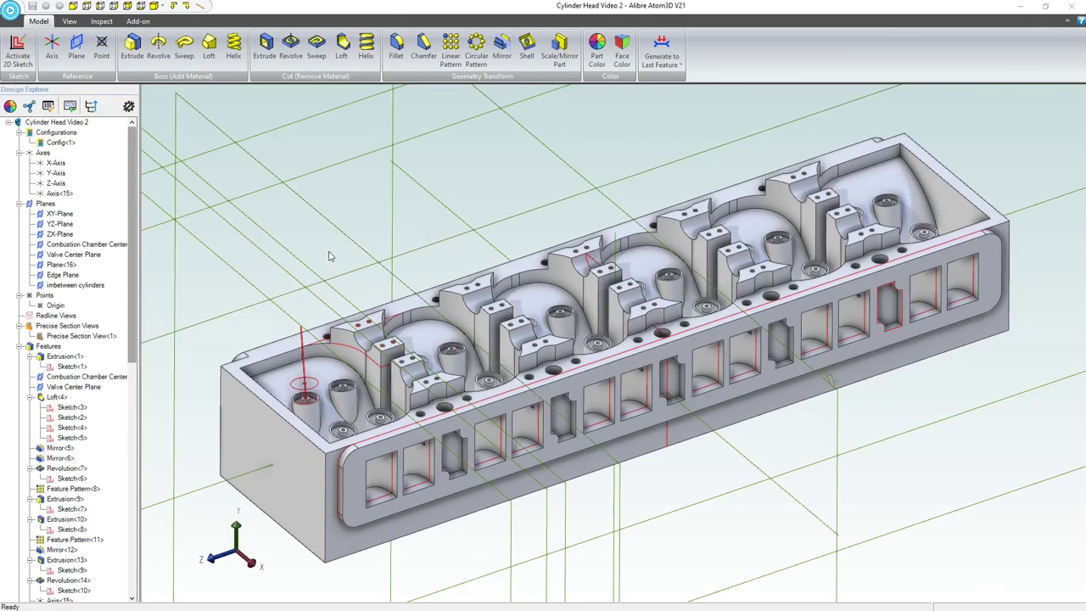
Step: Start a constant-radius 1.600" fillet on the first vertical inner corner edge of the cylinder head's valve-train cavity
scroll(302, 377, up, 3)
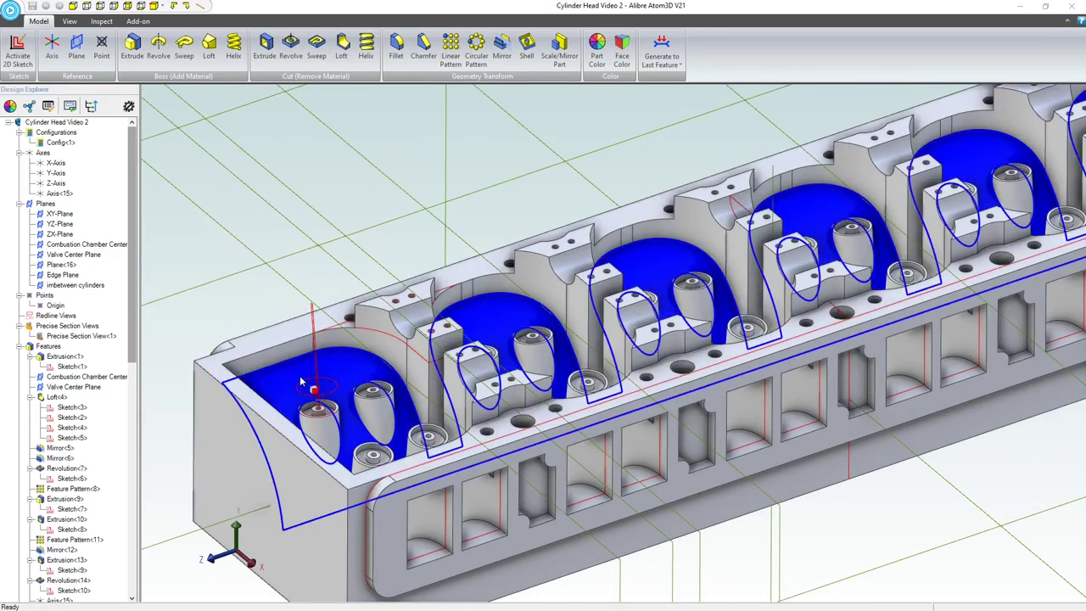
middle_drag(326, 386, 305, 398)
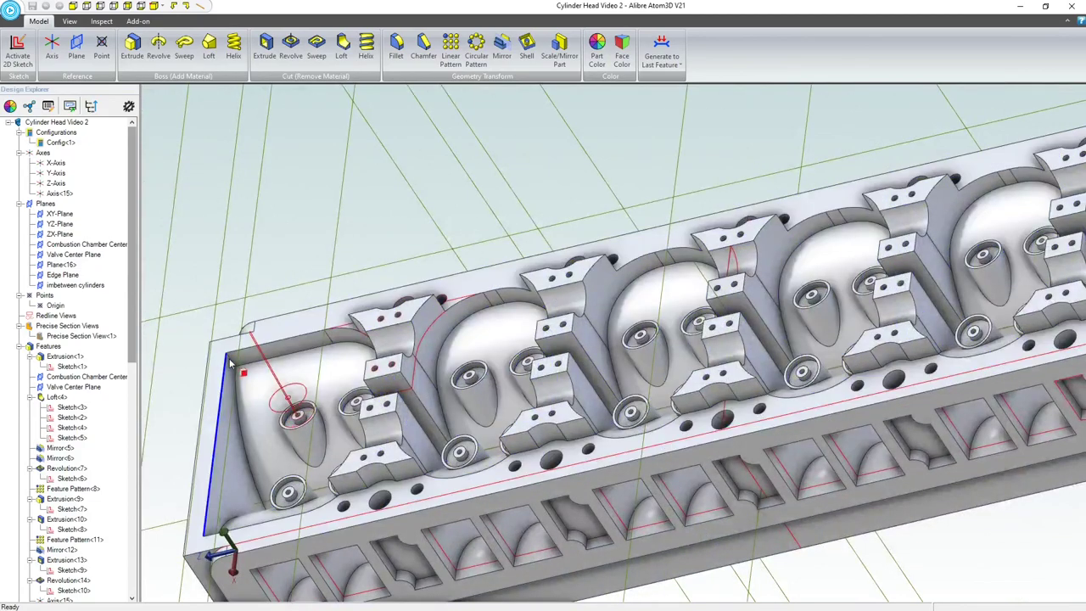
click(231, 356)
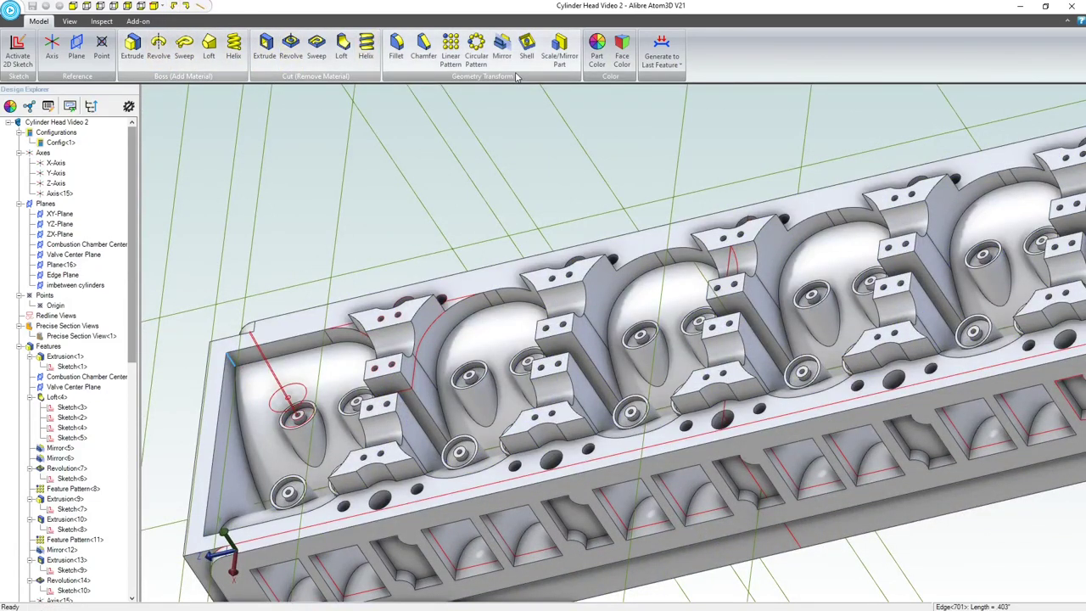
click(397, 47)
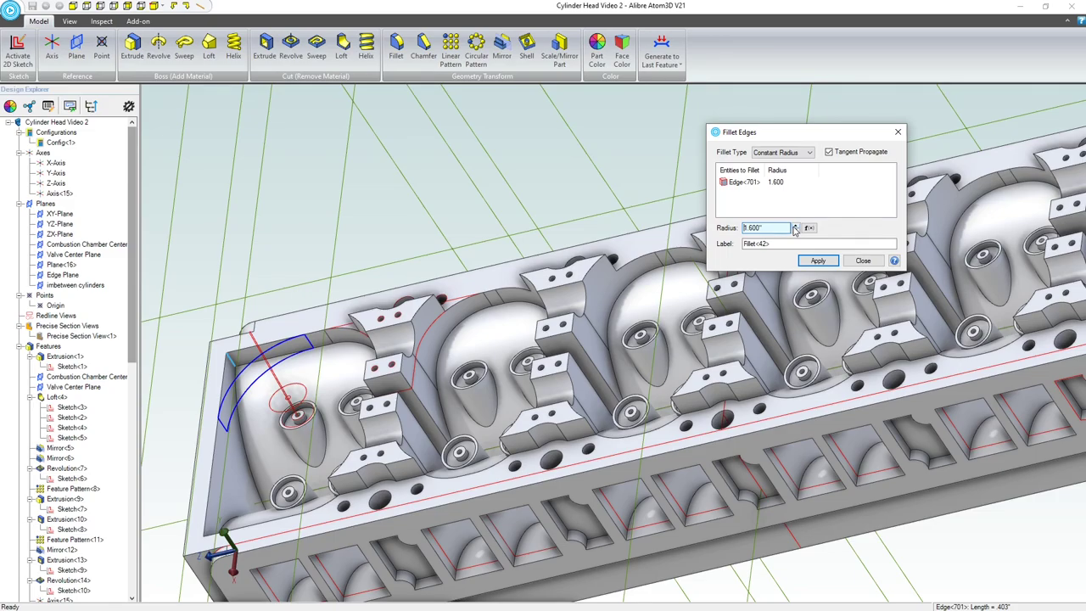
click(789, 206)
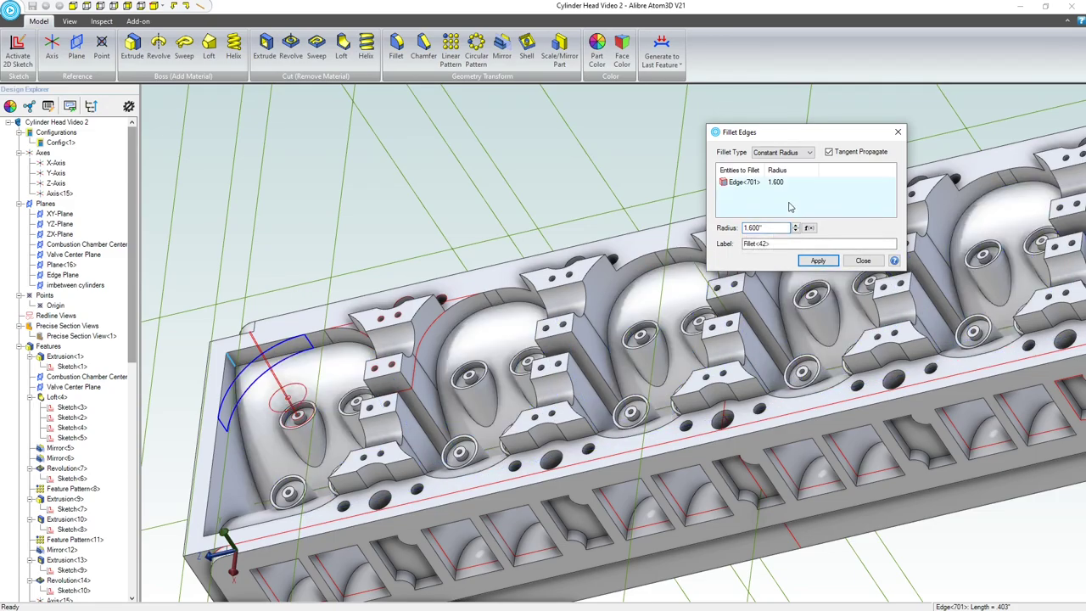
Step: Add the remaining three inner corner edges of the cavity to the 1.600" fillet, apply it and finish the fillet command
scroll(252, 414, down, 2)
middle_drag(543, 398, 720, 389)
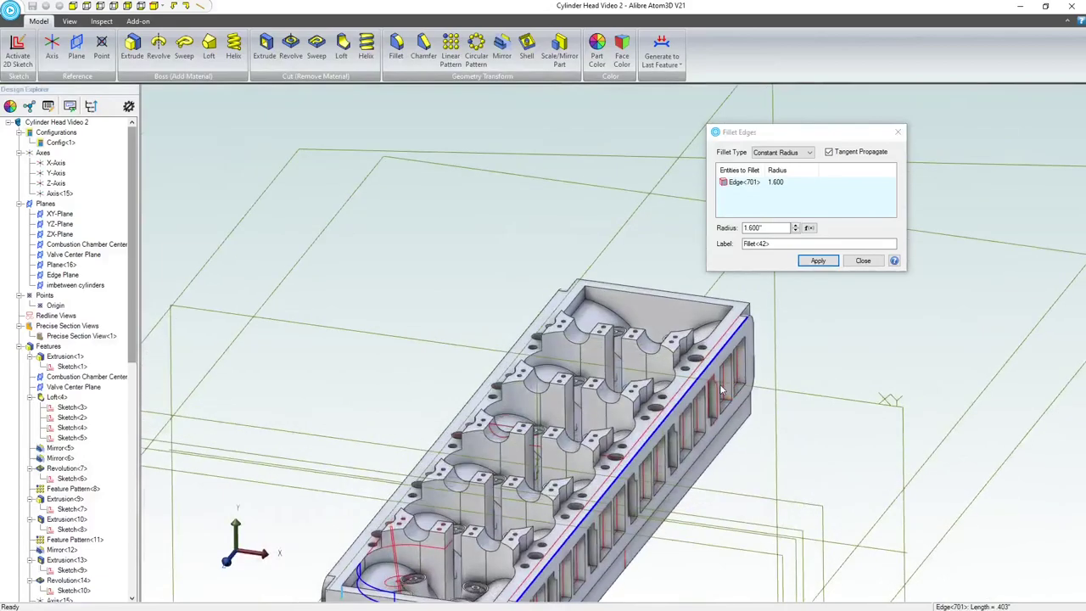
scroll(597, 301, up, 5)
click(598, 303)
right_drag(598, 306, 613, 348)
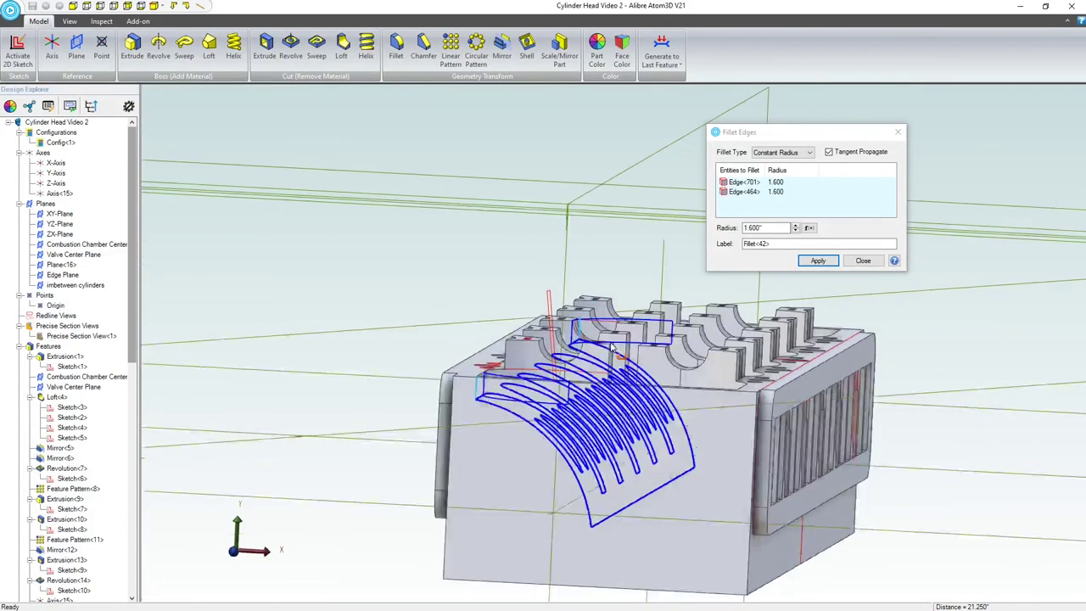
middle_drag(611, 346, 628, 367)
scroll(652, 325, down, 3)
scroll(588, 341, up, 3)
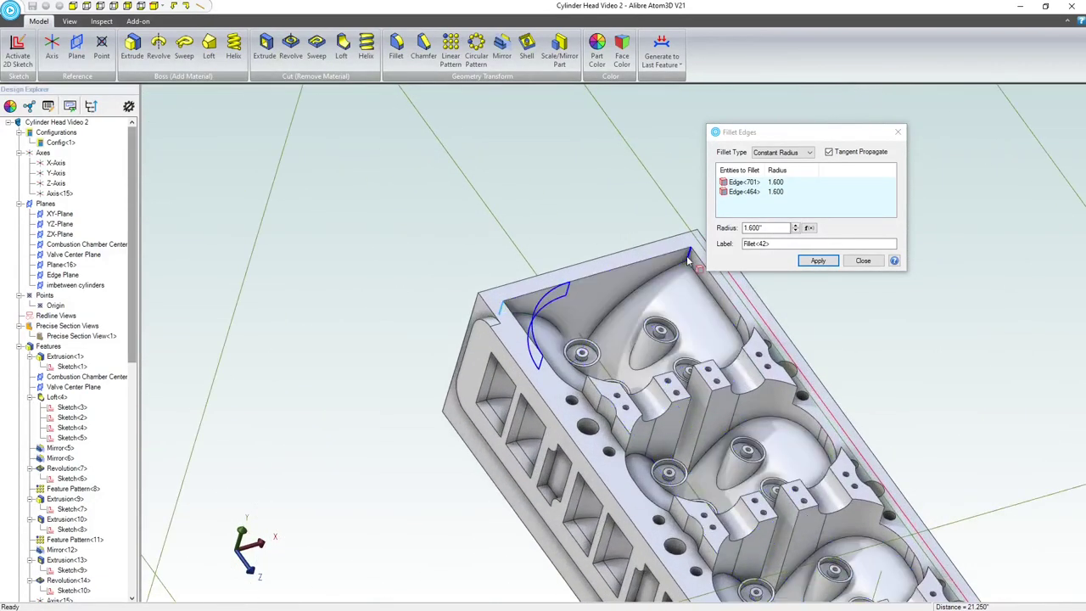
click(688, 258)
scroll(650, 266, down, 3)
middle_drag(650, 266, 606, 389)
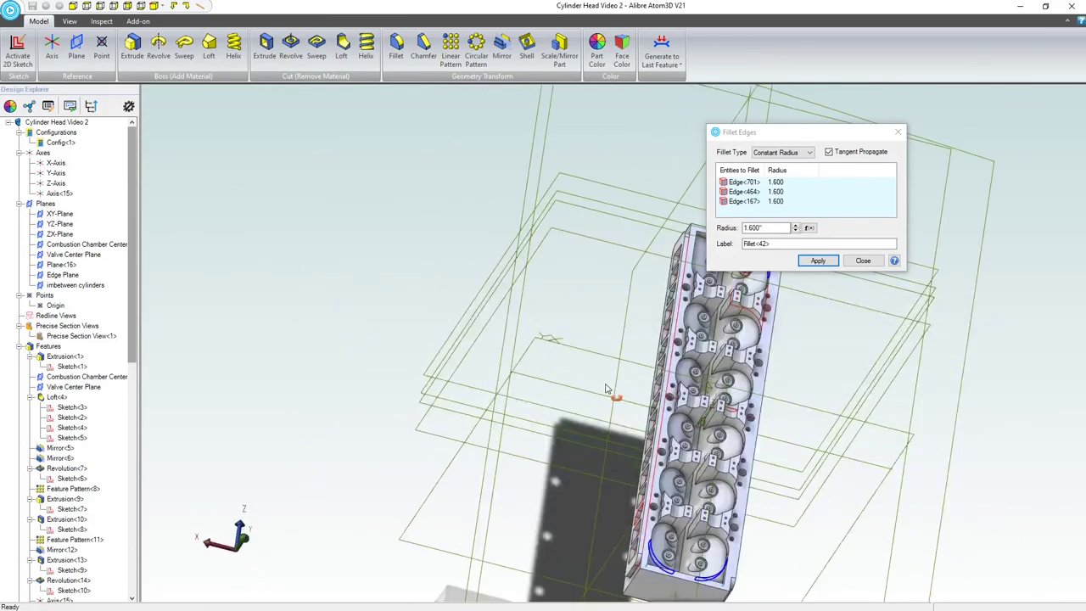
right_drag(606, 389, 645, 356)
scroll(744, 293, up, 5)
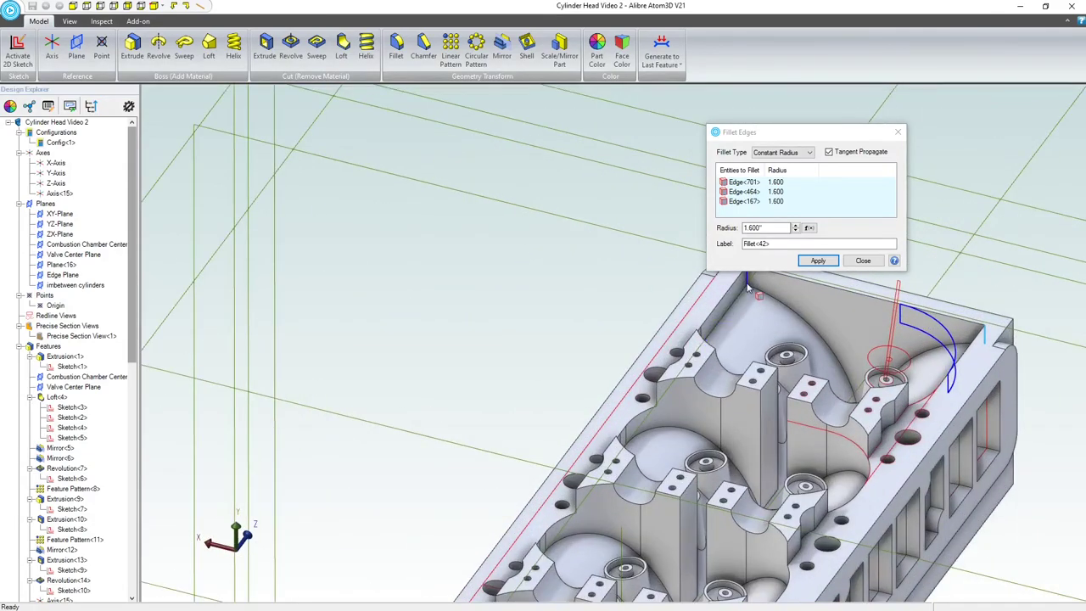
click(812, 261)
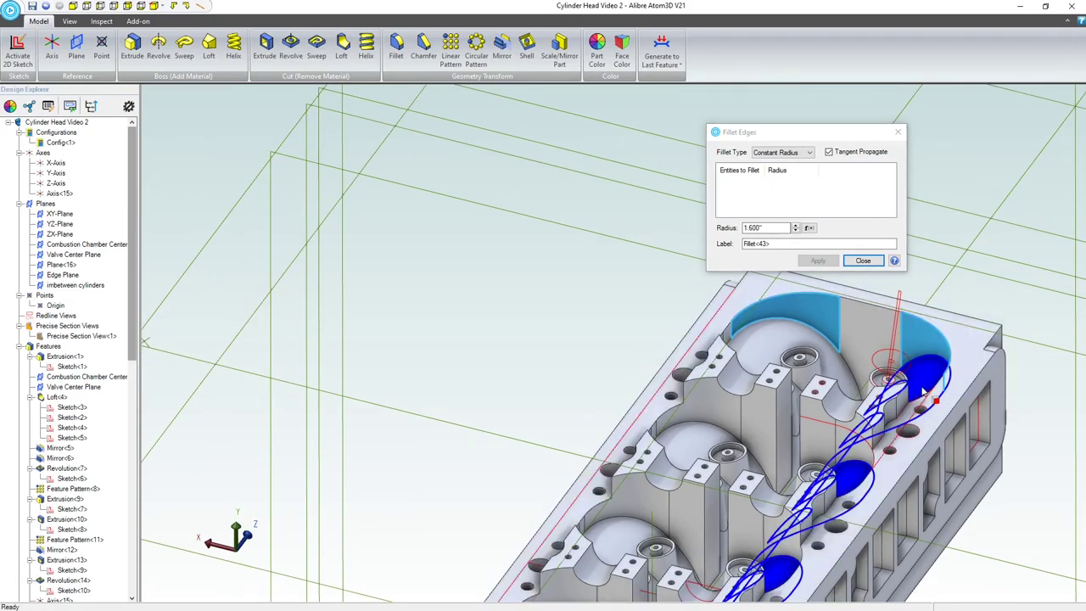
middle_drag(919, 388, 864, 374)
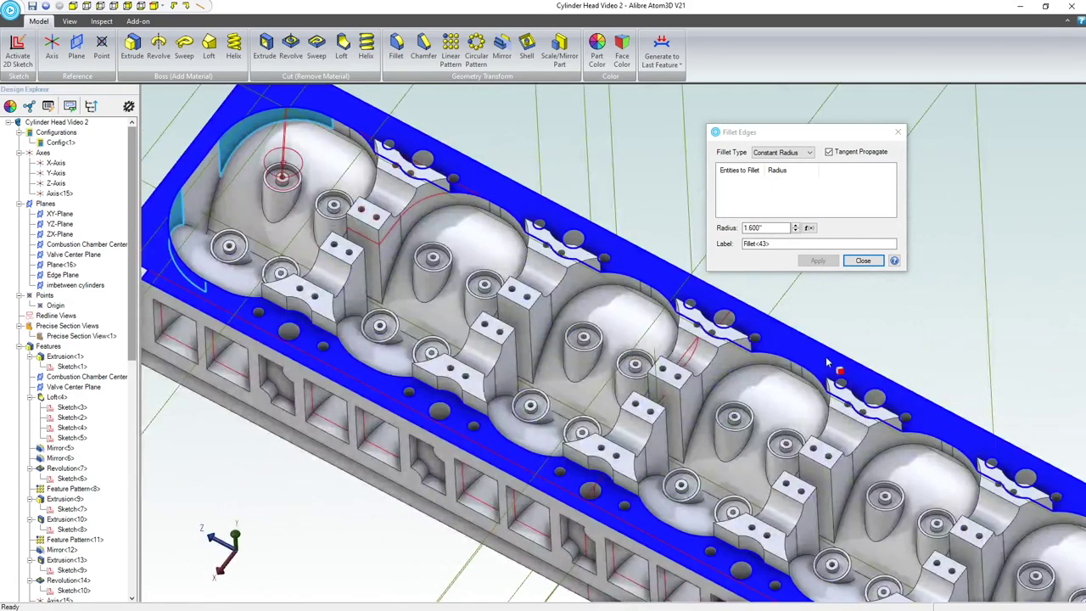
click(840, 365)
click(863, 260)
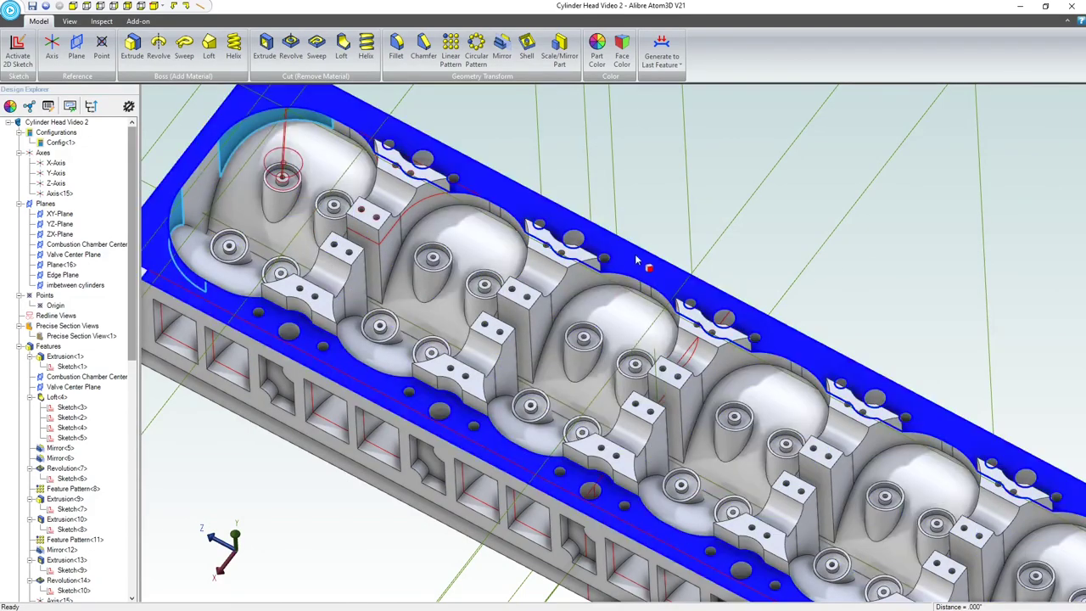
Step: Start a 2D sketch on the cylinder head's top rim face and set the display to shaded with all edges
click(636, 256)
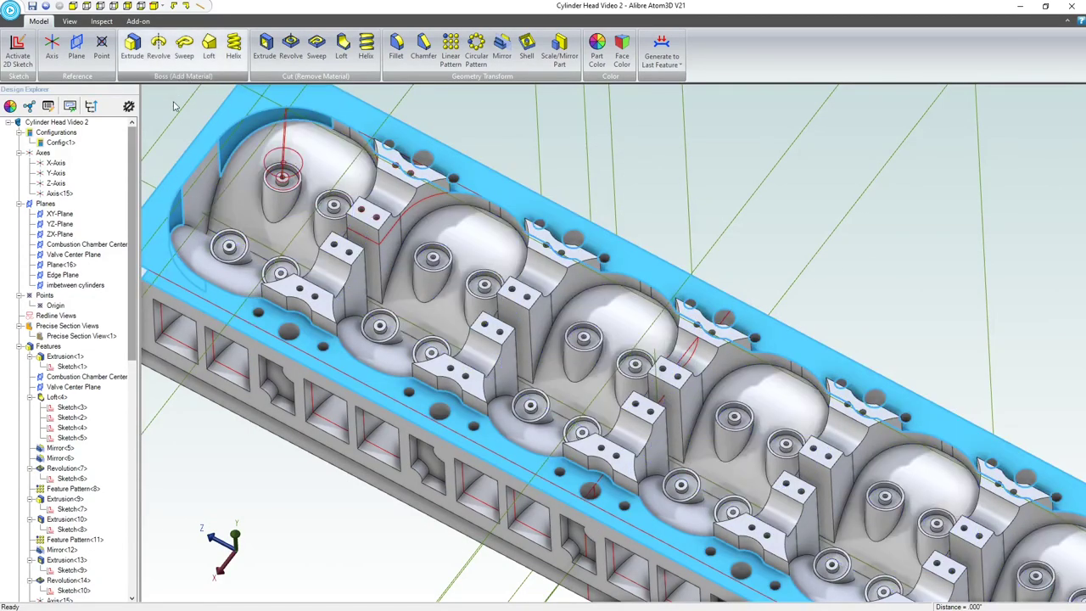
click(18, 50)
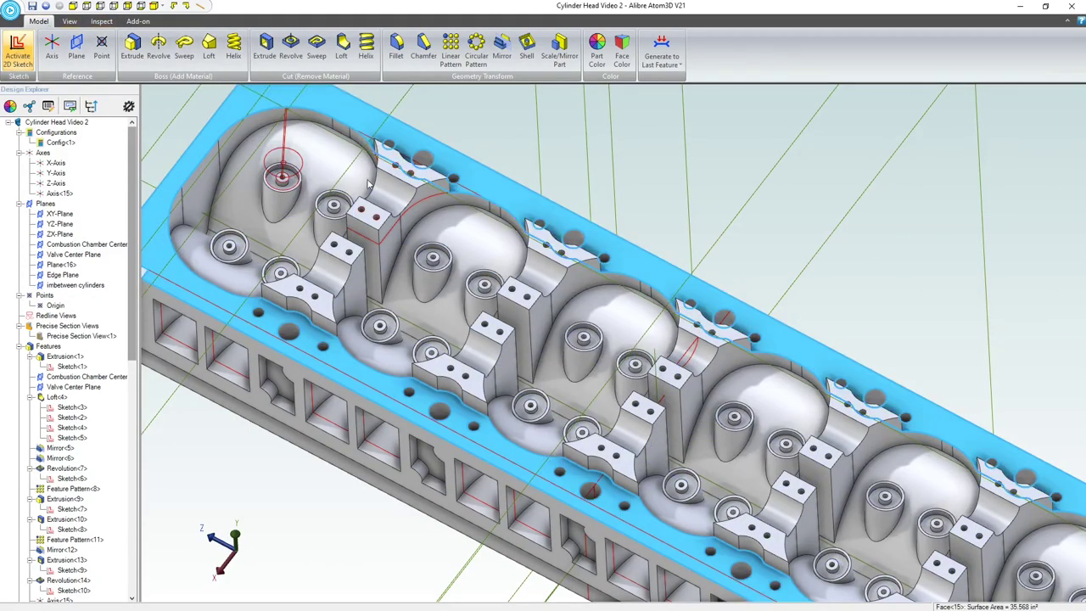
click(69, 22)
click(24, 52)
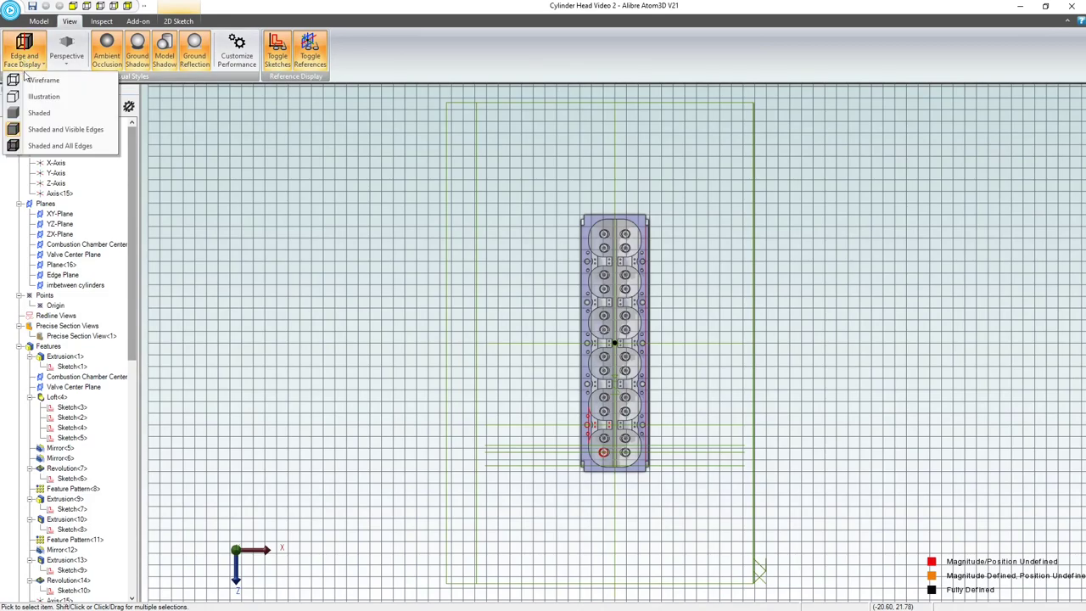
click(39, 146)
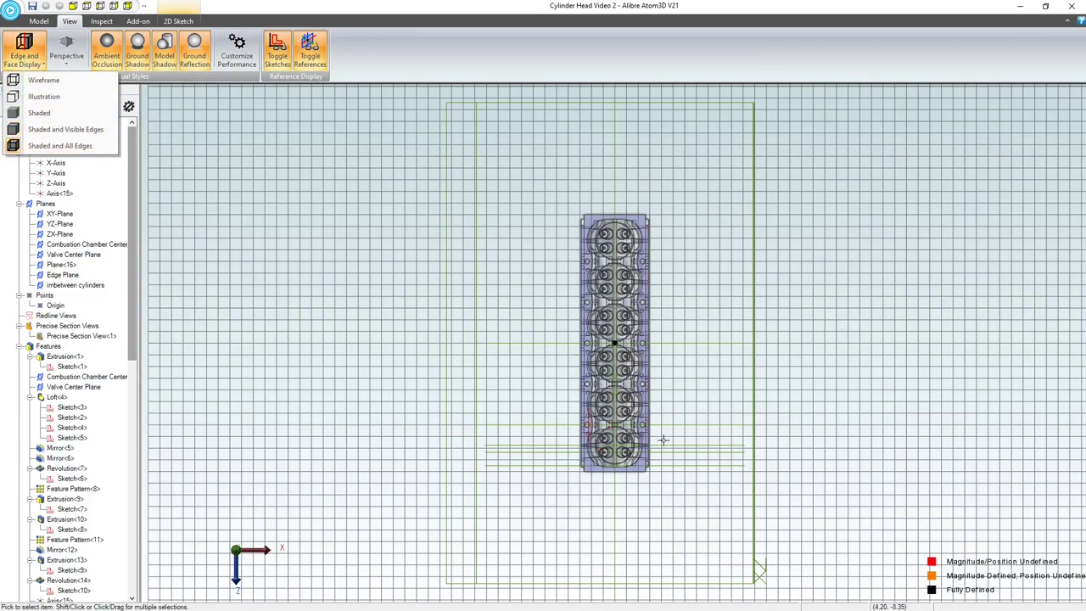
Step: Switch the model display to wireframe for sketching around the corners at the head's +Z end
scroll(630, 499, up, 3)
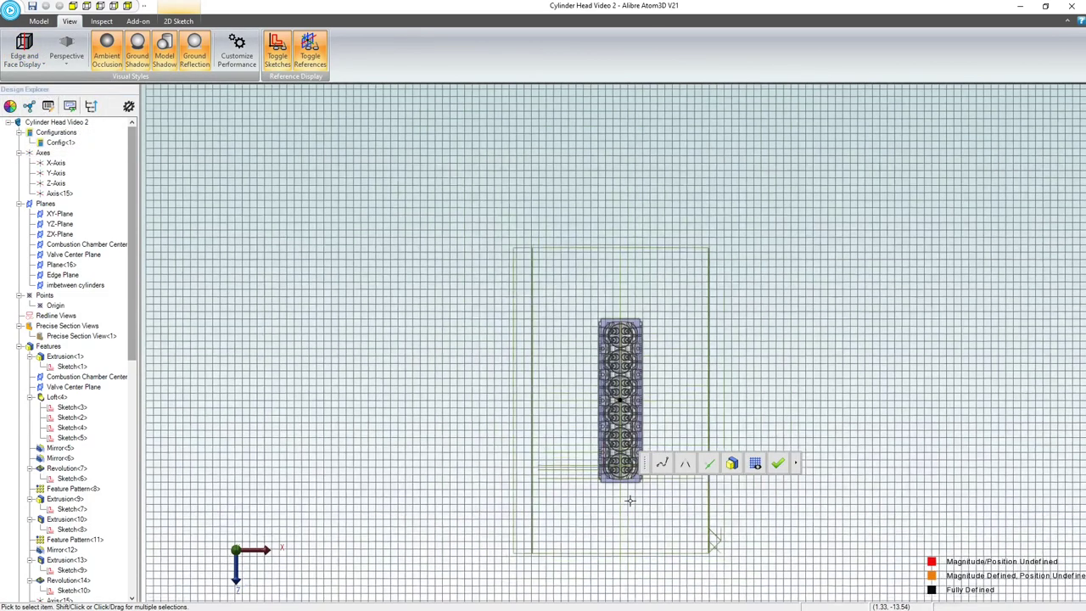
scroll(605, 419, up, 5)
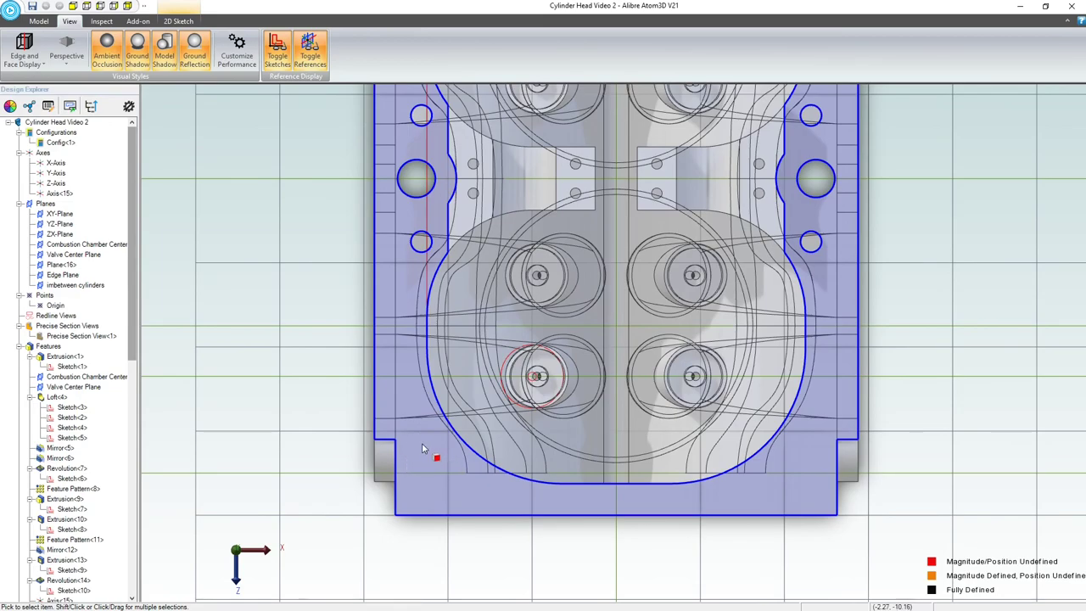
scroll(412, 453, down, 3)
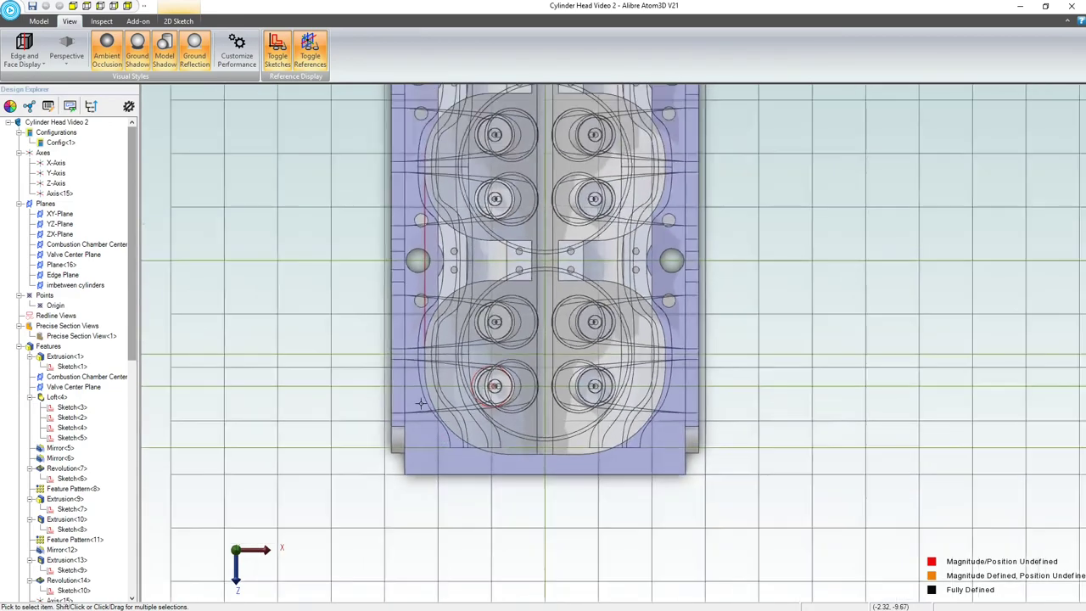
scroll(492, 509, up, 3)
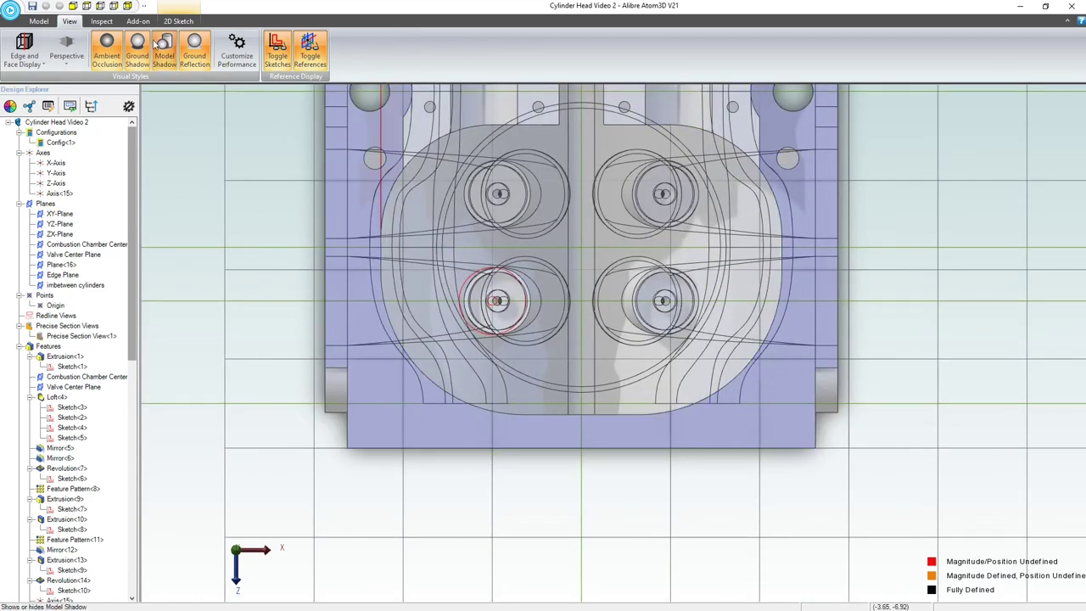
click(24, 53)
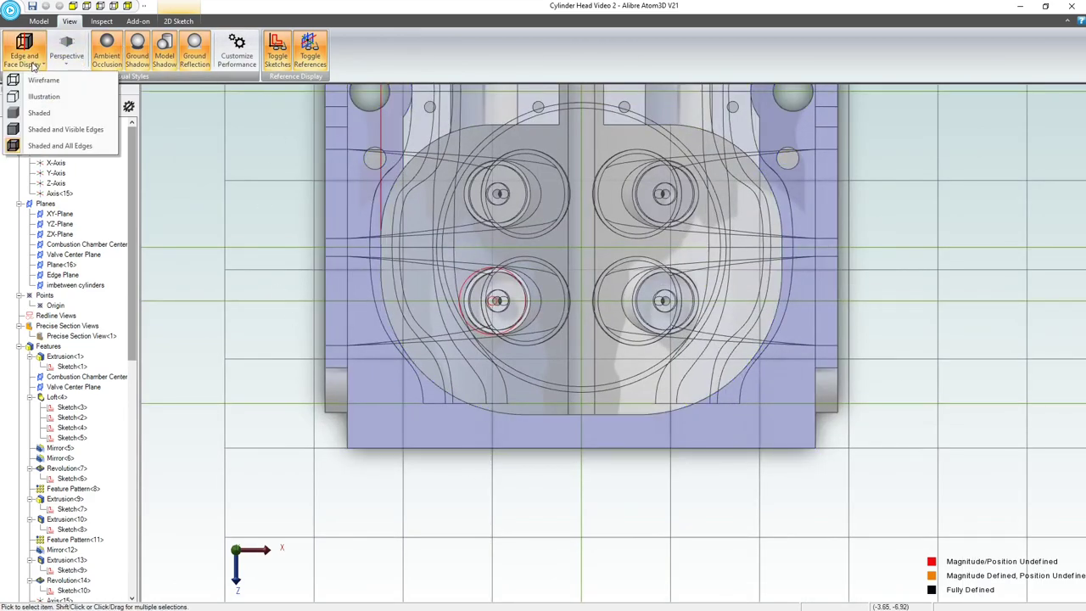
click(39, 80)
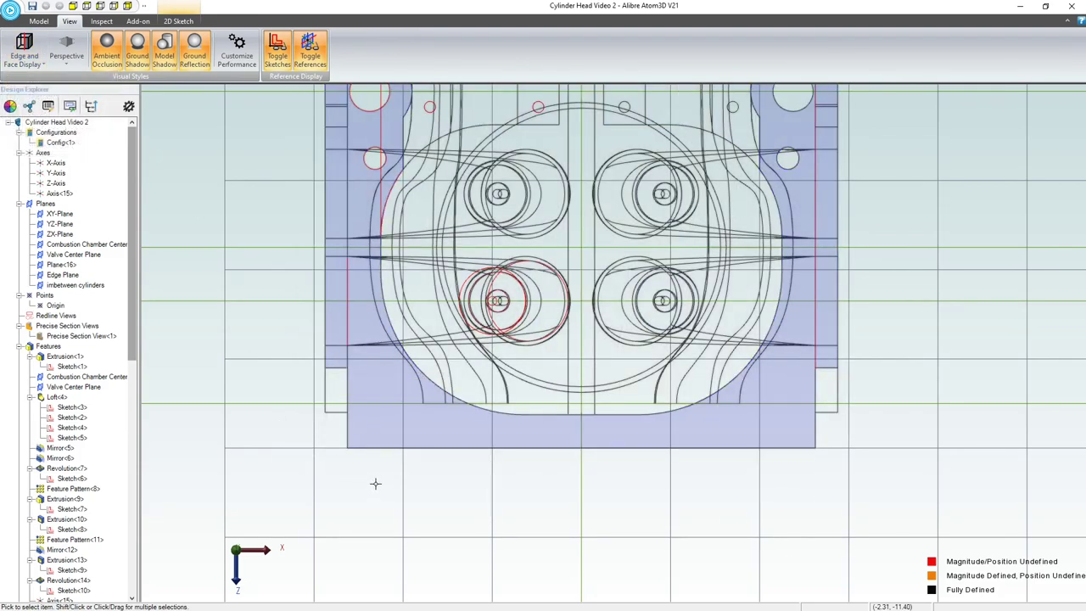
scroll(376, 484, up, 1)
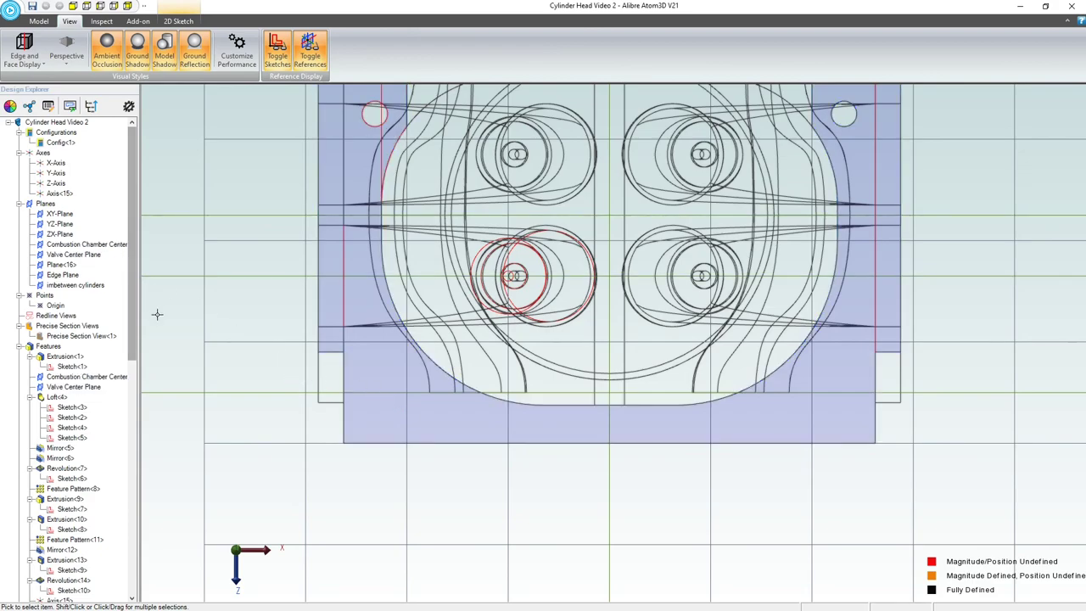
Step: Sketch two small circles on the top face, one in each corner at the head's +Z end
click(180, 21)
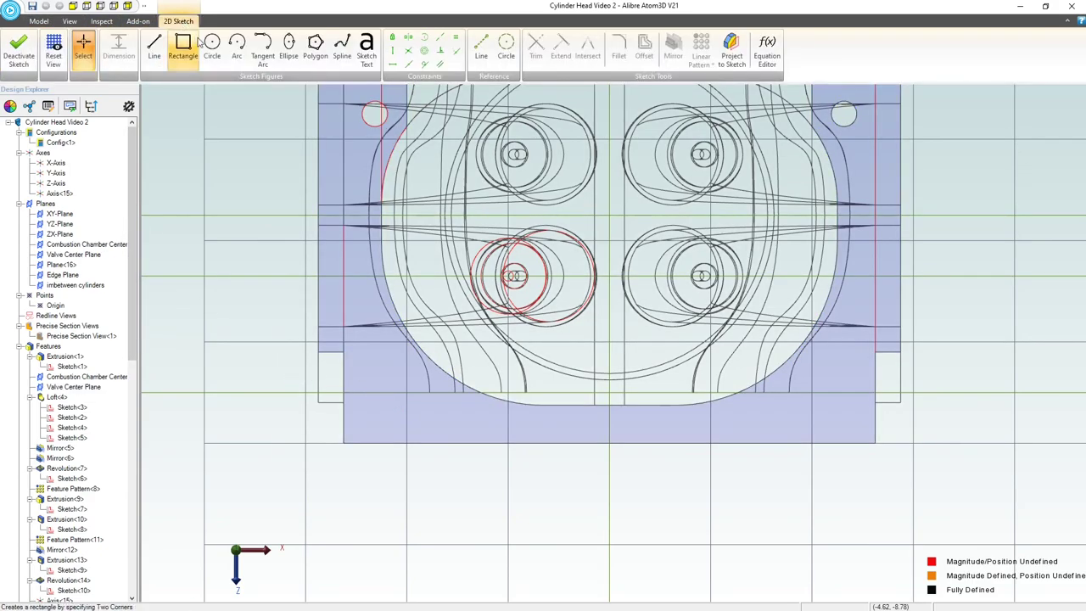
click(69, 21)
click(179, 22)
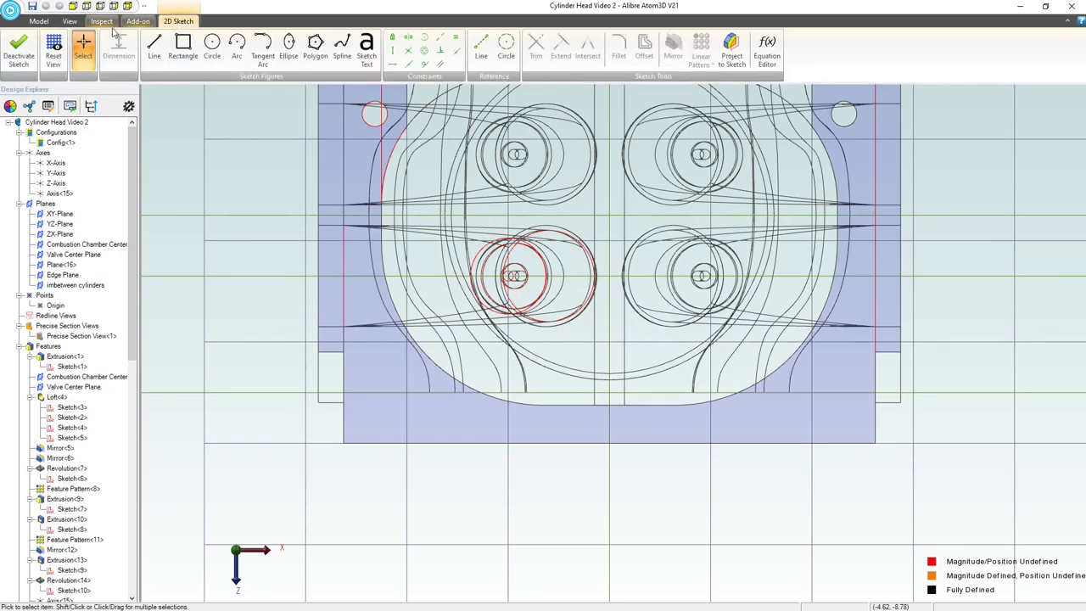
click(213, 48)
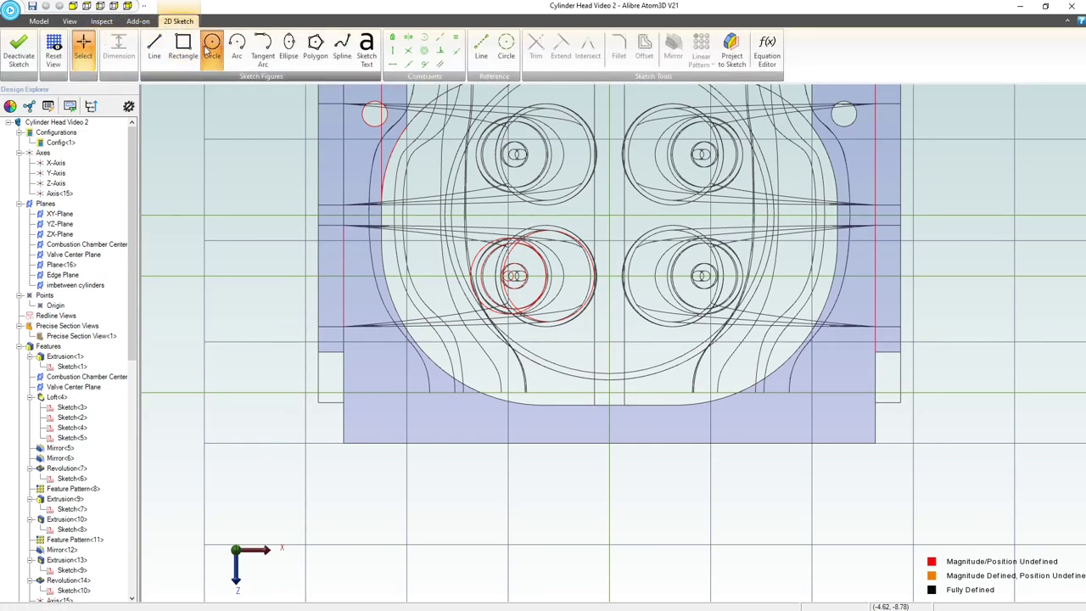
click(391, 377)
click(406, 378)
click(839, 396)
scroll(782, 451, down, 8)
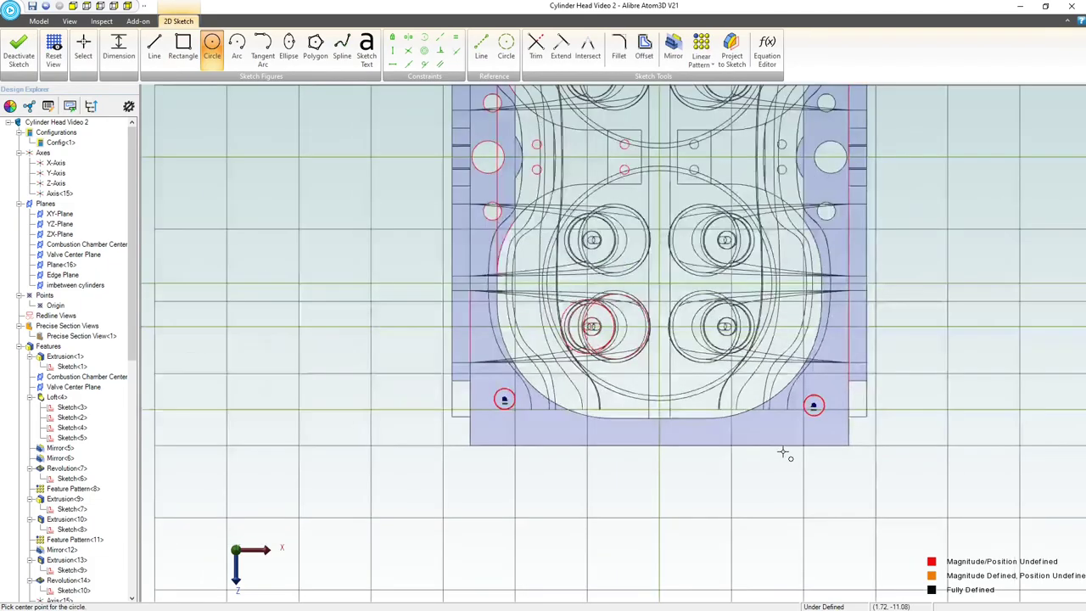
Step: Sketch two more small circles in the opposite corners of the top face, at the head's -Z end
scroll(789, 106, up, 5)
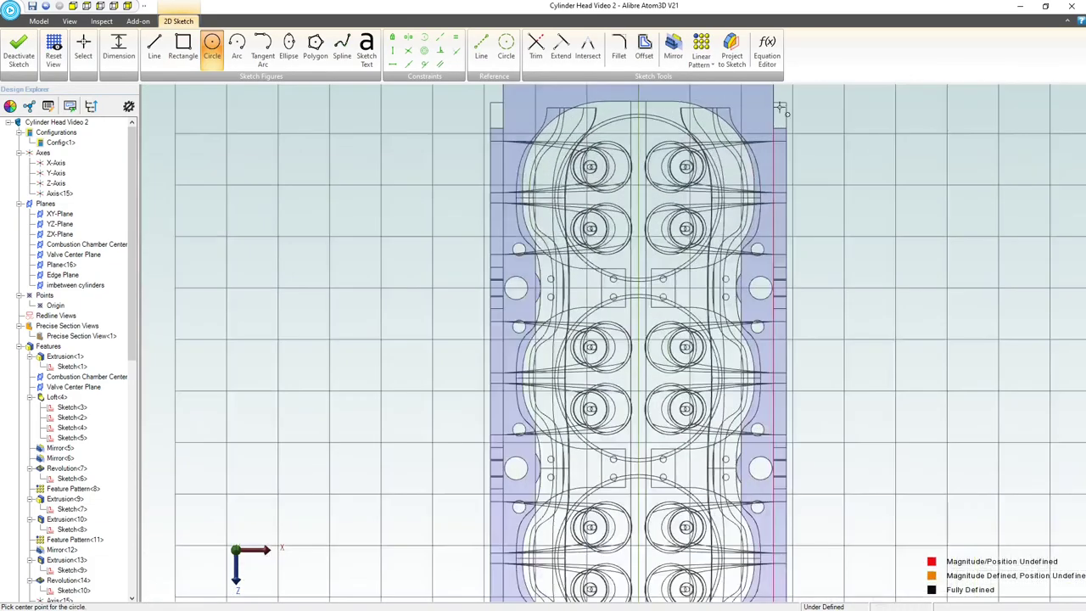
click(756, 102)
click(766, 102)
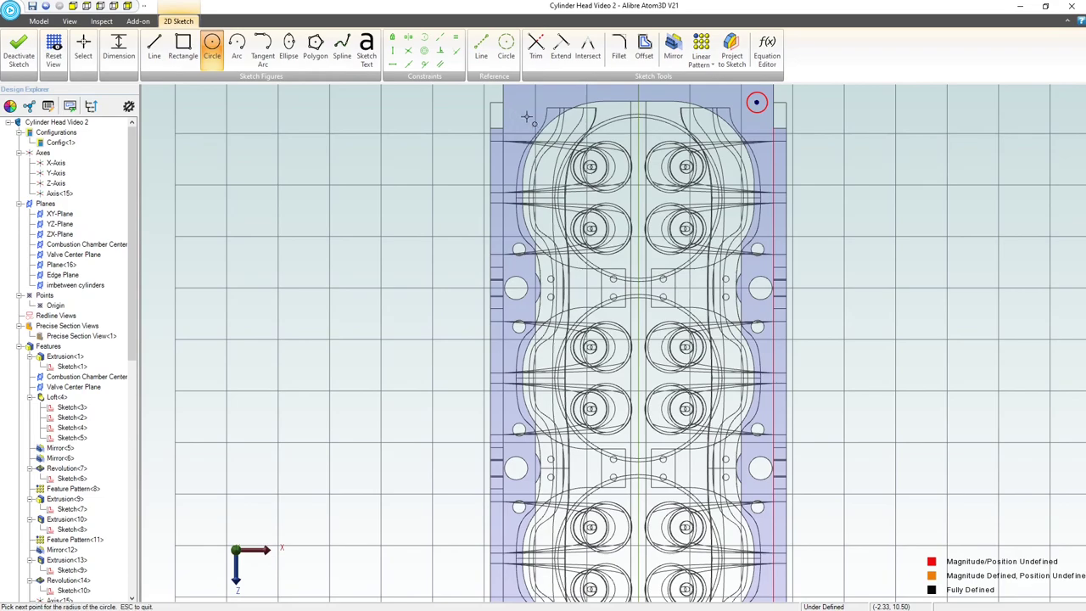
click(516, 109)
click(526, 116)
scroll(471, 135, down, 5)
key(Escape)
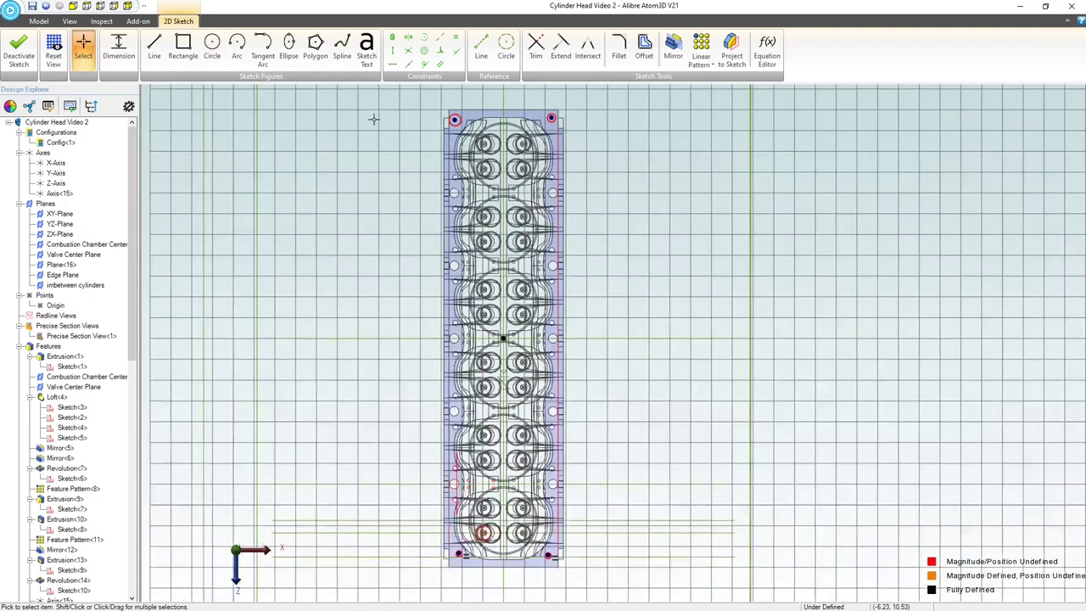
Step: Try to apply an equal constraint to all four corner circles at once
click(456, 37)
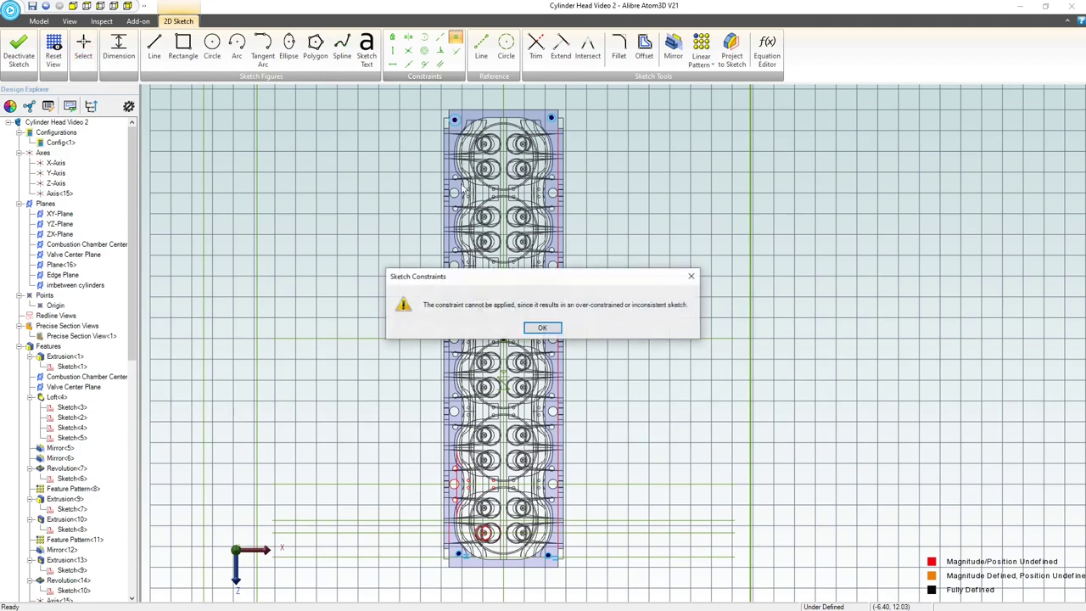
click(542, 328)
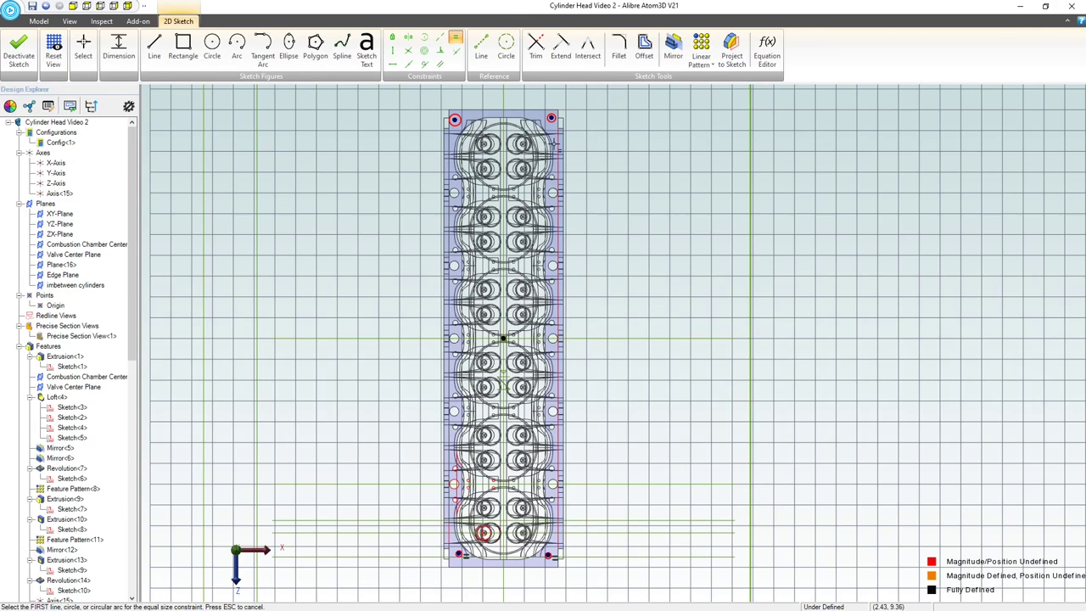
key(Escape)
Step: Make the two corner circles at the head's -Z end the same size with an equal constraint
drag(585, 105, 509, 139)
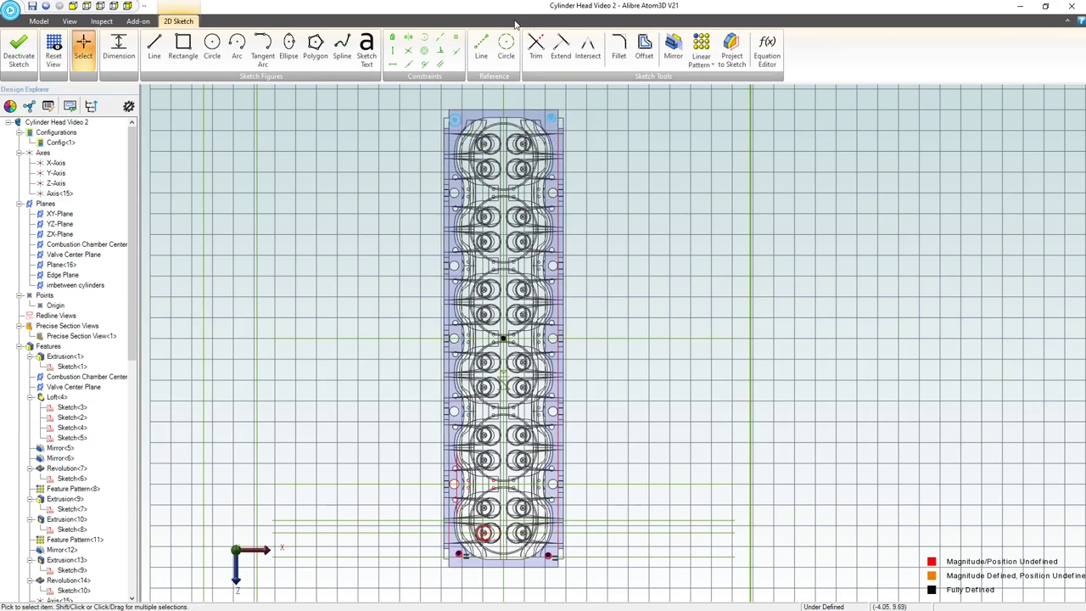
click(456, 40)
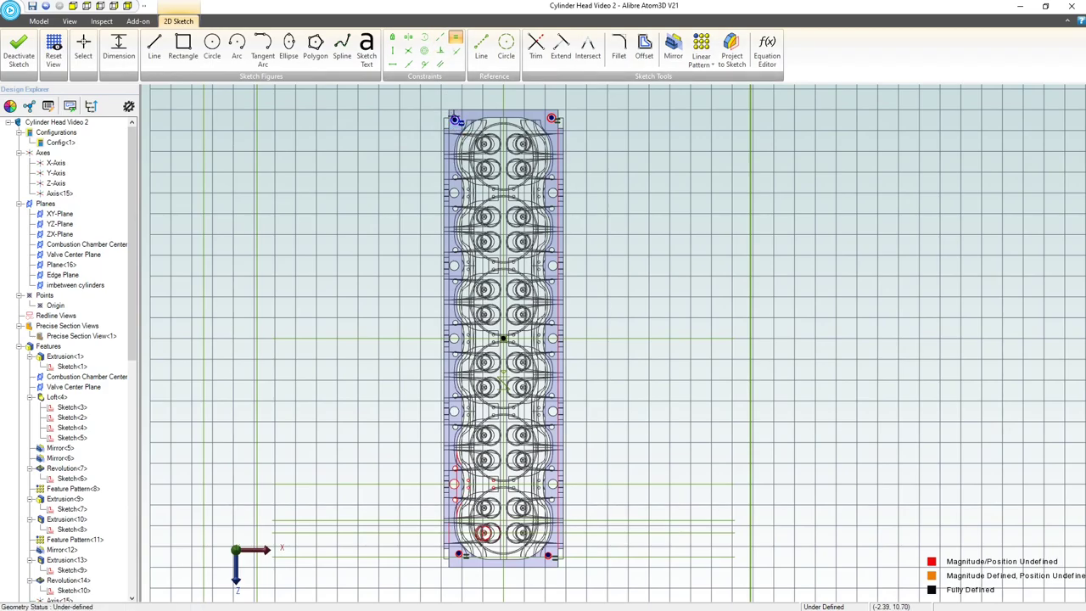
Step: Apply an equal constraint between the two -X side corner circles at the head's -Z and +Z ends
click(454, 117)
scroll(455, 116, down, 3)
scroll(482, 362, up, 6)
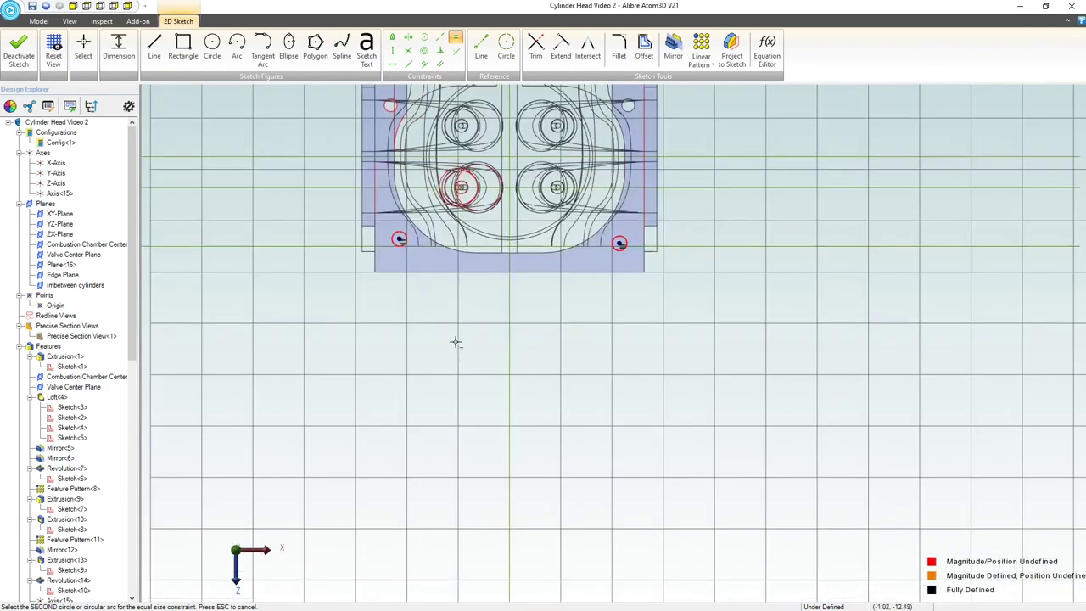
click(398, 238)
scroll(438, 301, down, 2)
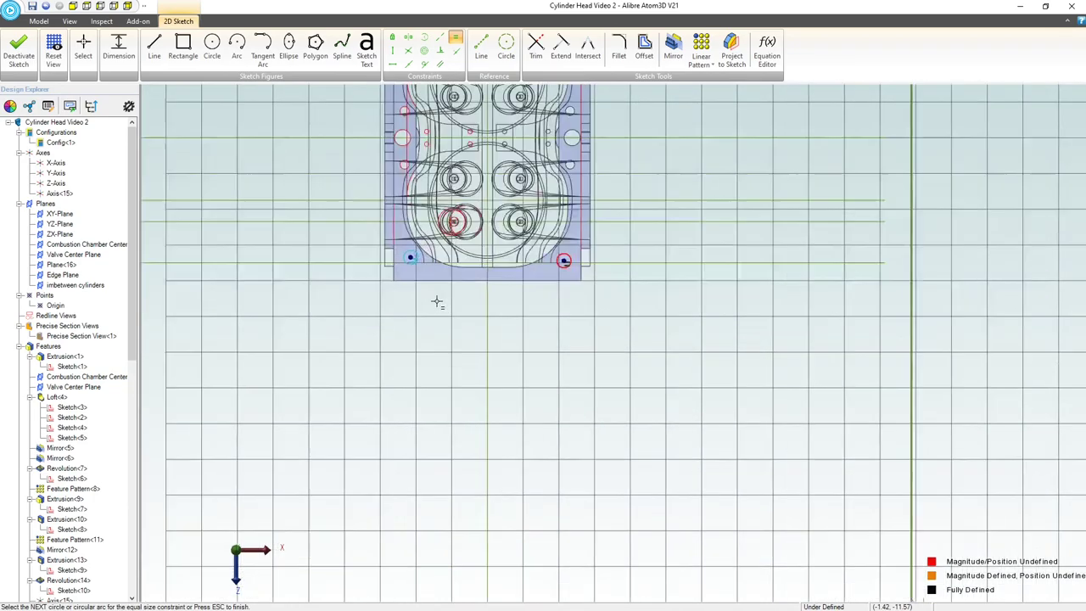
scroll(436, 303, up, 4)
key(Escape)
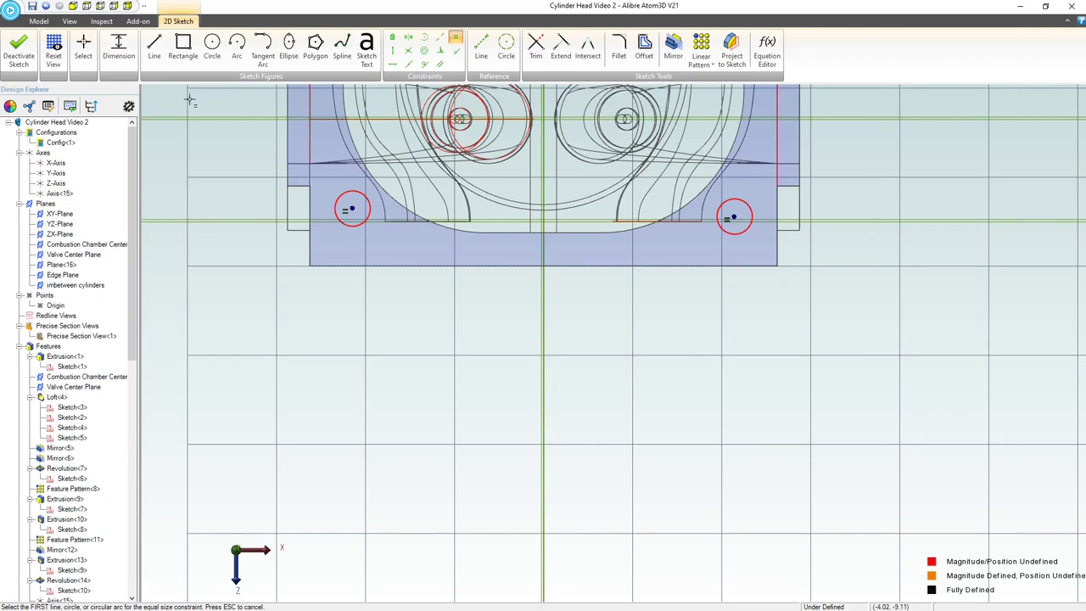
Step: Dimension the corner circle at the +Z, -X corner .45 from the adjacent side edge of the face
scroll(264, 296, down, 3)
scroll(277, 315, up, 4)
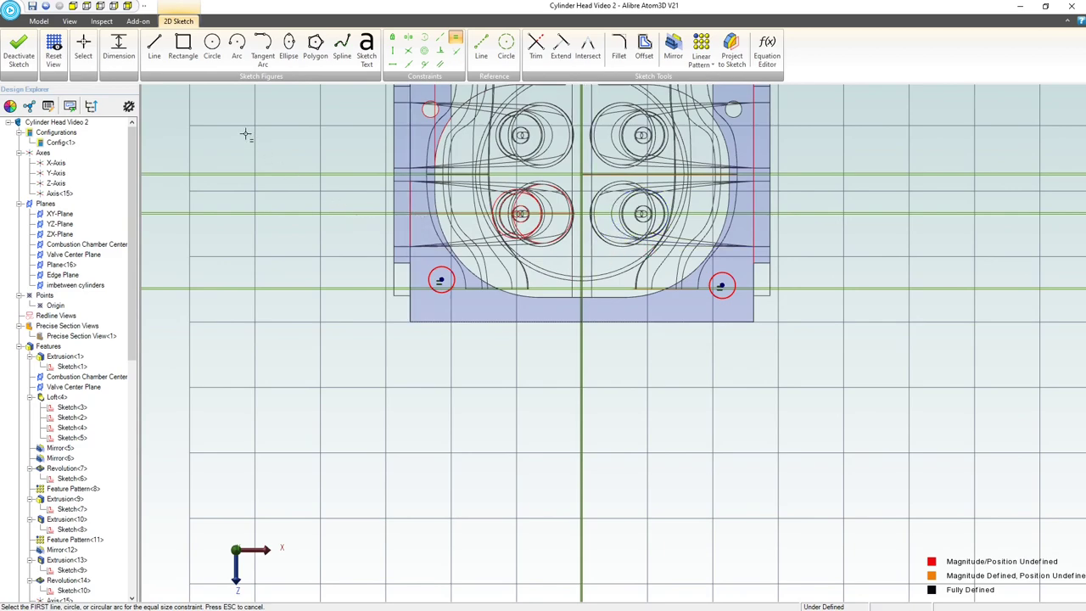
click(83, 49)
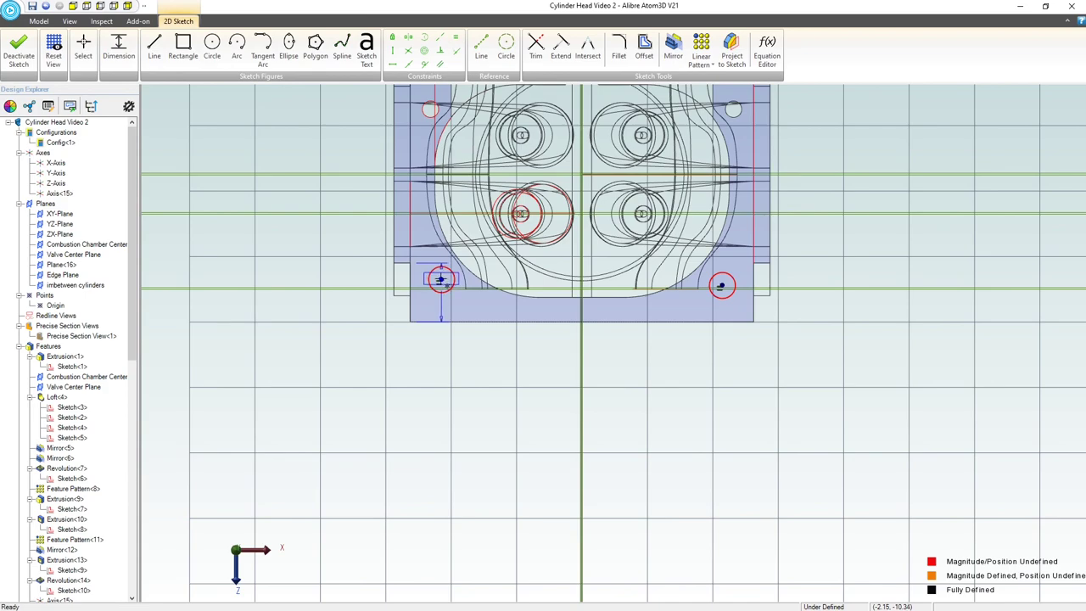
click(410, 302)
click(374, 364)
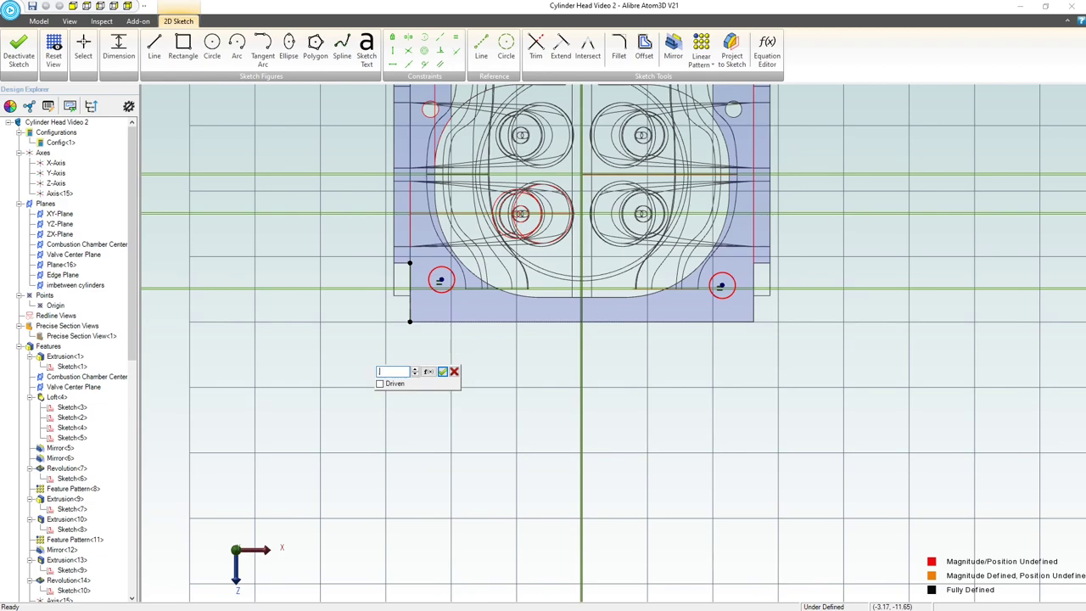
text(.45)
key(Return)
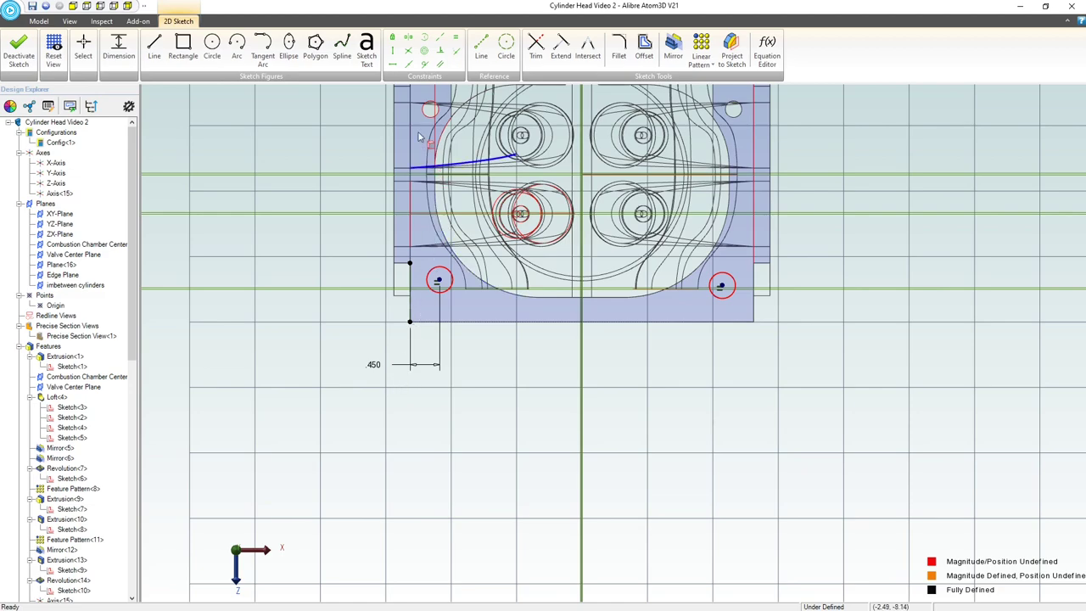
Step: Project the head's top face into the sketch as reference figures, with the association to the source entity maintained
key(Escape)
click(732, 51)
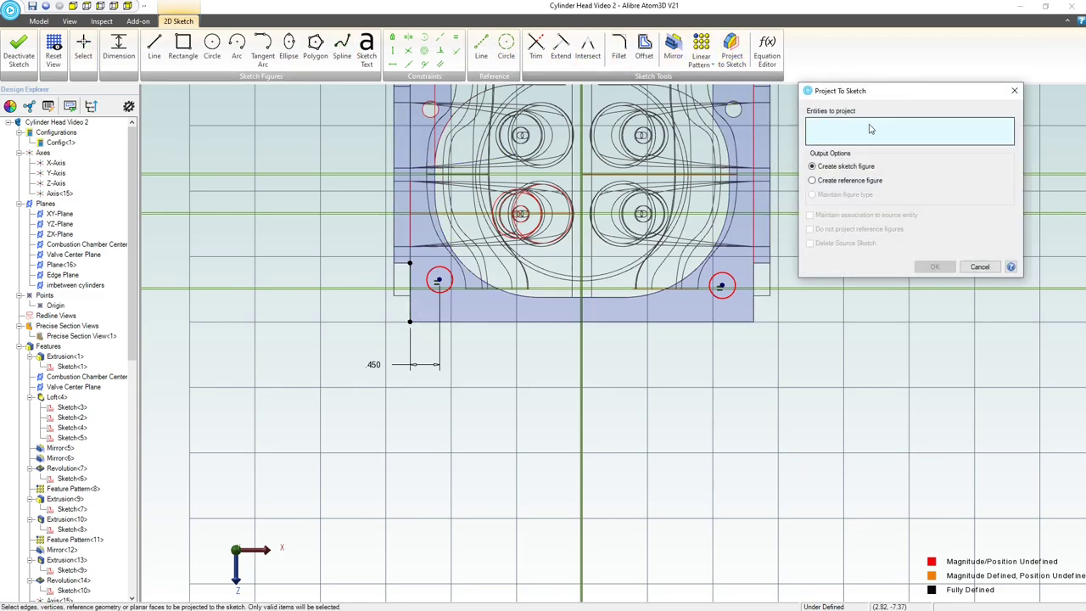
click(813, 181)
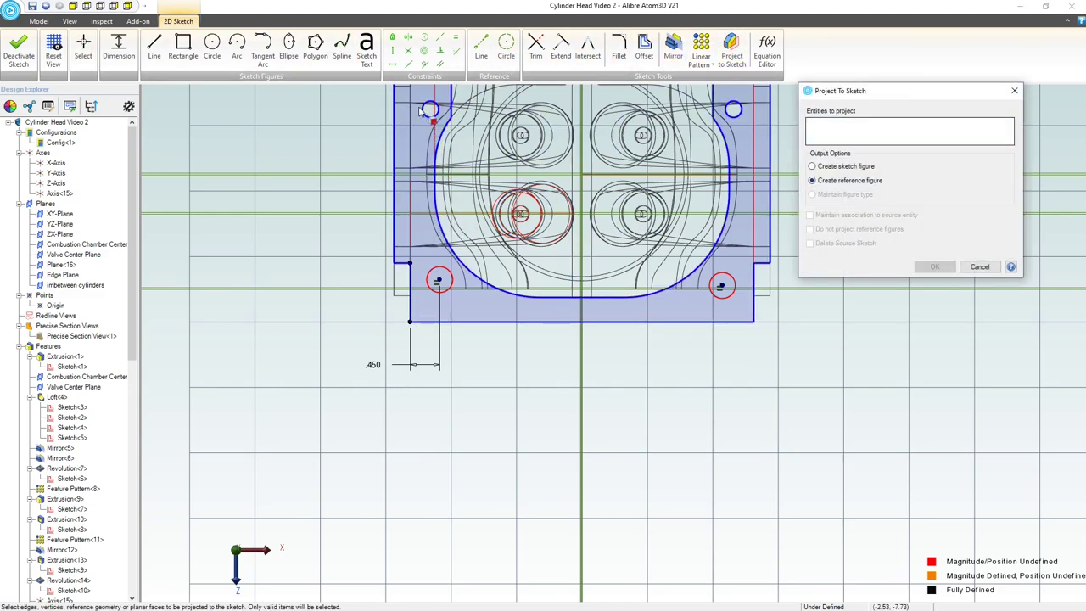
click(425, 112)
click(810, 215)
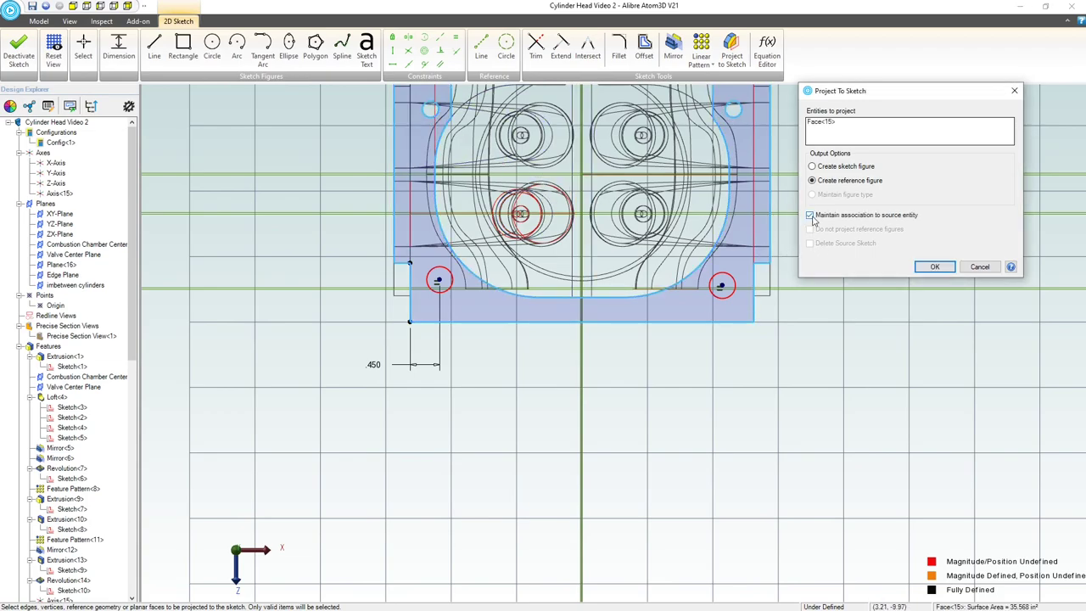
key(Return)
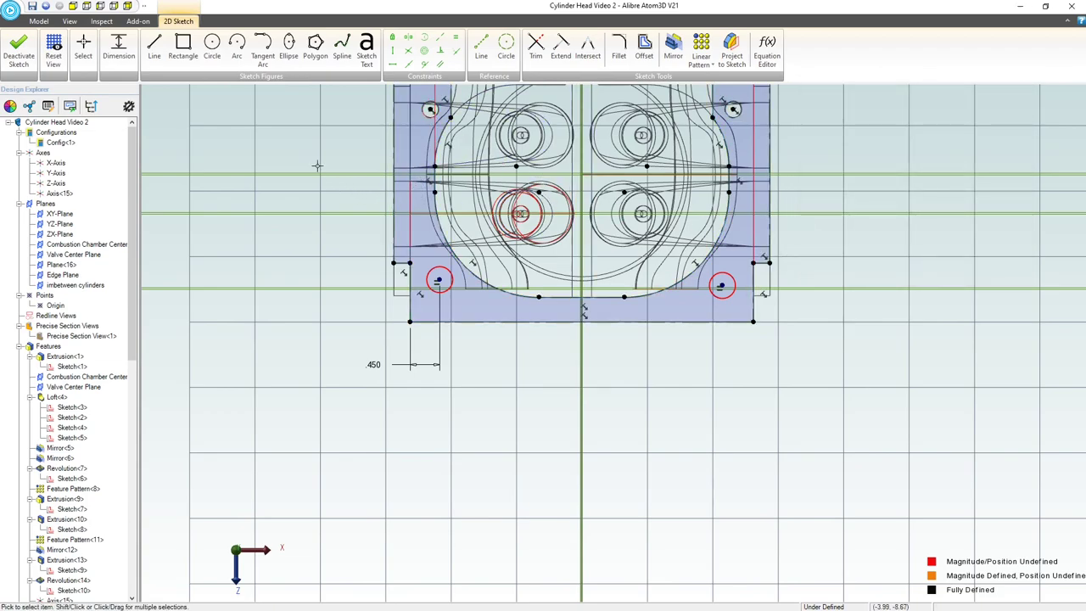
Step: Make the +Z, -X corner circle equal in size to the nearest small projected hole on the same side
click(455, 37)
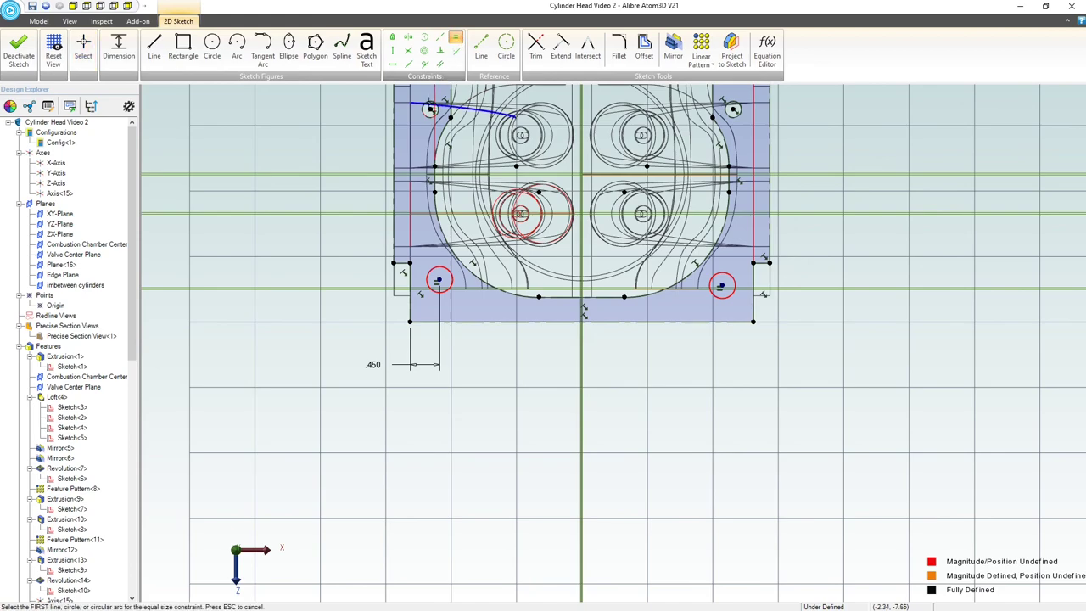
click(429, 109)
click(475, 121)
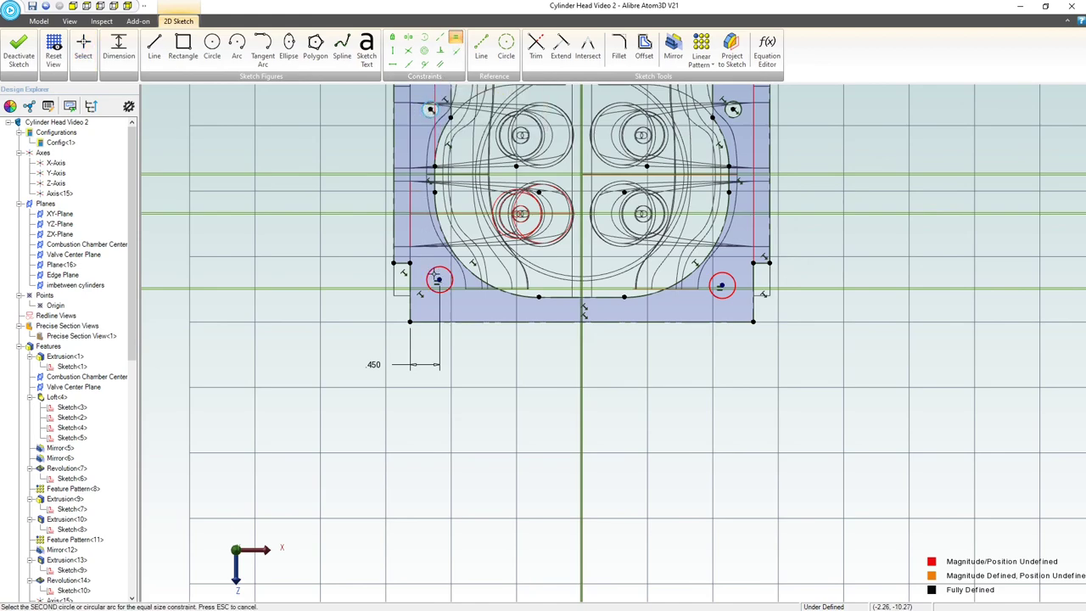
click(431, 270)
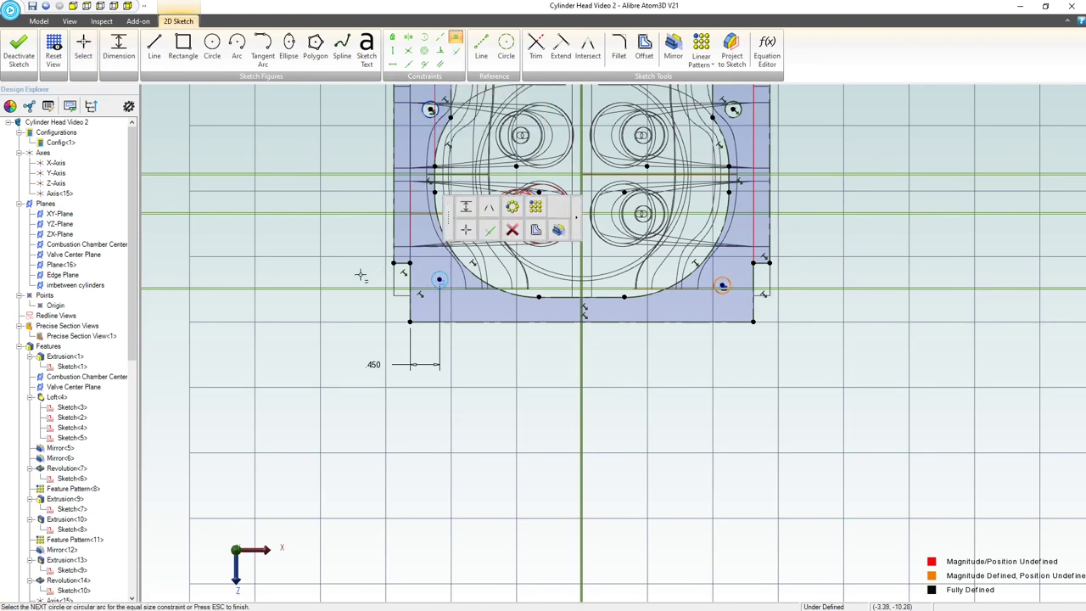
scroll(597, 335, up, 2)
scroll(715, 337, down, 2)
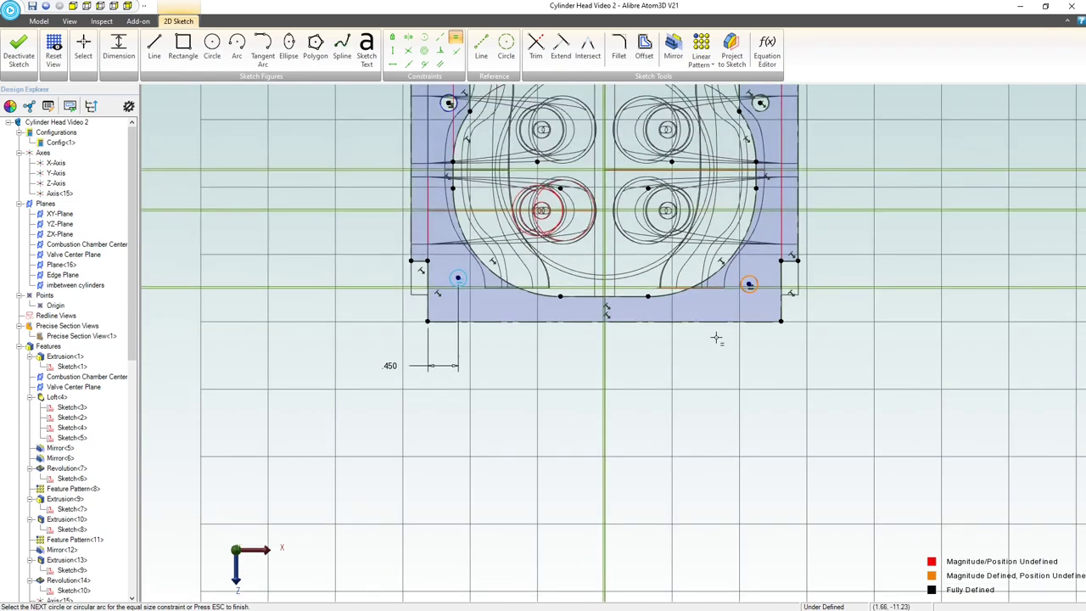
key(Escape)
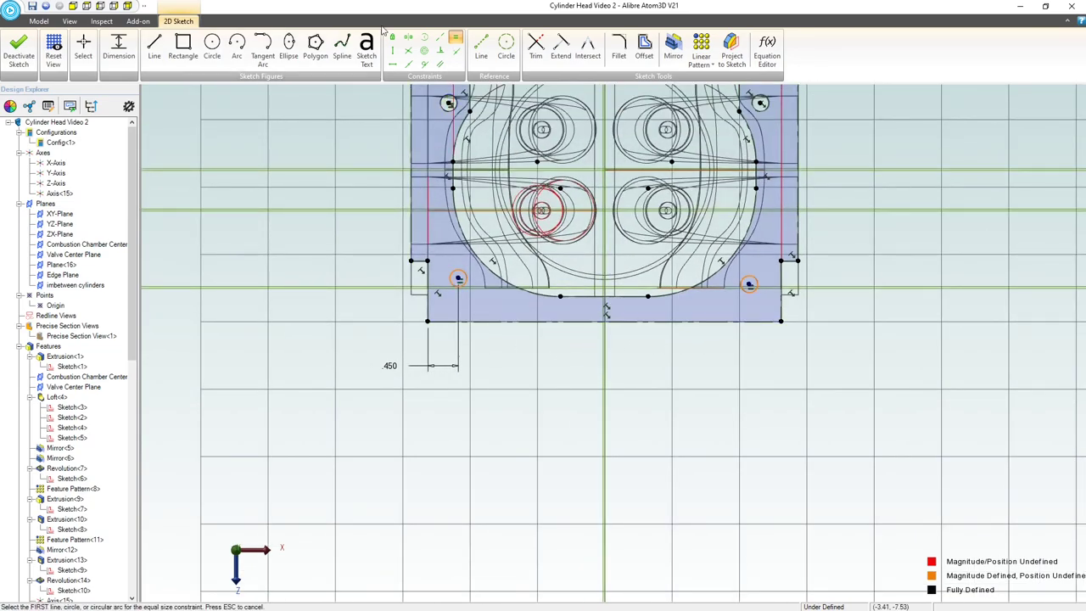
Step: Make the two corner circles at the head's +Z end symmetric about the Z-axis
click(409, 37)
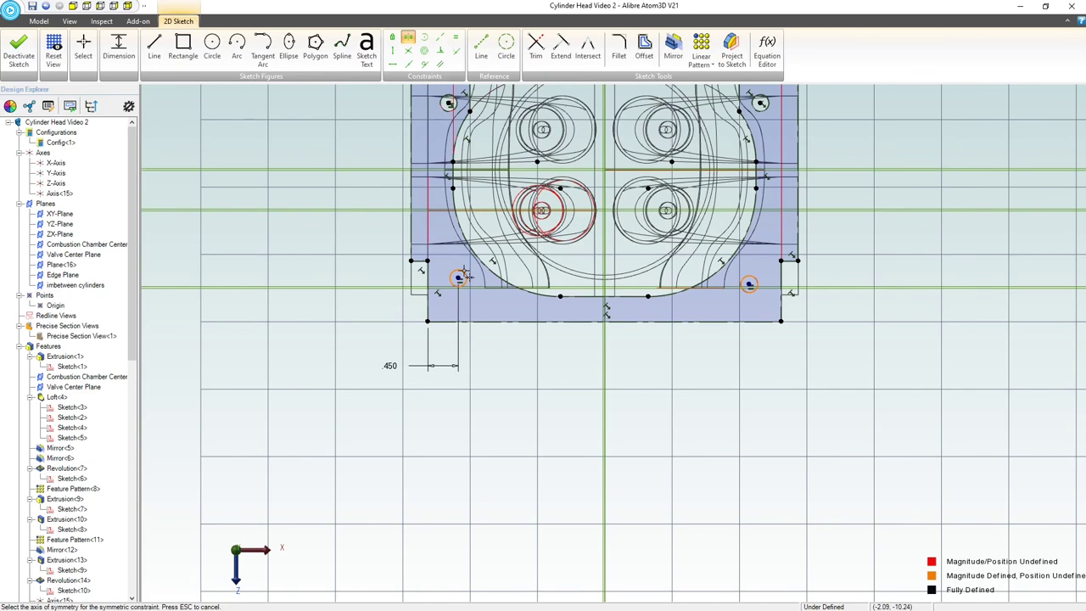
click(606, 362)
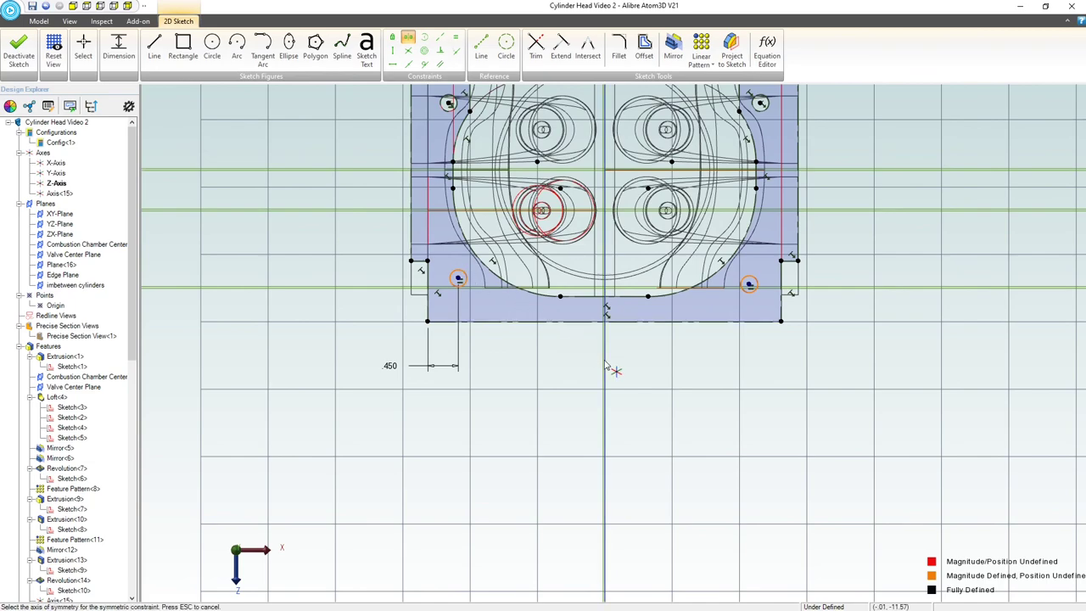
click(458, 277)
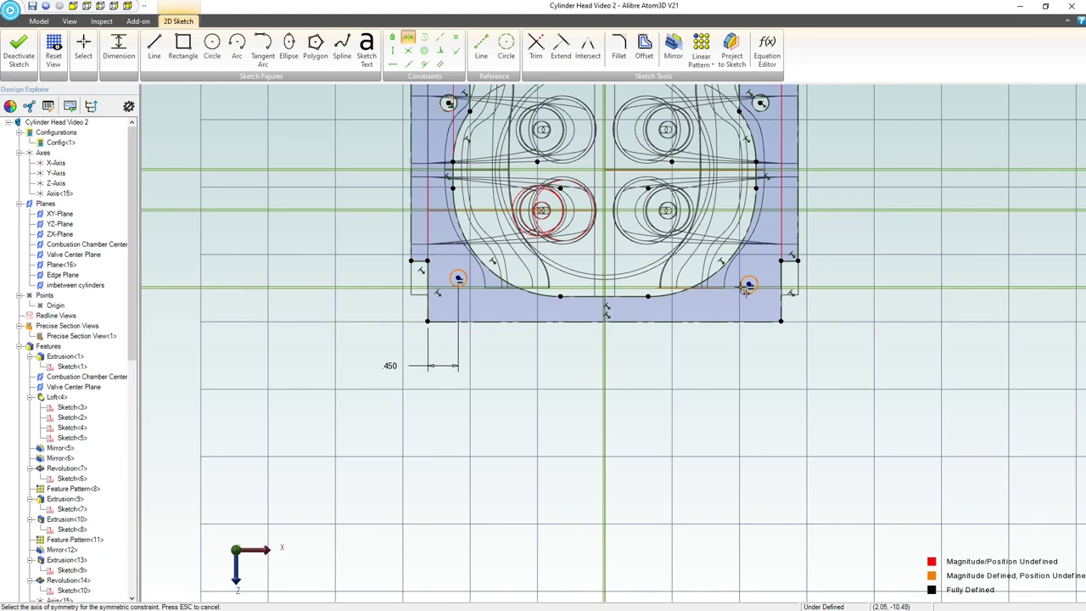
scroll(684, 348, down, 2)
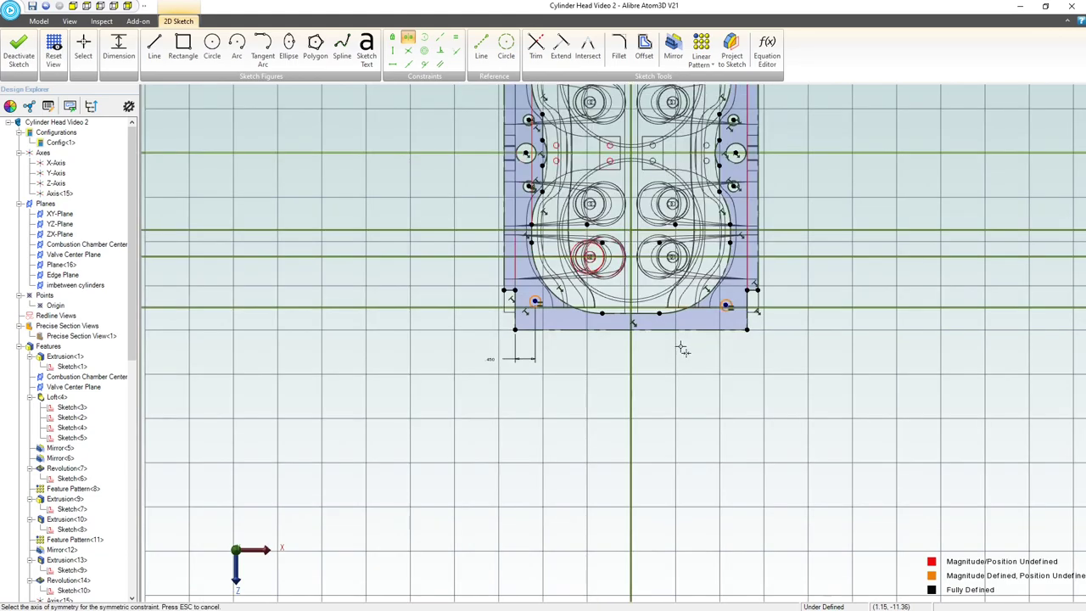
scroll(684, 348, up, 3)
click(568, 421)
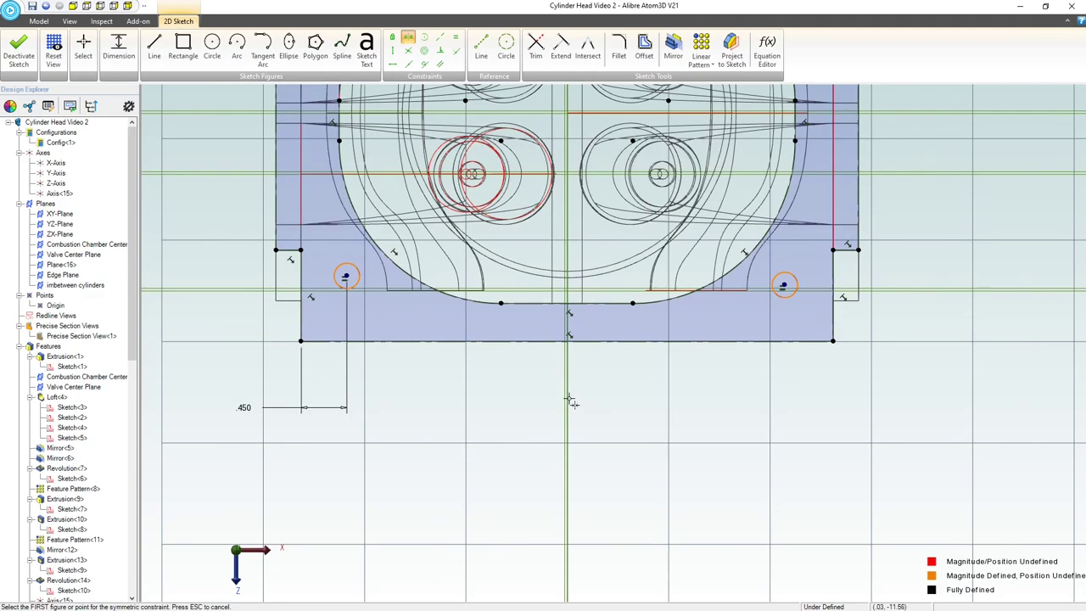
middle_drag(566, 386, 572, 391)
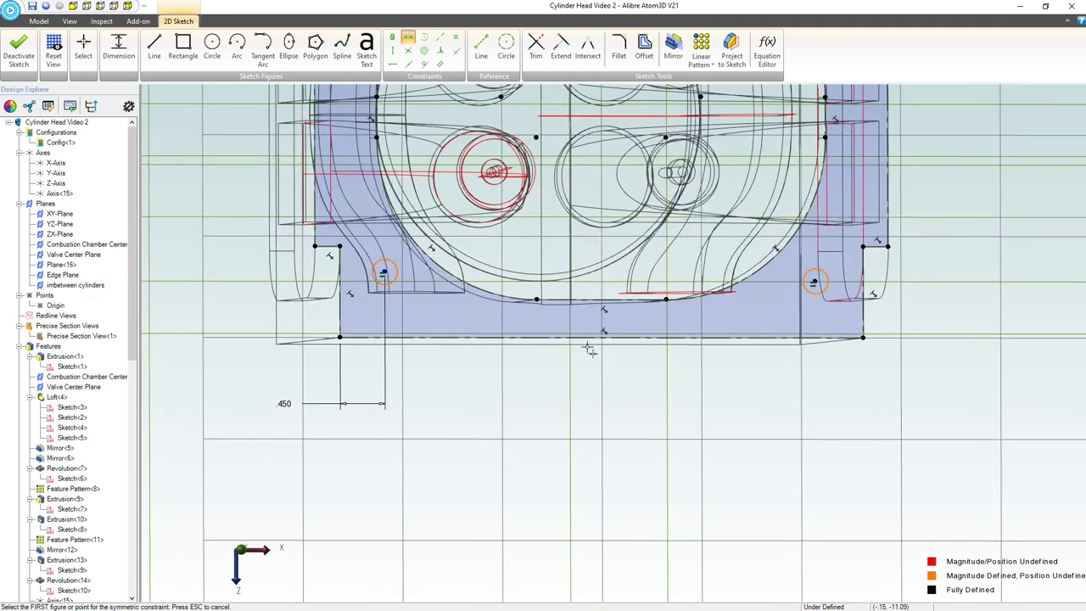
click(571, 356)
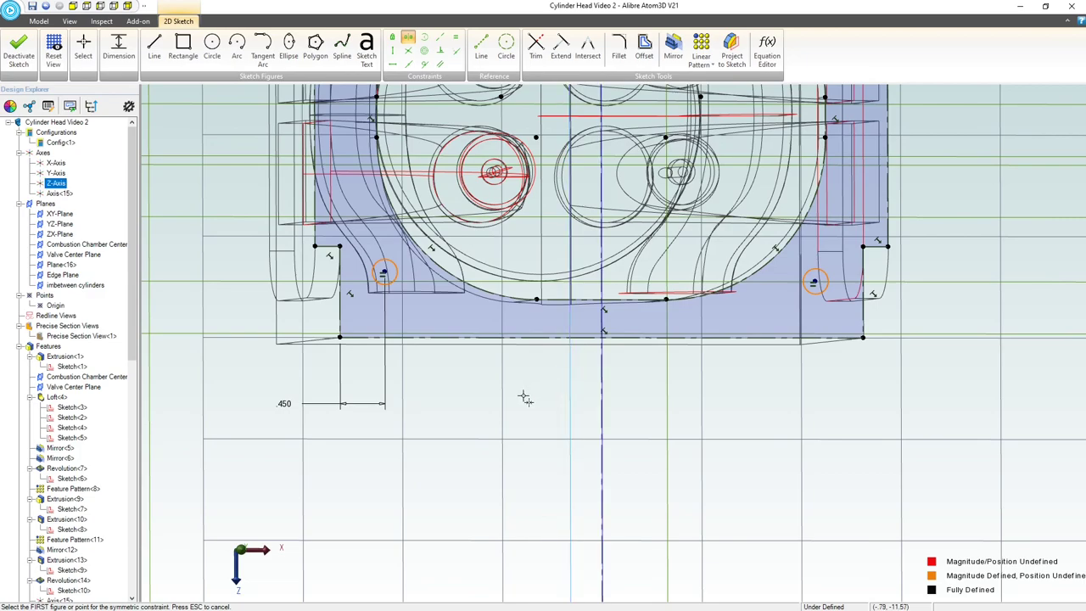
click(383, 264)
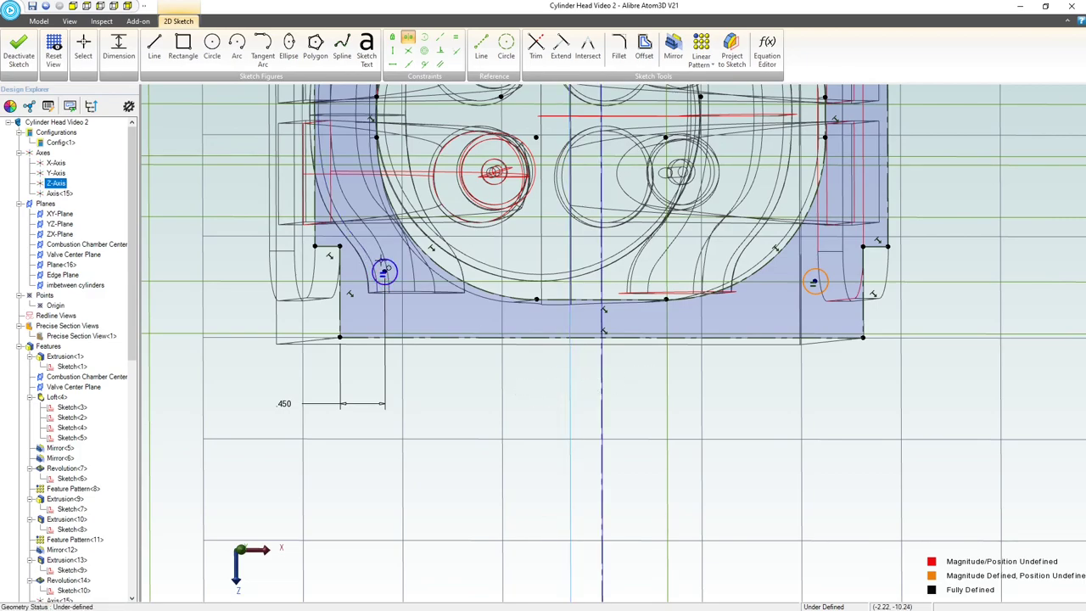
click(821, 270)
Step: Make the two corner circles at the head's -Z end symmetric about the Z-axis
scroll(631, 363, down, 10)
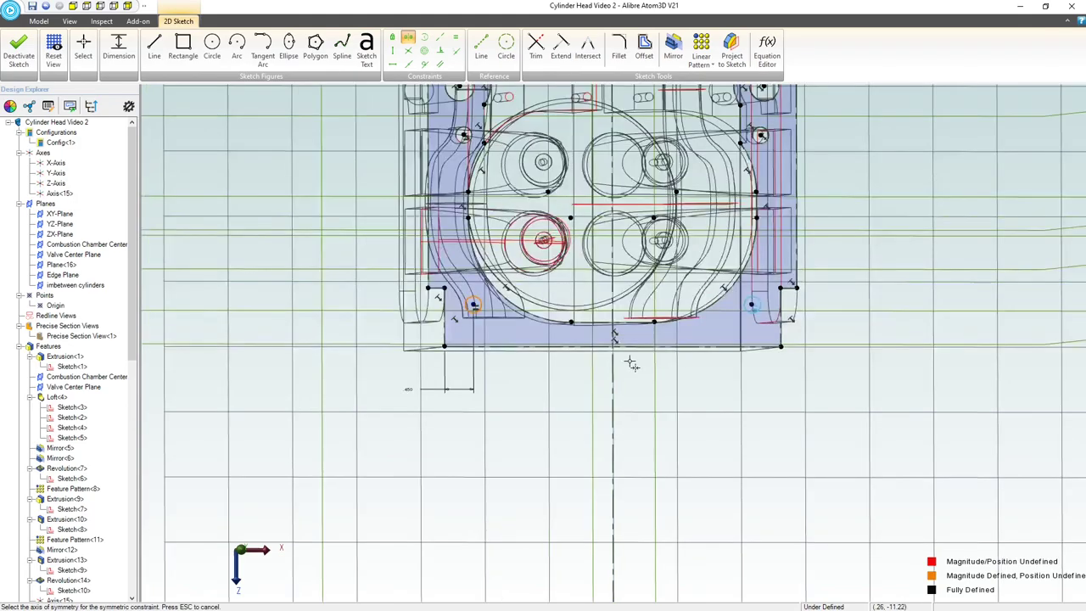
scroll(629, 361, down, 5)
scroll(640, 234, up, 7)
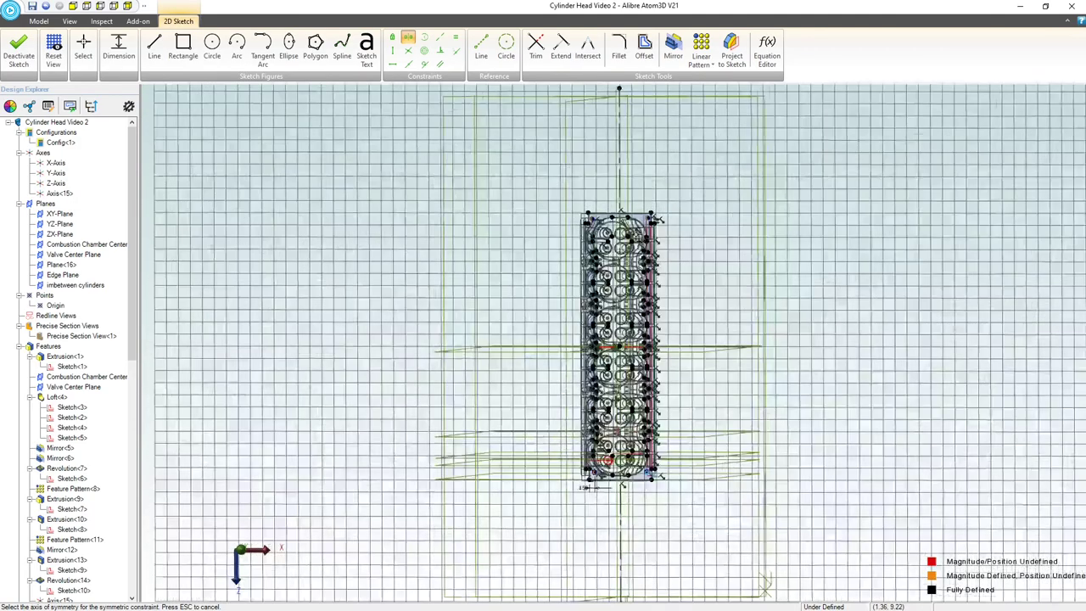
click(599, 170)
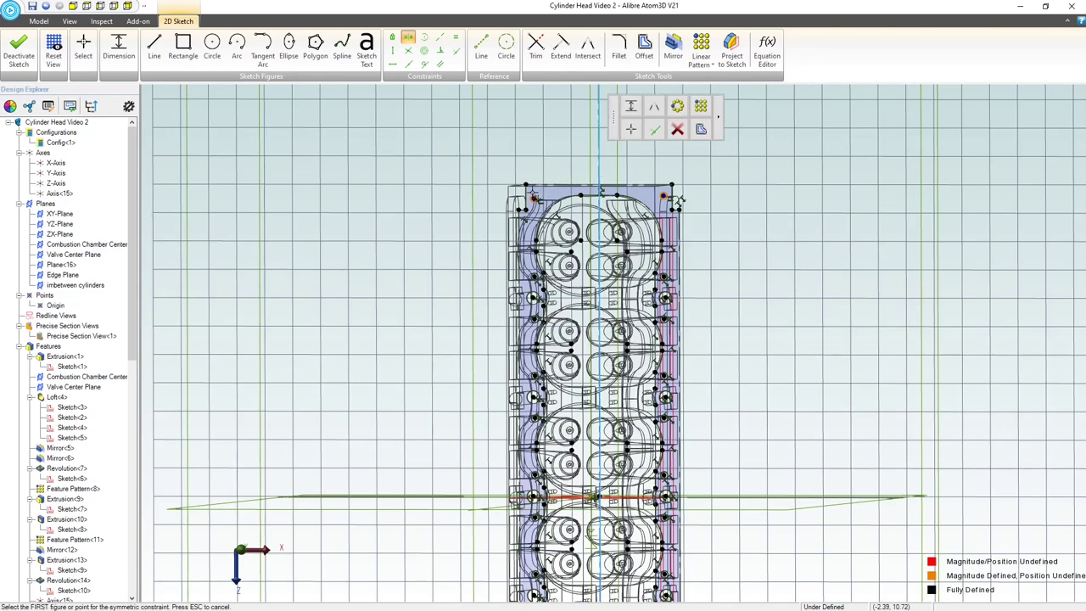
click(678, 199)
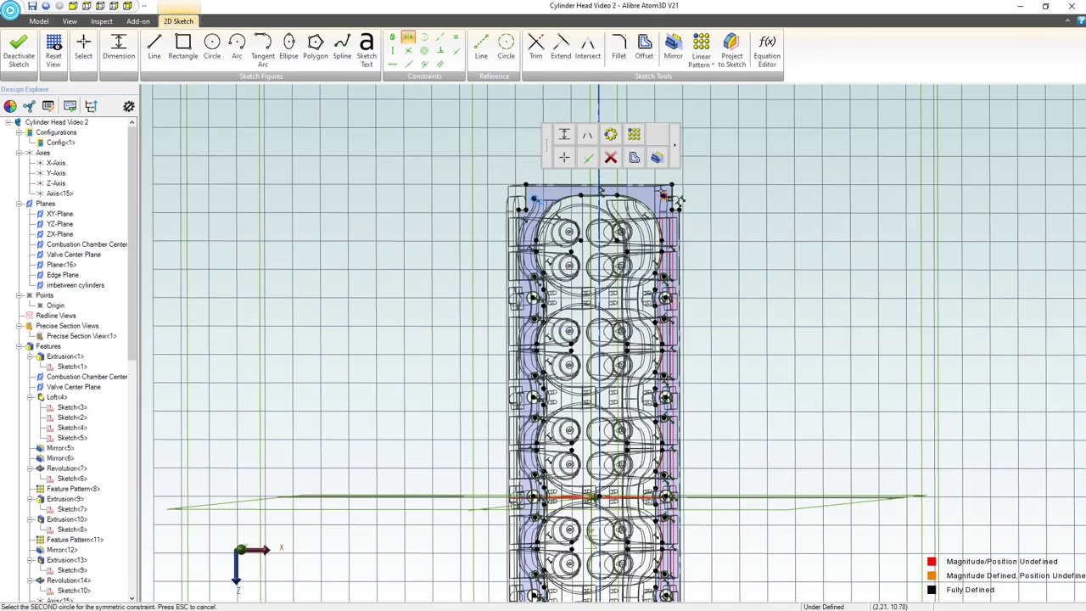
click(676, 200)
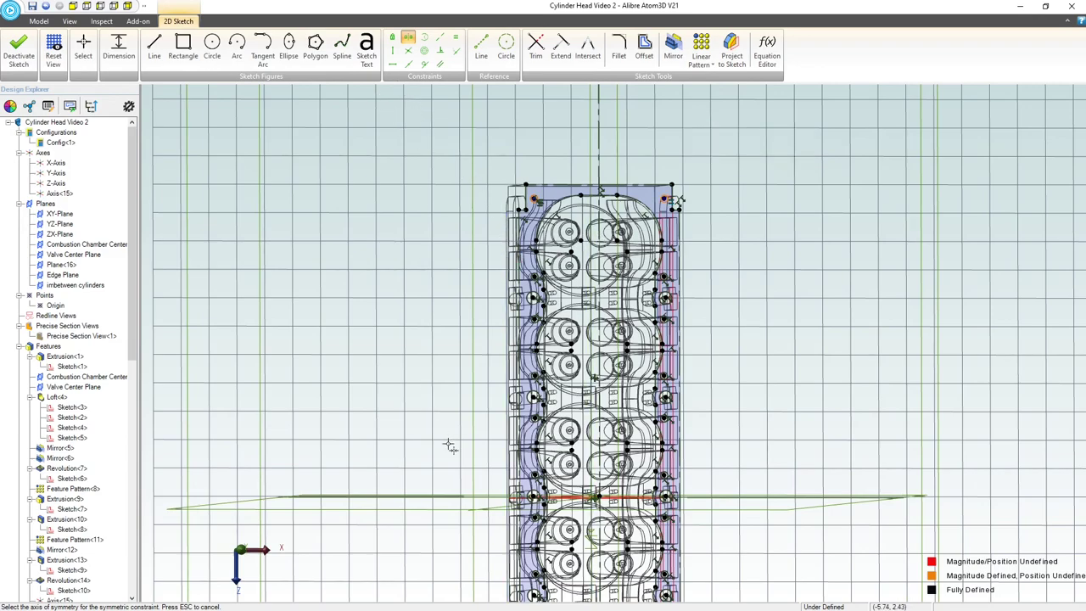
Step: Make the two -X side corner circles at opposite ends of the head symmetric about the X-axis
click(466, 499)
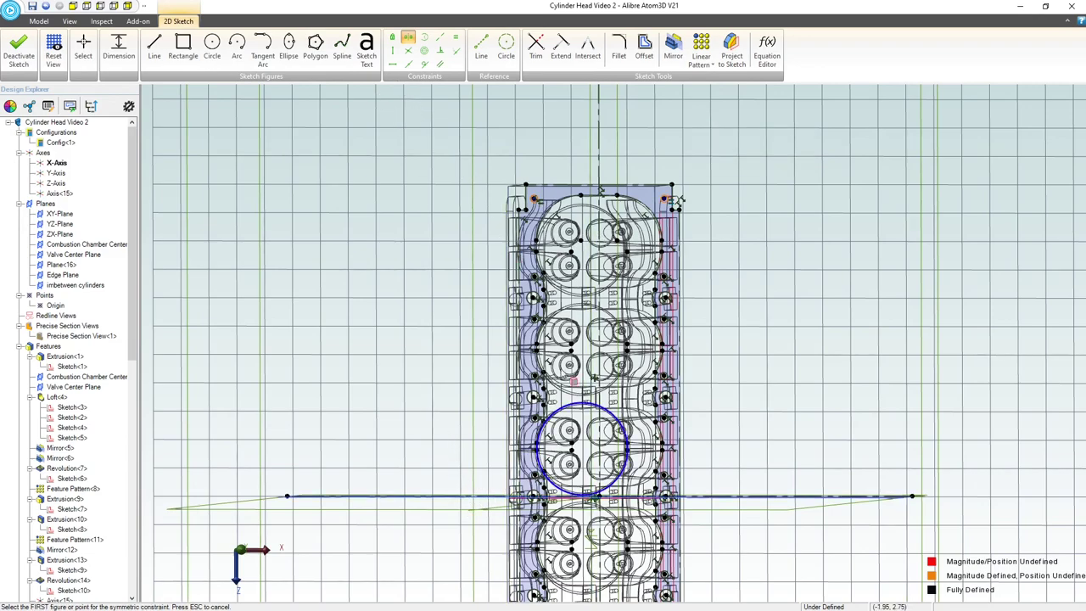
click(534, 197)
scroll(535, 194, down, 4)
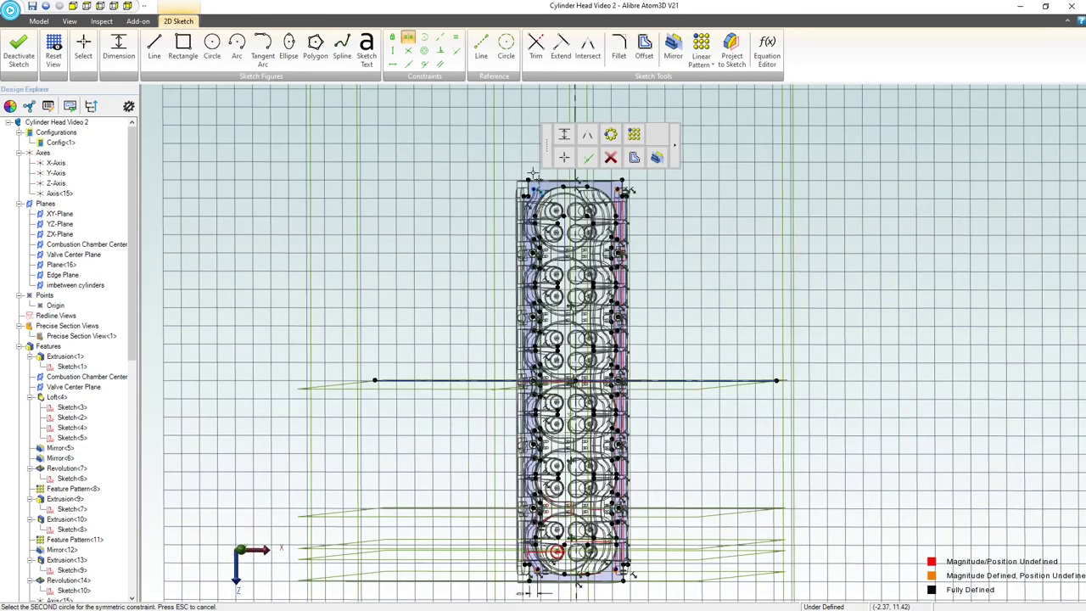
scroll(539, 490, up, 4)
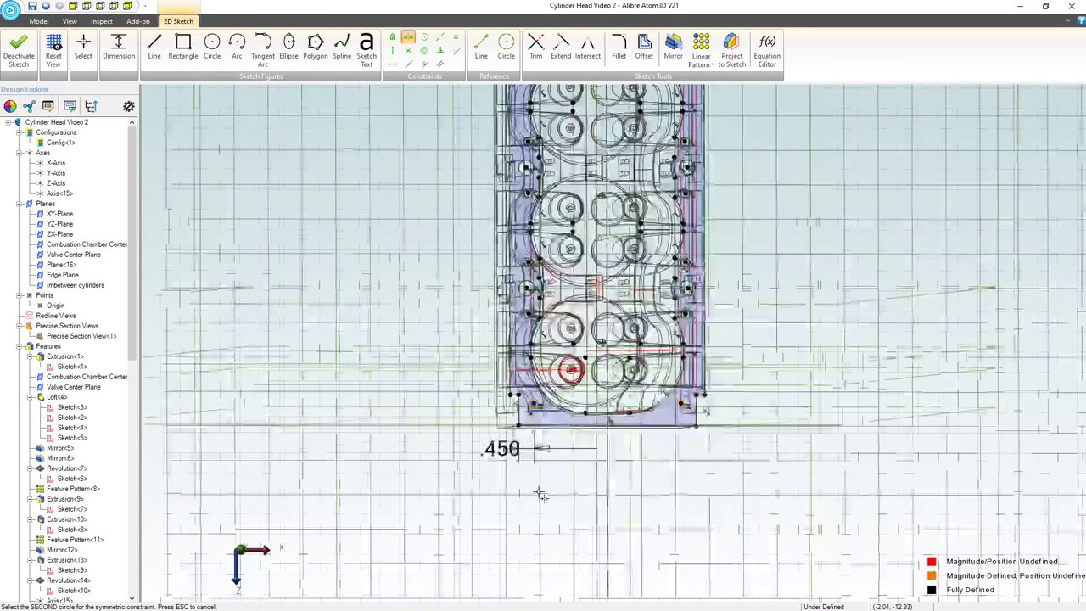
click(533, 392)
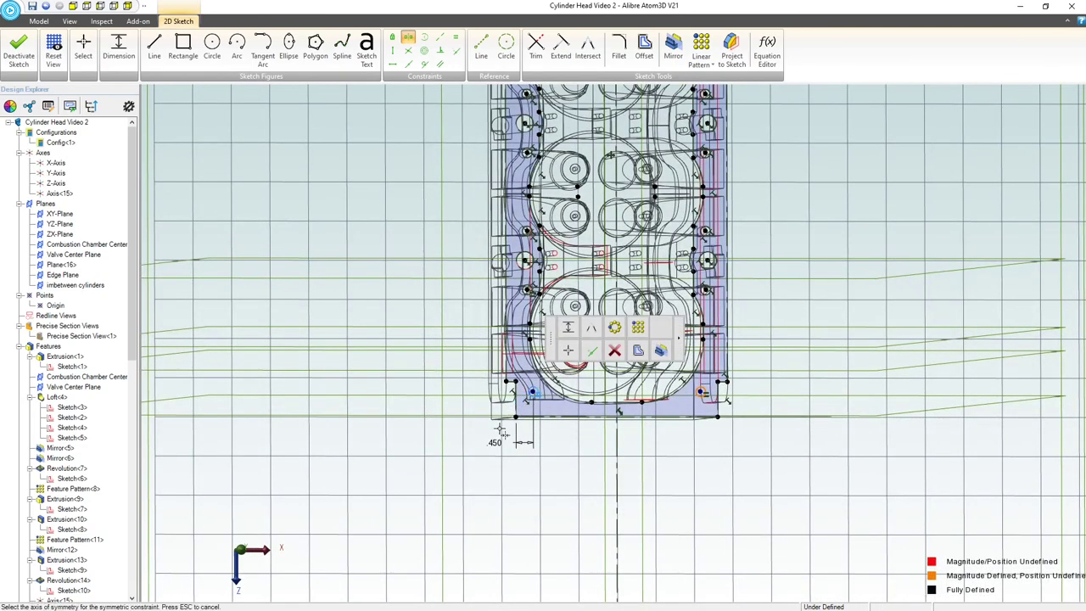
key(Escape)
key(Escape)
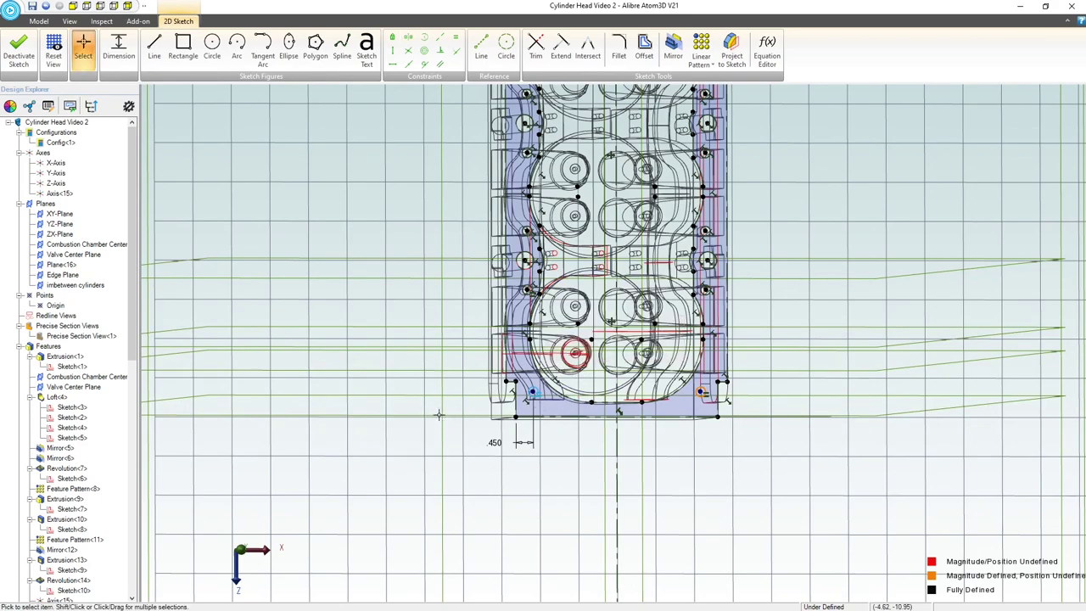
scroll(573, 372, up, 2)
scroll(560, 392, up, 3)
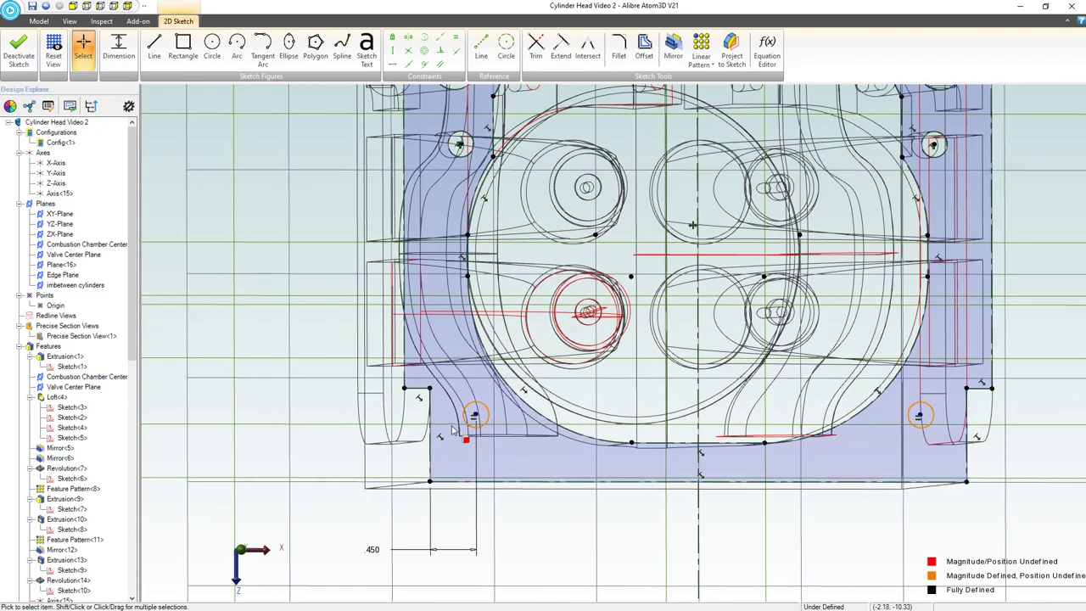
Step: Dimension the +Z, -X corner circle's centre 0.625 in from the head's +Z edge
scroll(353, 436, down, 3)
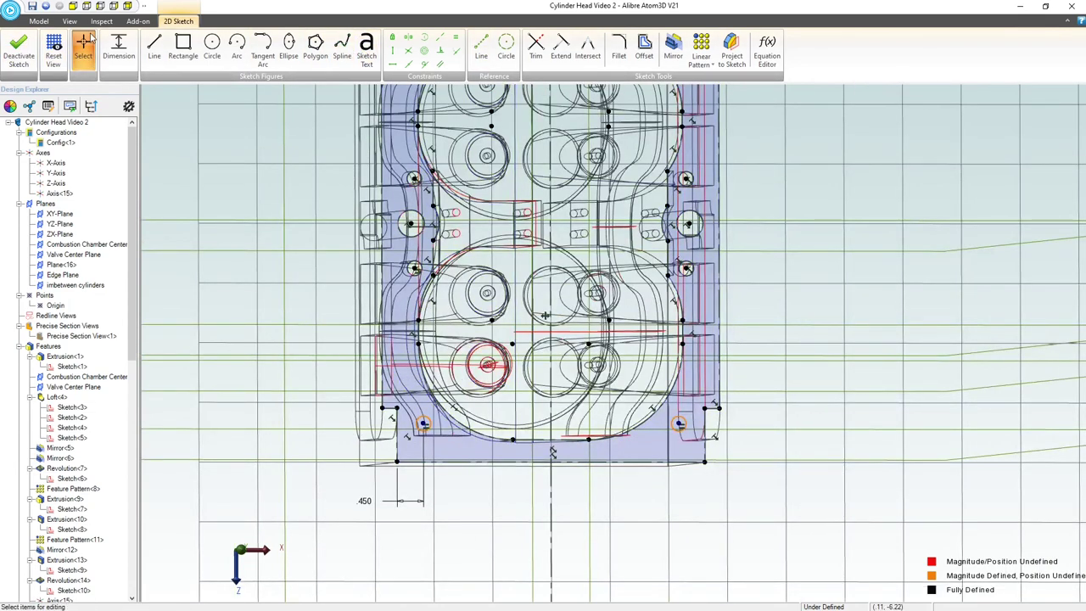
click(92, 6)
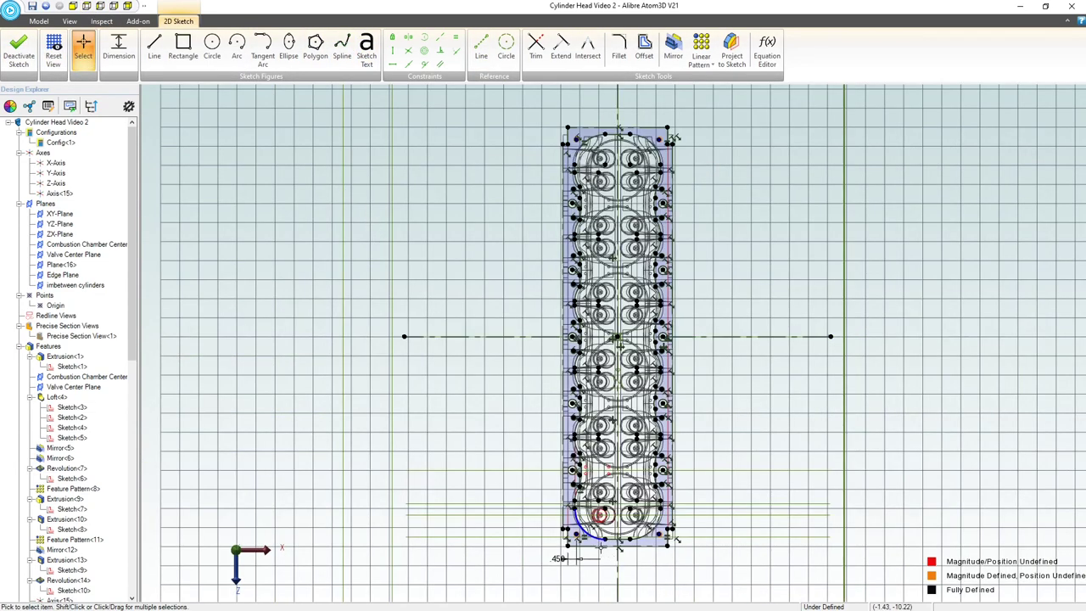
scroll(636, 560, up, 6)
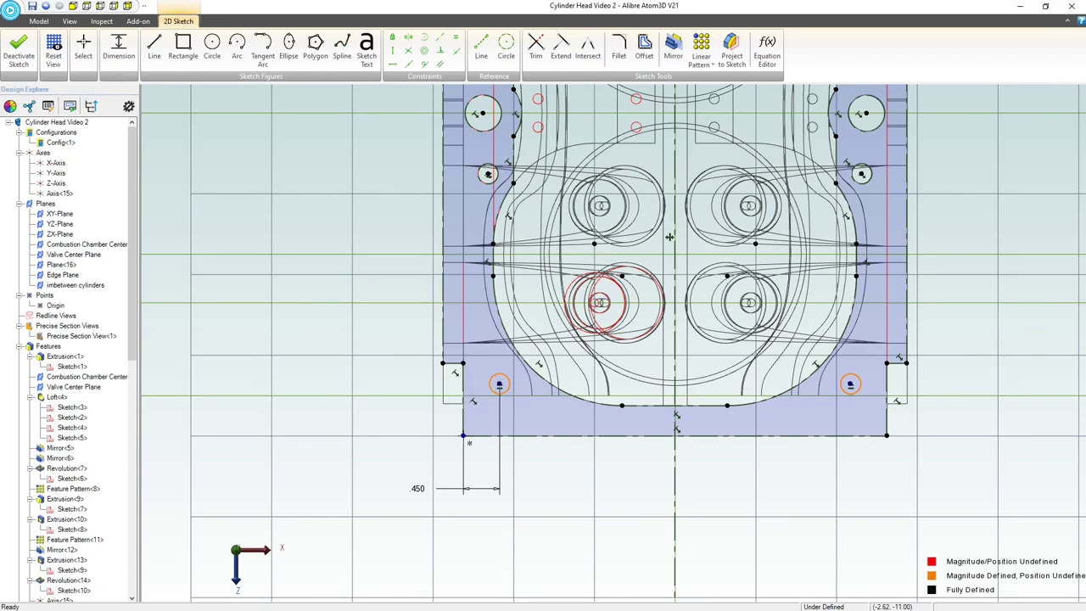
click(463, 435)
click(417, 410)
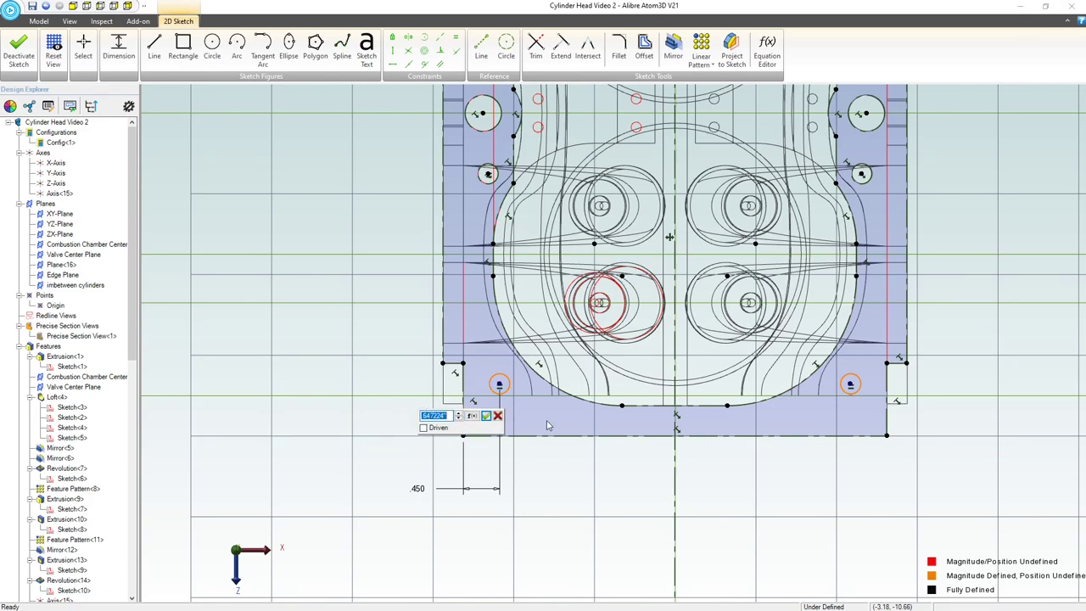
text(.625)
key(Return)
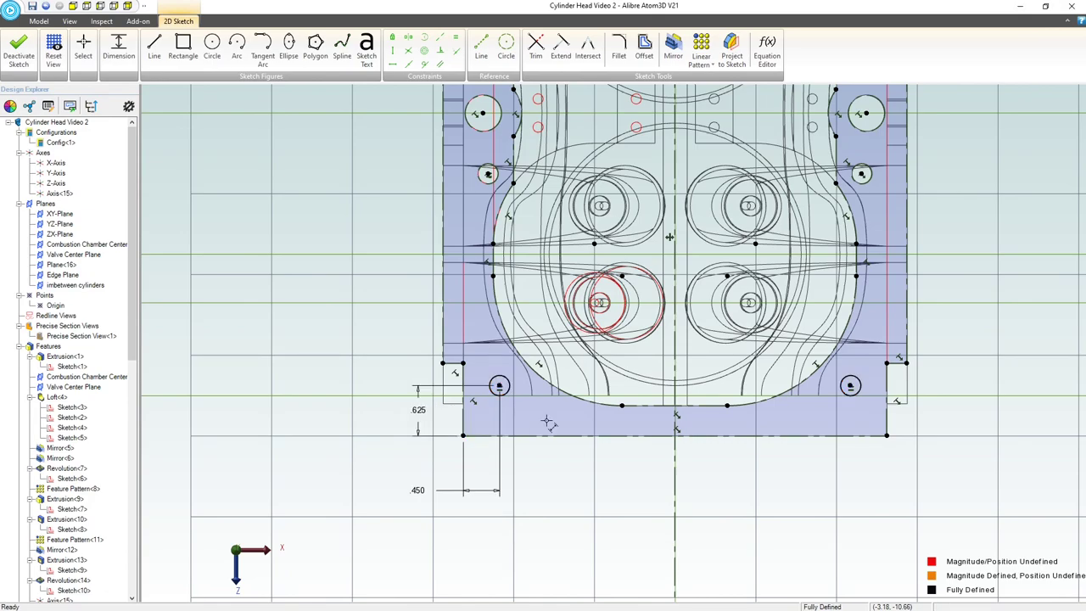
Step: Remove the equal-size constraint between the +Z, -X corner circle and the nearest small projected hole
scroll(582, 475, down, 10)
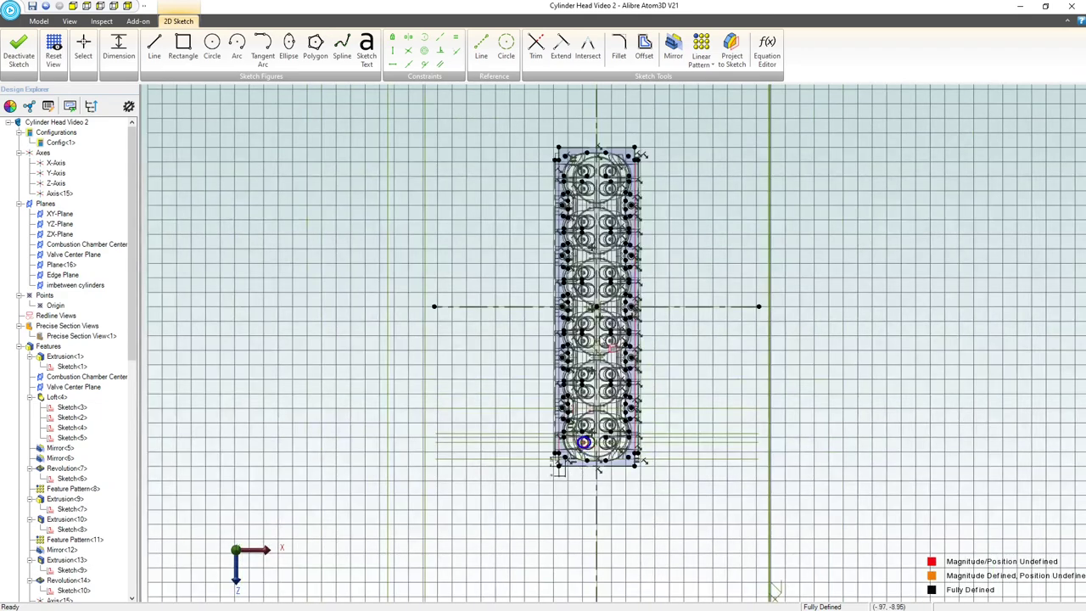
scroll(594, 113, up, 5)
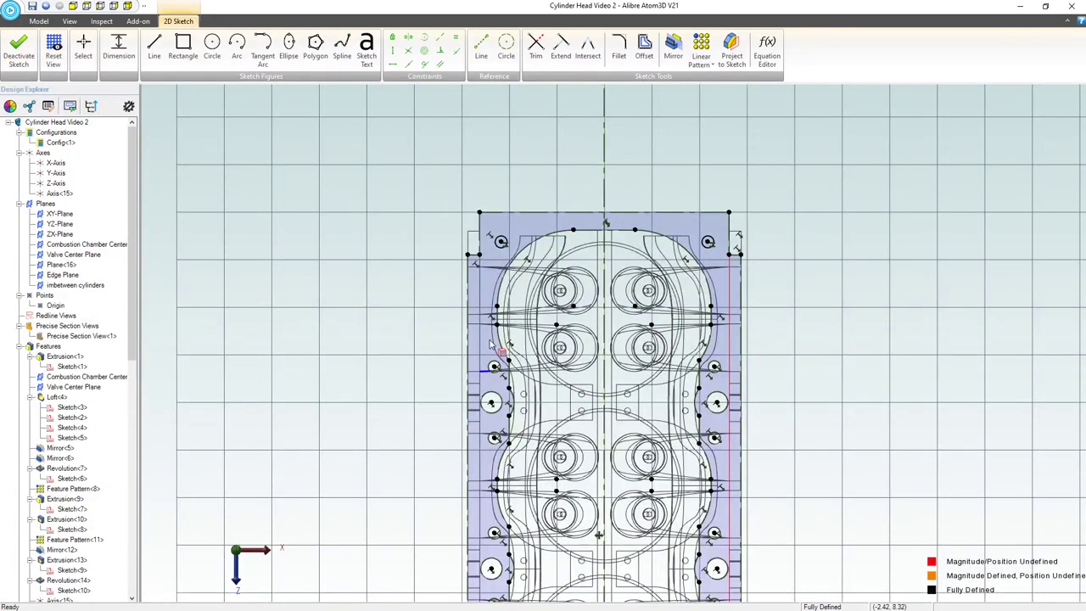
scroll(490, 343, down, 3)
scroll(477, 381, down, 2)
scroll(491, 477, up, 6)
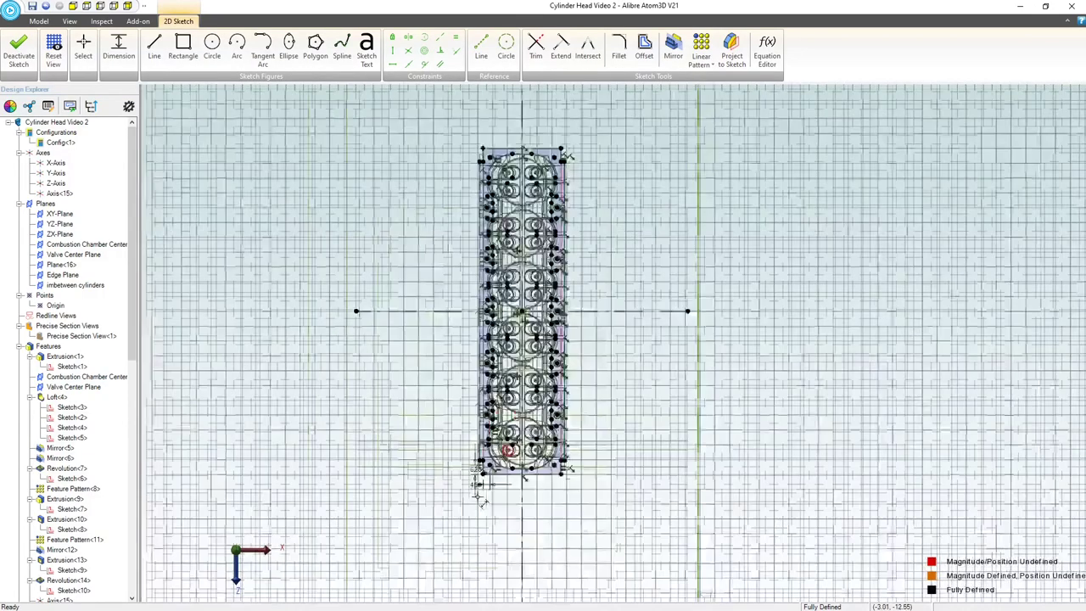
scroll(492, 471, up, 2)
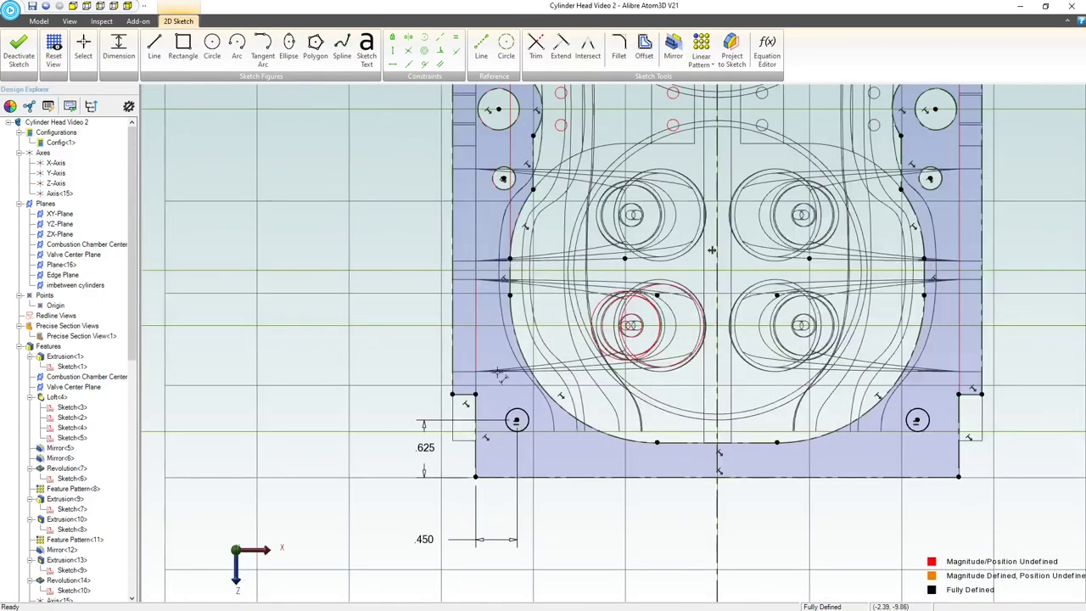
key(Escape)
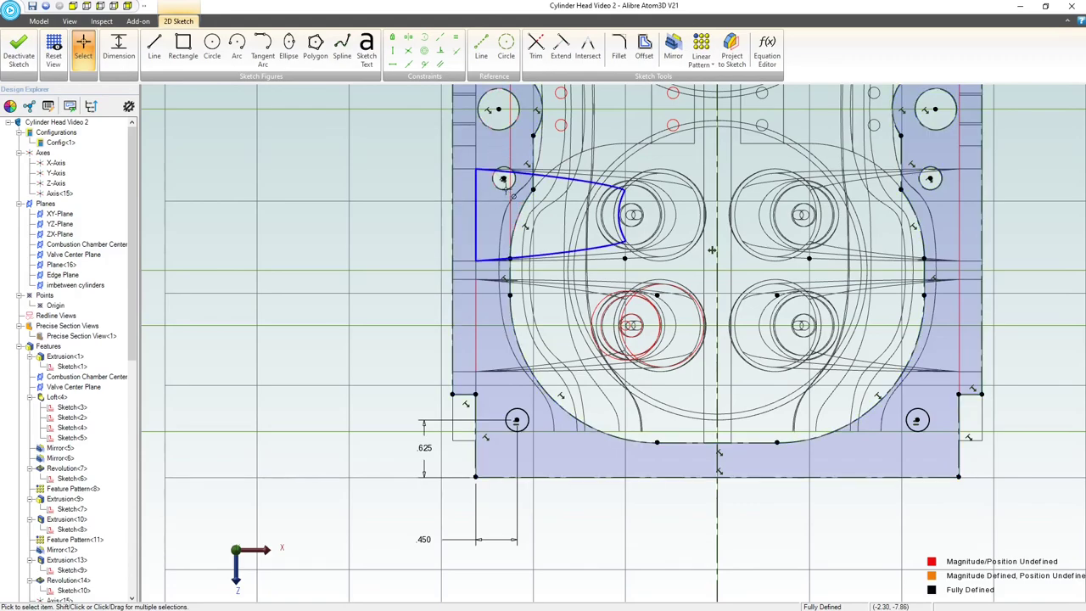
scroll(501, 176, up, 5)
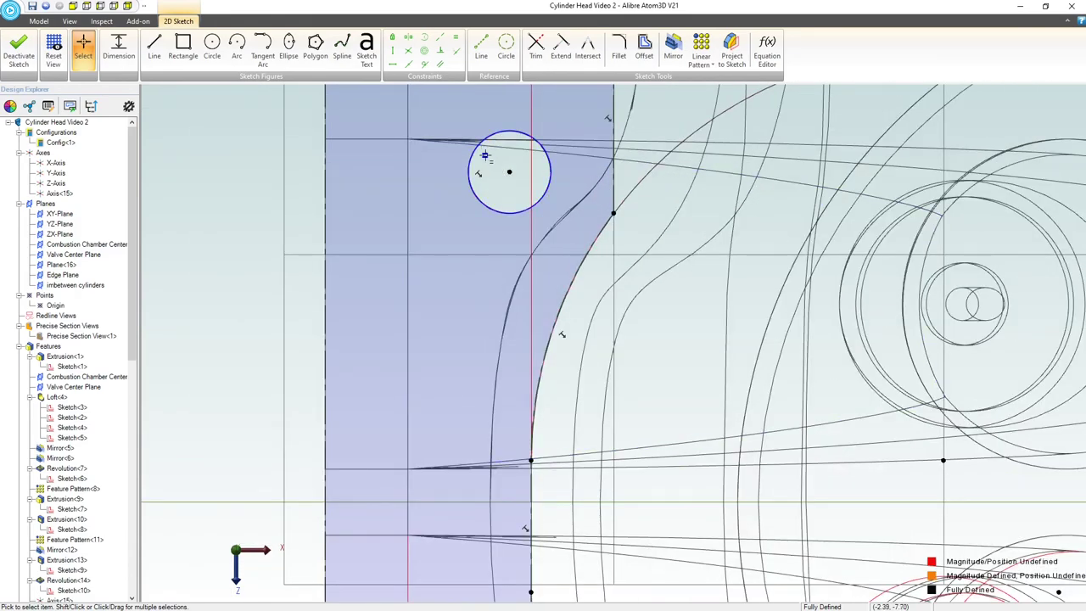
scroll(501, 162, down, 5)
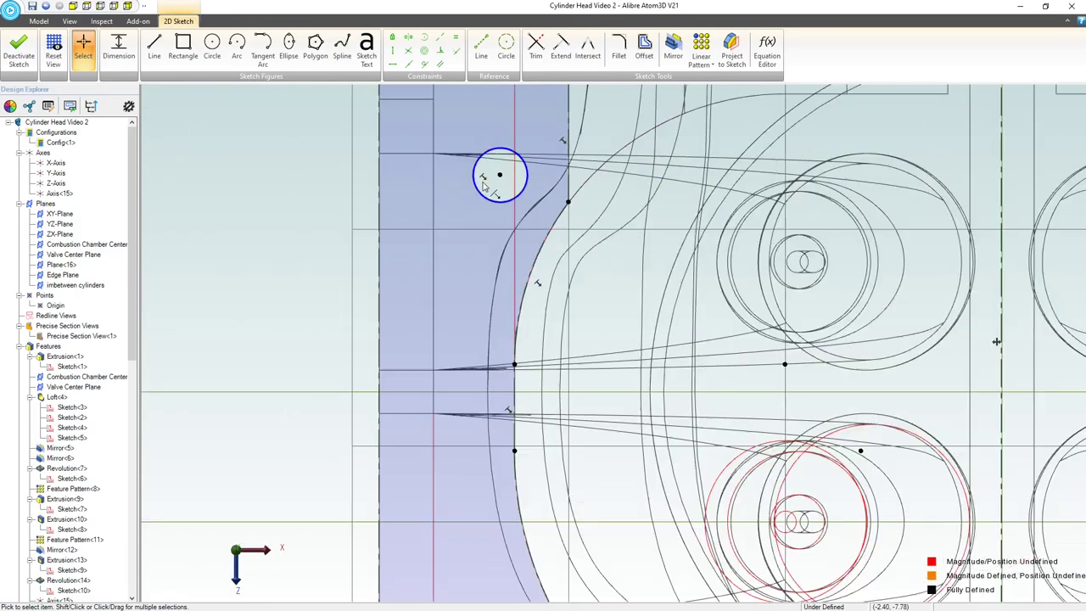
Step: Make the +Z, -X corner circle equal in size to the nearest large projected hole on the same side
click(508, 387)
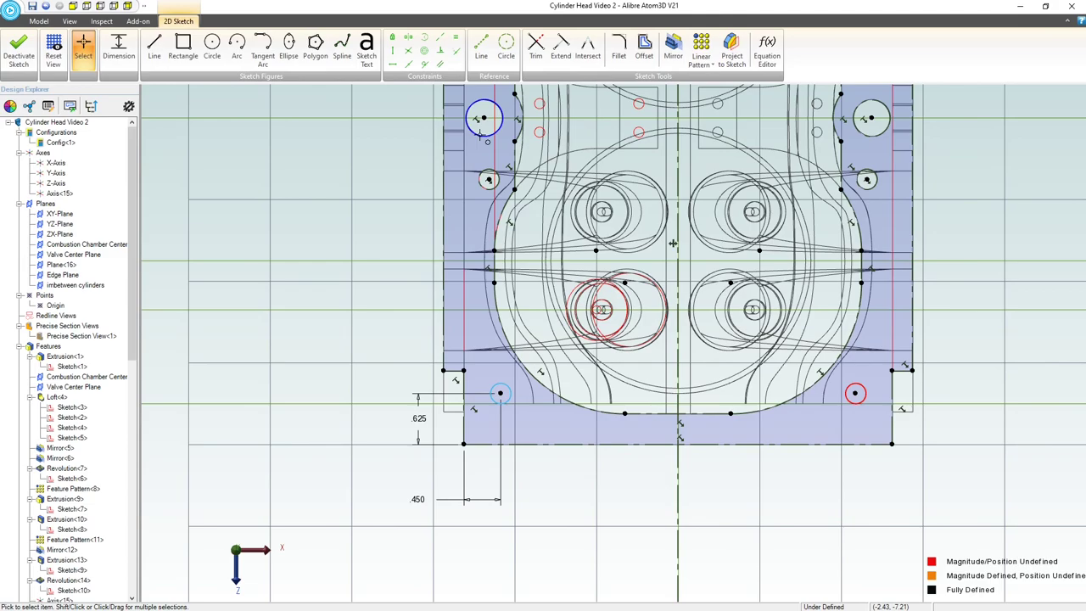
shift+click(480, 132)
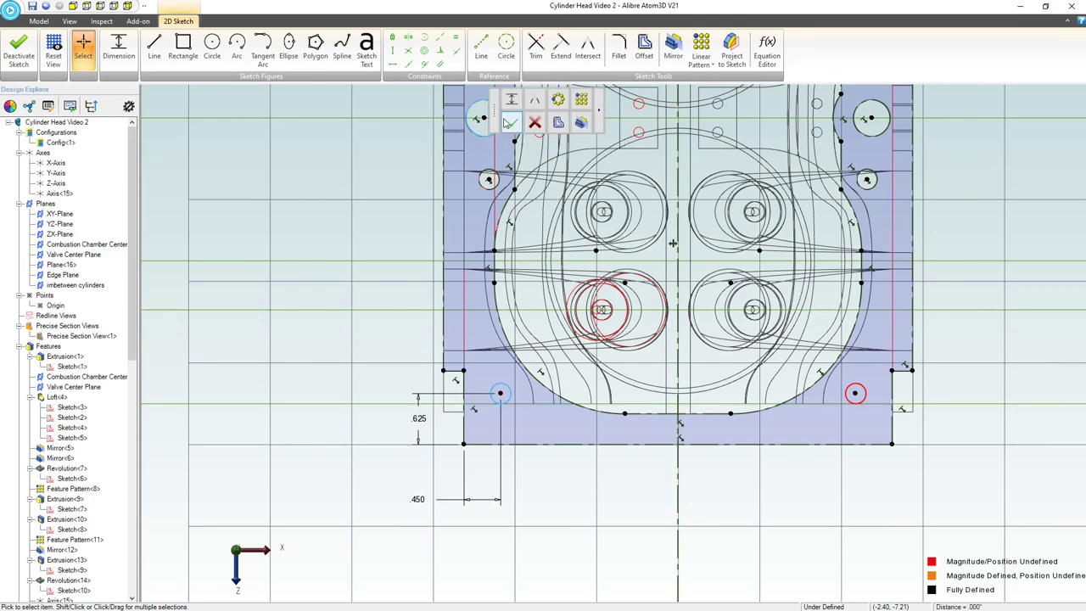
mouse_move(509, 124)
click(543, 144)
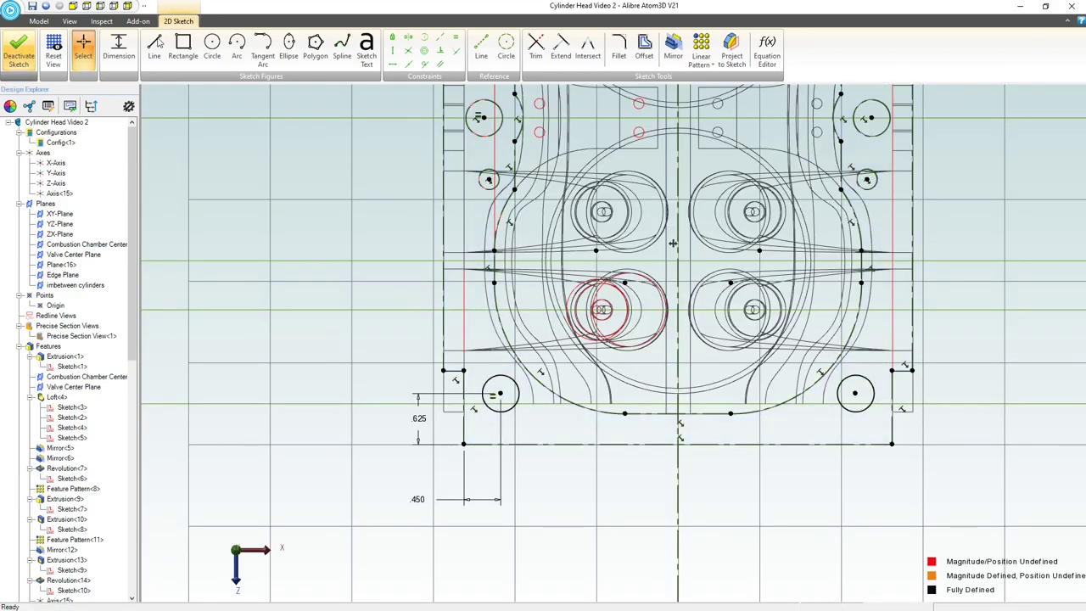
Step: Finish the sketch and cut the four corner circles through the head with an extruded cut
click(18, 51)
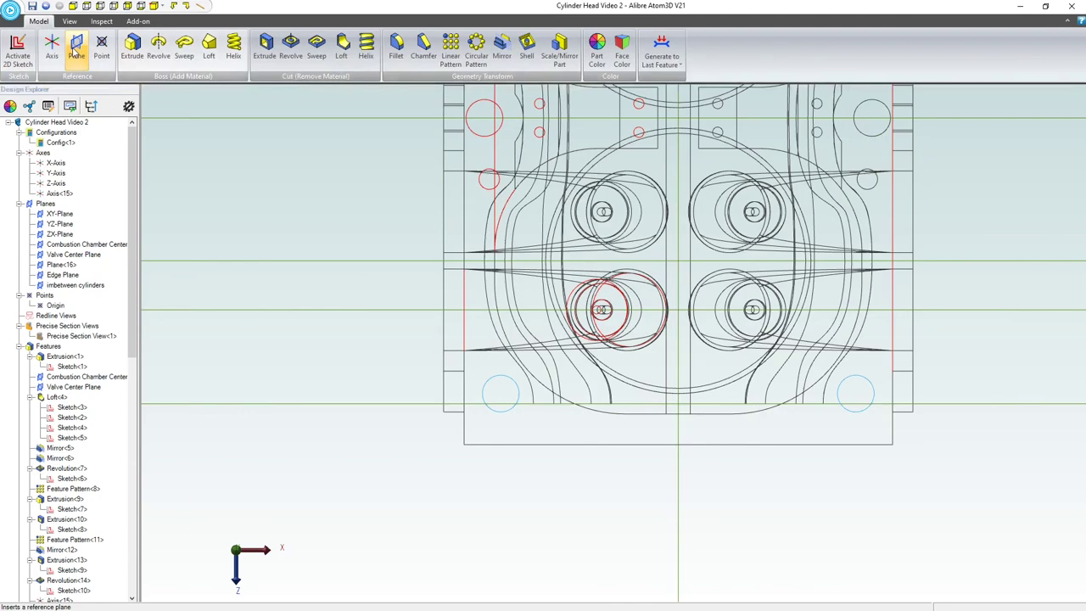
click(267, 56)
click(815, 170)
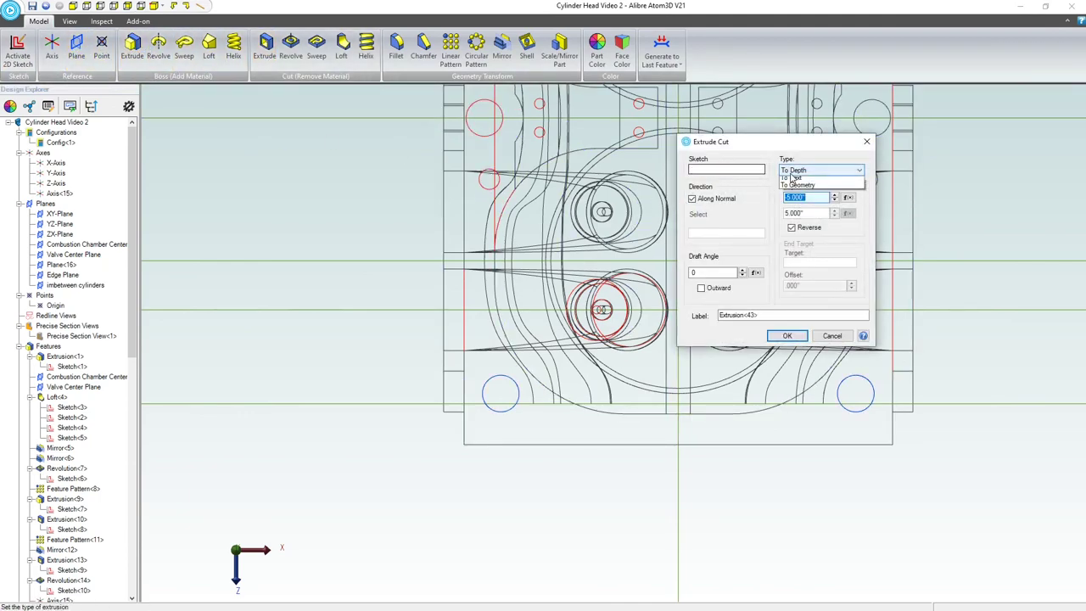
click(794, 187)
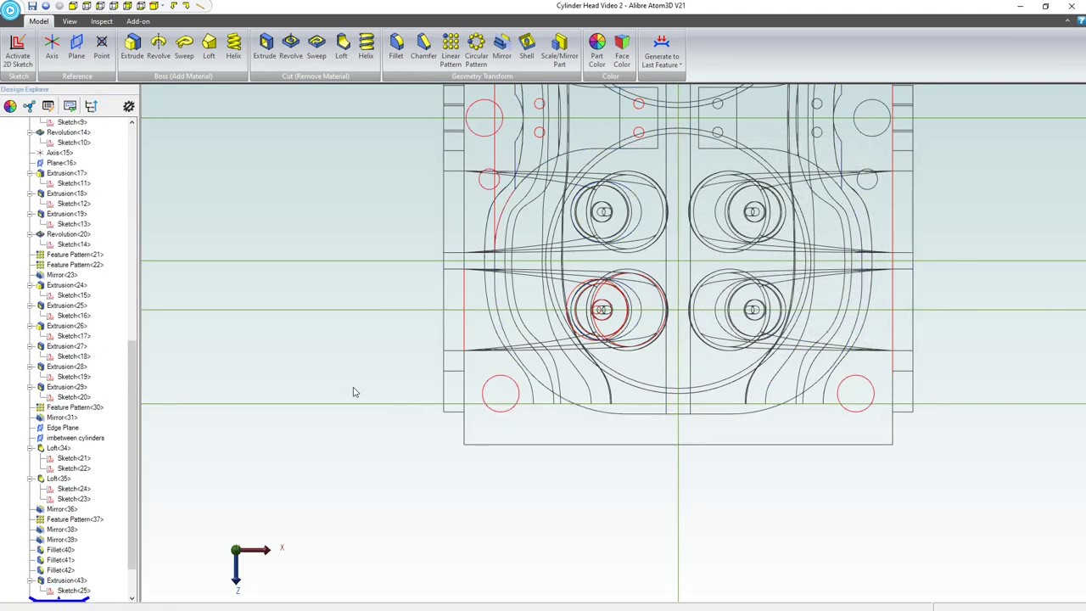
Step: Switch the model display from wireframe to Shaded and Visible Edges
scroll(354, 387, down, 3)
middle_drag(356, 386, 345, 350)
scroll(340, 381, down, 4)
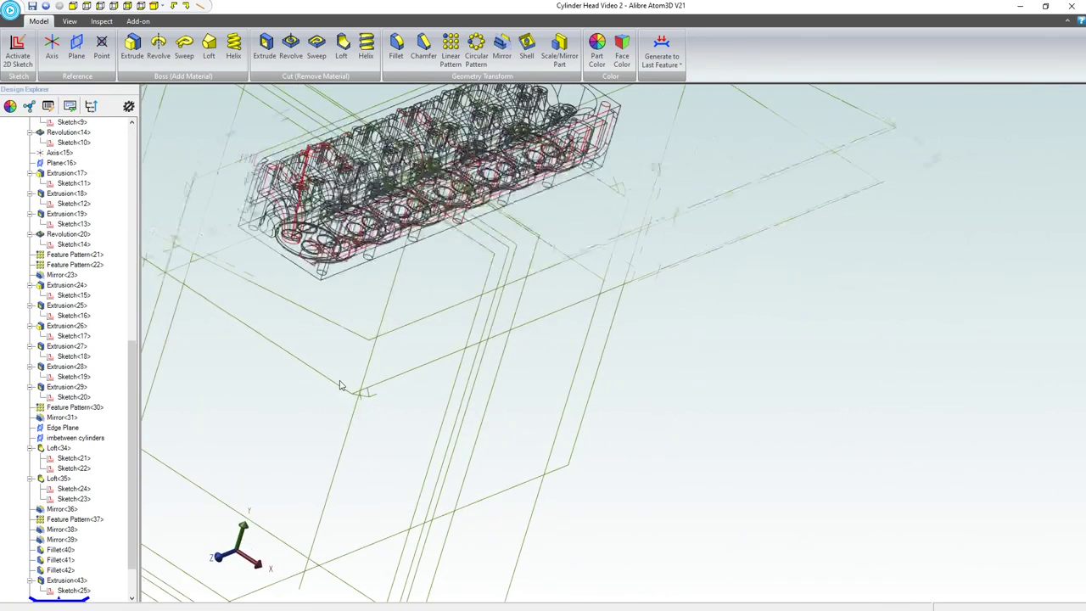
scroll(339, 382, down, 2)
scroll(385, 255, up, 3)
mouse_move(392, 165)
middle_down()
mouse_move(374, 174)
mouse_move(381, 189)
mouse_move(358, 178)
mouse_move(373, 170)
mouse_move(386, 183)
middle_up()
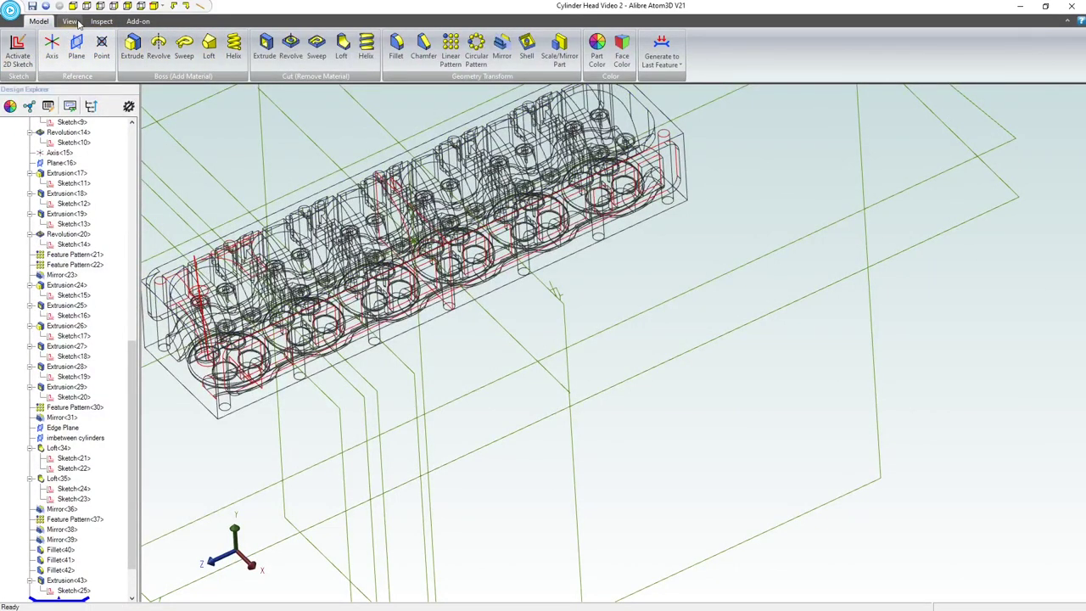
click(69, 21)
click(24, 53)
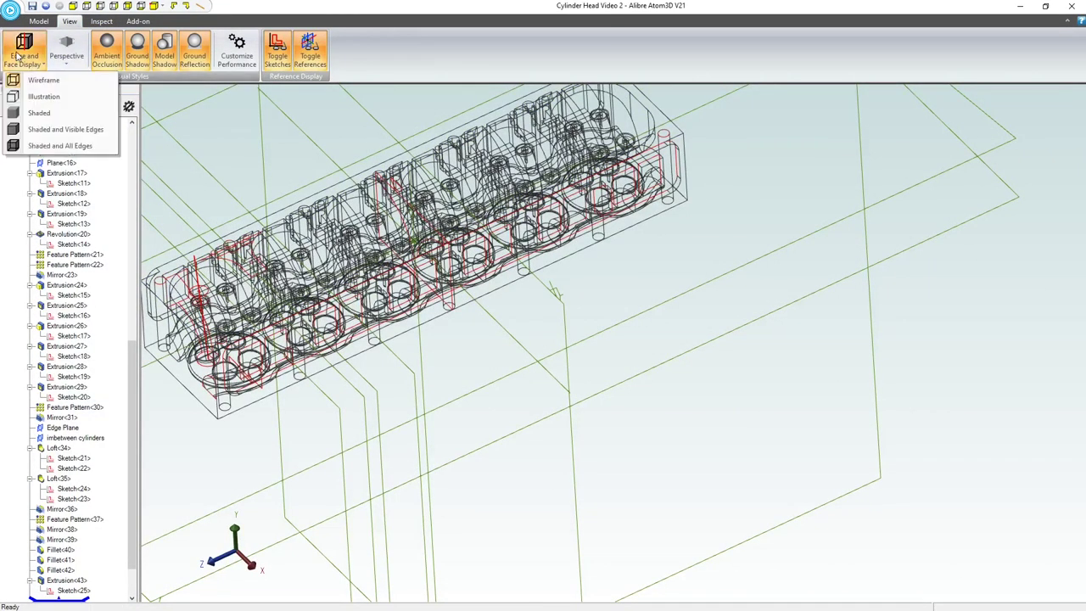
click(48, 133)
Step: Start a sketch on the raised +X side face that surrounds the row of rectangular ports
scroll(527, 337, down, 1)
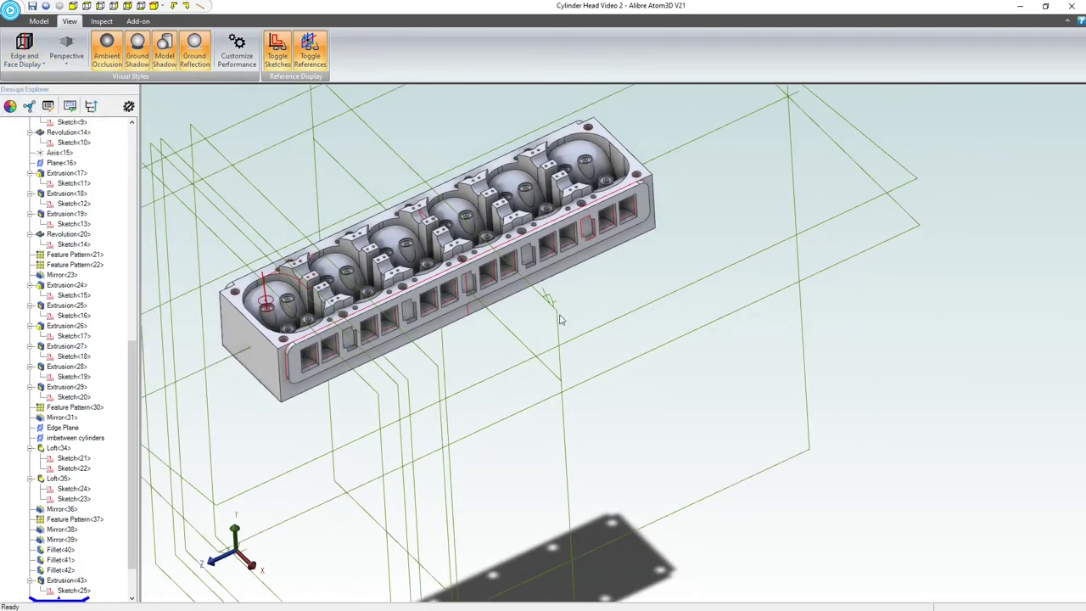
scroll(560, 320, up, 5)
scroll(624, 197, down, 3)
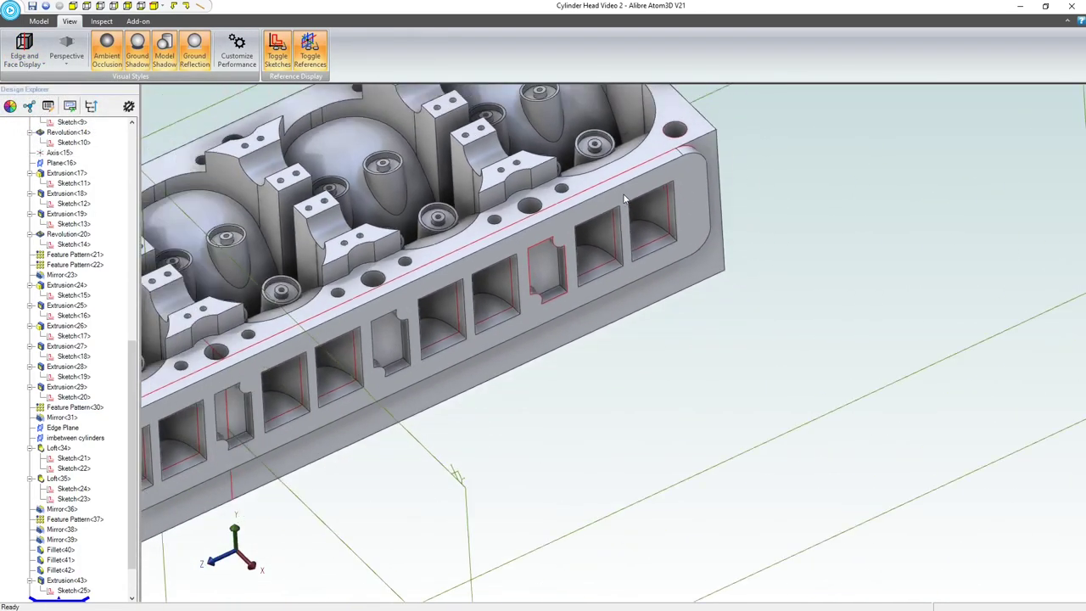
scroll(558, 274, down, 3)
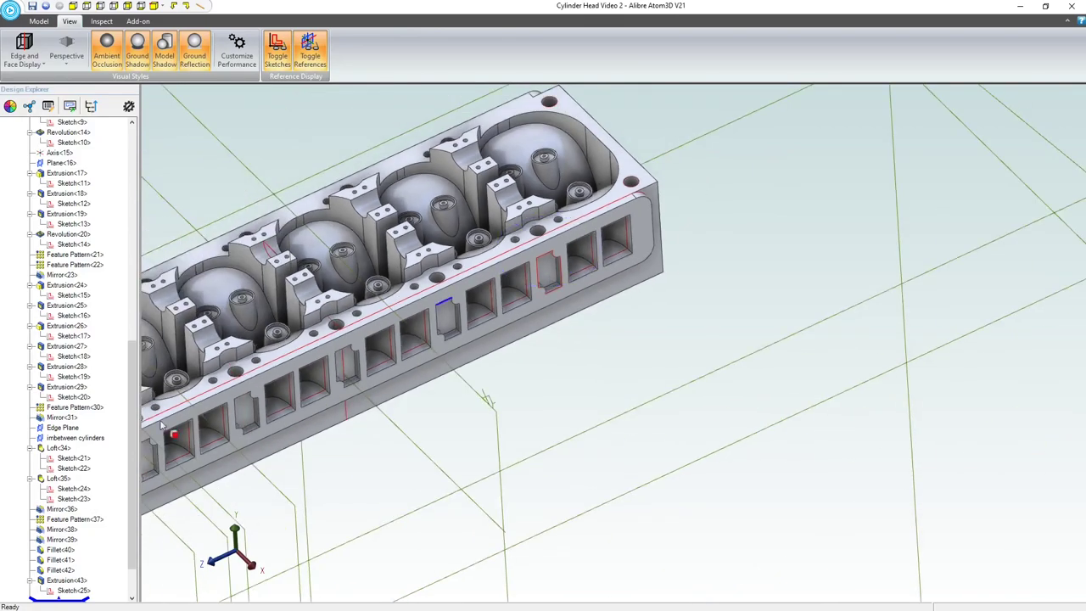
scroll(68, 397, down, 2)
scroll(281, 422, down, 2)
scroll(282, 424, down, 2)
scroll(283, 458, up, 6)
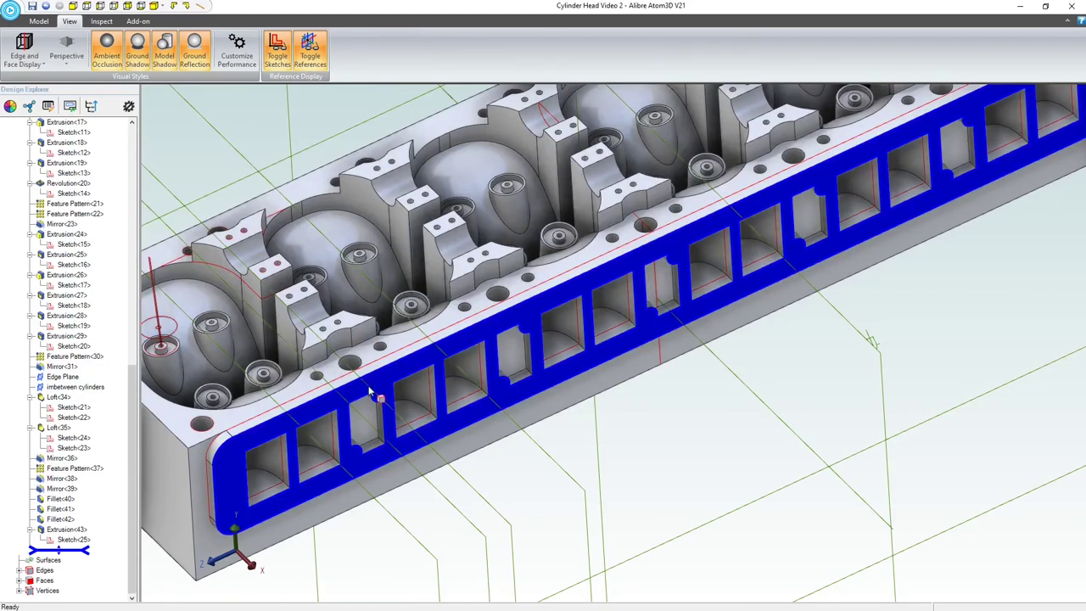
click(356, 391)
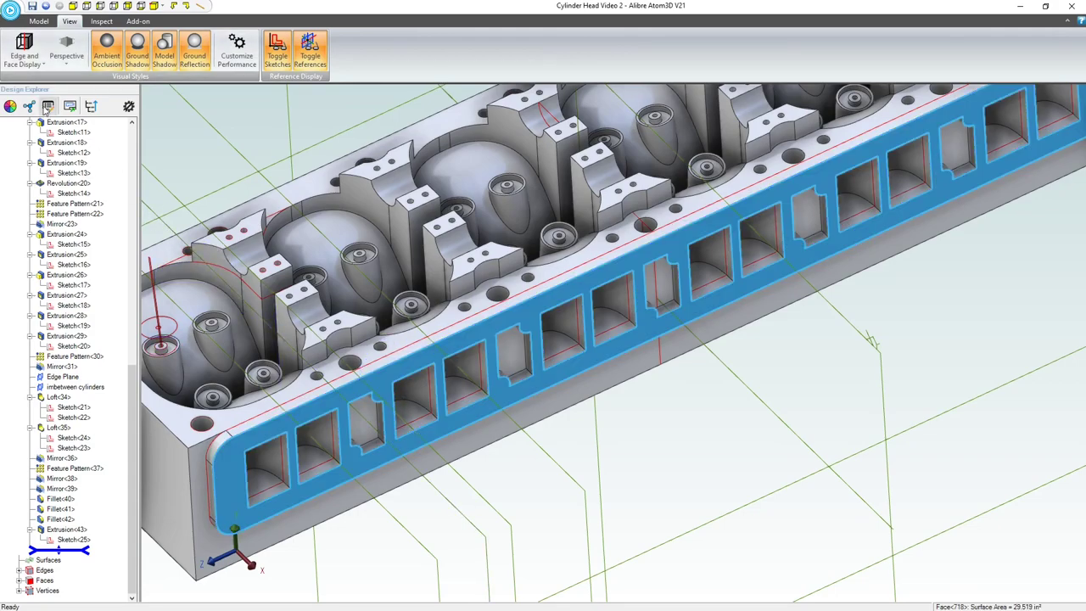
click(38, 22)
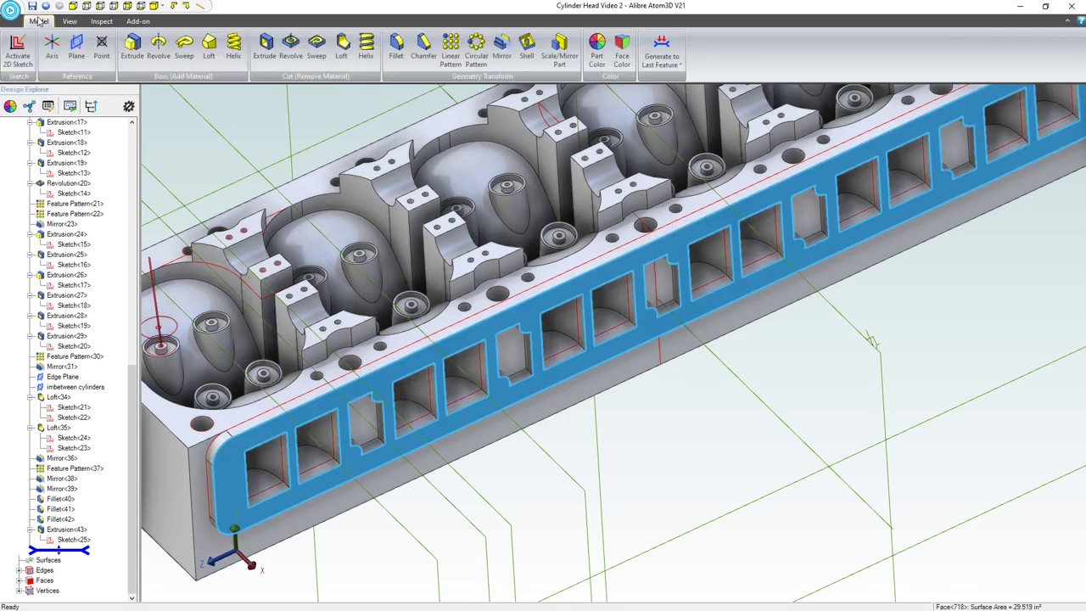
click(17, 50)
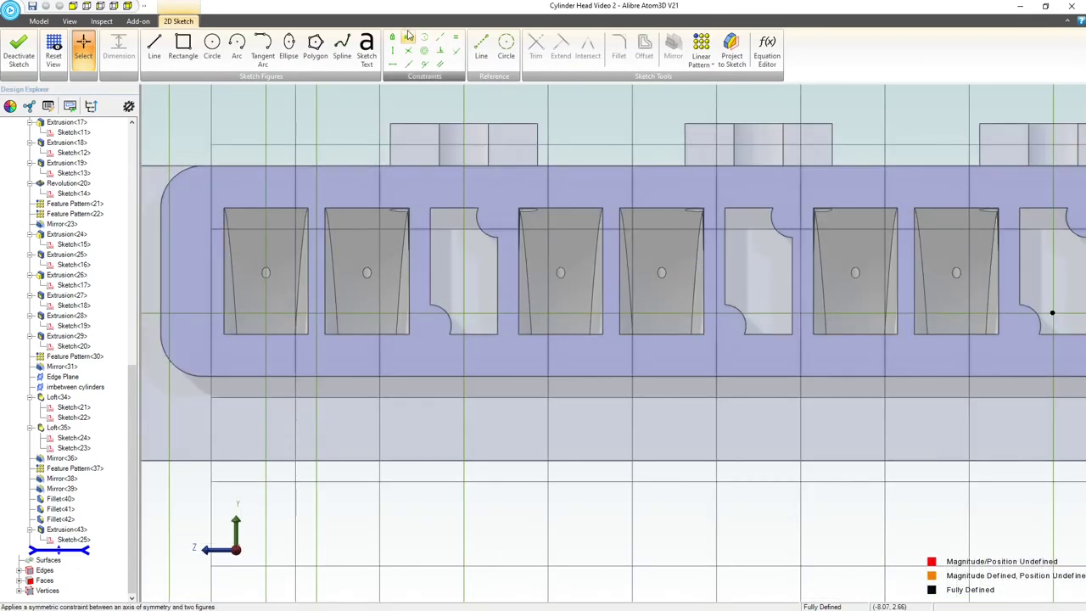
Step: Project the two notch arcs of the recess nearest the +Z end as reference figures, maintaining association to the source
click(733, 49)
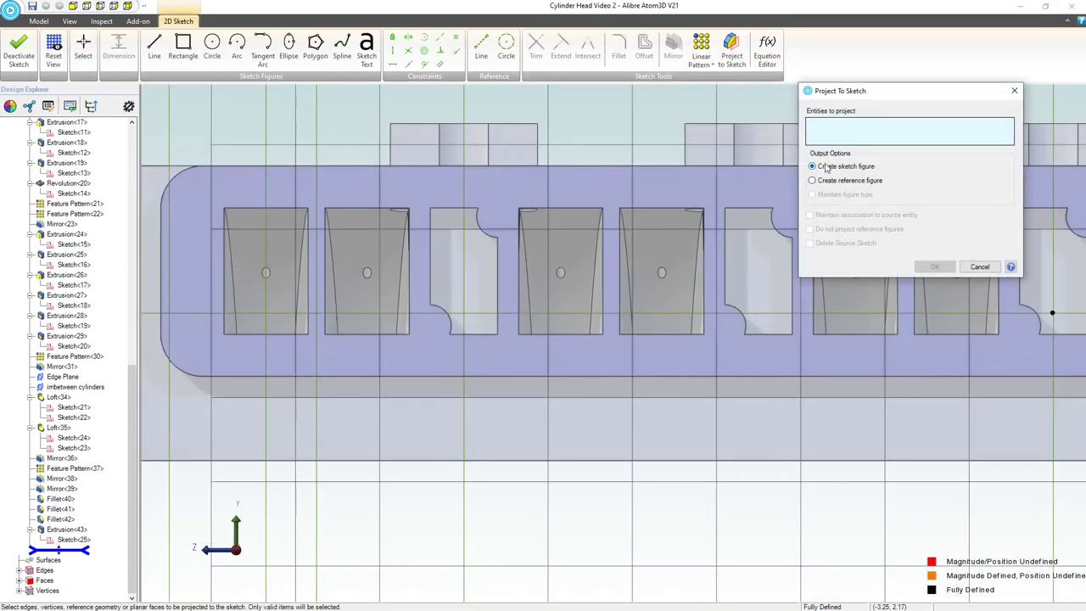
click(812, 181)
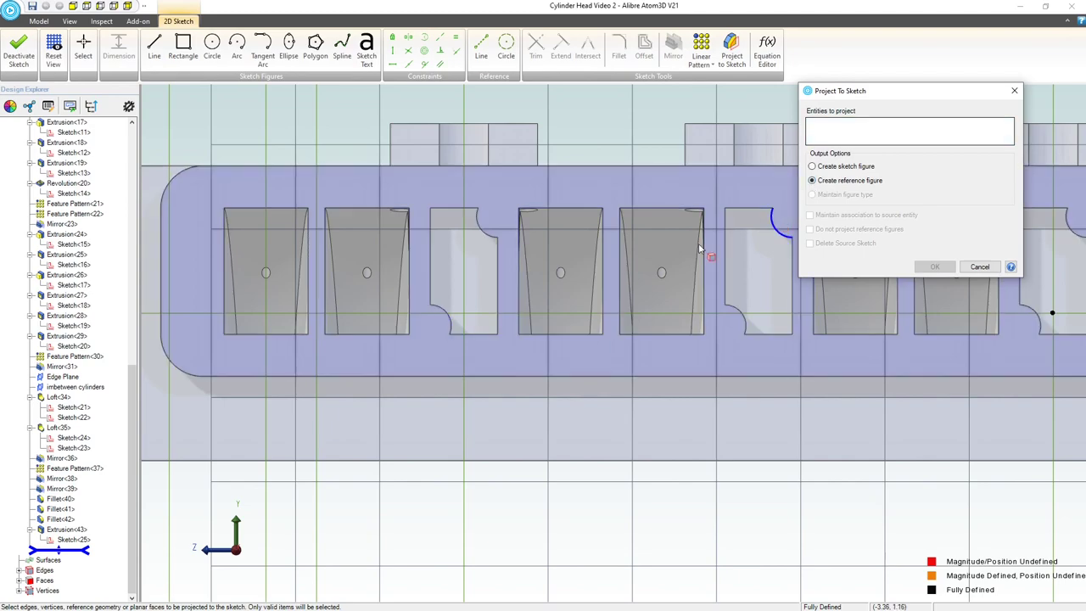
click(478, 227)
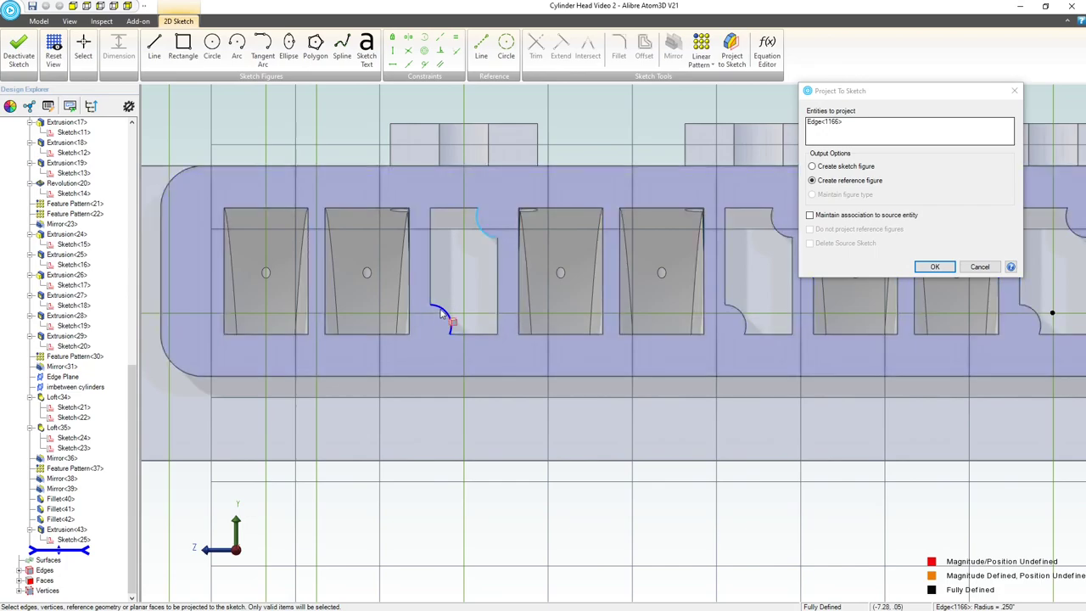
click(441, 312)
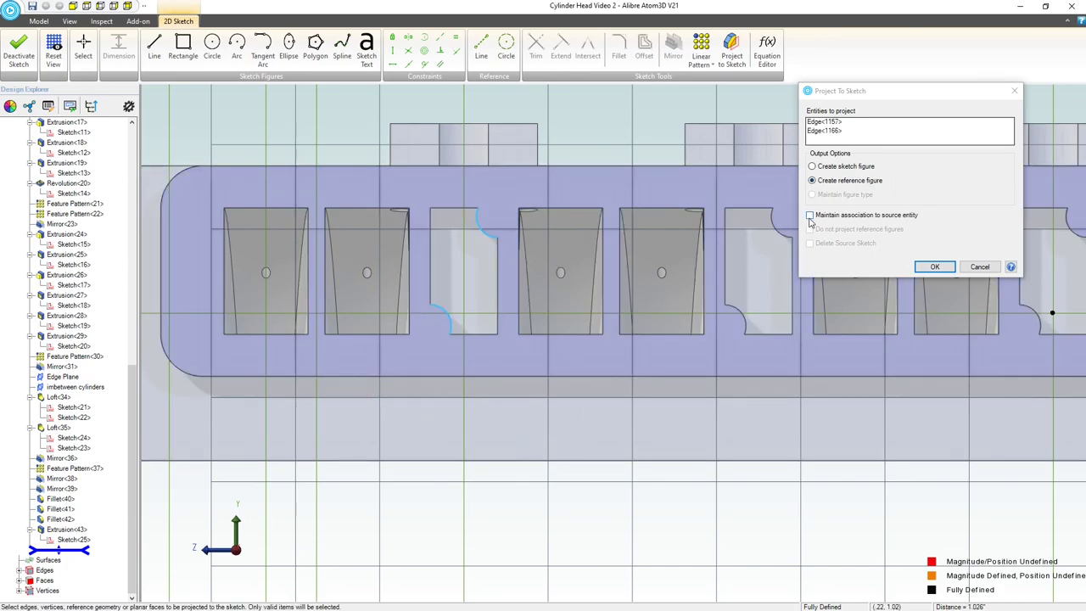
click(810, 215)
click(938, 269)
Step: Sketch two equal small circles centred on the centre points of the two projected notch arcs
scroll(393, 313, down, 3)
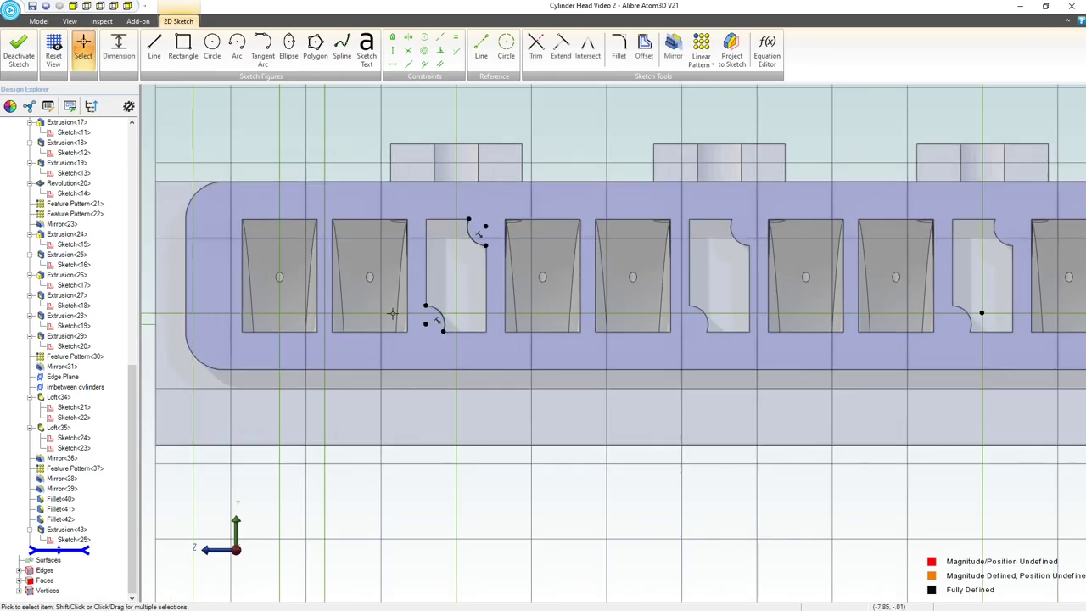
scroll(418, 285, up, 3)
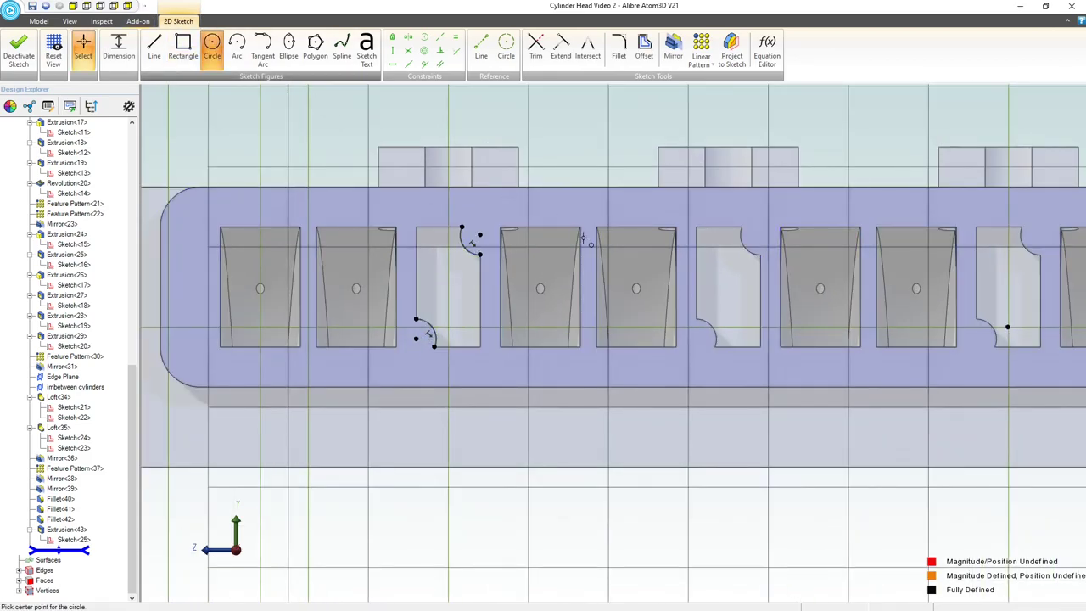
click(213, 44)
click(479, 235)
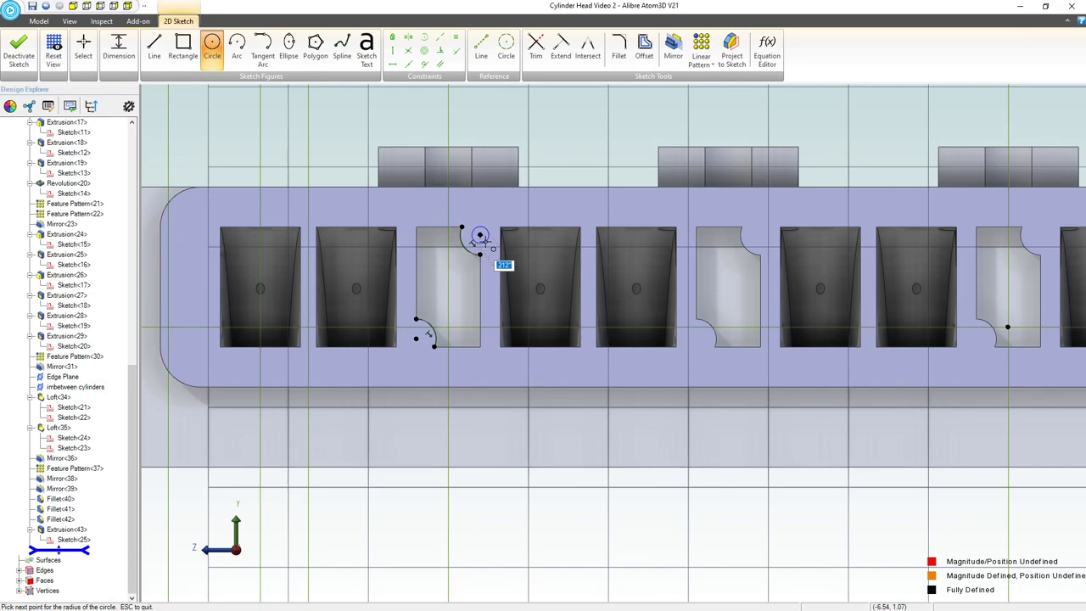
click(486, 242)
click(416, 340)
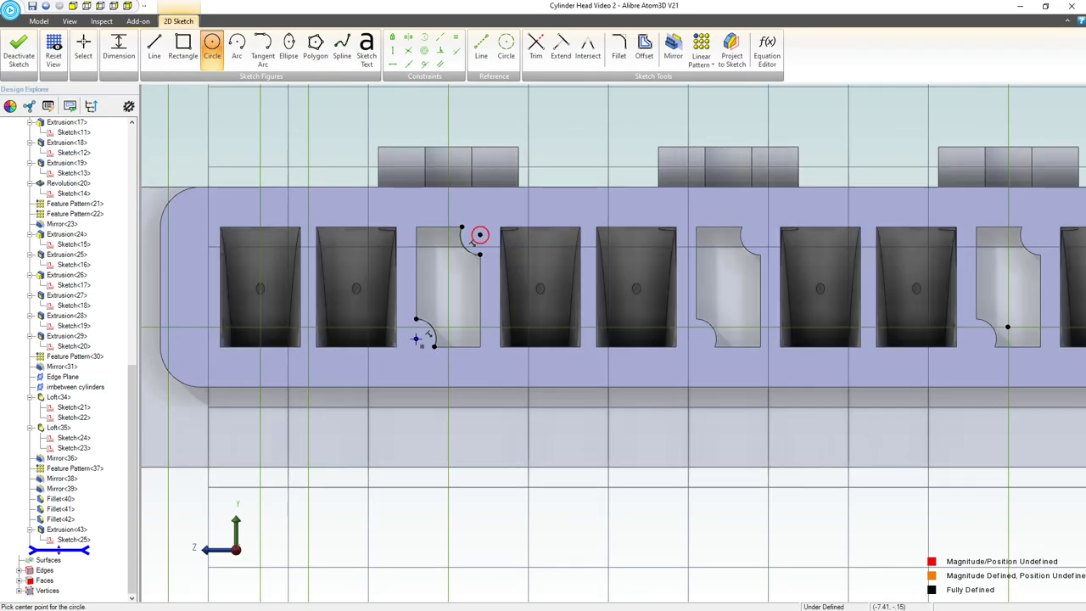
click(419, 346)
key(Escape)
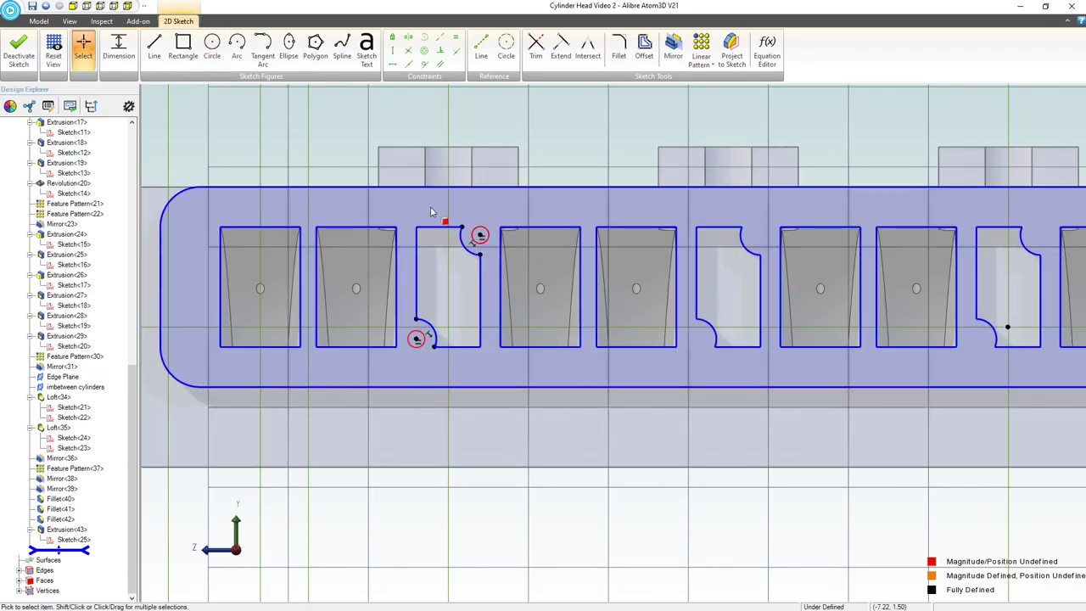
Step: Dimension the circle at the upper notch arc to a diameter of .25 in
mouse_move(483, 231)
mouse_down()
mouse_move(512, 253)
mouse_move(493, 226)
mouse_up()
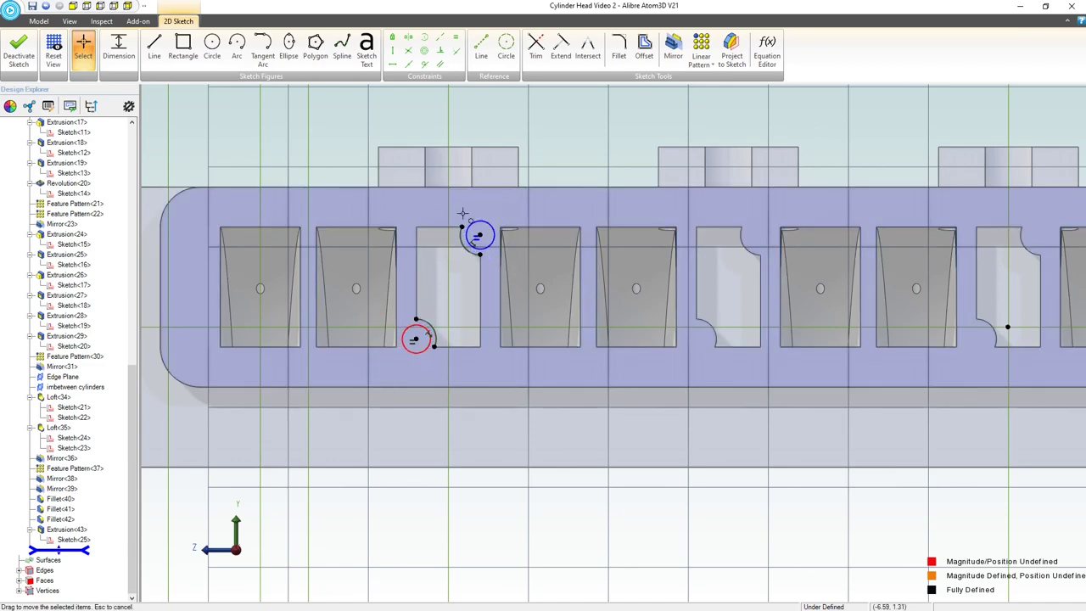
key(Escape)
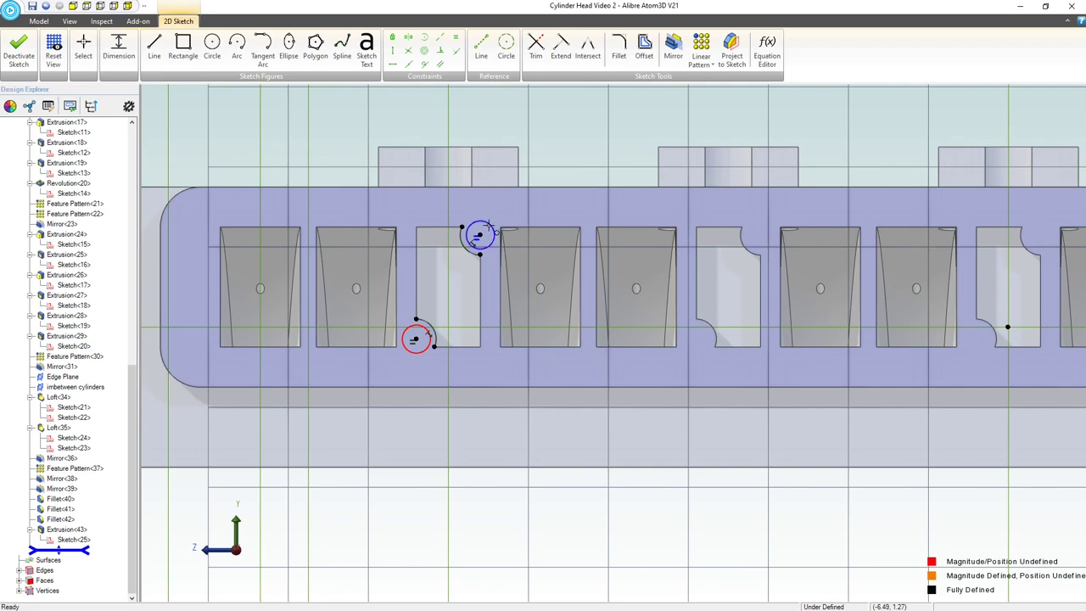
click(488, 228)
click(665, 122)
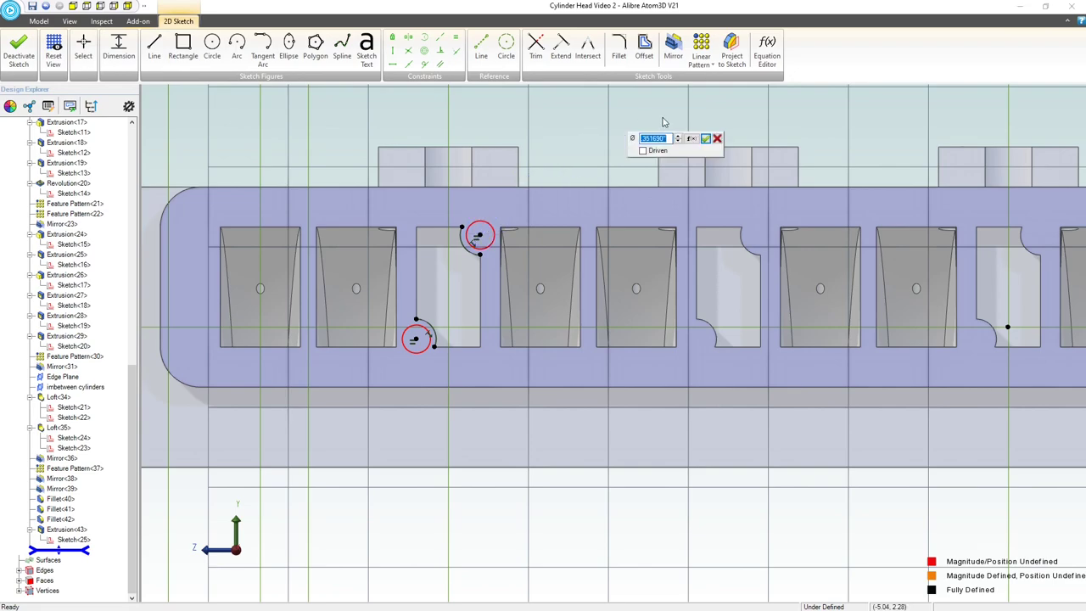
text(.25)
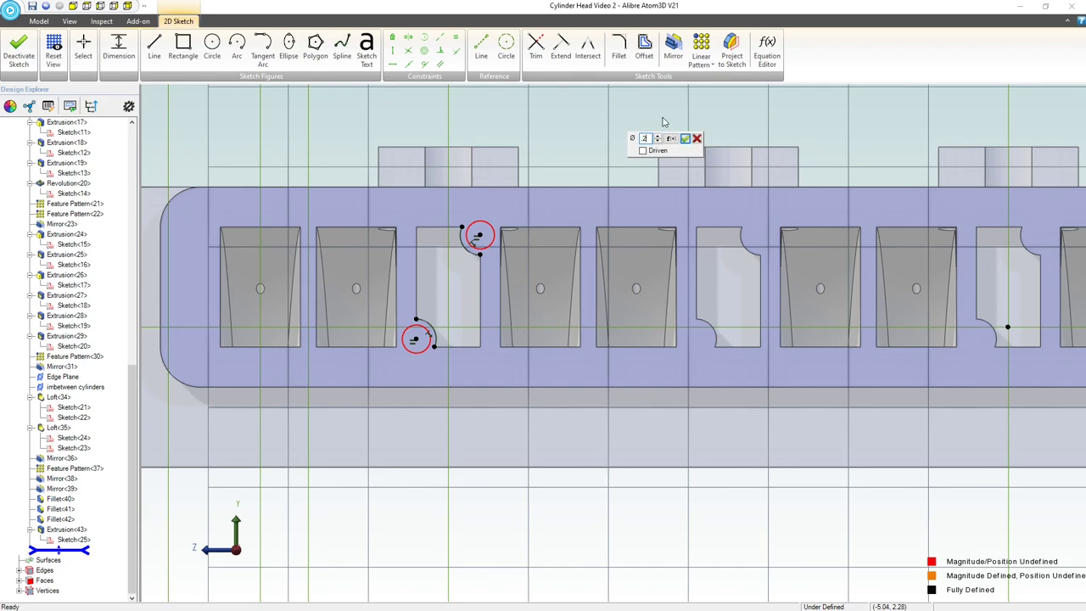
key(Return)
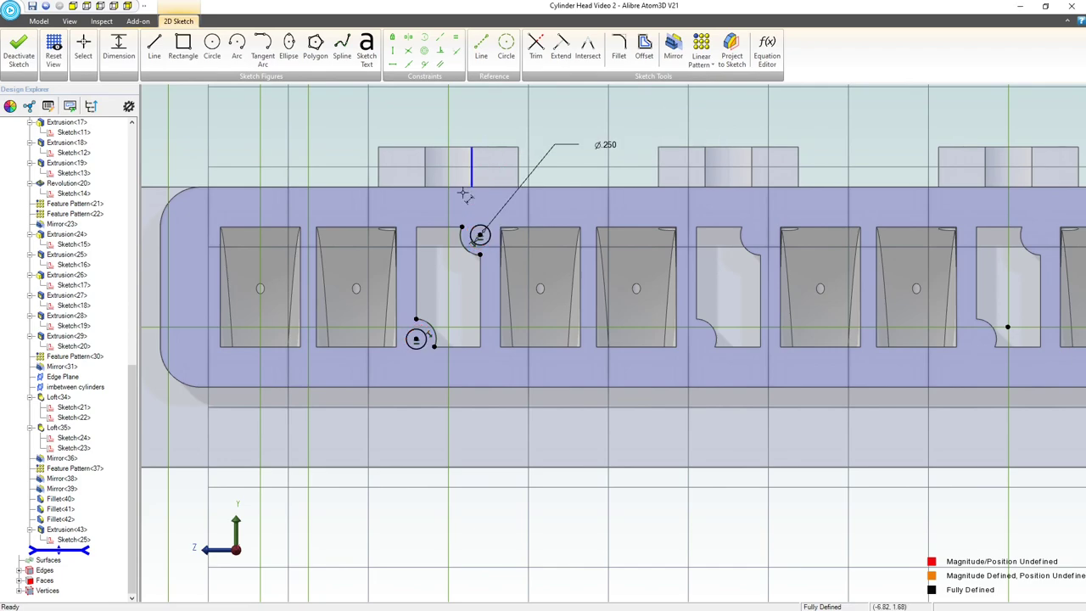
Step: Exit the sketch with the two notch circles and reopen it for editing
scroll(464, 195, down, 2)
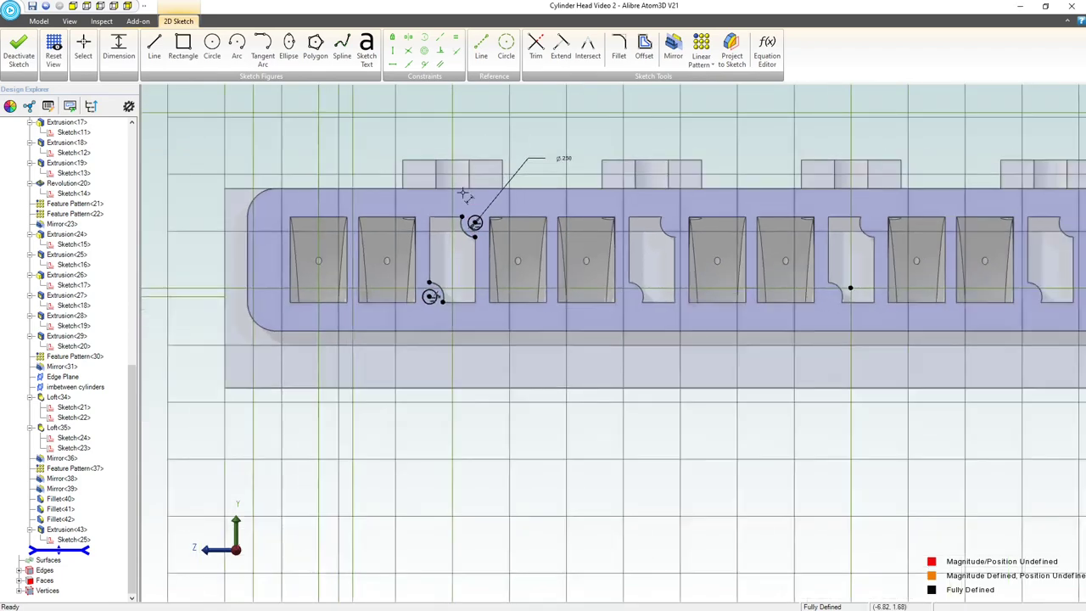
click(19, 49)
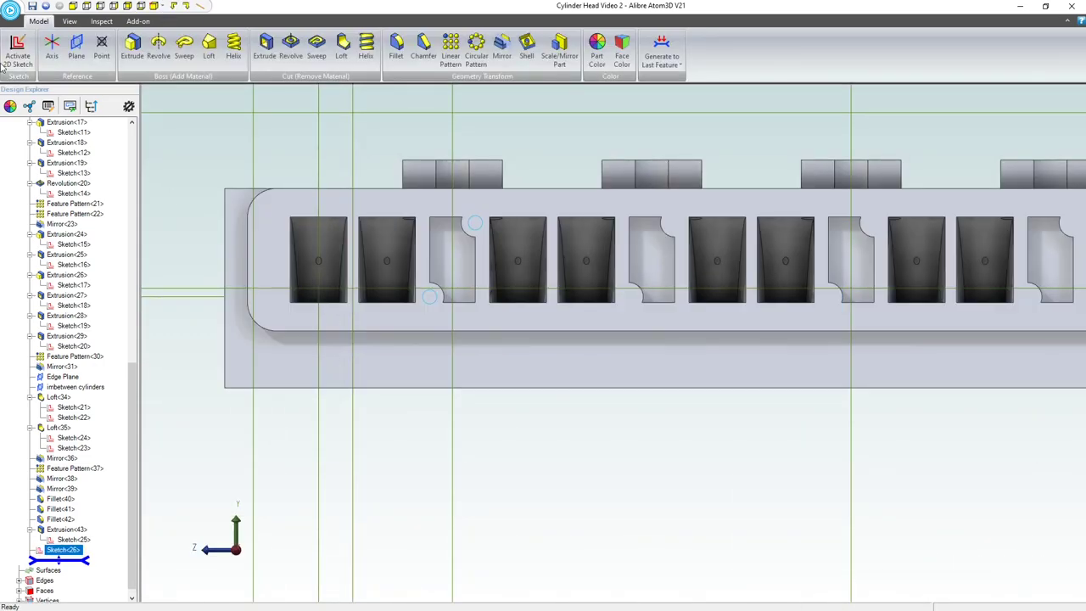
right_click(66, 550)
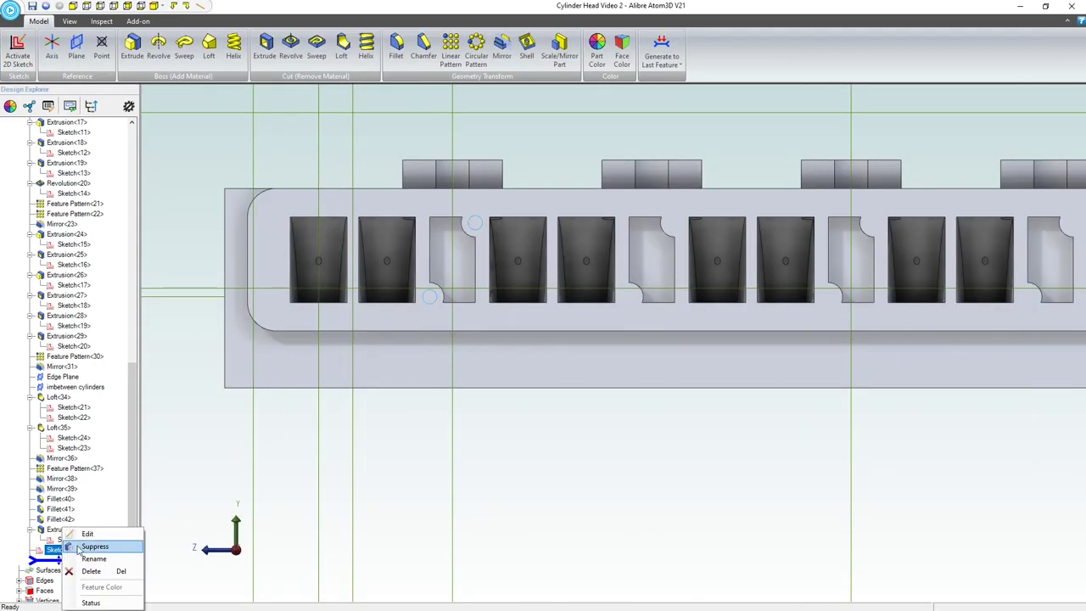
click(85, 534)
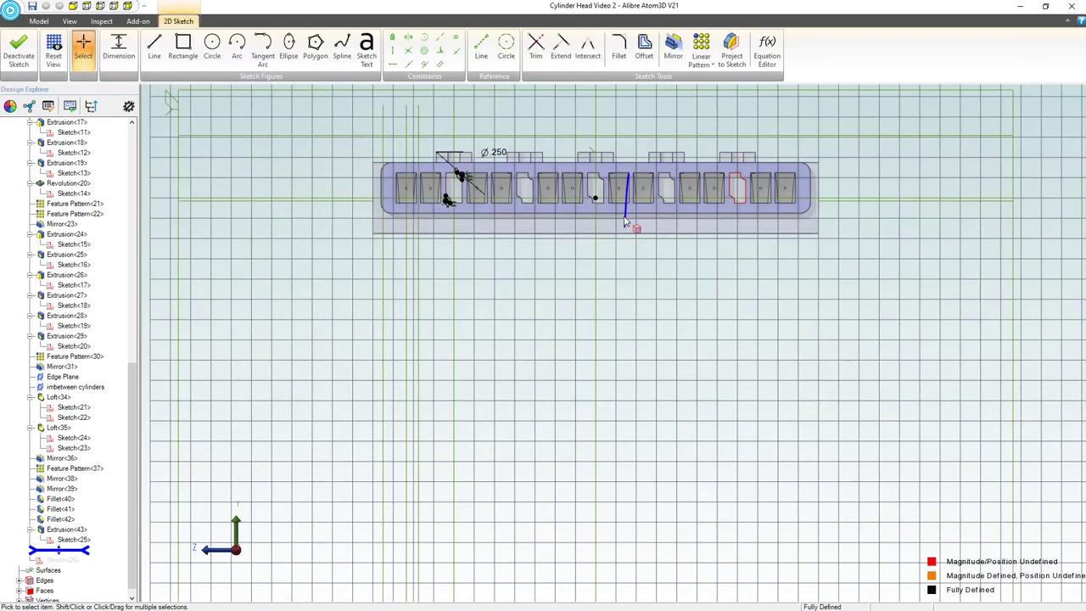
Step: Sketch a circle equal in size to the notch circles inside the face's upper rounded corner at the +Z end
scroll(626, 222, up, 3)
scroll(356, 145, up, 4)
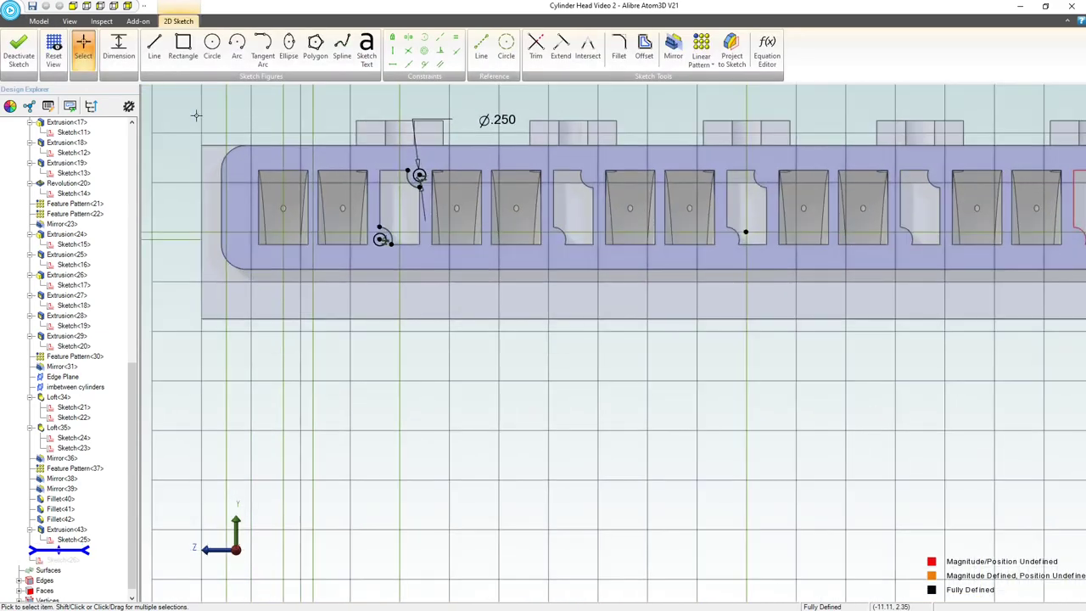
scroll(196, 115, up, 2)
click(212, 47)
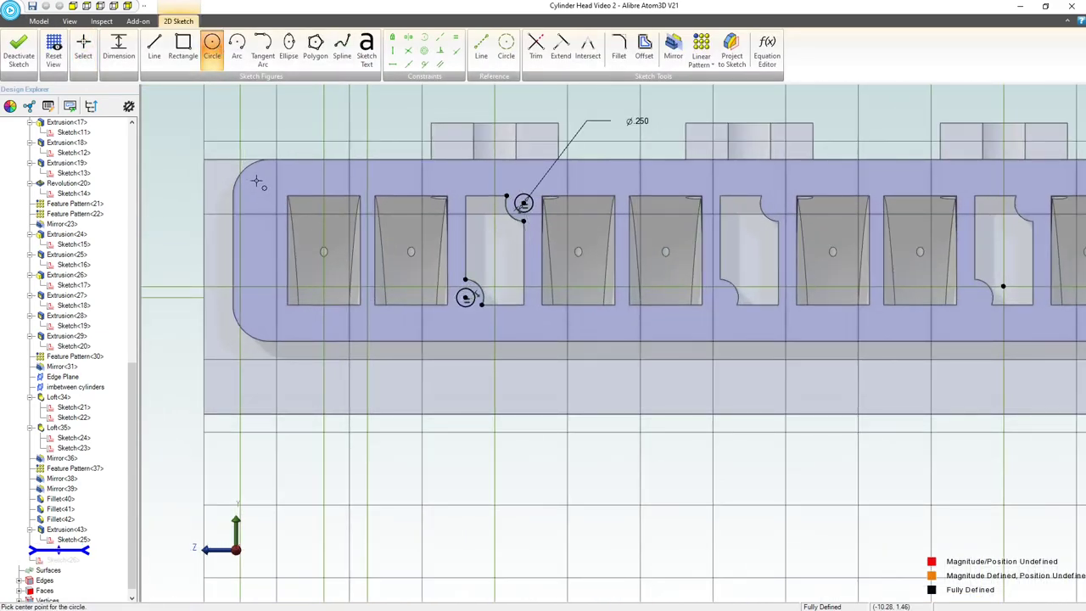
click(266, 185)
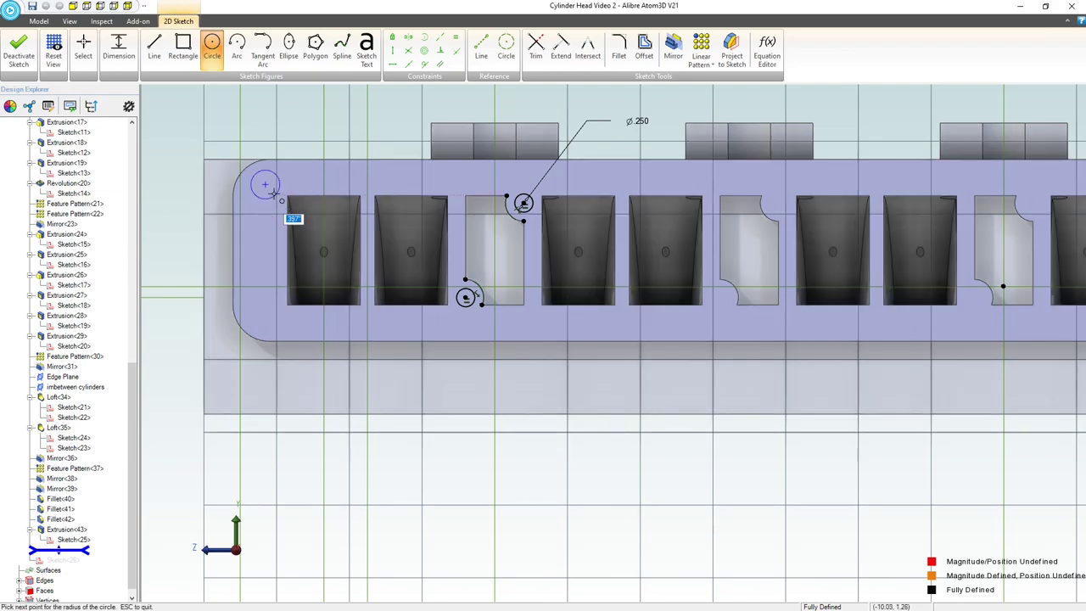
click(274, 193)
key(Escape)
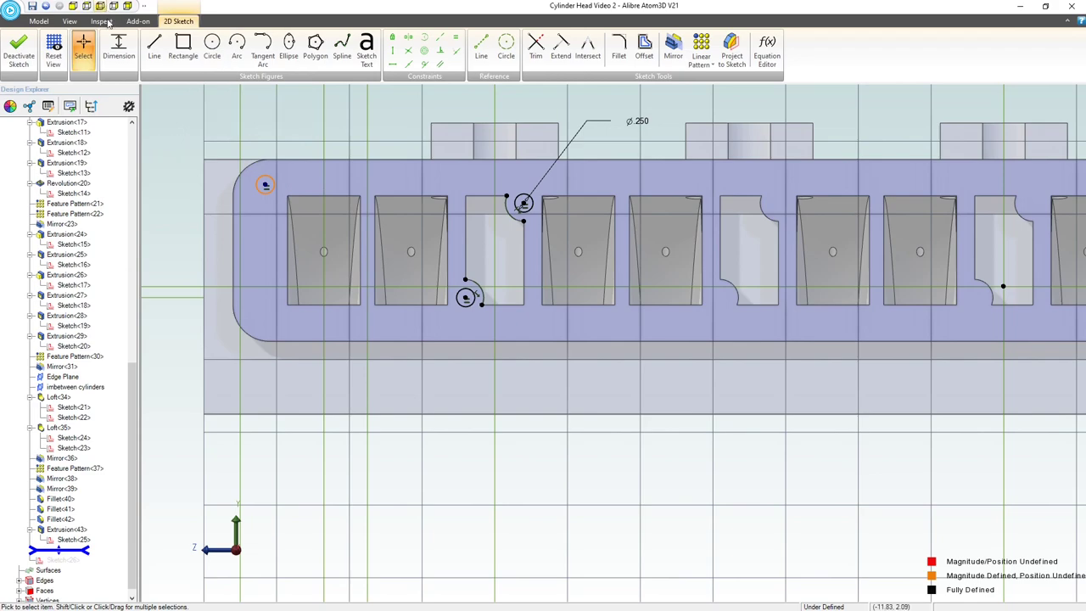
Step: Dimension the corner circle's centre vertically to .050 in from the top edge of the outermost +Z port
click(118, 51)
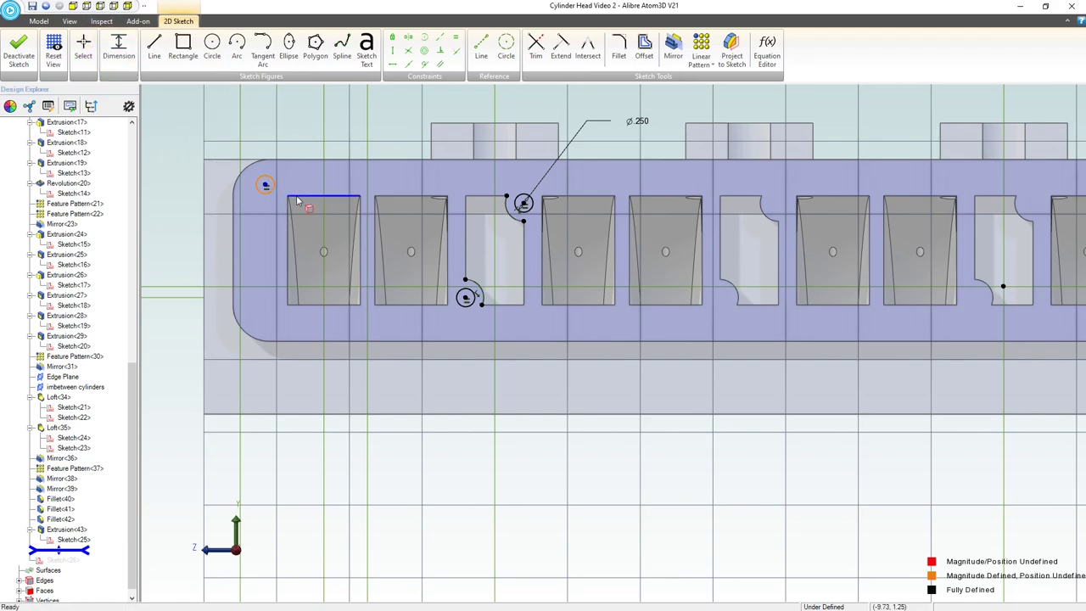
click(296, 197)
click(183, 205)
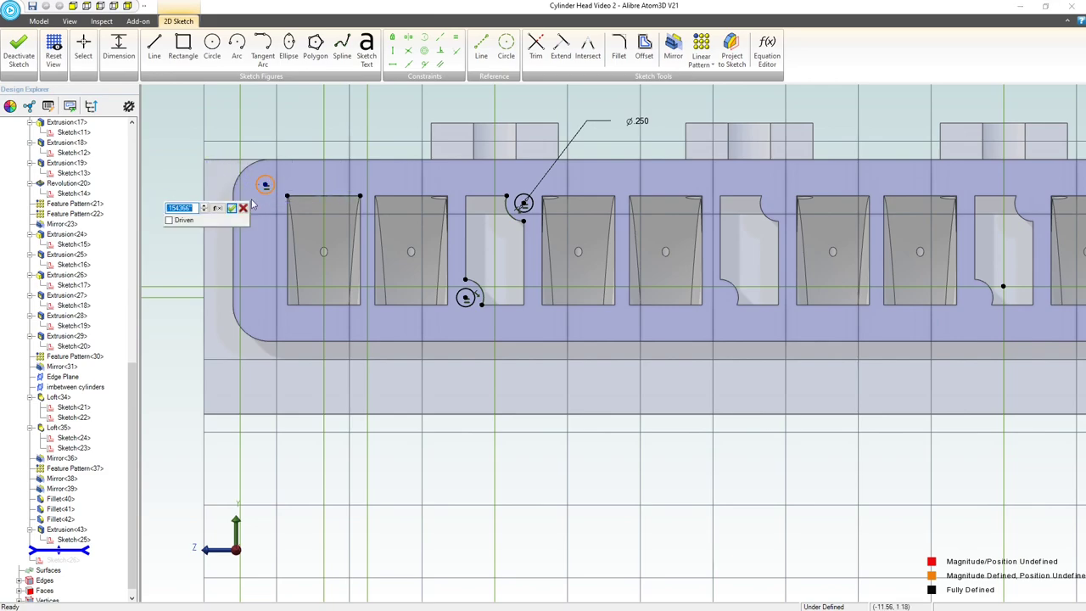
key(Return)
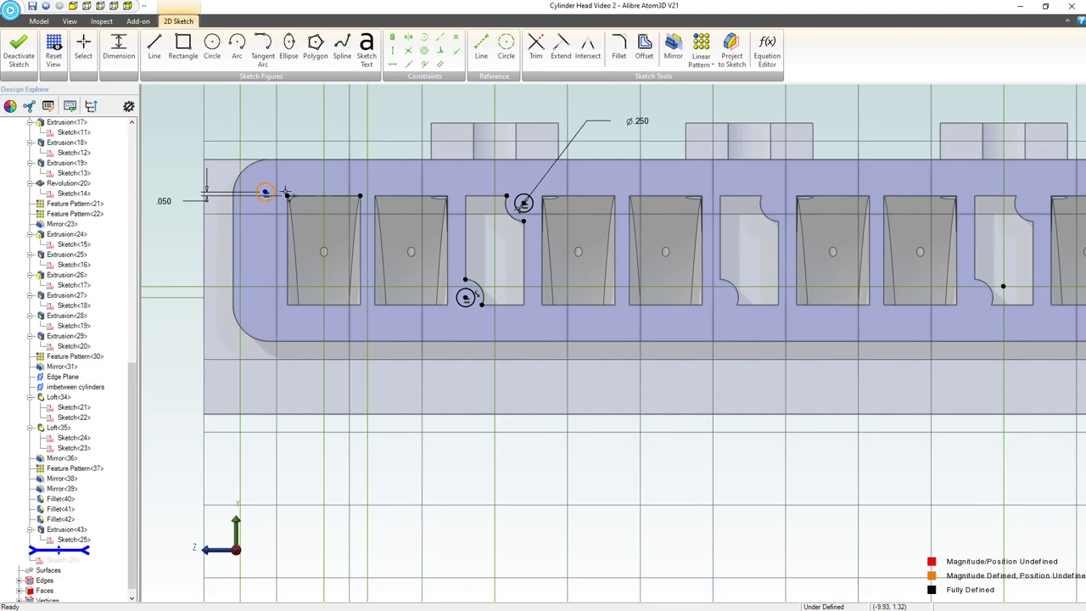
Step: Dimension the corner circle's centre horizontally to .15 in from the upper outer corner of the nearest port
click(287, 195)
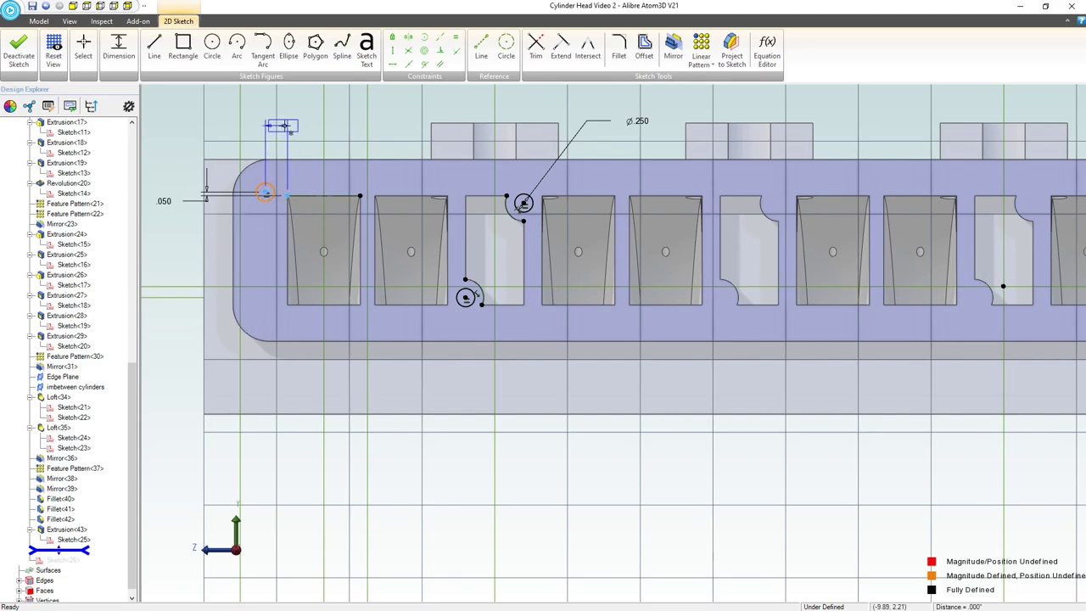
click(284, 125)
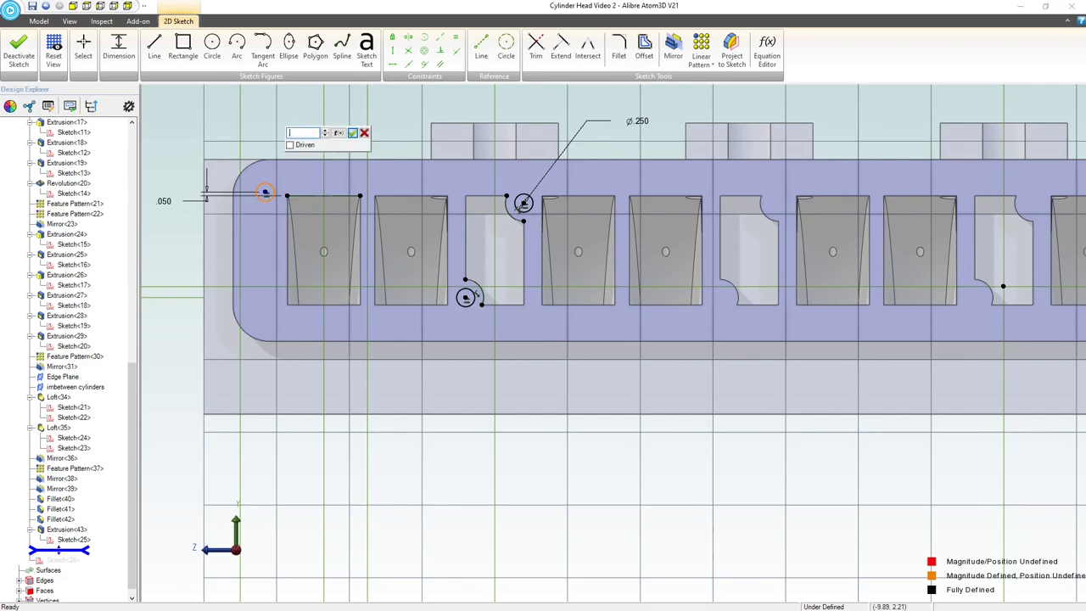
text(.15)
key(Return)
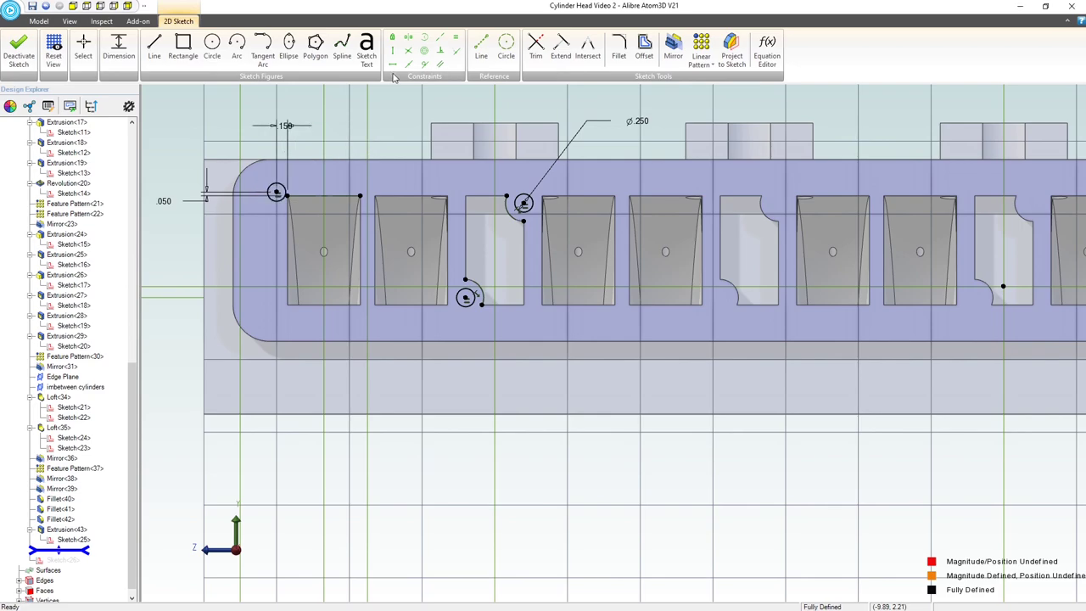
Step: Set the horizontal distance between the corner circle and the adjacent port corner to .25 in
scroll(280, 196, up, 4)
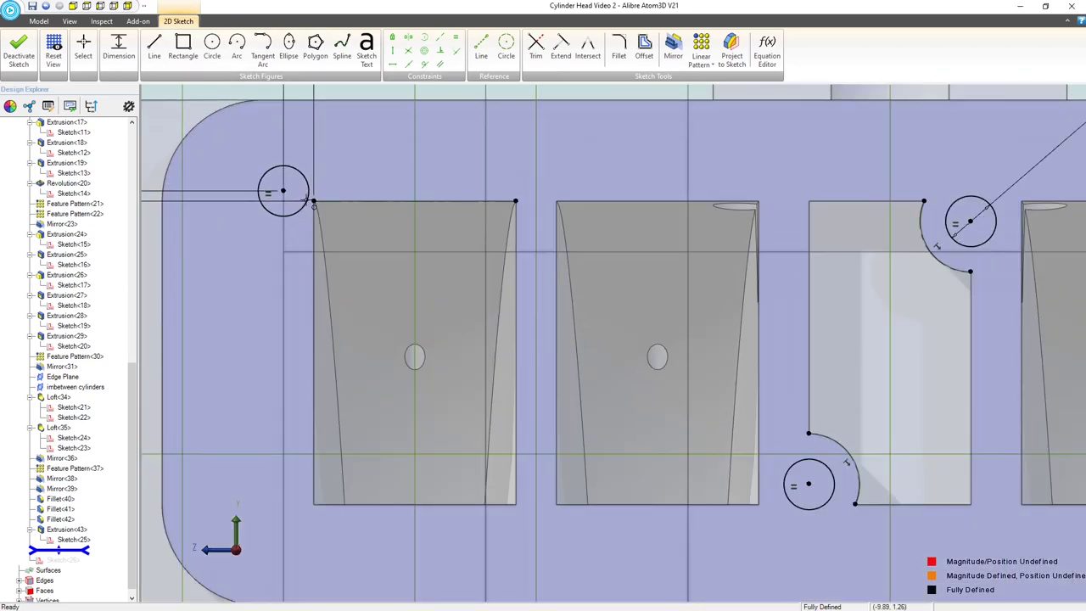
scroll(228, 286, down, 4)
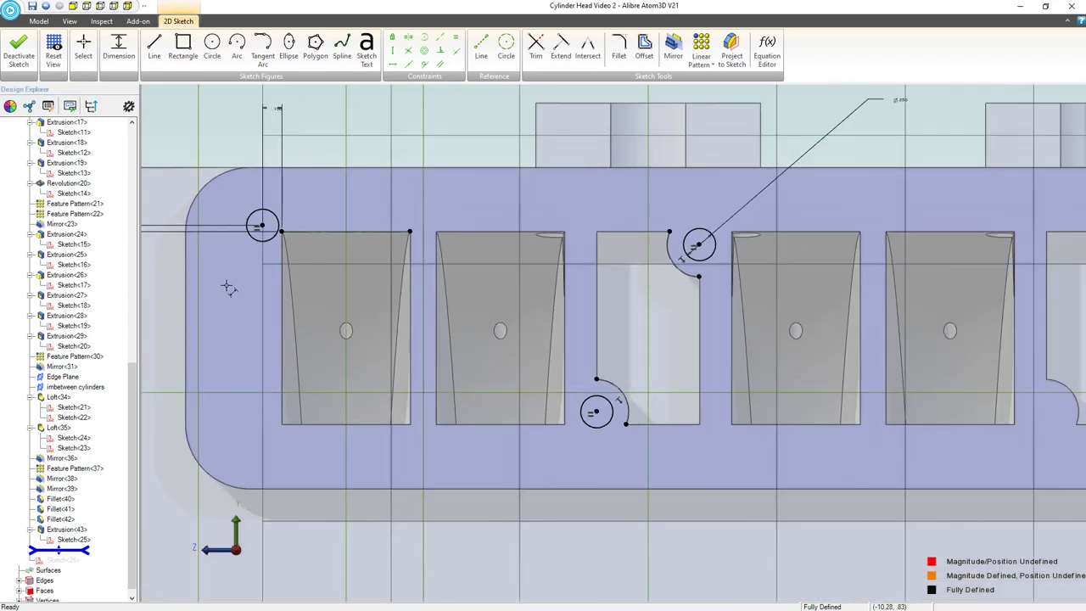
scroll(227, 278, down, 2)
scroll(159, 243, up, 2)
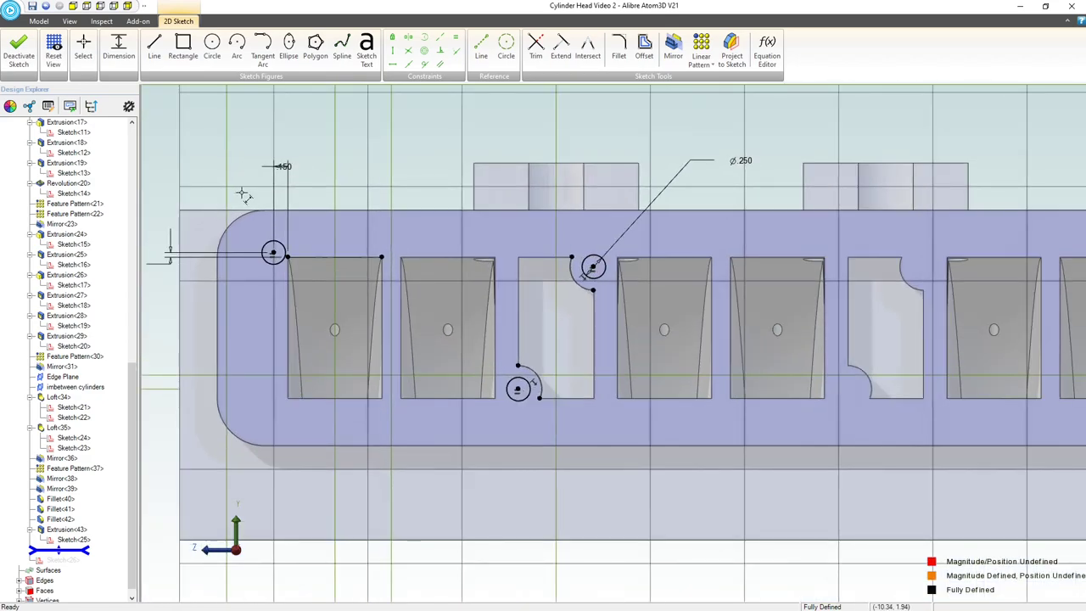
click(286, 170)
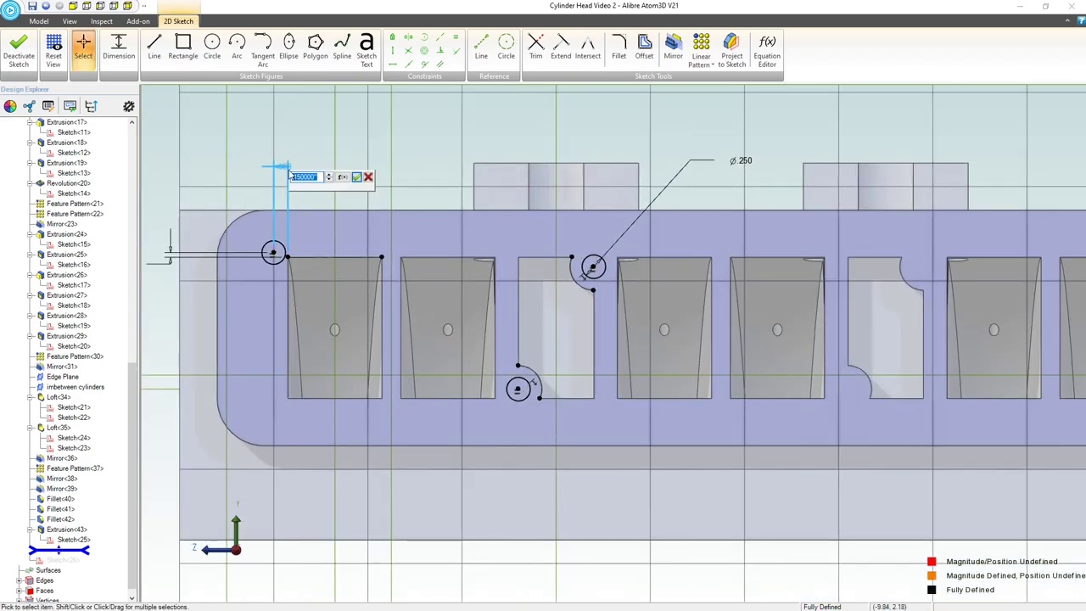
text(.25)
key(Return)
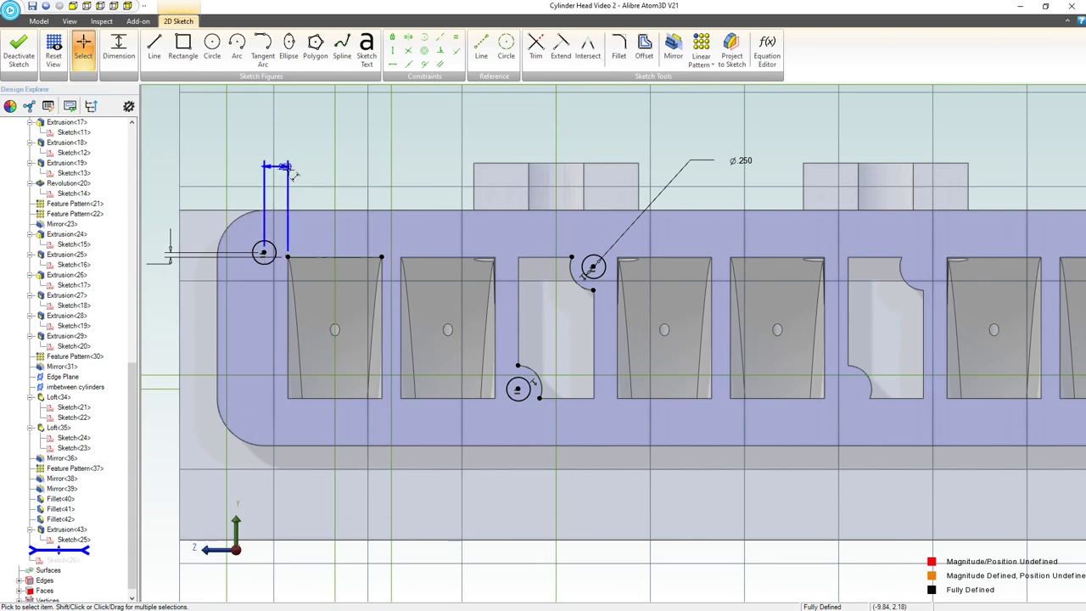
Step: Sketch a small circle inside the face's lower rounded corner at the -Z end
scroll(289, 174, down, 1)
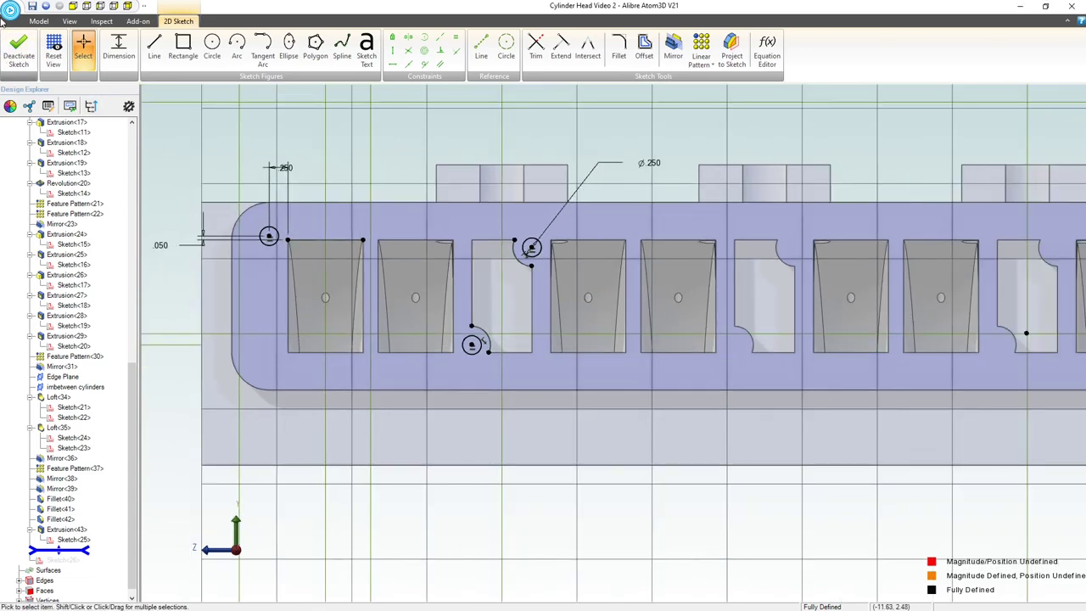
click(212, 49)
scroll(674, 311, down, 2)
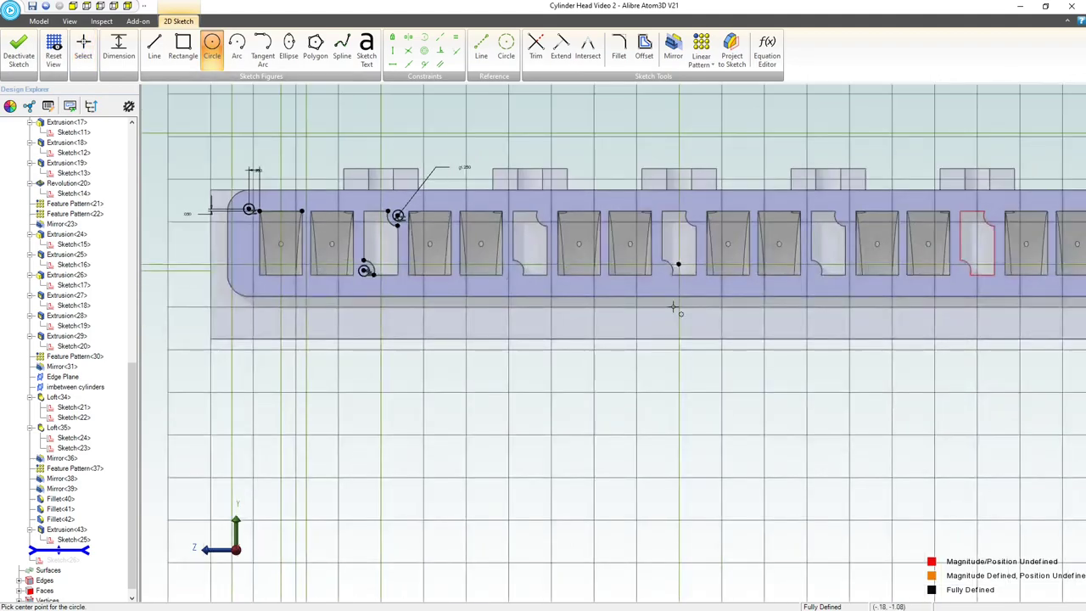
scroll(918, 291, up, 1)
scroll(918, 290, up, 2)
click(950, 276)
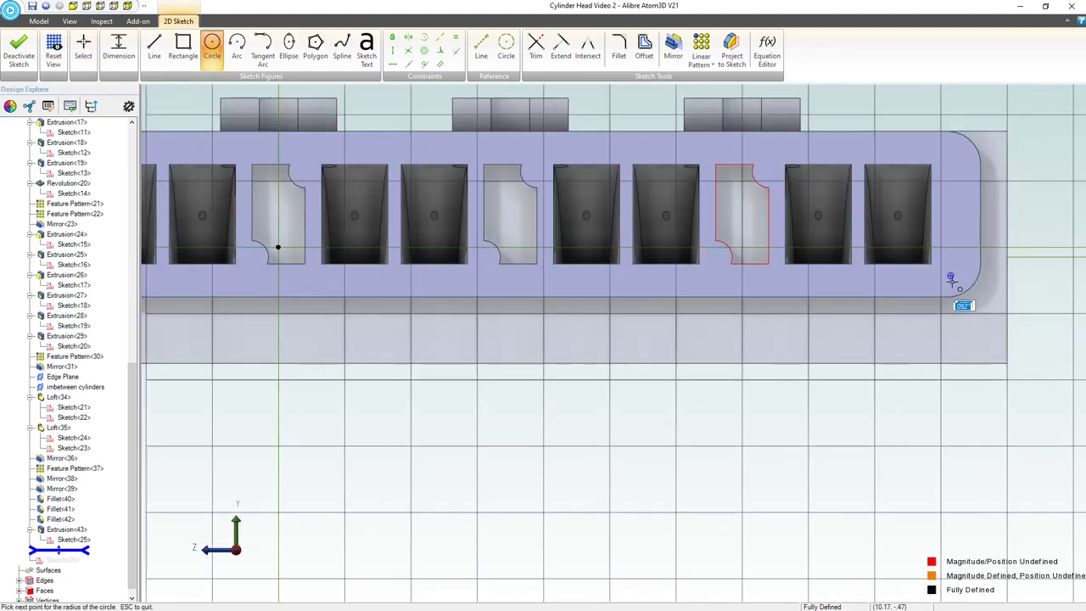
click(953, 287)
key(Escape)
scroll(879, 292, down, 1)
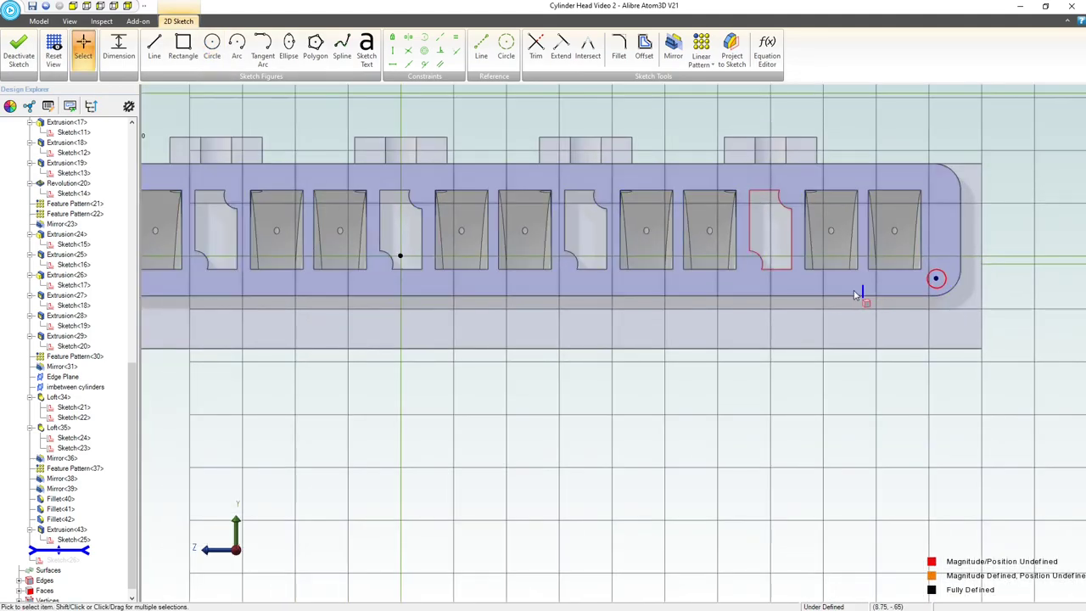
scroll(511, 289, down, 1)
scroll(177, 235, down, 1)
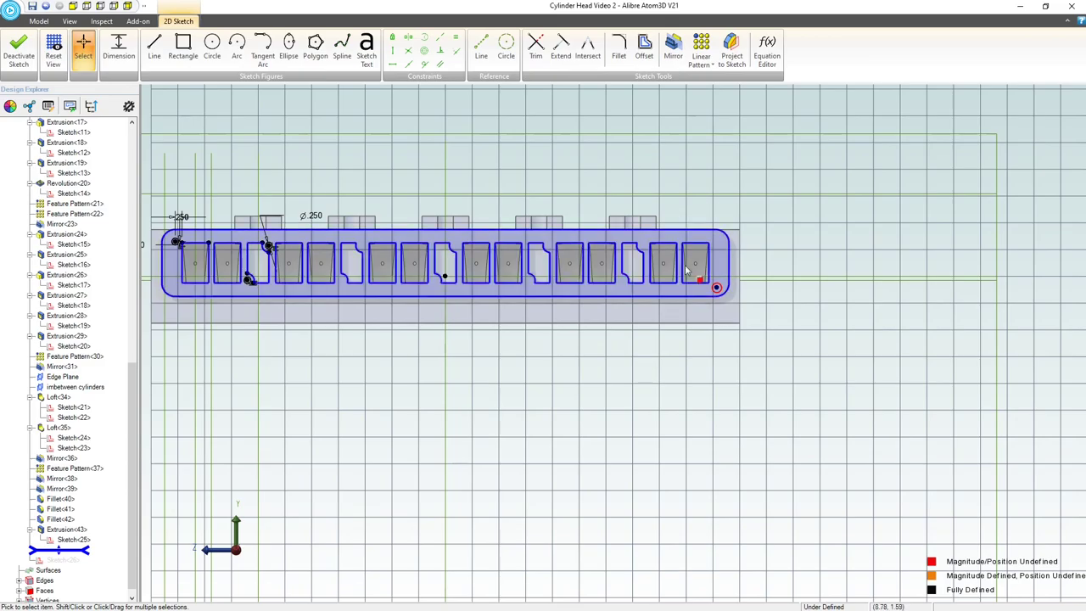
scroll(143, 243, up, 2)
scroll(798, 293, up, 1)
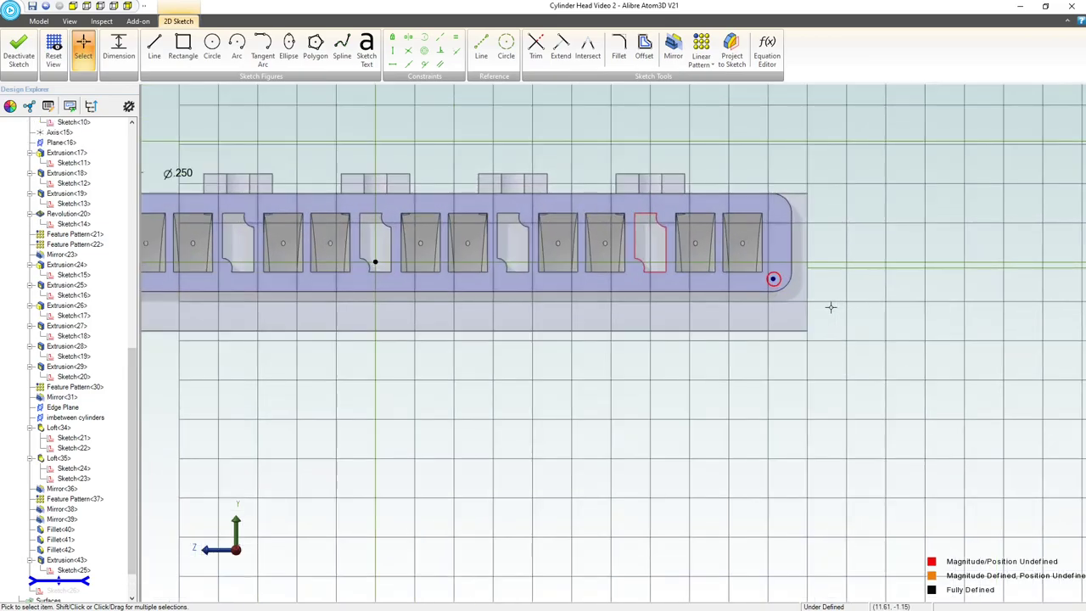
Step: Make the circle in the lower -Z corner equal in size to the circle in the upper +Z corner
scroll(727, 308, down, 3)
scroll(492, 246, up, 3)
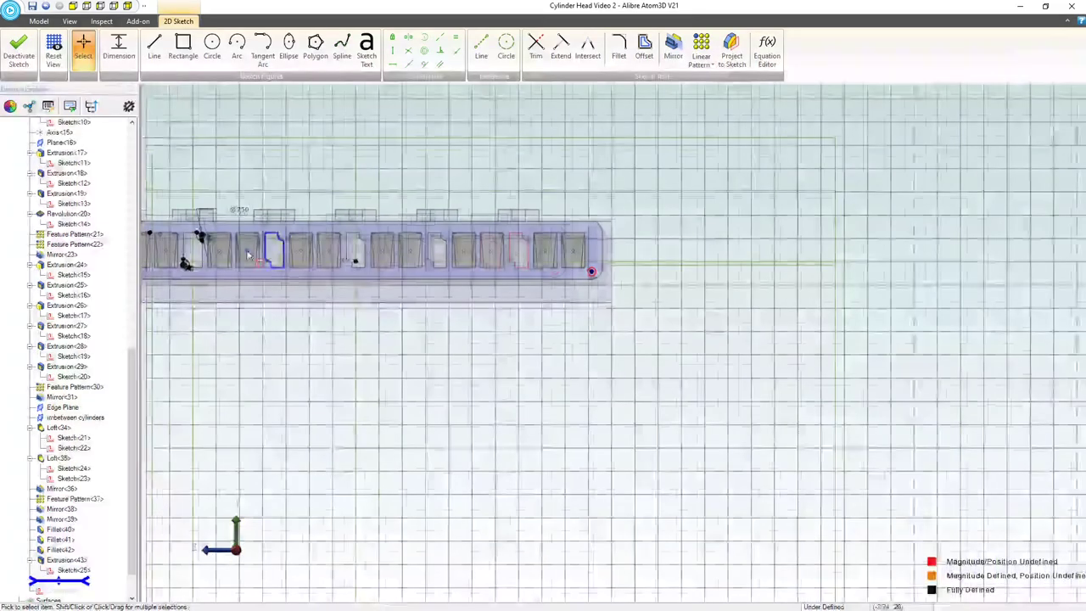
scroll(247, 255, down, 1)
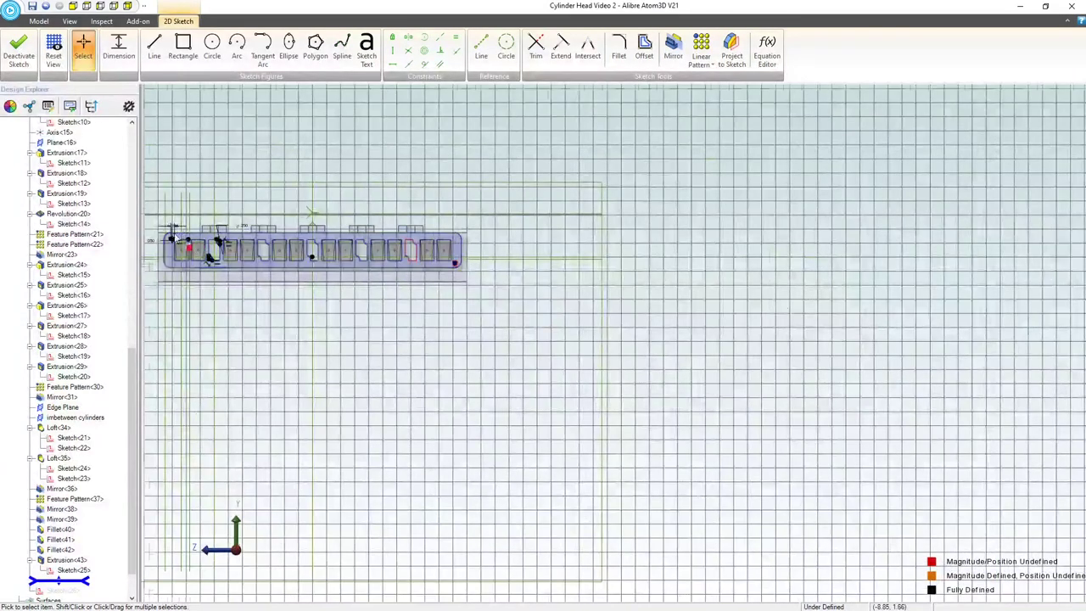
scroll(186, 236, up, 3)
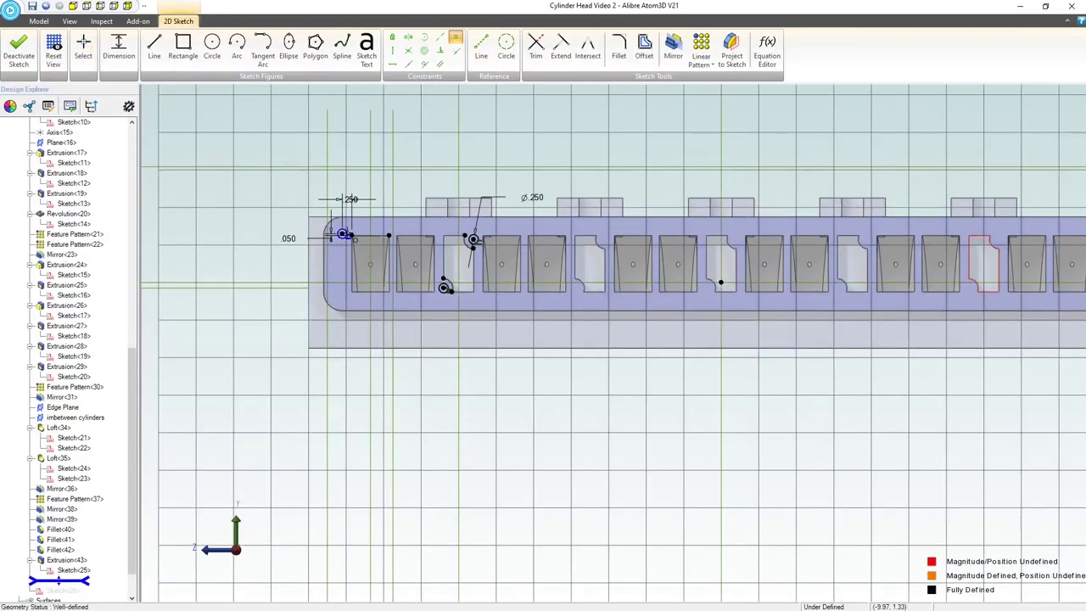
scroll(343, 234, down, 1)
scroll(811, 279, up, 4)
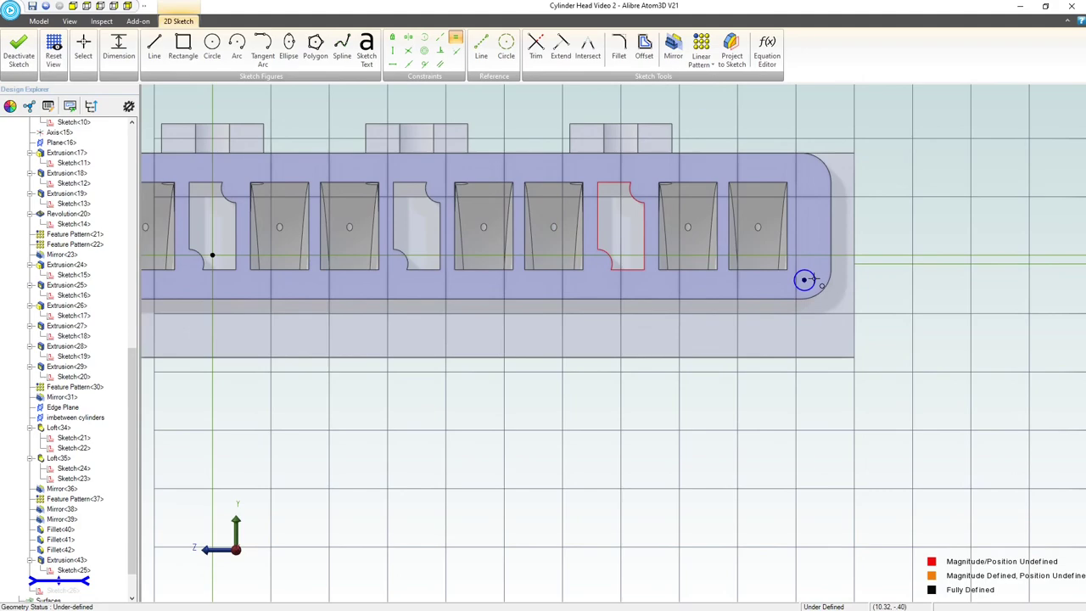
click(810, 279)
Step: Dimension the lower -Z corner circle's centre horizontally to .25 in from the outer side edge of the nearest port
click(116, 48)
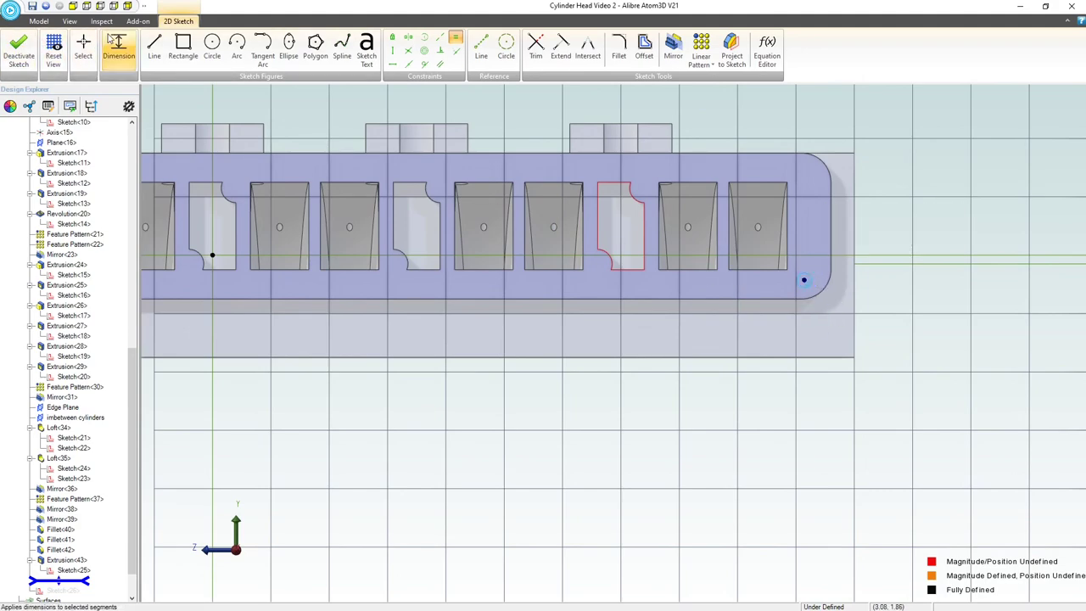
click(800, 266)
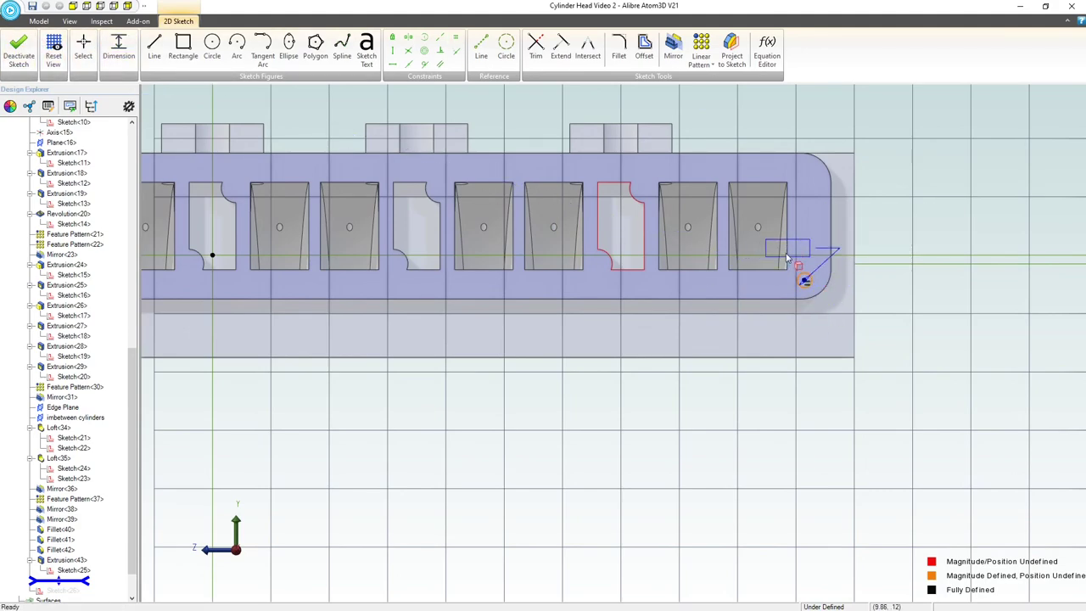
double_click(787, 258)
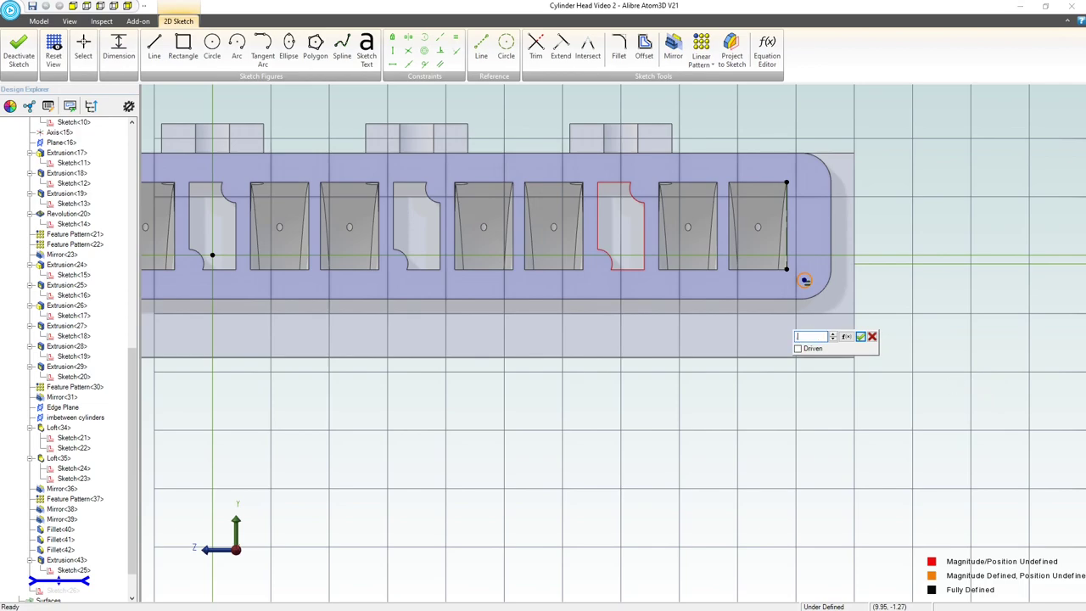
text(25)
key(Return)
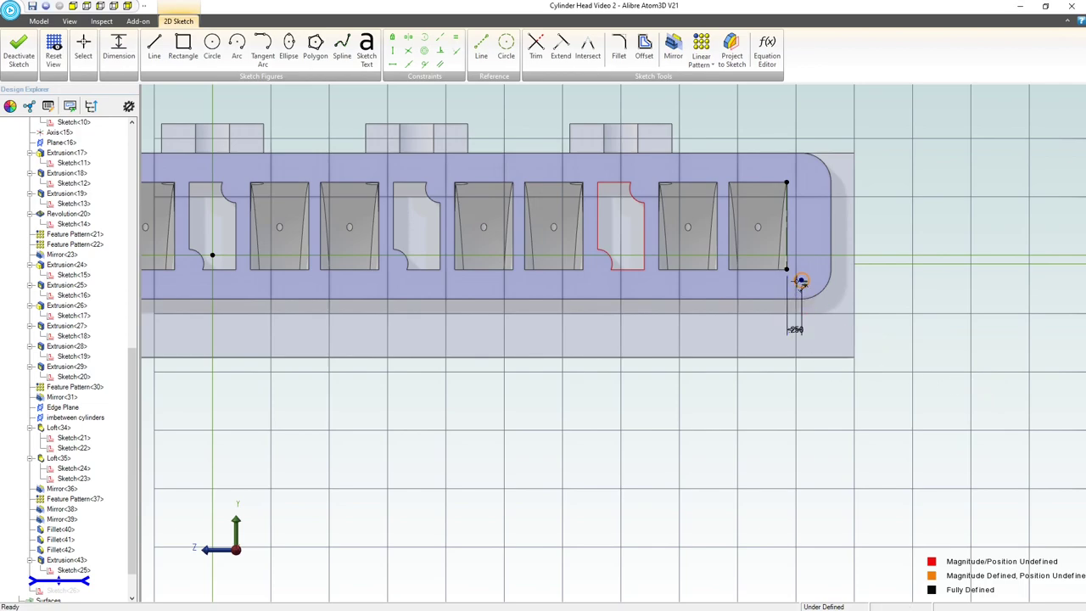
Step: Dimension the lower -Z corner circle's centre vertically to .05 in from the nearest port's lower outer corner
scroll(852, 324, down, 3)
scroll(439, 288, up, 8)
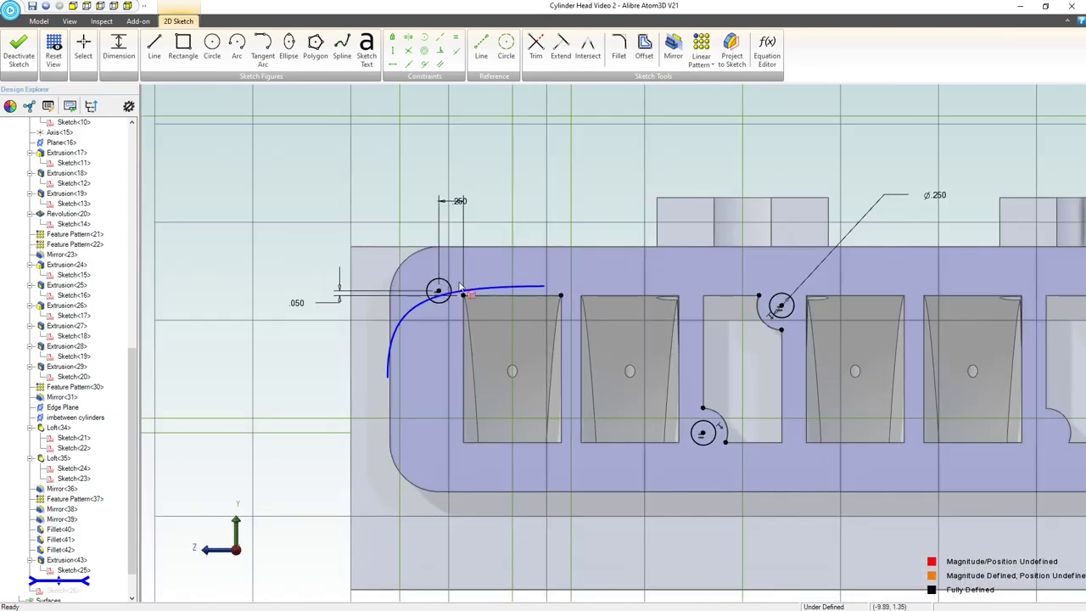
scroll(244, 339, down, 2)
scroll(1029, 380, down, 2)
scroll(1029, 381, up, 7)
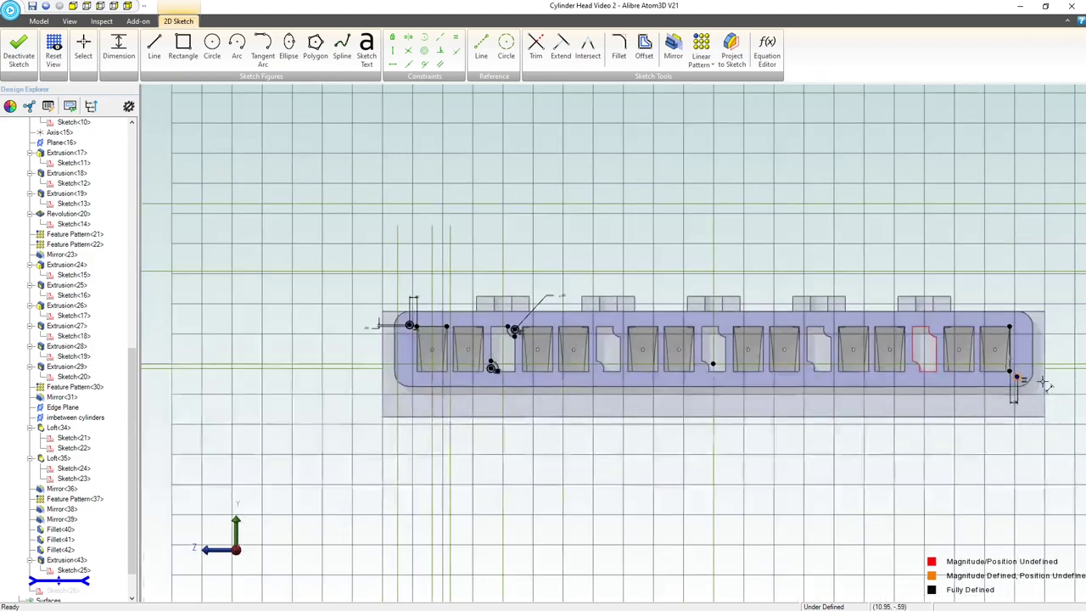
scroll(1030, 380, up, 1)
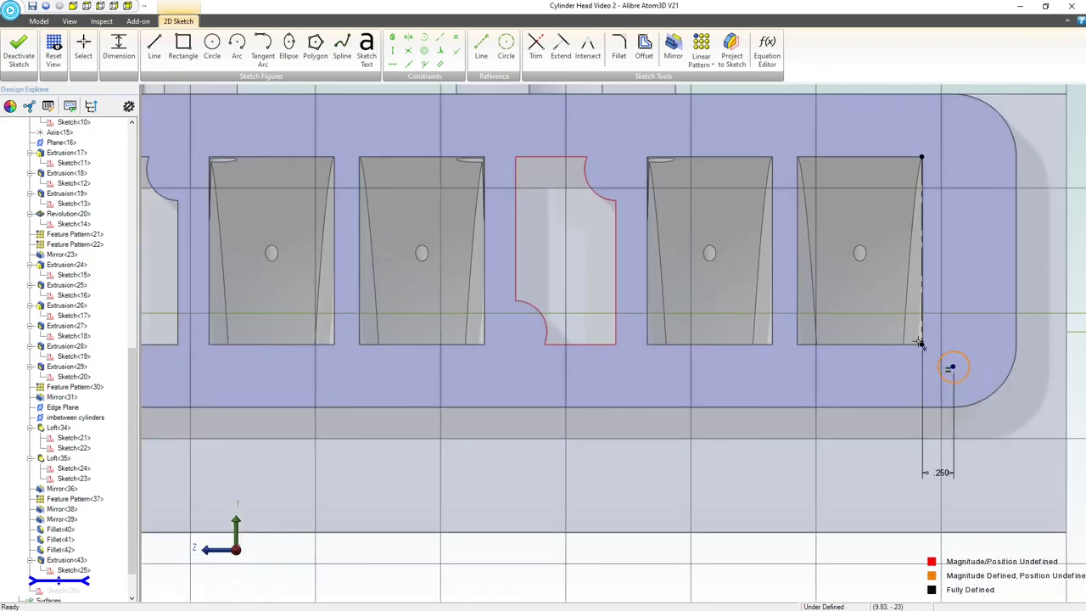
click(995, 355)
text(0.05)
key(Return)
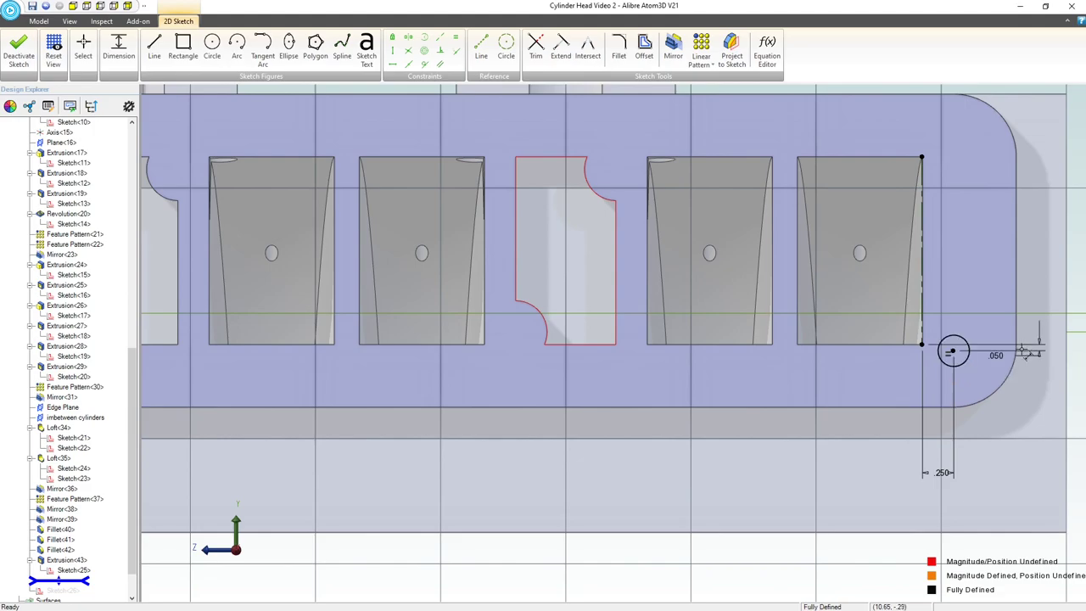
scroll(1023, 350, down, 8)
scroll(715, 350, up, 1)
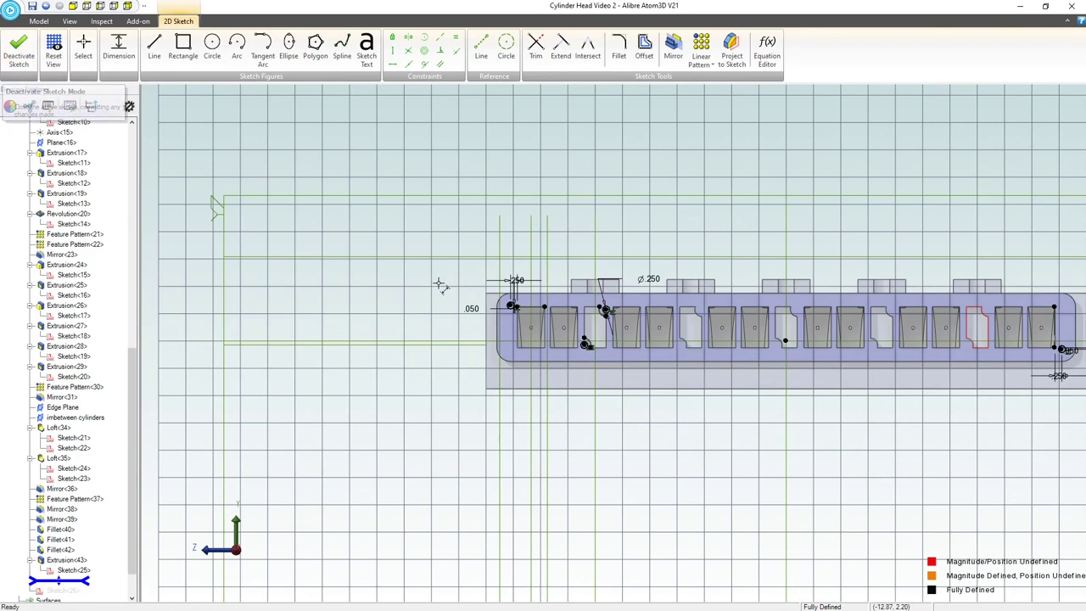
key(Escape)
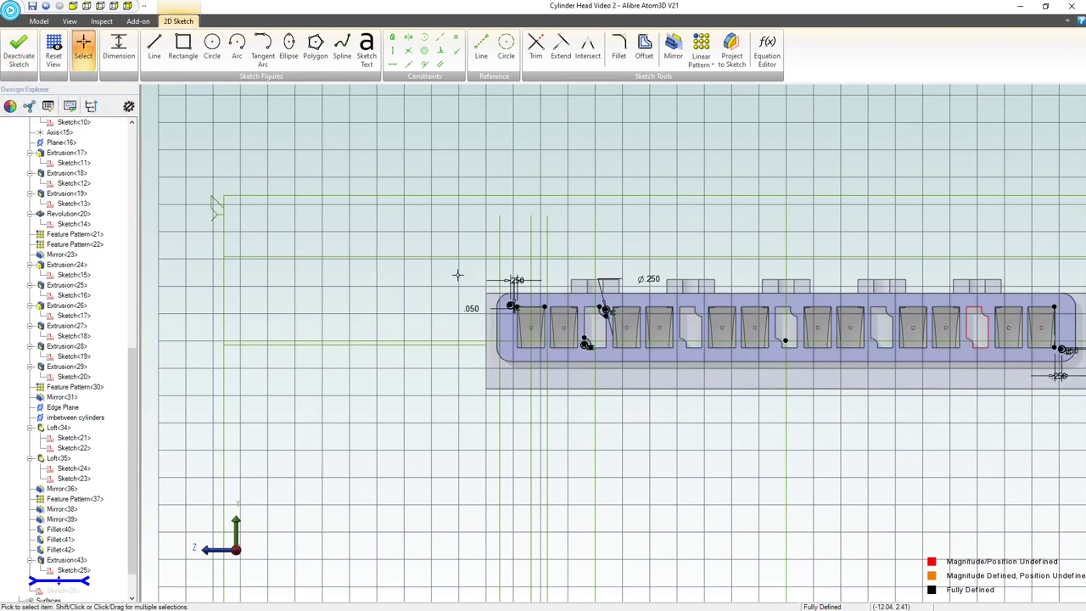
scroll(566, 349, up, 3)
scroll(427, 328, down, 3)
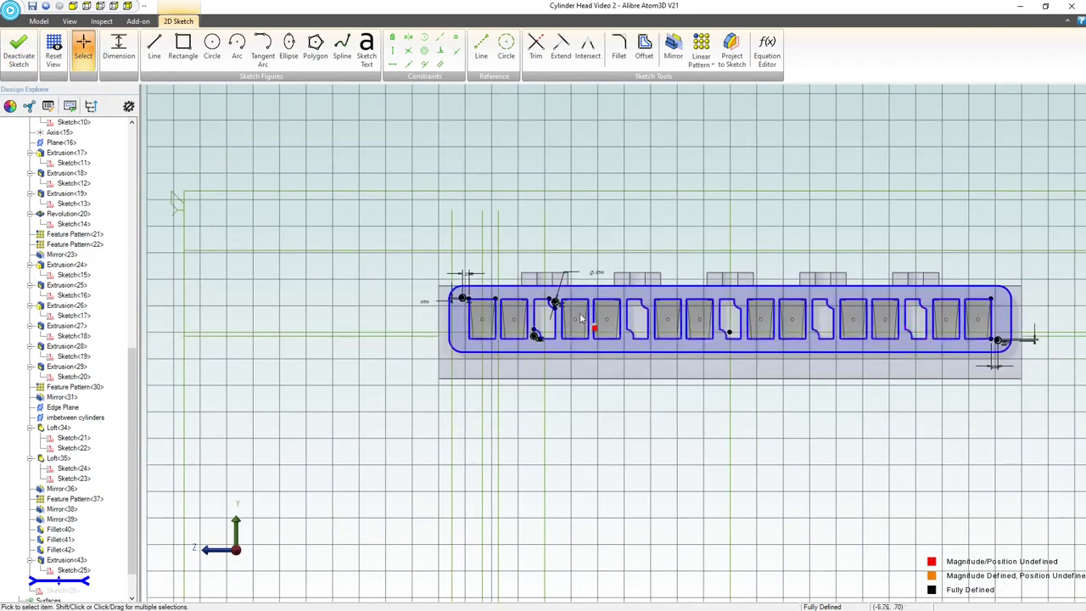
scroll(916, 315, up, 2)
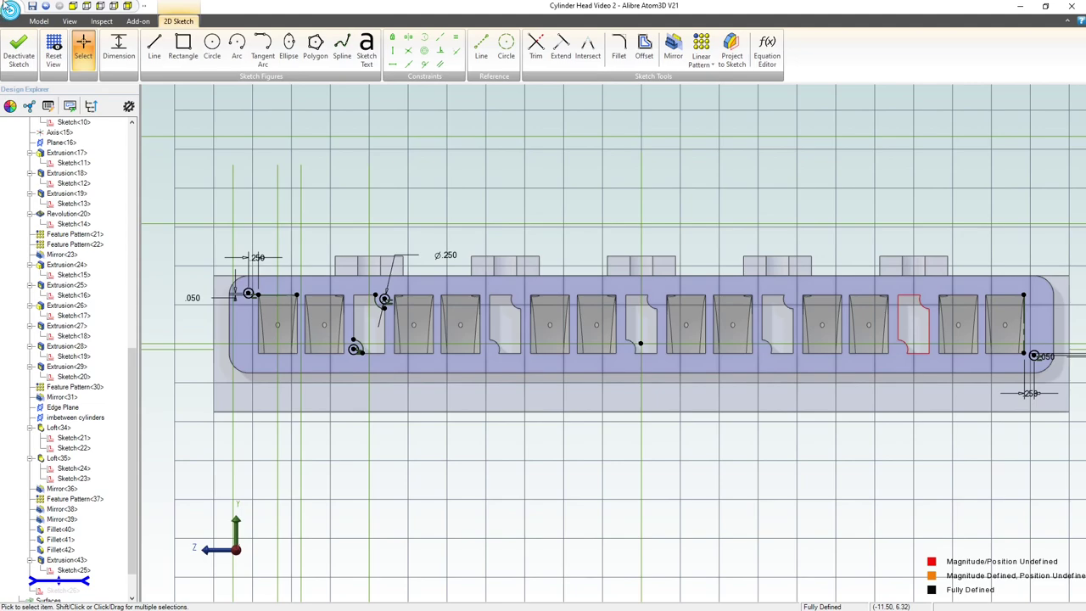
click(19, 49)
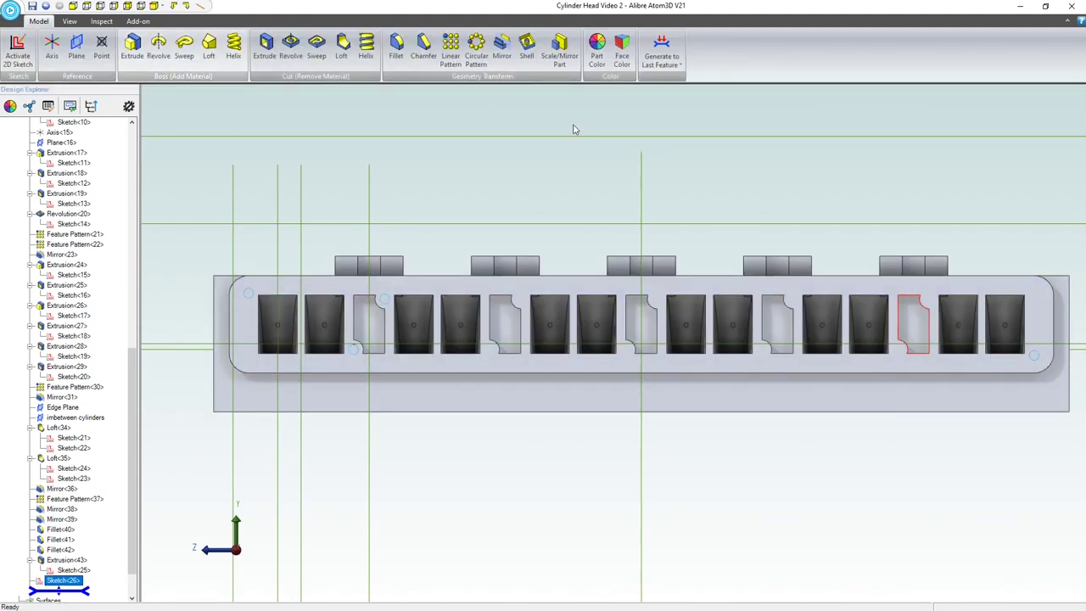
click(450, 51)
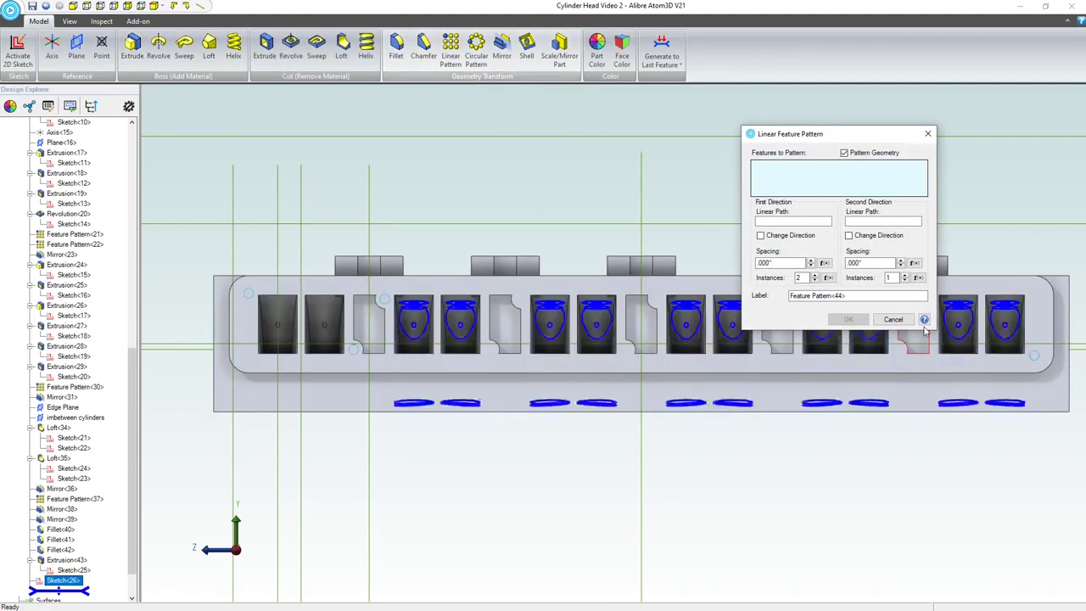
click(893, 319)
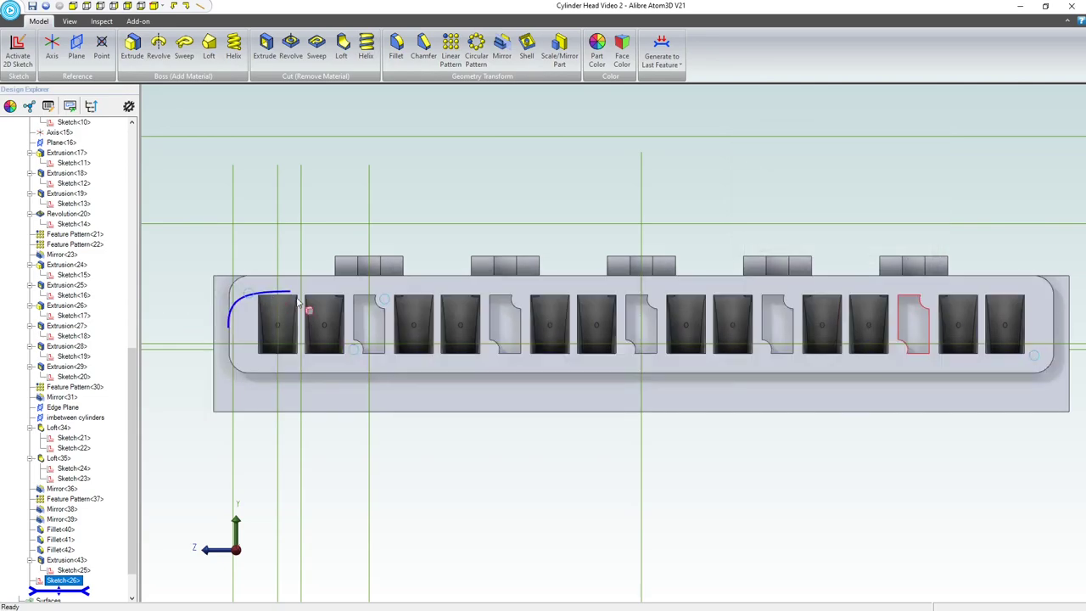
scroll(346, 305, up, 2)
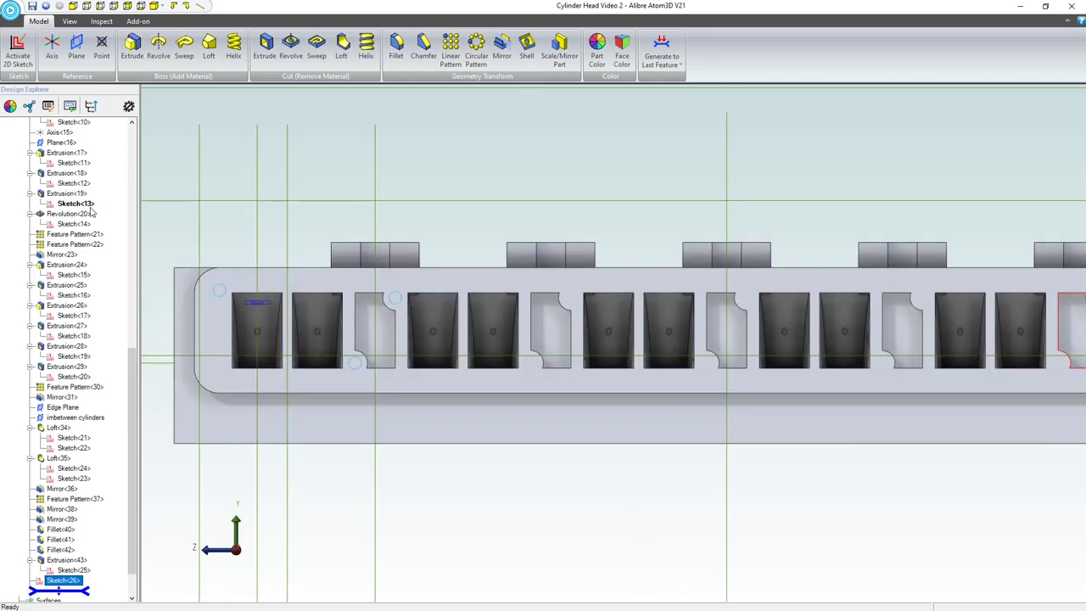
right_click(62, 579)
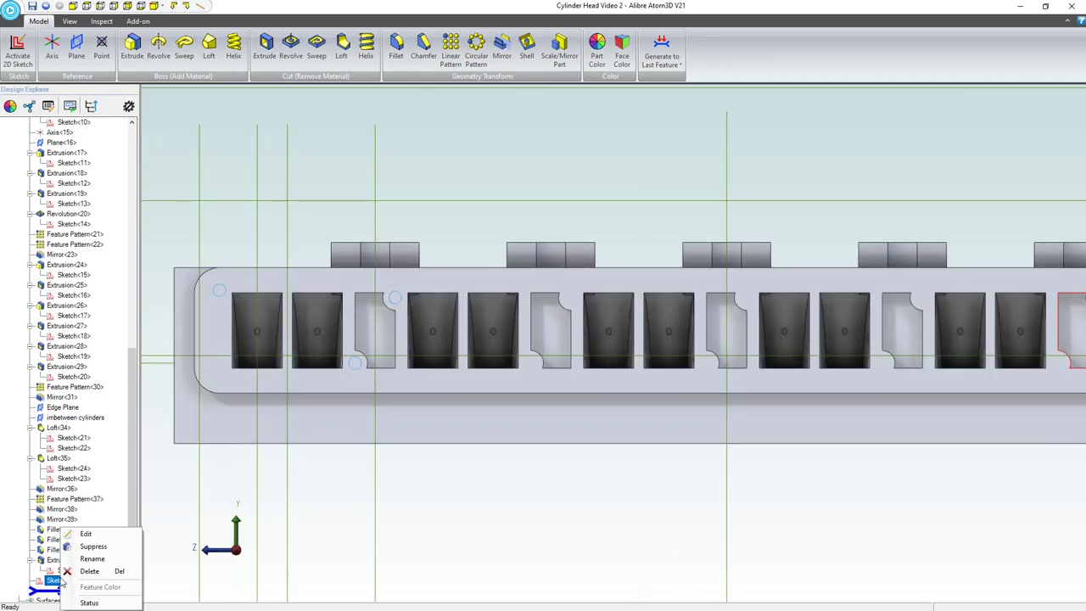
click(93, 533)
Step: Convert the circles and arcs at the first +Z notched opening to reference figures and close the sketch
scroll(417, 122, up, 2)
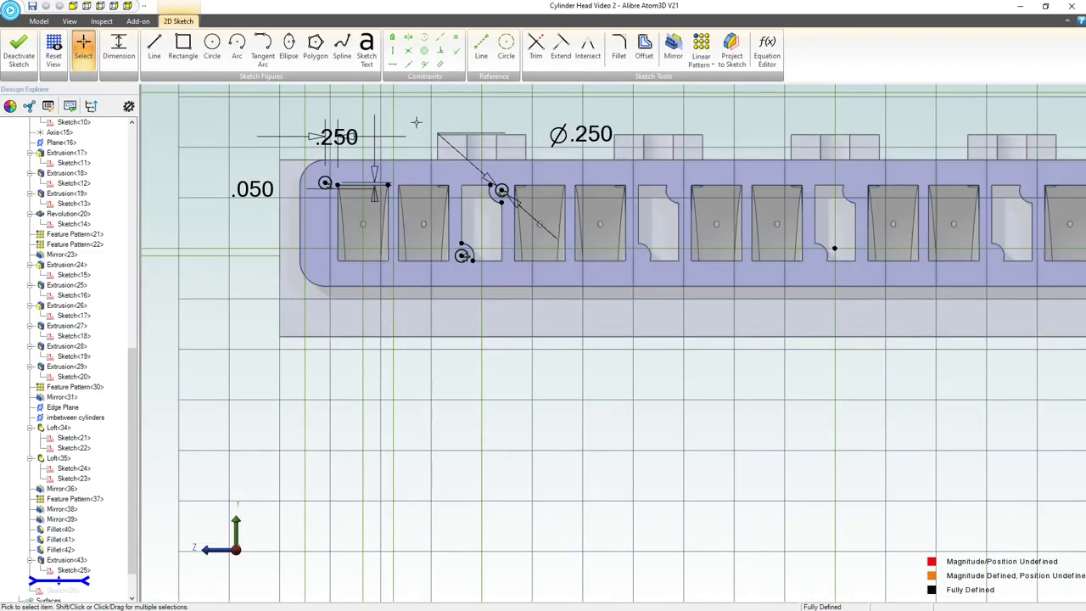
drag(409, 103, 553, 374)
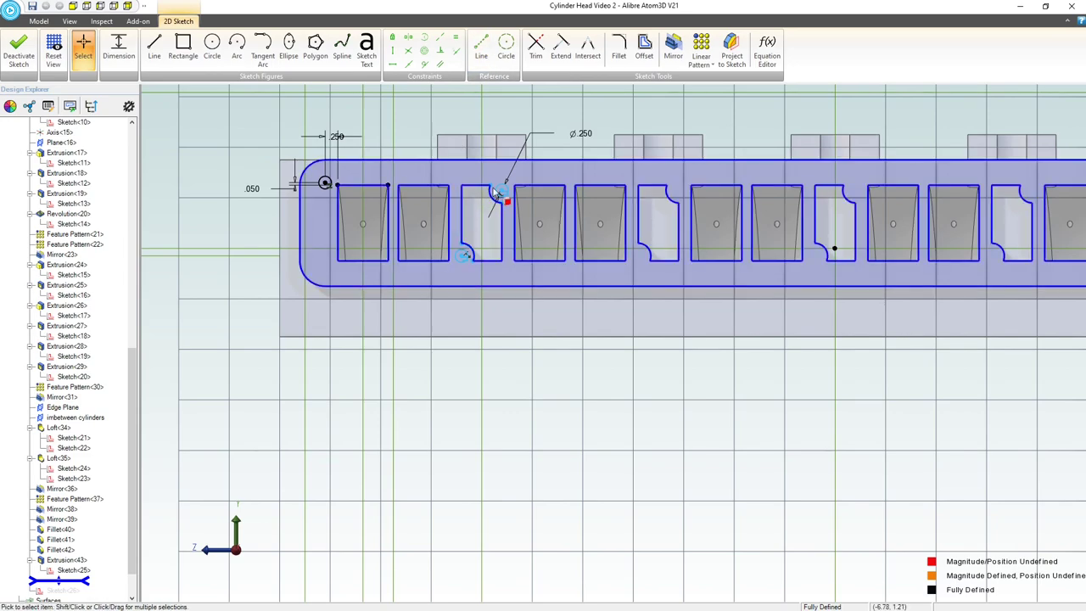
right_click(498, 190)
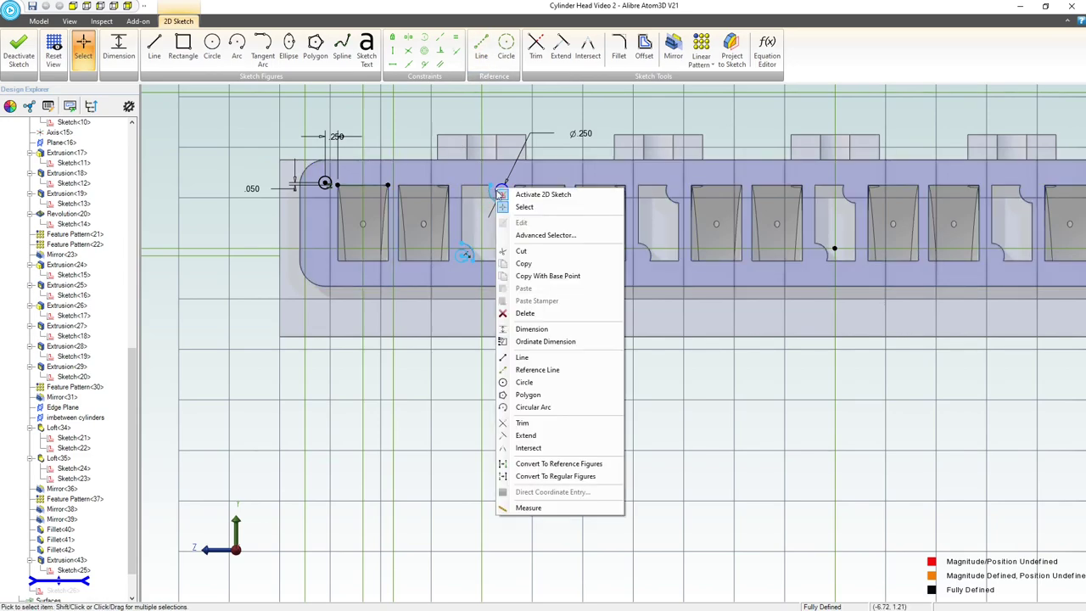
click(552, 464)
scroll(442, 399, down, 2)
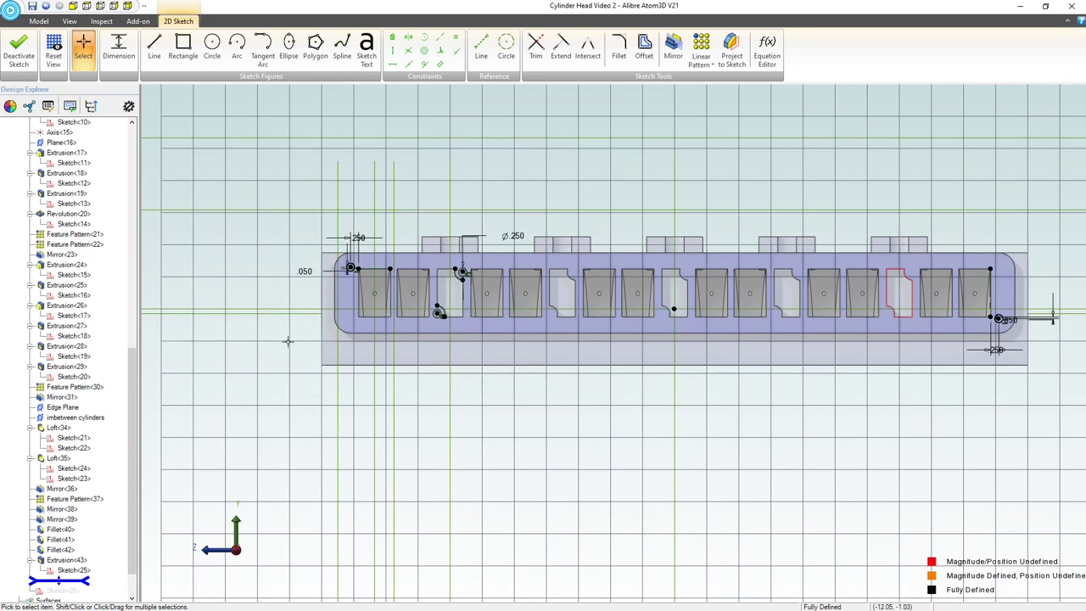
click(18, 49)
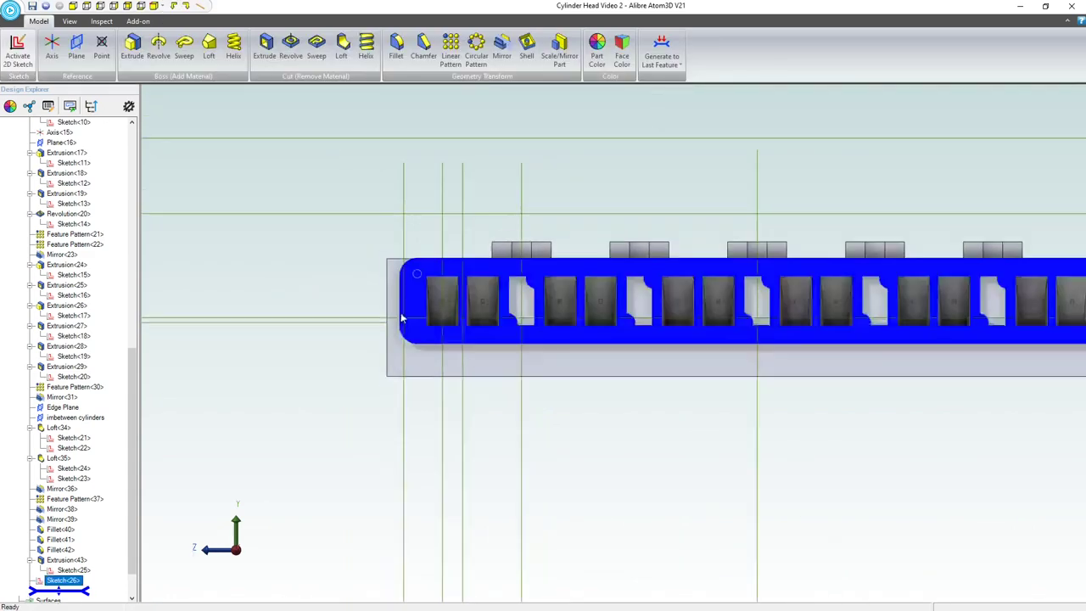
Step: Extrude the two remaining corner circles outward from the port face as a boss with a depth of 2 in
click(131, 50)
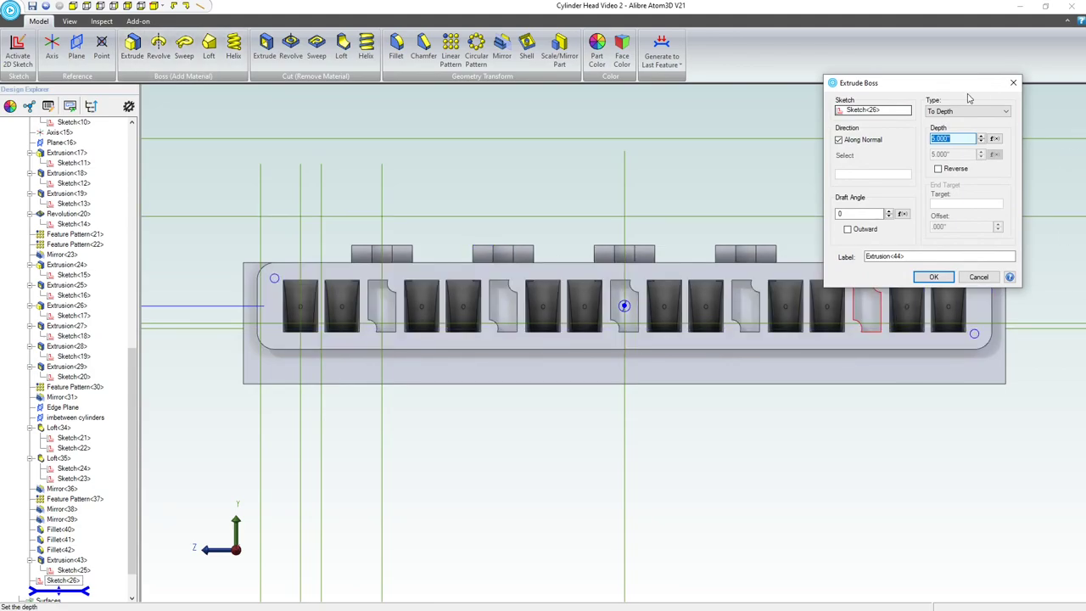
text(3)
key(Return)
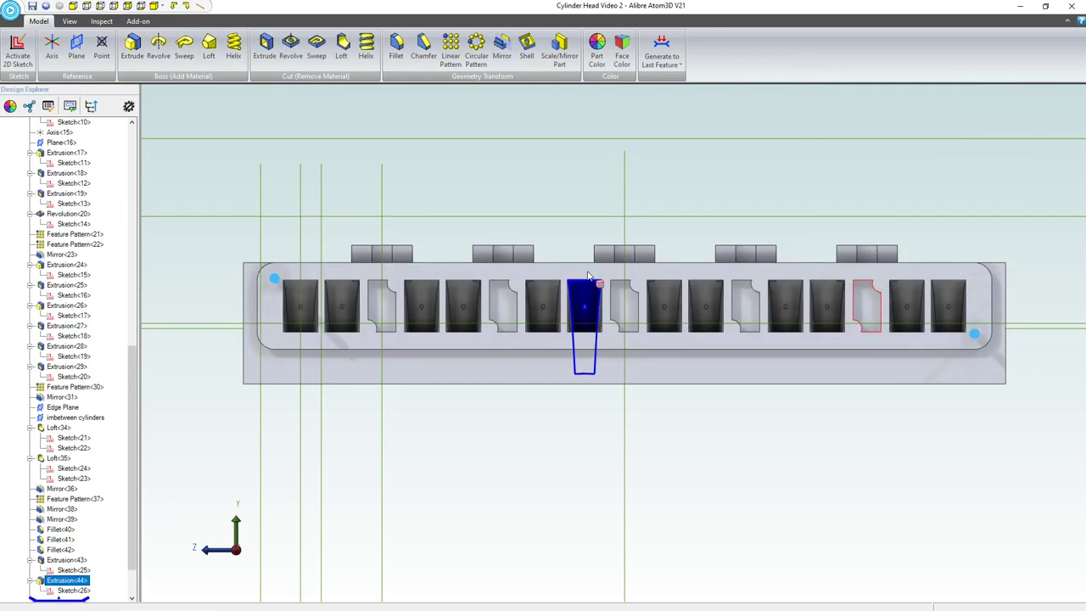
middle_drag(606, 257, 567, 270)
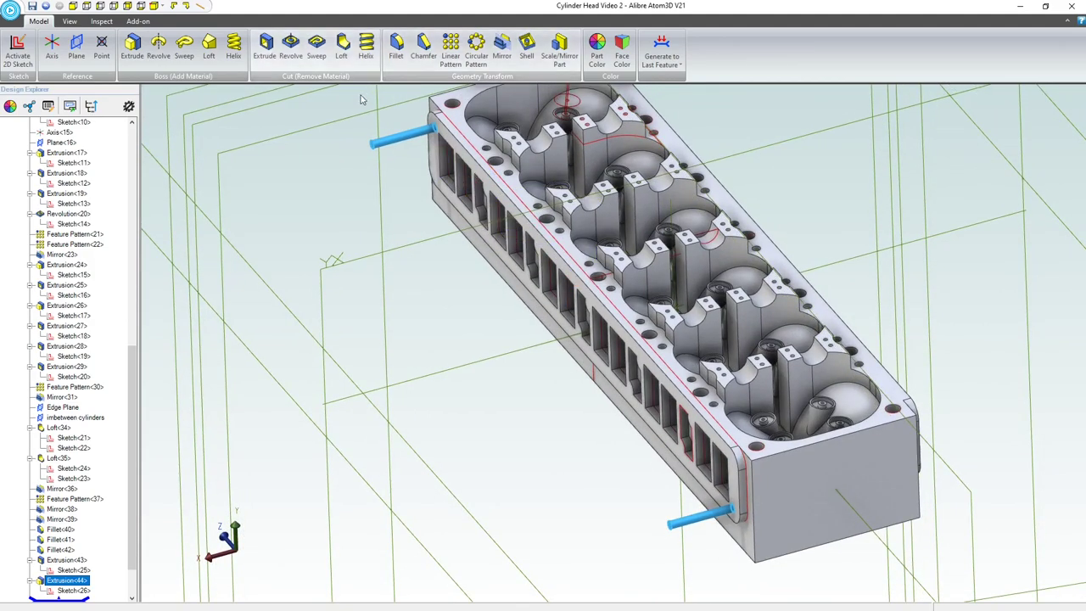
Step: Try two shorter extrusion depths for the corner bosses on the port face
right_click(59, 580)
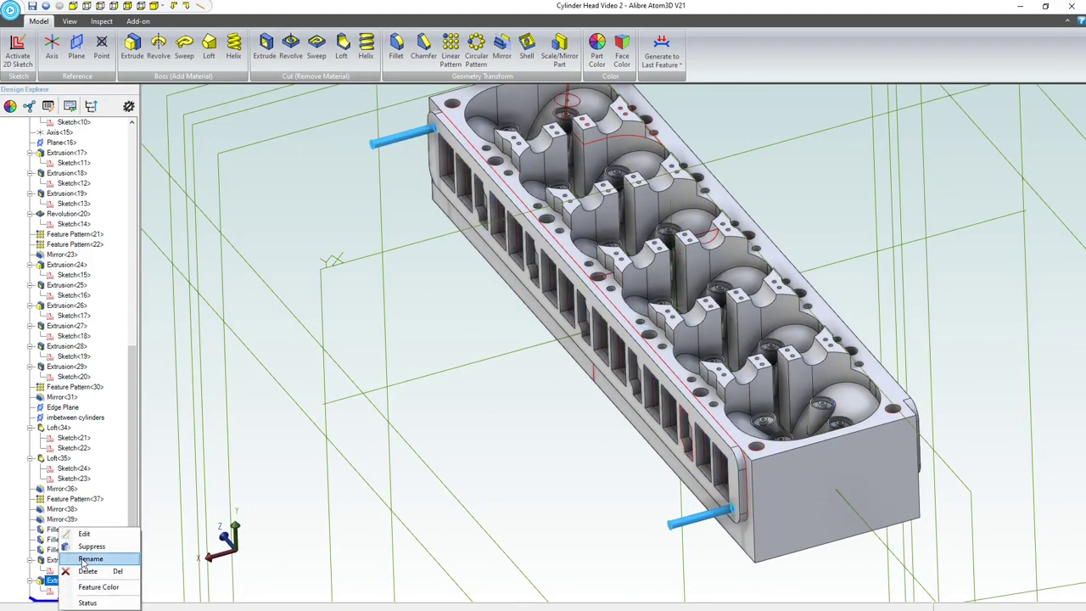
click(90, 536)
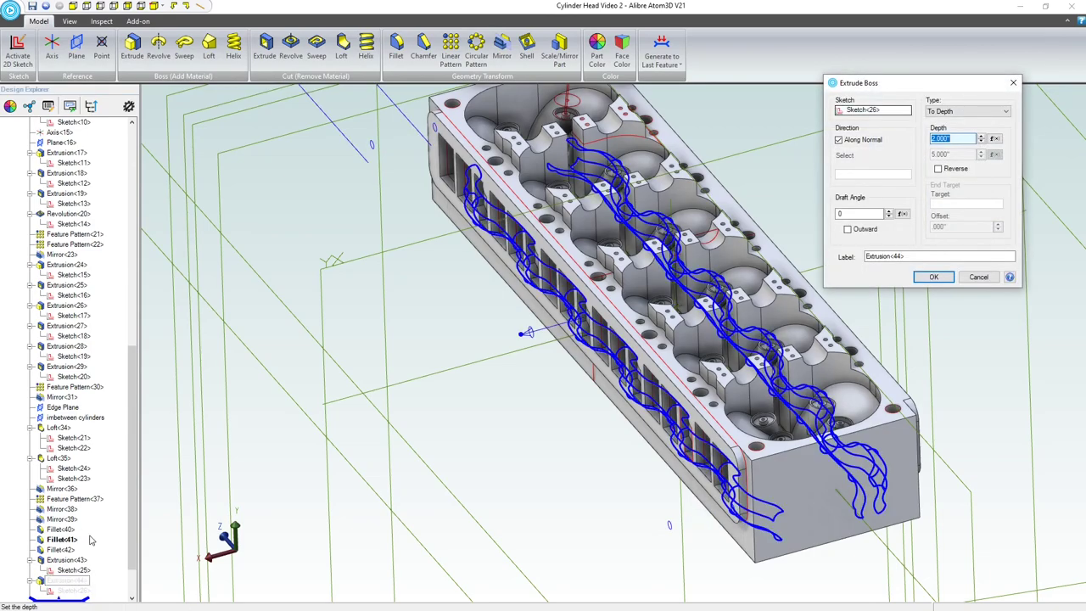
key(Return)
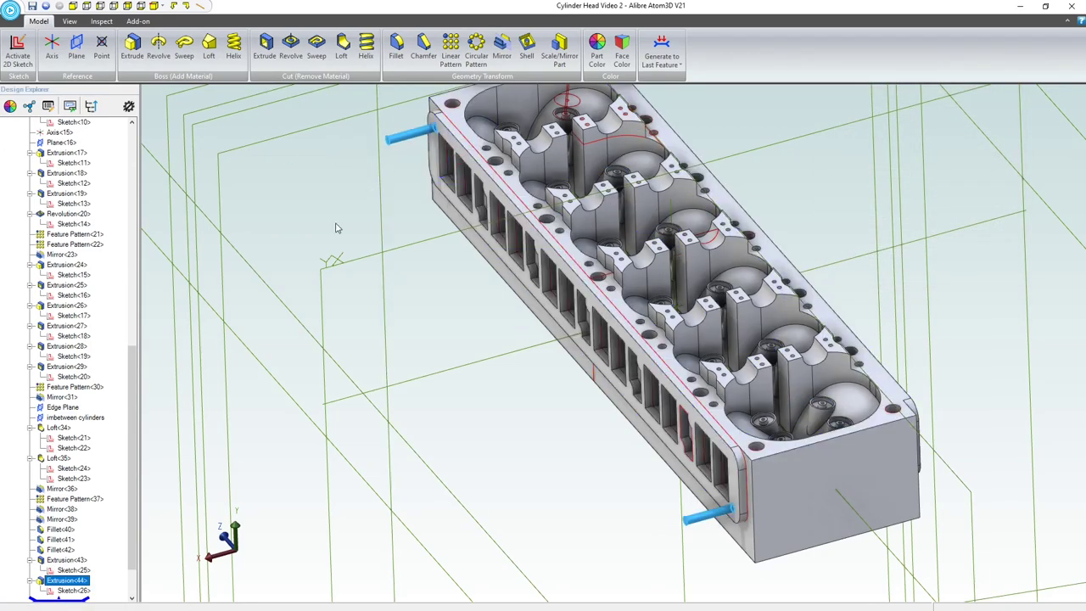
right_click(75, 582)
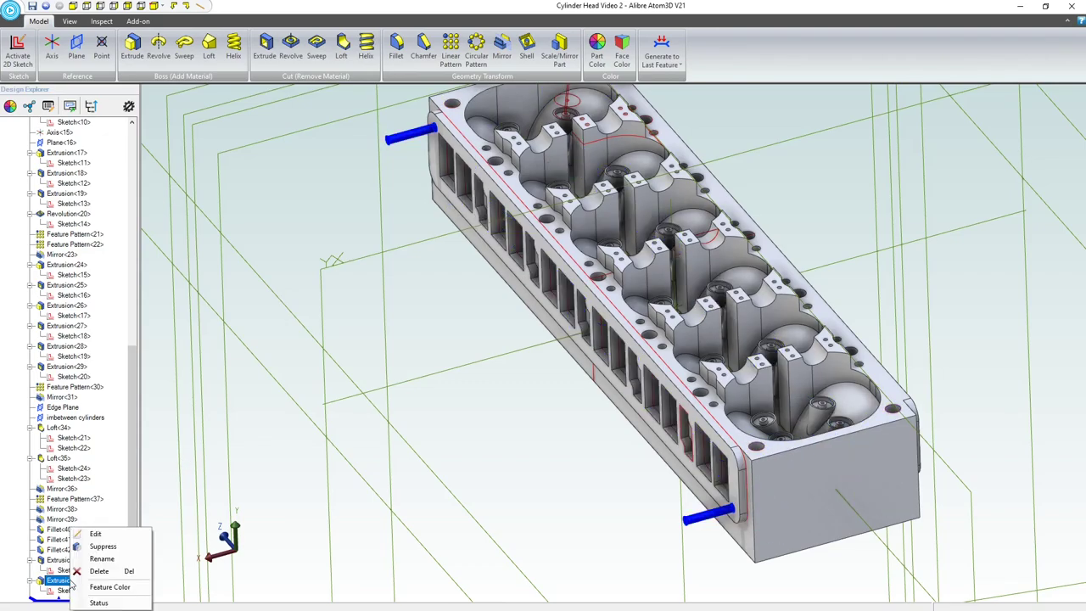
click(95, 535)
key(Return)
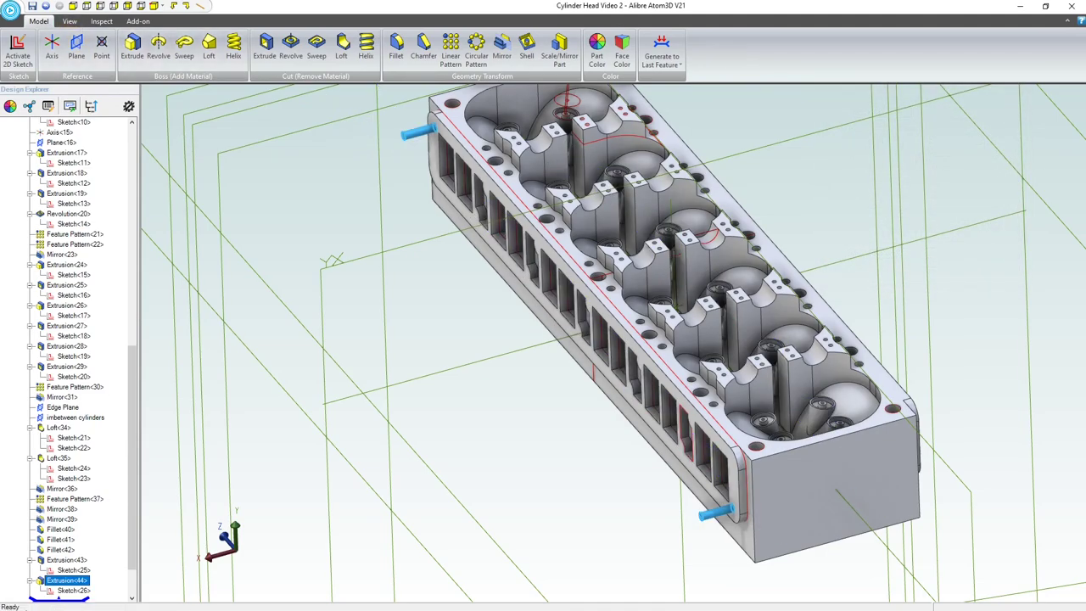
Step: Set the depth of the corner boss extrusion to 1.35 in
right_click(62, 584)
click(95, 536)
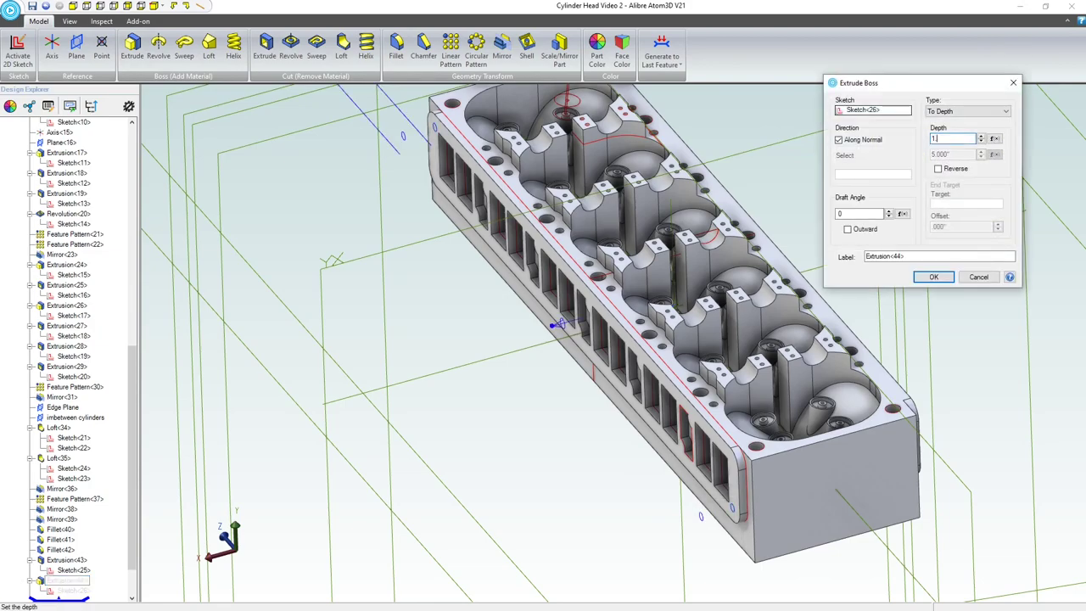
text(1.75)
key(Return)
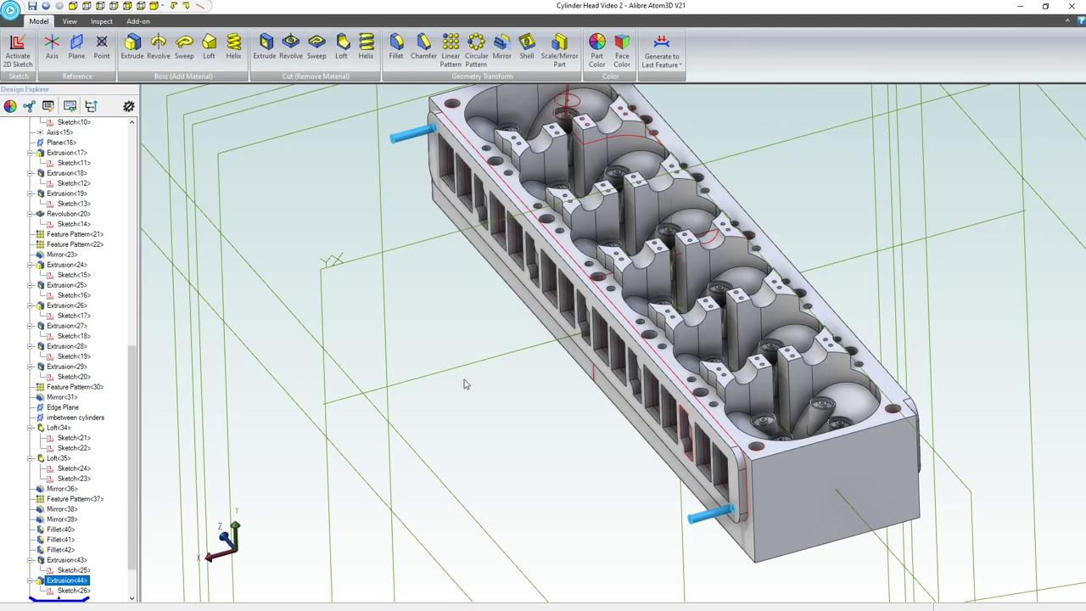
click(361, 125)
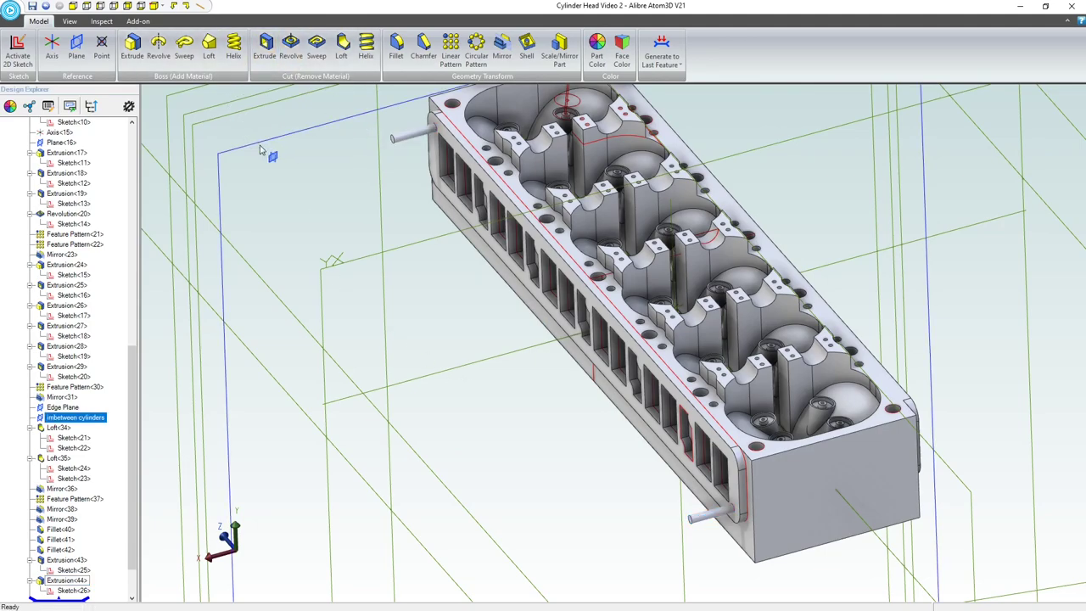
Step: Start a sketch on the port face and project the first +Z notched opening's two arcs as reference figures associated with their source edges
click(447, 146)
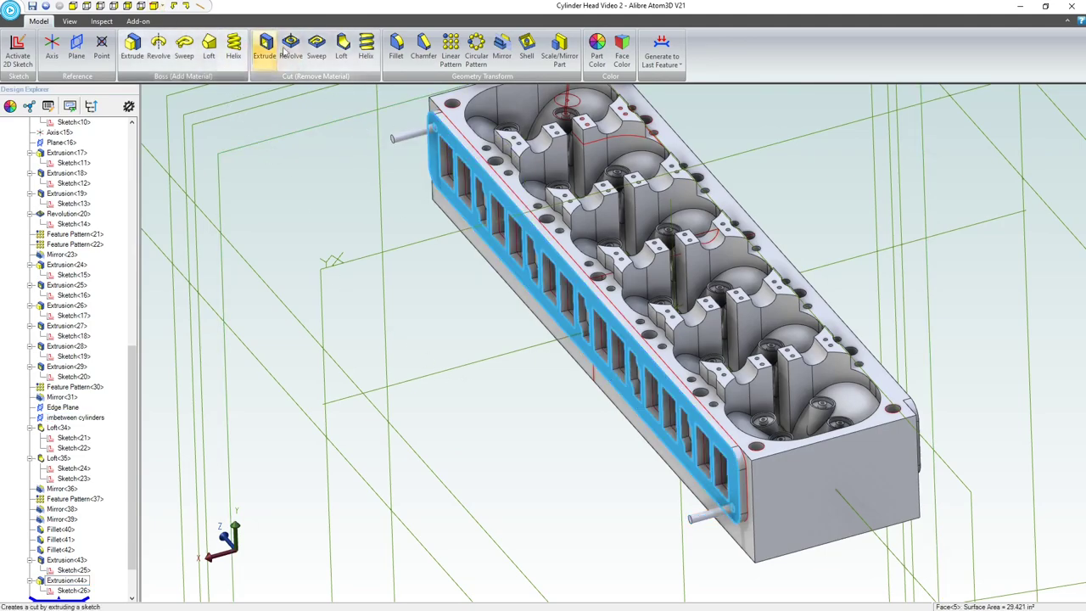
click(17, 51)
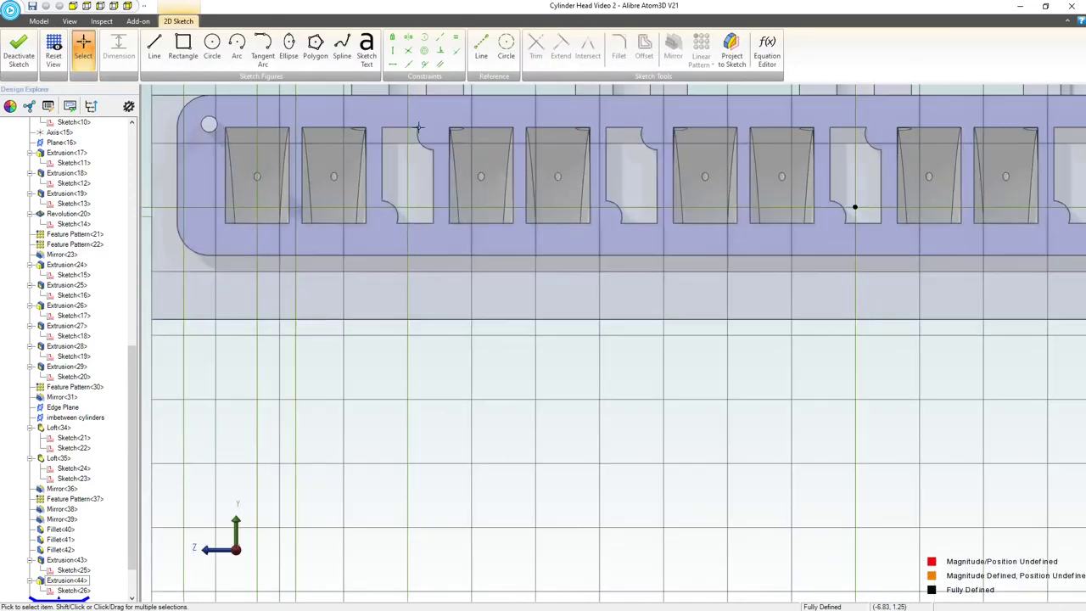
click(730, 50)
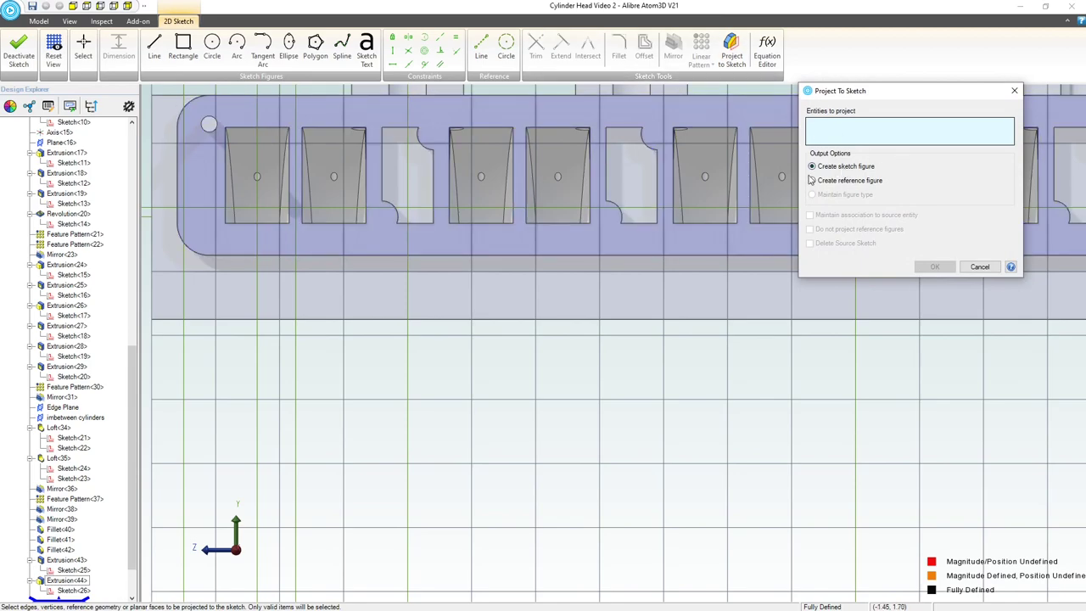
click(813, 180)
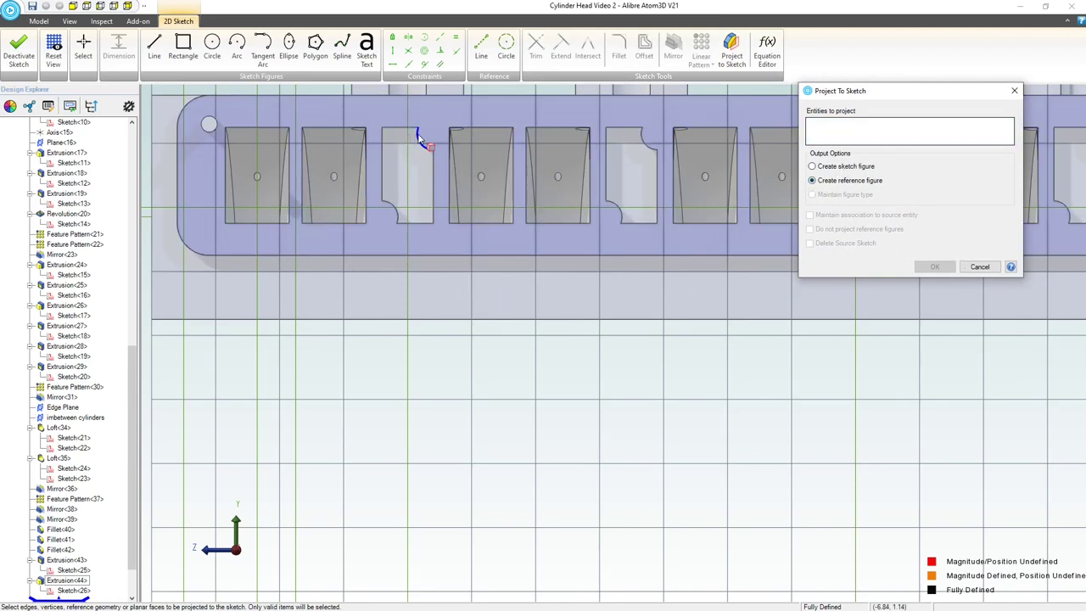
click(419, 138)
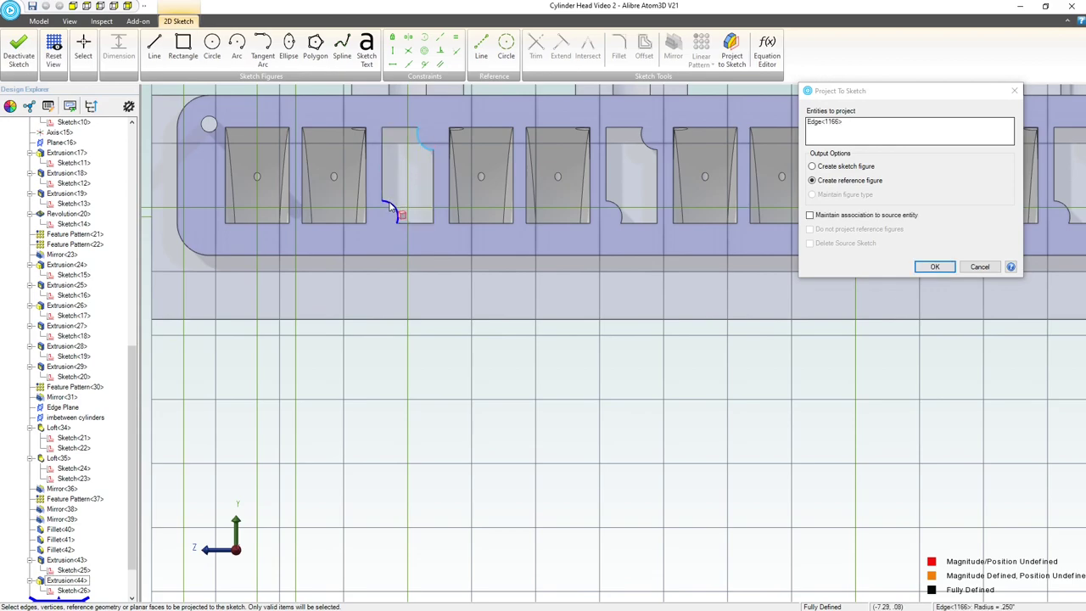
click(811, 216)
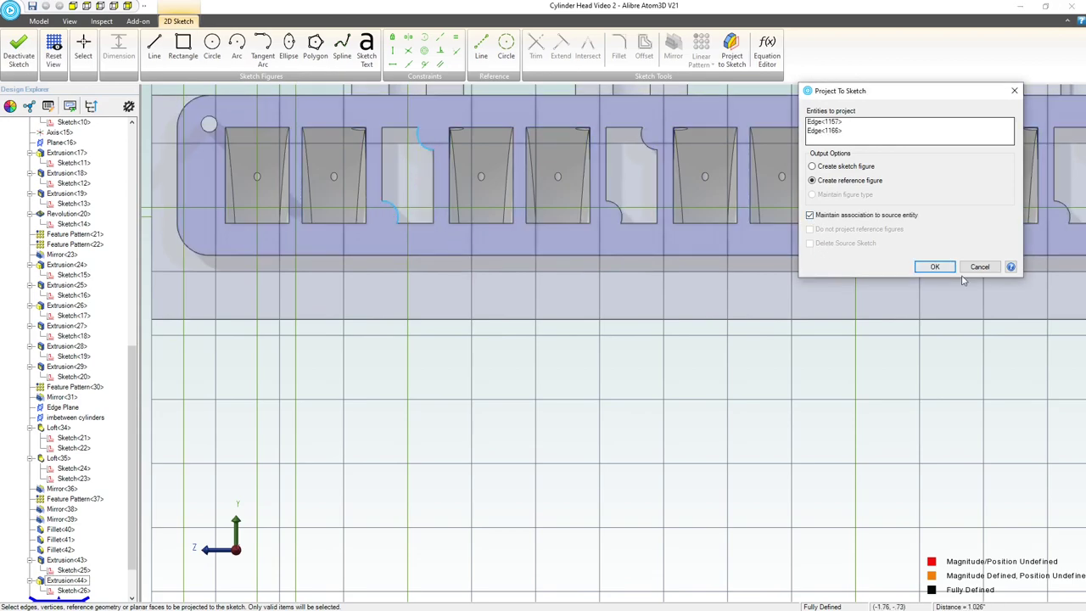
click(934, 268)
Step: Draw a circle centred on each of the two projected notch arcs' centre points
scroll(410, 134, up, 5)
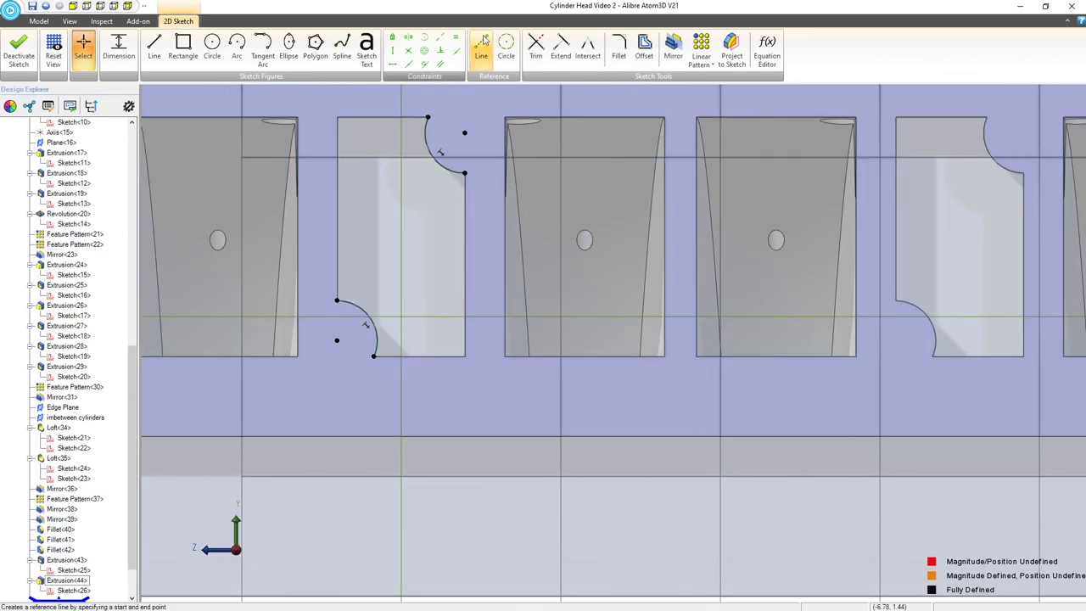
click(212, 47)
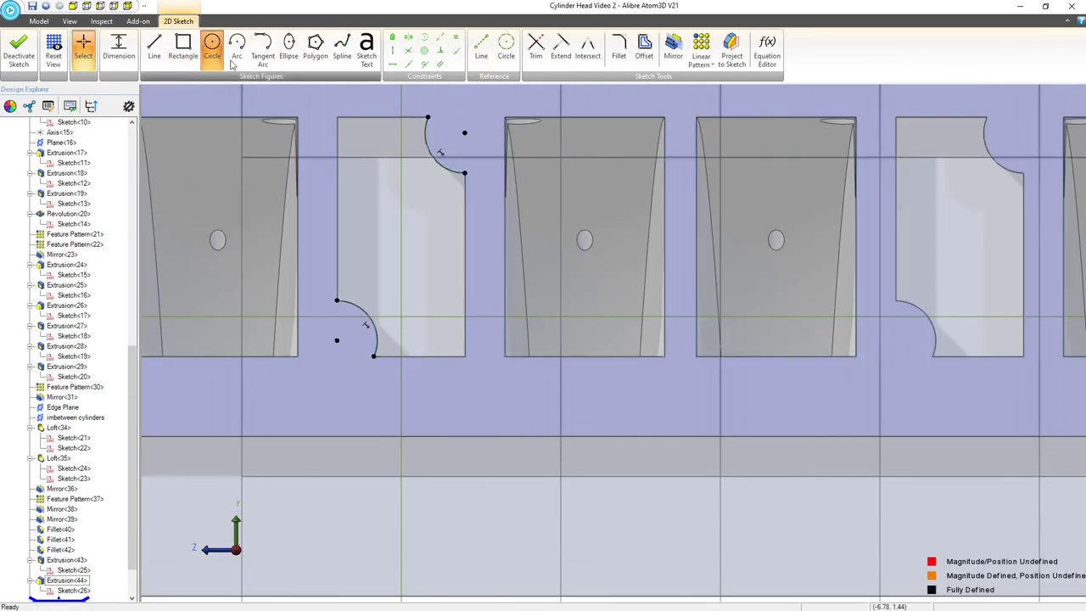
click(464, 132)
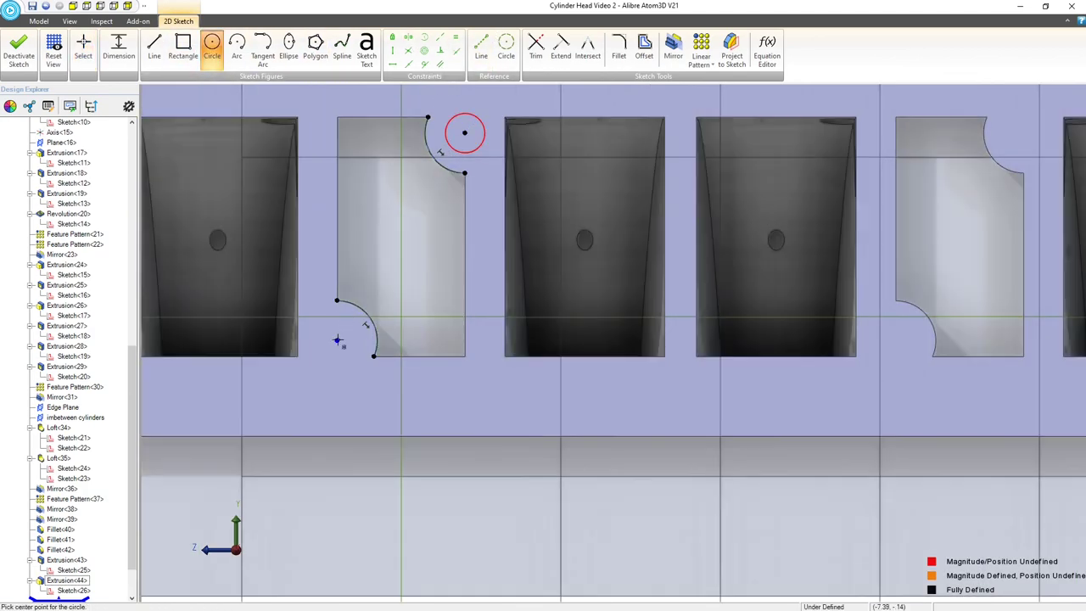
click(336, 340)
click(338, 363)
click(83, 47)
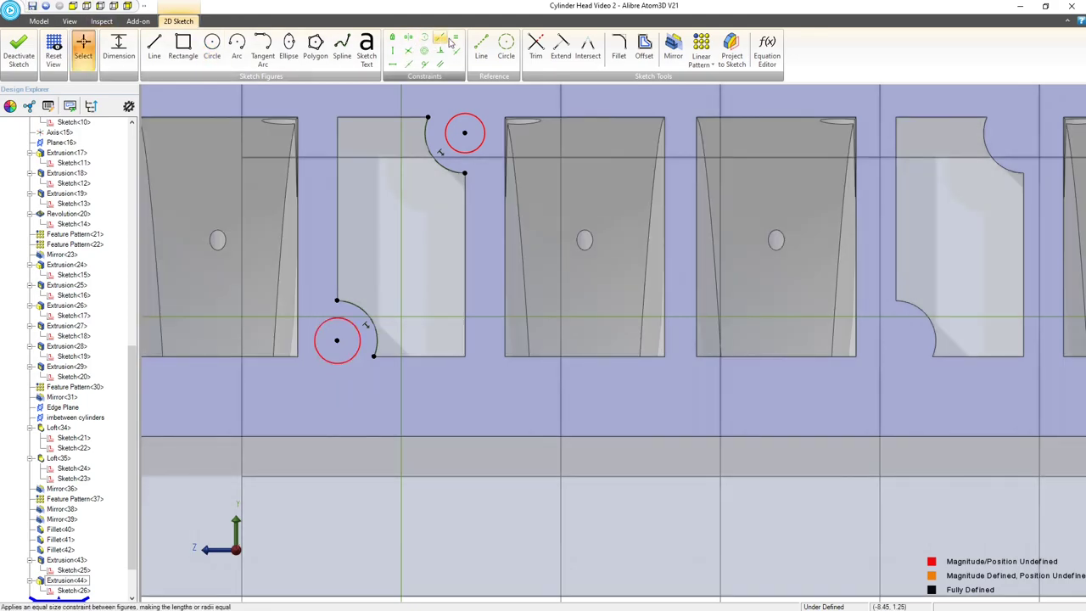
Step: Constrain the two notch circles to equal size
click(456, 37)
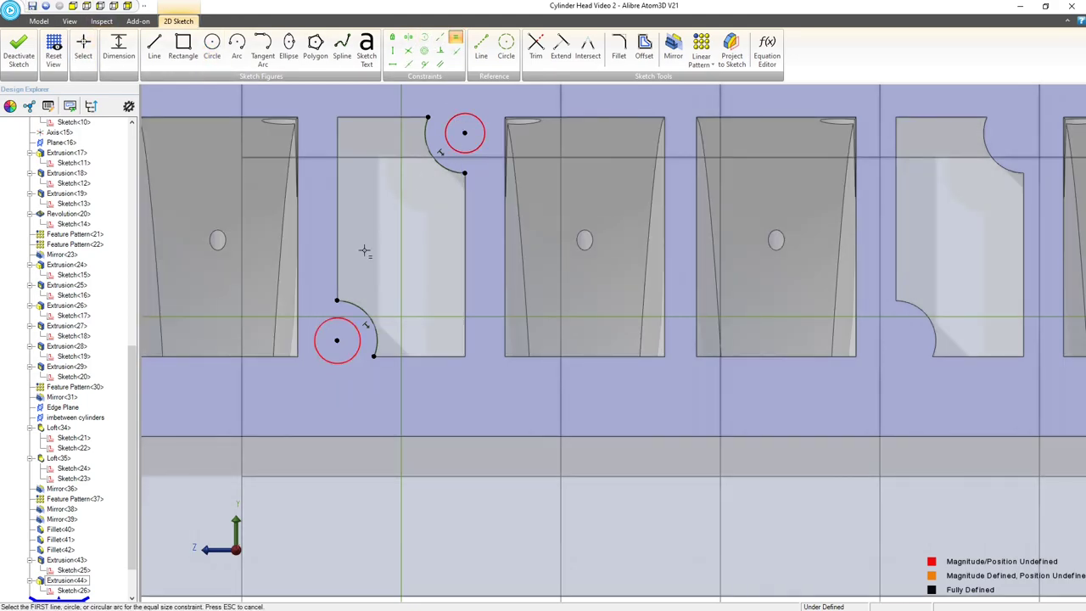
click(334, 317)
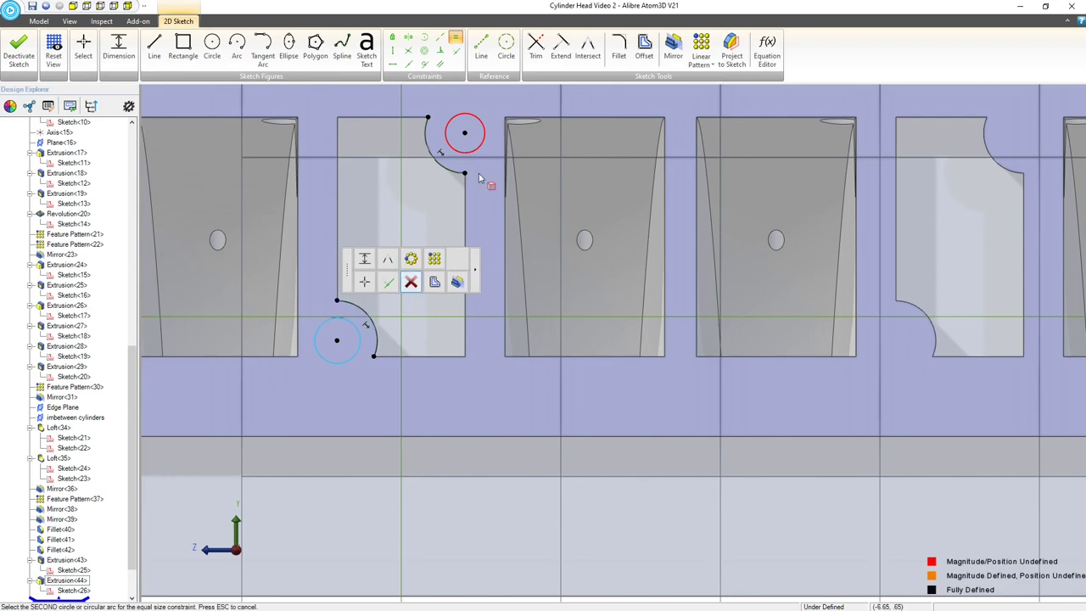
click(477, 120)
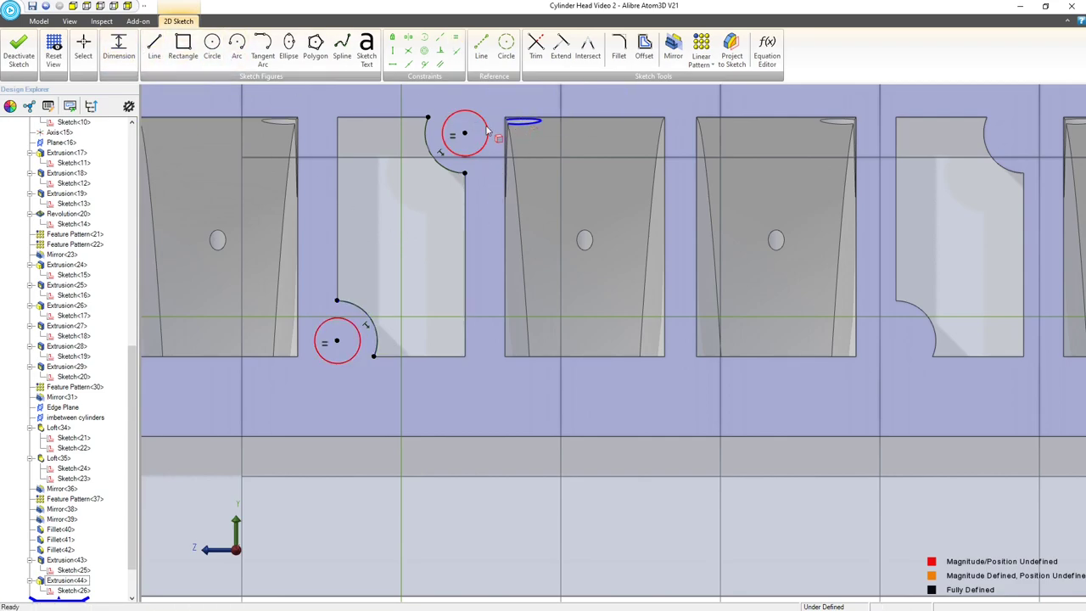
Step: Dimension the upper notch circle's diameter to .25 in and close the sketch
click(547, 107)
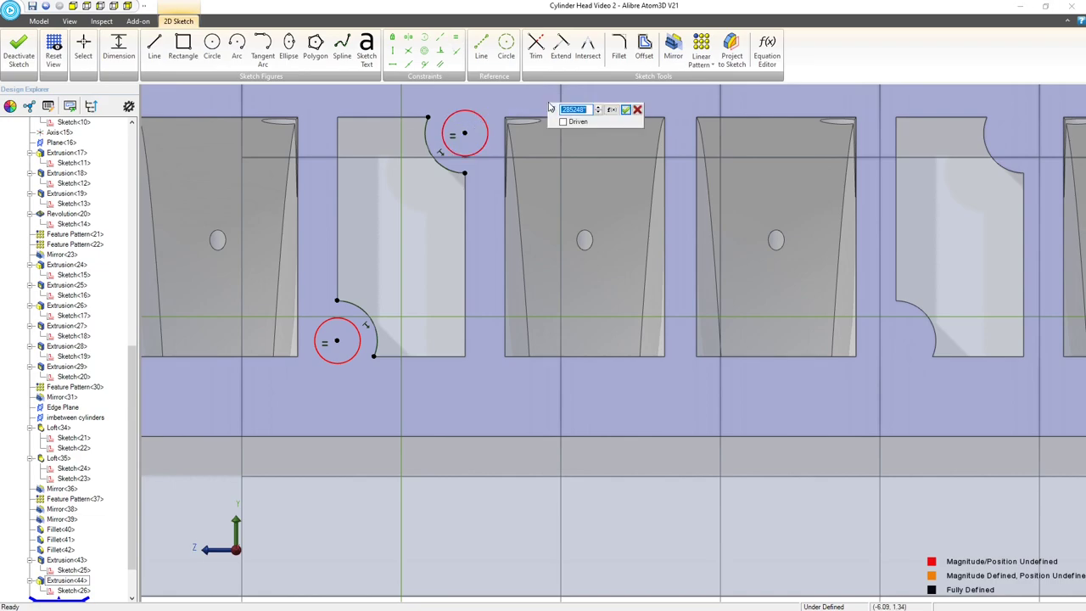
text(.25)
key(Return)
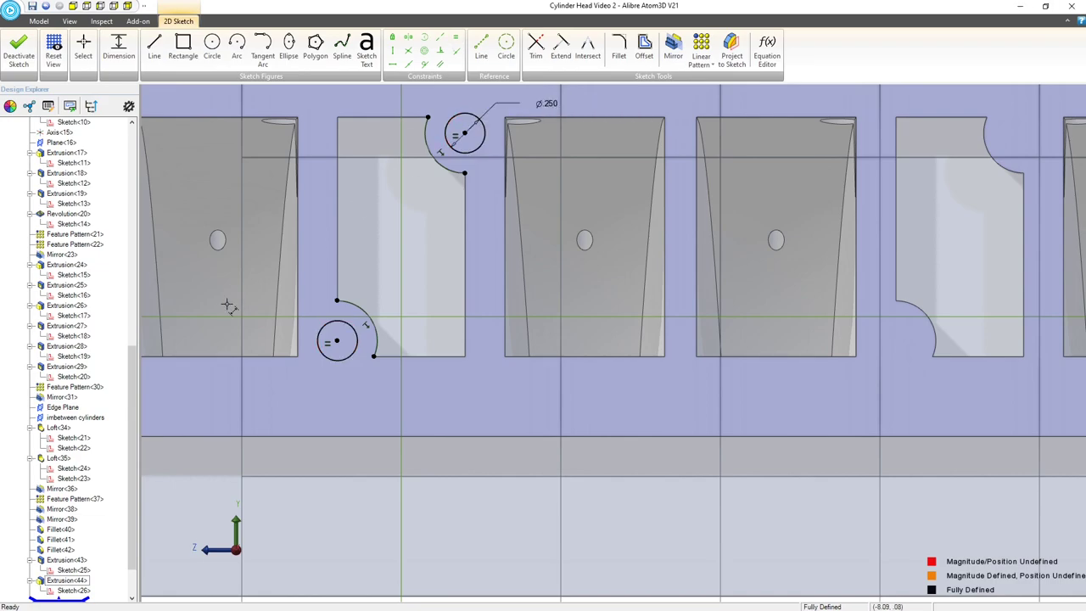
scroll(227, 305, down, 3)
click(17, 47)
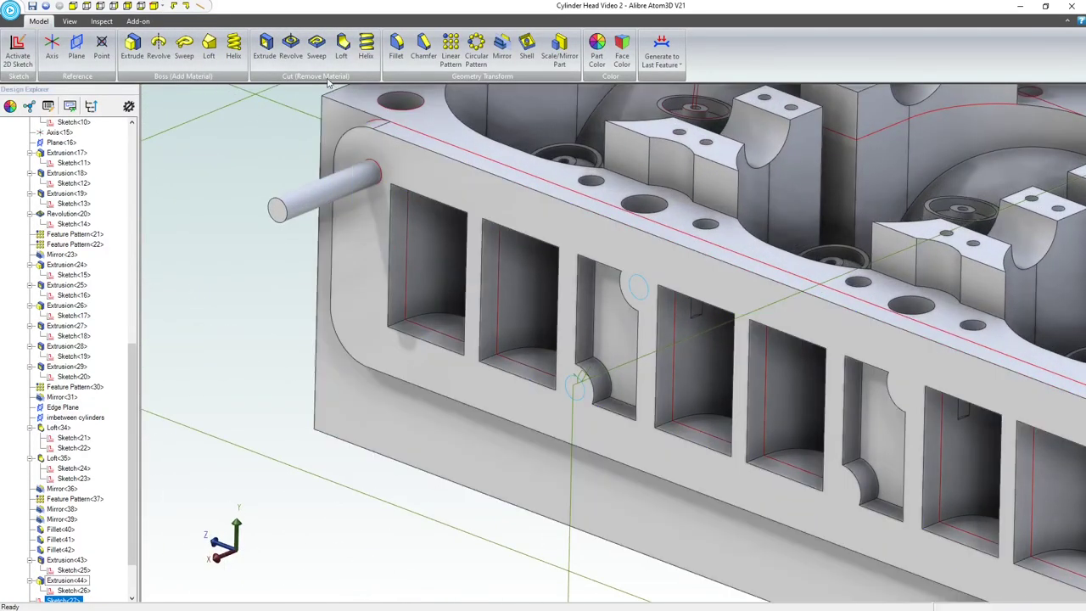
Step: Extrude the two notch circles as a boss using To Geometry, ending at the +Z corner boss's end face
click(127, 51)
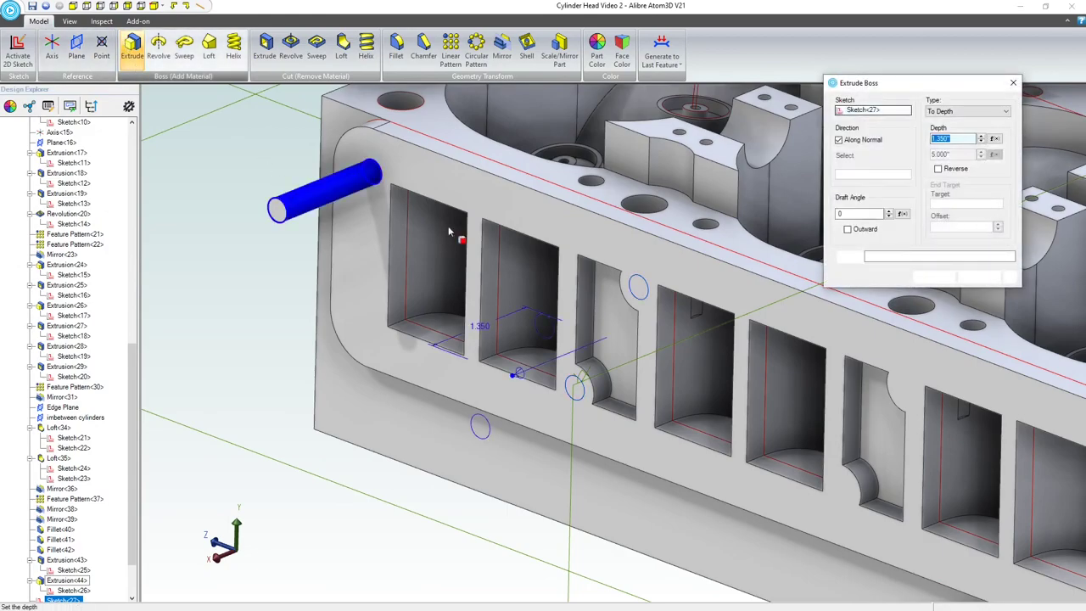
click(952, 114)
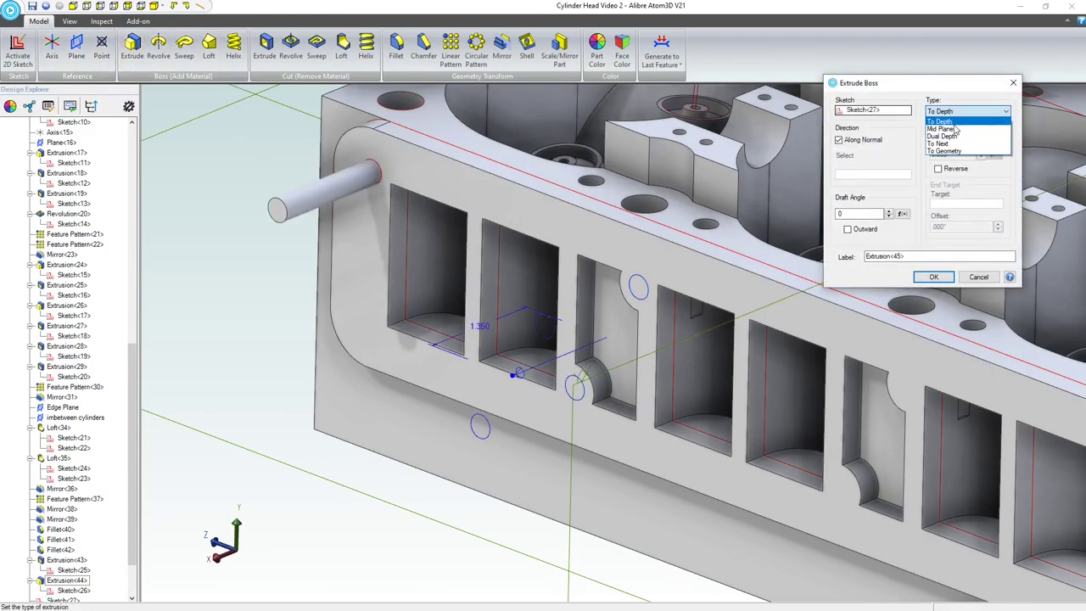
click(951, 153)
click(288, 212)
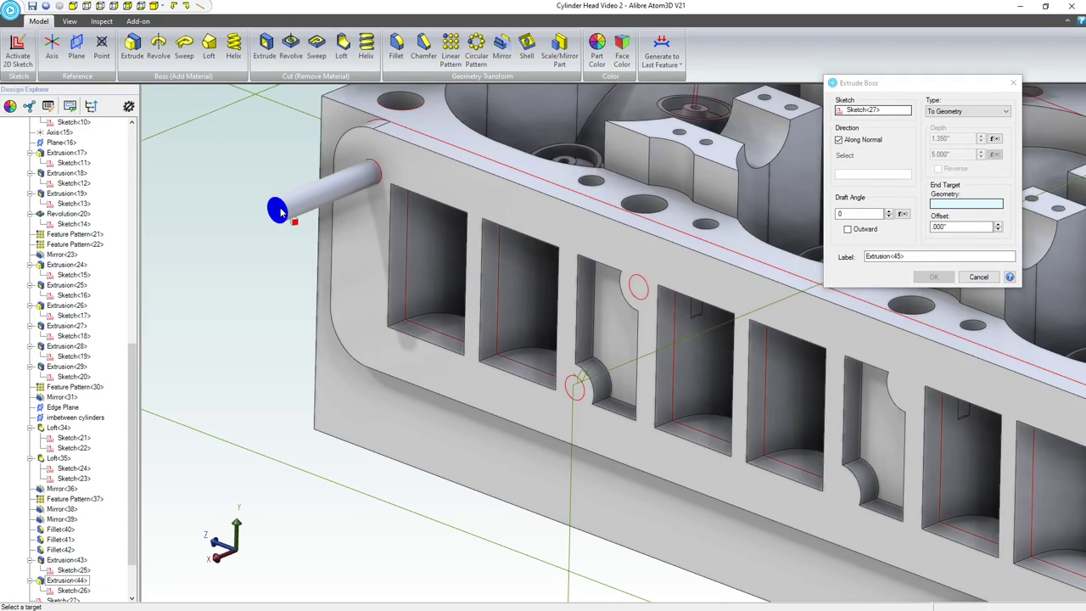
click(927, 278)
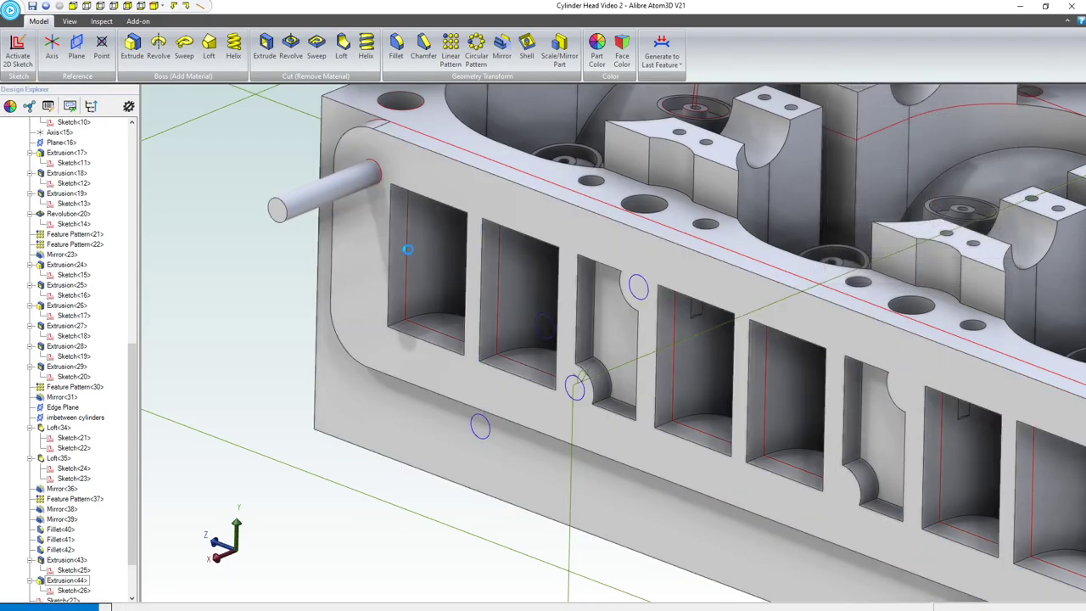
Step: Create a linear pattern of the notch boss pair along the Z-Axis with 3.5 in spacing and 2 instances
scroll(395, 300, down, 4)
scroll(719, 416, up, 3)
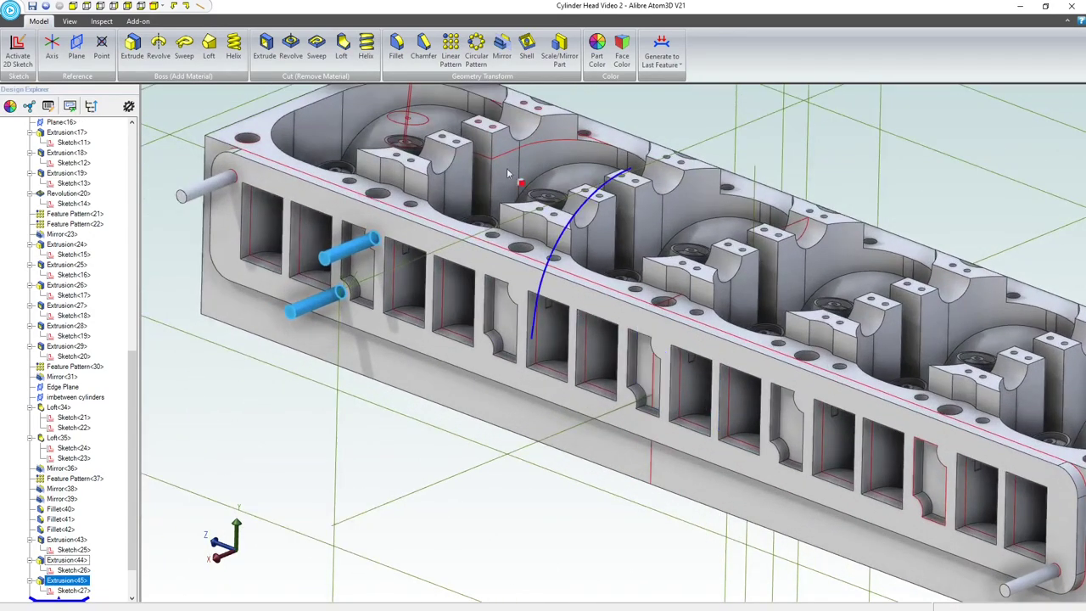
click(450, 53)
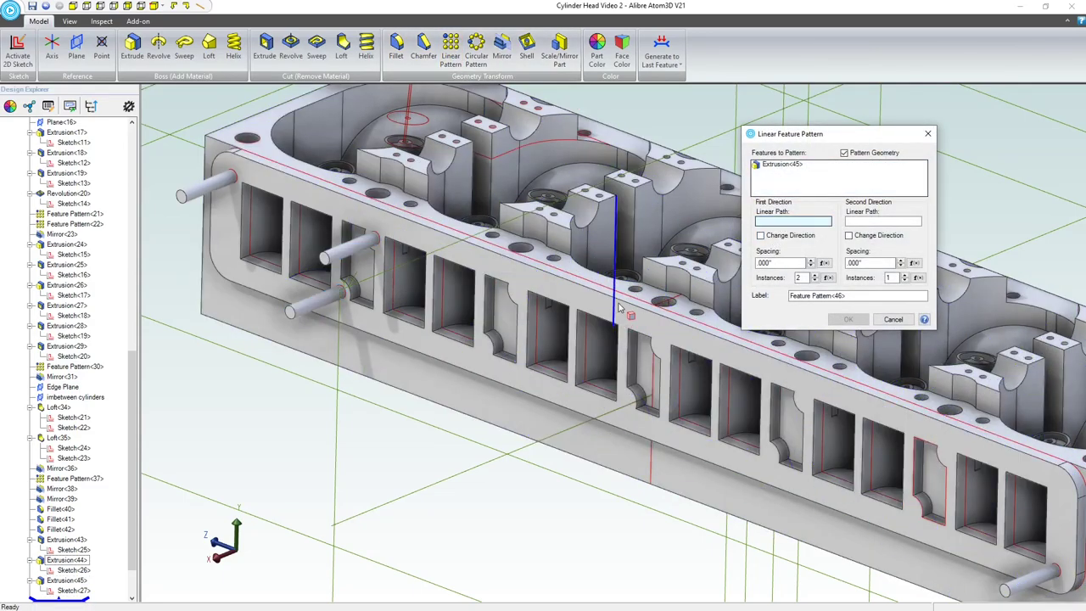
scroll(316, 187, down, 2)
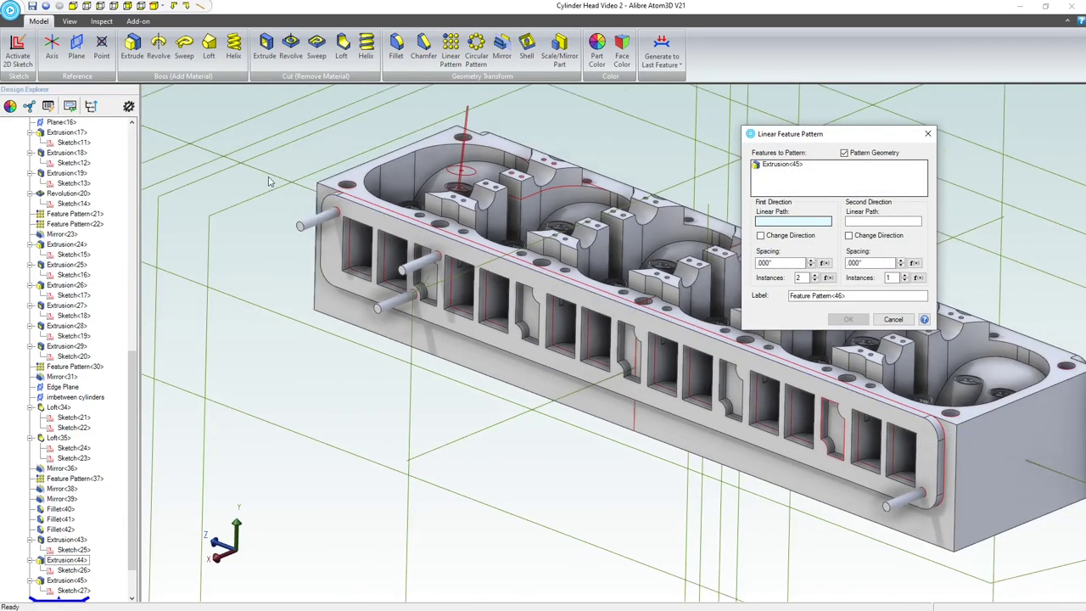
click(273, 175)
scroll(459, 232, up, 2)
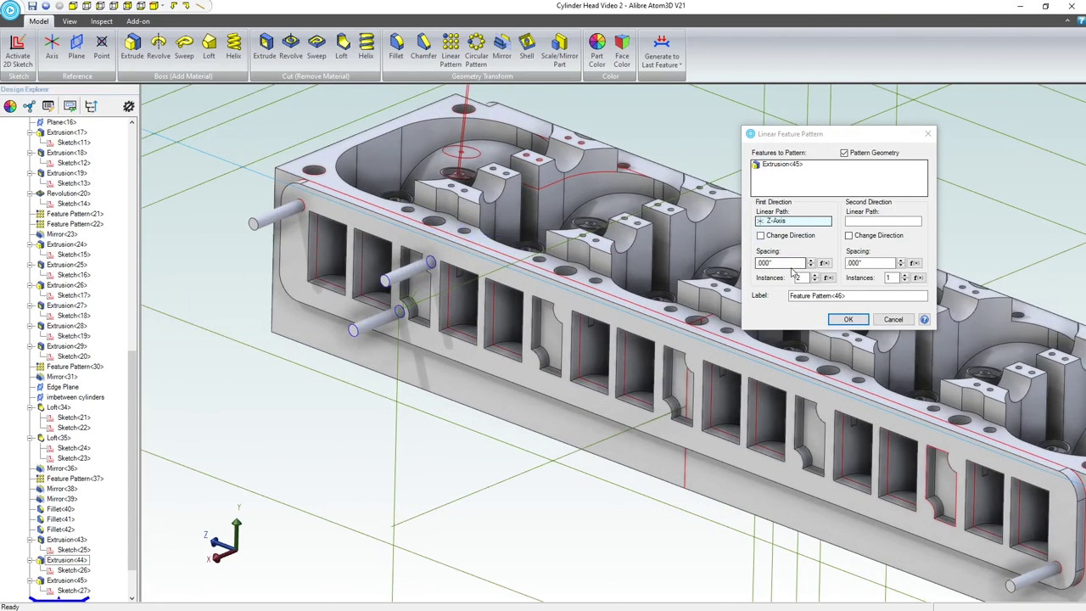
click(781, 263)
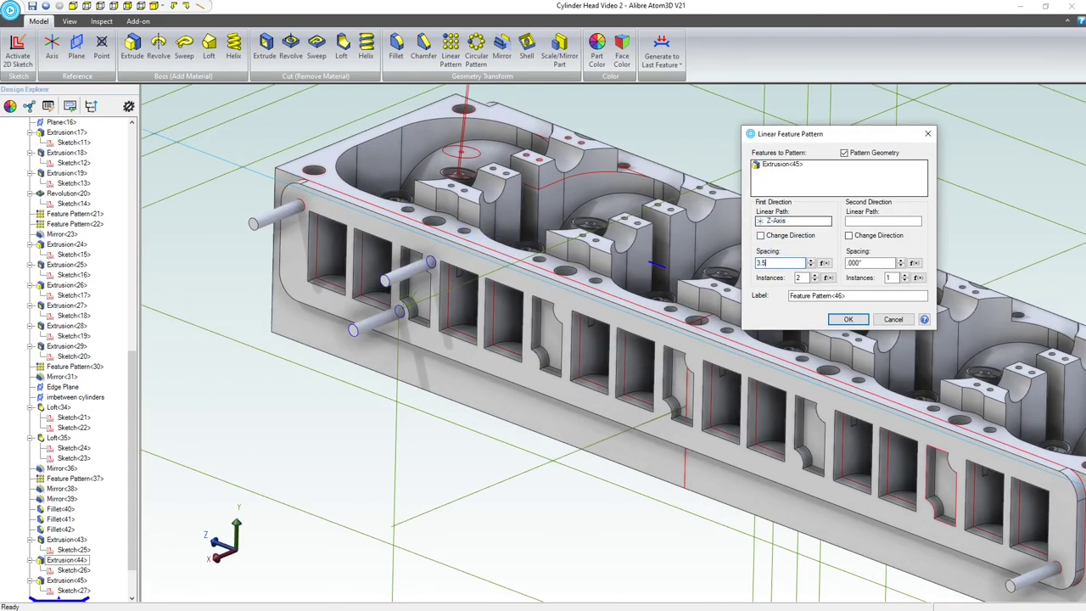
key(Return)
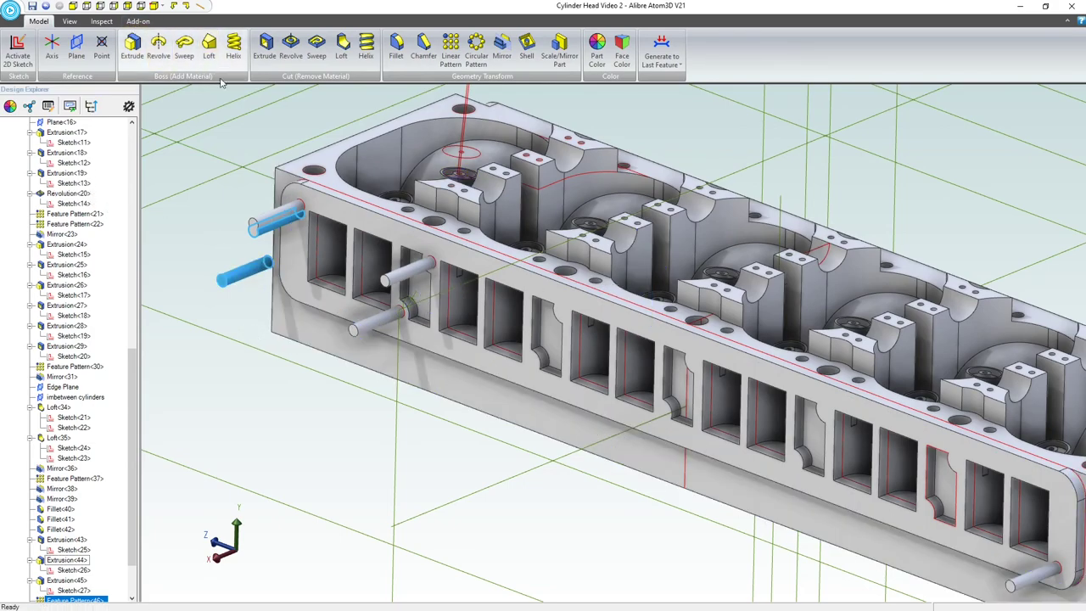
scroll(70, 556, down, 2)
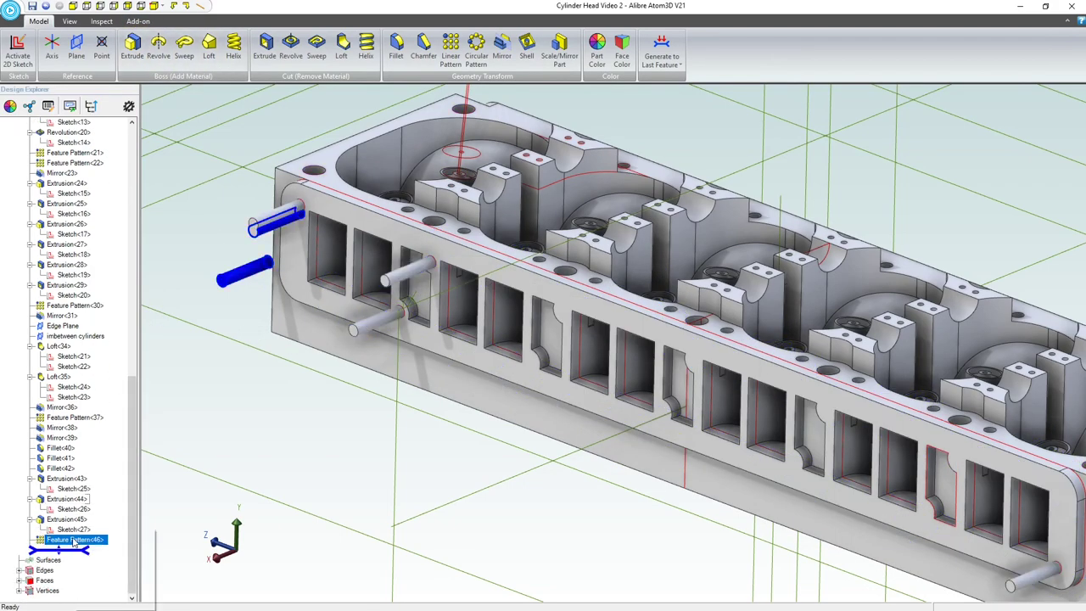
Step: Edit the notch boss linear pattern to 5 instances so it covers the notched openings along the head
right_click(80, 540)
click(94, 534)
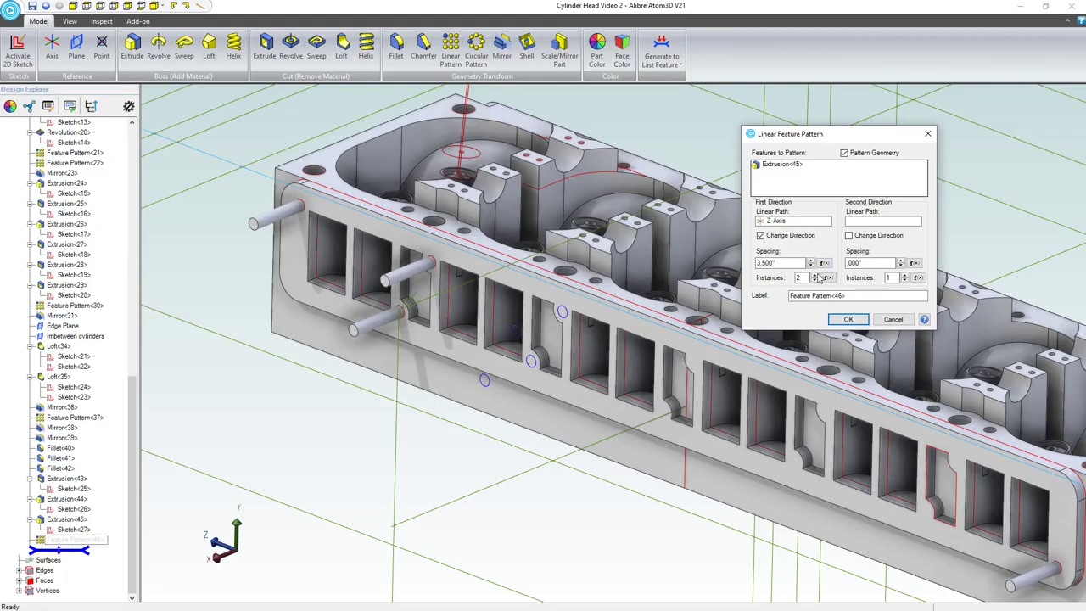
click(842, 320)
scroll(727, 370, down, 3)
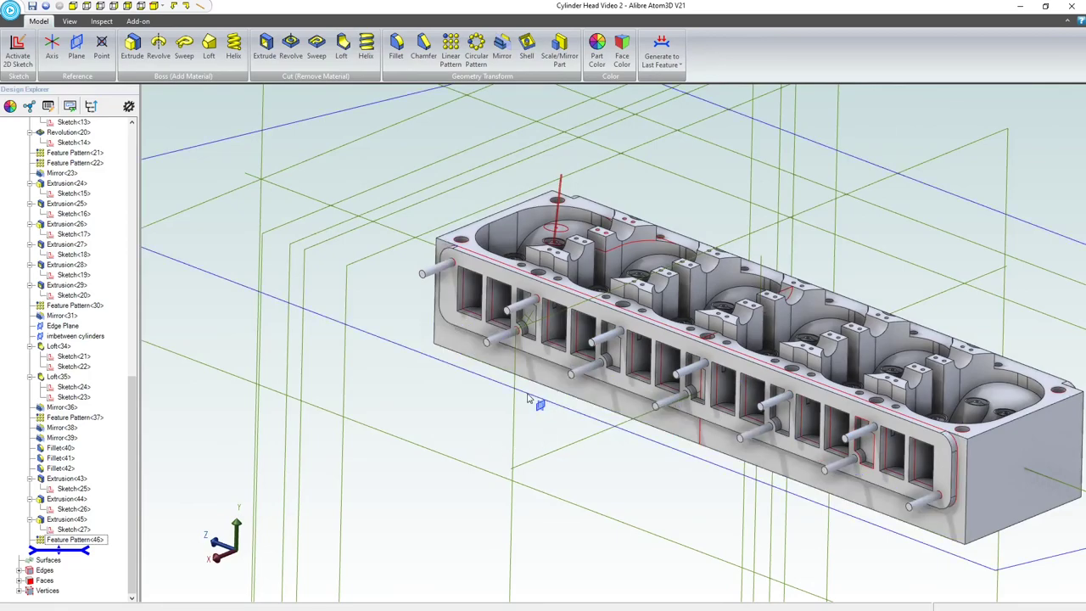
mouse_move(534, 375)
middle_down()
mouse_move(424, 378)
mouse_move(552, 377)
middle_up()
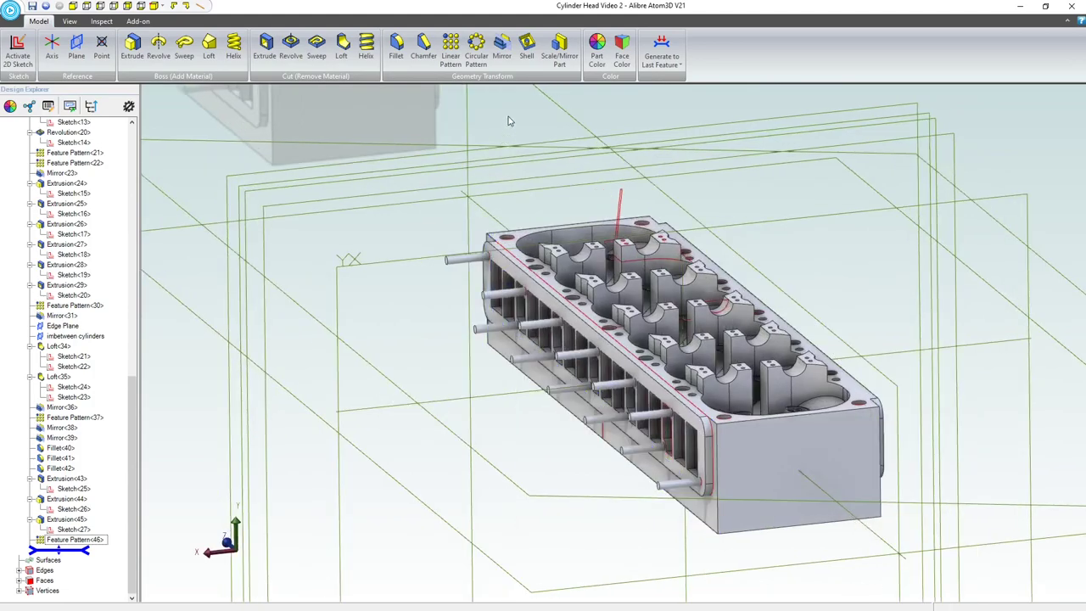
Step: Mirror the corner bosses, the notch boss pair and its linear pattern about the YZ-Plane onto the opposite side of the head
click(501, 47)
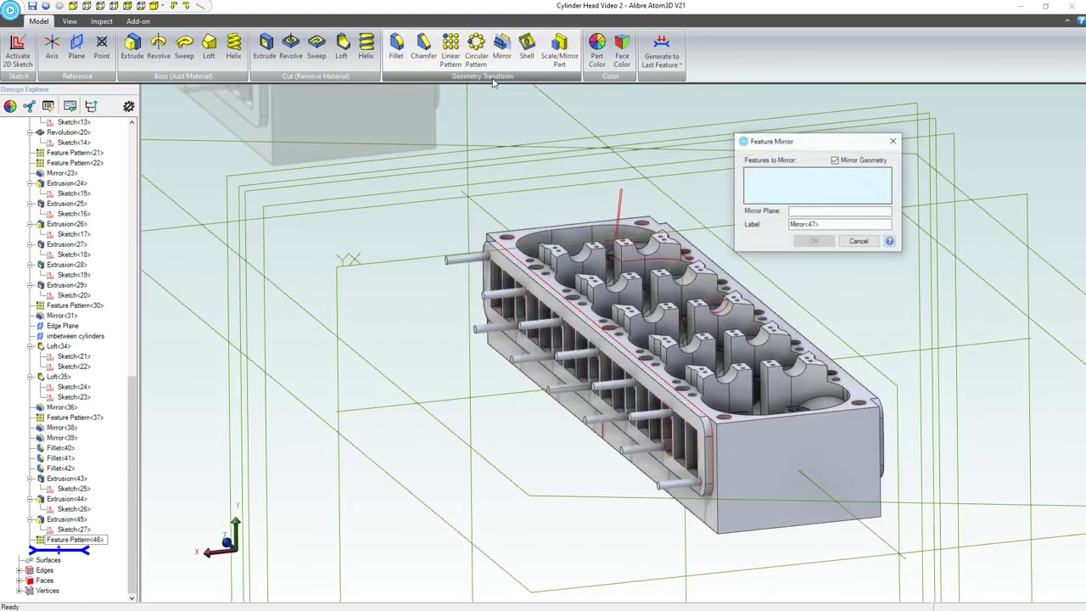
click(808, 211)
click(586, 130)
click(752, 177)
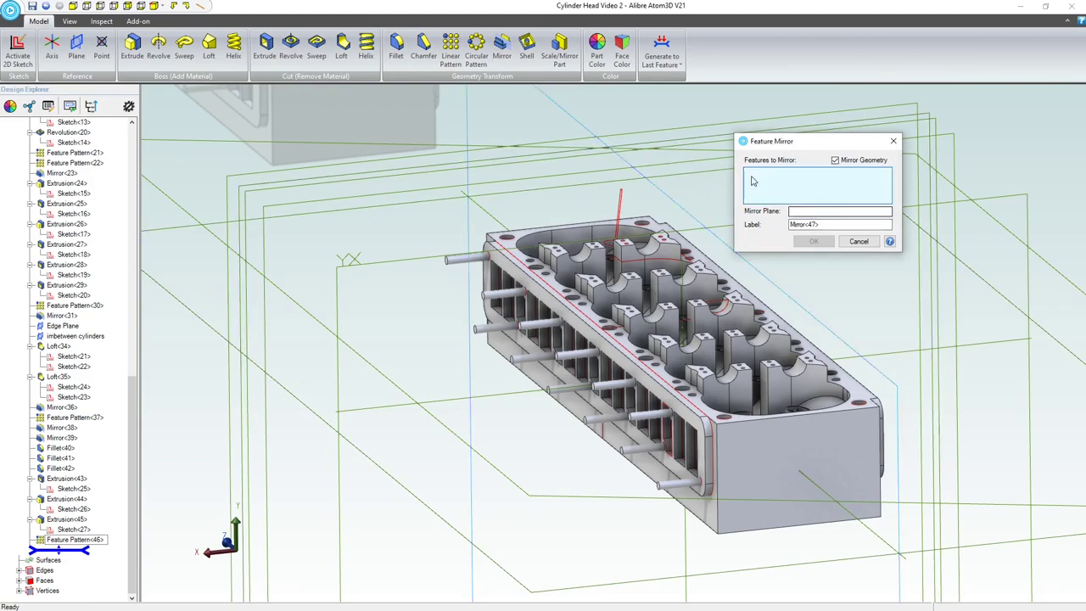
click(477, 261)
click(493, 291)
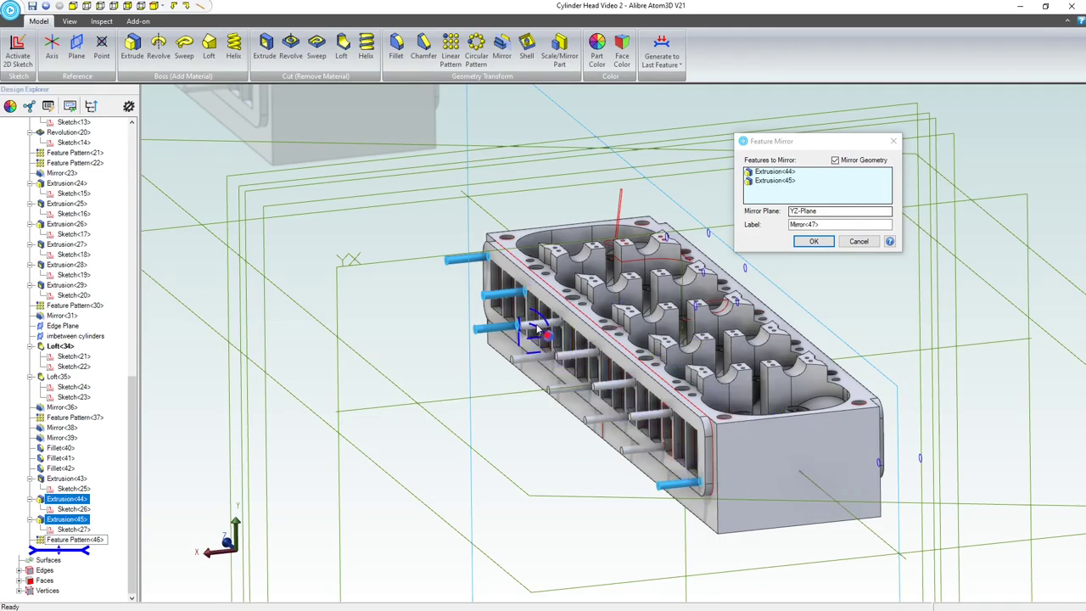
scroll(541, 330, up, 3)
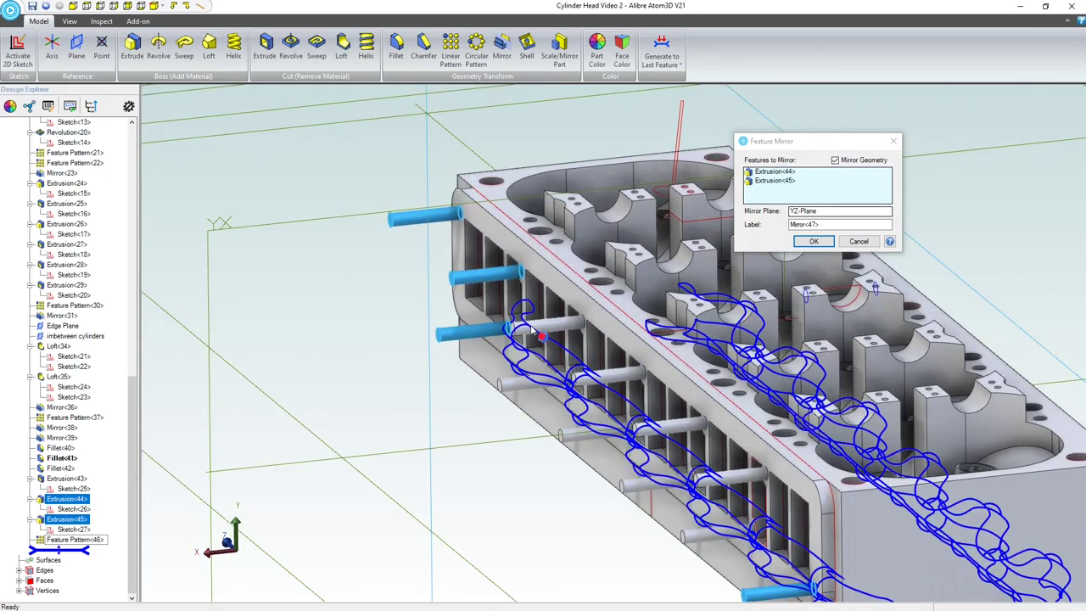
click(541, 330)
scroll(535, 334, down, 3)
middle_drag(535, 344, 645, 357)
click(813, 241)
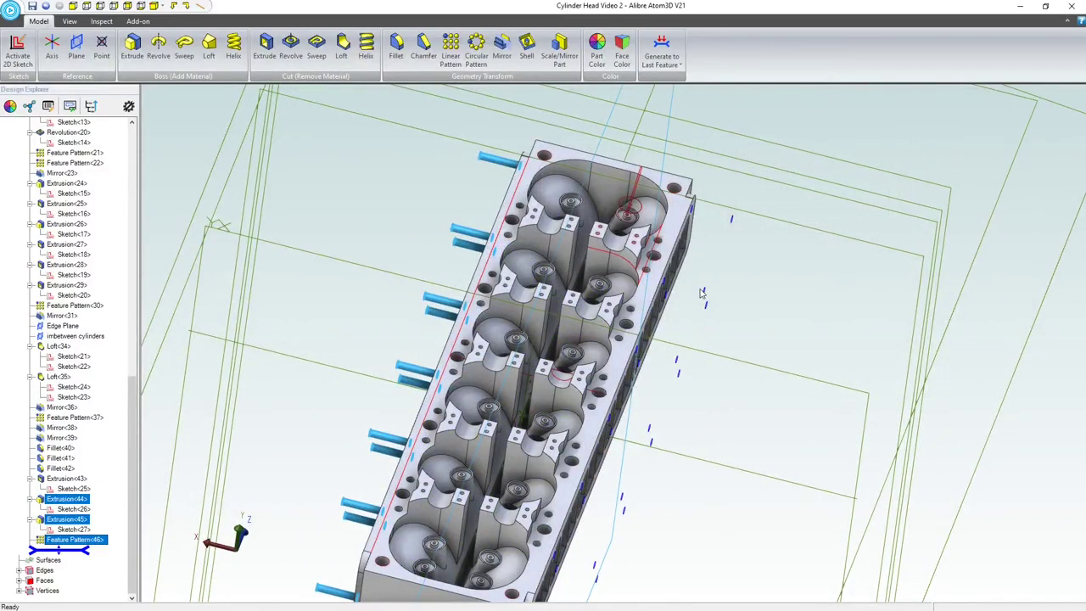
middle_drag(569, 293, 597, 280)
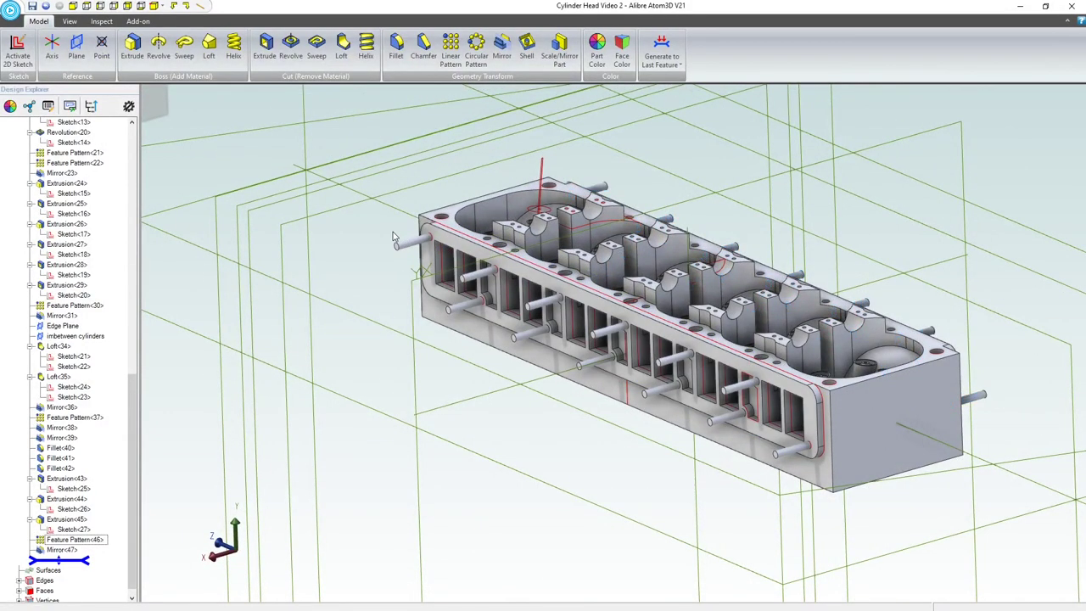
Step: Try to chamfer the outer end edge of the upper +Z corner boss with an equal distance of .250 in
scroll(480, 280, up, 5)
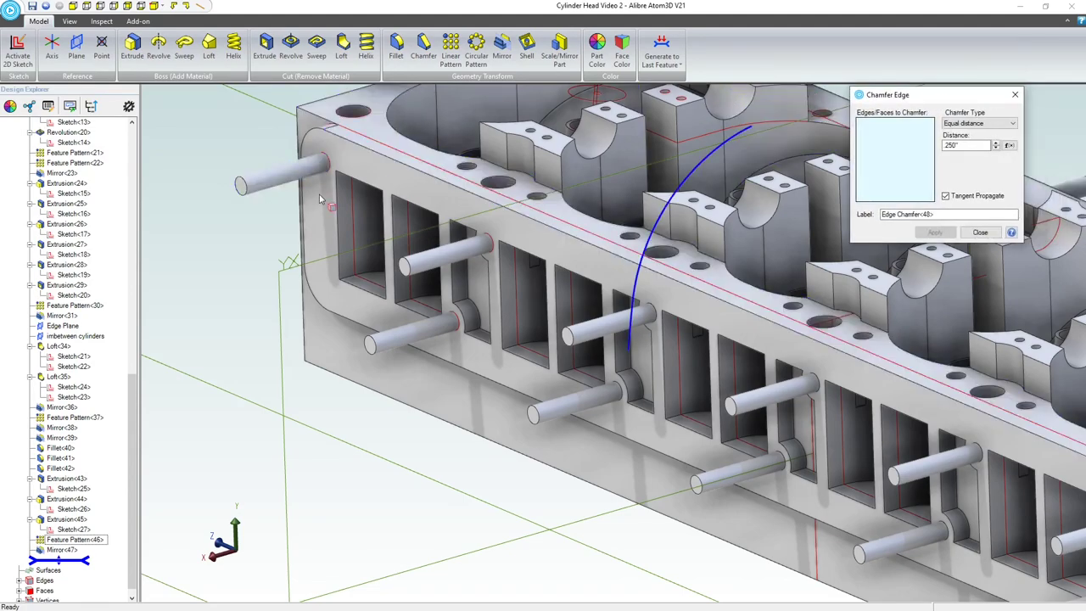
click(243, 186)
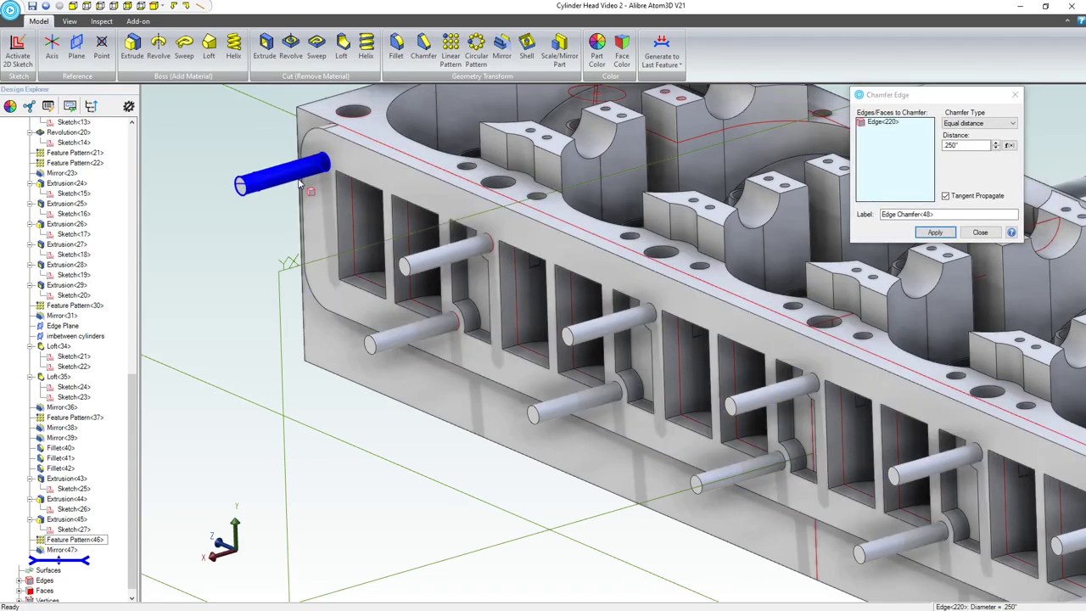
scroll(244, 185, up, 5)
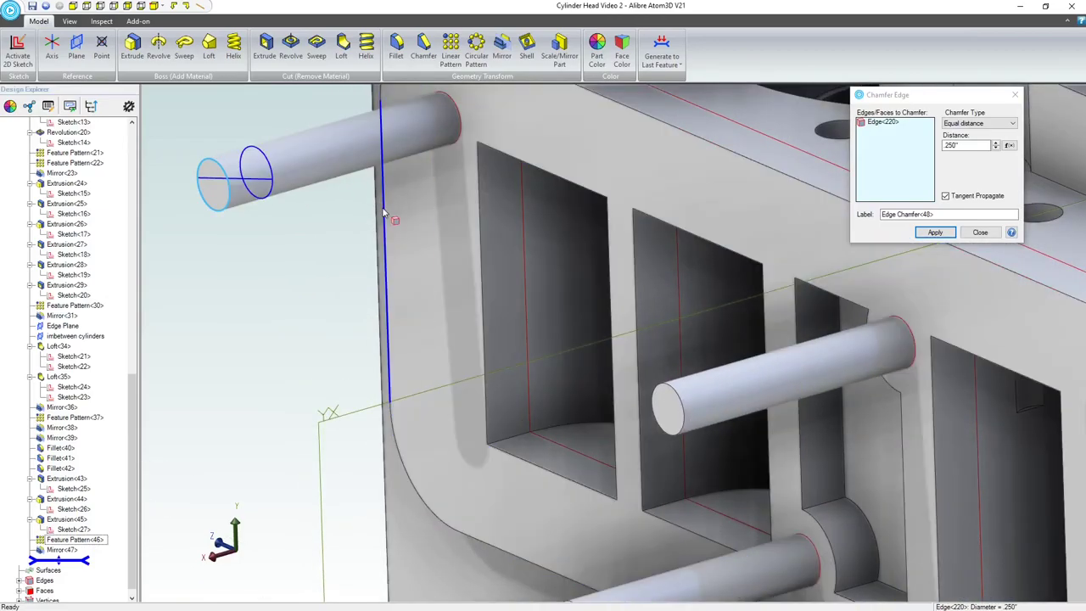
scroll(329, 208, down, 6)
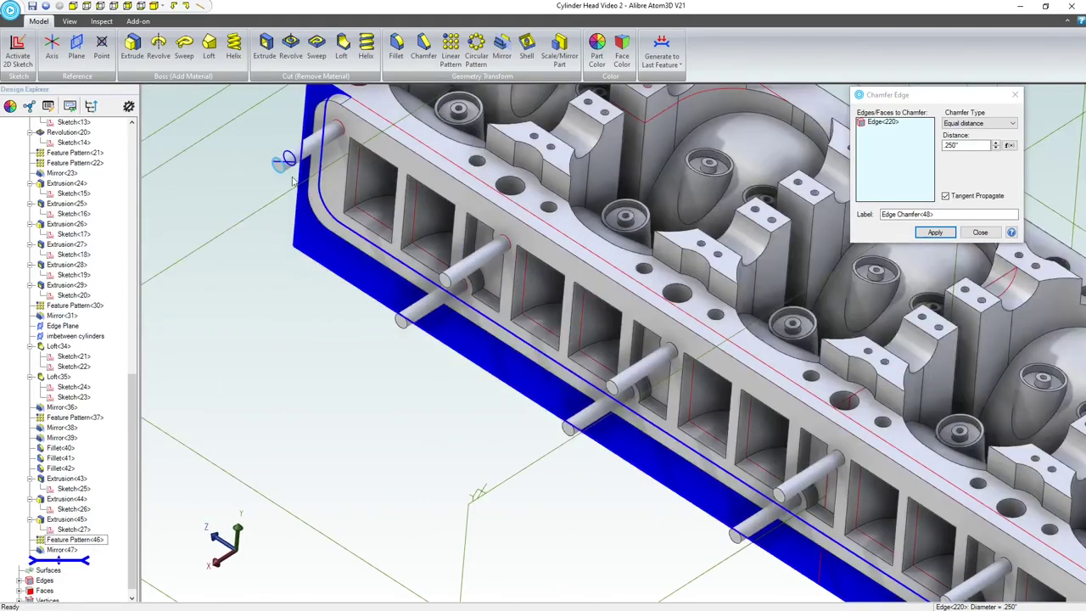
scroll(287, 155, up, 3)
click(935, 232)
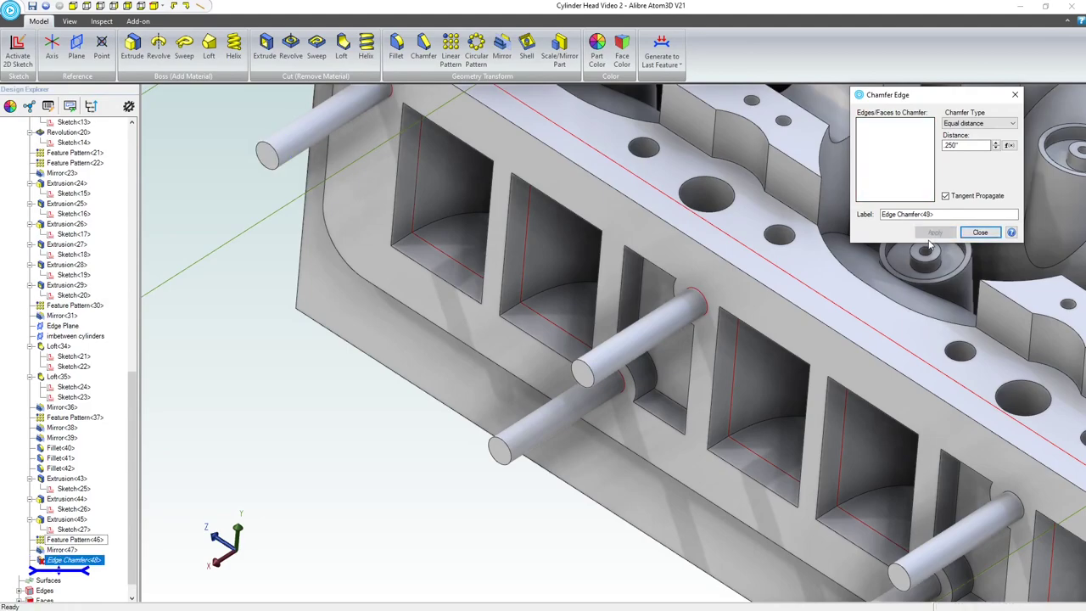
click(984, 233)
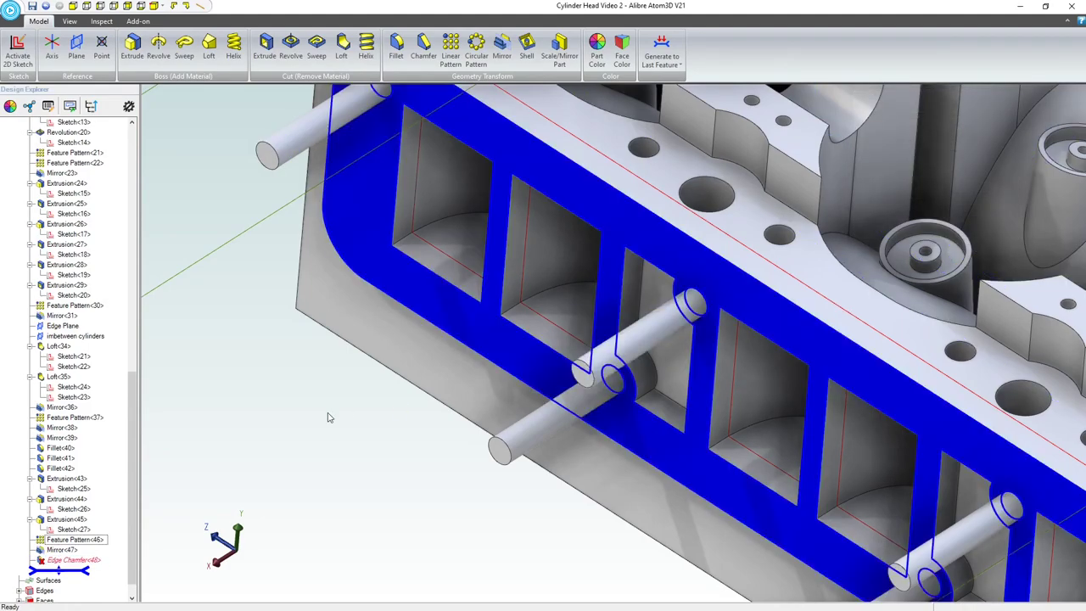
Step: Set the corner boss's edge chamfer distance to .05 in
right_click(100, 561)
click(127, 533)
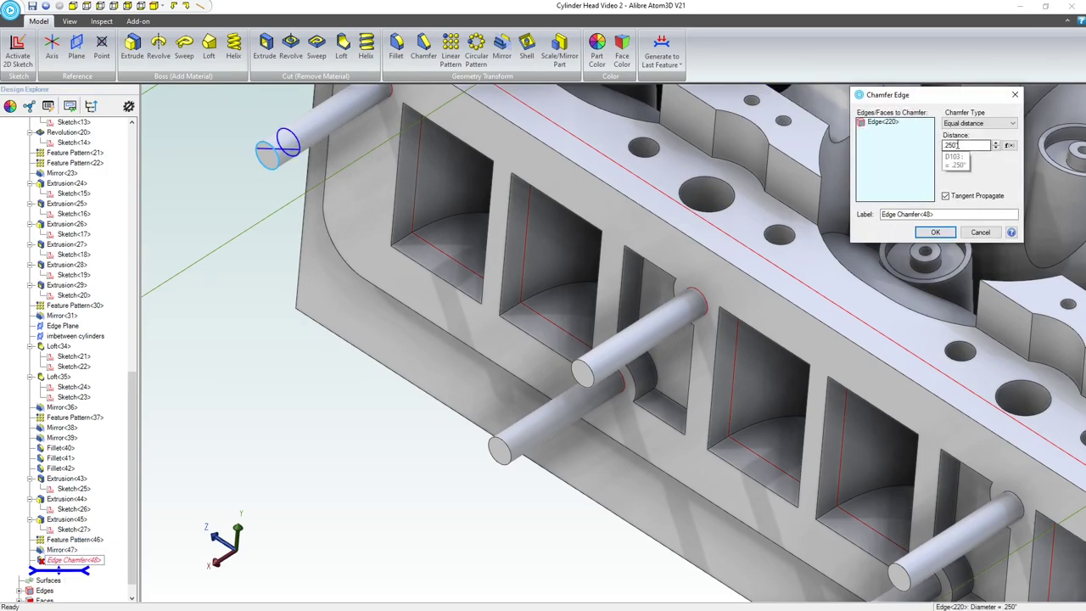
drag(957, 145, 944, 146)
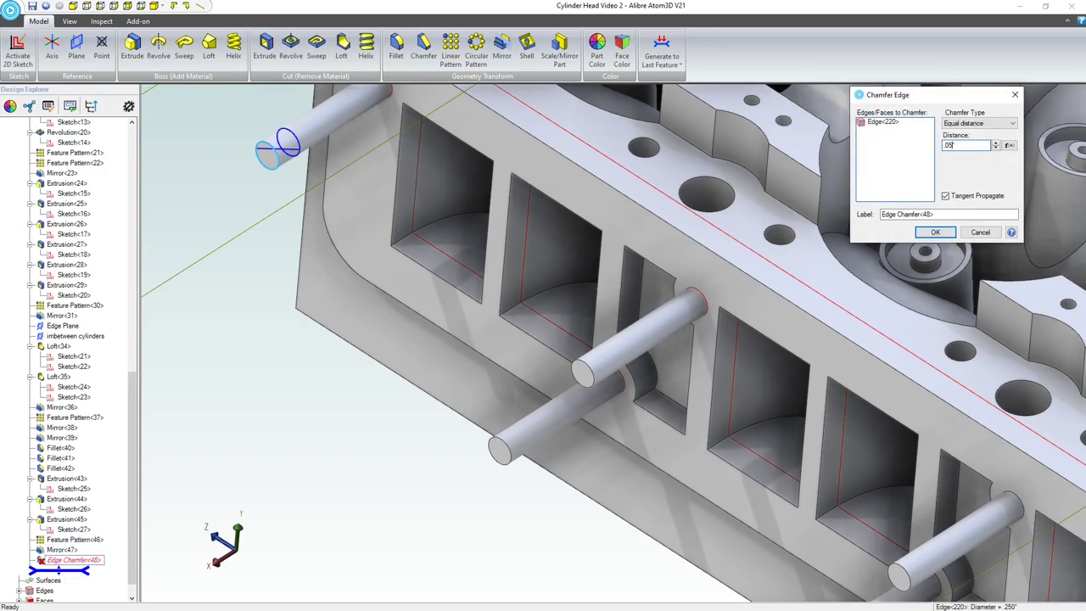
text(.05)
key(Return)
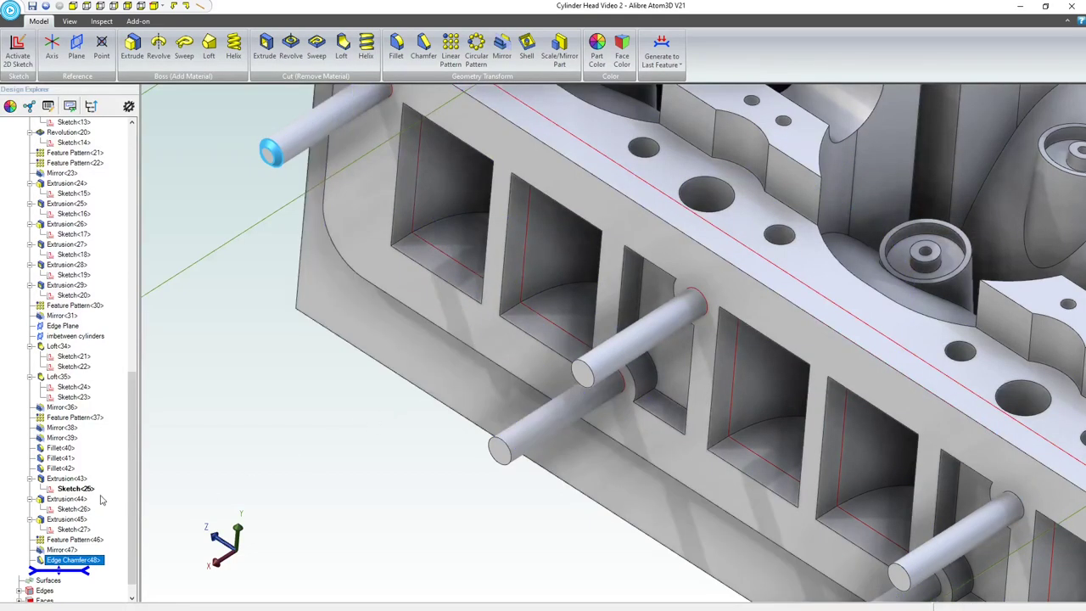
right_click(86, 569)
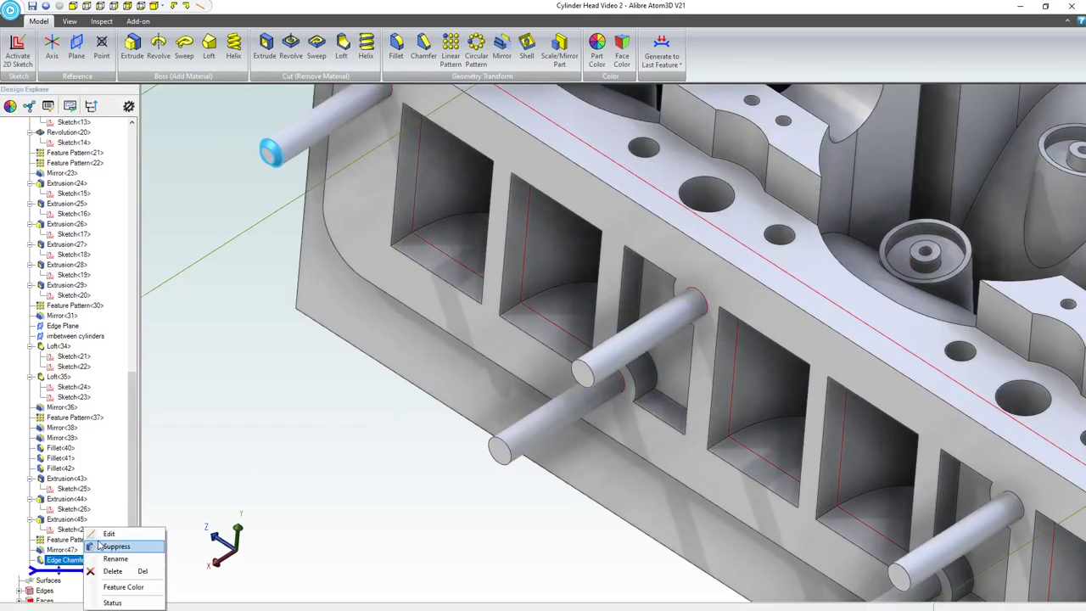
click(99, 544)
right_click(95, 561)
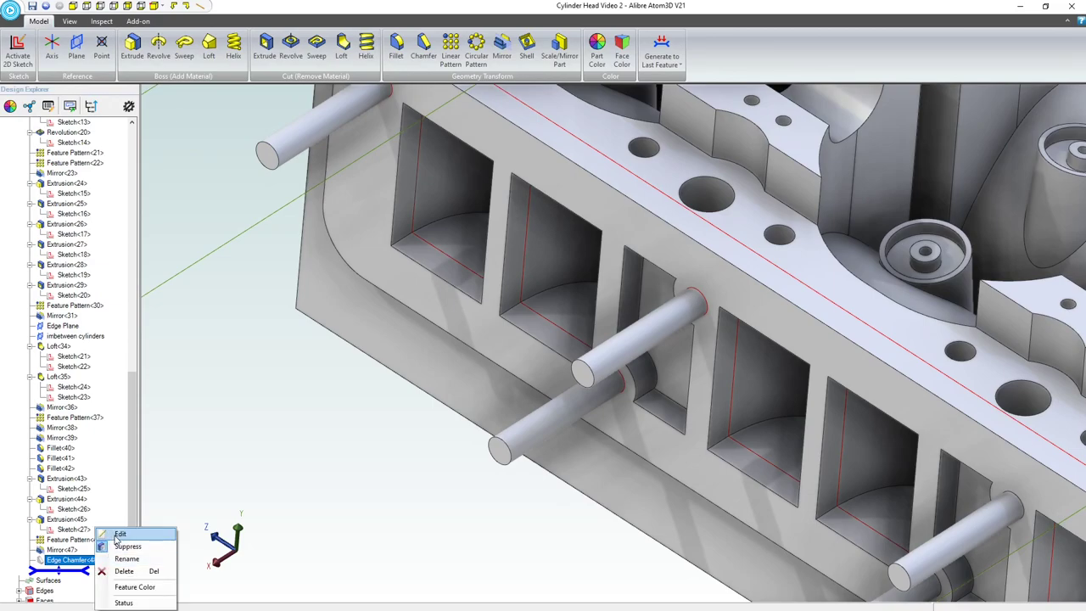
click(105, 547)
Step: Edit the edge chamfer and add the end faces of the first two notch boss pairs from the +Z end
right_click(86, 562)
click(114, 536)
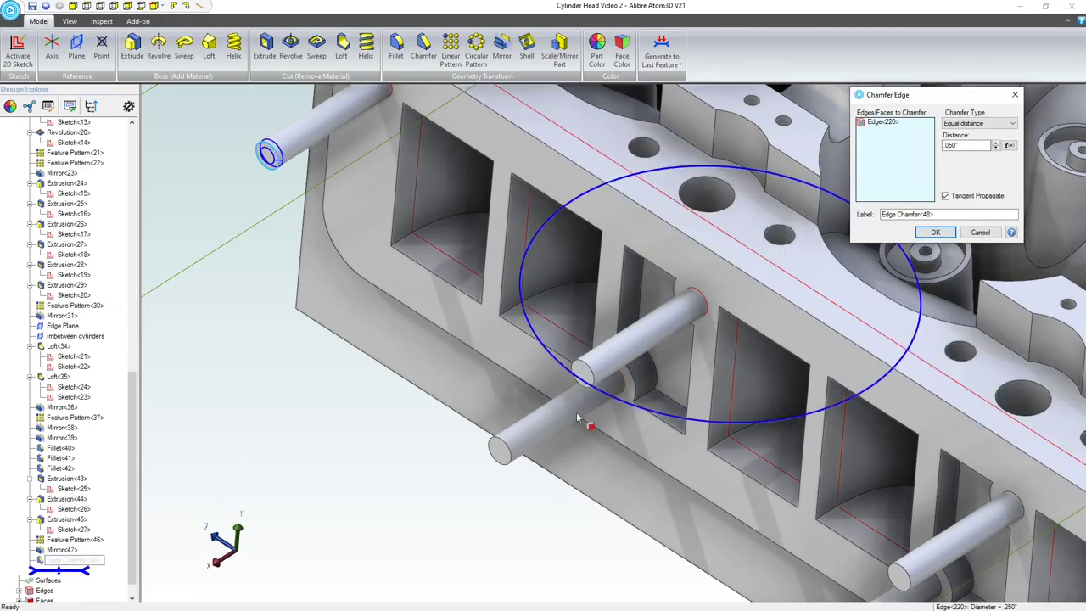
click(583, 379)
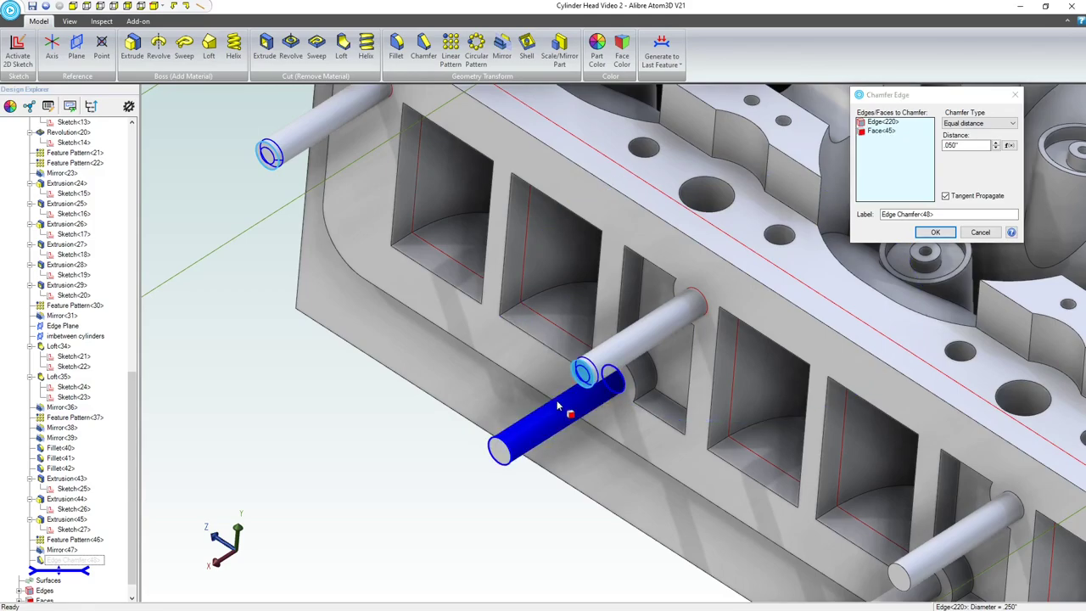
click(498, 456)
scroll(470, 448, down, 3)
scroll(759, 523, up, 5)
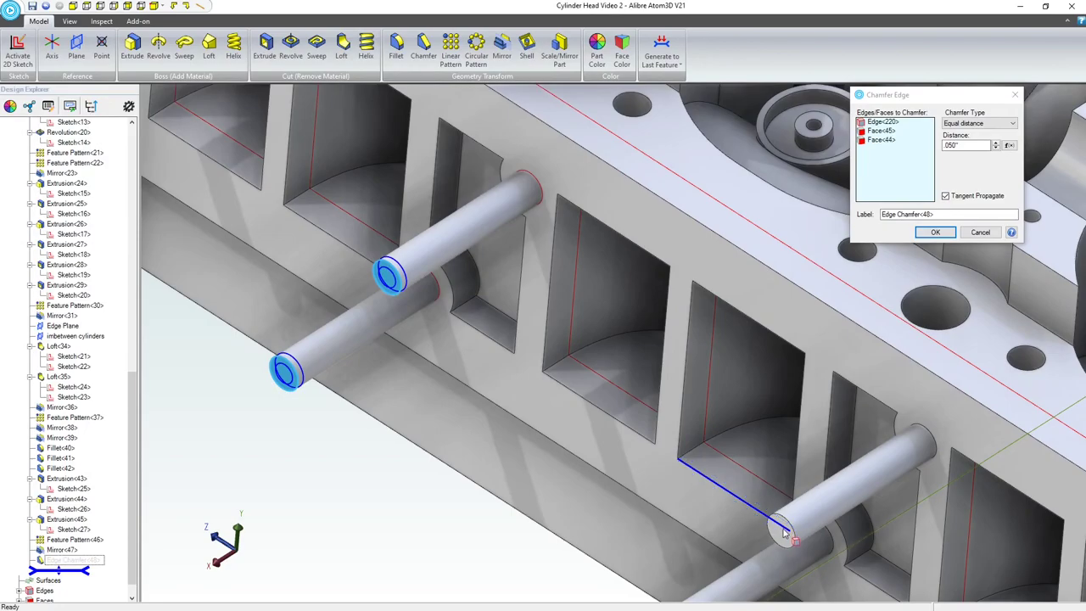
click(782, 537)
scroll(783, 537, down, 3)
scroll(722, 483, up, 4)
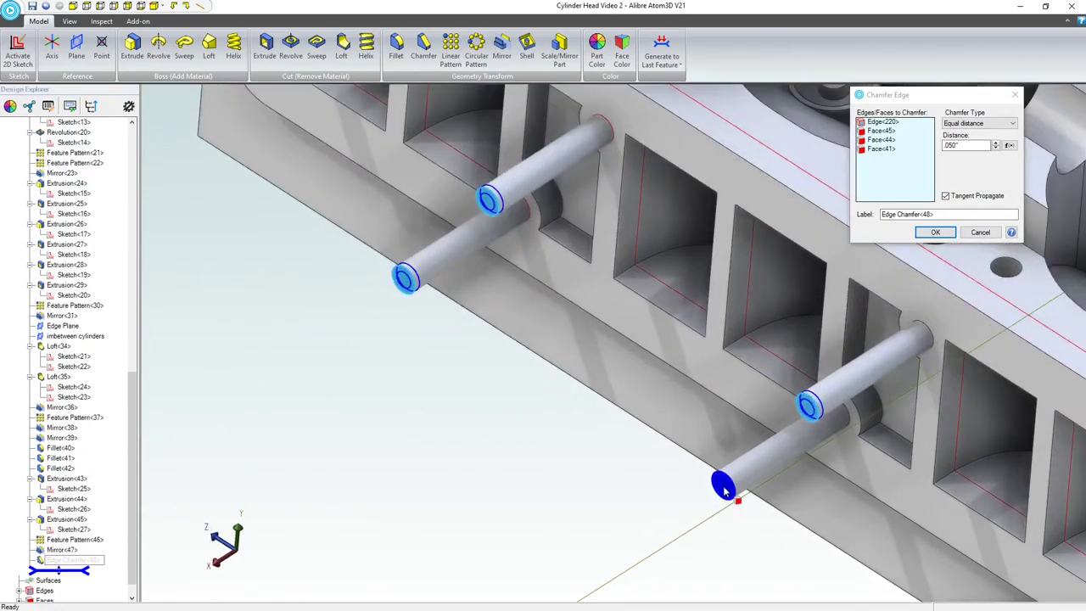
click(722, 484)
scroll(691, 483, down, 3)
scroll(778, 484, up, 3)
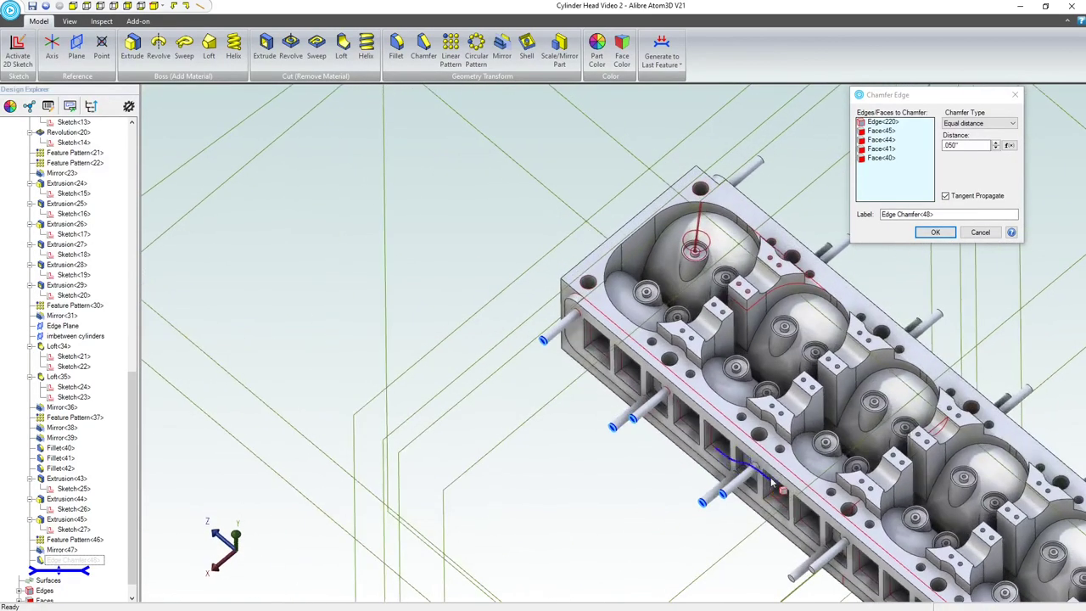
Step: Add the end faces of the remaining three notch boss pairs on the same side of the head to the chamfer
scroll(793, 542, up, 5)
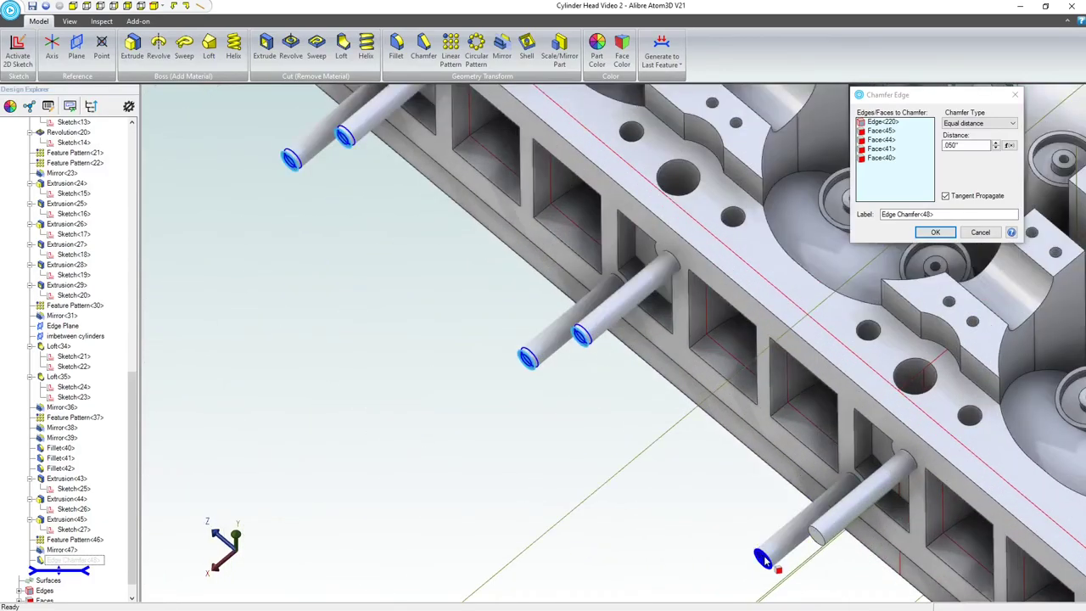
click(764, 558)
scroll(760, 487, down, 3)
scroll(815, 492, up, 5)
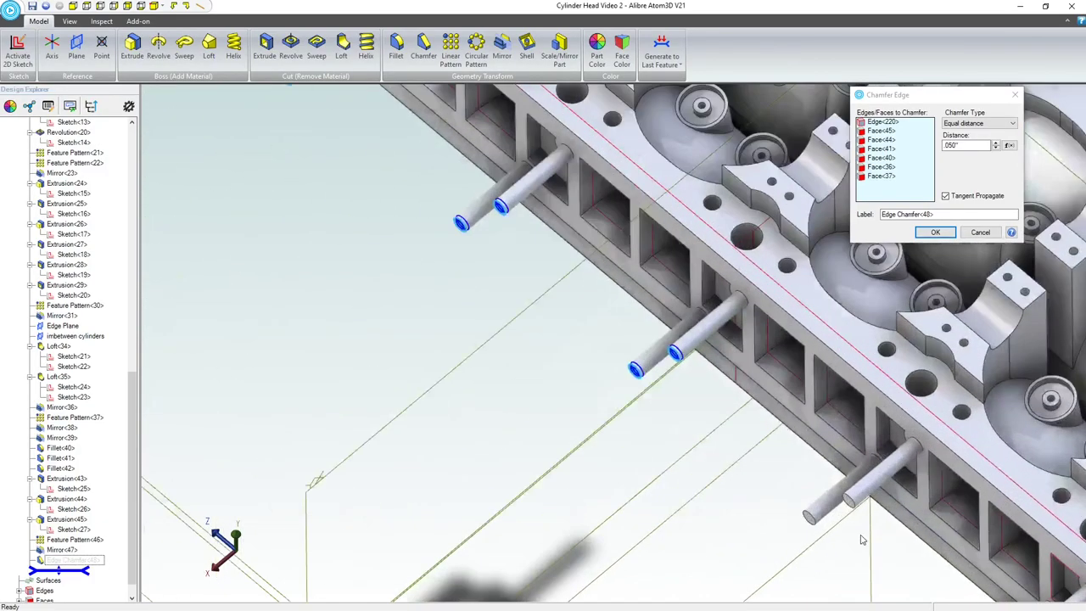
click(836, 471)
click(763, 504)
scroll(749, 344, down, 5)
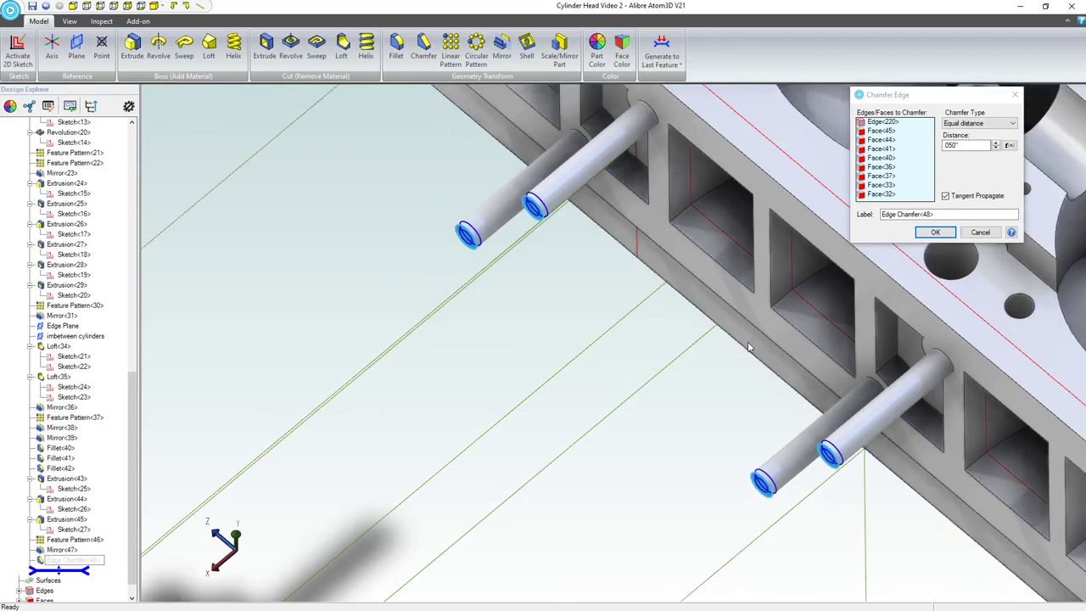
scroll(803, 424, up, 4)
click(889, 472)
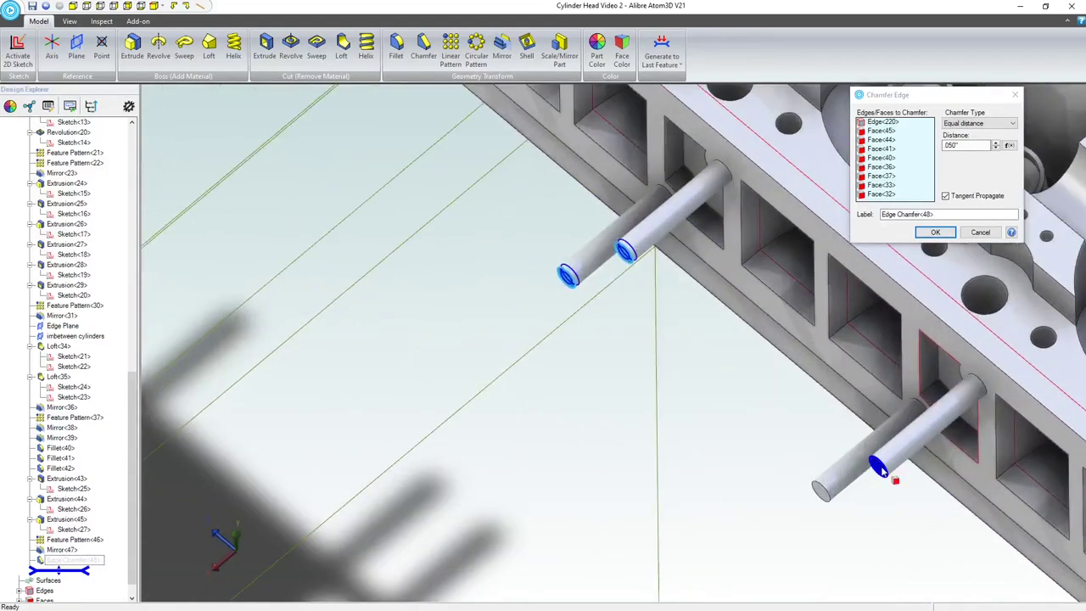
click(830, 499)
scroll(843, 467, down, 3)
scroll(842, 467, up, 4)
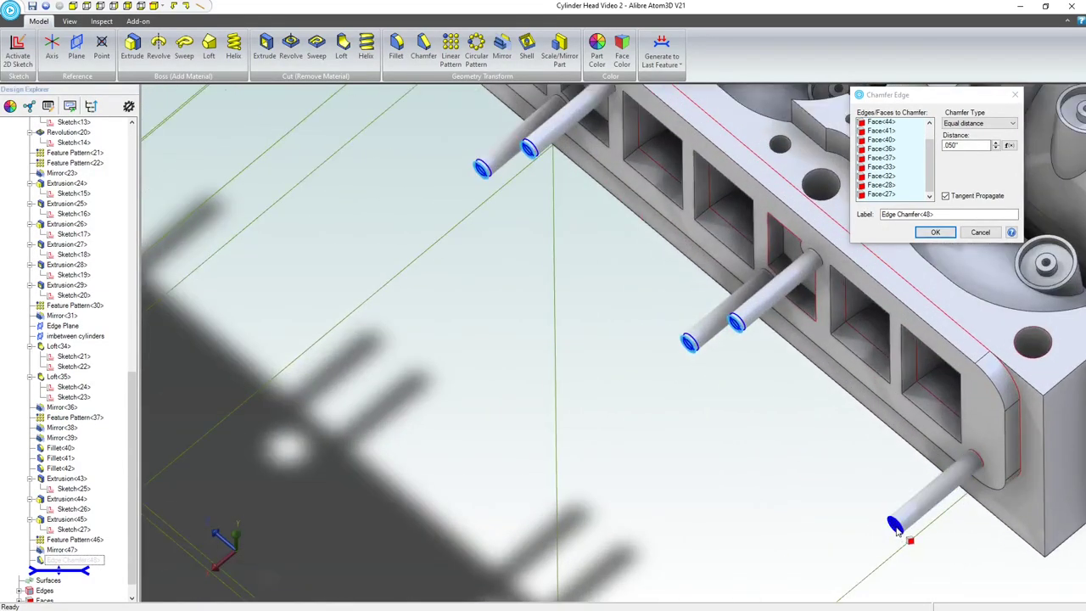
Step: Add the end faces of the first three notch boss pairs on the opposite side of the head to the edge chamfer
scroll(835, 416, down, 3)
middle_drag(810, 411, 242, 309)
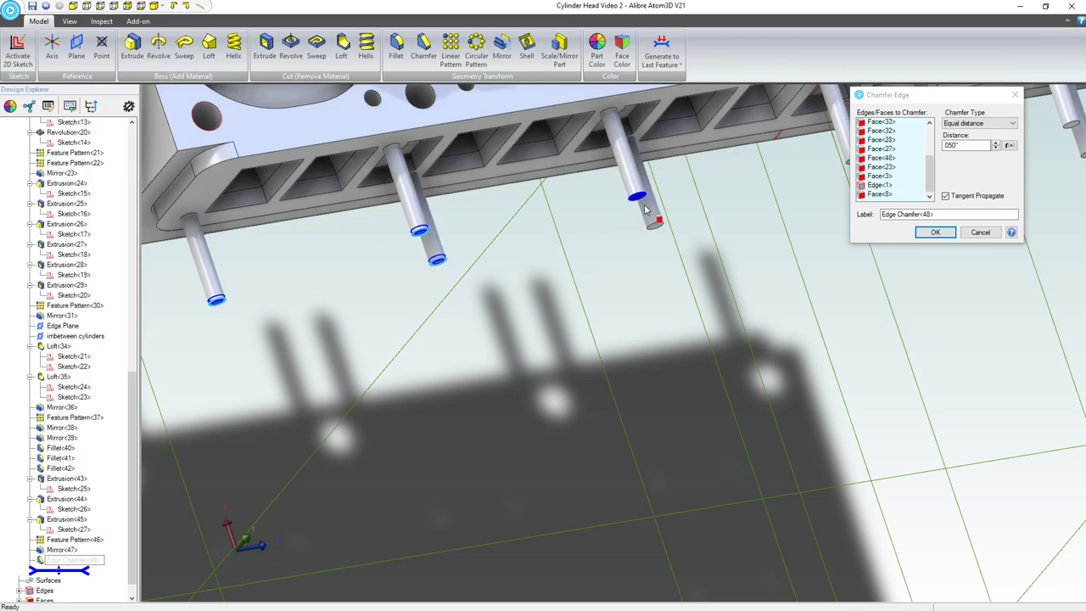
click(656, 229)
middle_drag(656, 229, 310, 324)
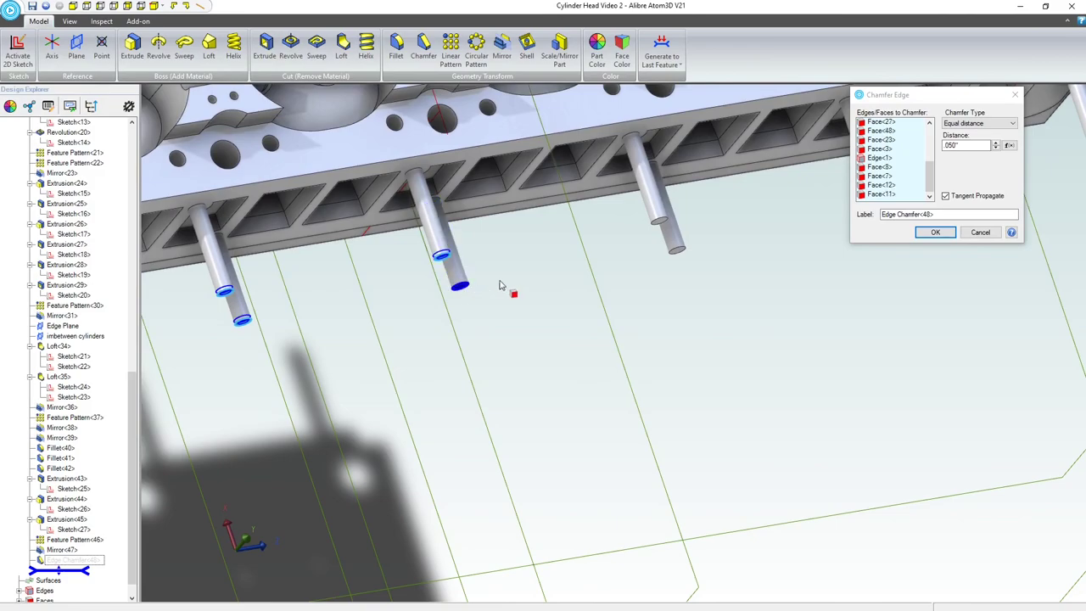
middle_drag(655, 246, 656, 245)
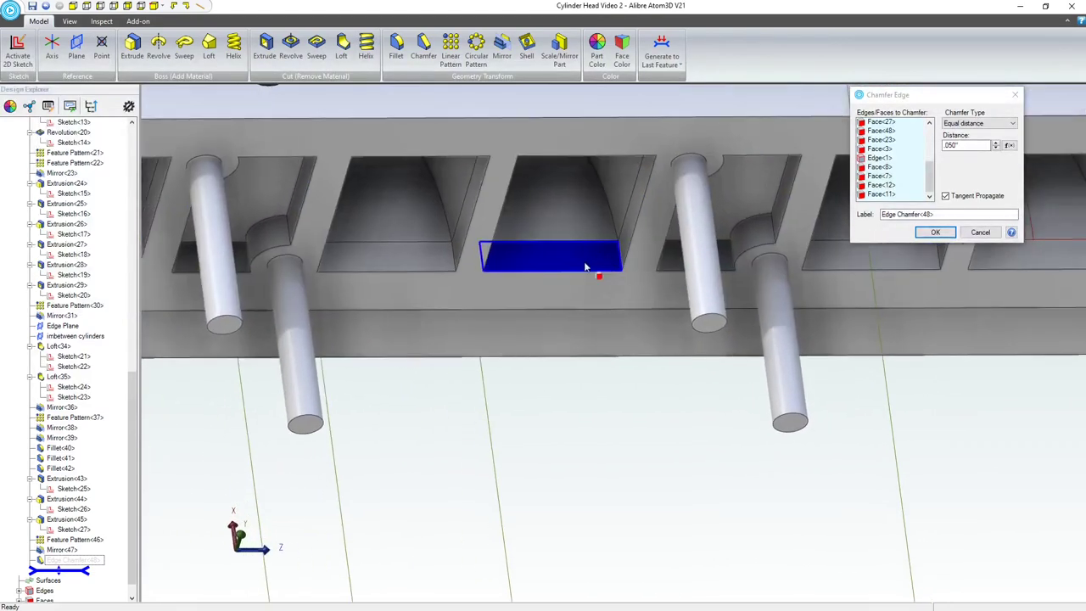
Step: Add the end faces of the last two boss pairs and the far corner boss on that side, and apply the chamfer
click(238, 316)
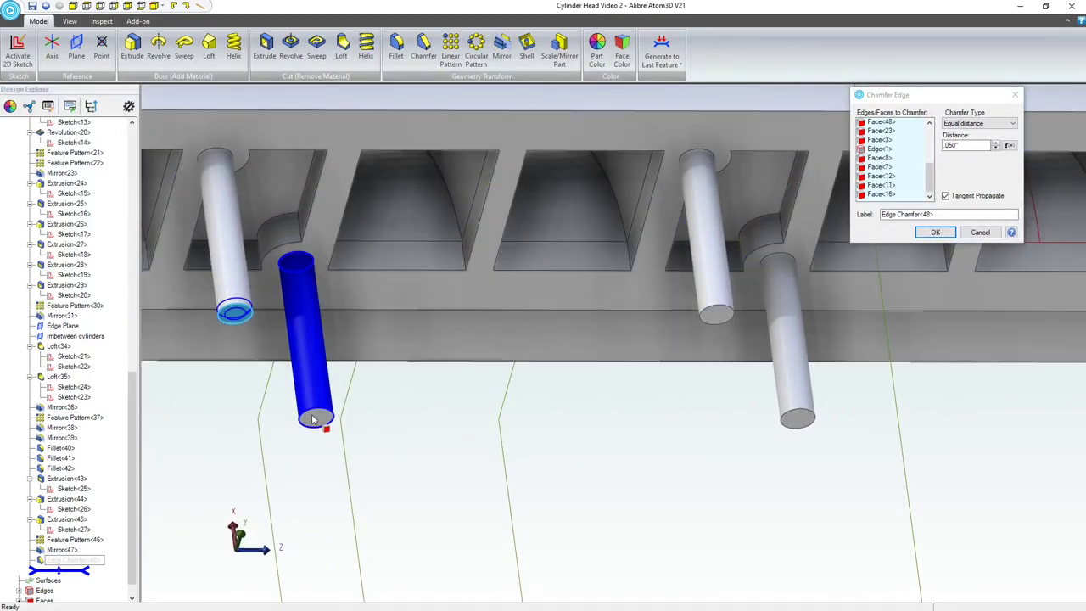
click(325, 422)
middle_drag(327, 425, 380, 399)
click(380, 398)
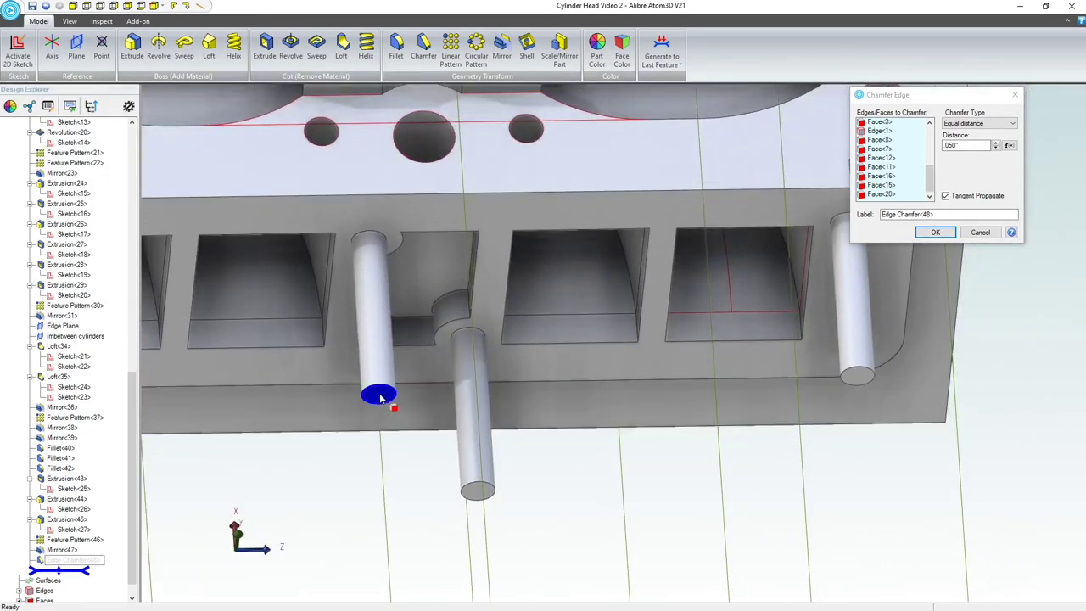
middle_drag(485, 492, 541, 454)
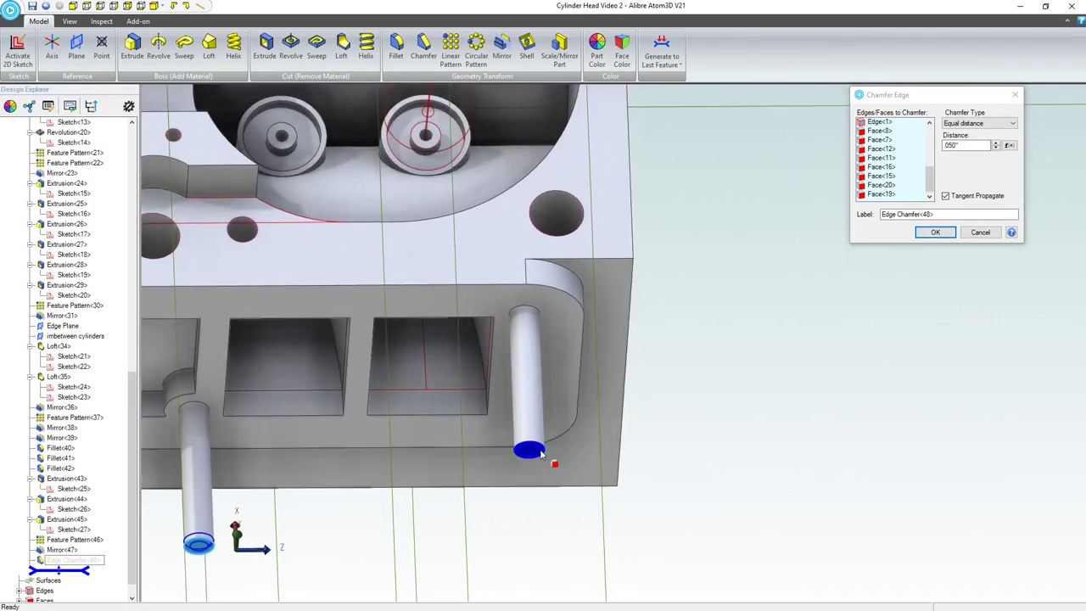
click(539, 454)
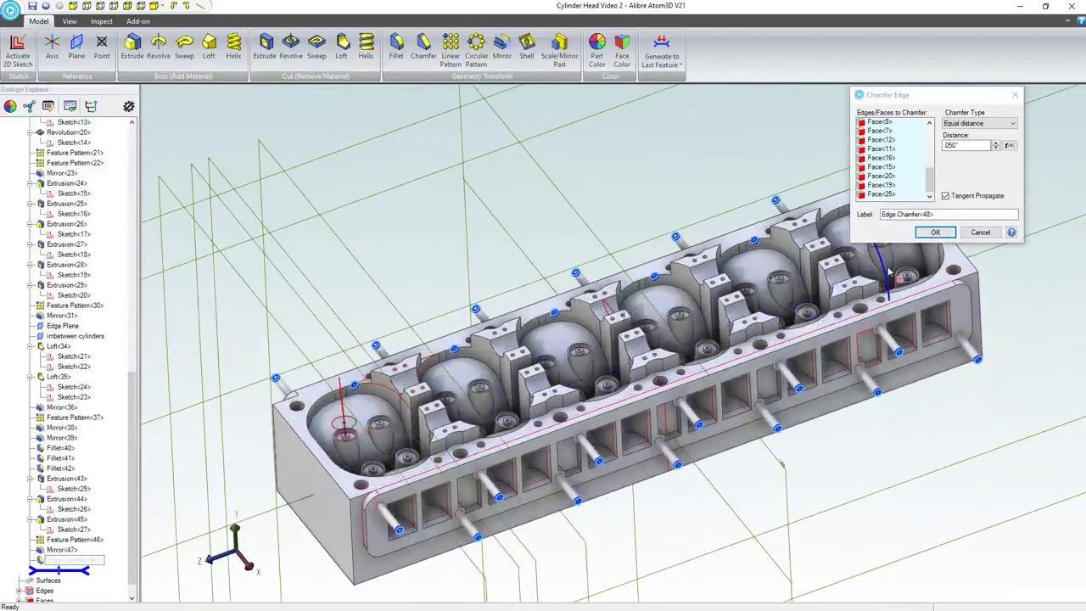
click(931, 233)
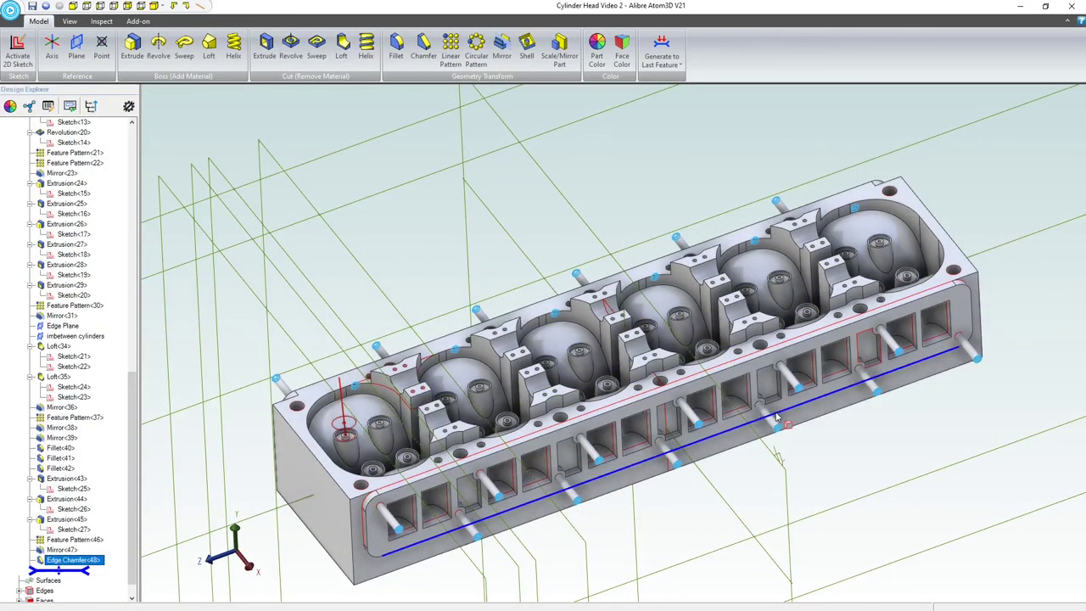
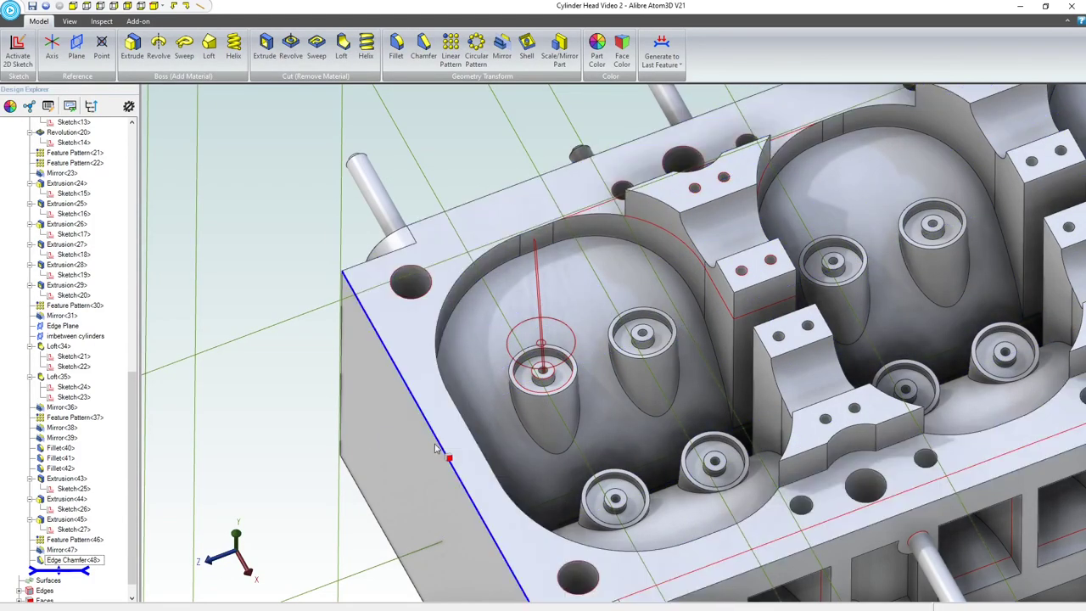
Step: Start a 2D sketch on the cylinder head's flat bottom face around the combustion chambers
scroll(406, 402, down, 6)
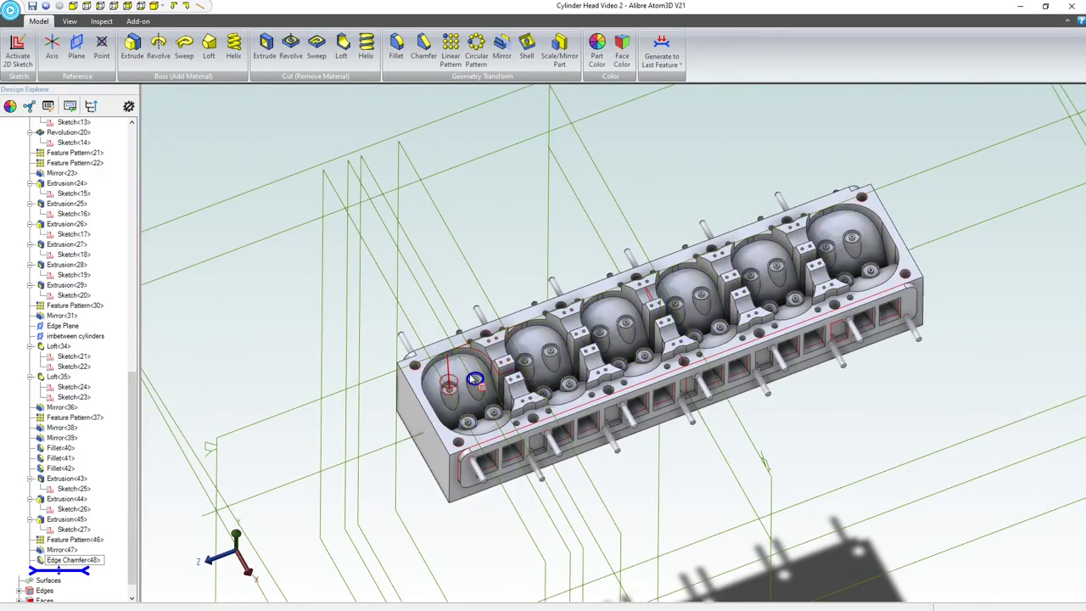
middle_drag(507, 387, 531, 263)
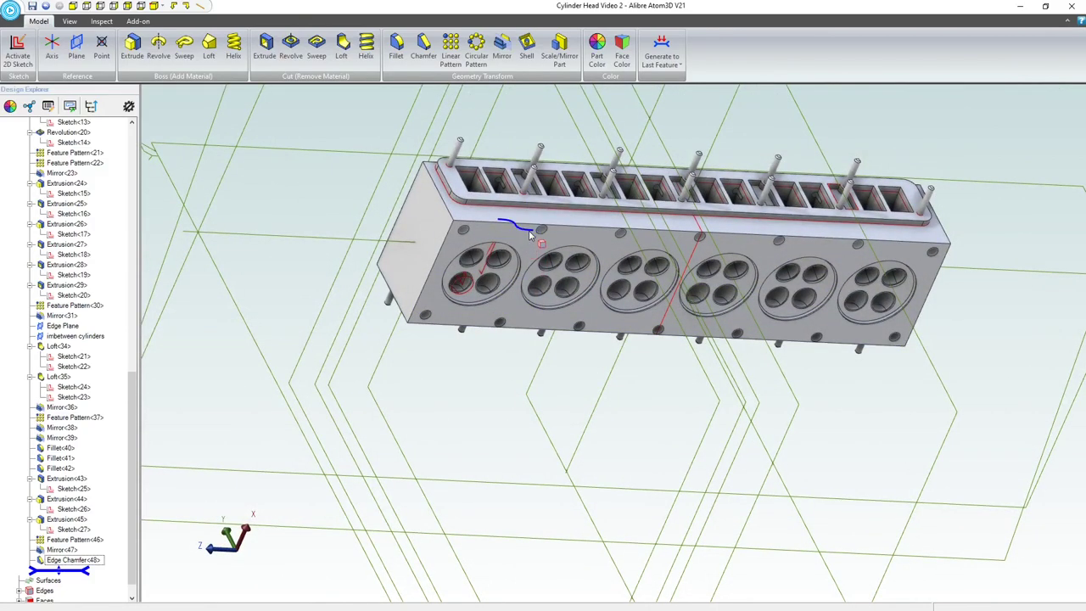
scroll(475, 311, up, 5)
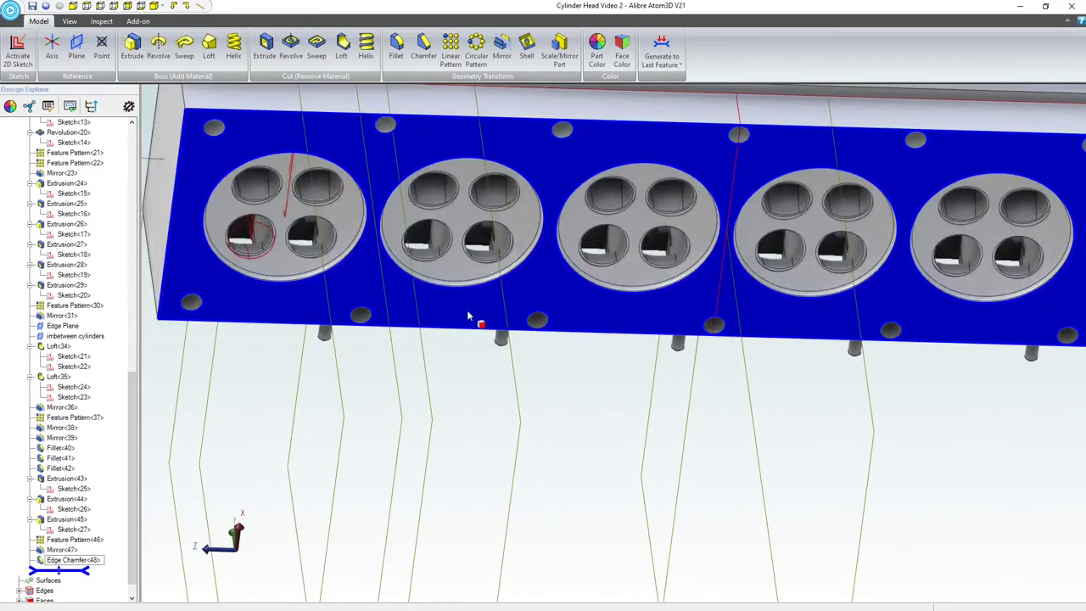
click(467, 316)
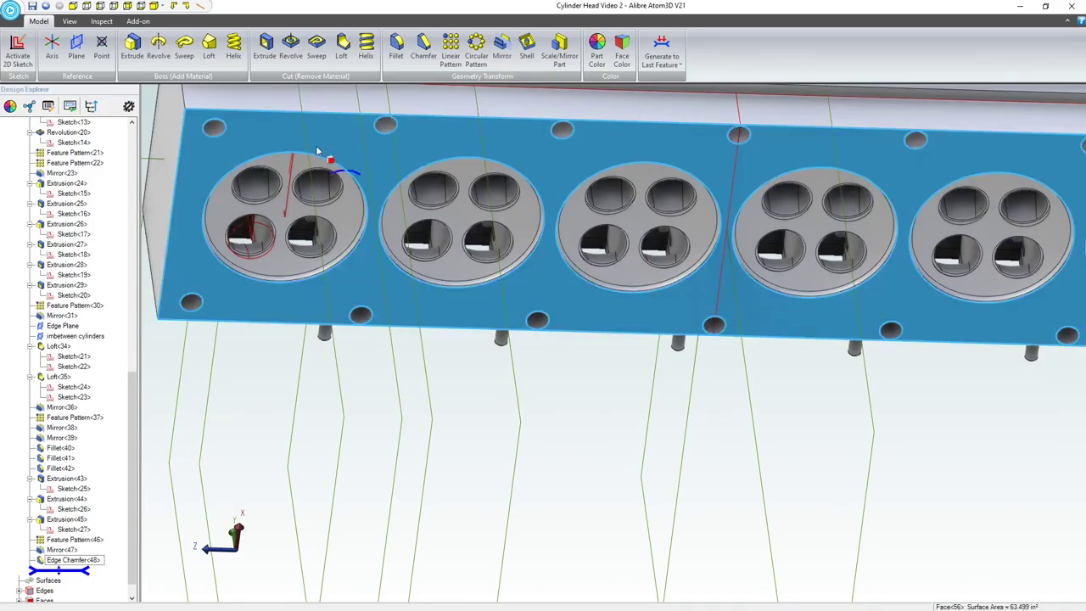
click(19, 51)
scroll(512, 384, up, 4)
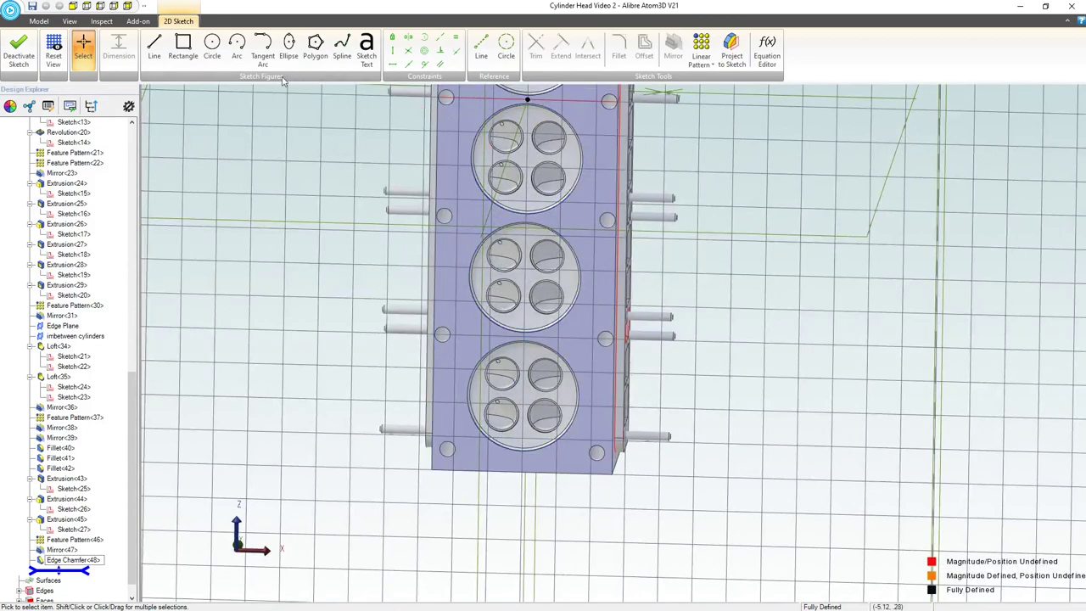
Step: Orient the sketch square to the bottom view and set the model display to Wireframe
click(85, 7)
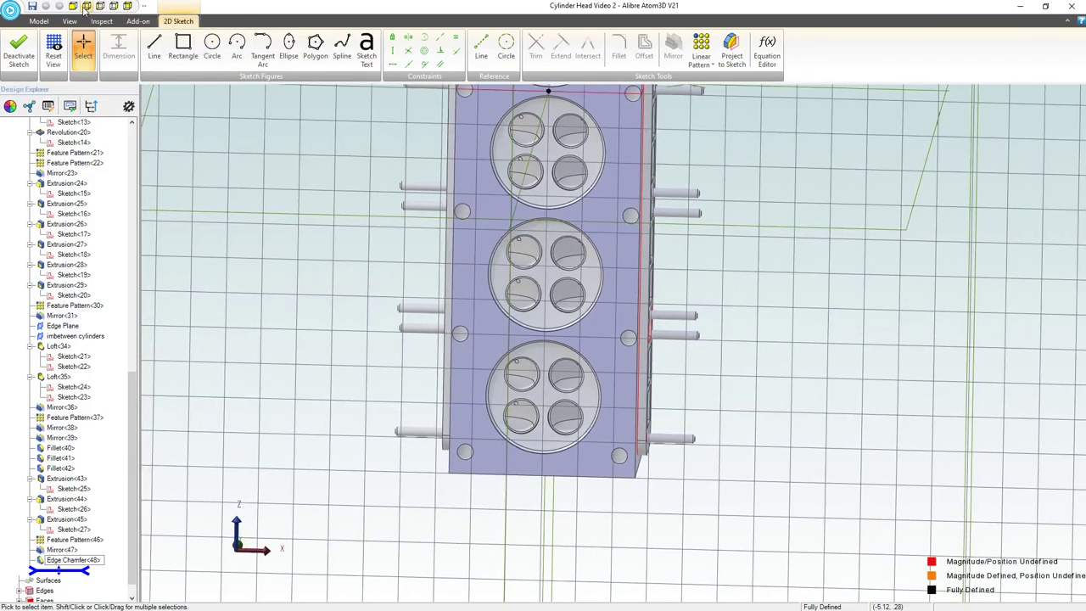
click(85, 9)
scroll(602, 406, down, 3)
scroll(612, 411, up, 7)
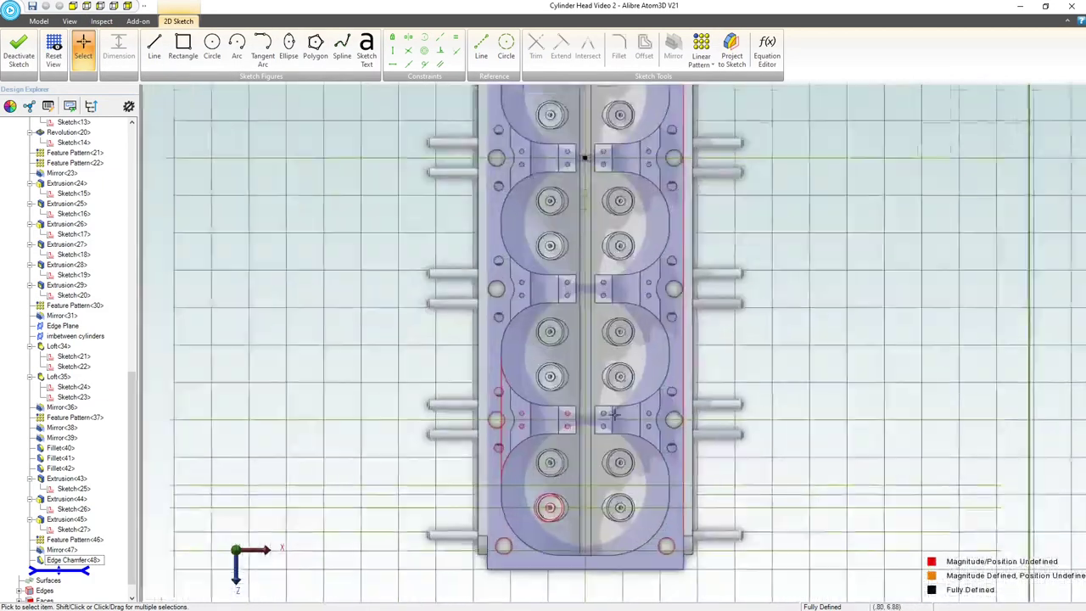
scroll(614, 413, up, 3)
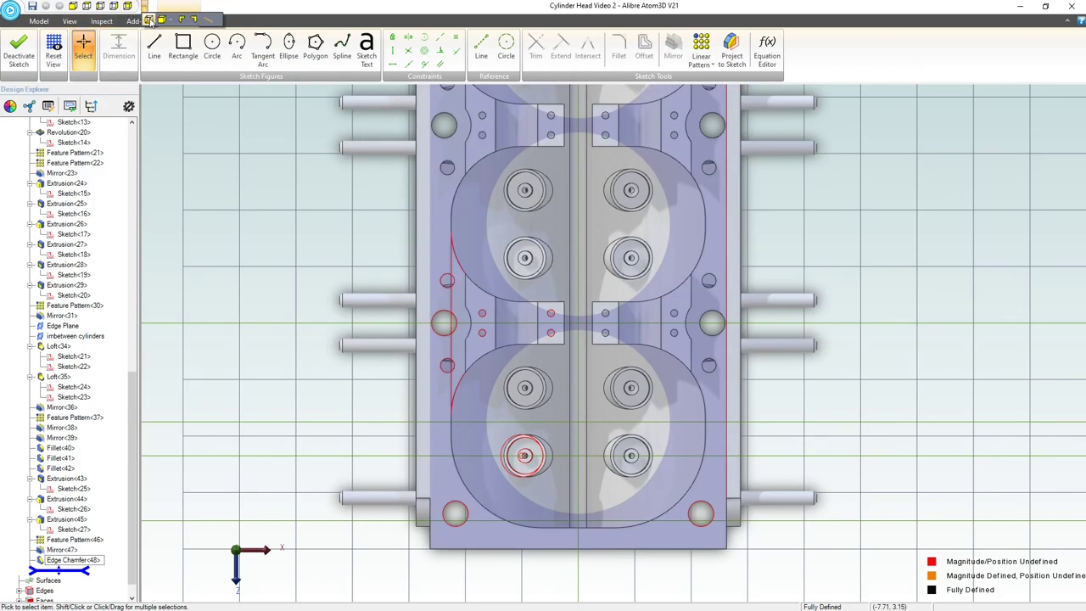
click(149, 20)
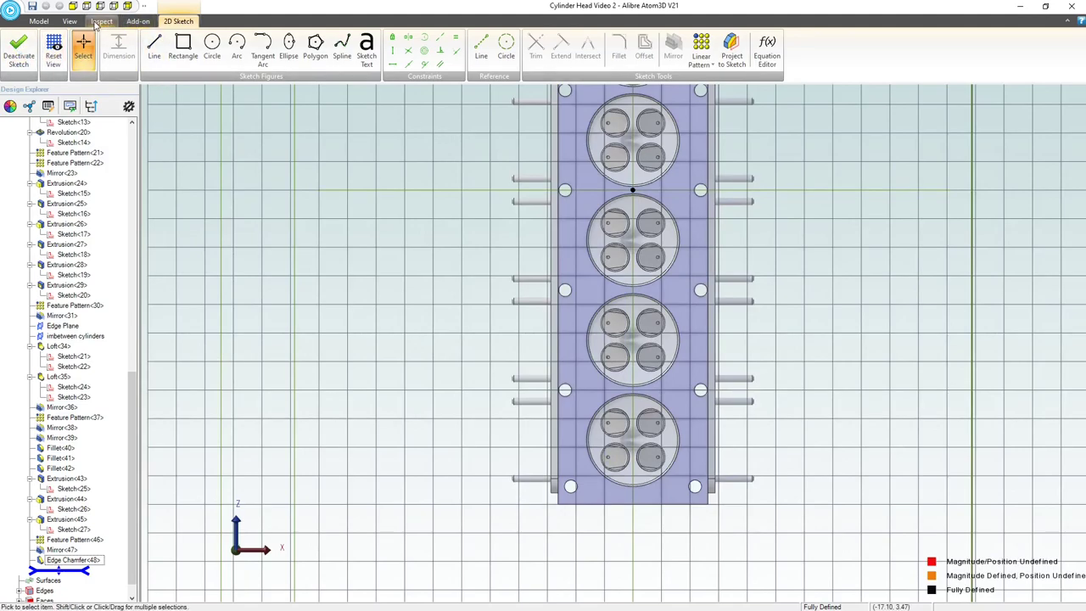
click(70, 21)
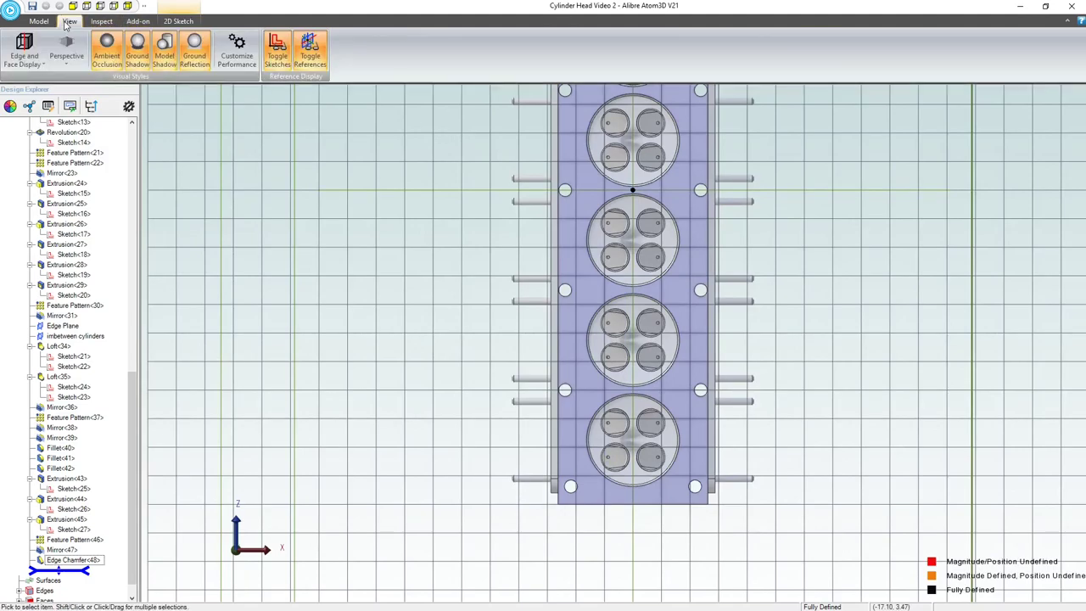
click(34, 61)
click(43, 80)
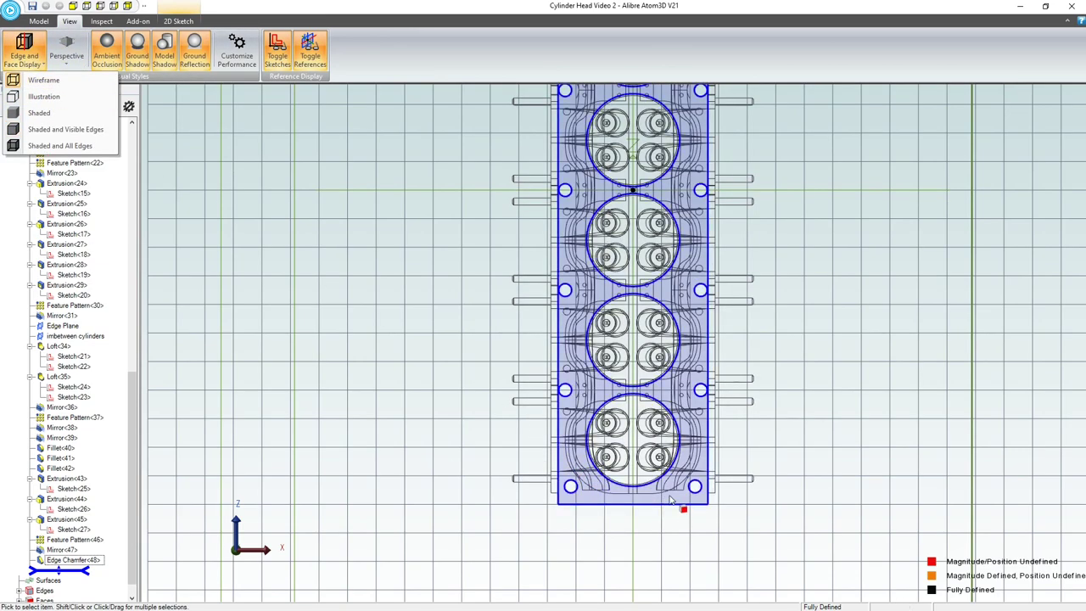
click(658, 524)
scroll(656, 526, up, 2)
scroll(679, 441, up, 5)
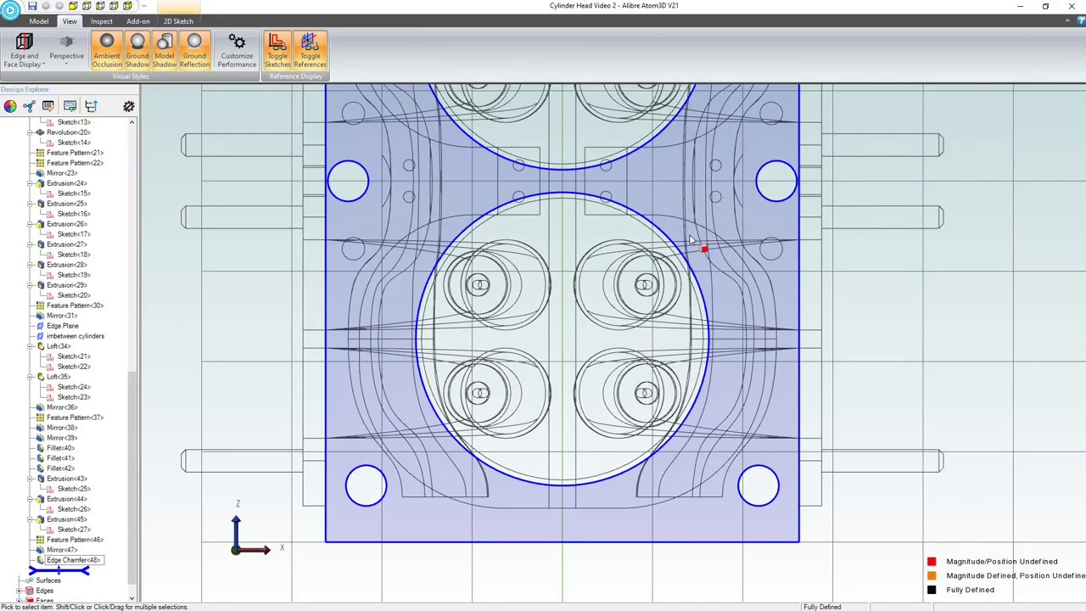
Step: Project the cylinder head's bottom face into the sketch as reference figures
click(37, 22)
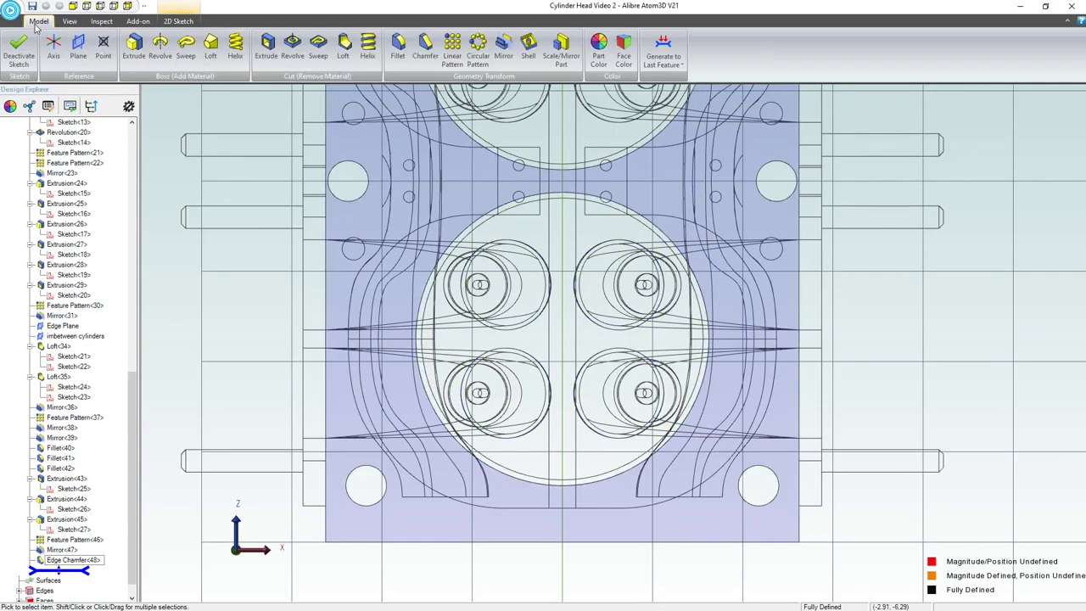
click(190, 21)
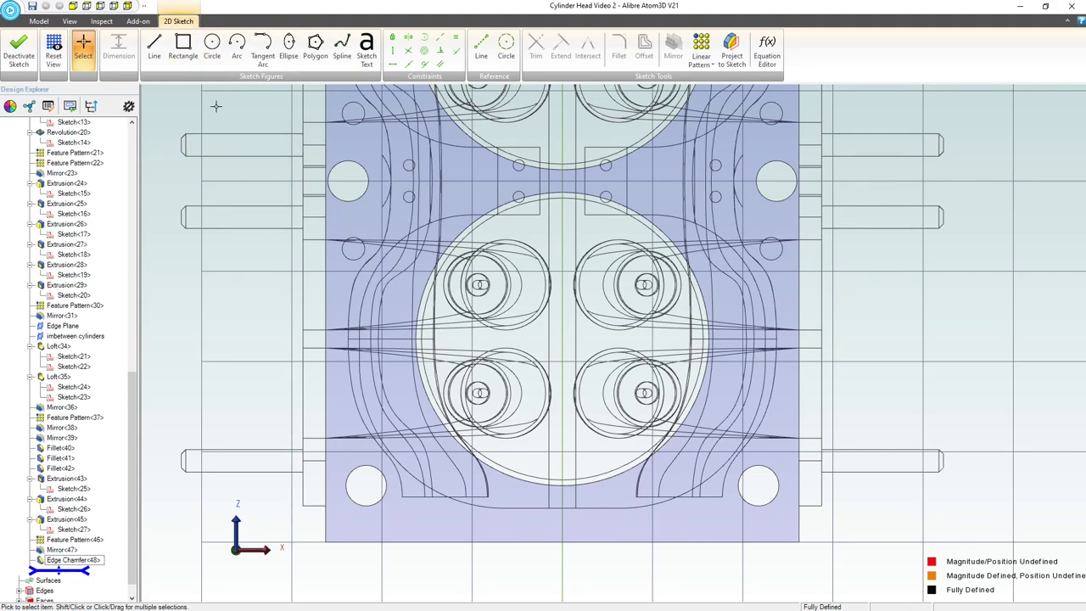
click(236, 44)
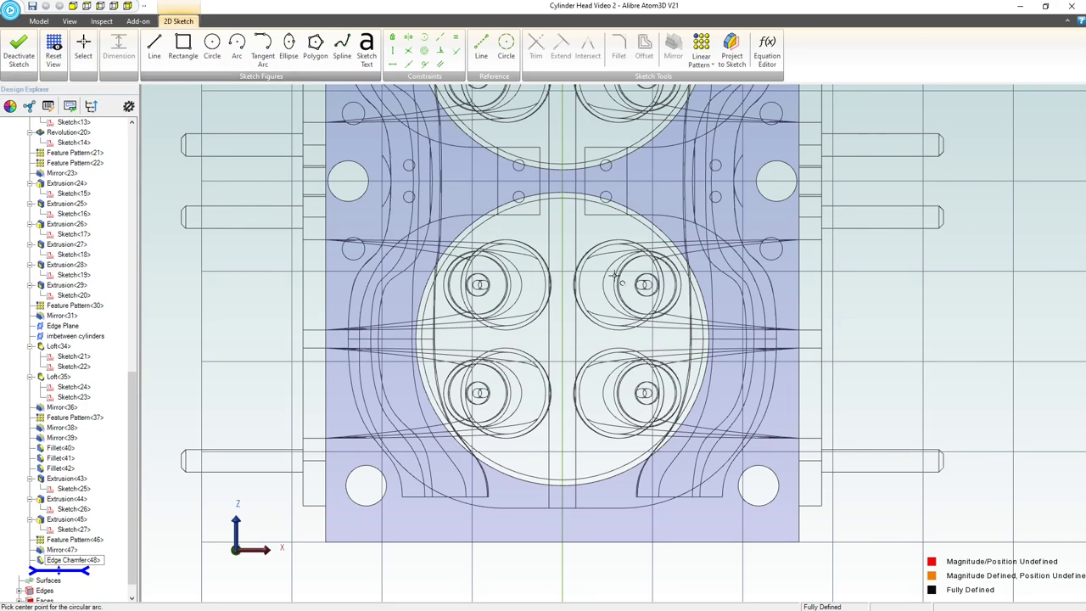
click(732, 51)
click(812, 180)
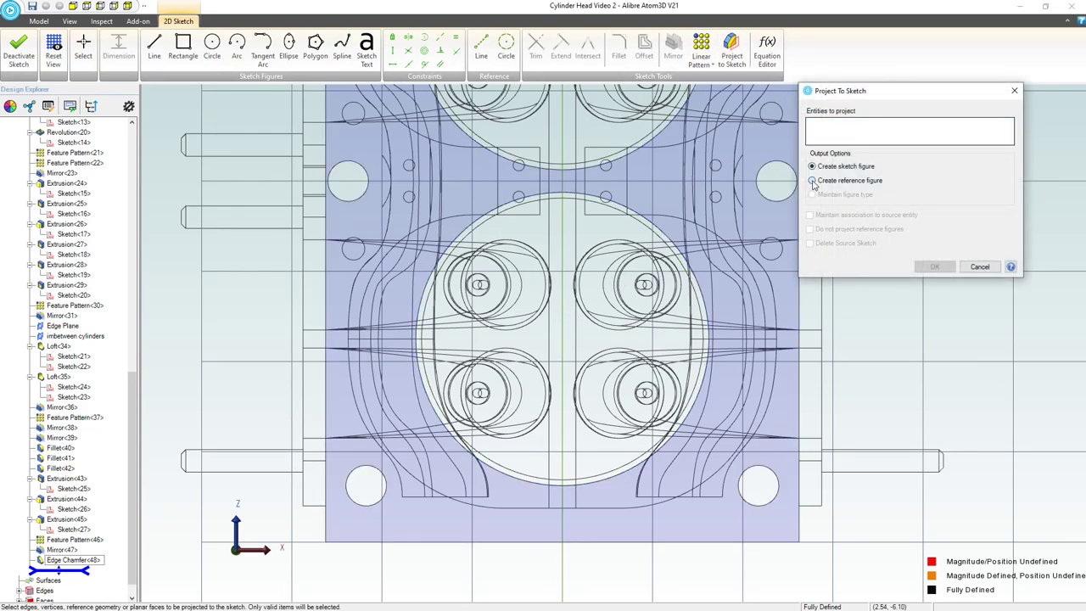
click(625, 208)
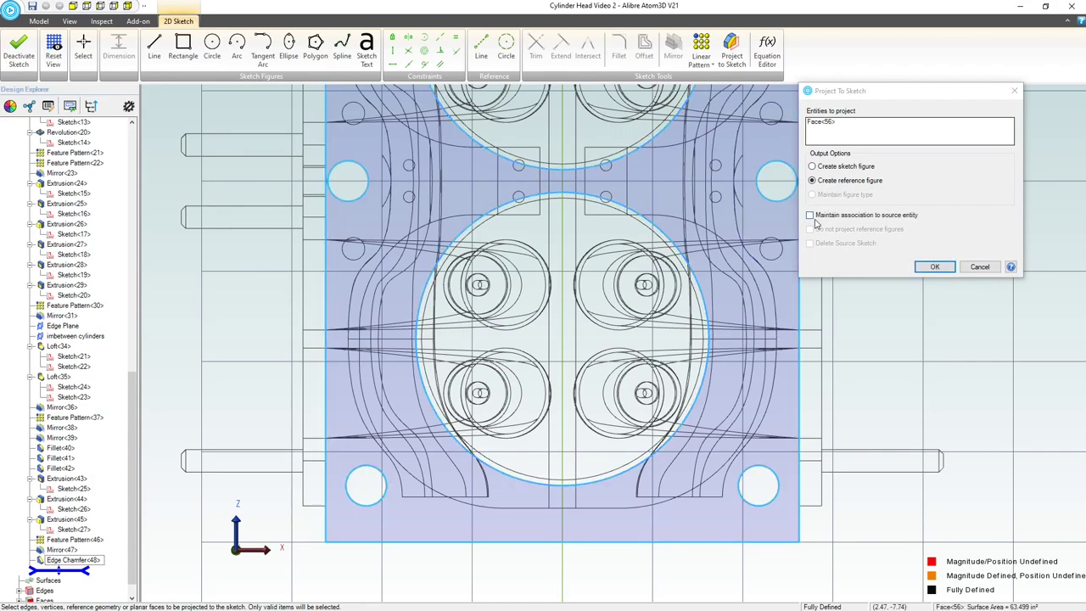
click(935, 266)
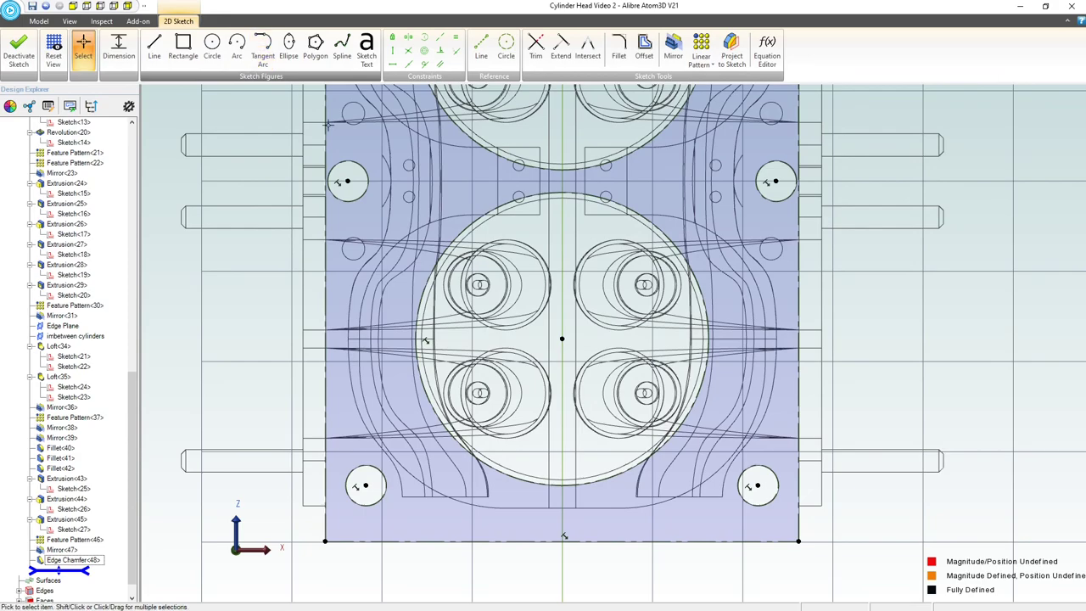
Step: Sketch an arc of about 1.8 in radius around the -Z end chamber's centre, just outside the chamber circle on the +X side
click(689, 259)
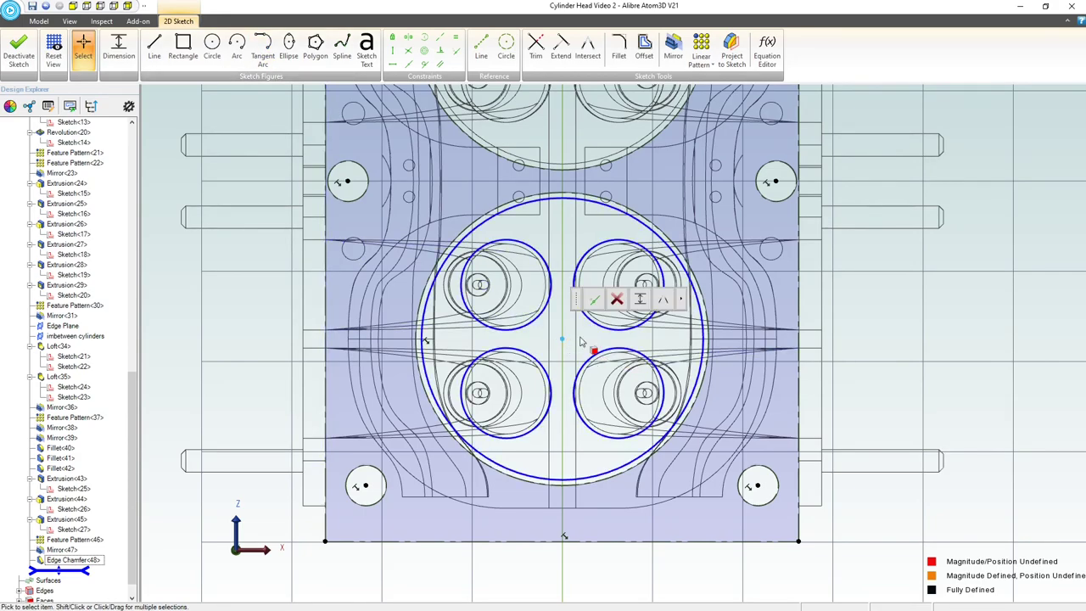
click(692, 246)
click(677, 238)
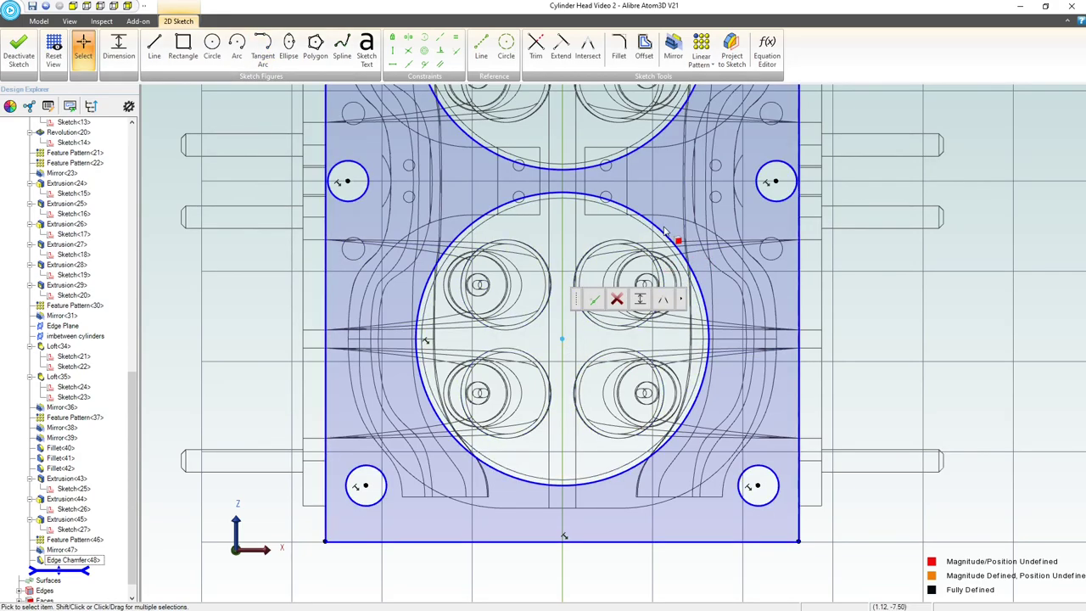
click(698, 187)
click(236, 47)
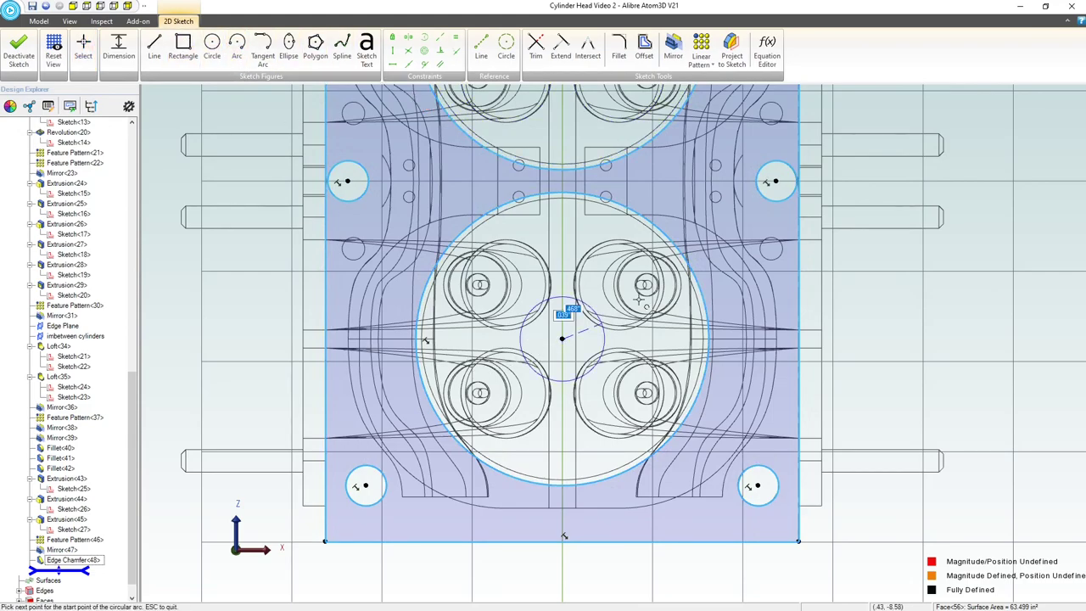
click(694, 248)
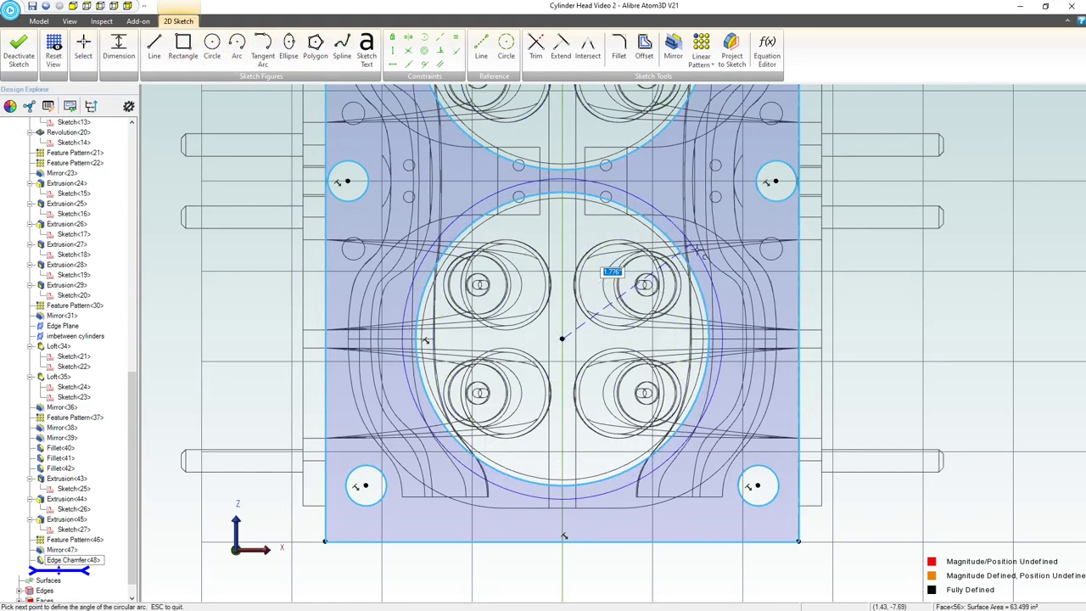
click(695, 475)
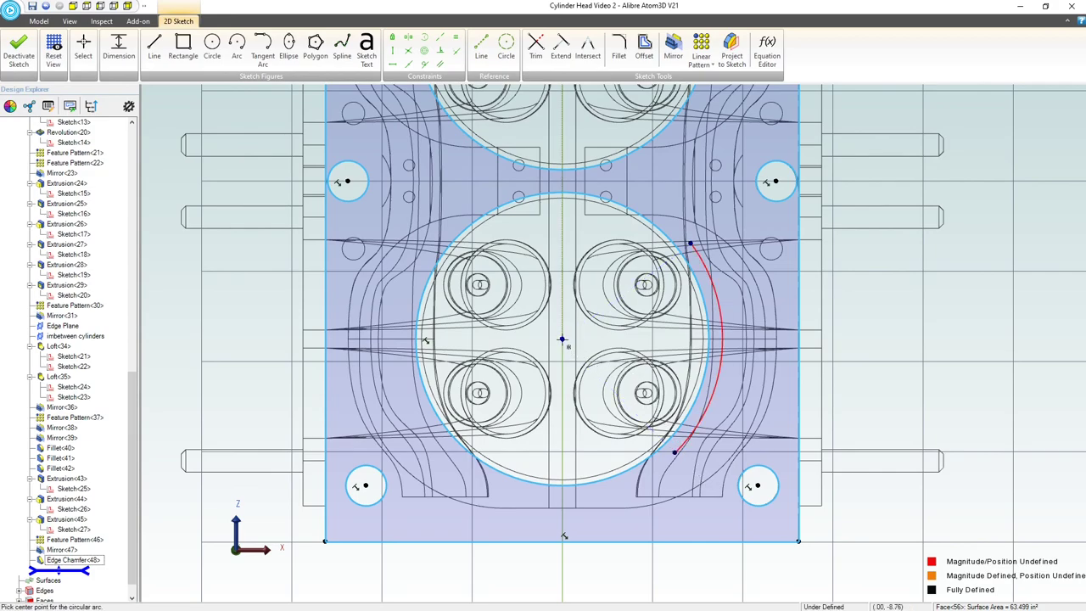
Step: Sketch a second, larger arc of about 2.1 in radius outside the first one, concentric with the same chamber
click(562, 339)
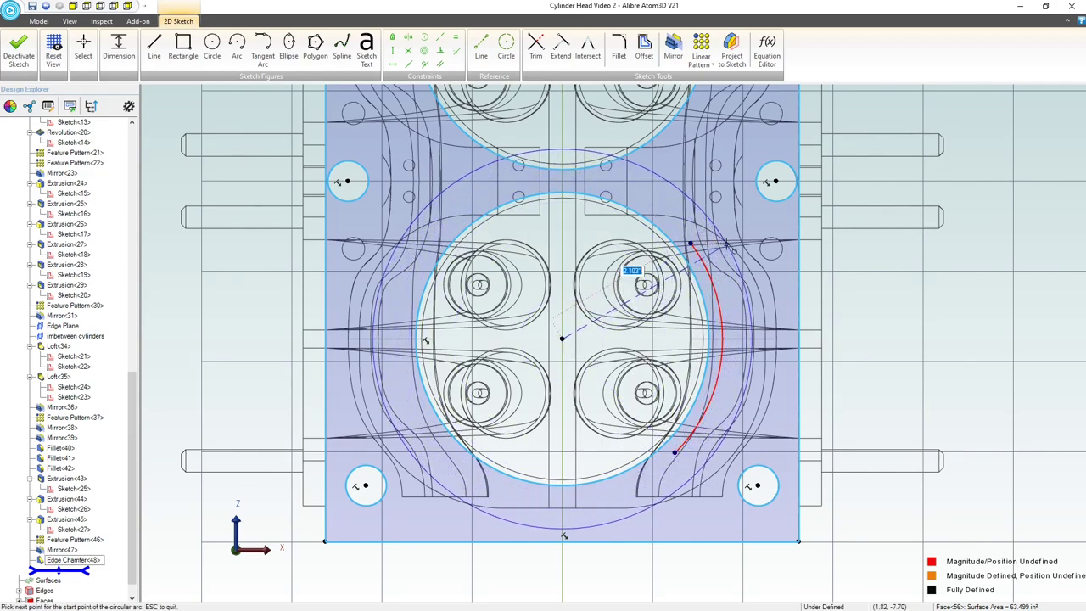
click(728, 242)
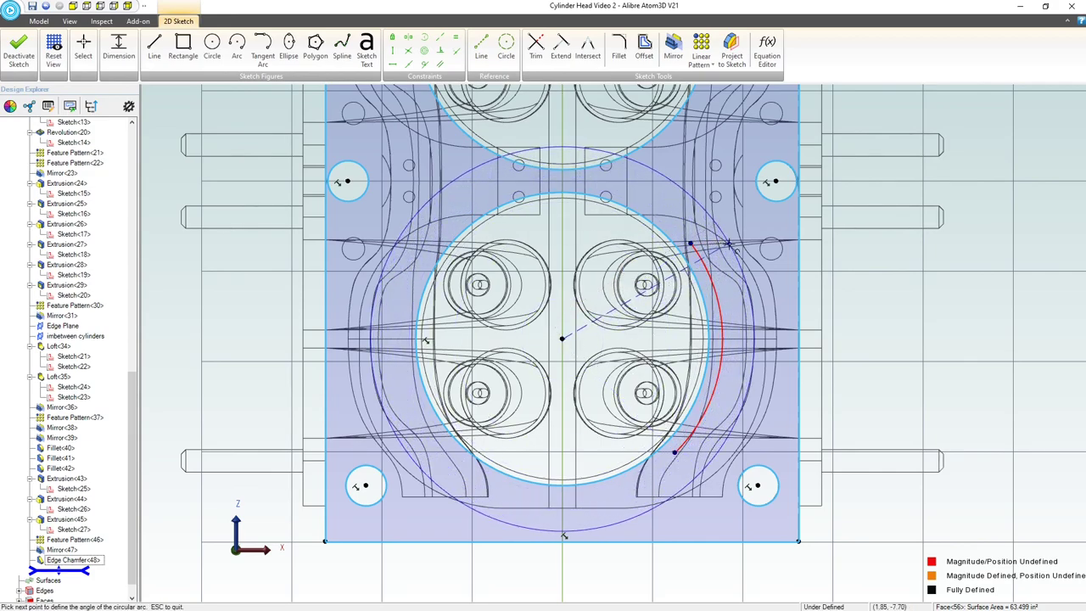
click(680, 451)
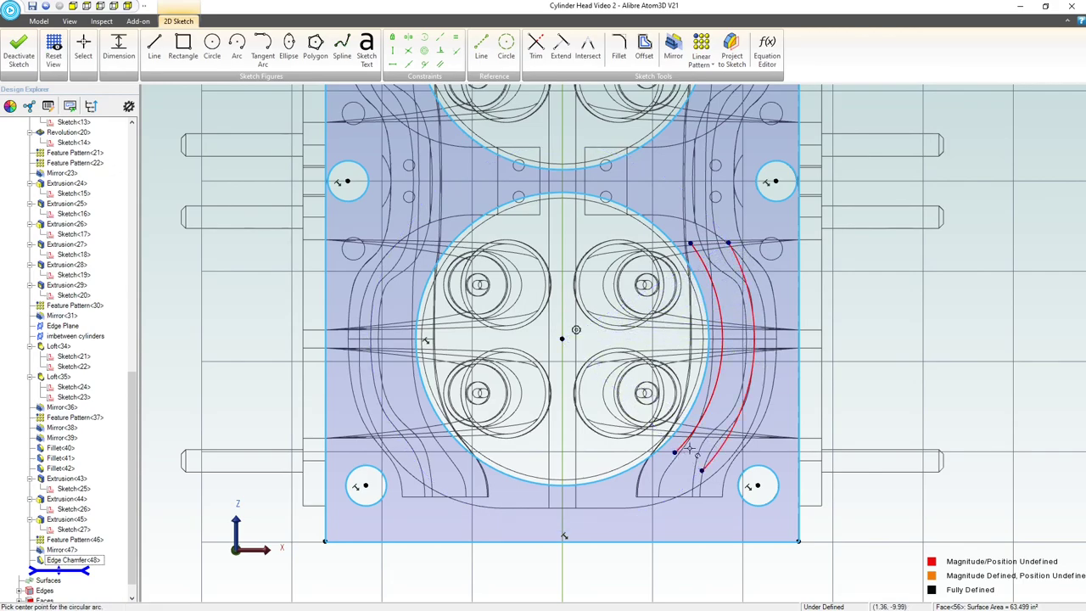
Step: Sketch a small outward-bulging arc joining the +Z ends of the two concentric arcs
key(Escape)
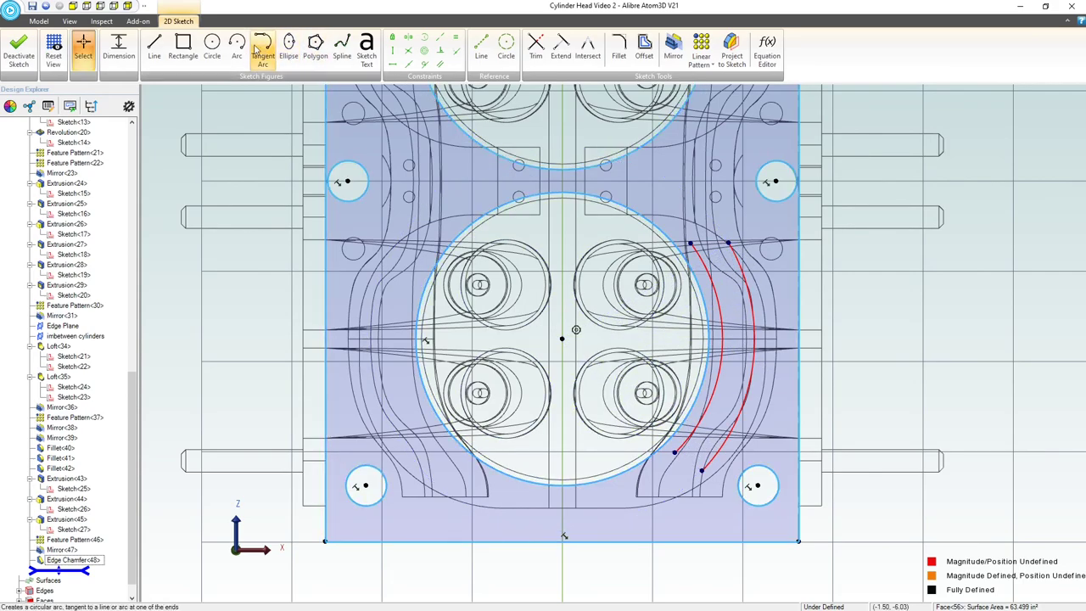
click(236, 44)
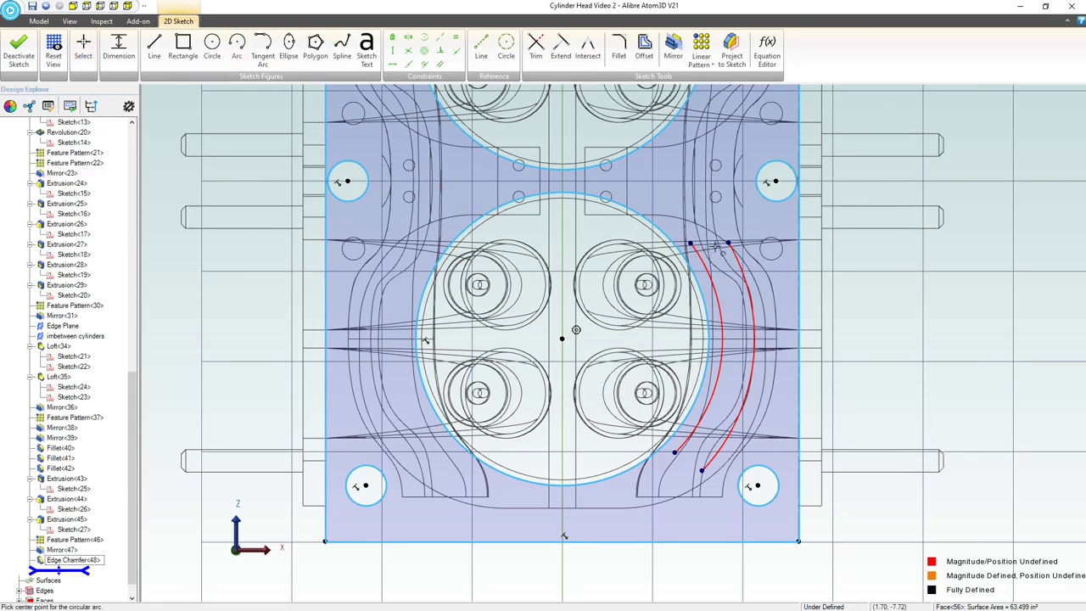
click(717, 243)
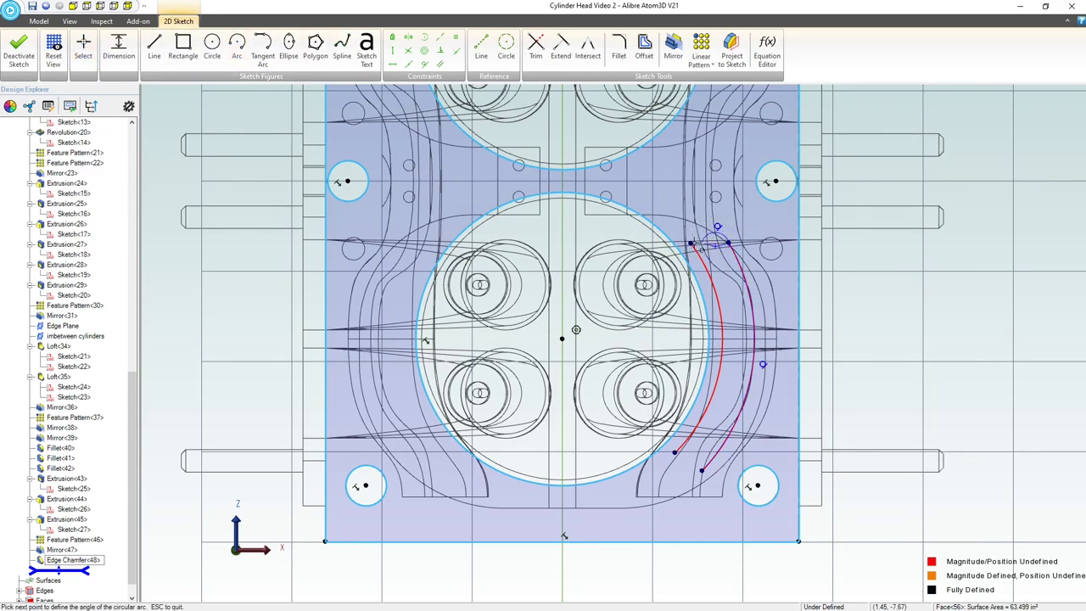
click(711, 240)
scroll(701, 253, up, 4)
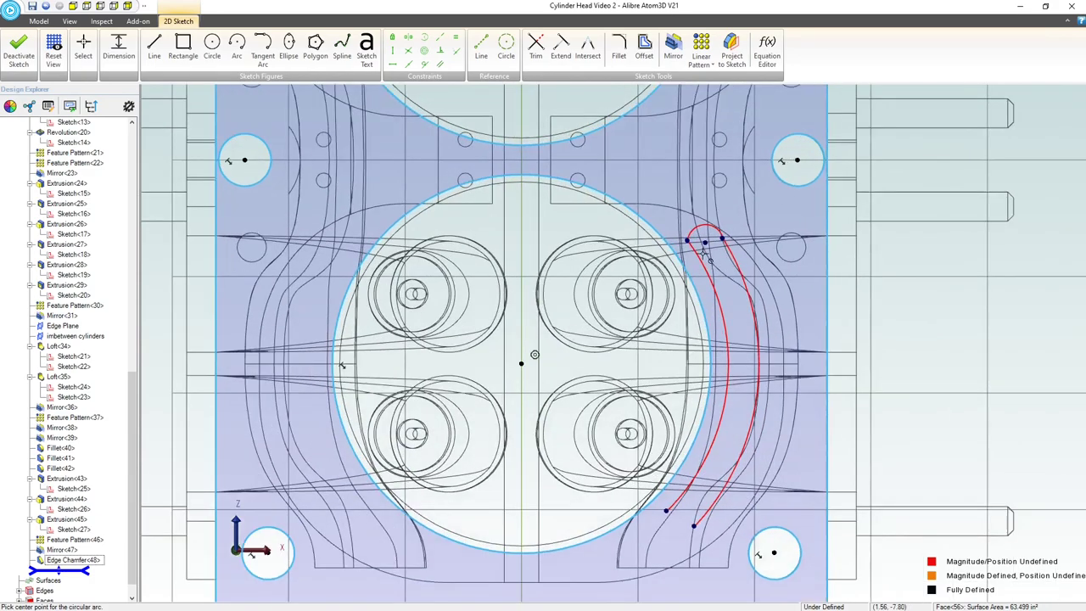
key(Escape)
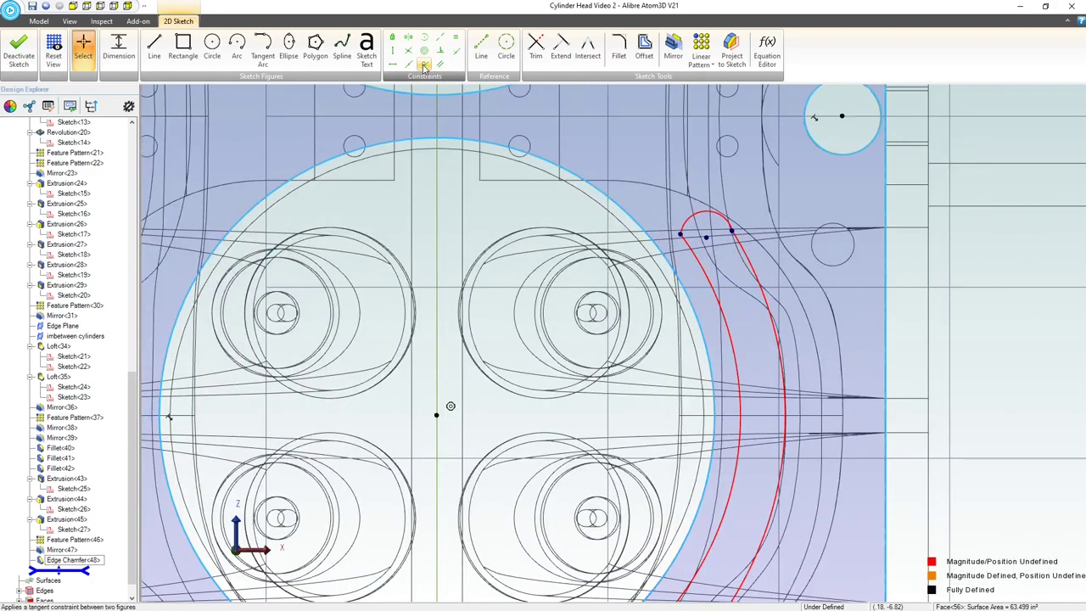
Step: Constrain the +Z end arc tangent to both the inner and outer concentric arcs
click(424, 64)
click(688, 244)
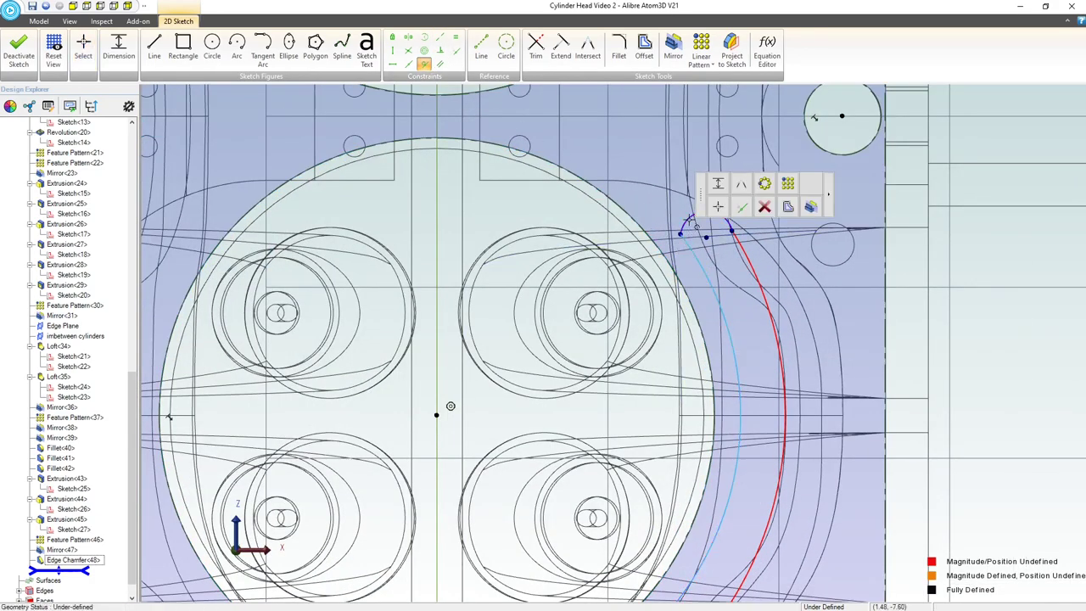
click(690, 220)
click(726, 209)
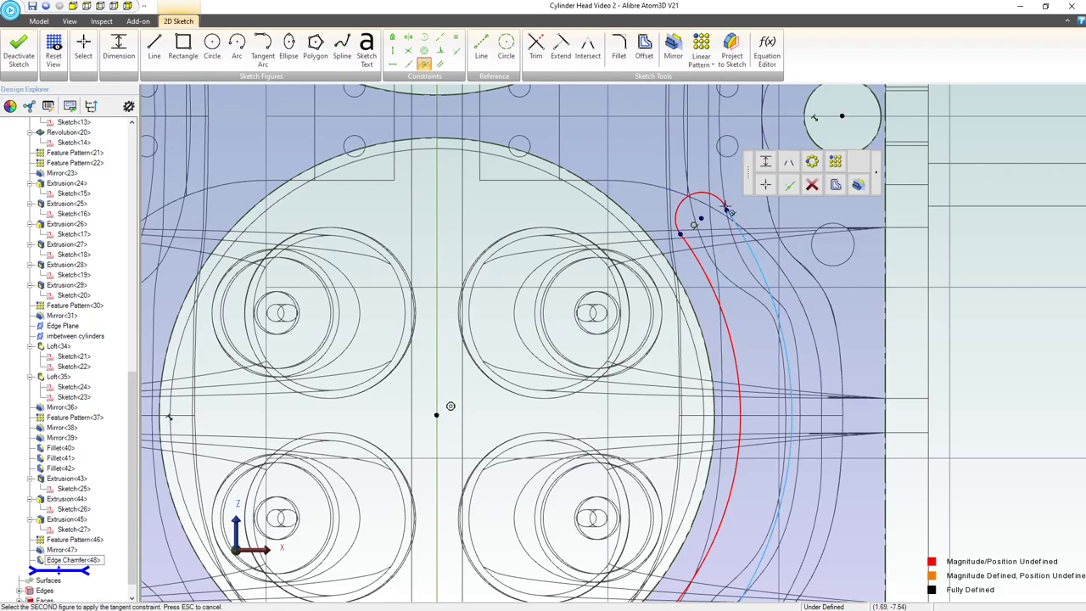
click(715, 195)
Step: Close the slot profile with a small outward-bulging arc joining the -Z ends of the two concentric arcs
scroll(730, 214, down, 3)
scroll(718, 356, up, 1)
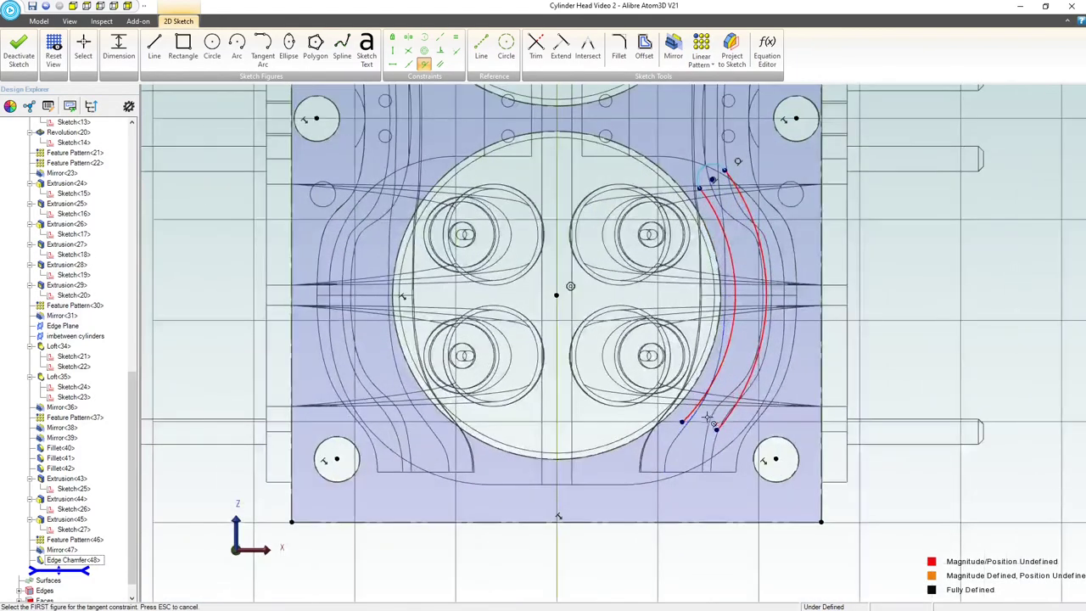
scroll(708, 418, up, 2)
click(237, 47)
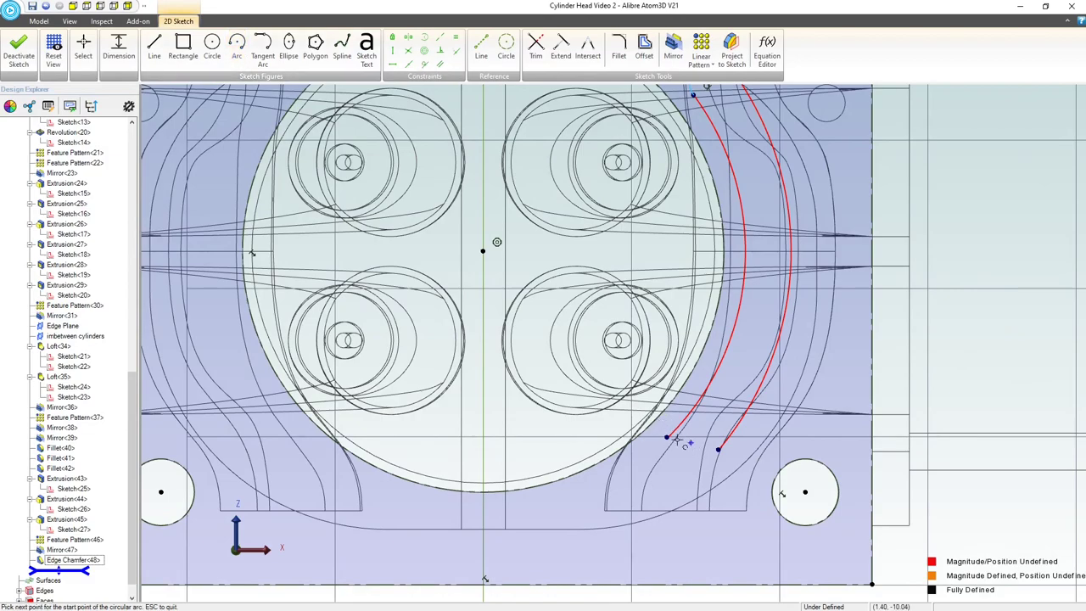
click(668, 438)
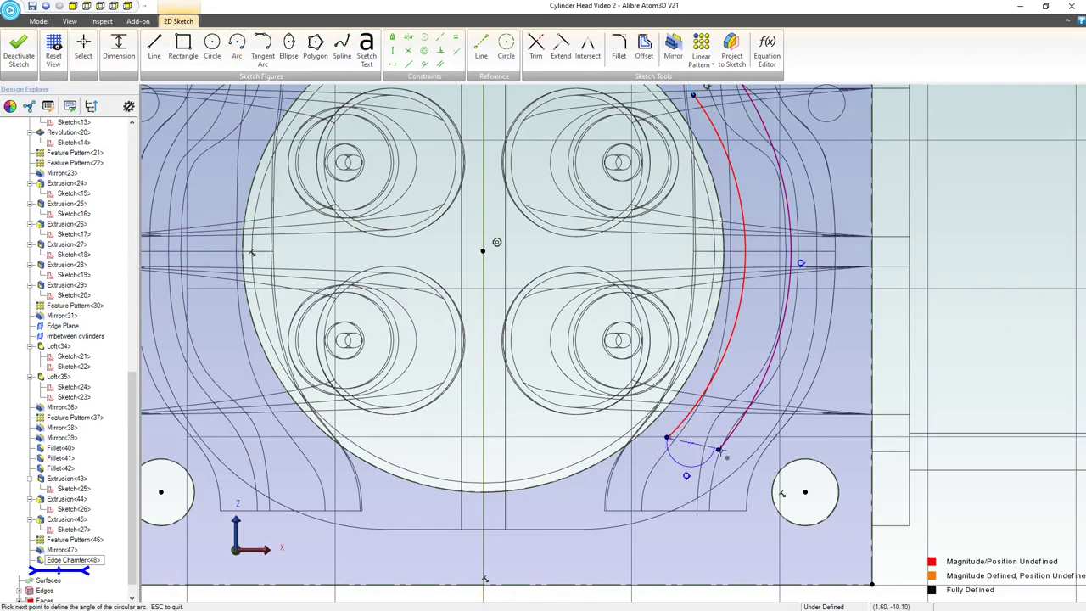
click(719, 450)
key(Escape)
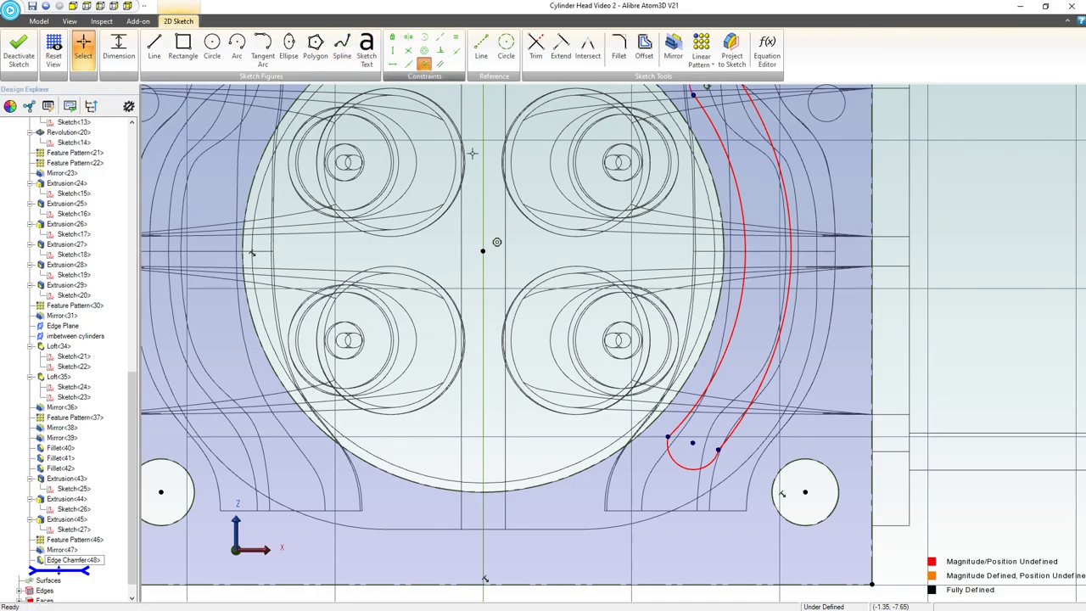
Step: Constrain the -Z end arc tangent to both the inner and outer concentric arcs
click(670, 452)
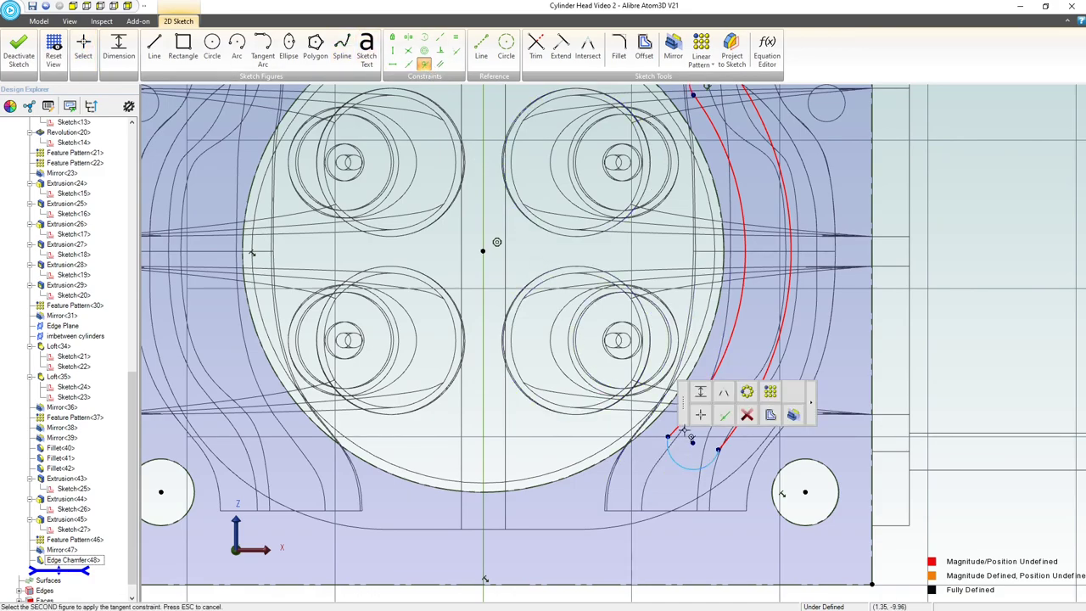
click(682, 428)
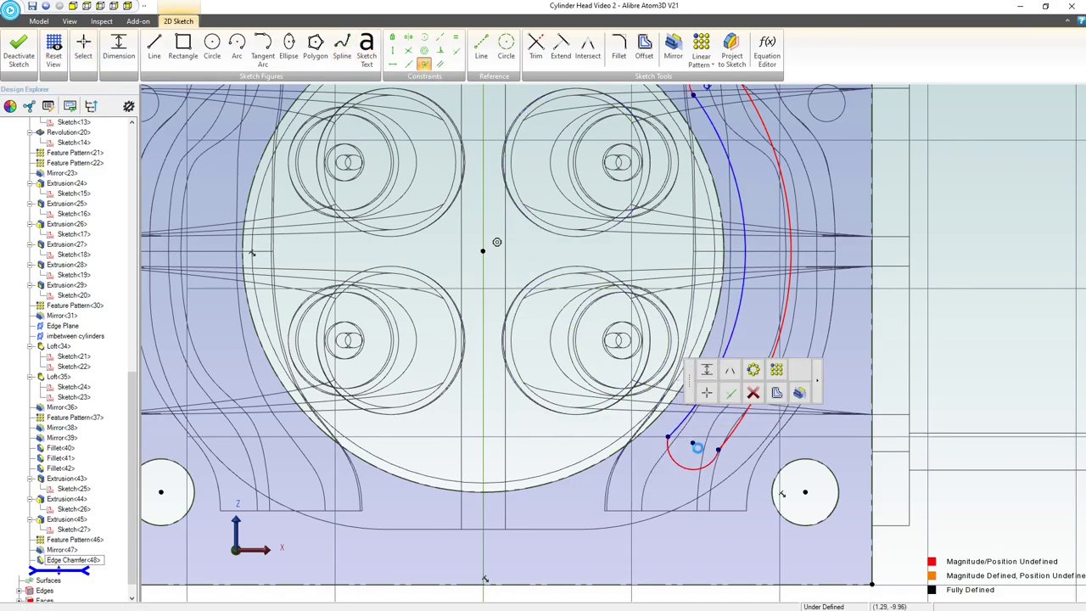
click(727, 436)
click(718, 454)
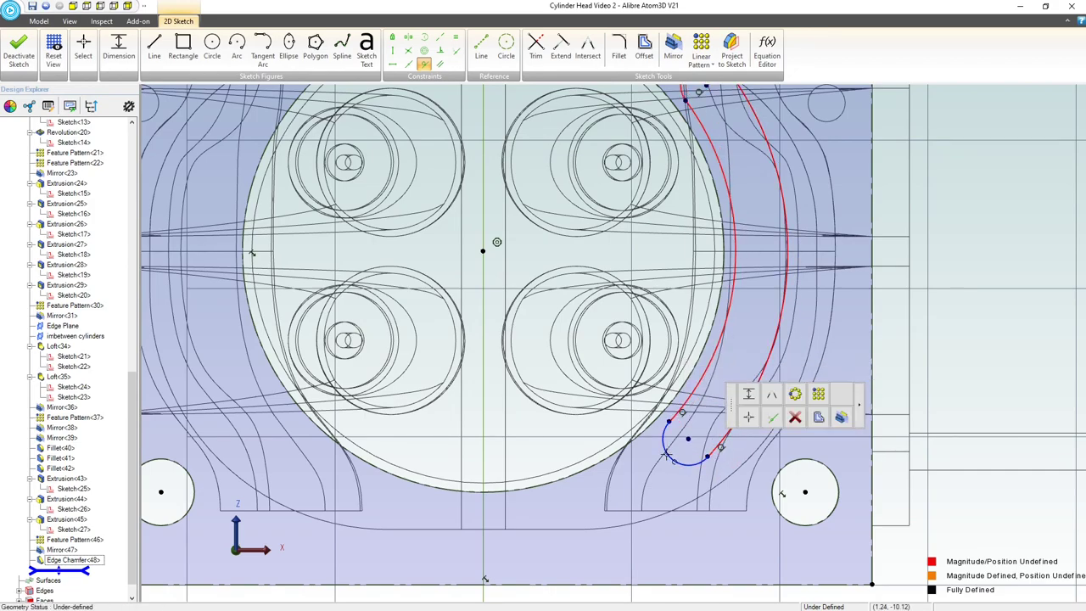
scroll(668, 455, down, 2)
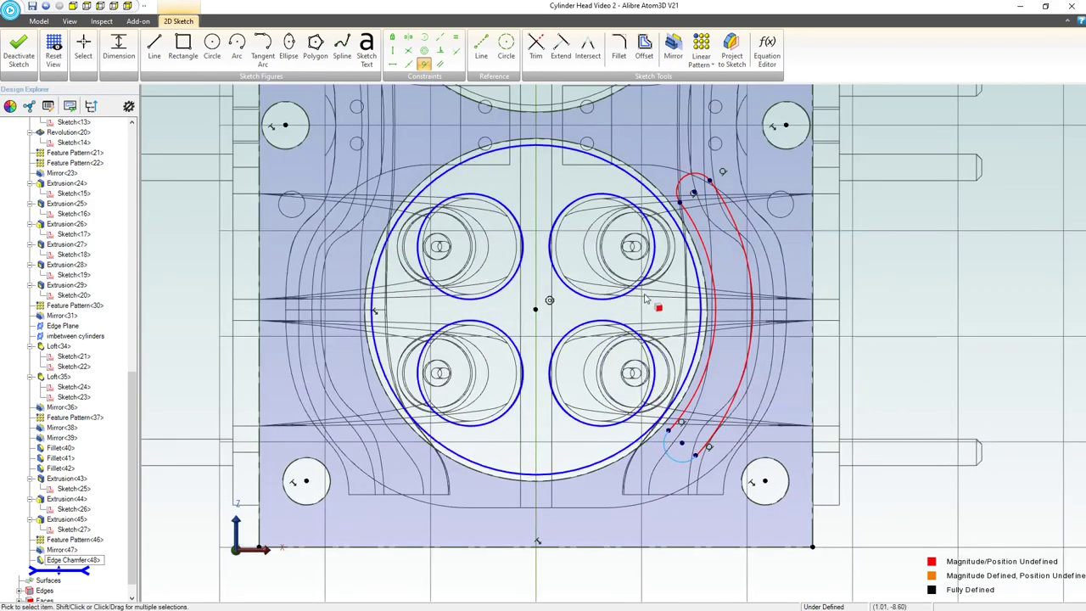
key(Escape)
Step: Sketch two reference lines connecting the chamber's centre to the centres of the slot's two end arcs
scroll(657, 289, up, 2)
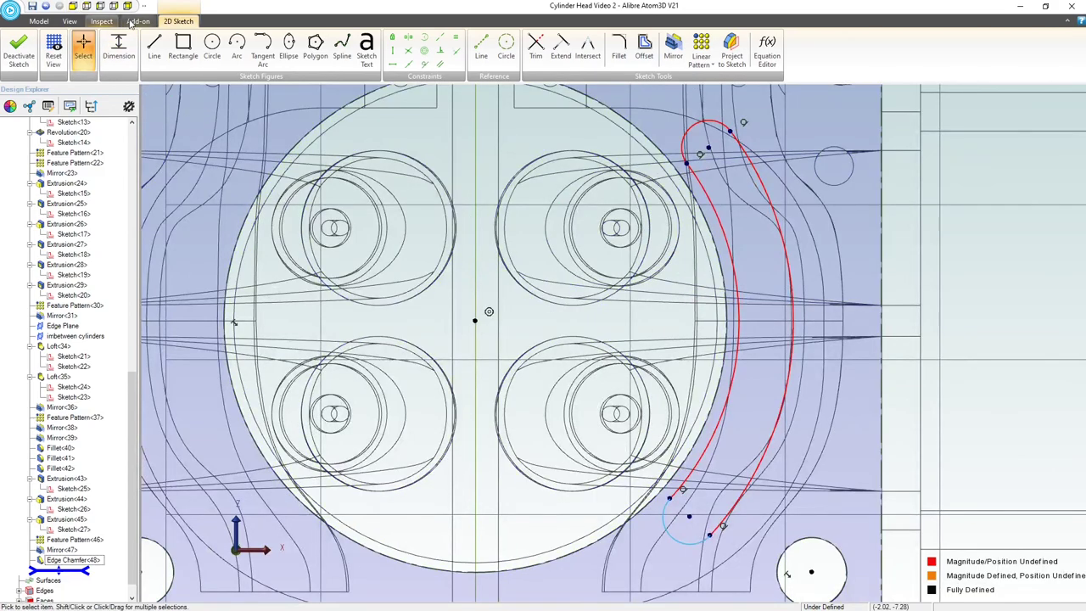
click(483, 53)
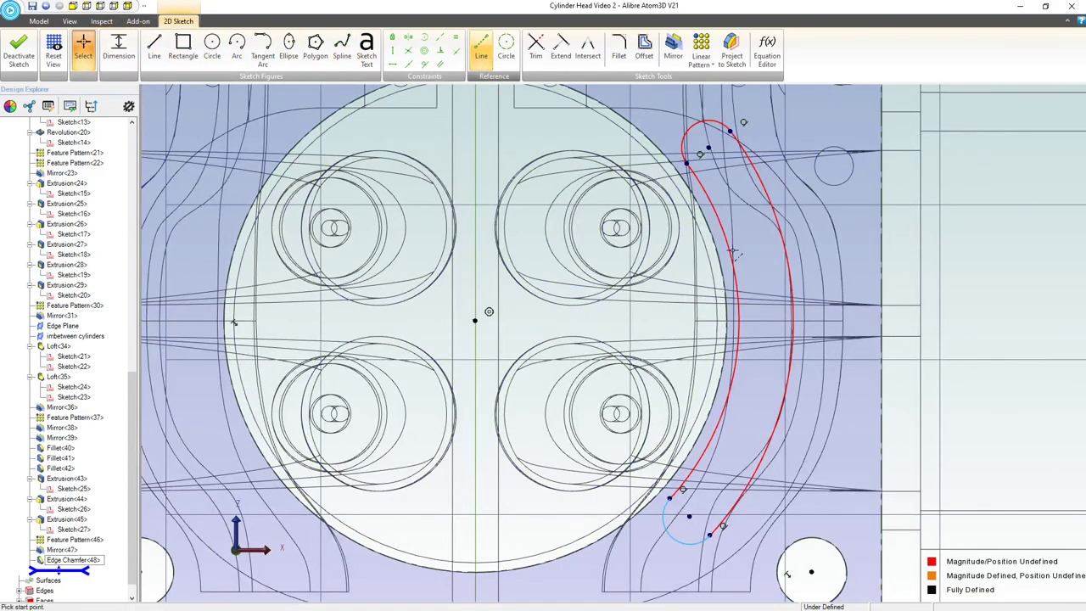
click(710, 149)
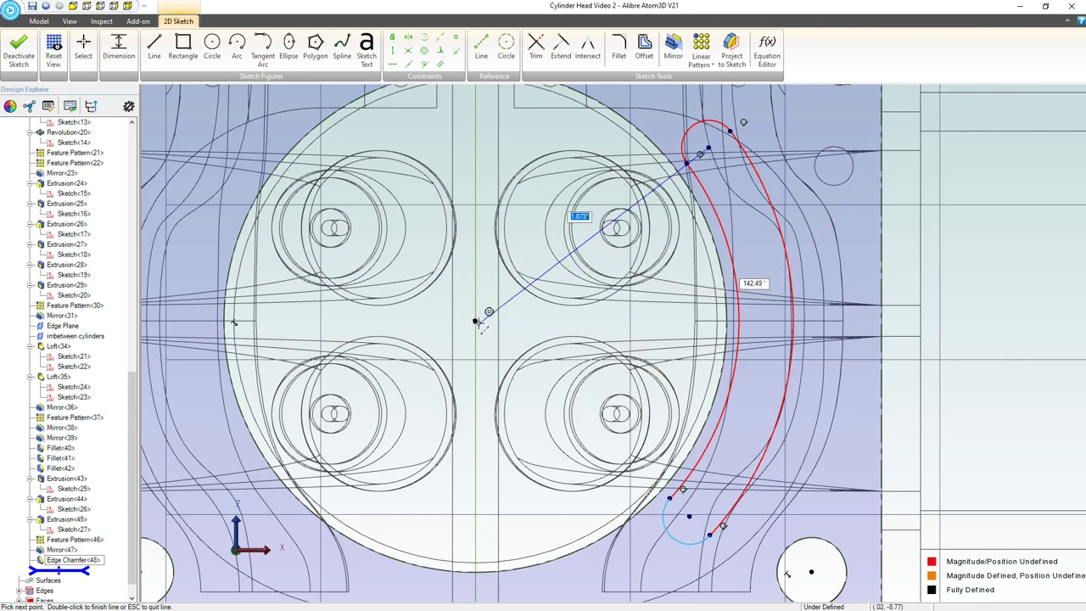
click(475, 321)
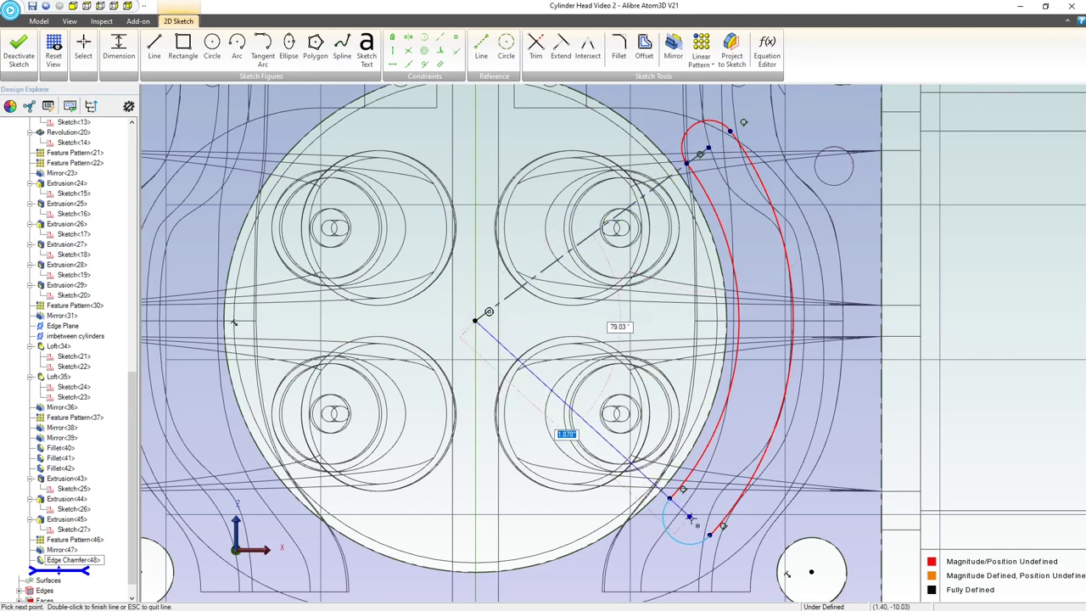
click(689, 518)
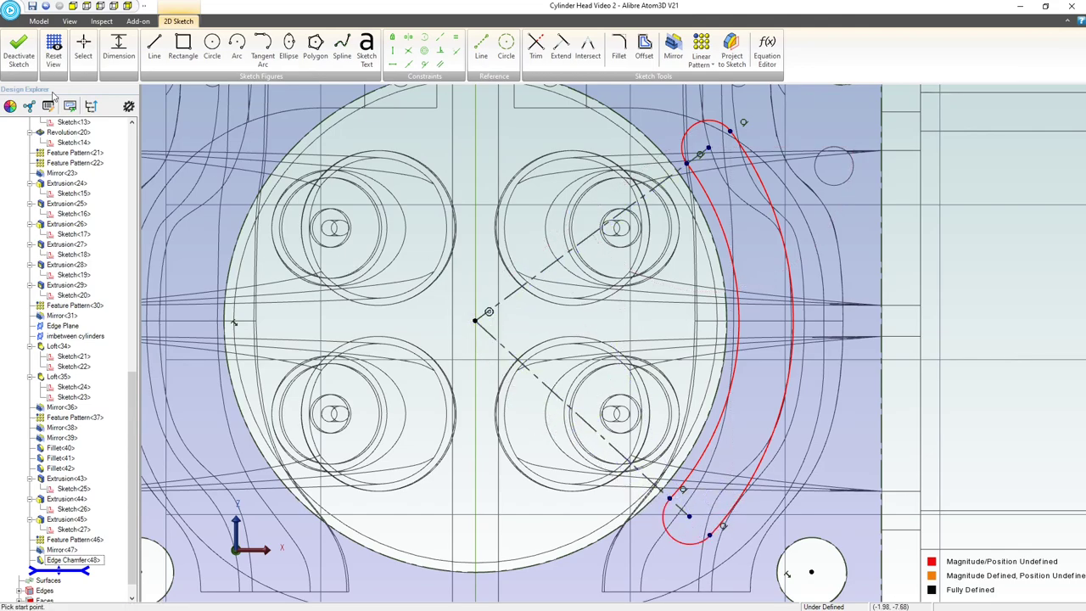
Step: Dimension the angle between the two reference lines at 80°
click(578, 246)
click(552, 392)
click(662, 331)
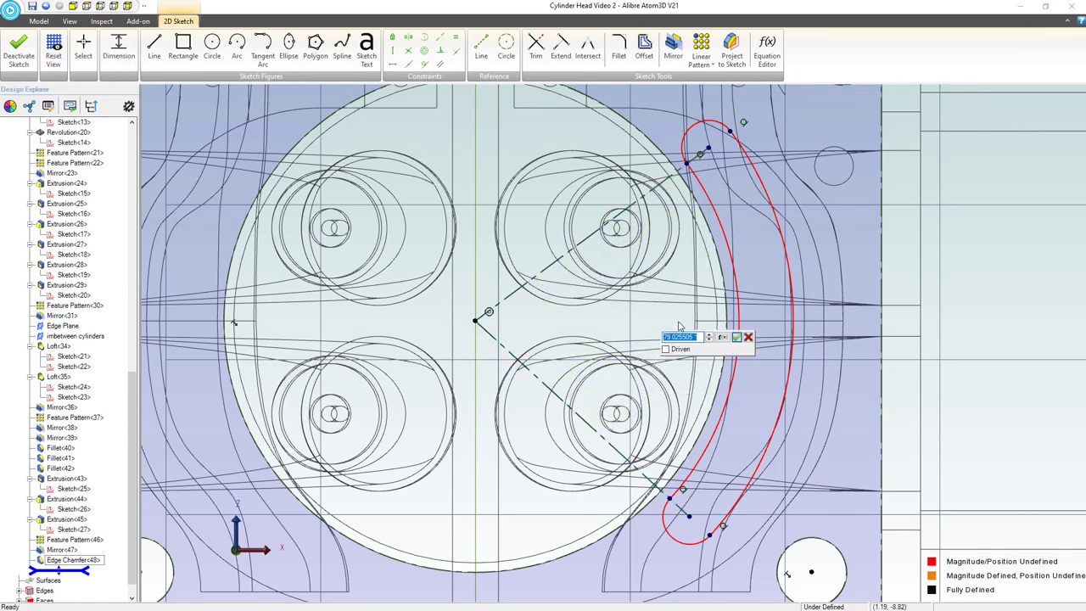
text(80)
key(Return)
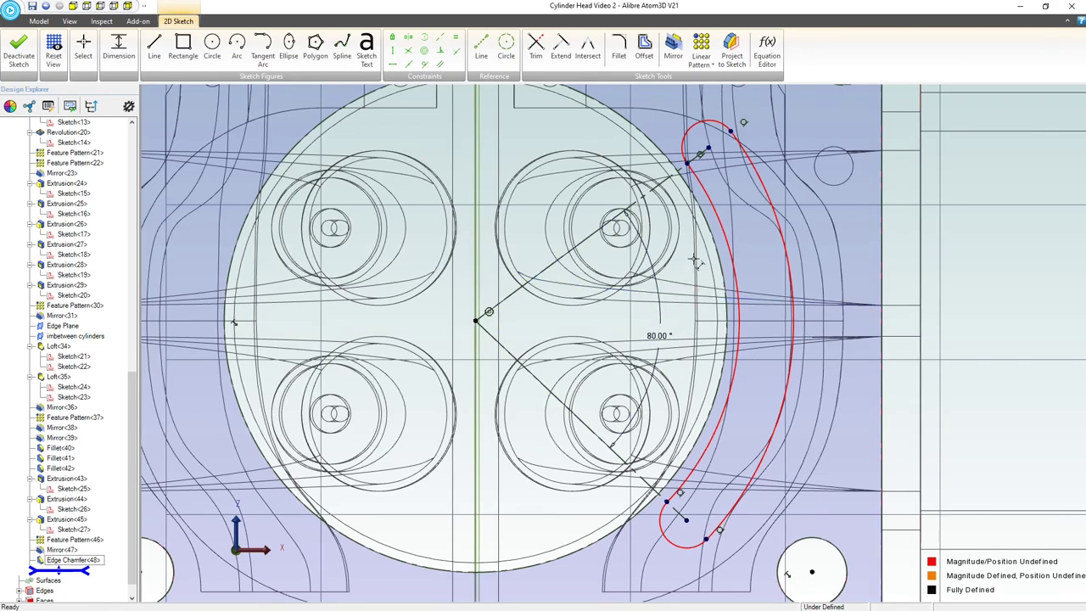
Step: Dimension the slot's inner arc with a radius of 1.8 in
click(732, 260)
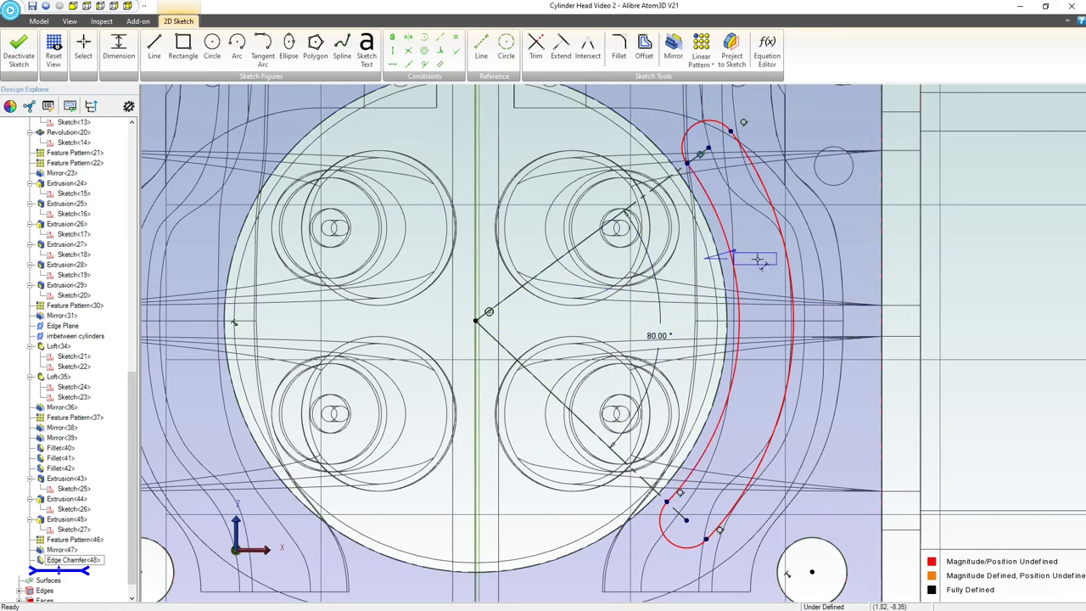
click(899, 276)
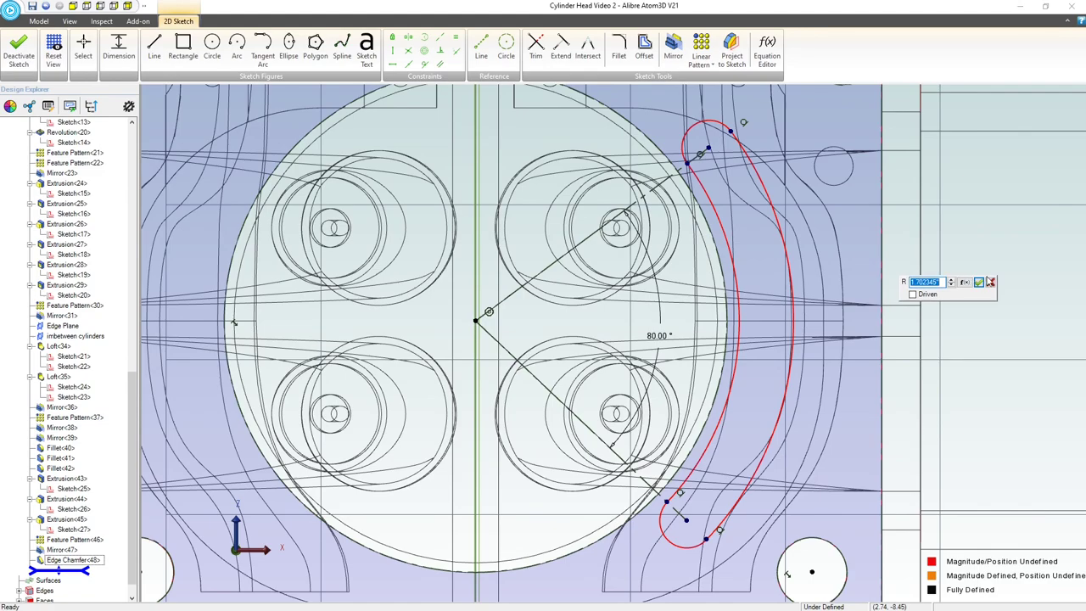
text(1.8)
key(Return)
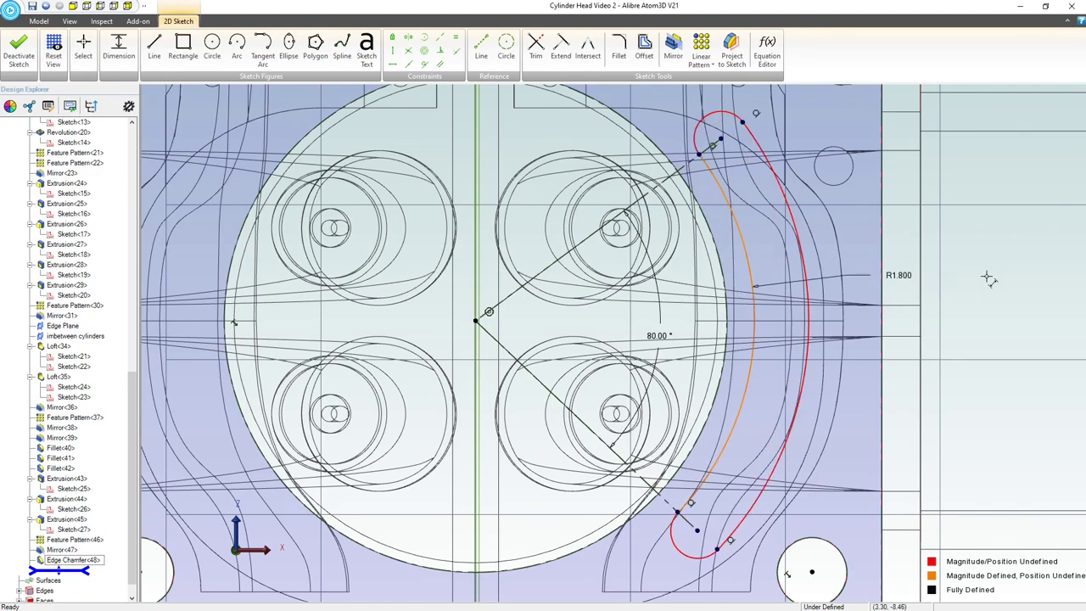
scroll(763, 250, down, 2)
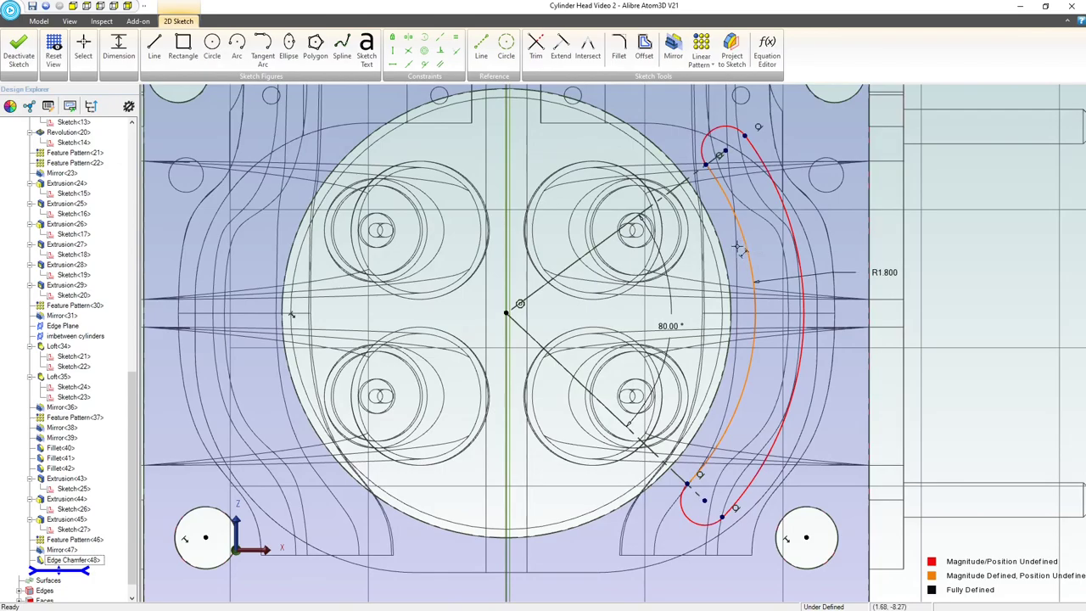
mouse_move(764, 250)
middle_down()
mouse_move(722, 277)
mouse_move(688, 252)
middle_up()
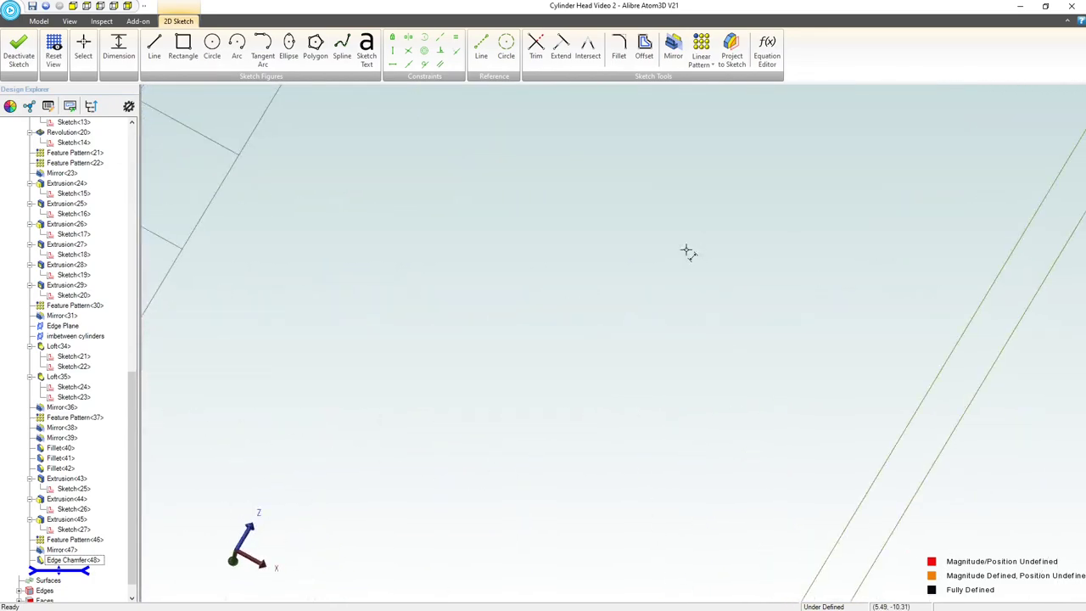
click(144, 8)
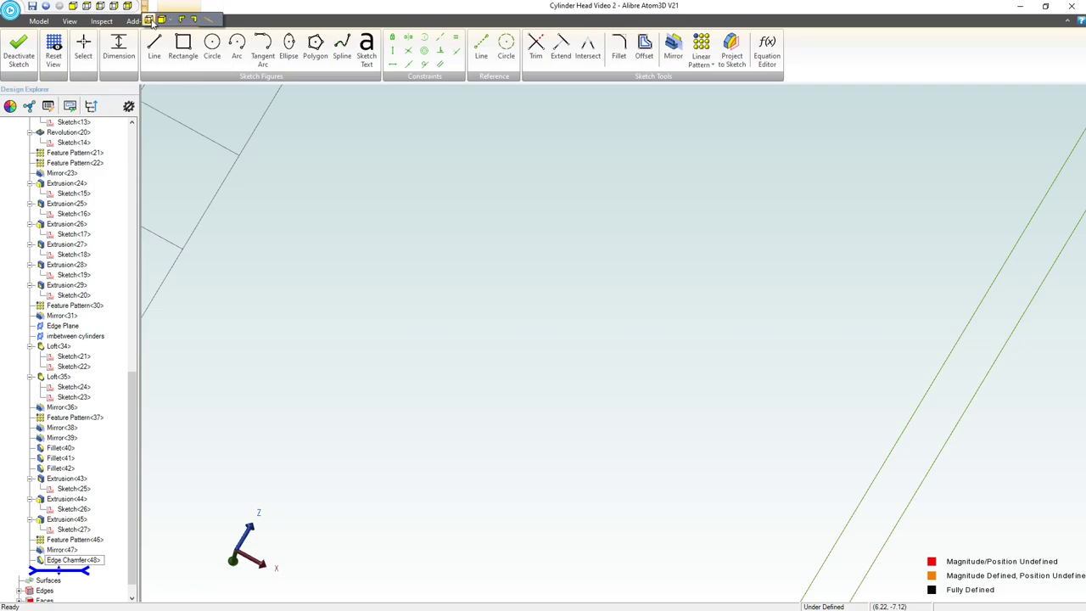
click(150, 20)
scroll(684, 582, up, 6)
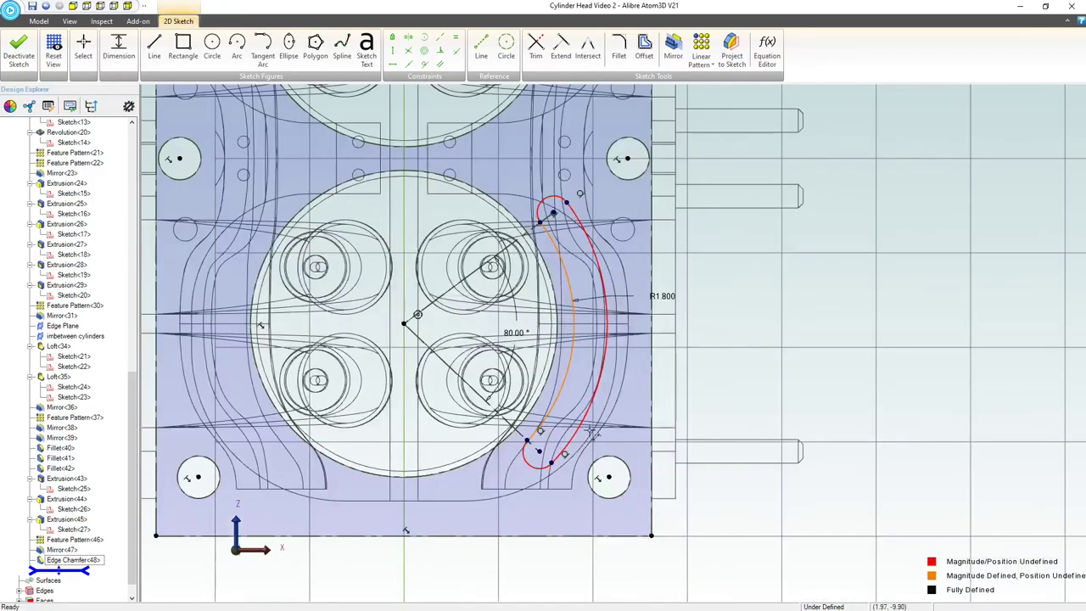
Step: Dimension the distance between the curved slot's inner and outer arcs as .35
scroll(601, 463, up, 2)
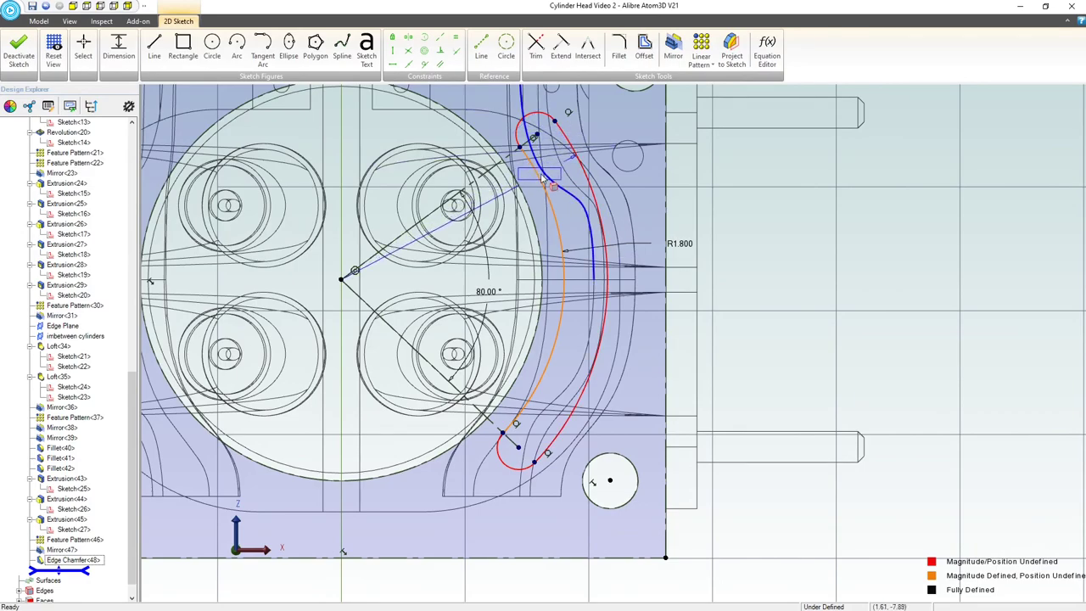
click(574, 197)
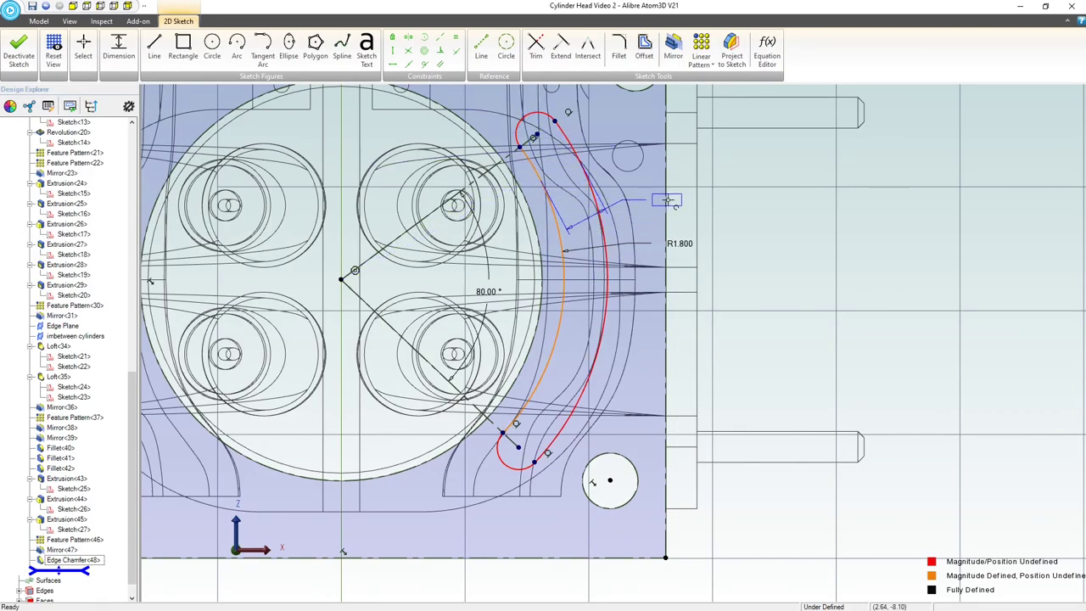
click(715, 195)
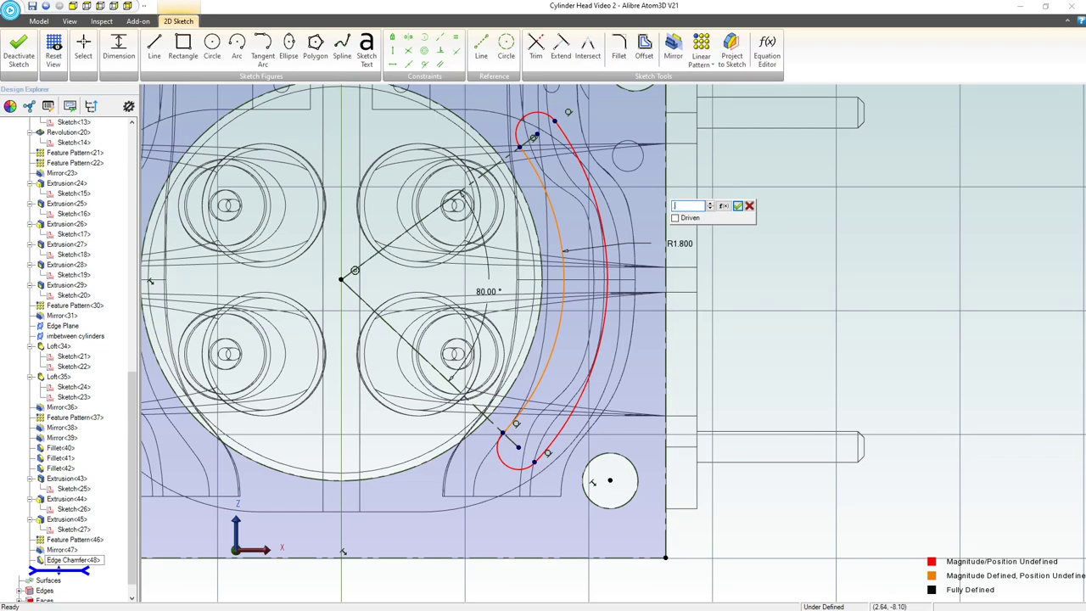
text(.35)
key(Return)
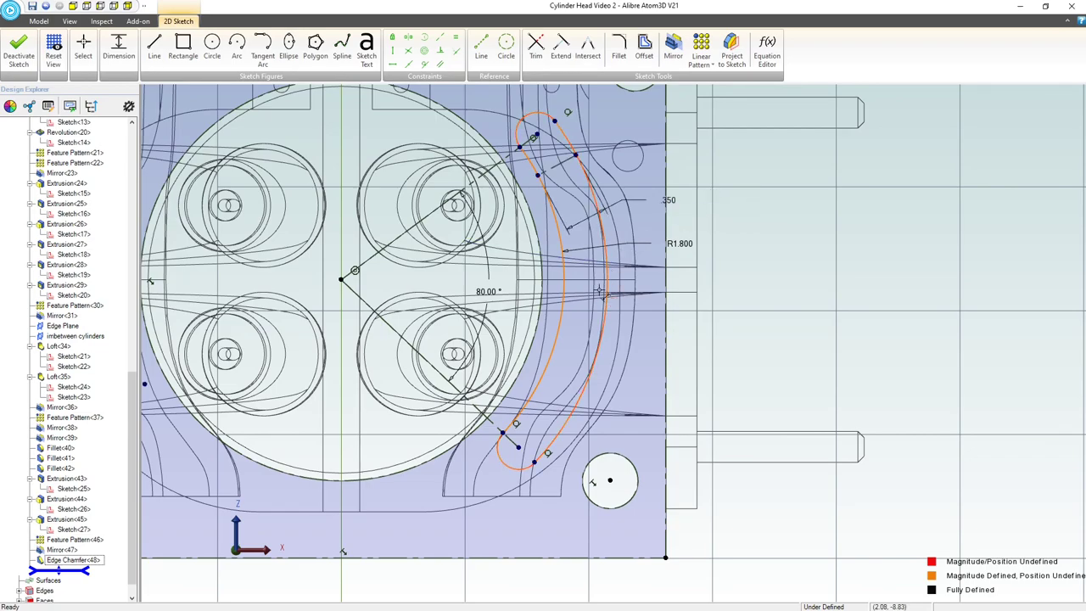
key(Escape)
Step: Try a vertical constraint between the centre points of the slot's two rounded ends and undo it
click(392, 51)
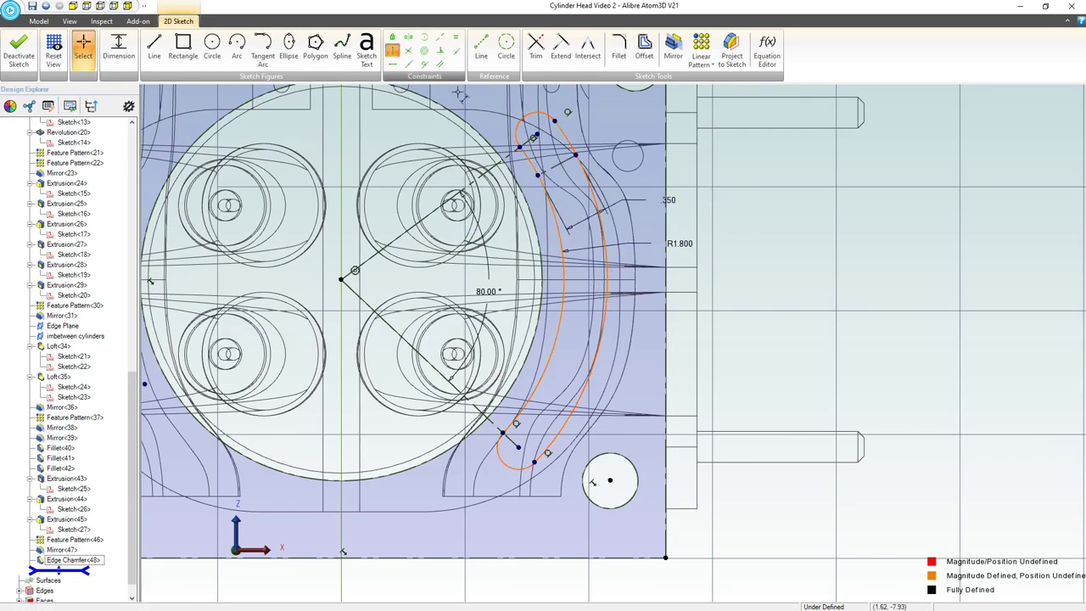
click(533, 137)
click(519, 448)
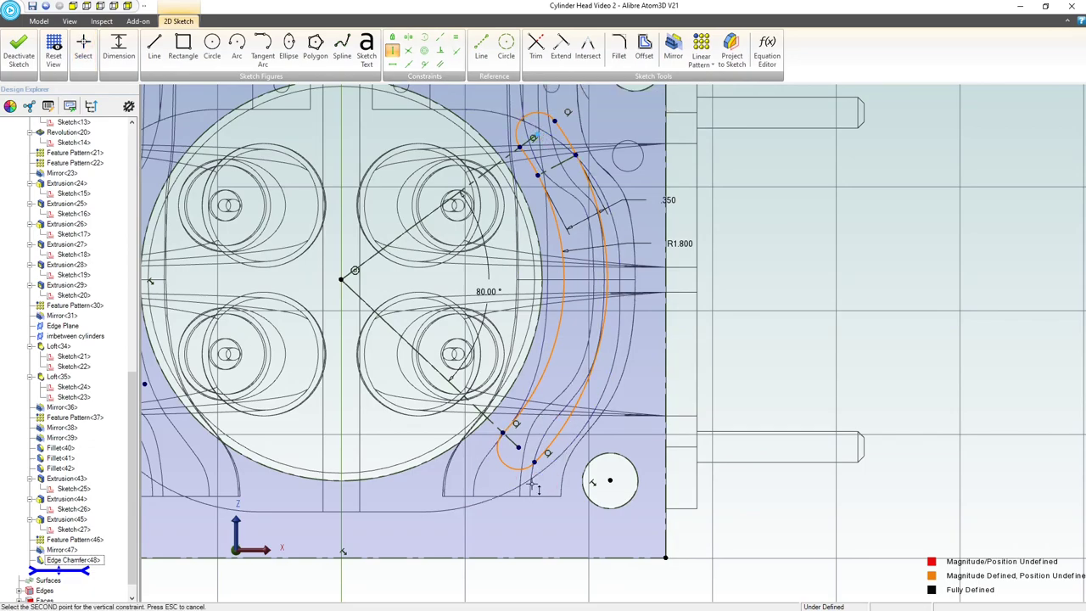
click(518, 447)
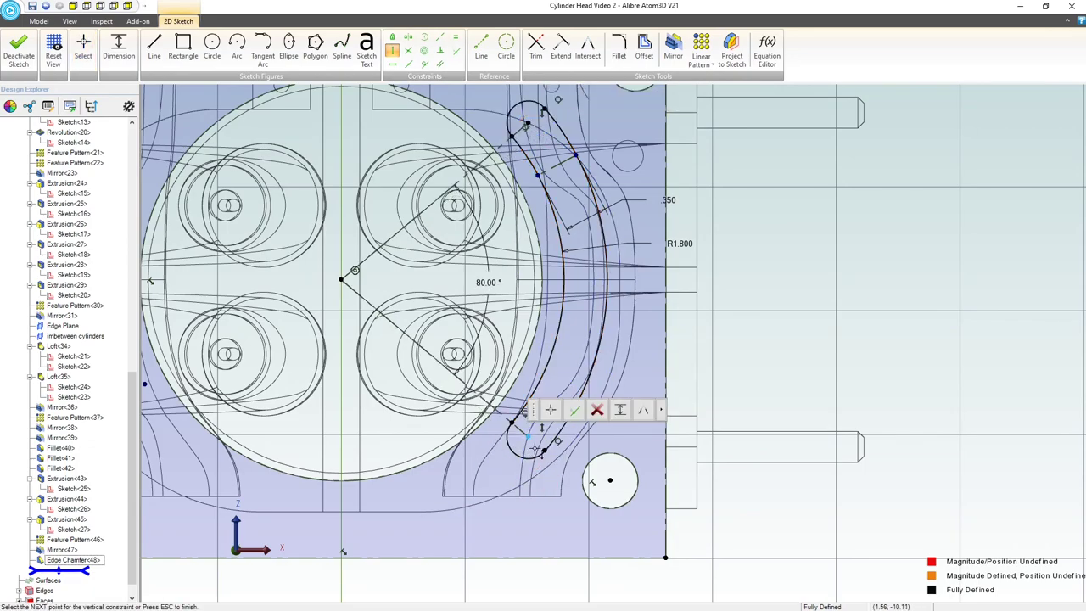
scroll(509, 400, down, 1)
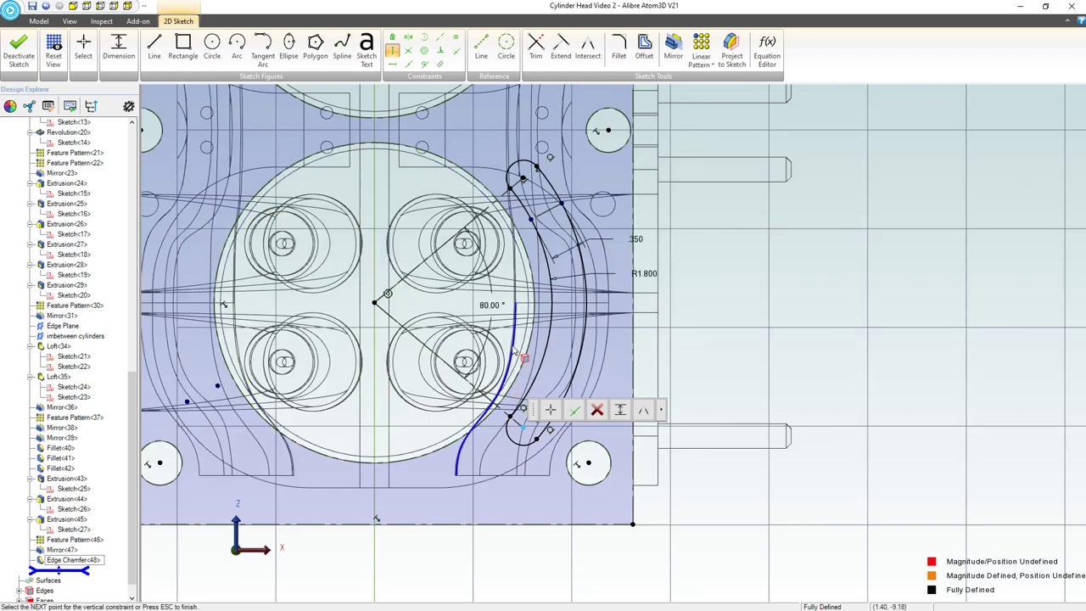
scroll(514, 349, up, 1)
key(Escape)
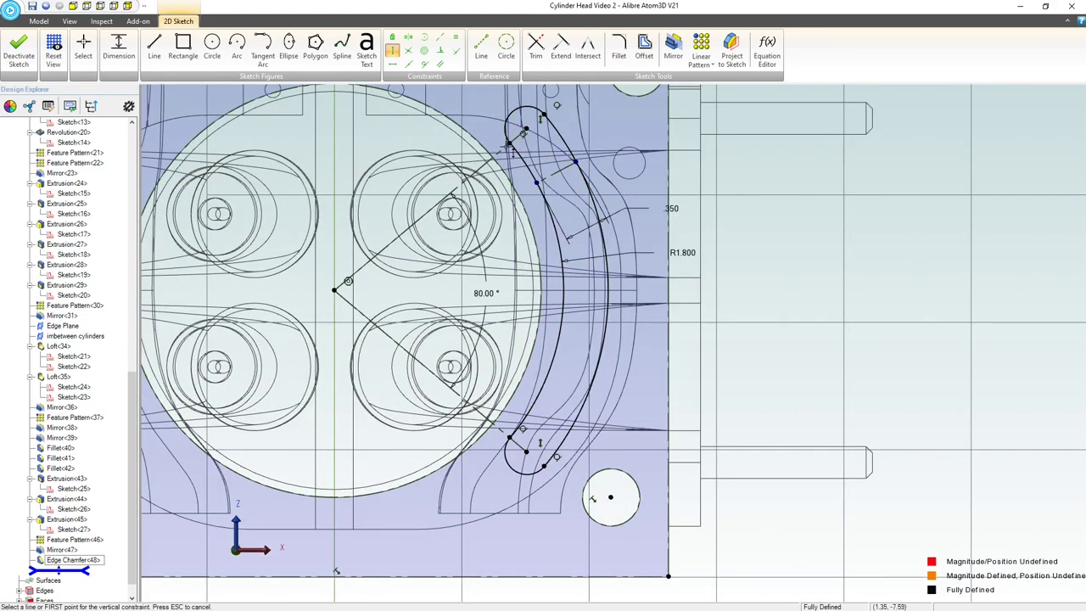
key(Escape)
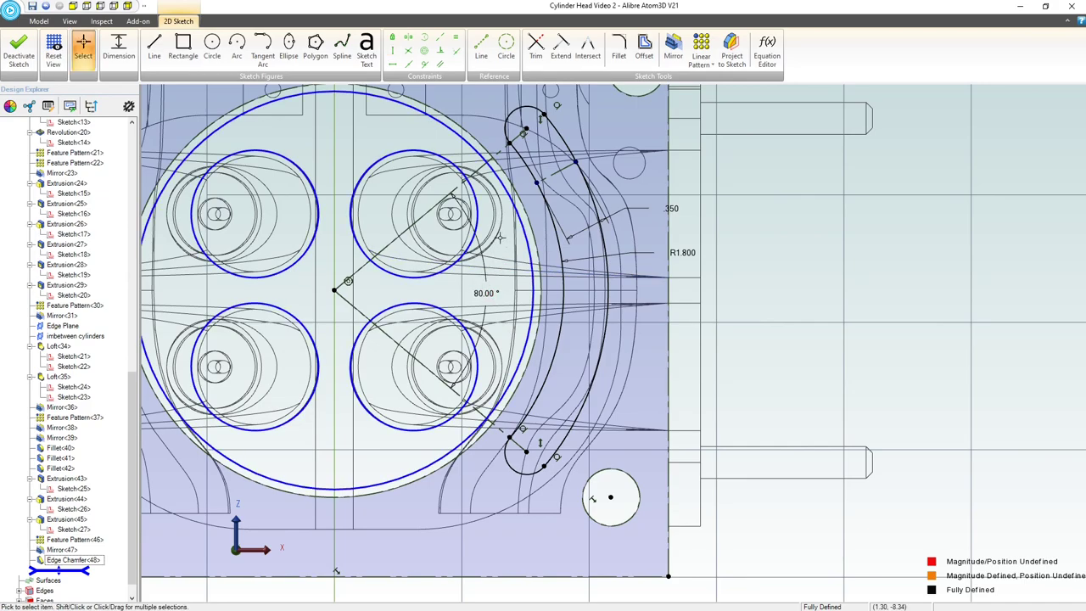
key(ctrl+z)
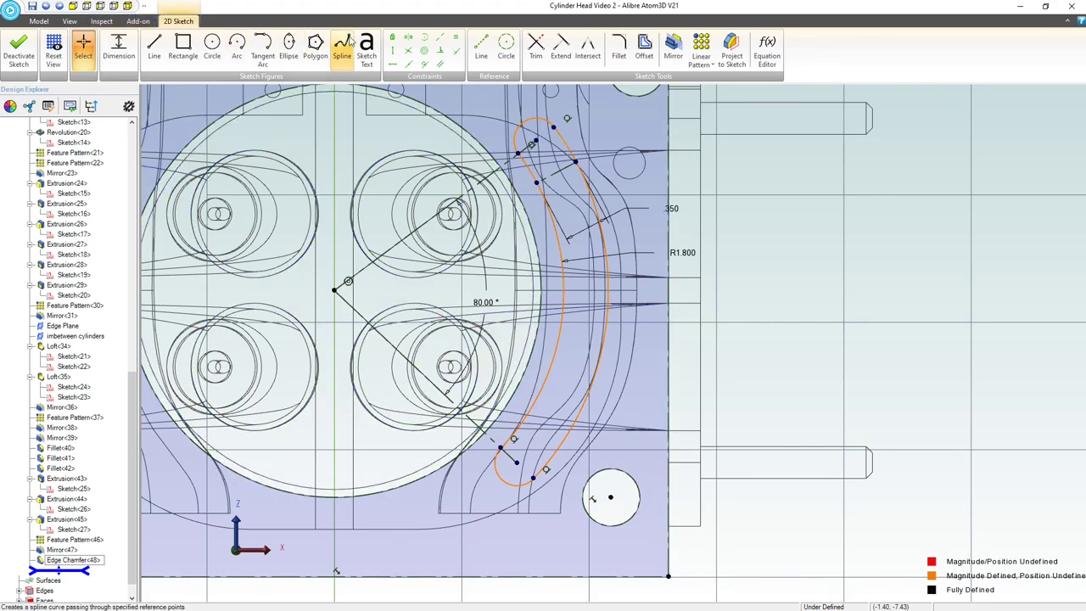
Step: Draw a horizontal reference line from the bore centre and dimension the slot's upper radial line at 35° from it
click(481, 47)
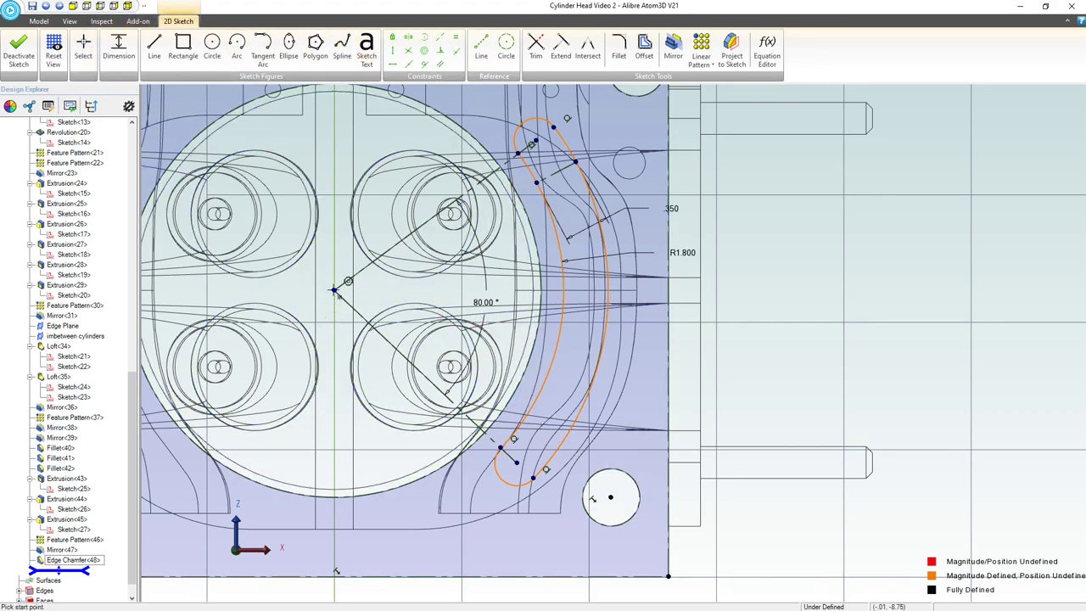
double_click(433, 290)
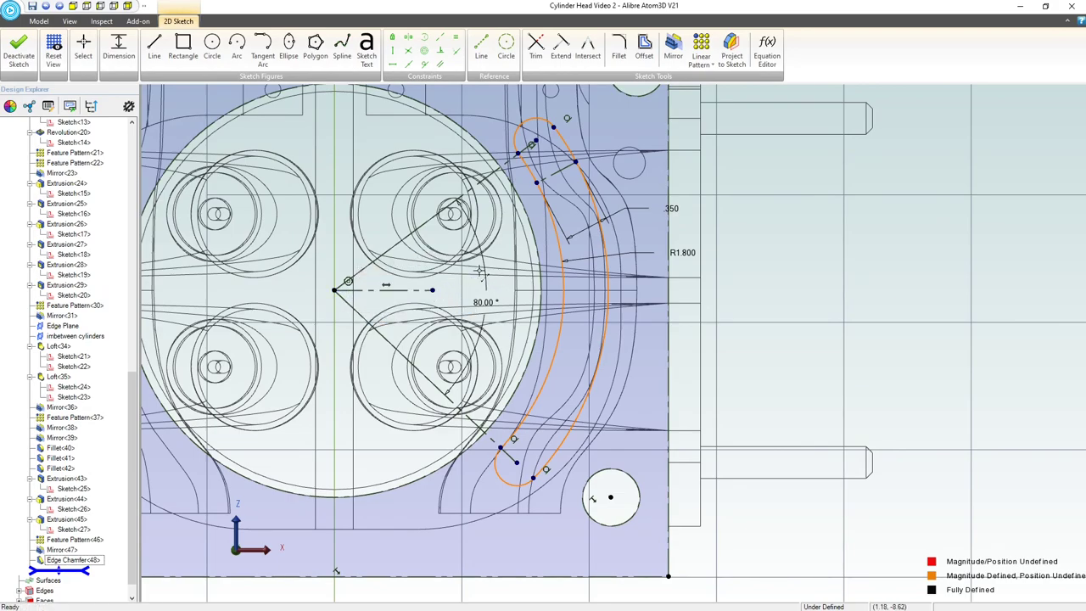
click(393, 68)
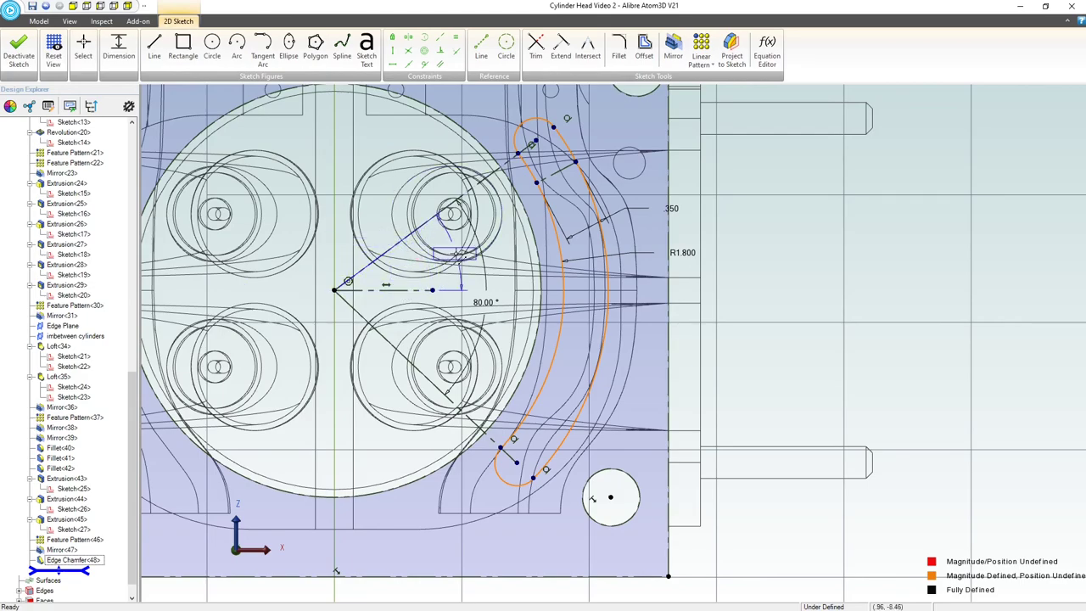
click(460, 255)
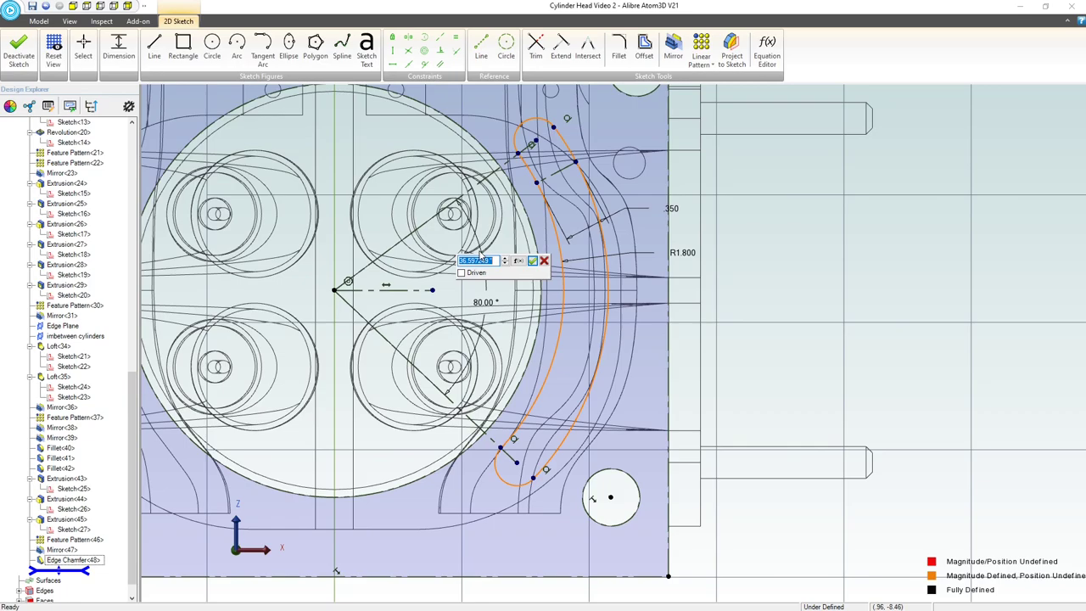
text(35)
key(Return)
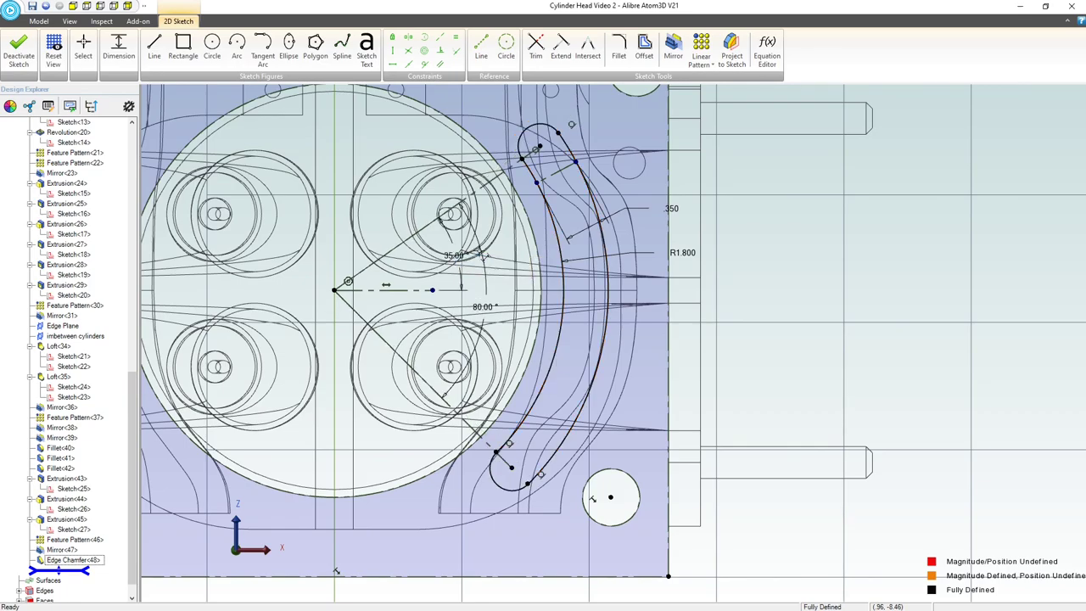
scroll(481, 261, down, 6)
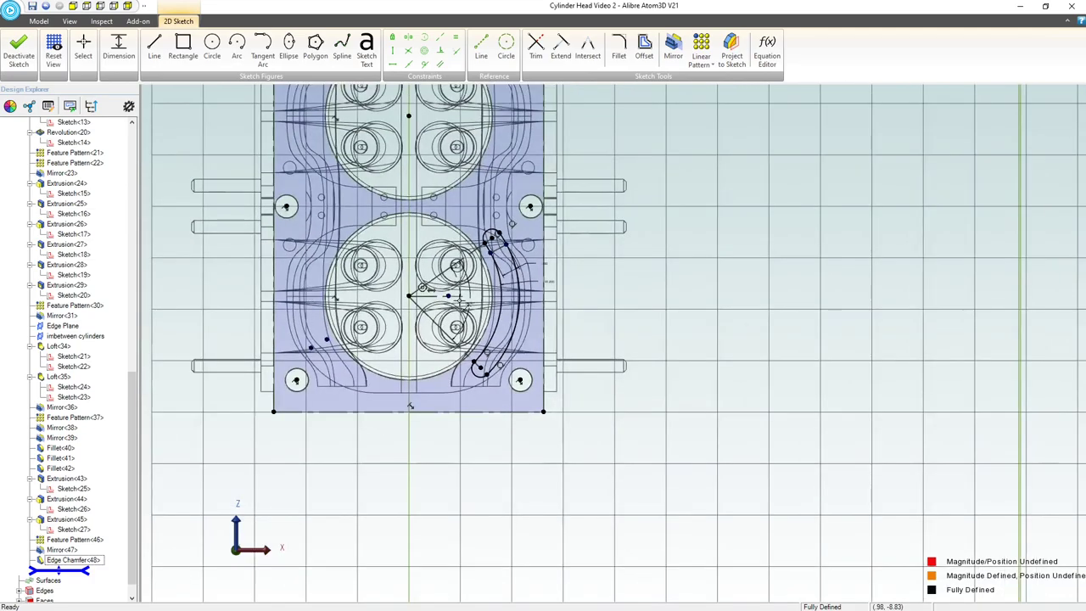
scroll(387, 210, up, 3)
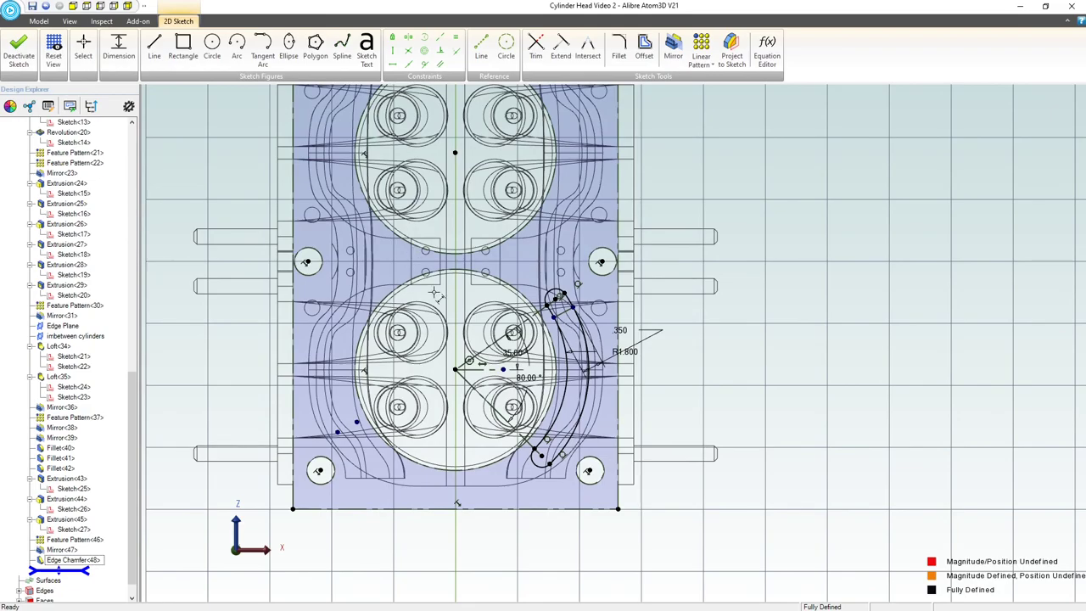
scroll(585, 374, up, 3)
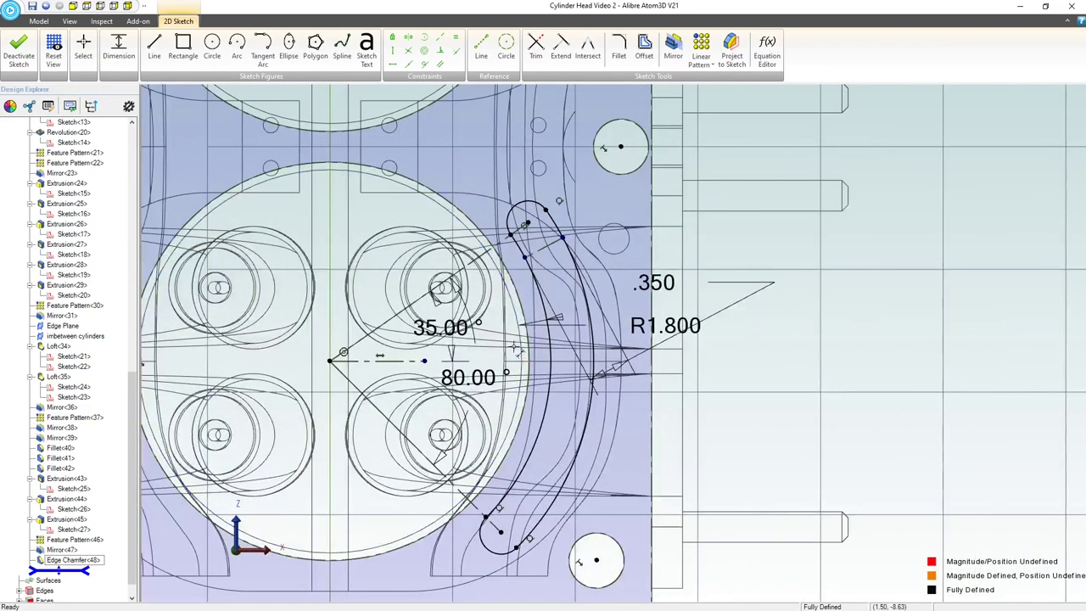
key(Escape)
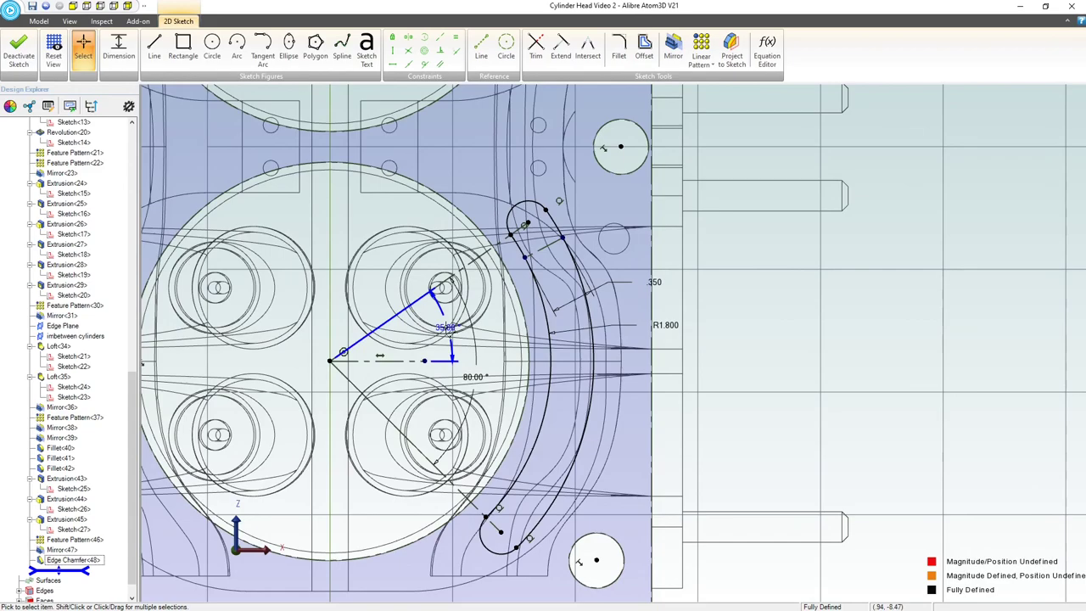
Step: Delete the 35° dimension and set the angle between the slot's two radial lines to 70°
key(Delete)
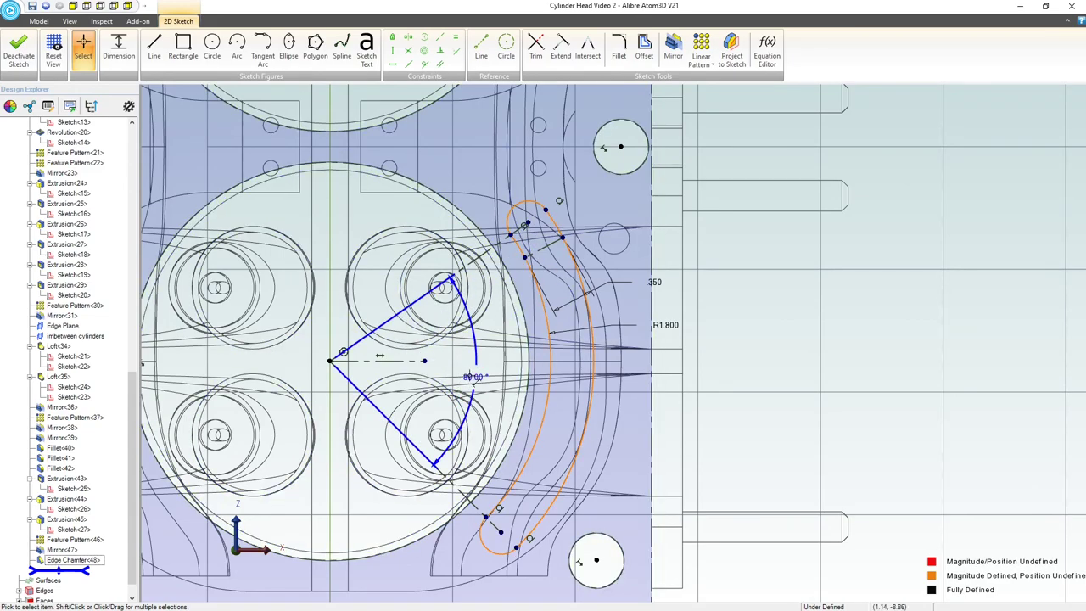
double_click(472, 377)
text(7)
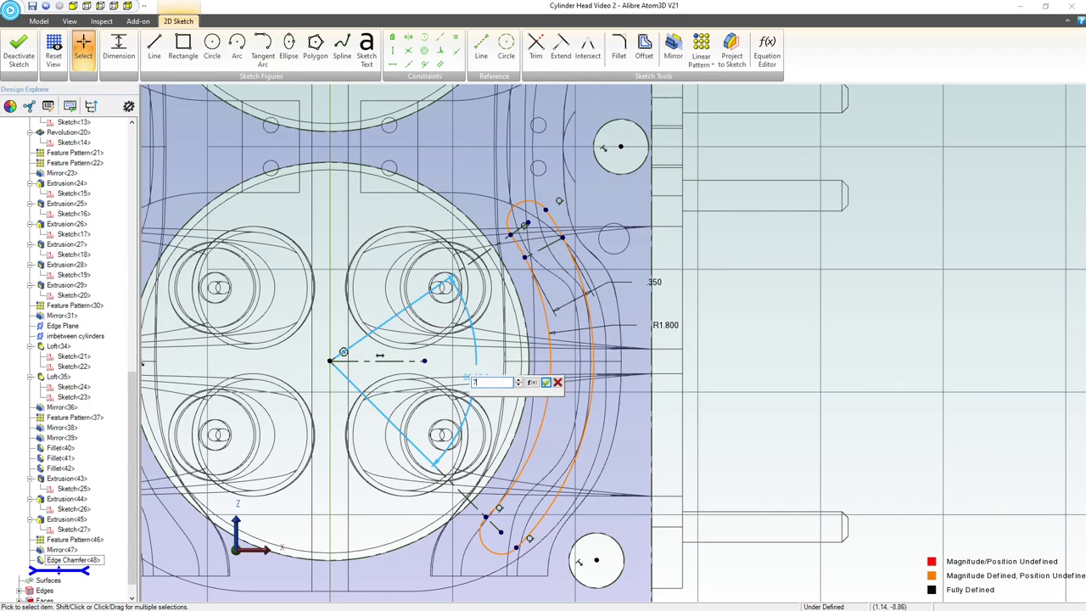
text(0)
key(Return)
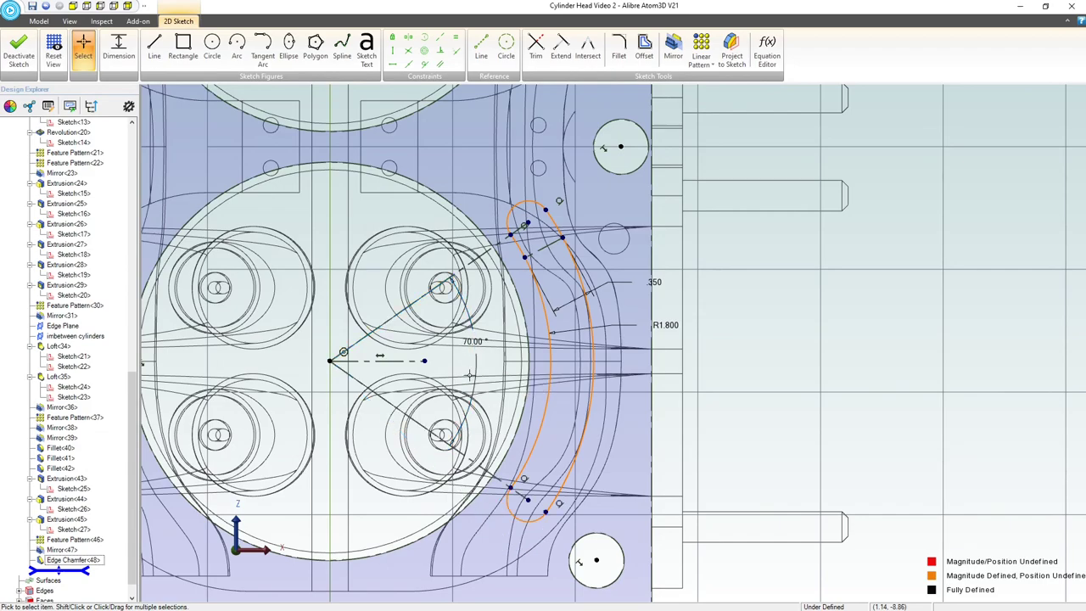
Step: Constrain the centre points of the slot's two rounded ends vertically and close the sketch
click(392, 52)
click(525, 225)
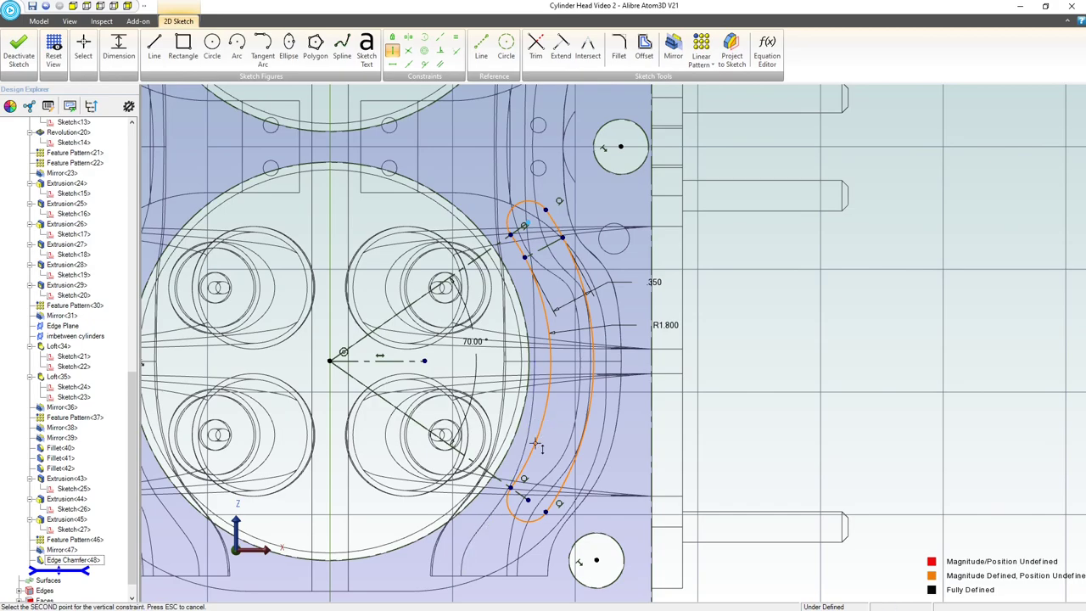
click(528, 499)
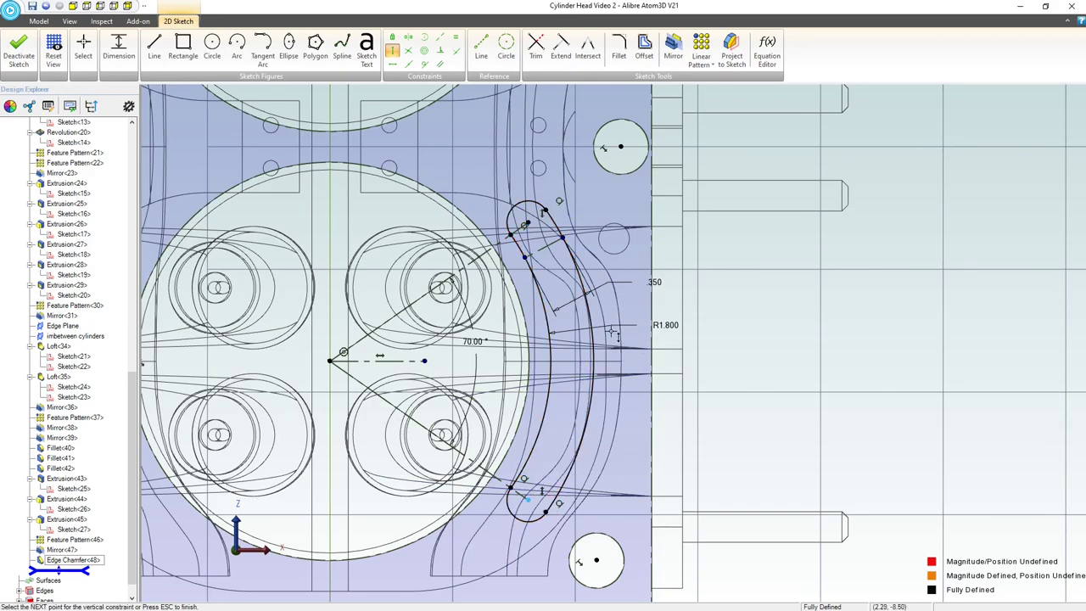
scroll(611, 333, down, 3)
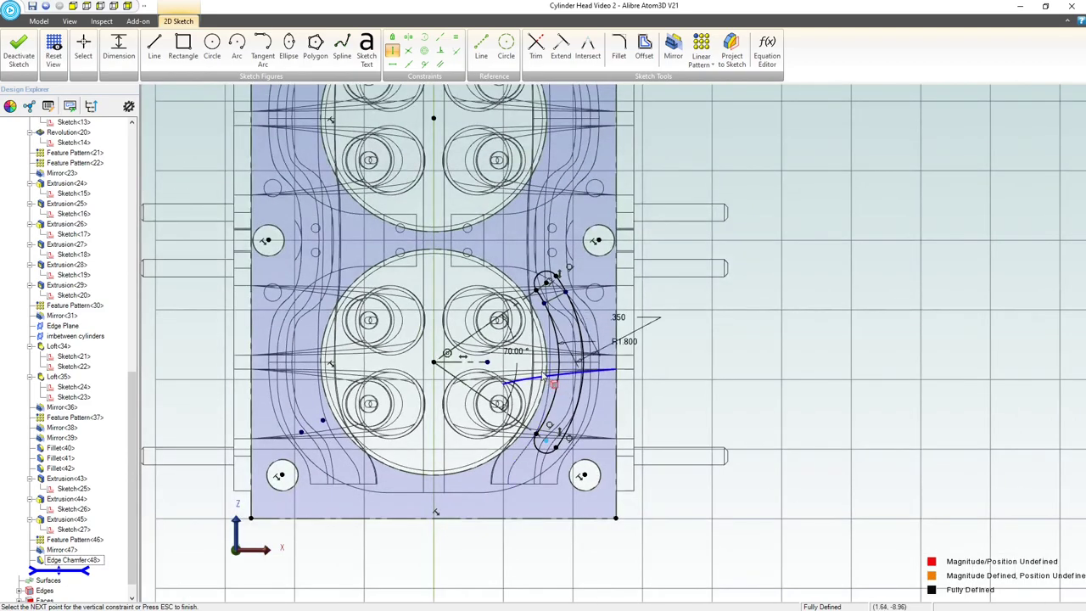
scroll(545, 376, down, 1)
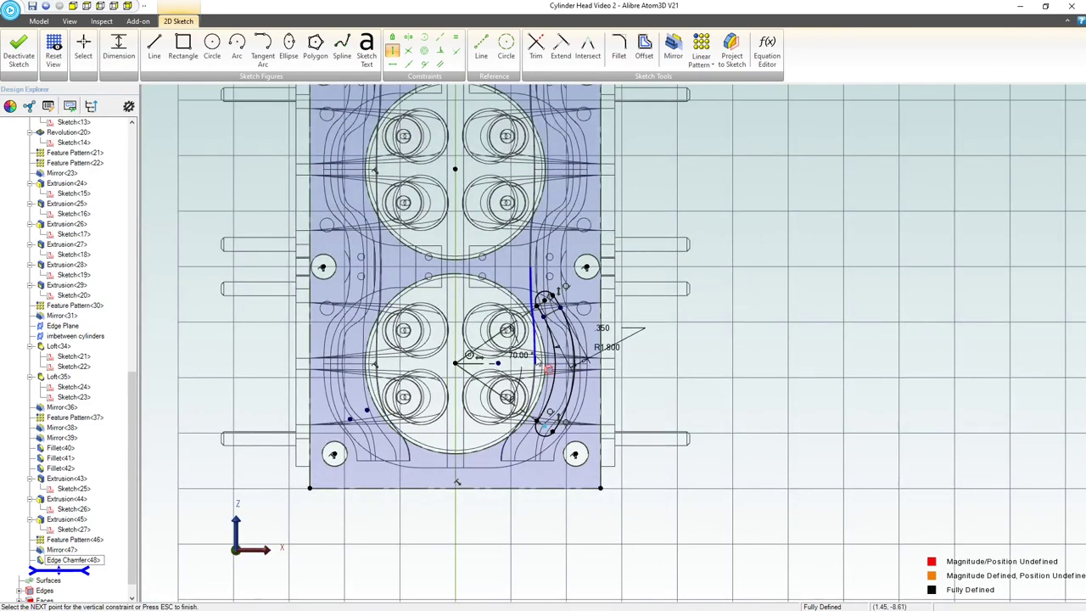
scroll(538, 360, up, 4)
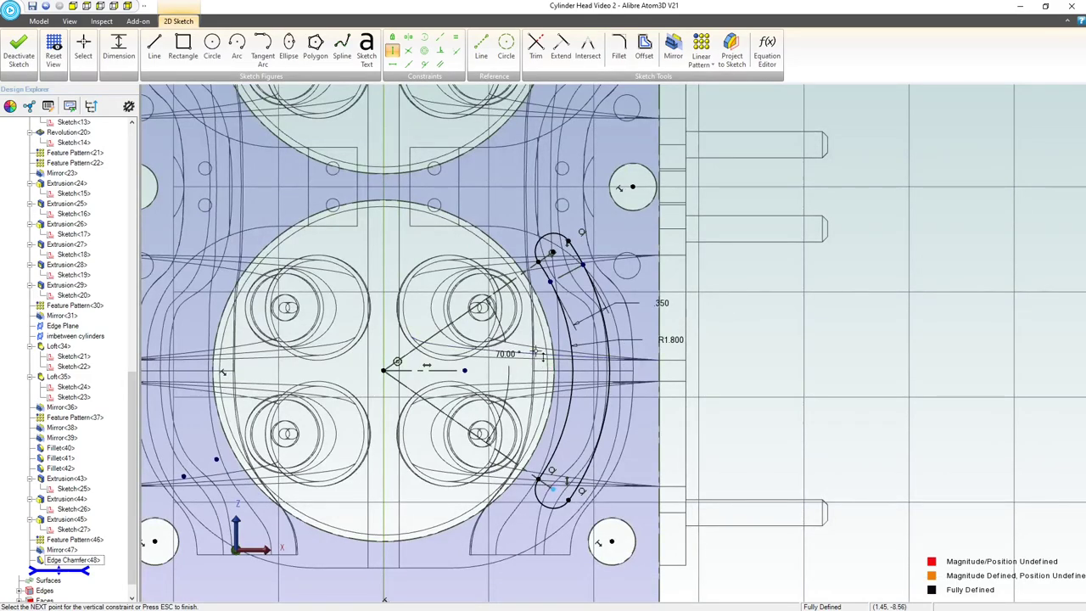
scroll(536, 353, down, 3)
scroll(454, 329, up, 2)
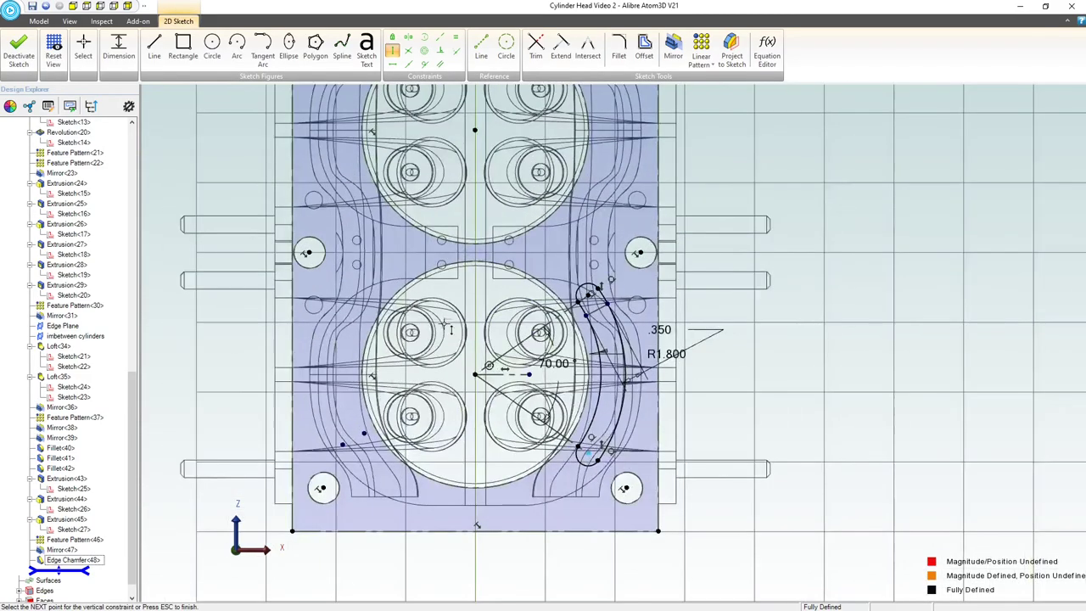
click(19, 49)
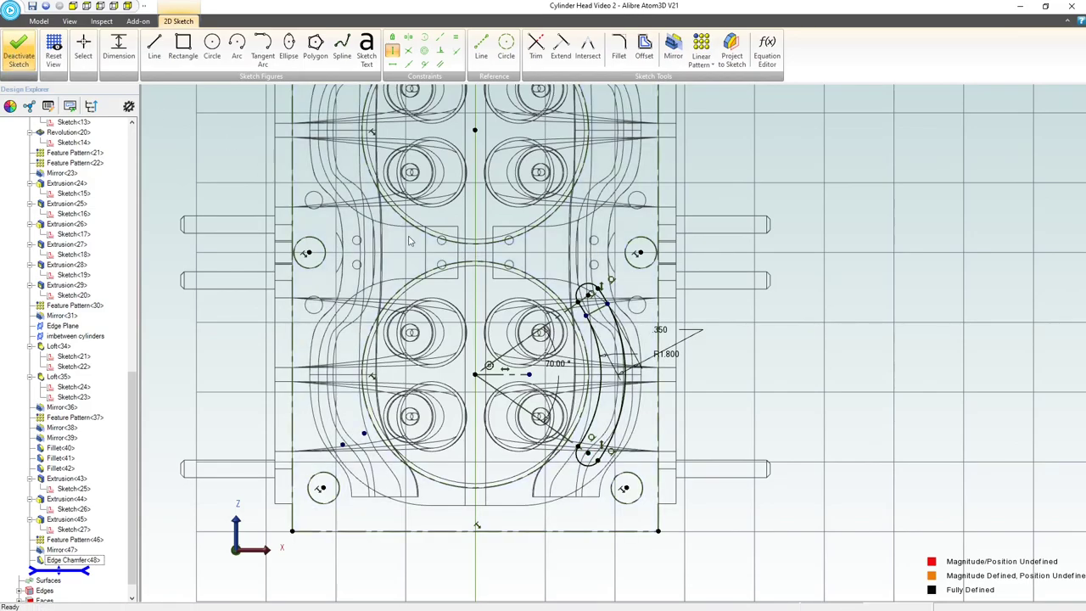
Step: Toggle the view of Precise Section View<1> and switch the cylinder head's display from wireframe to shaded
mouse_move(541, 302)
middle_down()
mouse_move(524, 334)
mouse_move(463, 325)
middle_up()
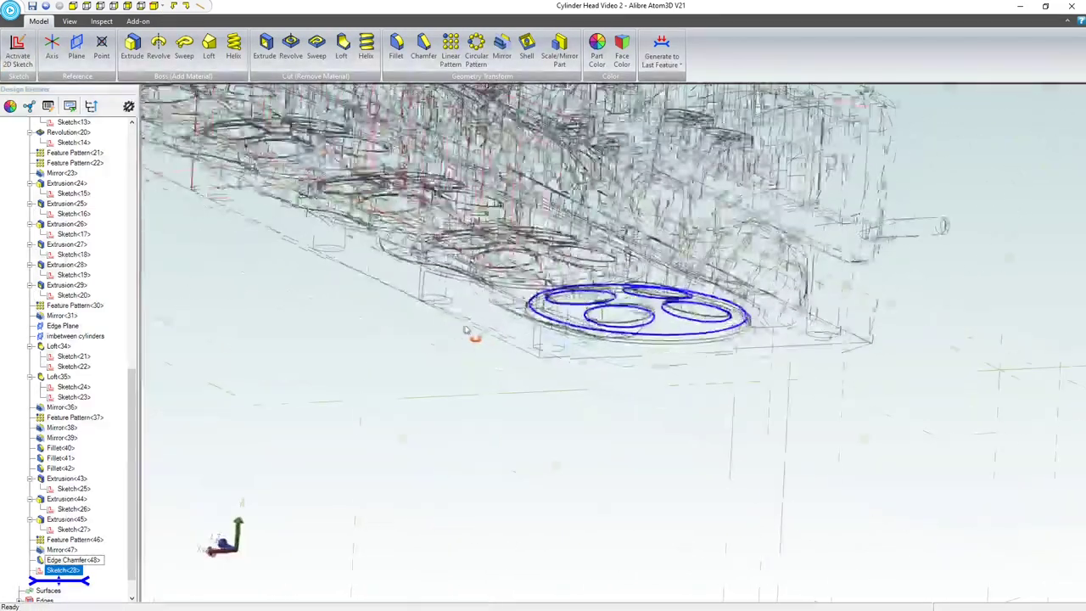
scroll(40, 309, up, 15)
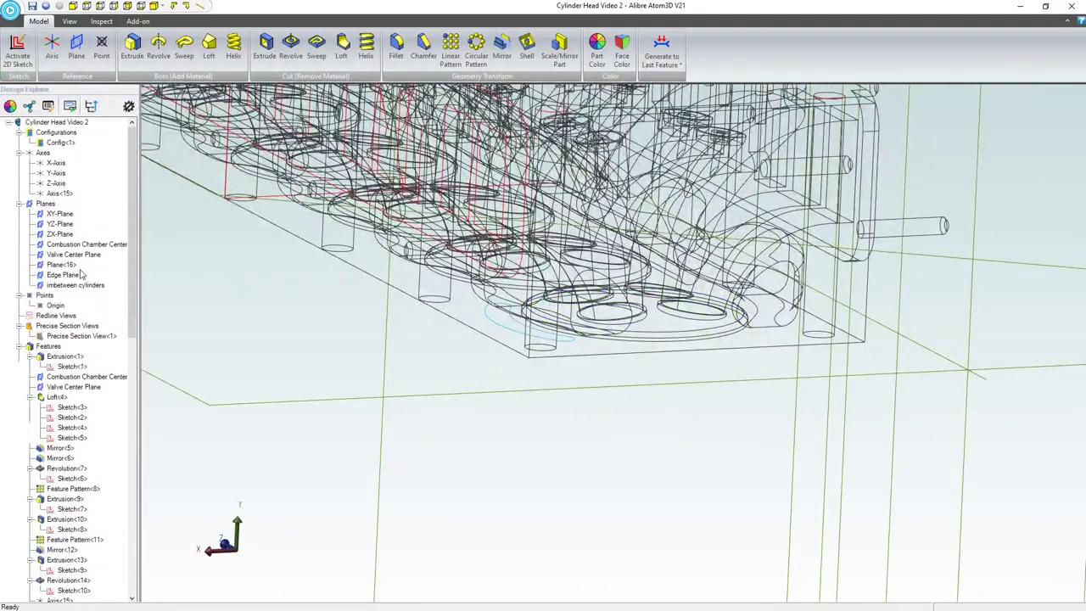
right_click(48, 336)
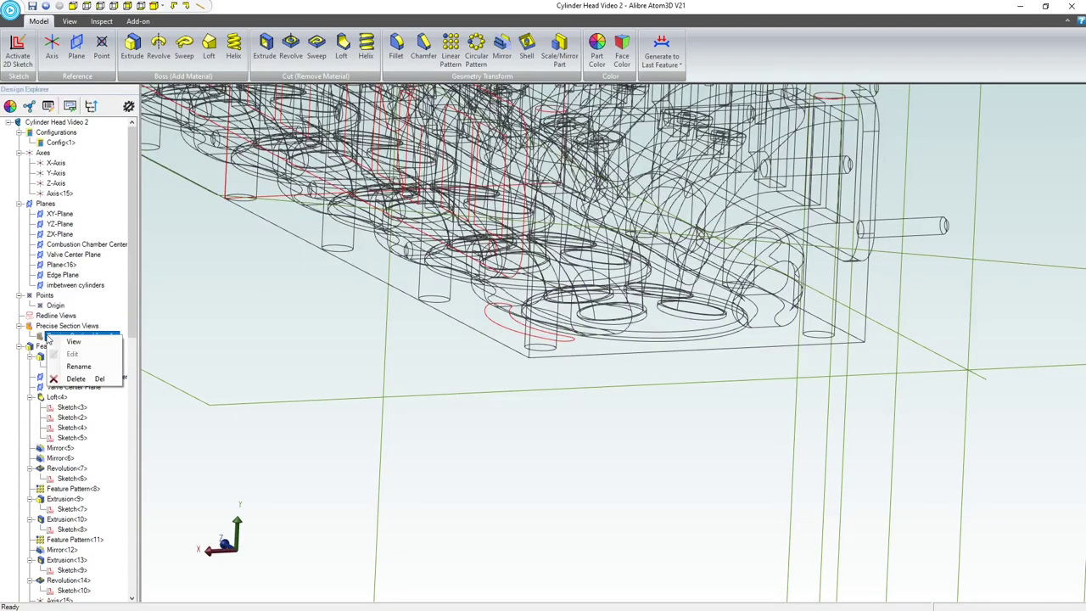
click(66, 343)
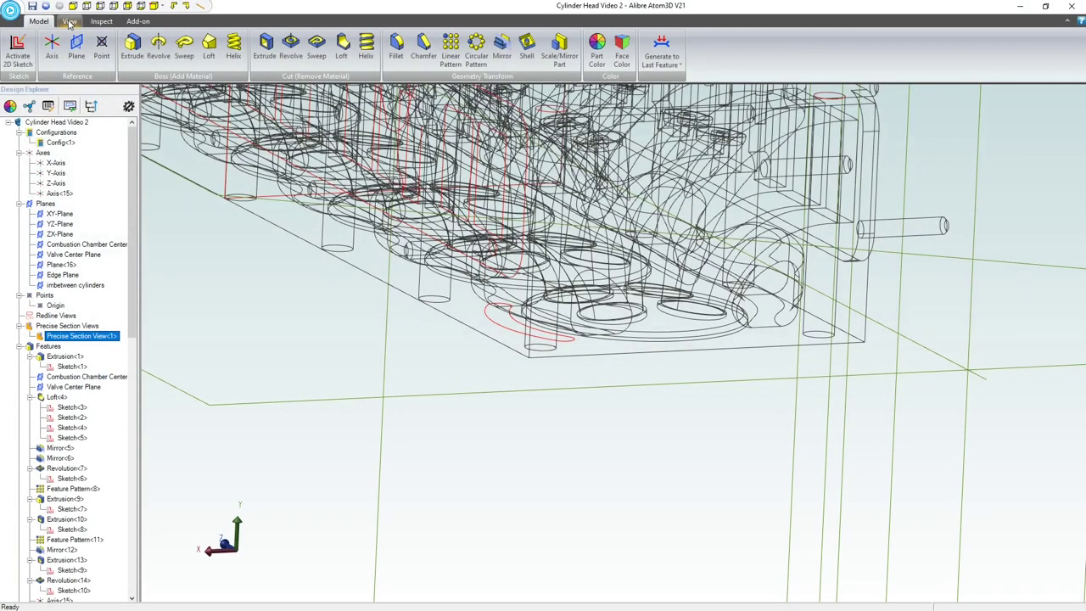
click(70, 22)
click(23, 50)
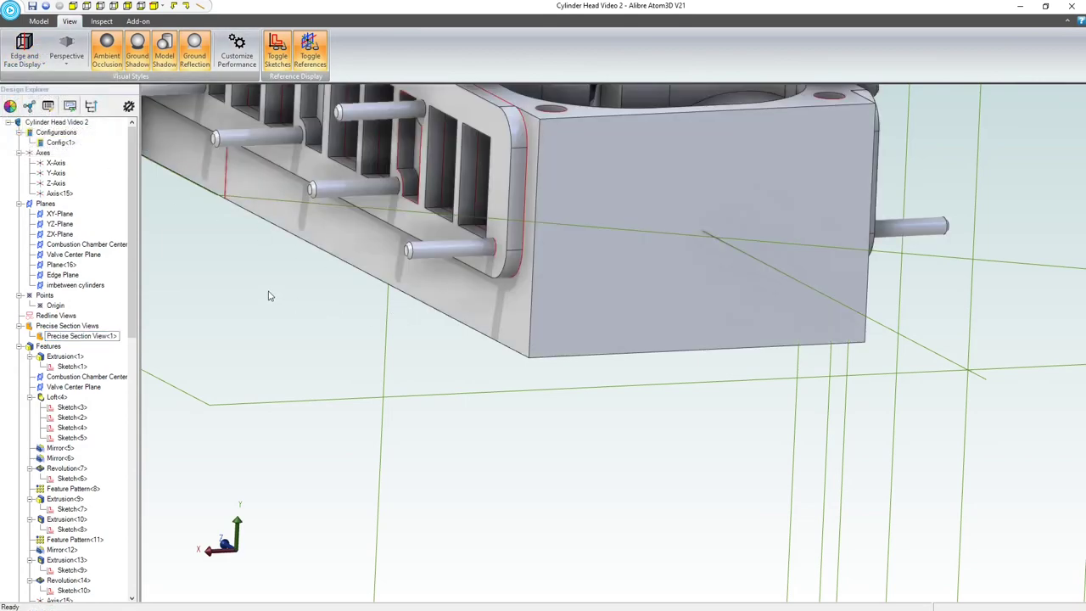
Step: Examine the cylinder head's underside around the curved slot sketch and the sectioned end of the model
click(38, 22)
scroll(260, 252, down, 4)
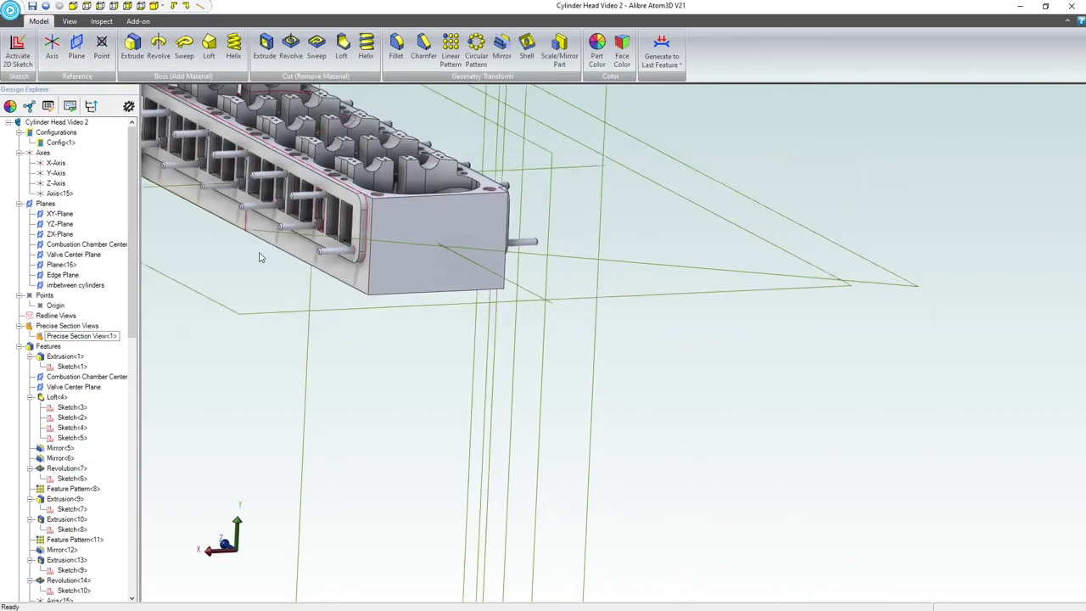
middle_drag(261, 254, 340, 250)
right_drag(341, 254, 320, 293)
scroll(309, 322, up, 5)
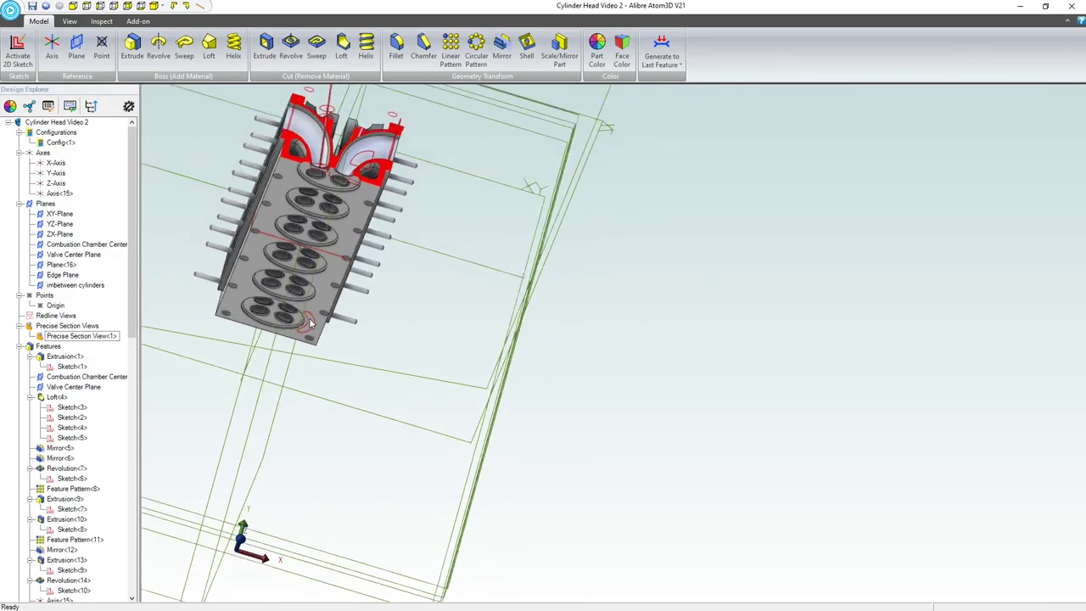
scroll(309, 331, down, 6)
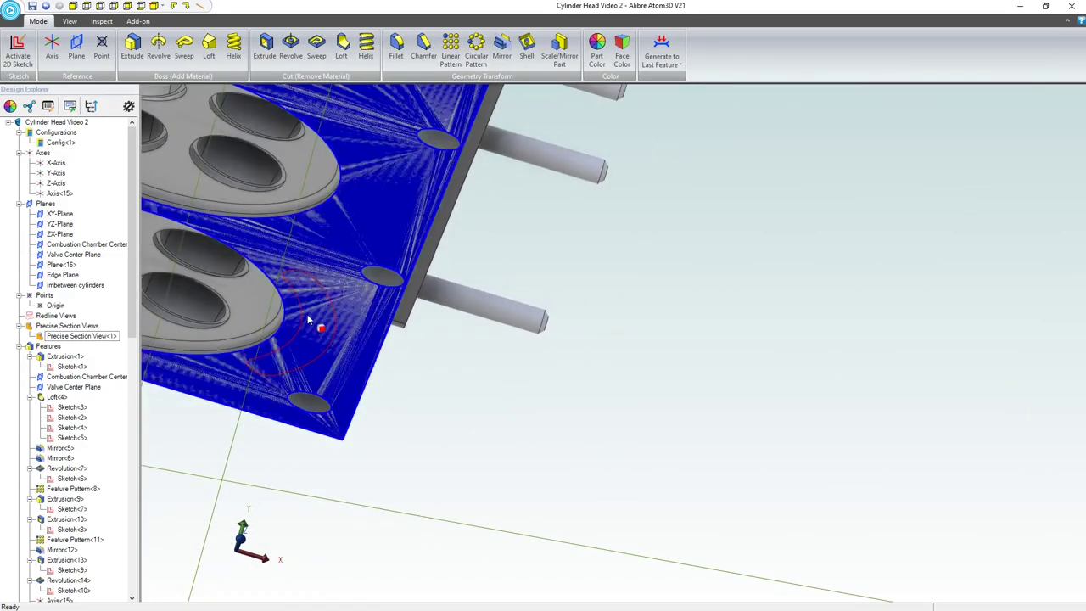
right_drag(313, 266, 296, 291)
scroll(284, 291, down, 2)
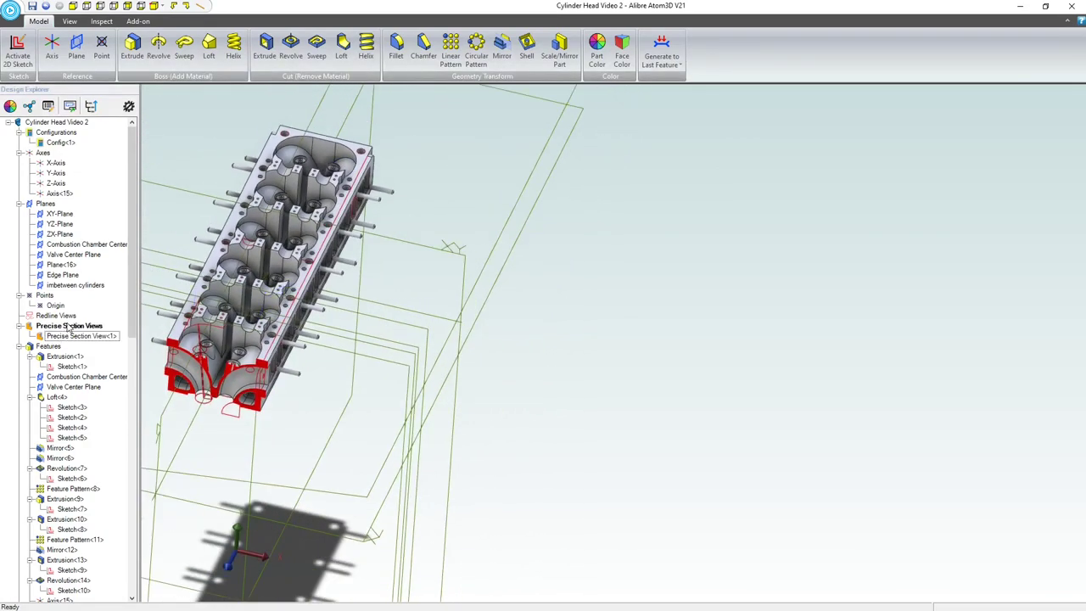
Step: Edit Precise Section View<1> to offset its slicing plane by 14.500" from the Valve Center Plane
right_click(67, 336)
click(90, 354)
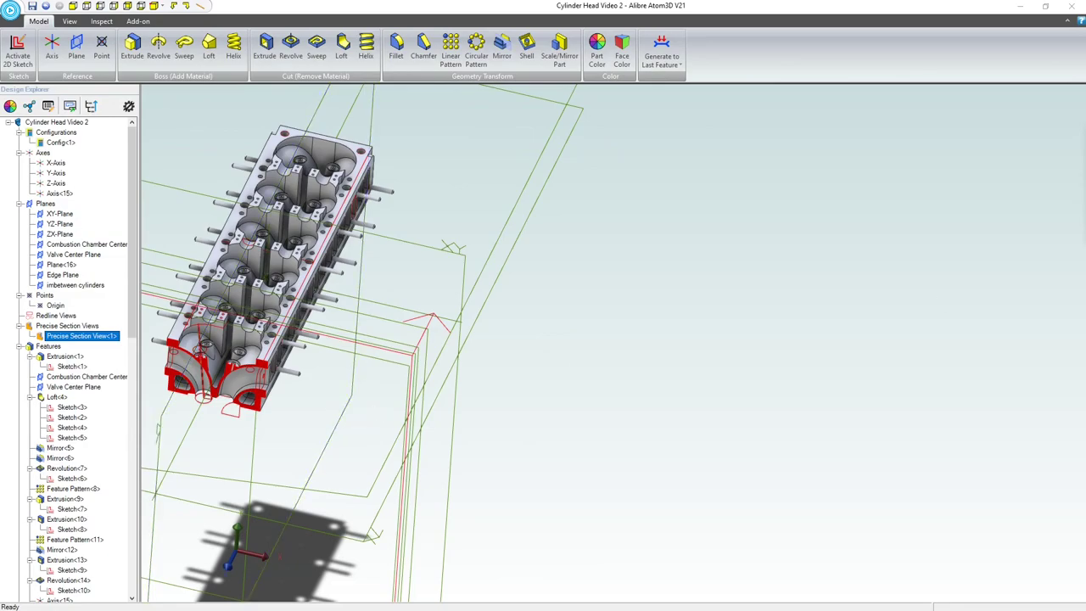
drag(803, 194, 740, 209)
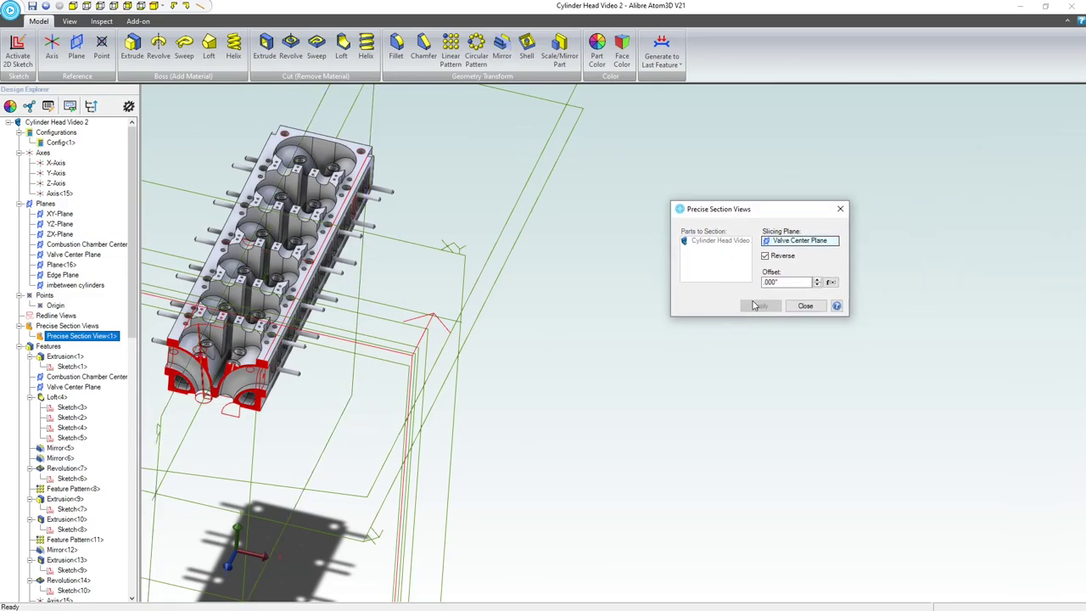
click(817, 281)
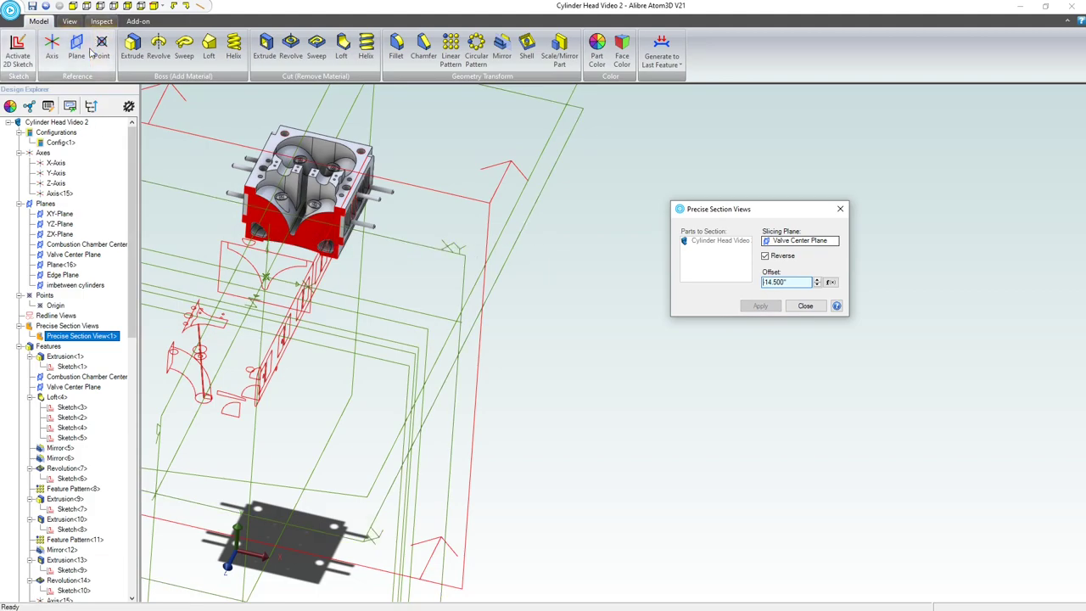
click(802, 307)
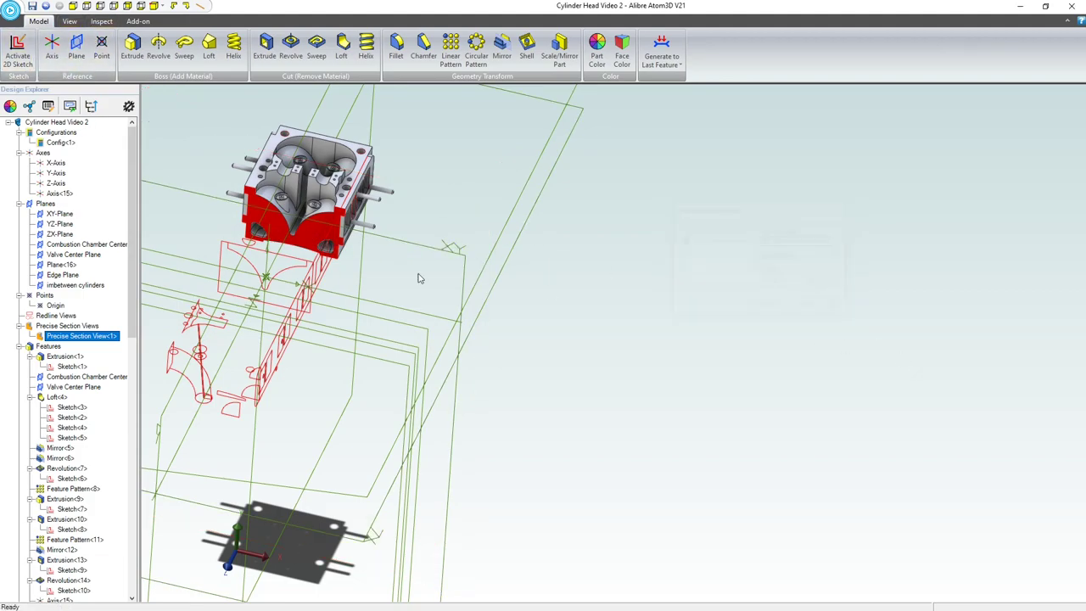
Step: Start an extruded cut from the curved slot sketch, Sketch<28>, and set its type to To Next
scroll(303, 256, down, 3)
scroll(360, 261, up, 10)
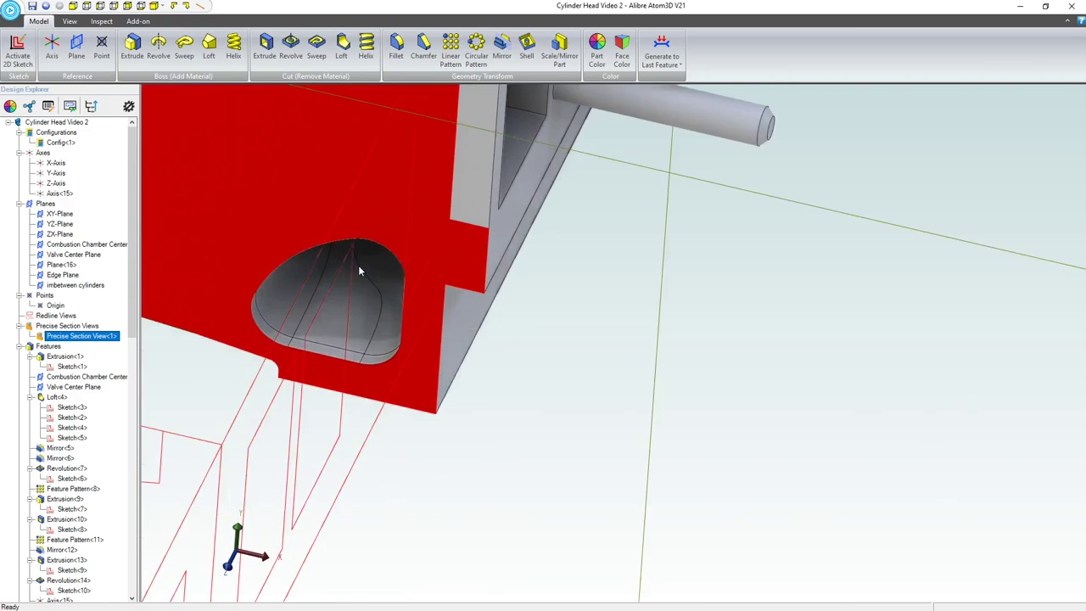
scroll(365, 252, up, 3)
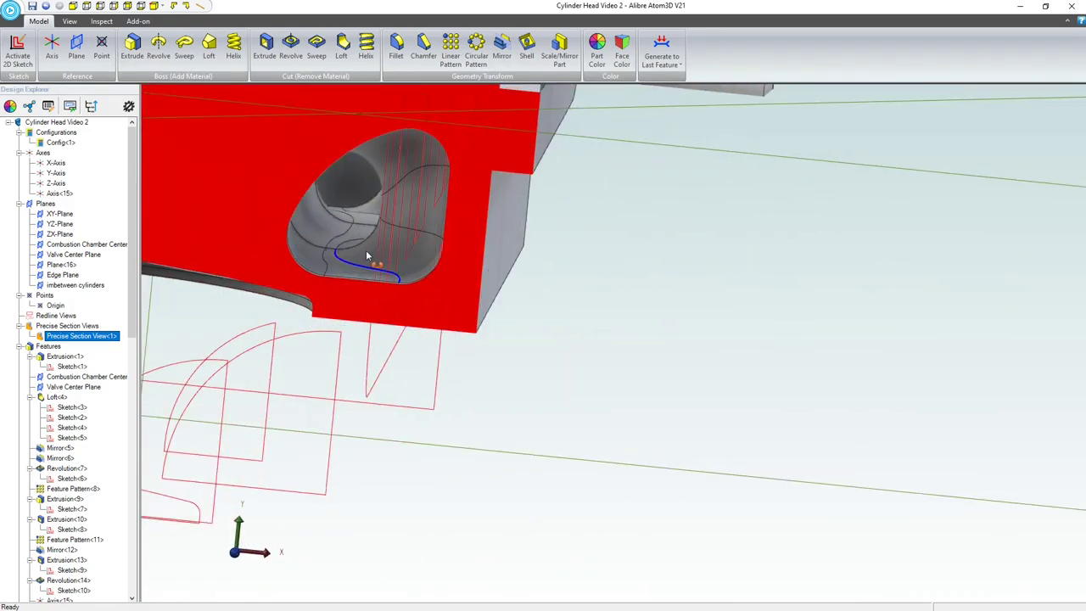
mouse_move(365, 250)
middle_down()
mouse_move(368, 237)
mouse_move(363, 256)
mouse_move(355, 248)
middle_up()
scroll(75, 501, down, 15)
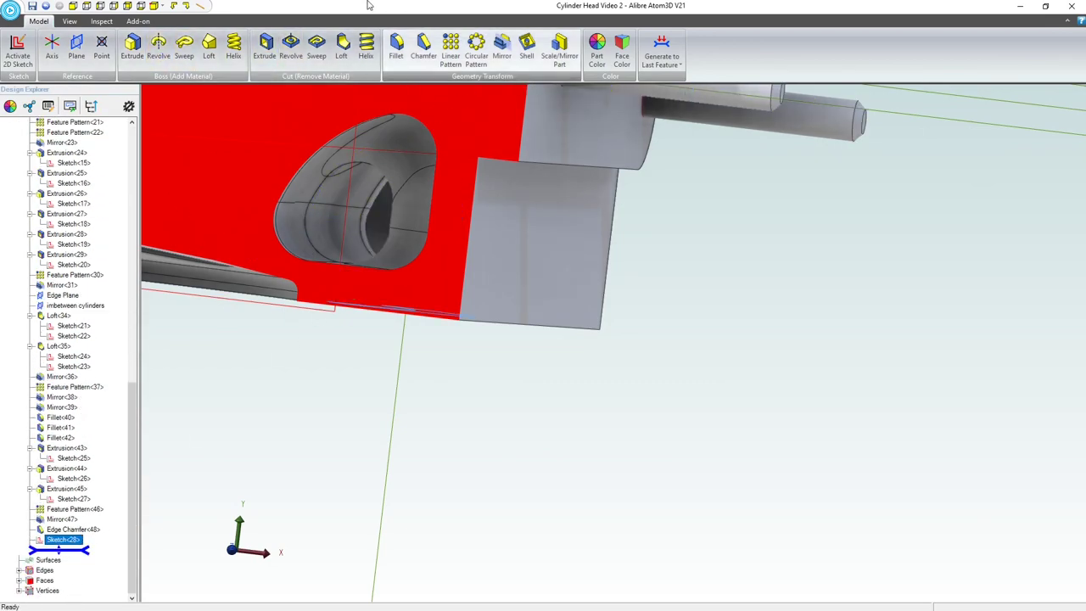
click(265, 49)
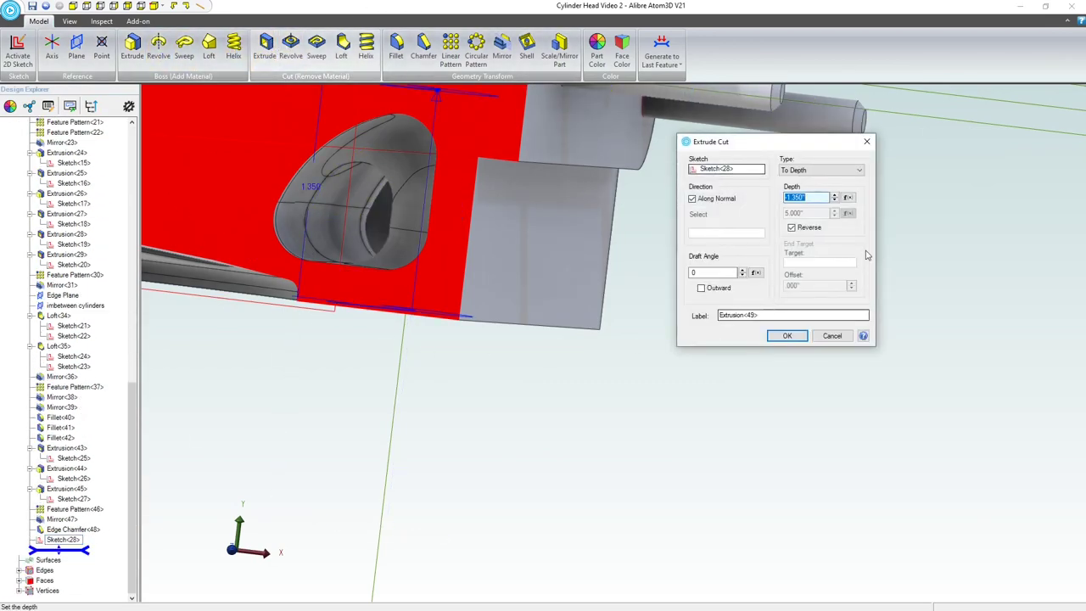
click(829, 171)
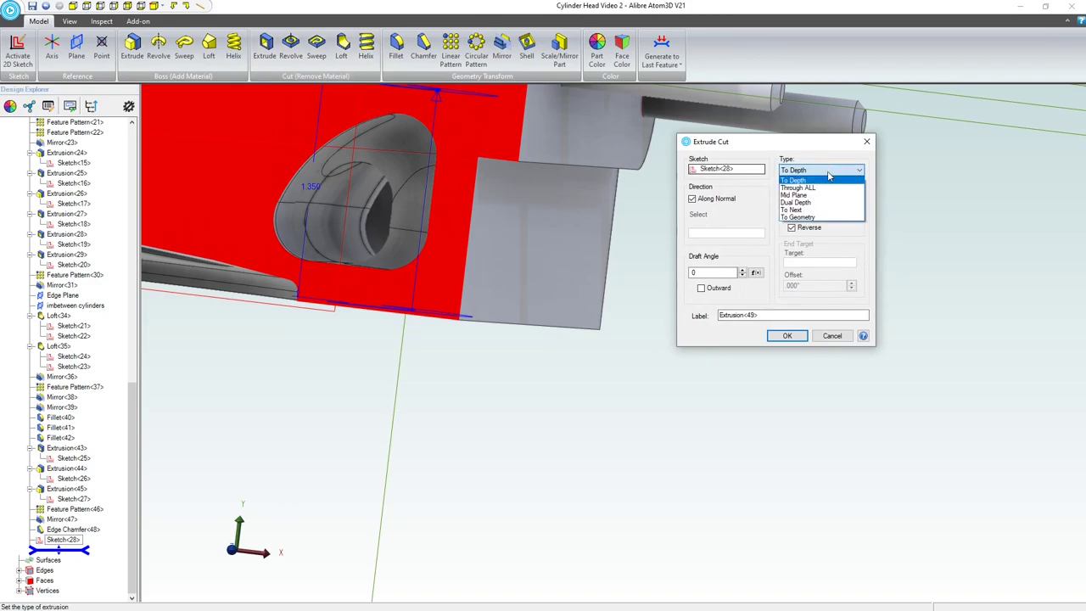
click(823, 210)
Step: Check the slot cut's preview against the sectioned internal cavity and apply the cut
scroll(225, 335, up, 5)
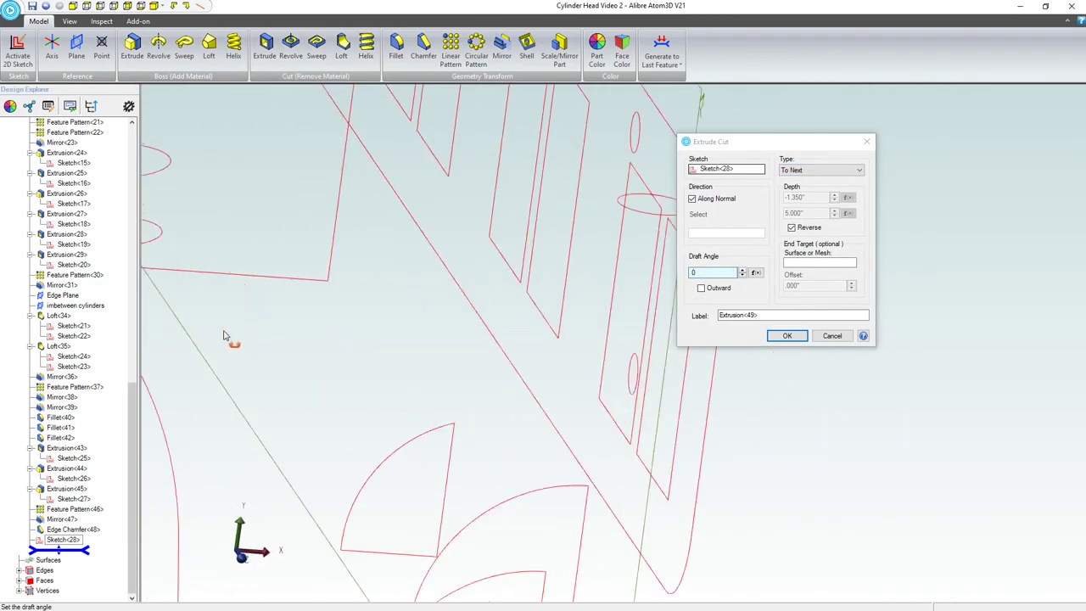
scroll(224, 335, down, 5)
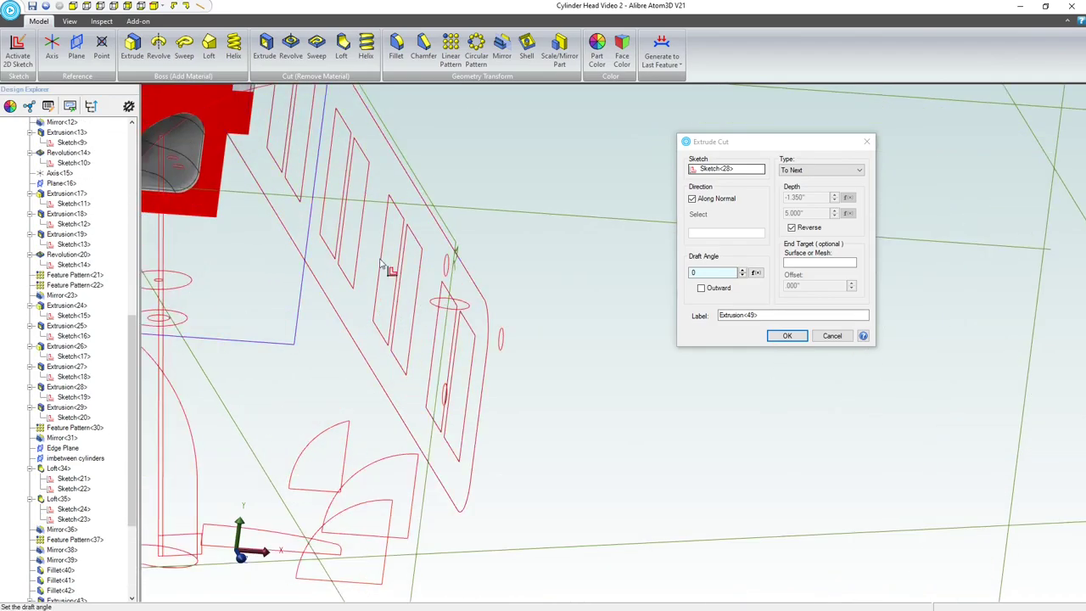
scroll(383, 264, down, 3)
scroll(341, 249, up, 6)
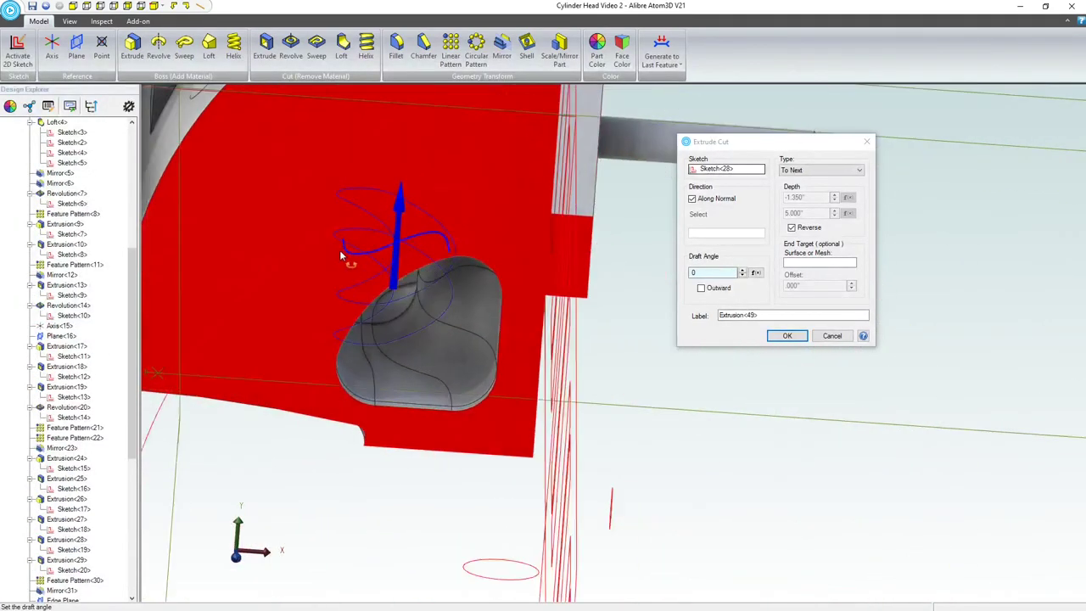
middle_drag(341, 251, 342, 247)
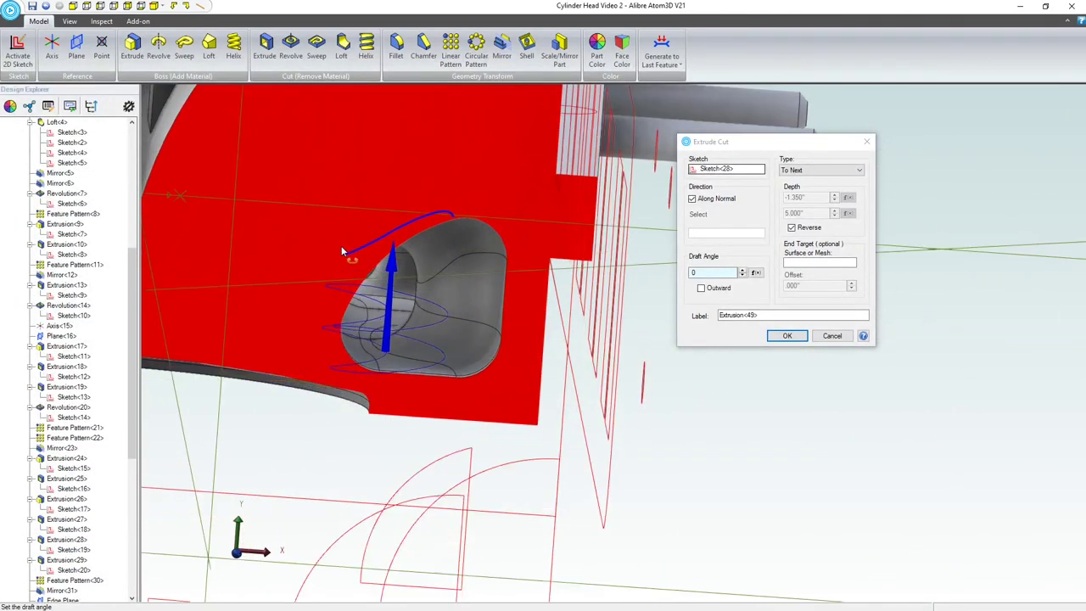
key(Up)
key(Up)
key(Up)
key(Up)
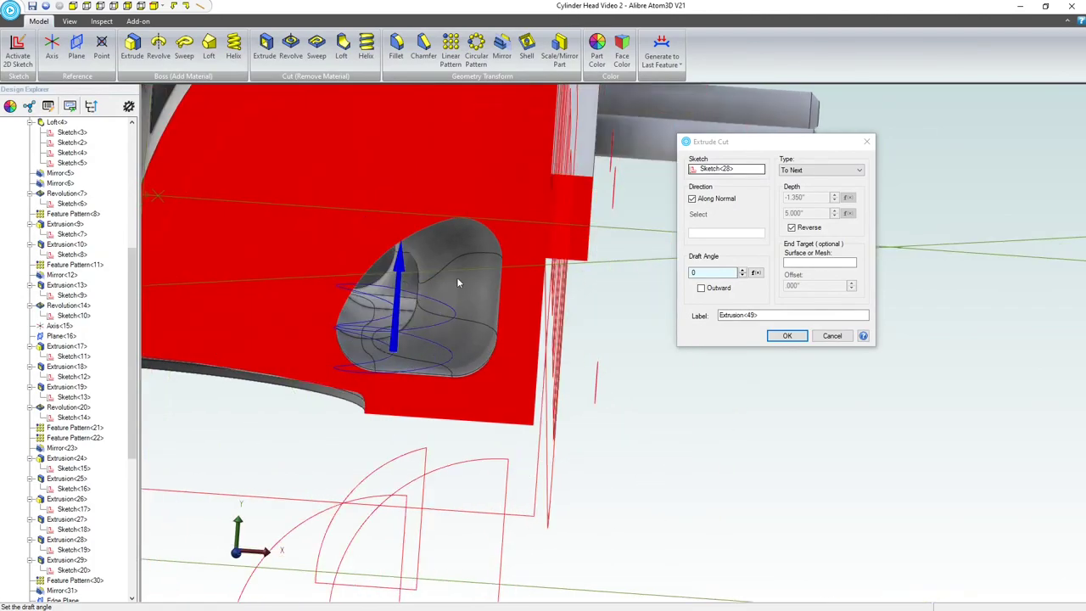
click(788, 336)
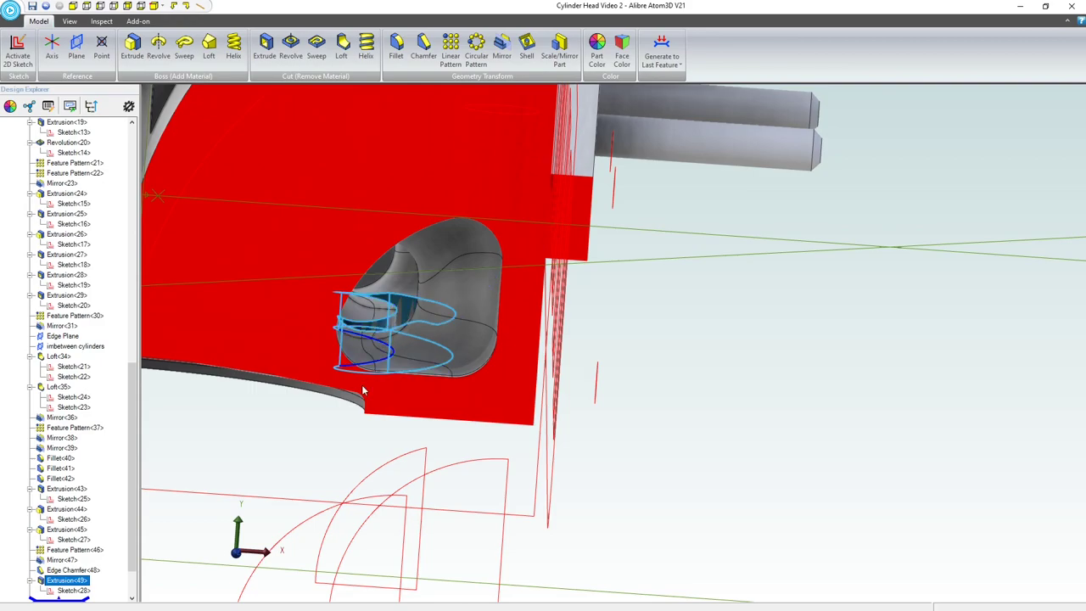
click(344, 410)
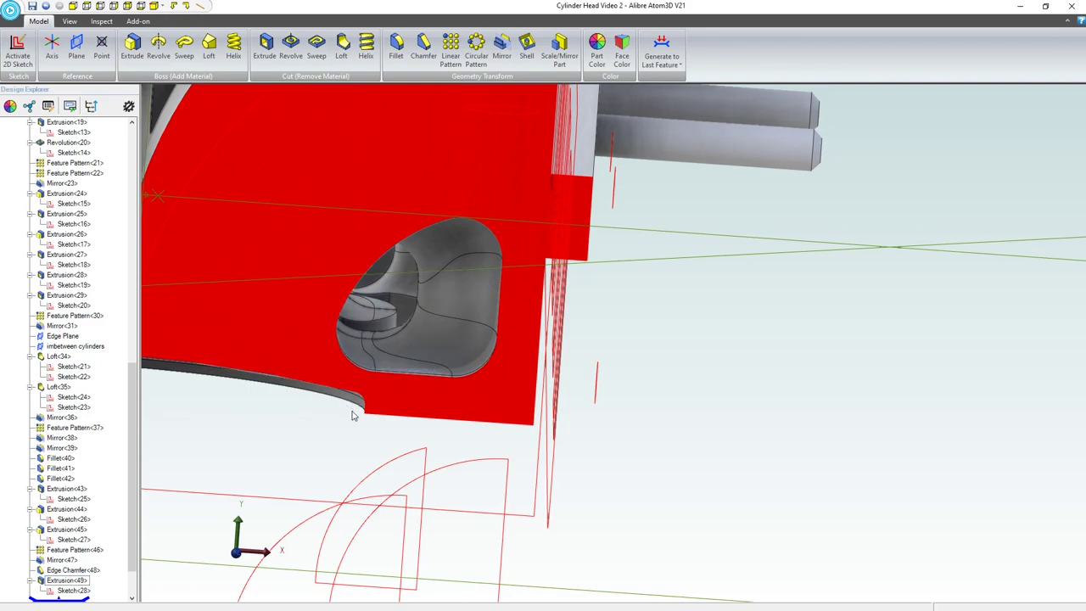
Step: Inspect the cut slot from the head's underside and turn off the view of Precise Section View<1>
middle_drag(353, 415, 351, 337)
scroll(351, 339, down, 5)
middle_drag(354, 430, 365, 399)
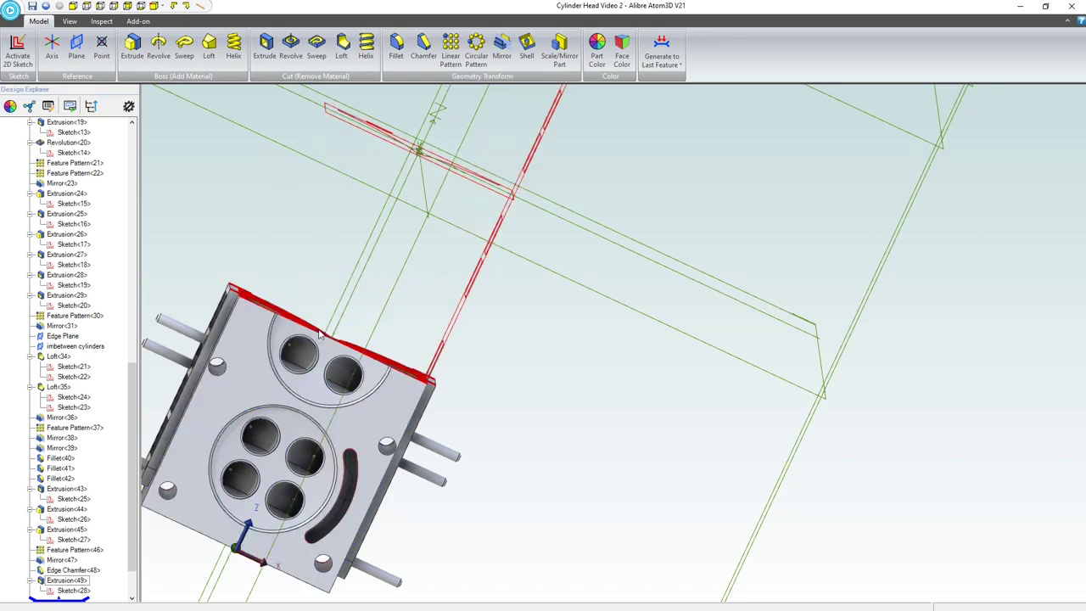
middle_drag(320, 336, 313, 363)
scroll(313, 363, down, 4)
scroll(290, 405, up, 3)
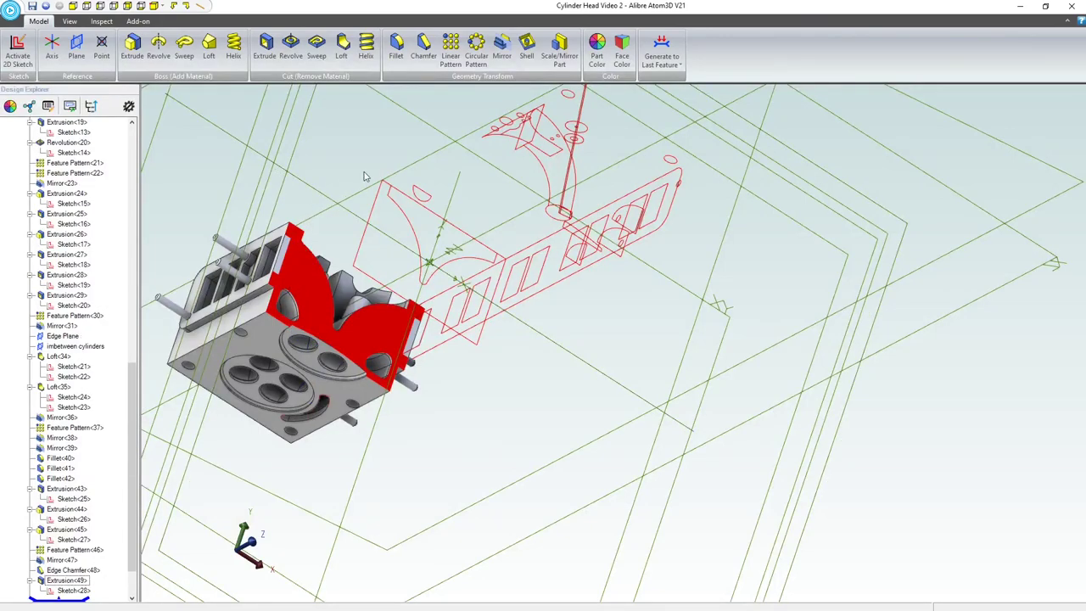
scroll(65, 156, up, 5)
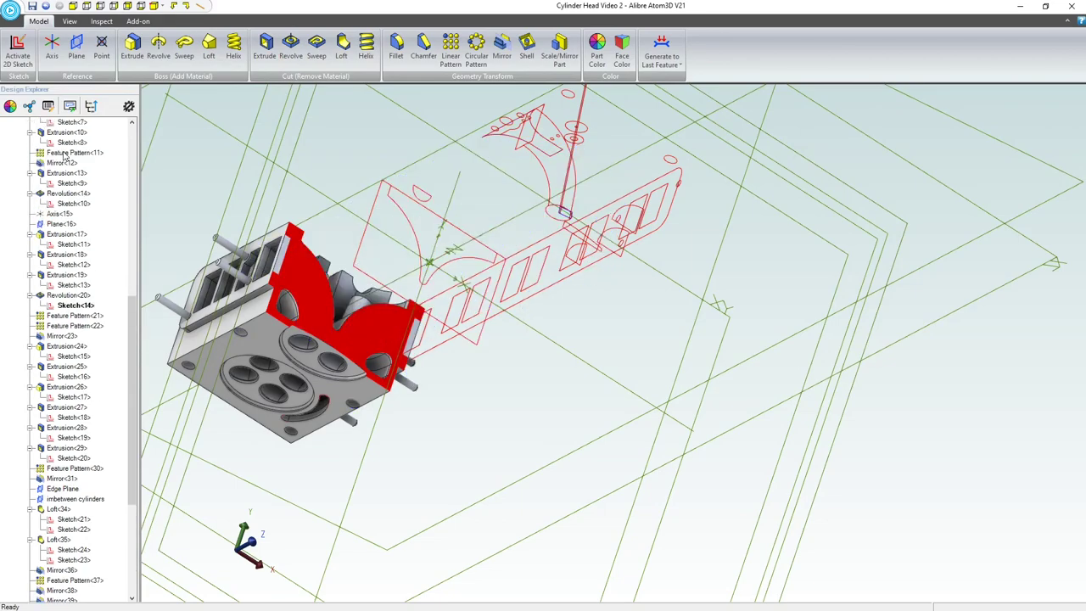
scroll(64, 155, up, 12)
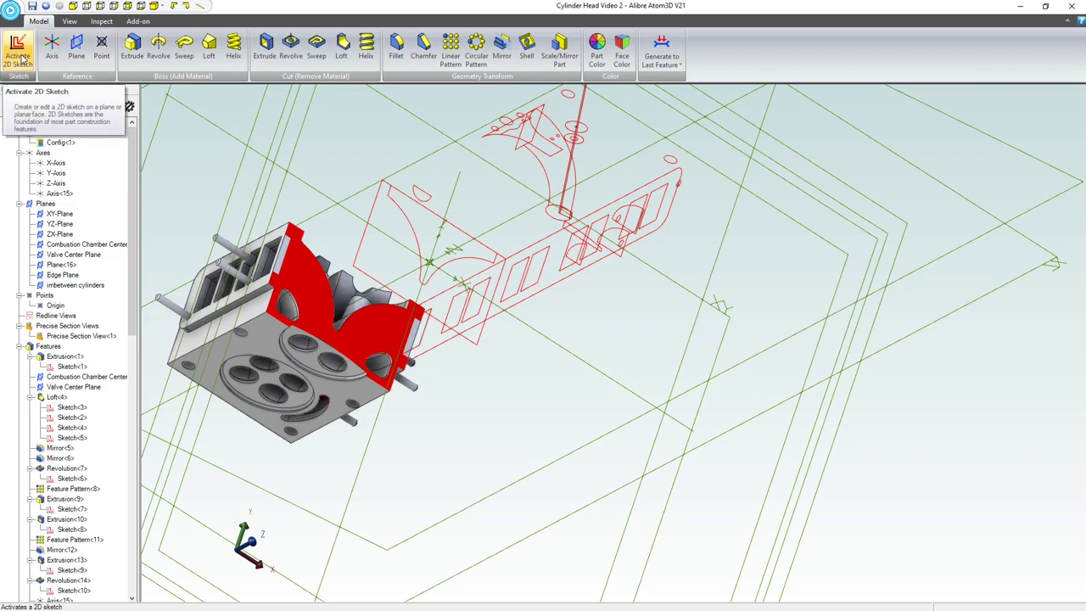
right_click(55, 336)
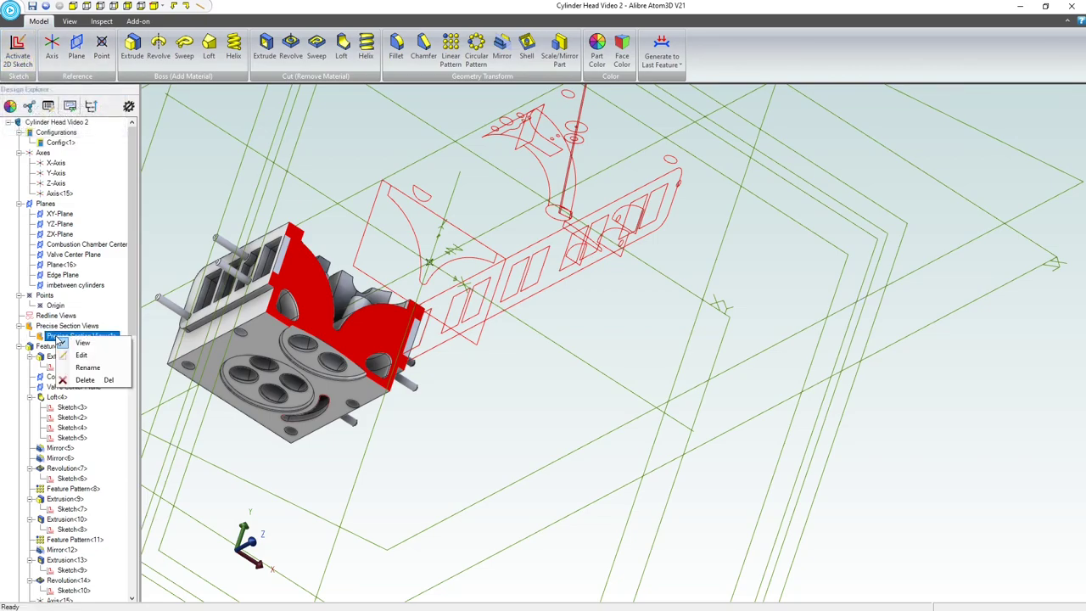
click(66, 344)
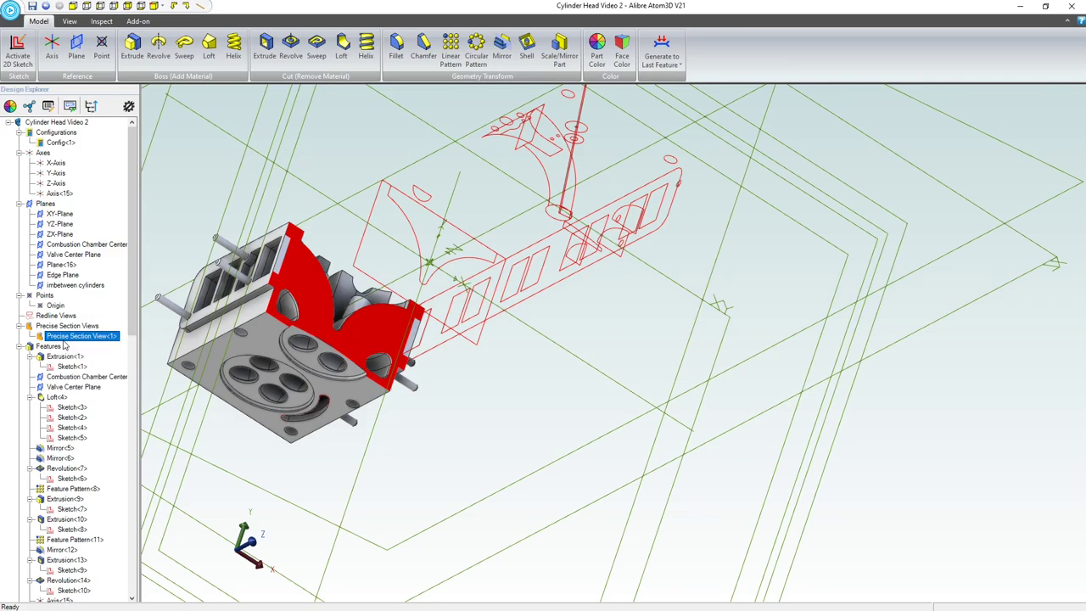
click(478, 465)
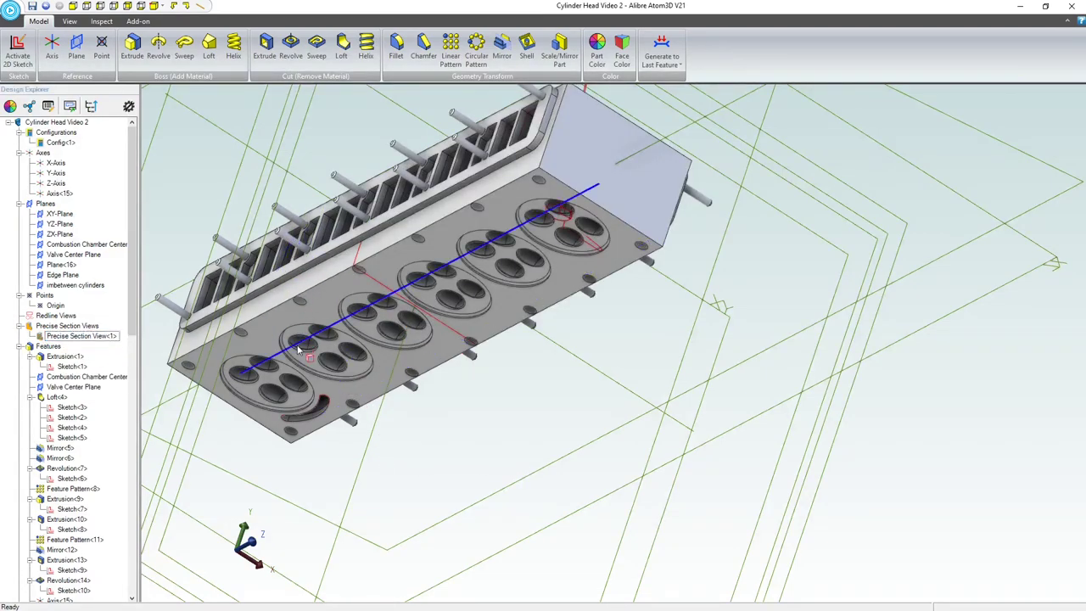
Step: Pattern the slot cut linearly along the head's long bottom edge with 3.500" spacing and 6 instances
click(451, 46)
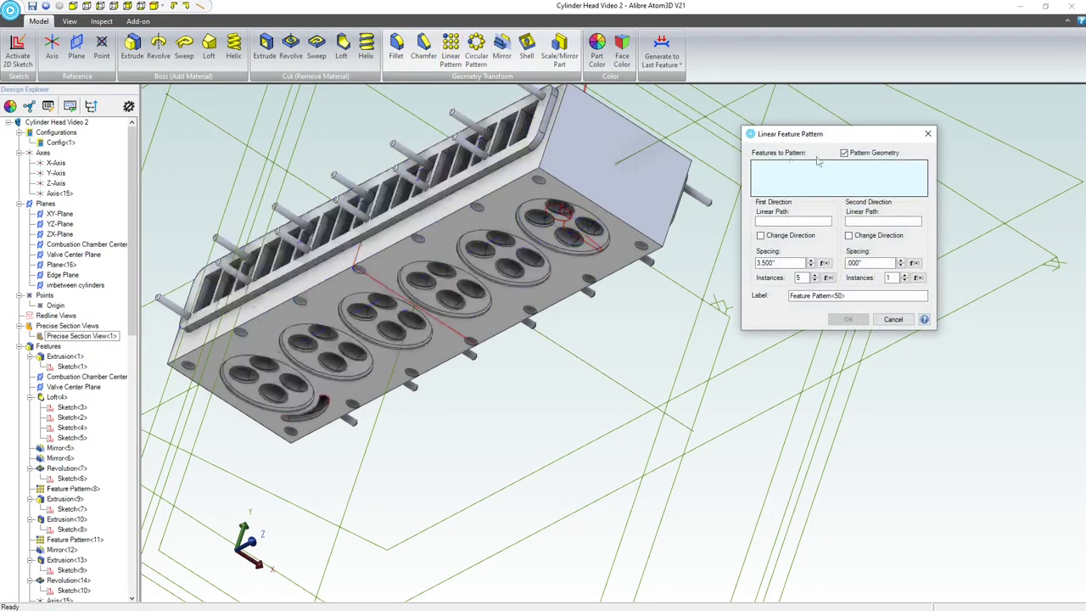
scroll(326, 390, up, 5)
click(331, 382)
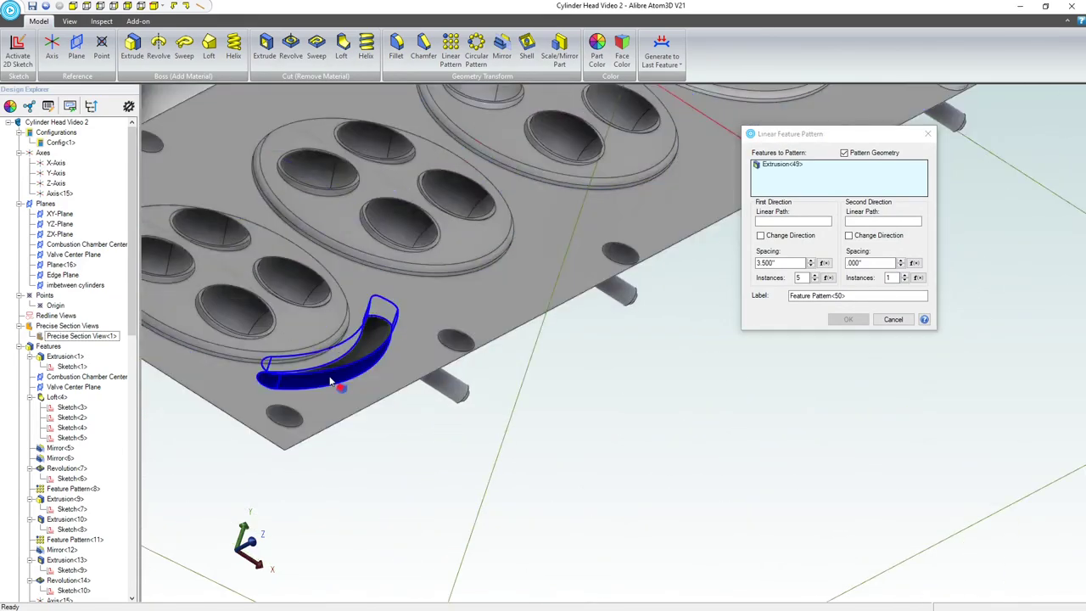
click(598, 290)
scroll(665, 290, down, 6)
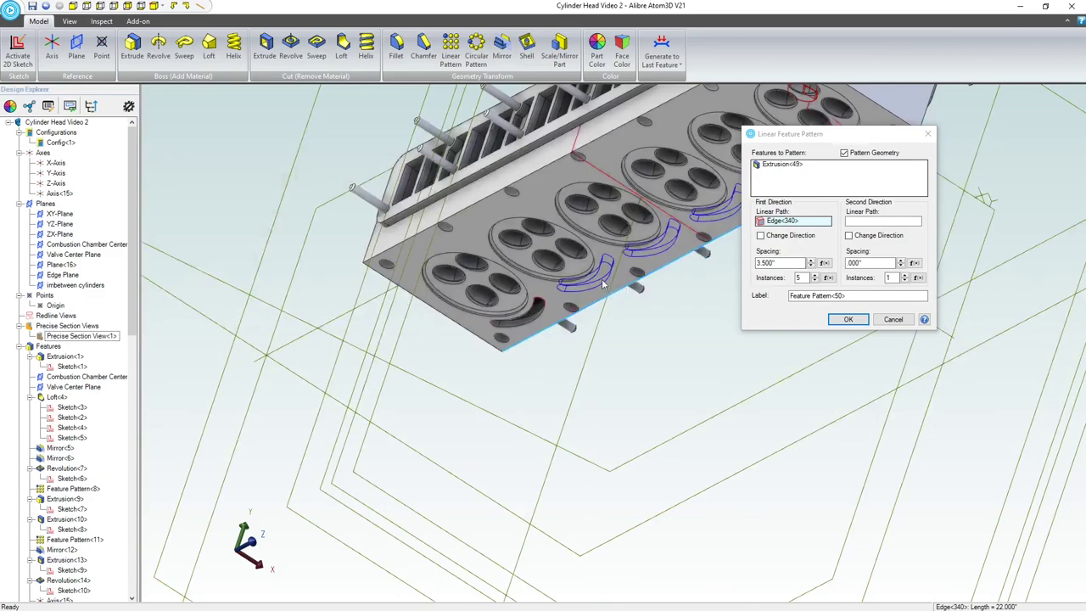
scroll(738, 284, up, 5)
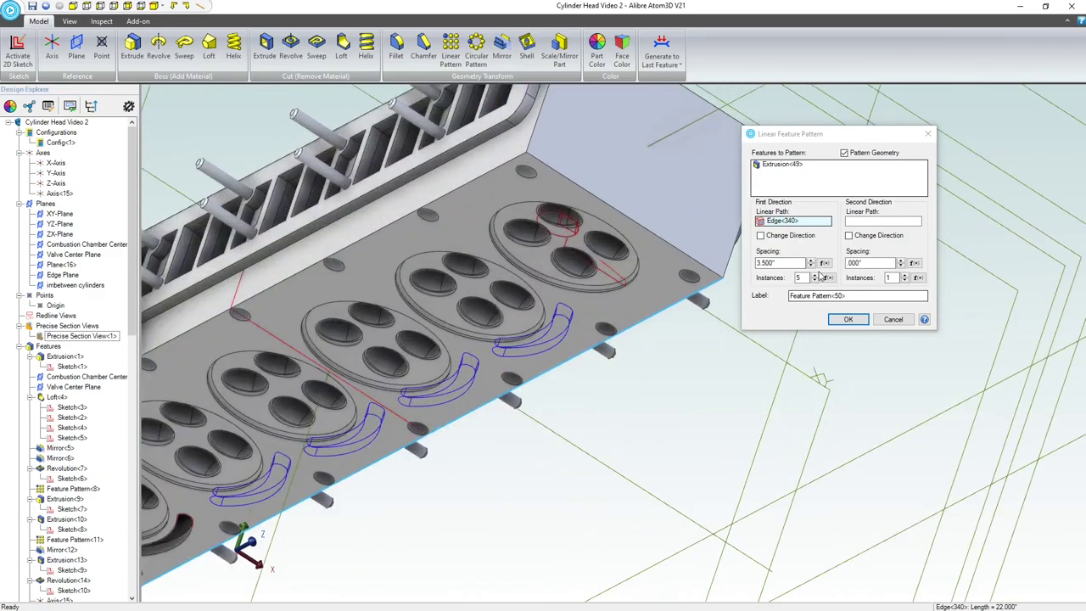
click(815, 277)
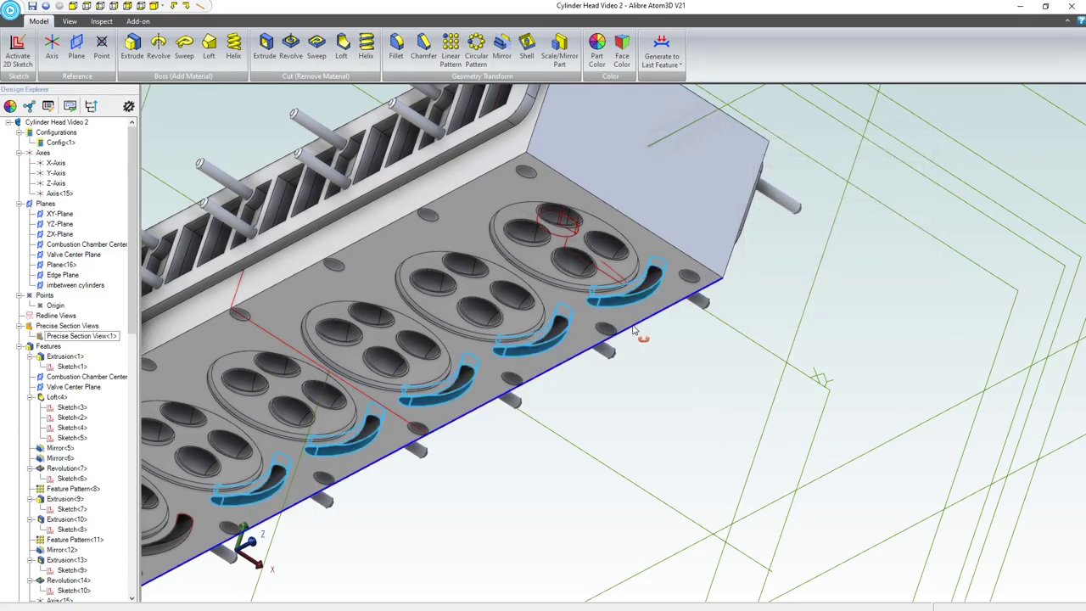
Step: Examine the patterned slots beside the combustion chambers and look closely into one slot's interior
middle_drag(633, 328, 650, 298)
scroll(527, 438, up, 5)
middle_drag(549, 417, 531, 449)
scroll(528, 440, down, 5)
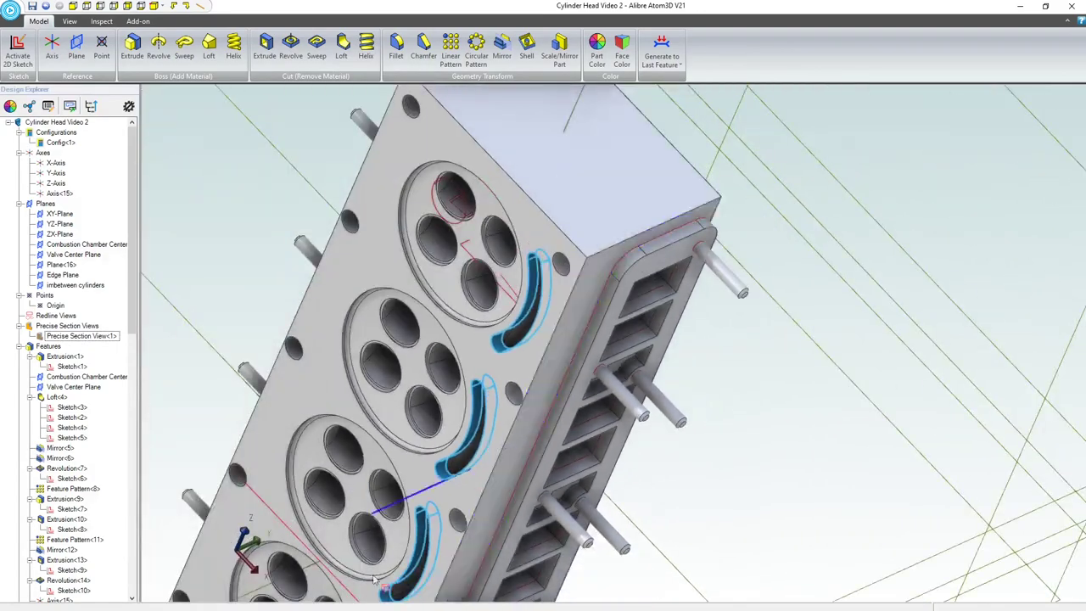
scroll(467, 425, up, 2)
scroll(544, 289, down, 4)
middle_drag(543, 289, 706, 351)
scroll(691, 363, up, 6)
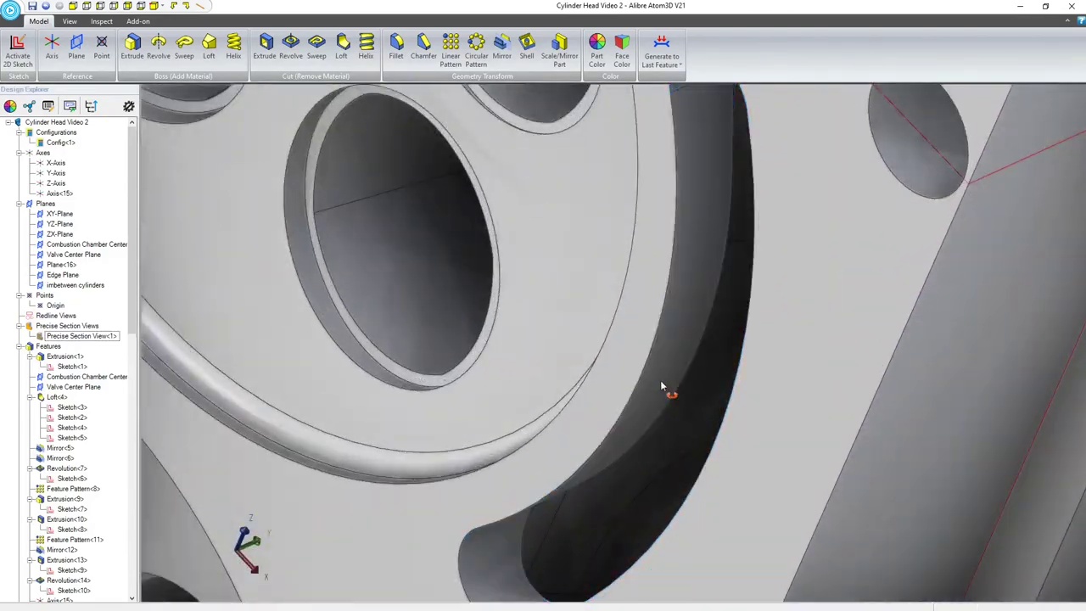
mouse_move(660, 381)
middle_down()
mouse_move(684, 391)
mouse_move(713, 356)
mouse_move(686, 379)
middle_up()
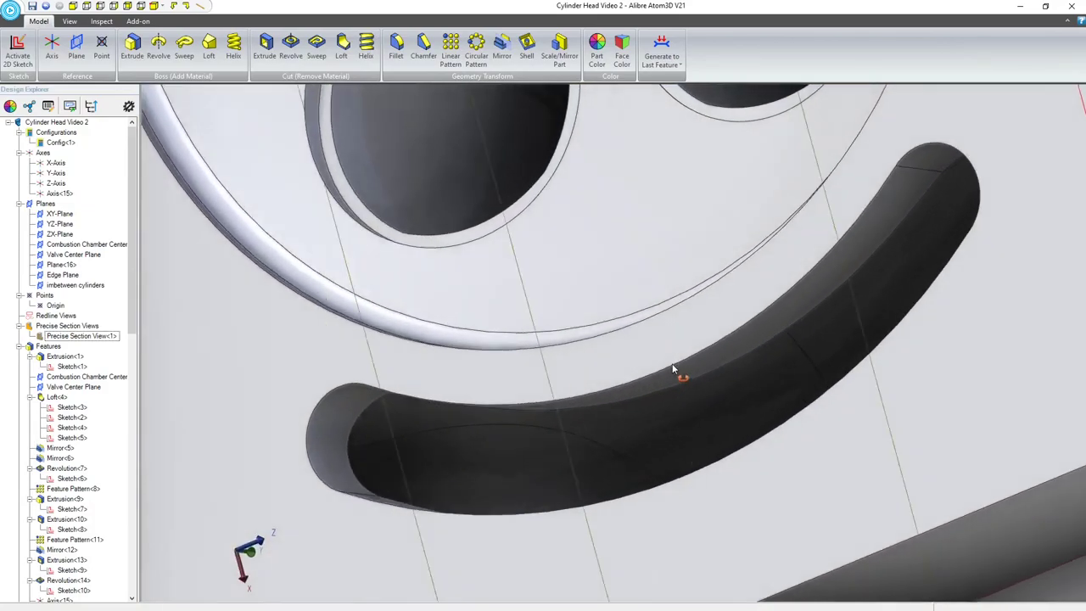
Step: Review the row of curved slots across the head's underside, with a close look at one middle chamber's slot
scroll(681, 377, down, 5)
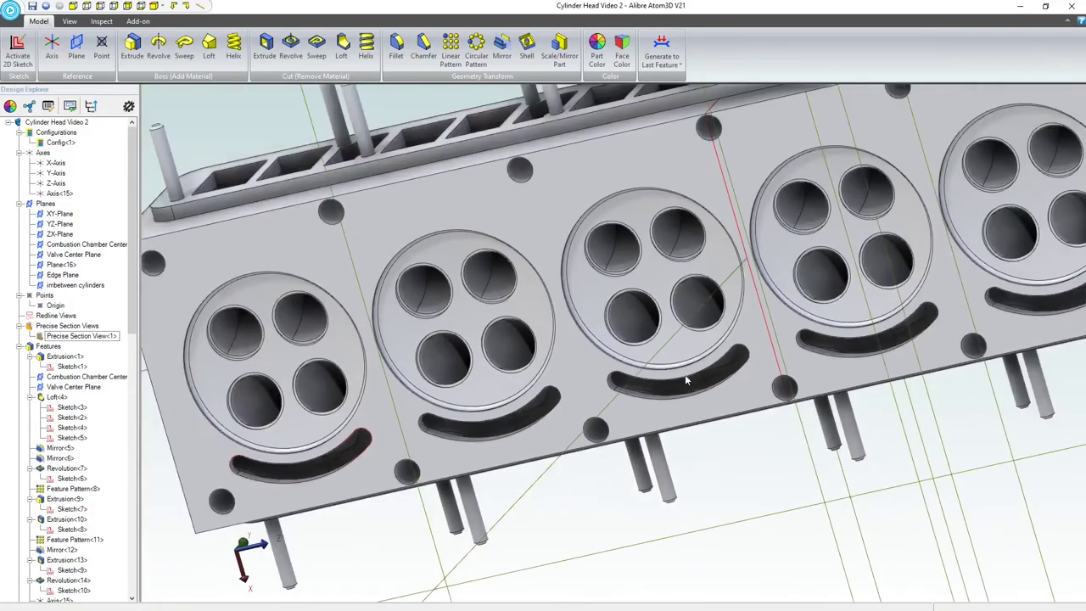
scroll(712, 399, up, 5)
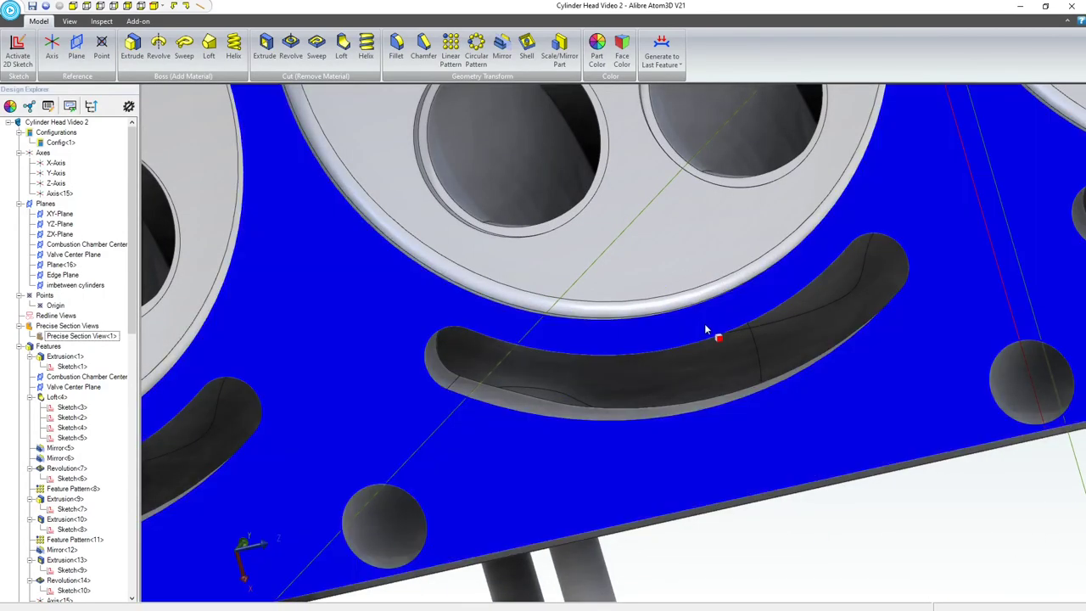
scroll(706, 329, down, 5)
middle_drag(701, 336, 682, 306)
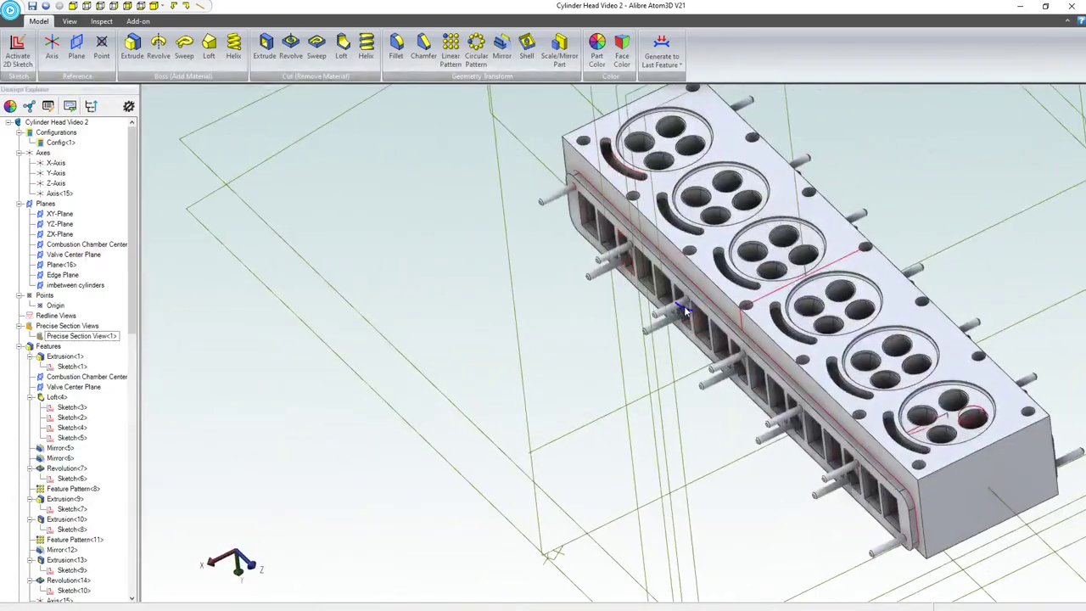
scroll(682, 306, down, 3)
scroll(845, 261, up, 4)
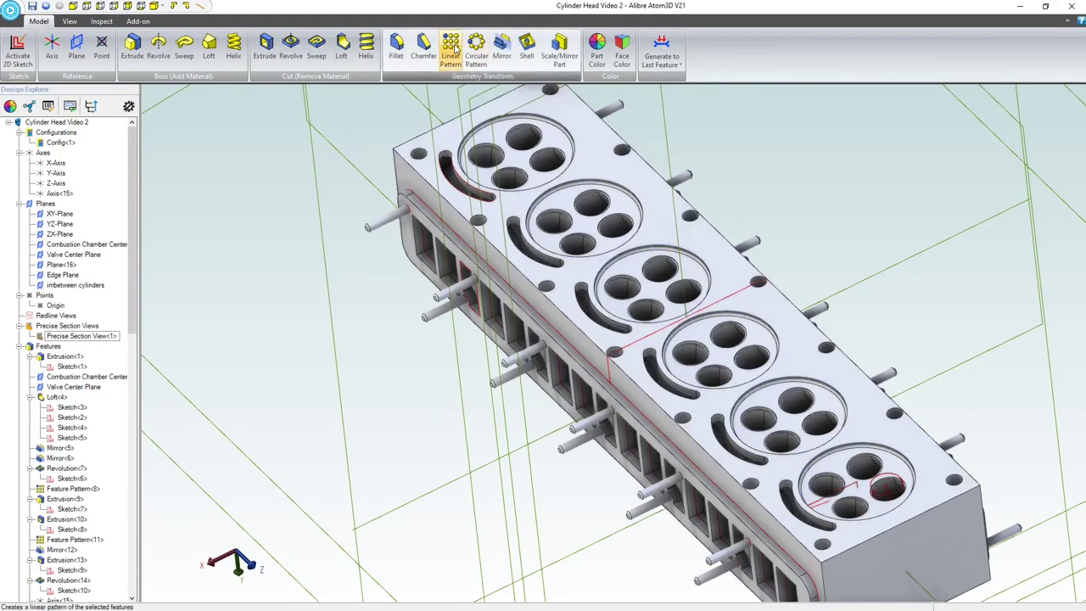
Step: Start a feature mirror and choose the slot pattern and the original end-chamber slot cut as the features to mirror
click(501, 56)
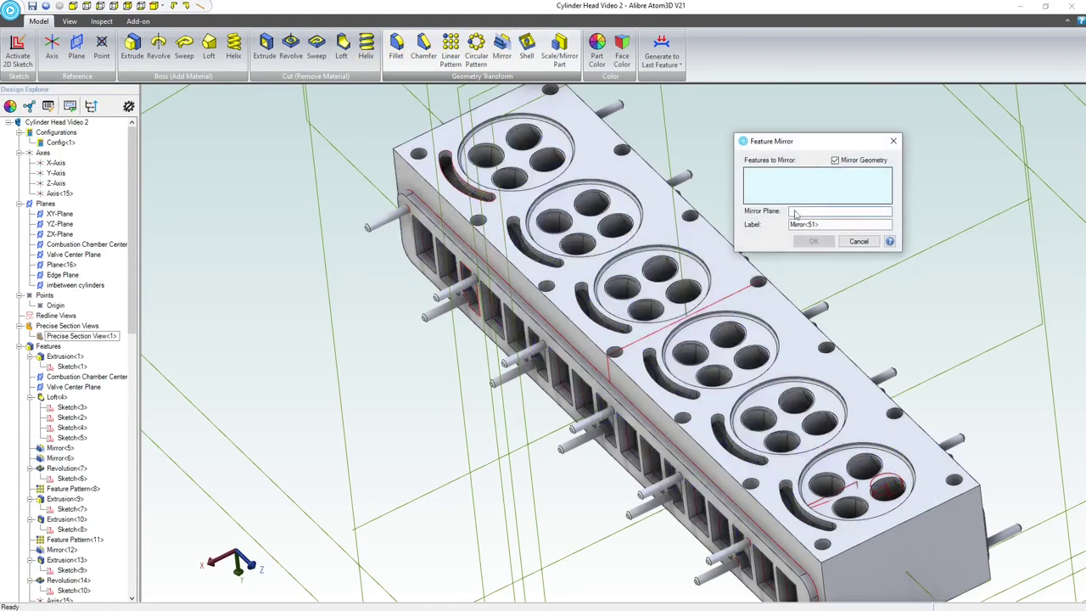
scroll(796, 437, up, 6)
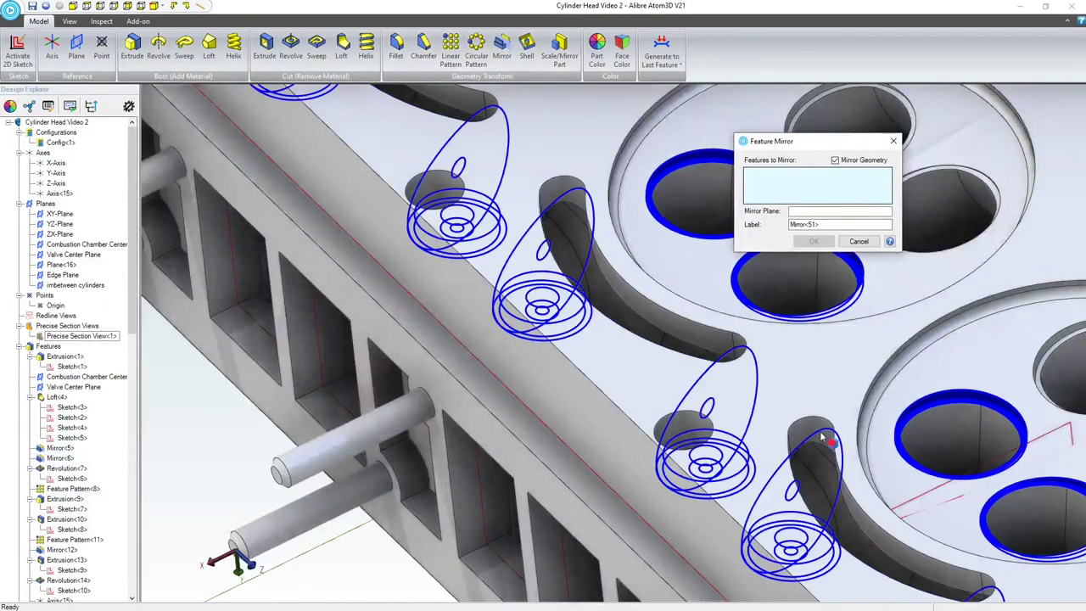
click(816, 436)
scroll(816, 437, down, 6)
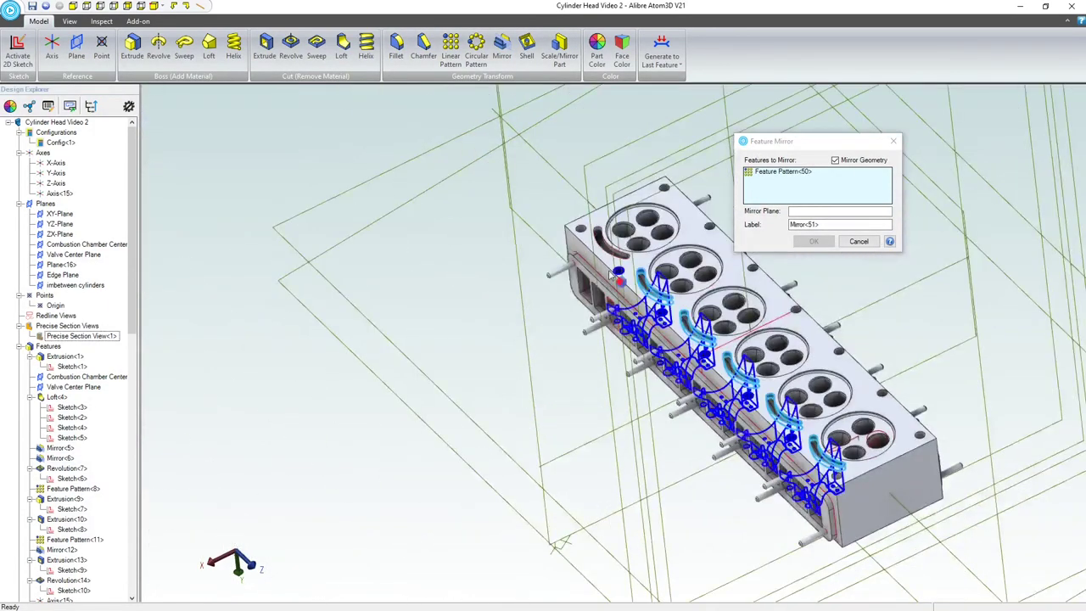
scroll(817, 382, up, 3)
scroll(576, 148, up, 5)
scroll(569, 265, down, 2)
scroll(586, 175, up, 2)
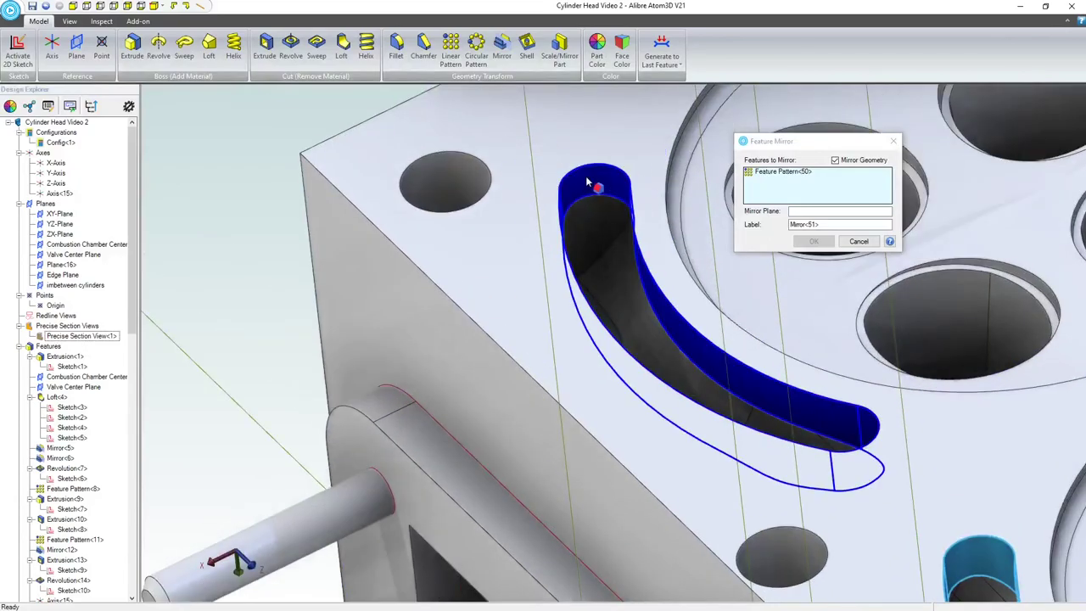
click(560, 293)
scroll(560, 292, down, 5)
Step: Set the YZ-Plane as the mirror plane and apply the mirror to put slots on the chambers' opposite side
click(819, 214)
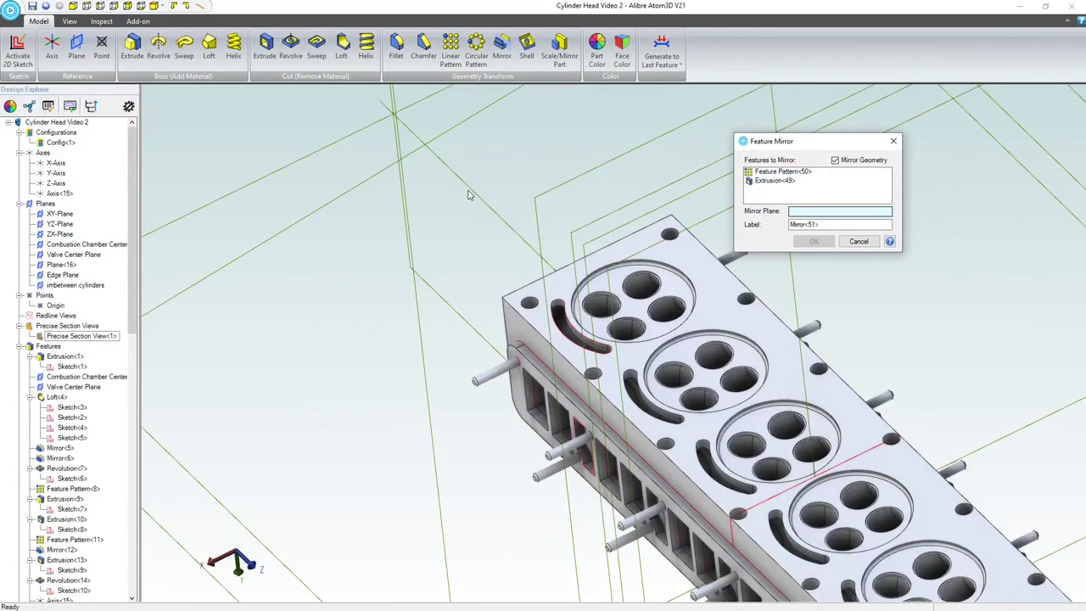
scroll(468, 195, down, 5)
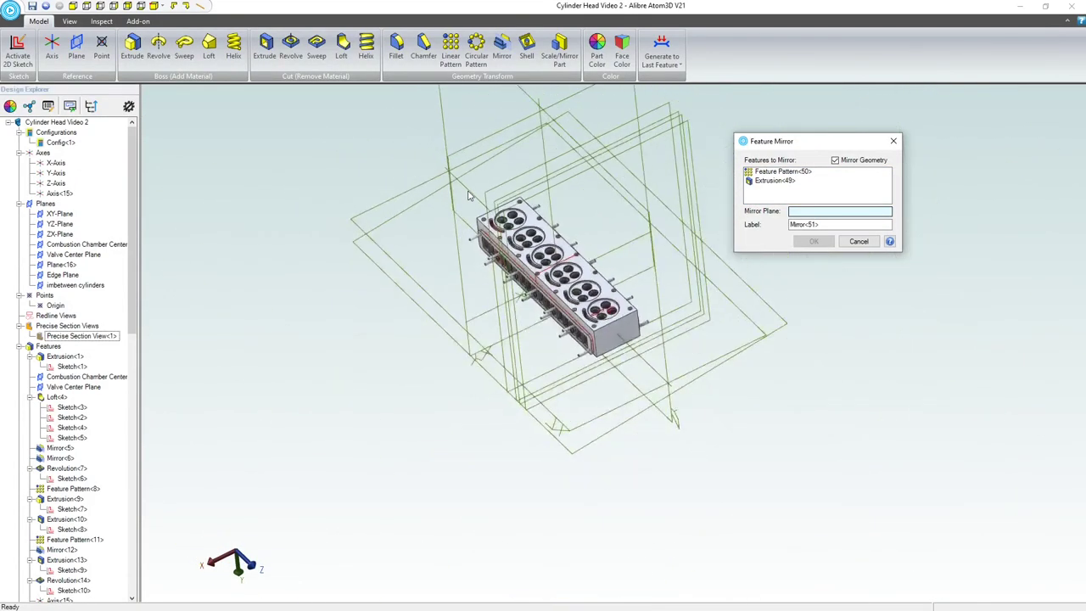
click(537, 102)
scroll(563, 259, up, 3)
scroll(564, 258, up, 3)
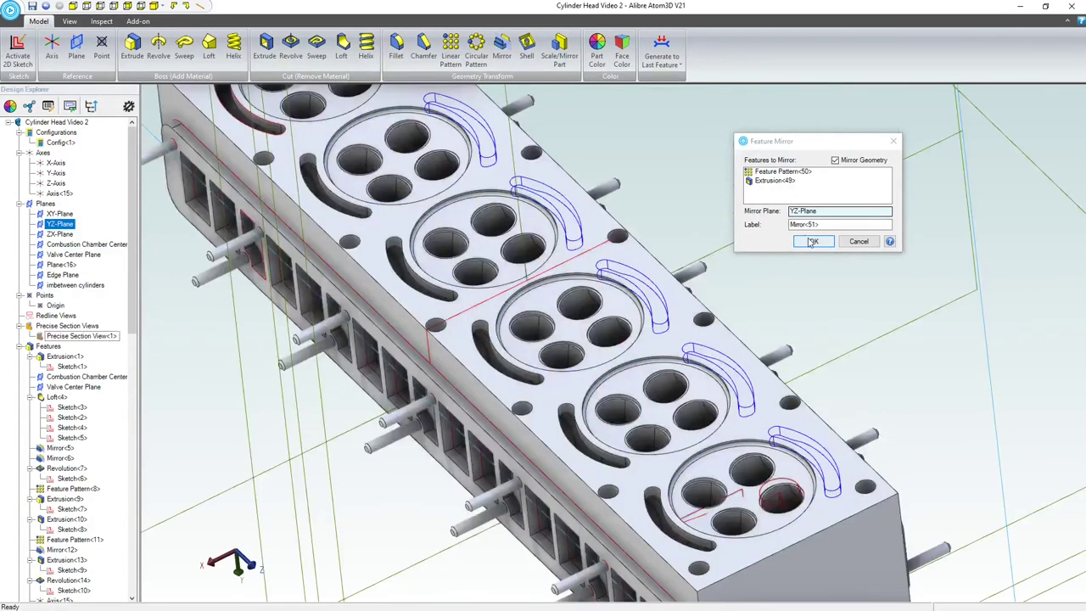
click(812, 242)
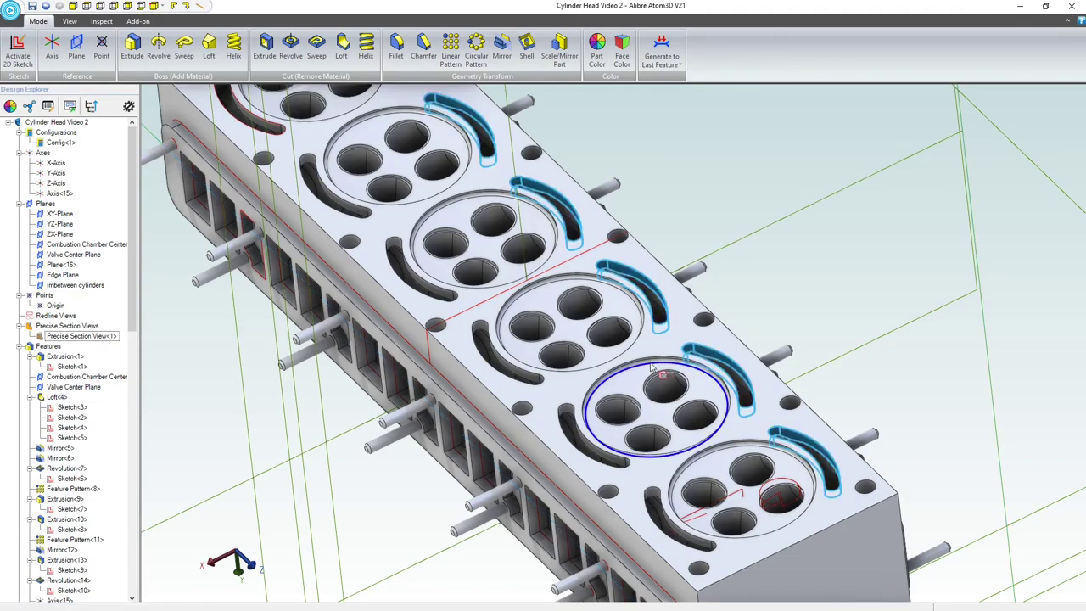
Step: Examine the mirrored slots on the underside and the bolt holes and side walls along the head's top side
scroll(645, 373, down, 3)
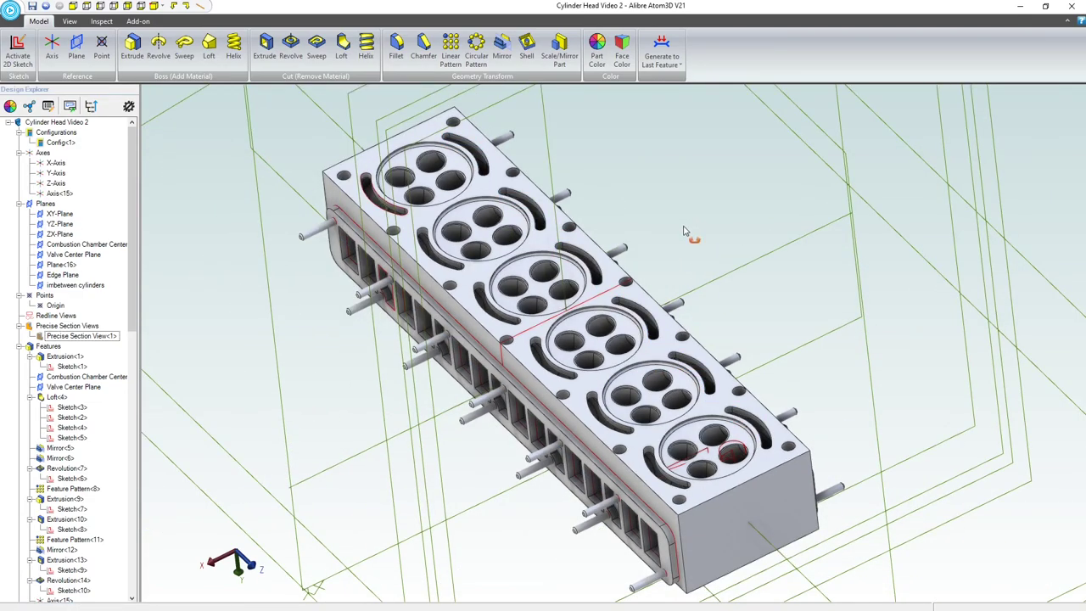
middle_drag(684, 231, 672, 326)
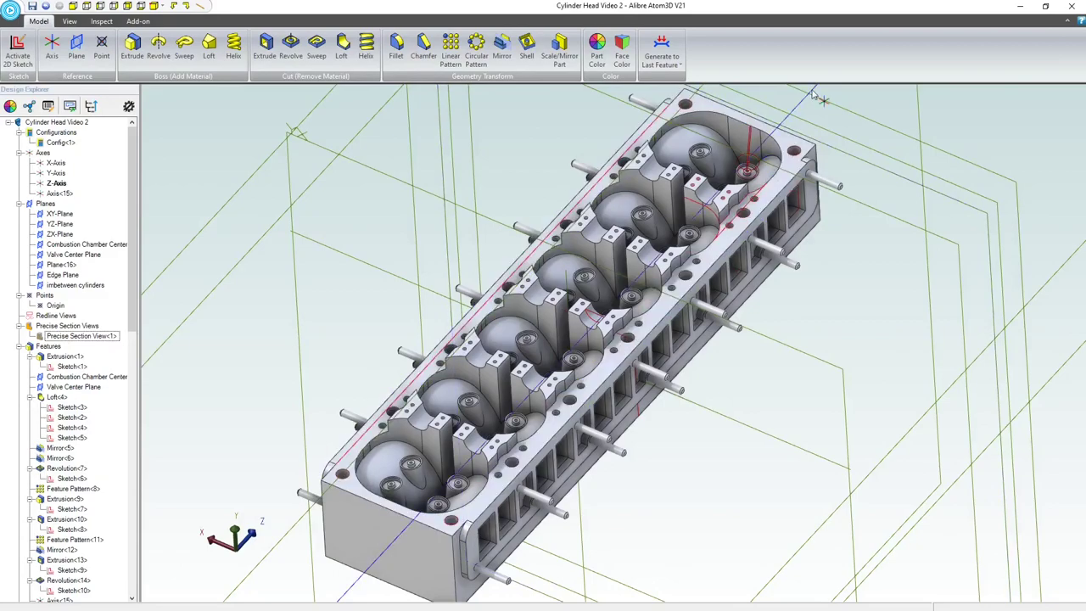
scroll(780, 184, up, 10)
click(795, 176)
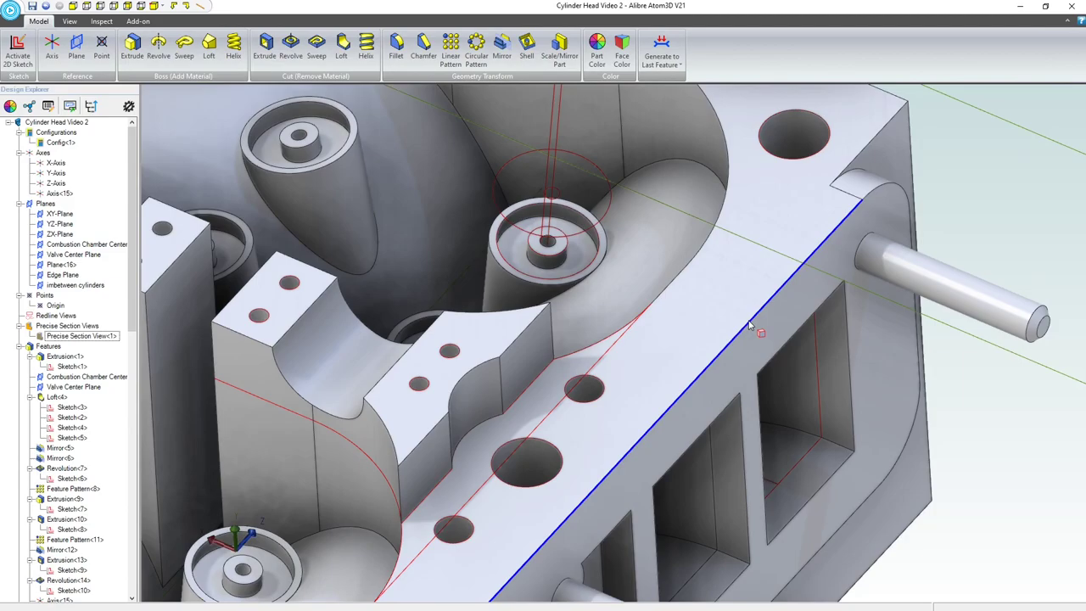
scroll(750, 325, down, 4)
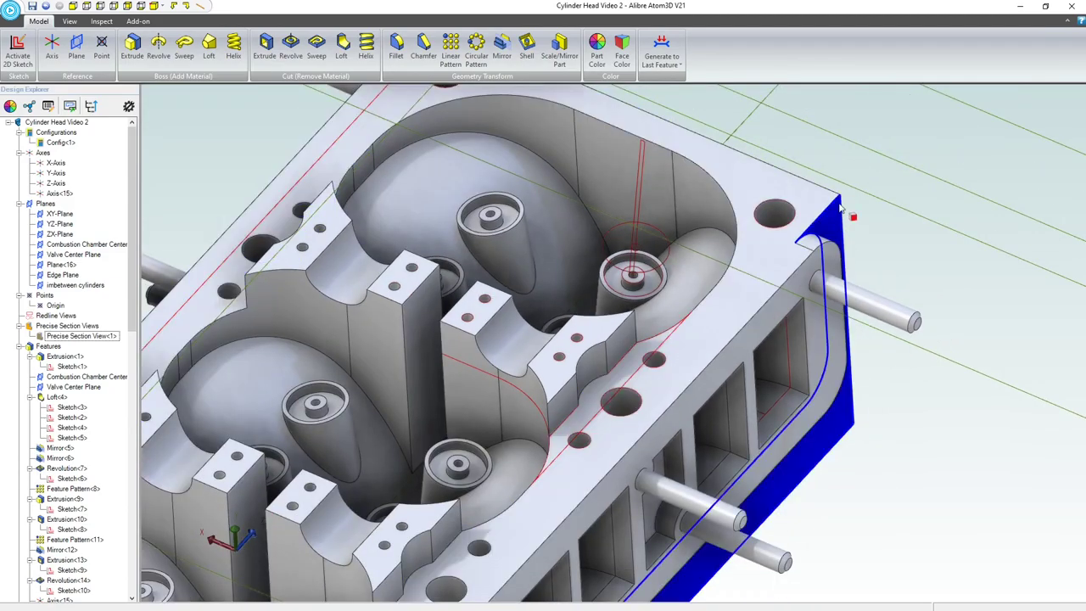
scroll(832, 210, down, 6)
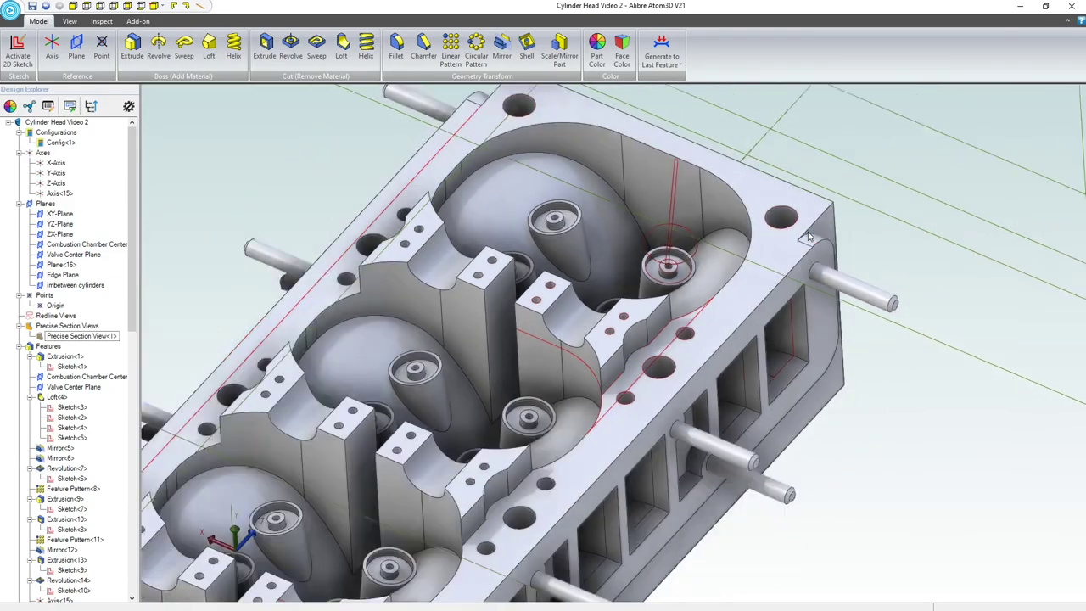
scroll(558, 511, up, 3)
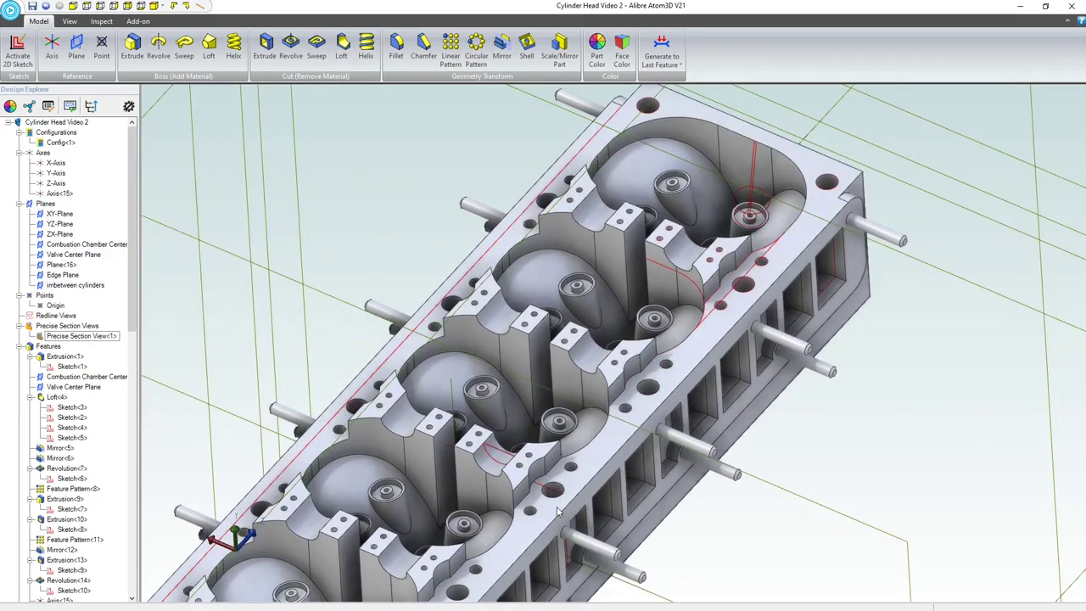
scroll(560, 509, down, 3)
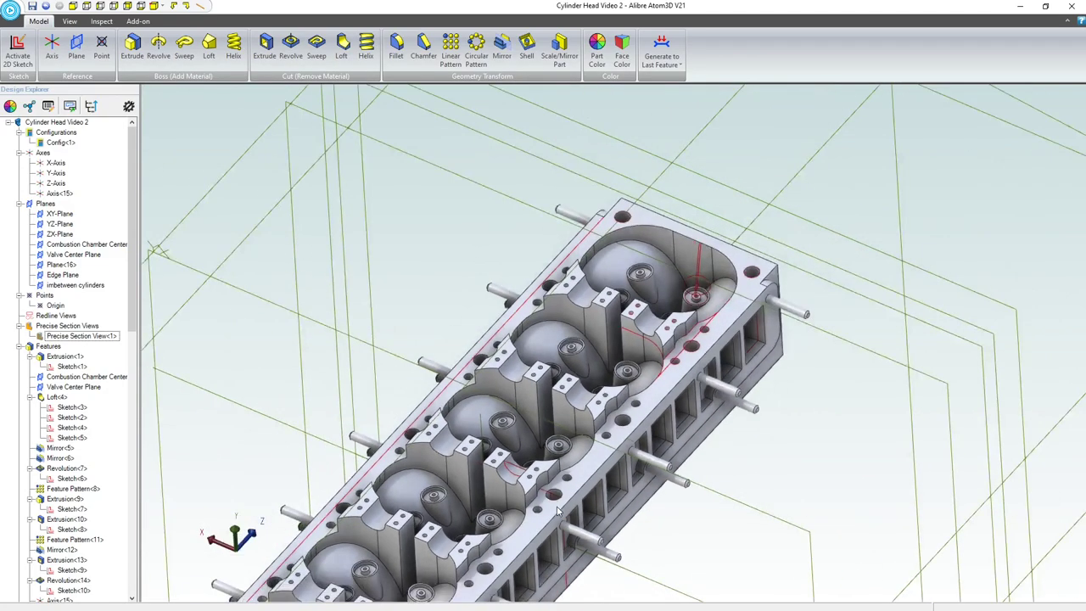
scroll(582, 460, down, 3)
scroll(543, 532, up, 3)
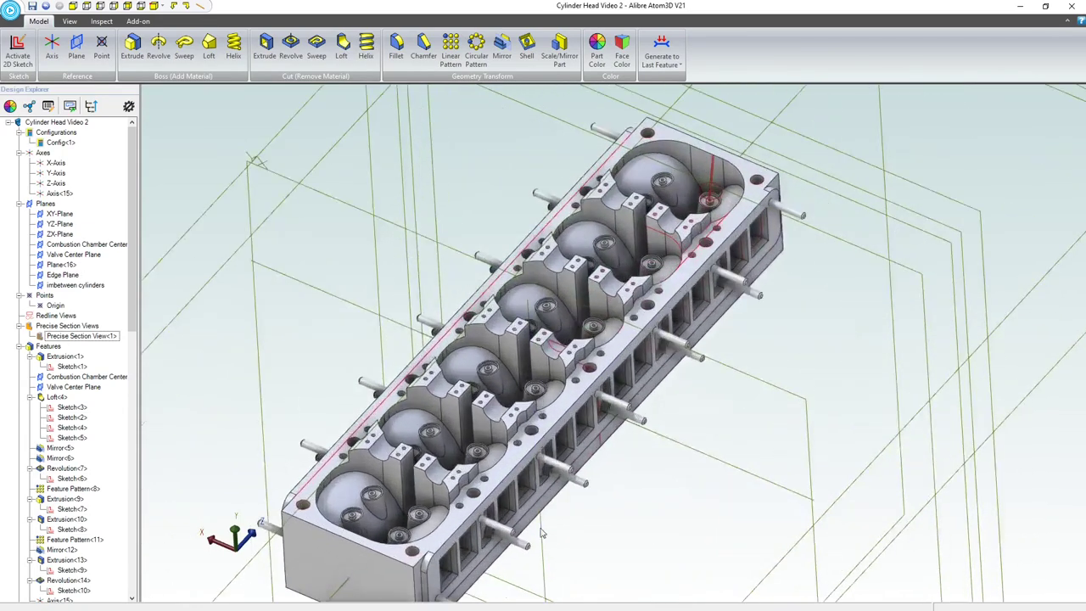
mouse_move(550, 516)
middle_down()
mouse_move(563, 463)
mouse_move(572, 475)
mouse_move(562, 519)
mouse_move(547, 509)
mouse_move(553, 526)
middle_up()
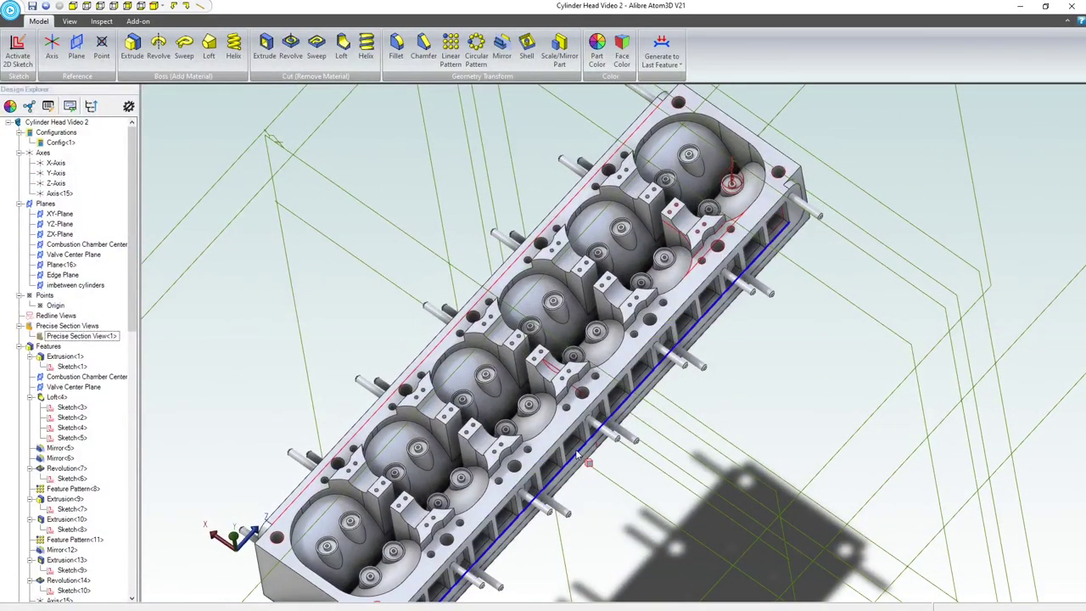
scroll(574, 448, down, 1)
scroll(574, 449, up, 2)
middle_drag(574, 449, 586, 474)
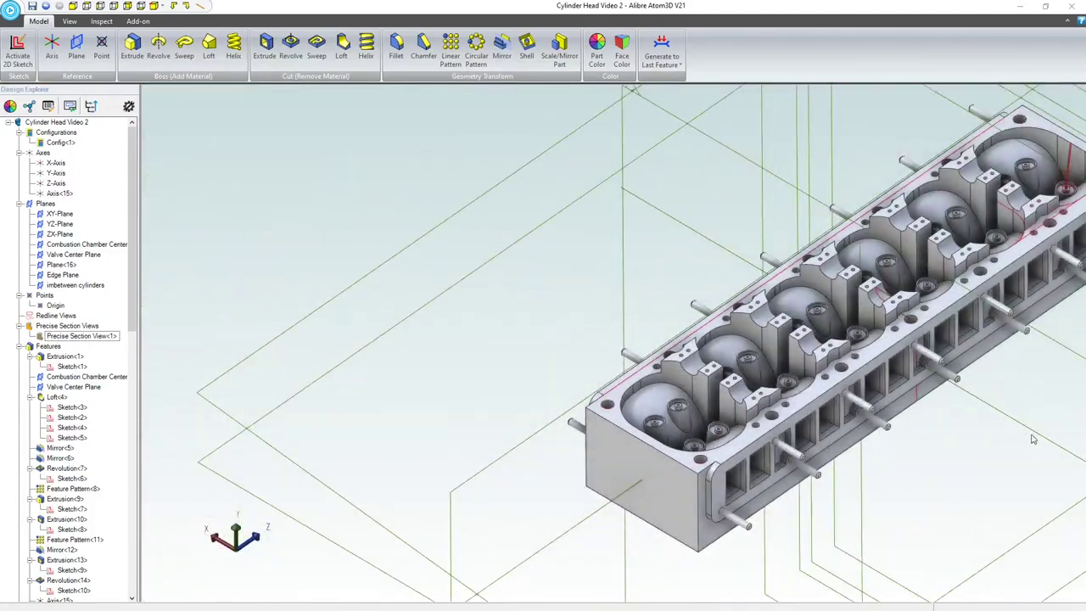
Step: Start a 2D sketch on the head's flat bottom face
middle_drag(1033, 439, 945, 393)
scroll(726, 273, up, 5)
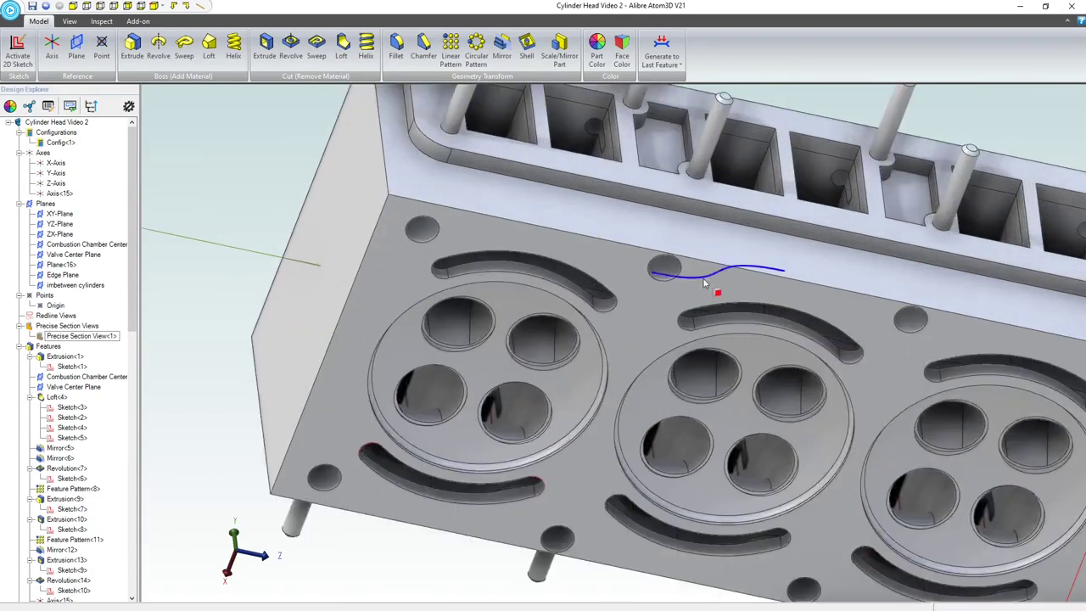
click(707, 286)
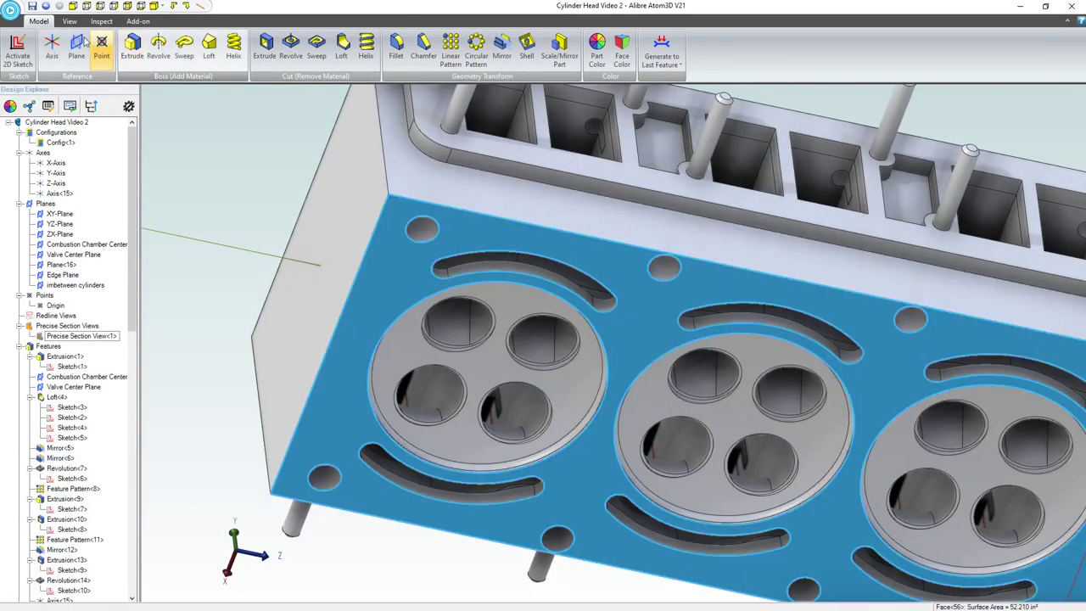
click(17, 51)
click(631, 374)
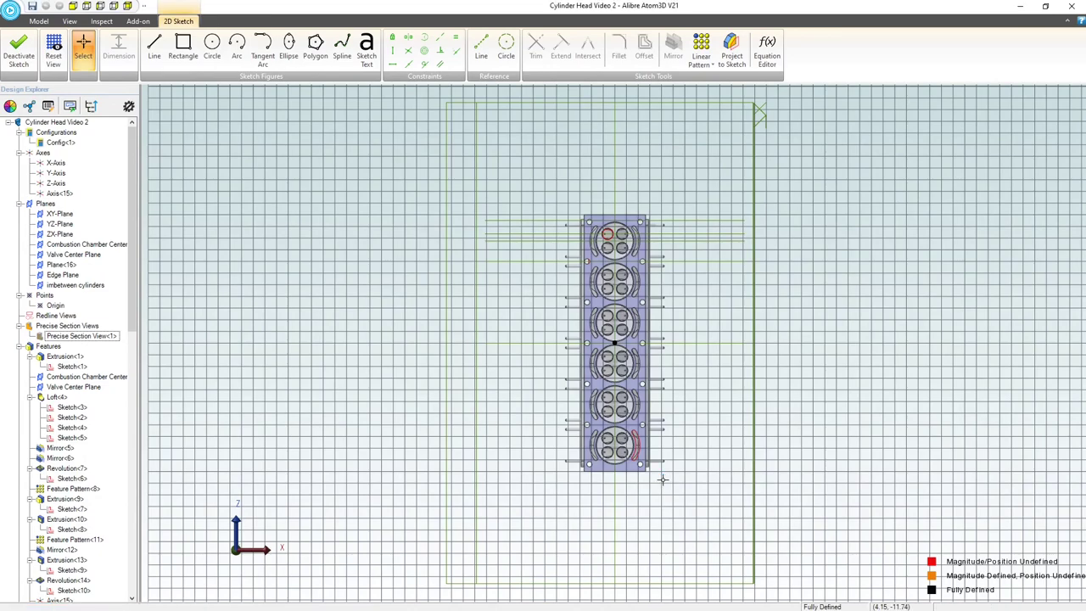
Step: Project the bolt hole edge between the last two chambers into the sketch as a reference figure, maintaining association to its source
scroll(659, 478, up, 5)
scroll(616, 303, up, 4)
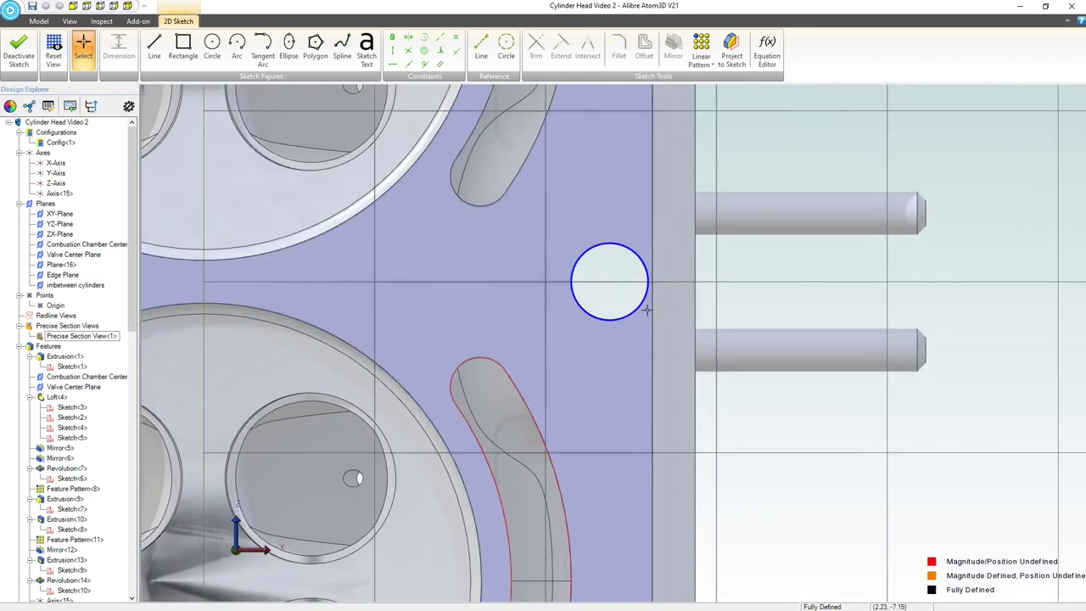
scroll(660, 279, down, 4)
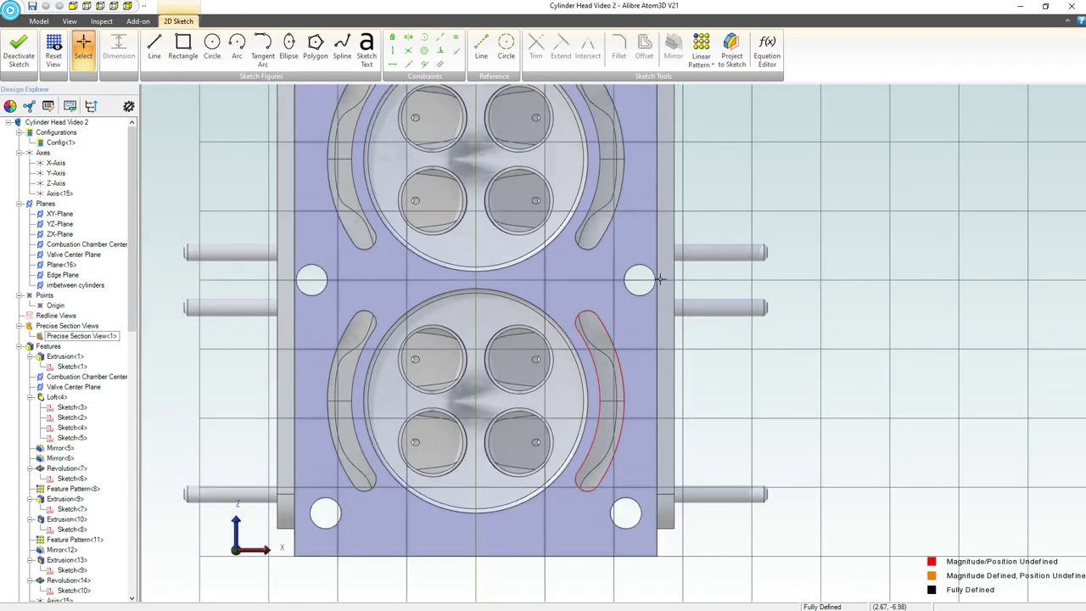
scroll(659, 279, down, 2)
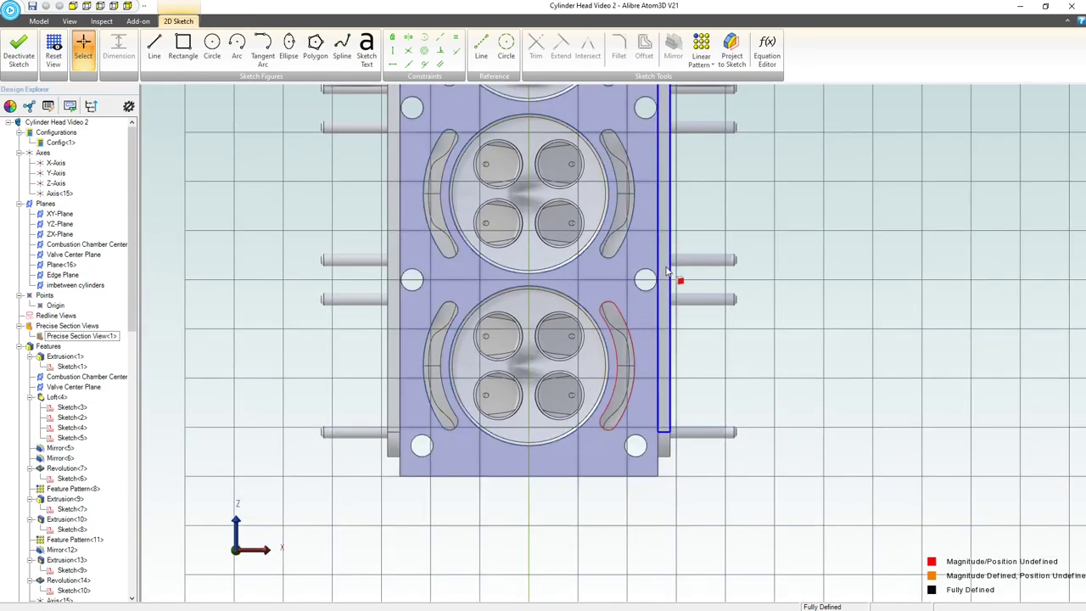
scroll(666, 272, up, 6)
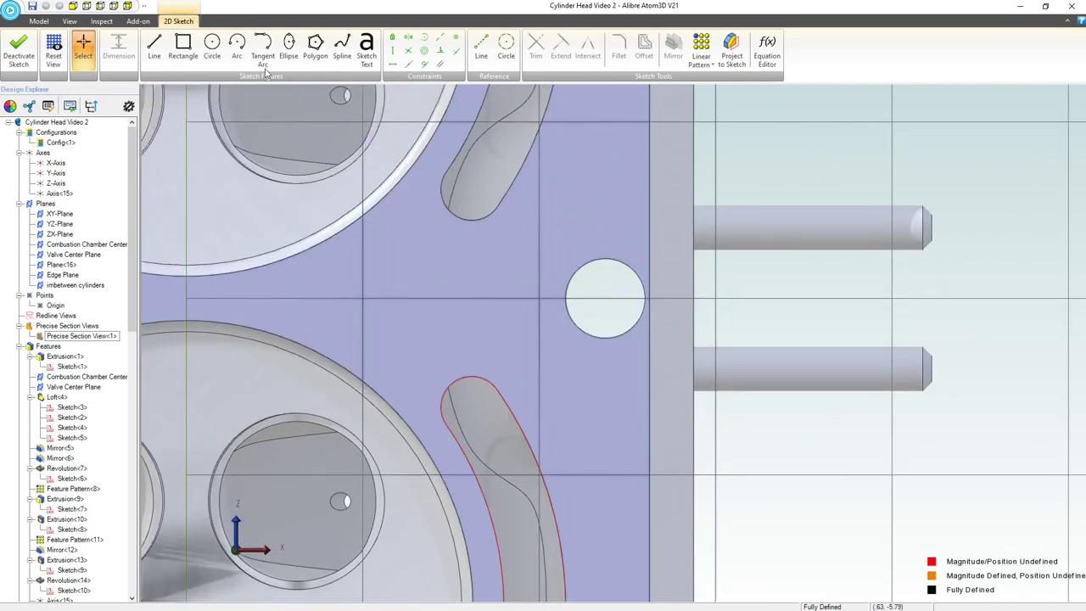
click(237, 47)
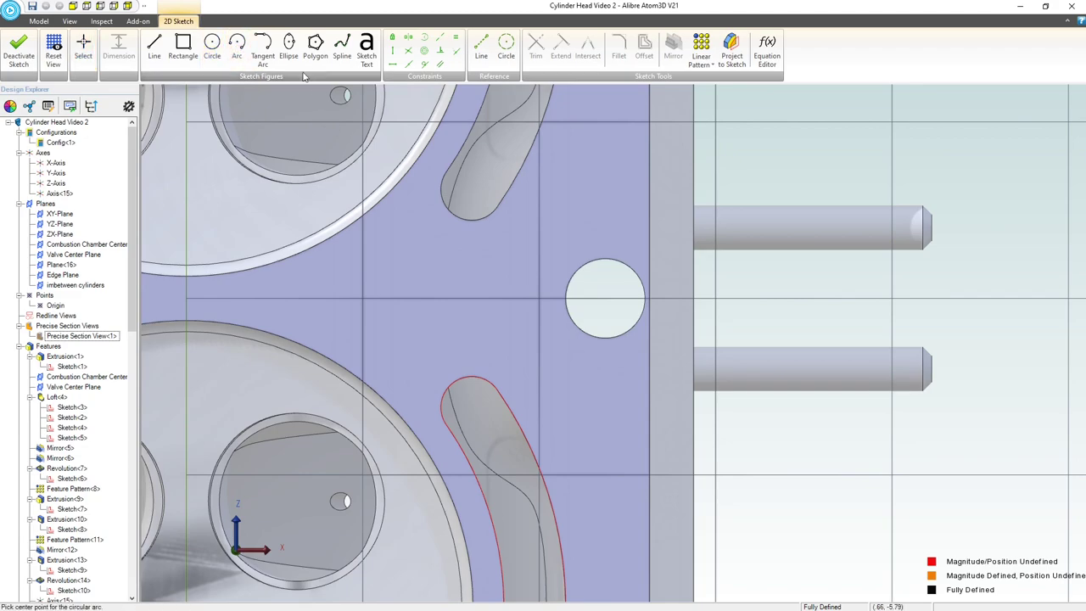
click(731, 50)
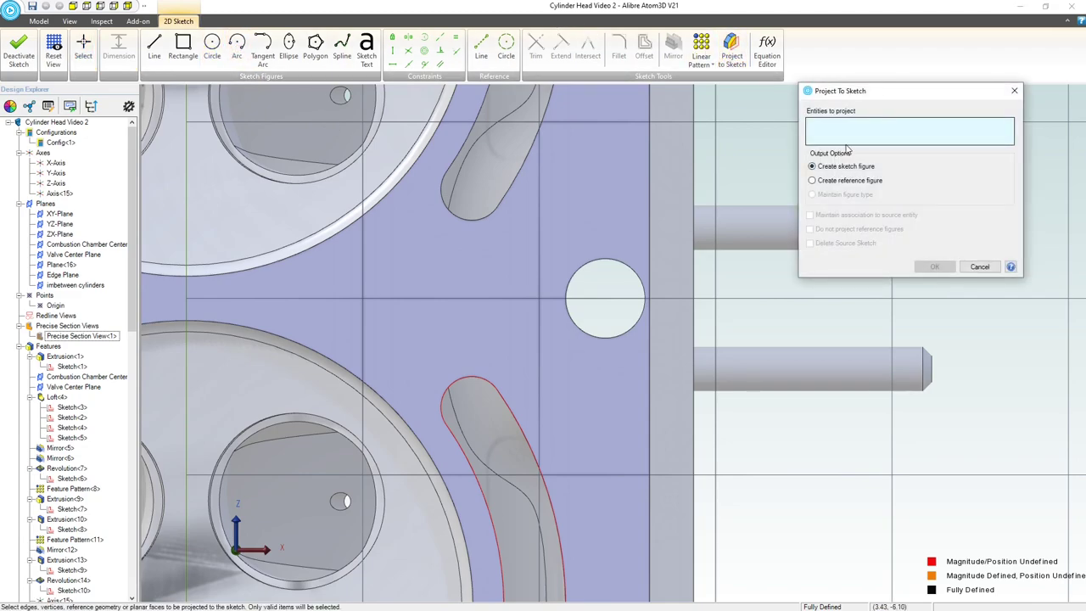
click(813, 181)
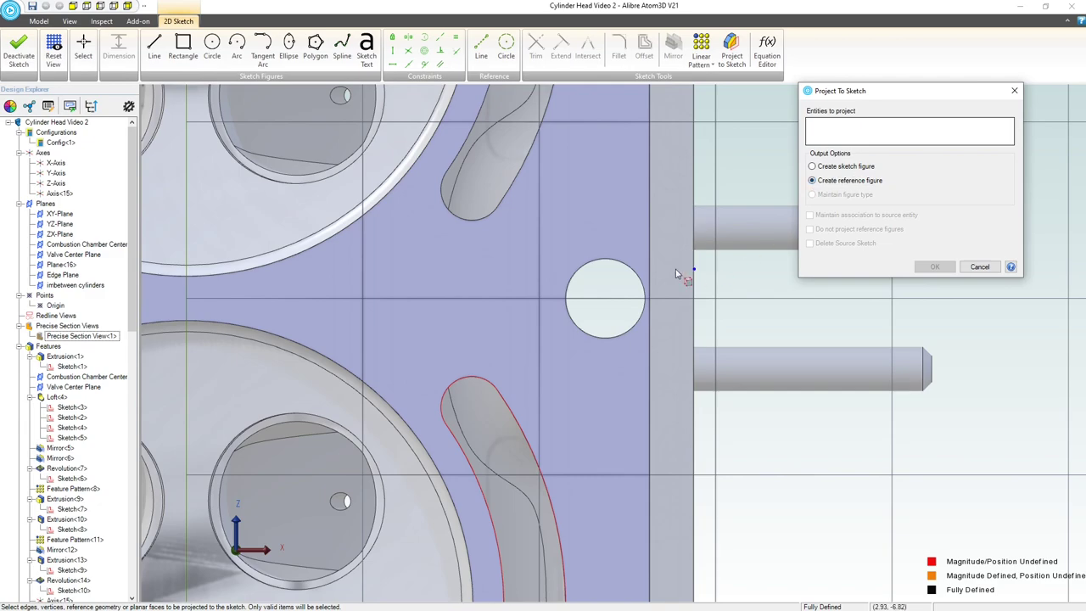
click(644, 293)
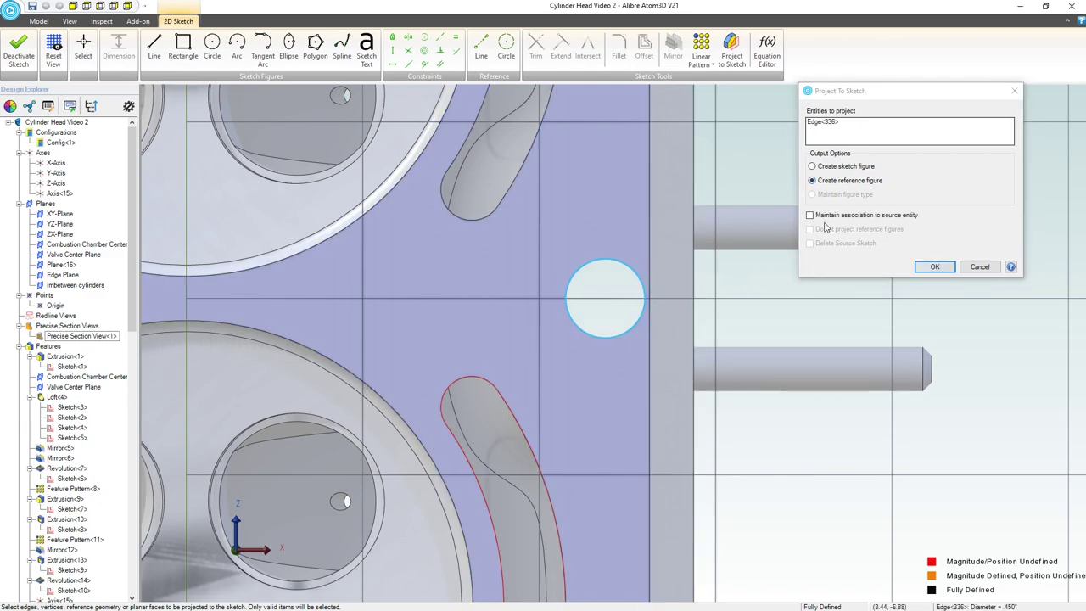
click(811, 216)
click(935, 267)
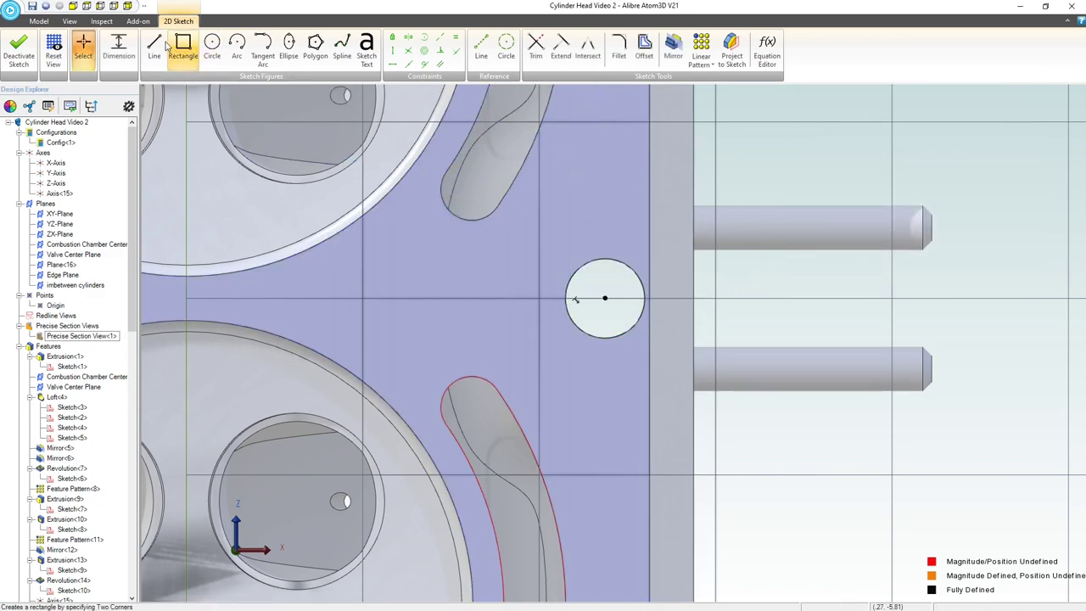
Step: Sketch an arc centred on the projected bolt hole, bulging outward past the flat face's long edge
click(236, 47)
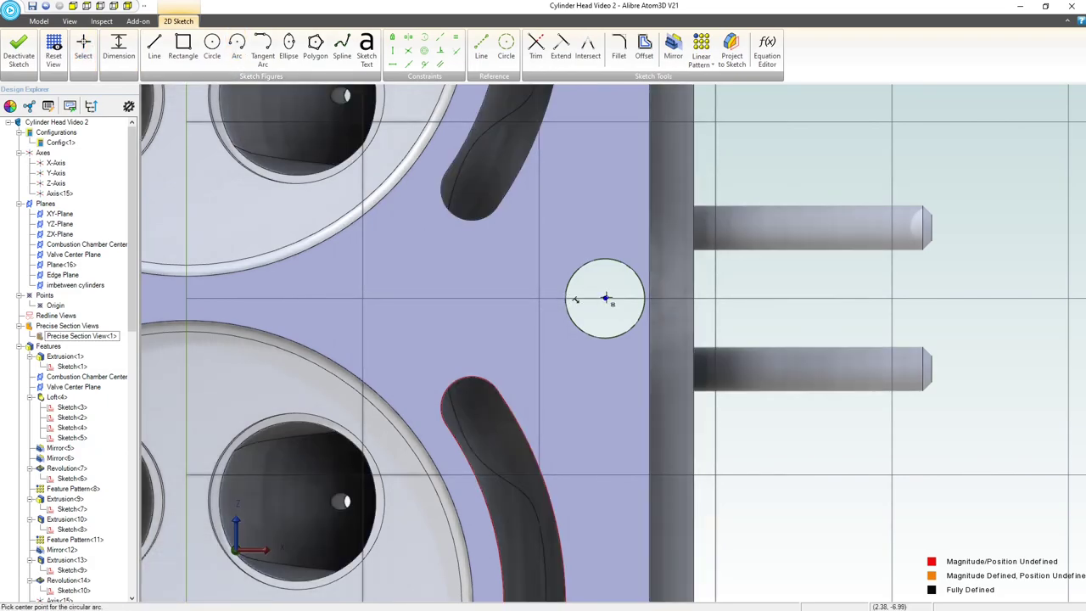
click(605, 298)
click(653, 232)
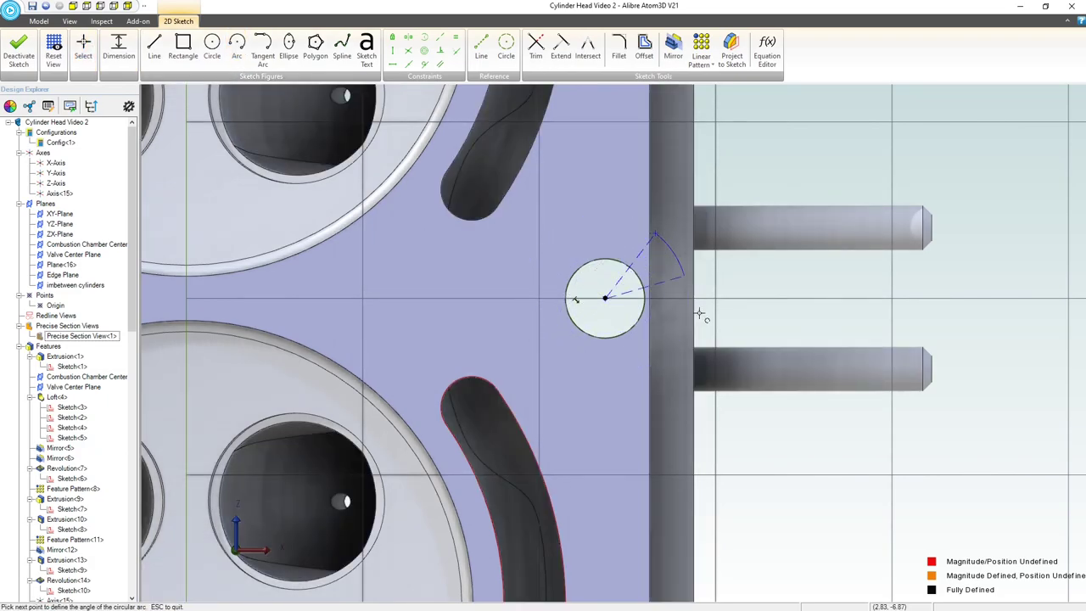
click(667, 409)
key(Escape)
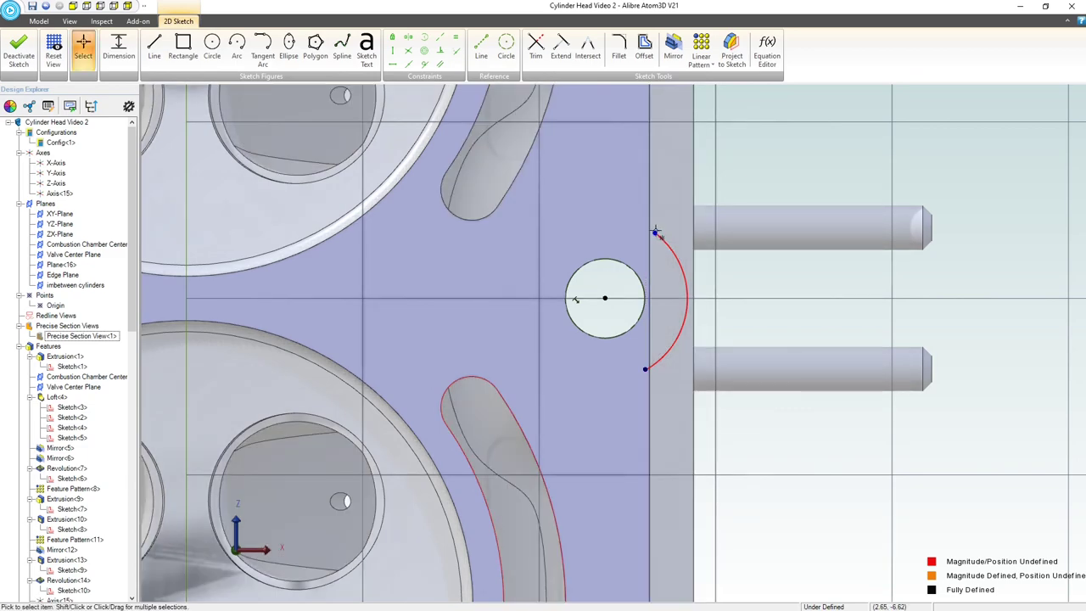
Step: Constrain both endpoints of the arc to be coincident with the flat face's long edge
click(650, 226)
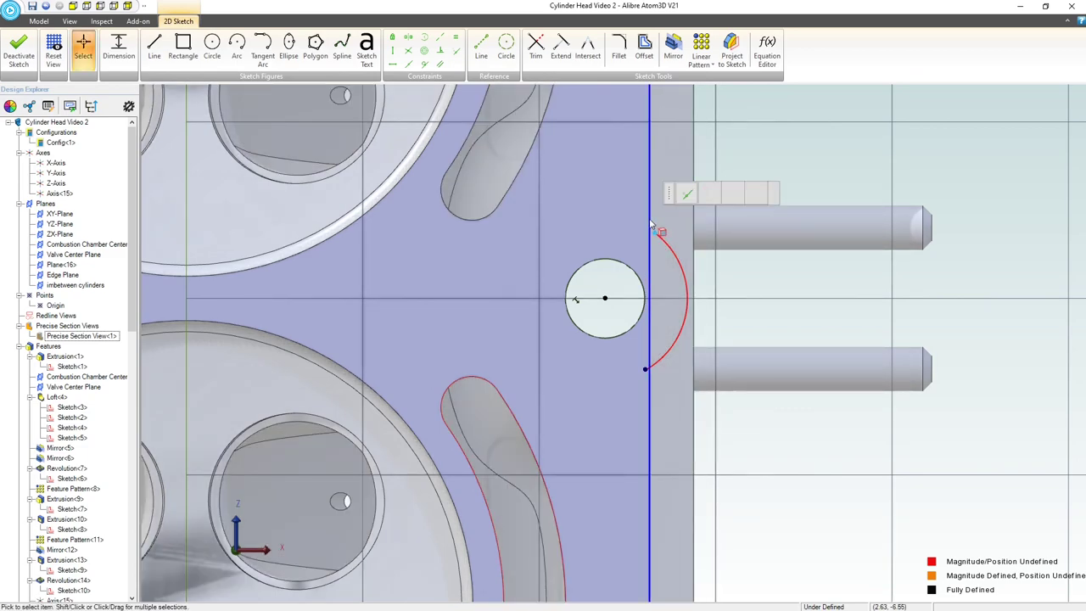
shift+click(655, 232)
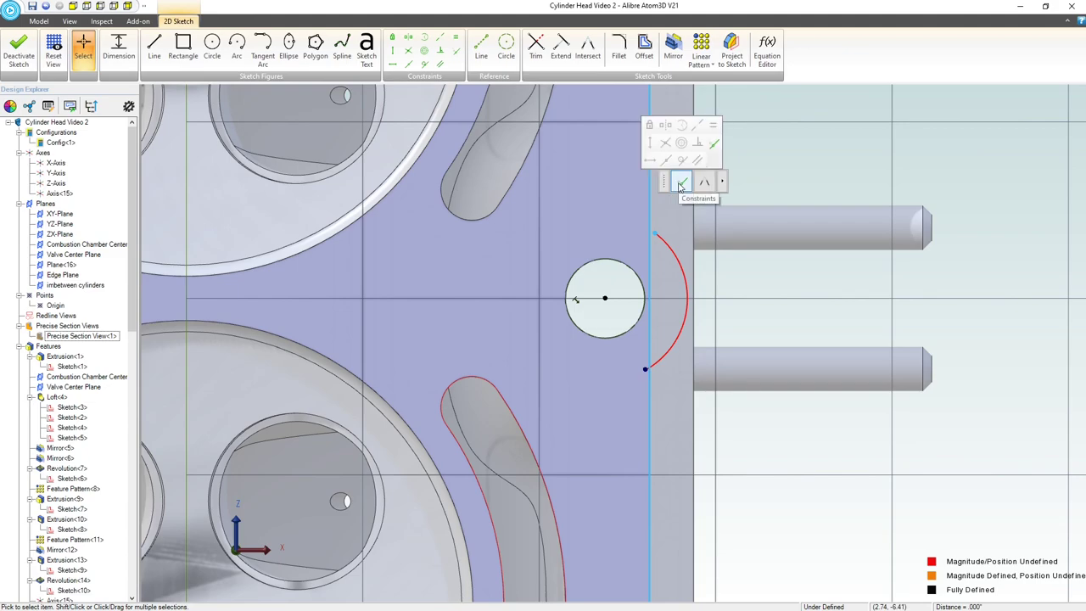
click(714, 143)
click(647, 369)
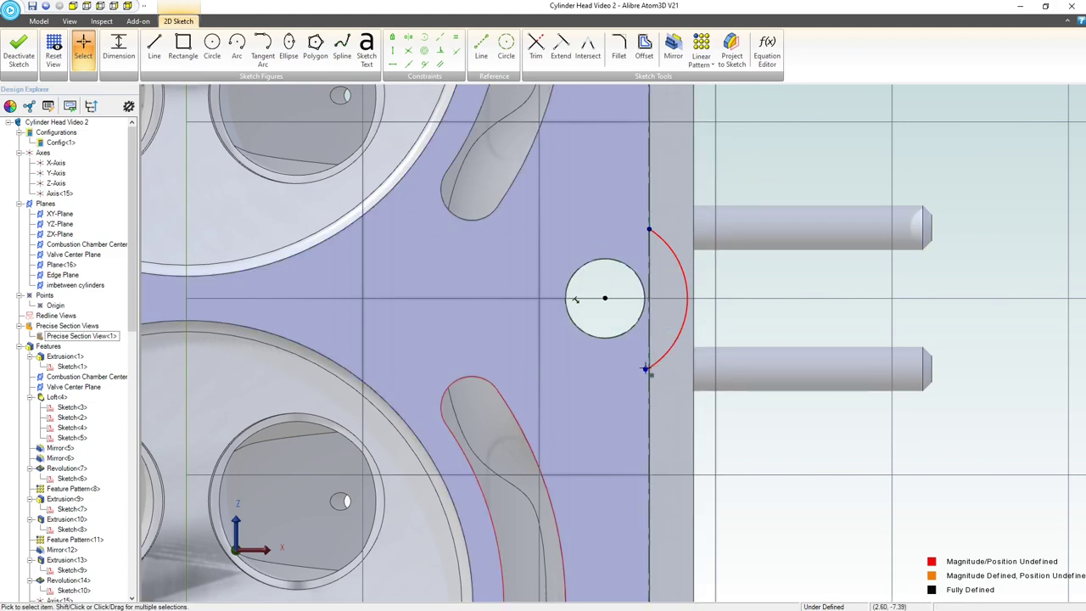
shift+click(649, 335)
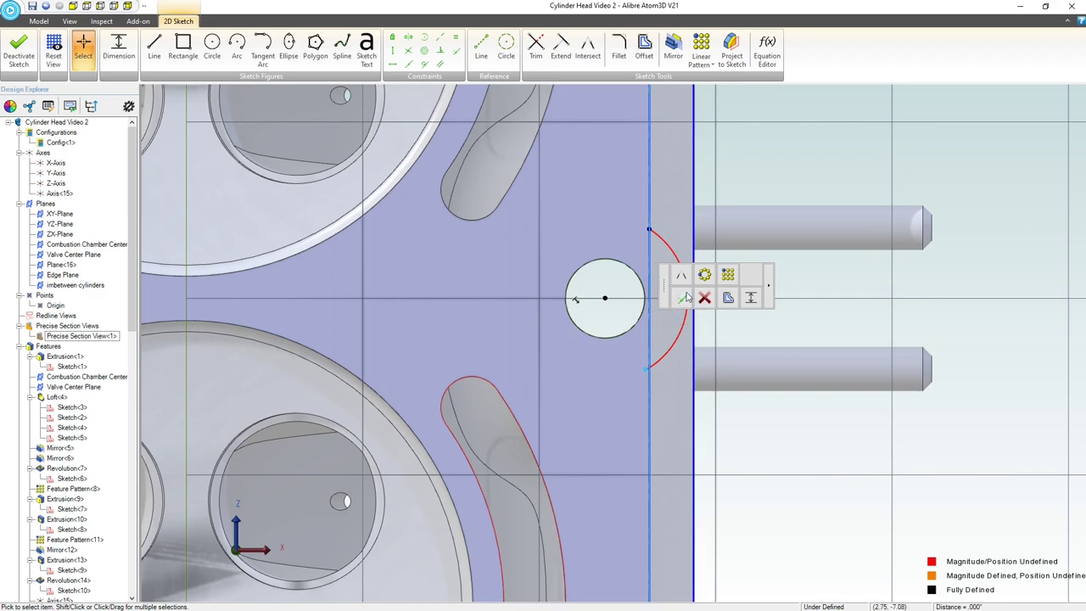
mouse_move(683, 299)
click(713, 337)
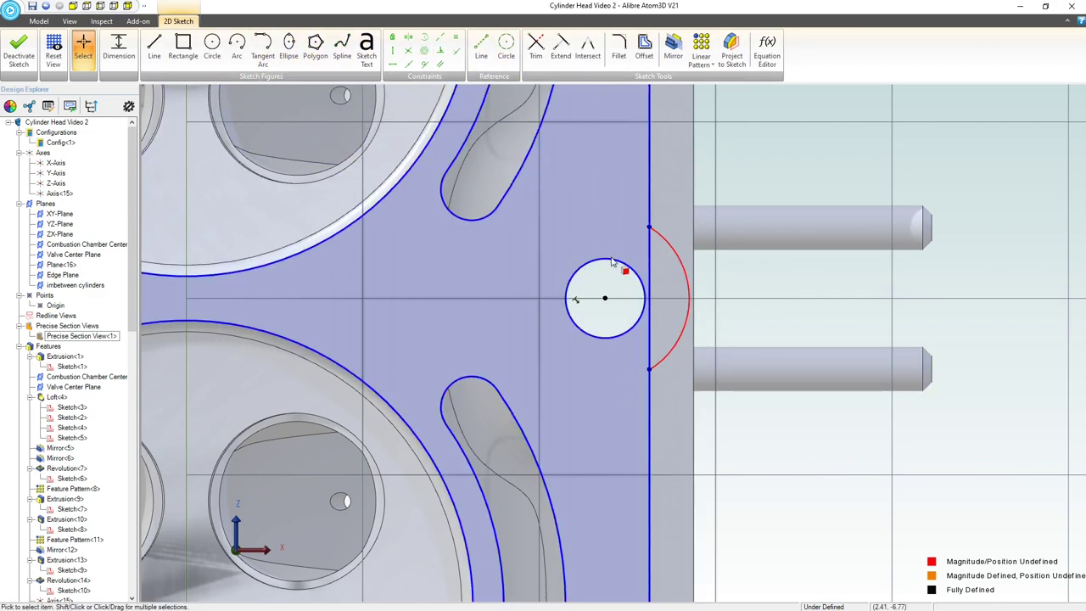
Step: Make the arc tangent to the head's outer side edge and close the profile with a straight line between the arc's endpoints
click(694, 241)
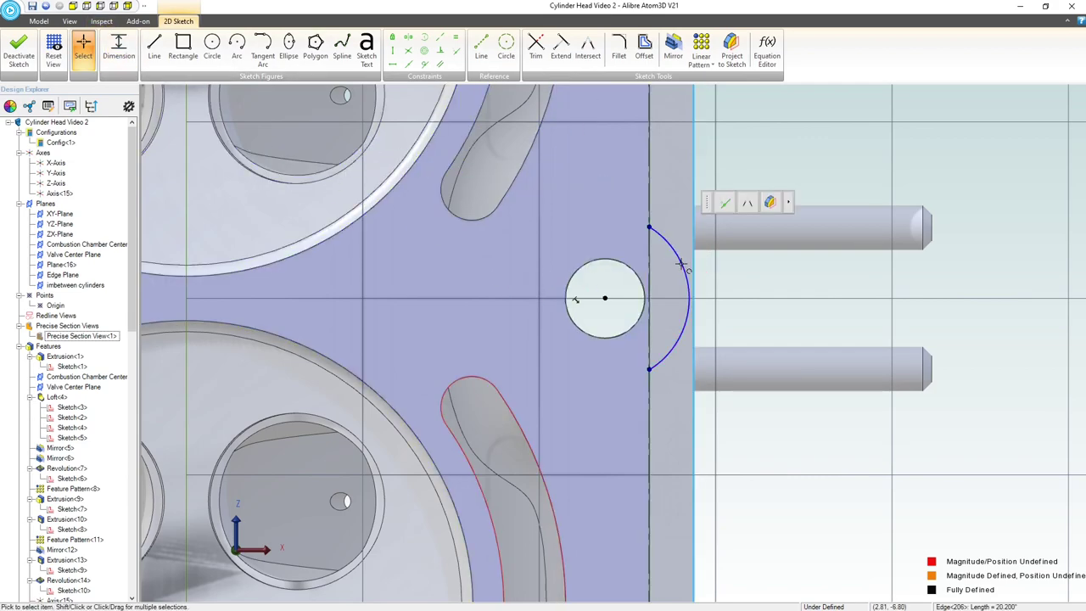
shift+click(681, 261)
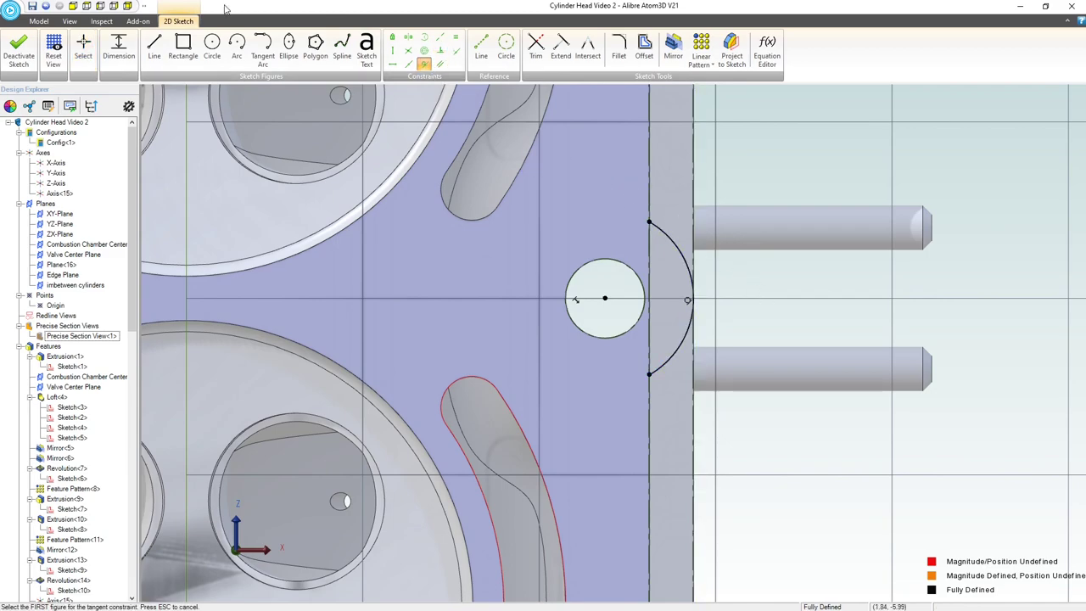
click(155, 48)
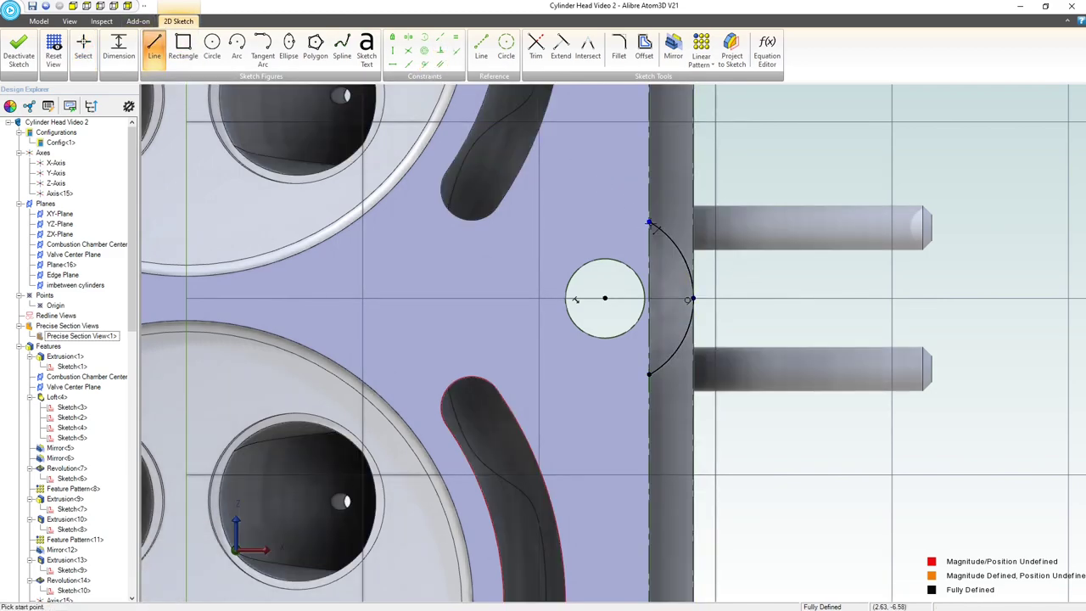
click(649, 223)
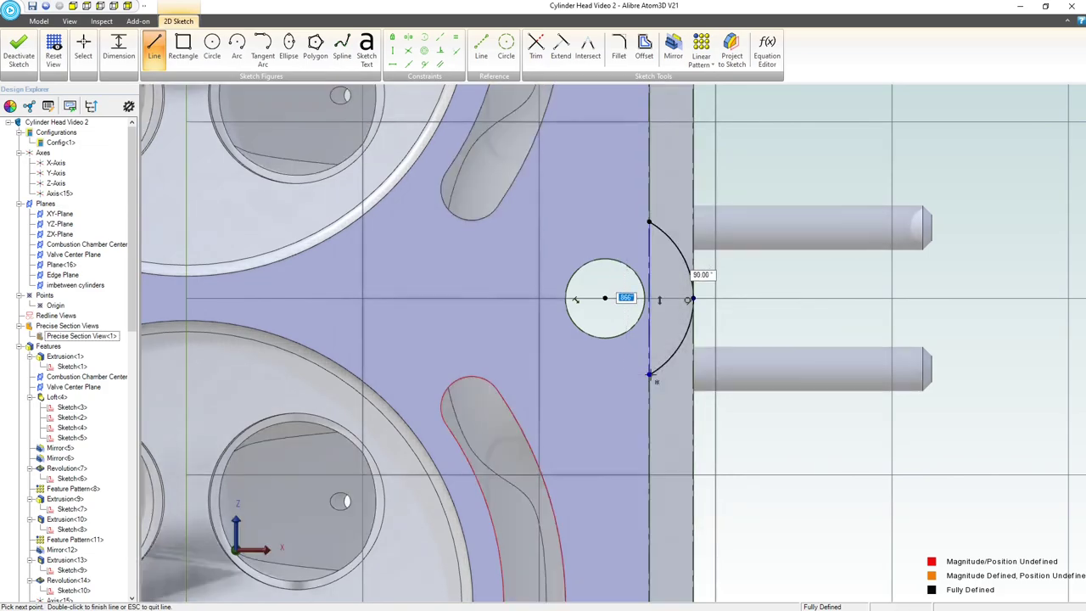
click(650, 374)
key(Escape)
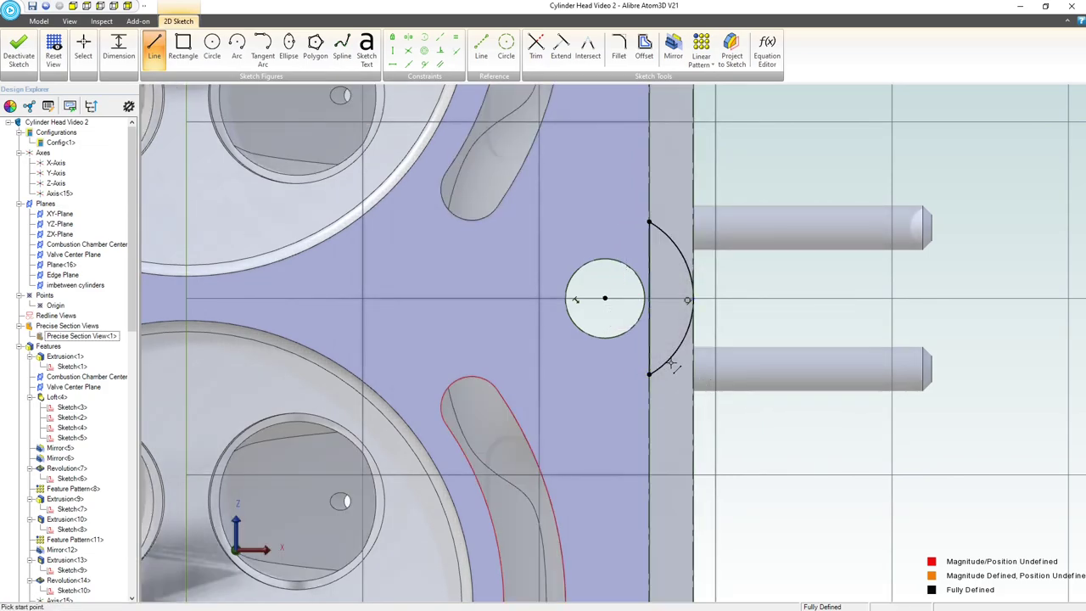
Step: Exit the sketch and extrude the closed arc profile as a boss up to the next face with the To Next type
scroll(671, 363, down, 6)
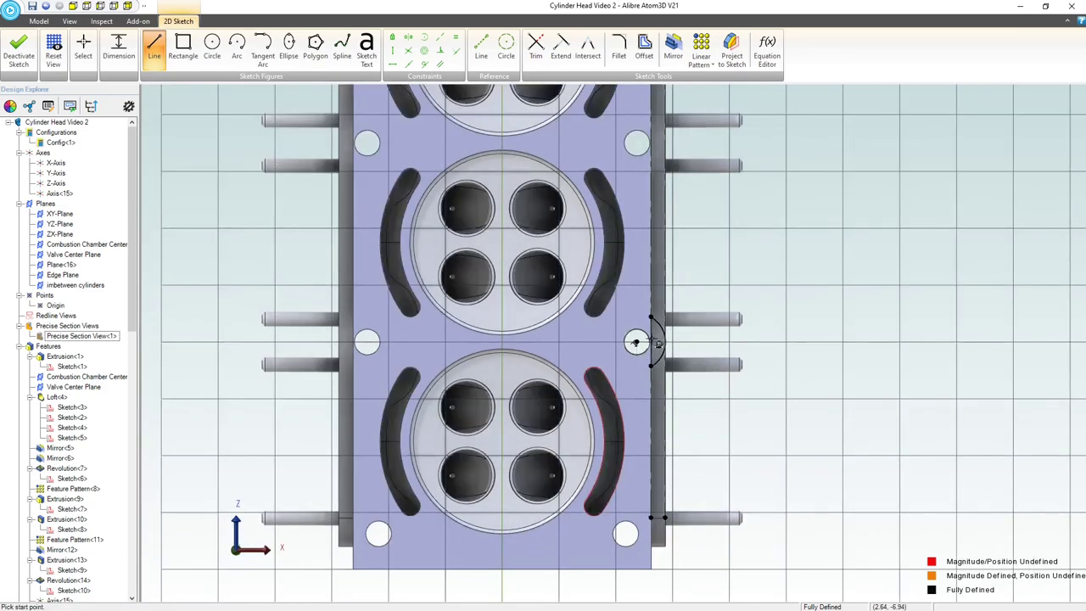
middle_drag(651, 342, 625, 360)
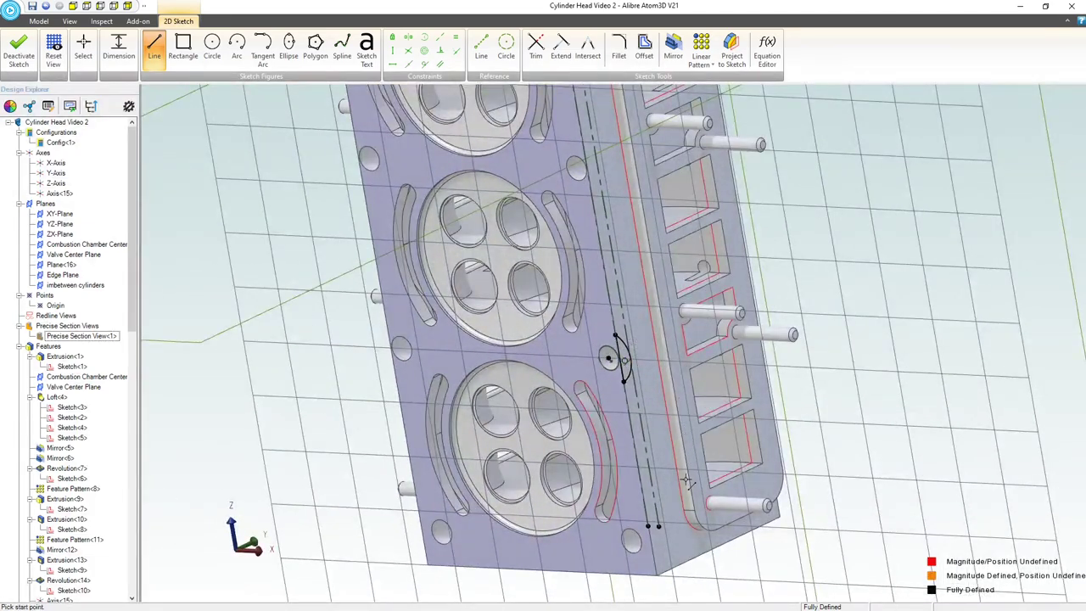
scroll(685, 481, up, 3)
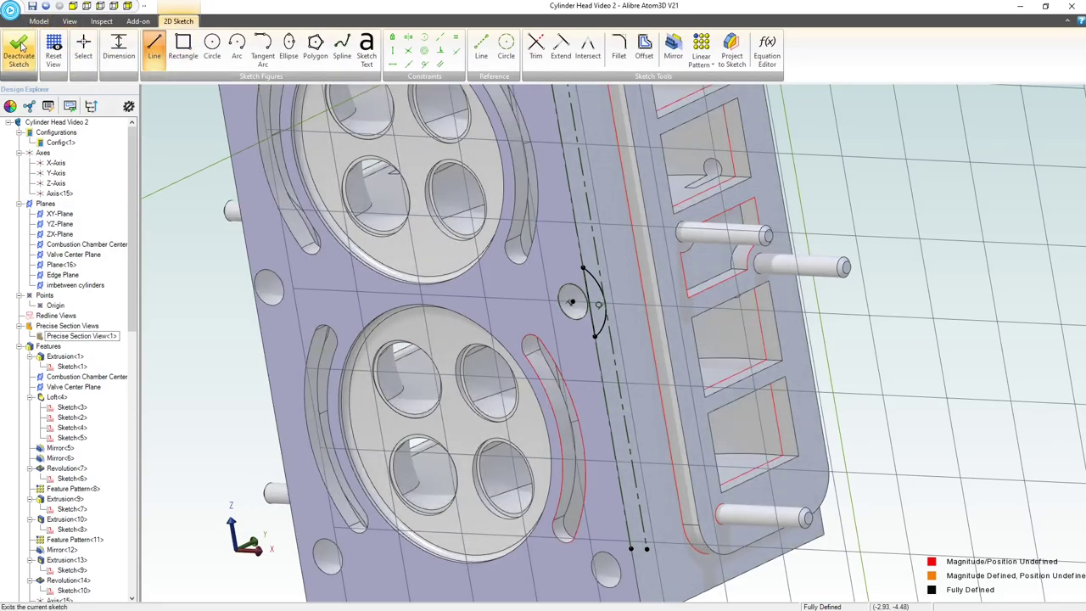
click(19, 48)
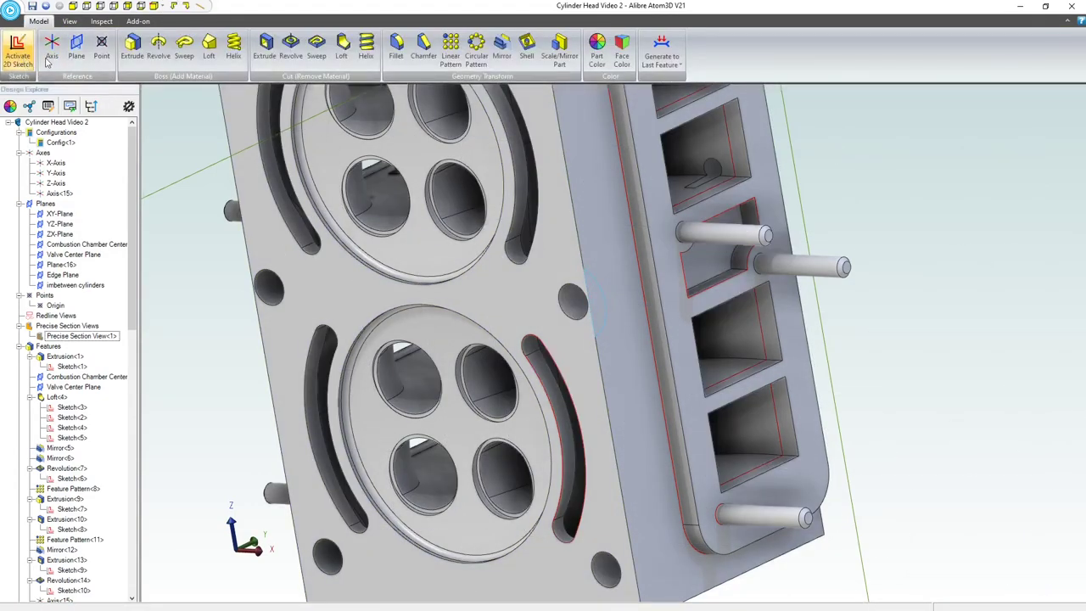
click(133, 48)
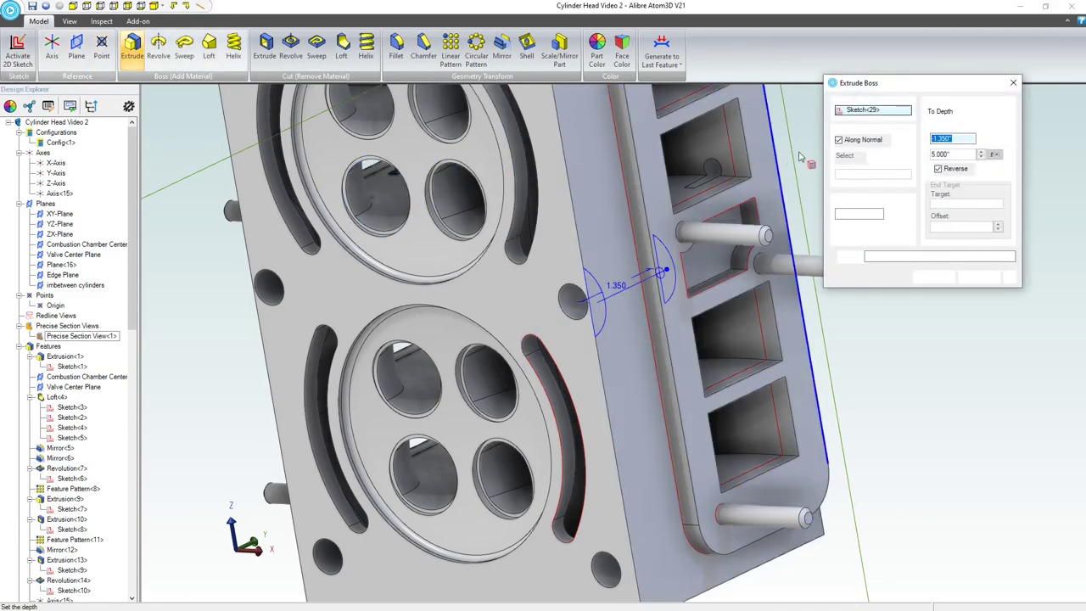
click(962, 112)
click(957, 133)
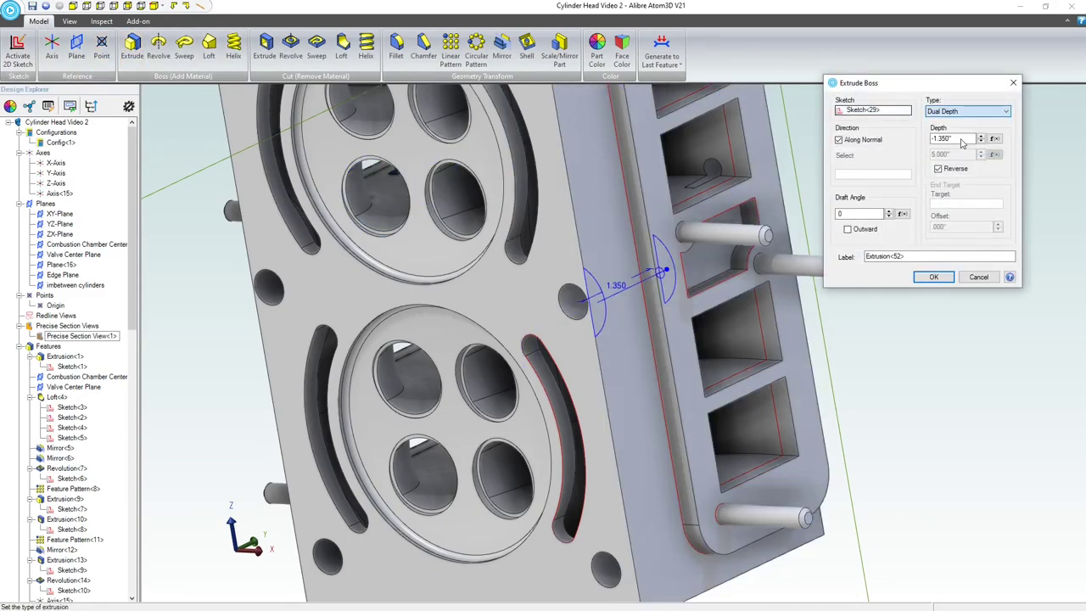
click(957, 111)
click(942, 134)
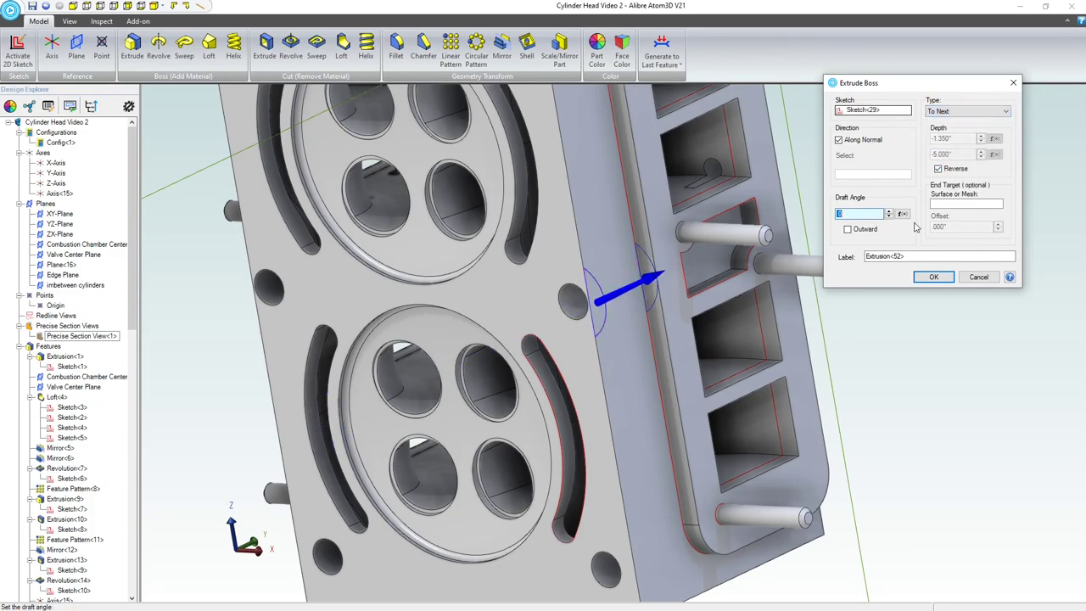
click(919, 283)
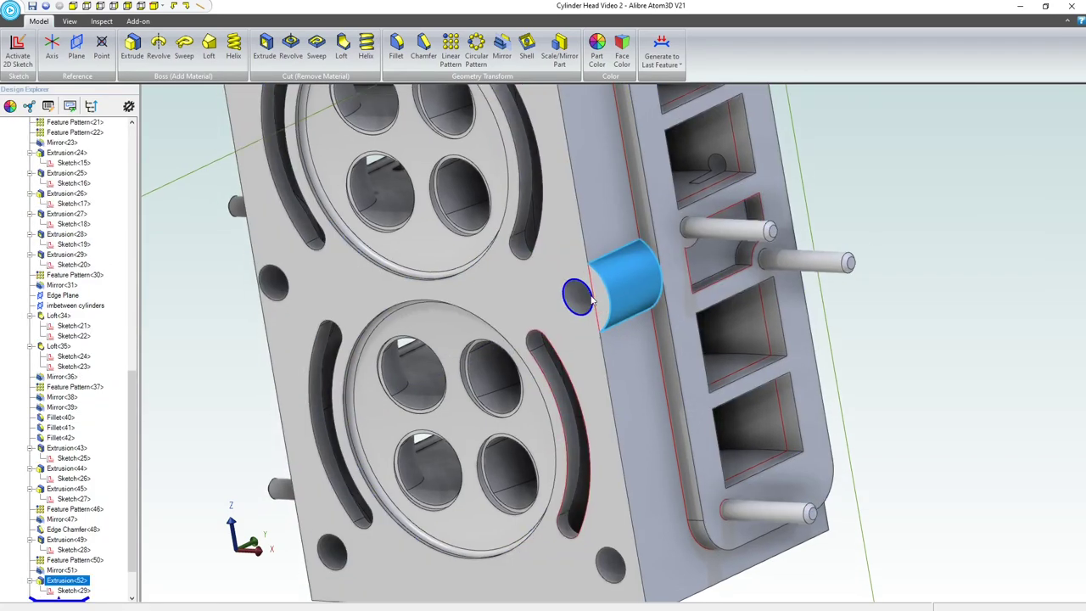
Step: Start a linear feature pattern and set the Z-Axis as the path of its first direction
middle_drag(601, 291, 617, 272)
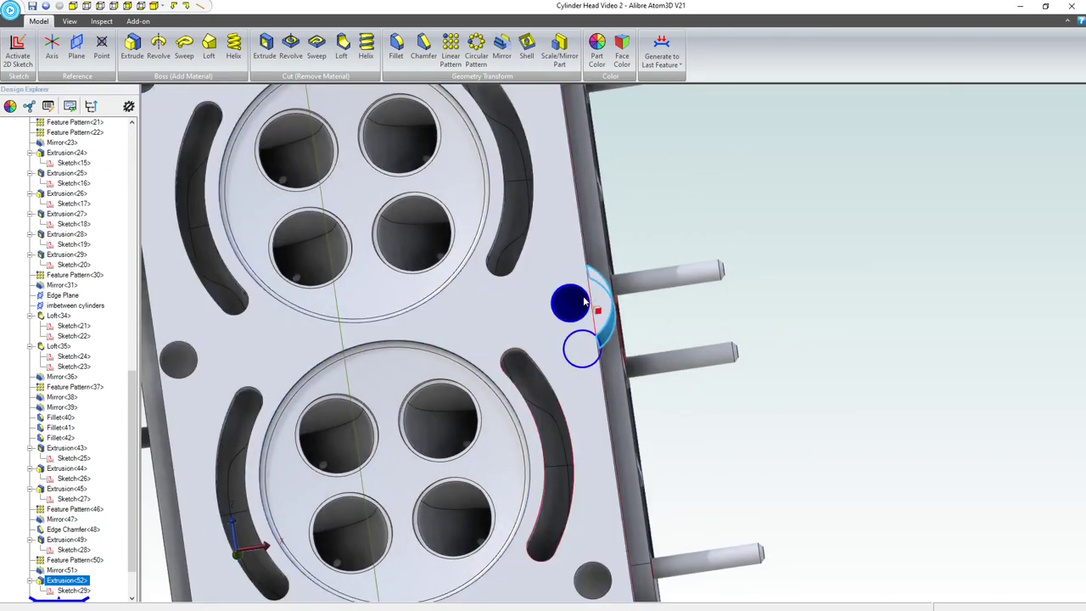
scroll(584, 301, down, 3)
middle_drag(582, 303, 560, 300)
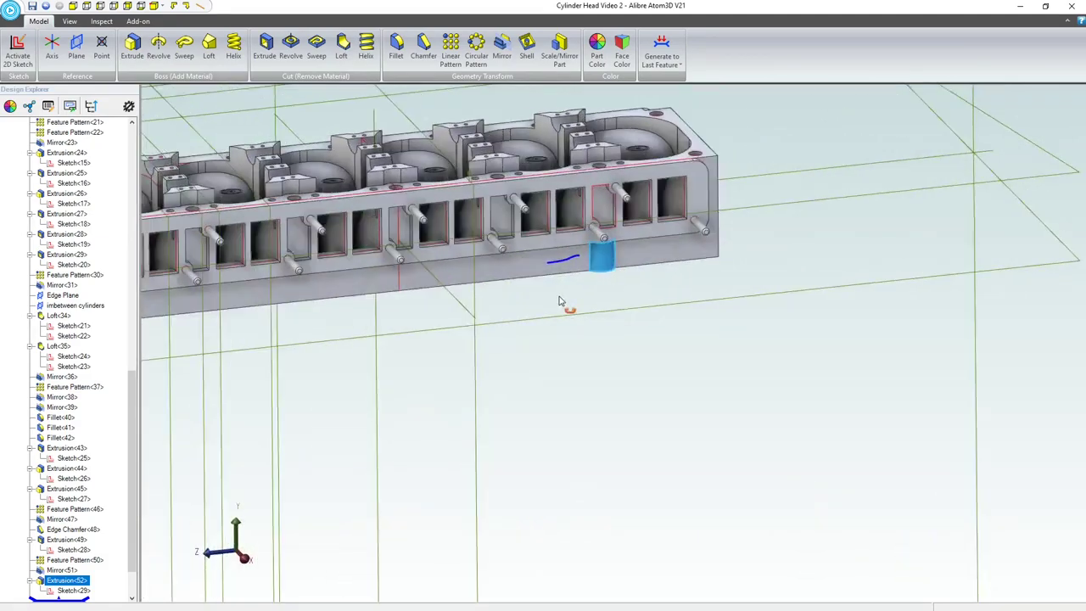
scroll(552, 263, down, 3)
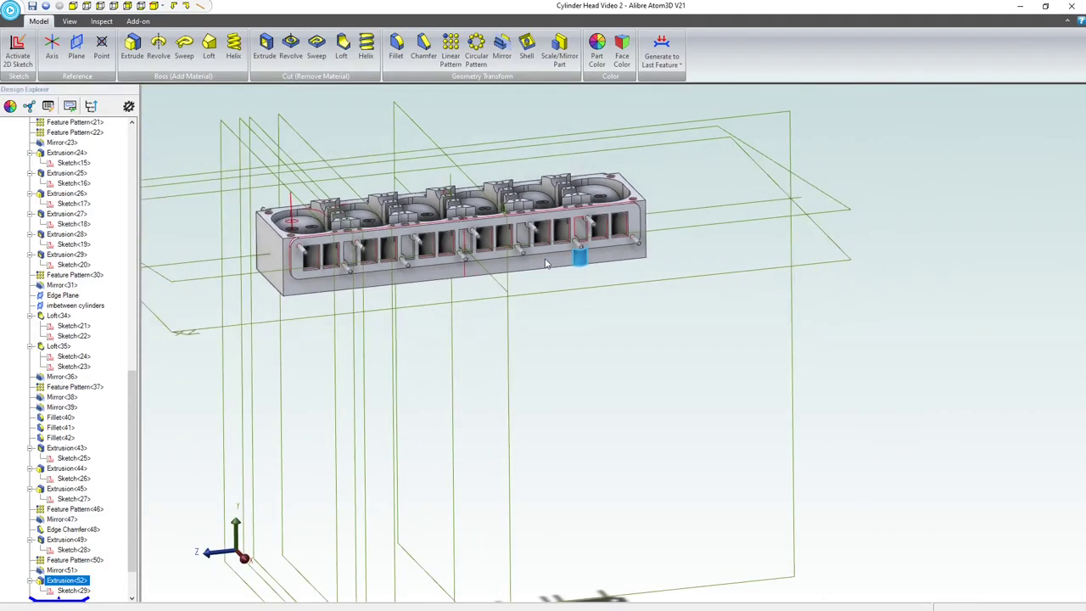
scroll(475, 251, up, 4)
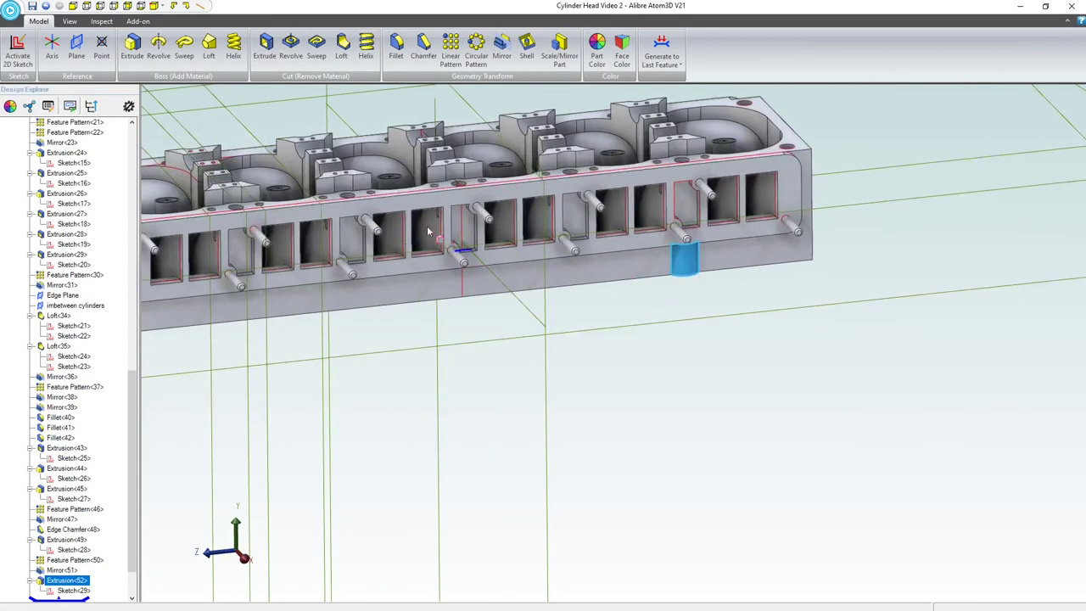
click(451, 51)
scroll(560, 336, up, 3)
click(560, 329)
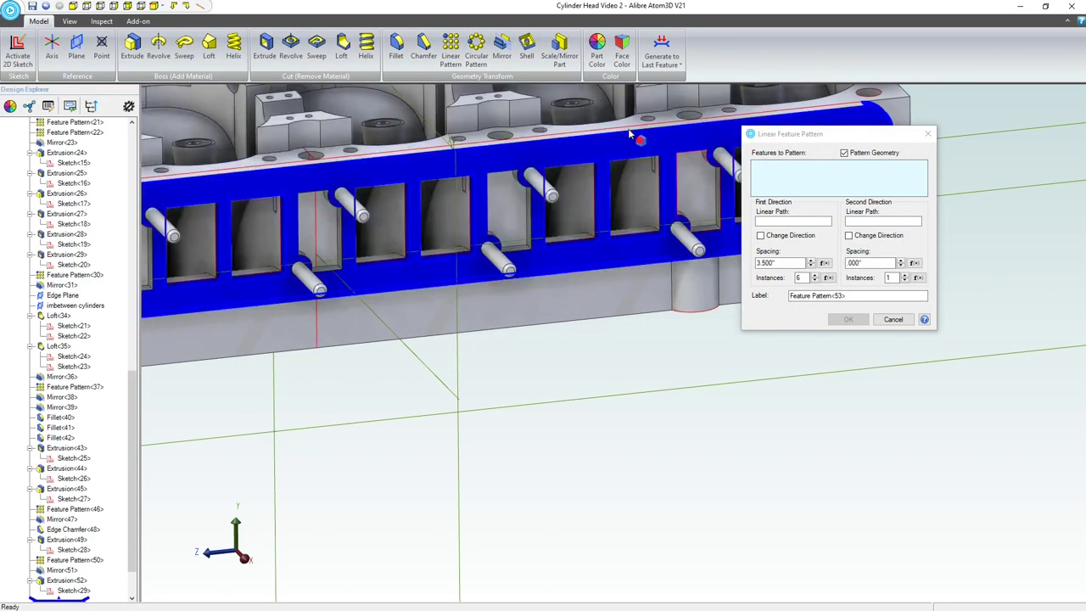
scroll(628, 153, down, 4)
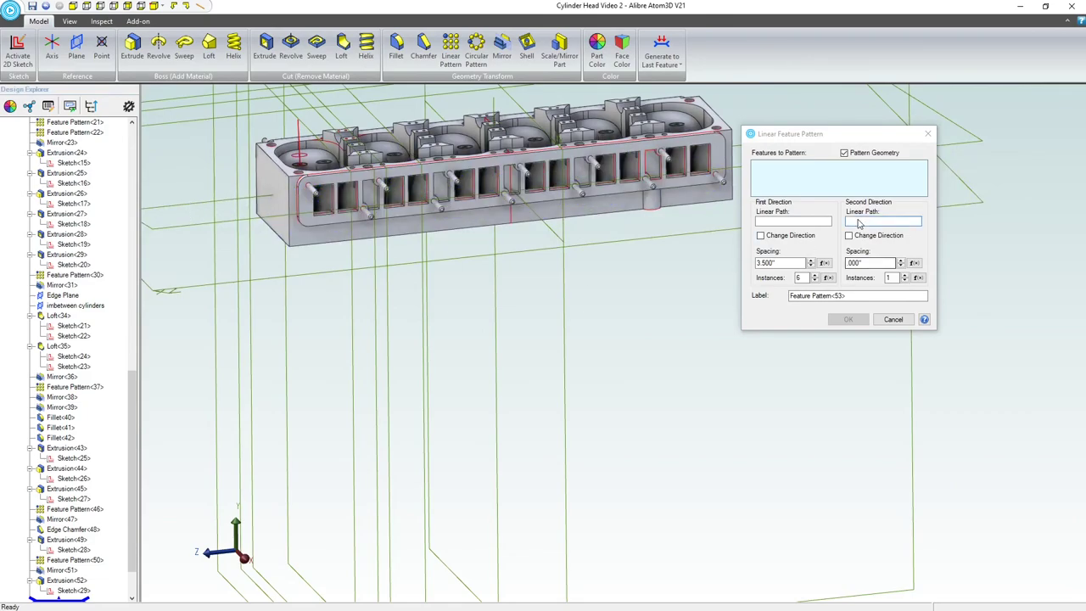
click(810, 224)
click(201, 206)
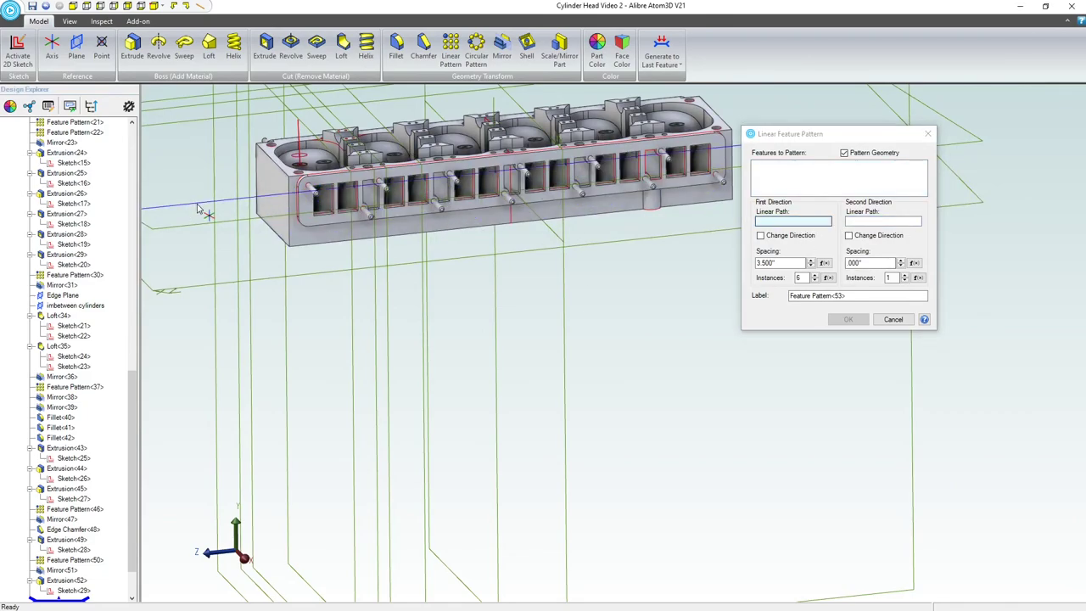
Step: Pattern the new rounded boss along the head's side with 5 instances at 3.500" spacing
scroll(701, 204, up, 3)
click(802, 189)
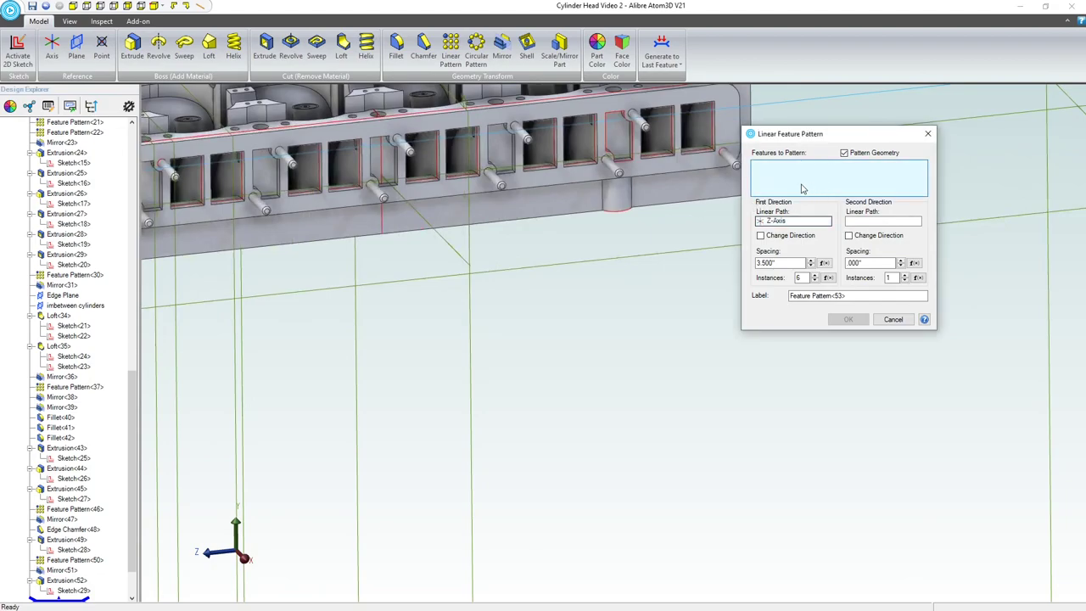
click(617, 196)
scroll(473, 223, down, 4)
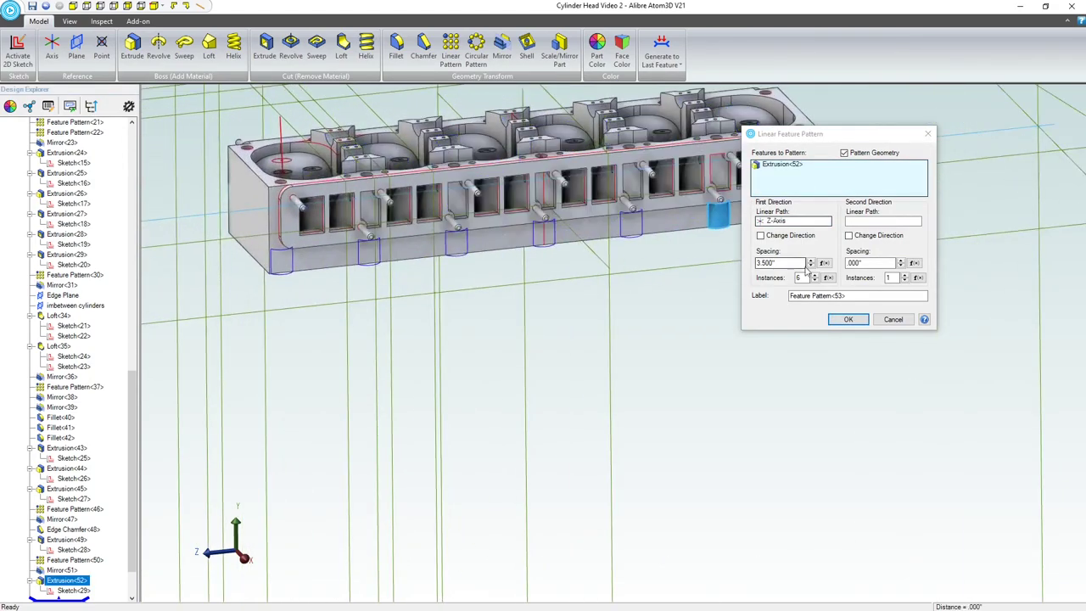
click(815, 281)
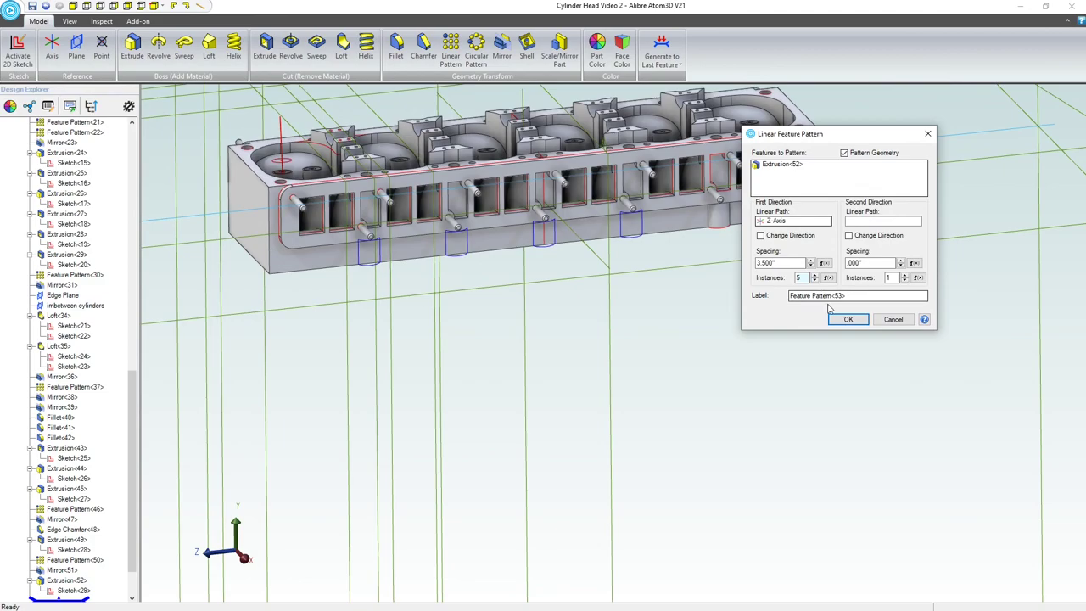
key(Return)
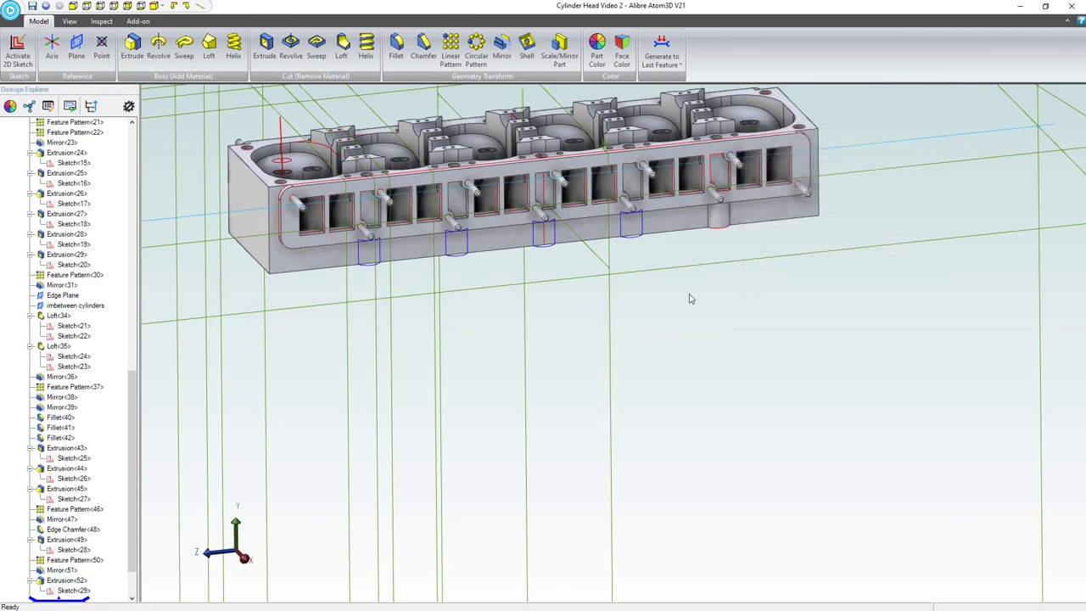
Step: Start a feature mirror and set the YZ-Plane as its mirror plane
middle_drag(626, 270, 510, 170)
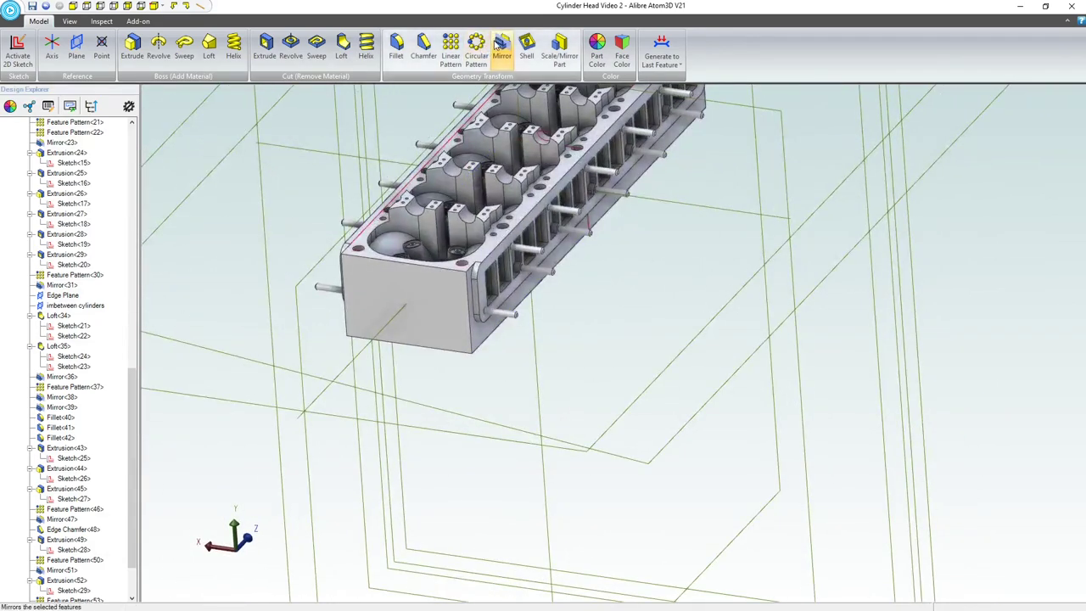
click(502, 51)
scroll(507, 155, down, 8)
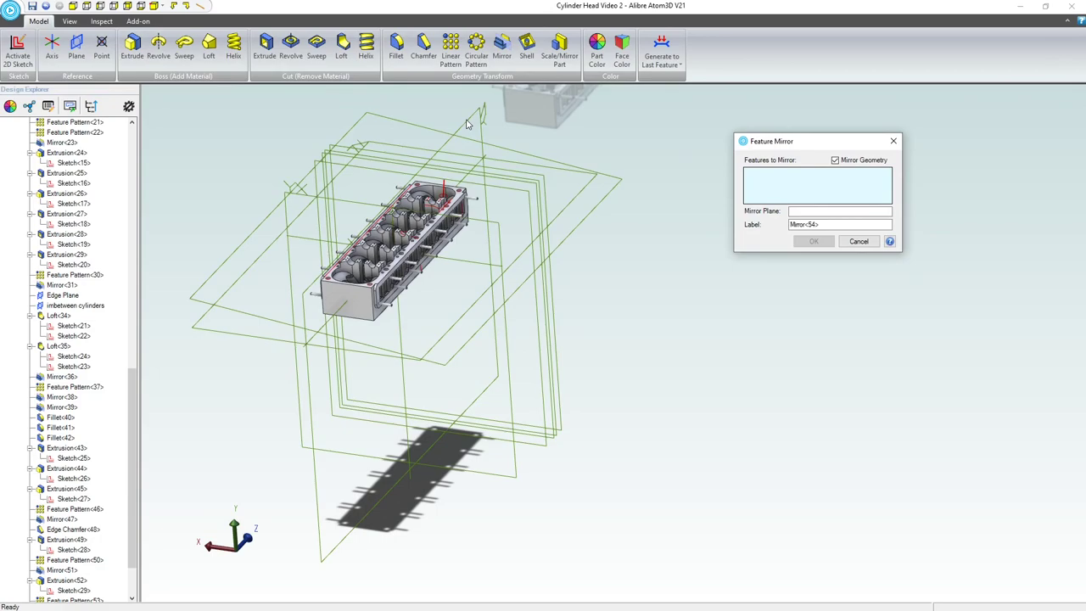
click(798, 212)
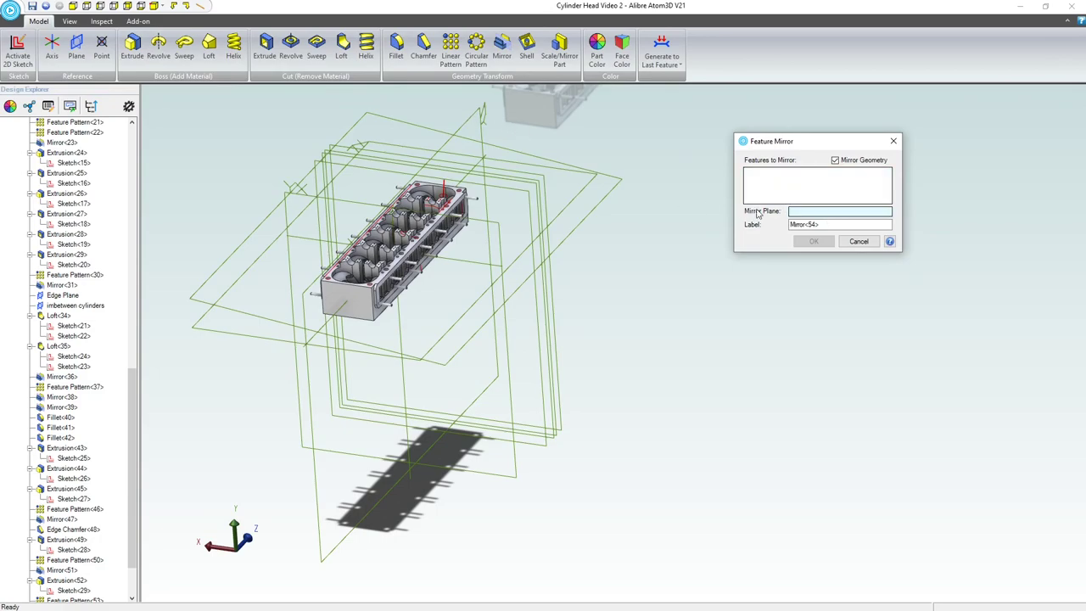
click(477, 117)
middle_drag(480, 119, 608, 203)
scroll(605, 204, up, 5)
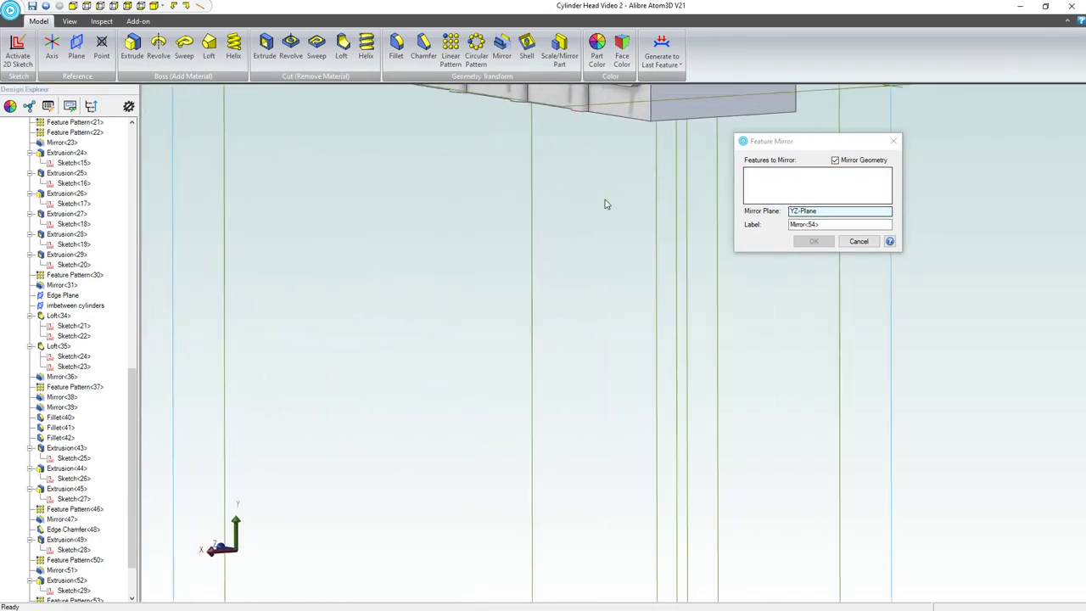
Step: Add the rounded boss pattern and the original boss extrusion as the features to mirror and apply the mirror
scroll(605, 203, up, 3)
click(761, 201)
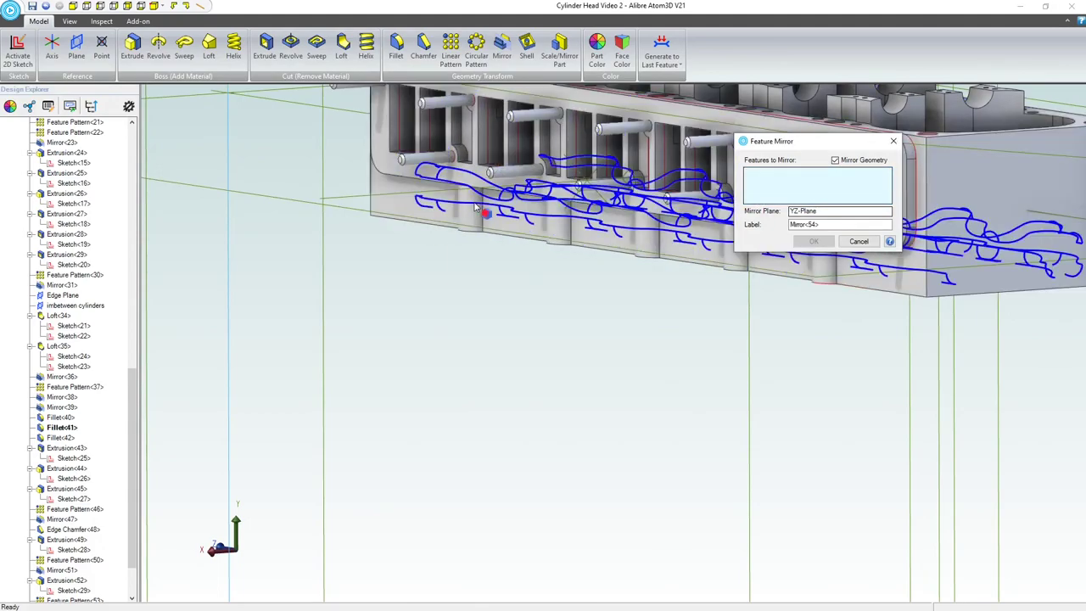
middle_drag(477, 221, 473, 241)
scroll(472, 242, up, 4)
scroll(458, 229, down, 3)
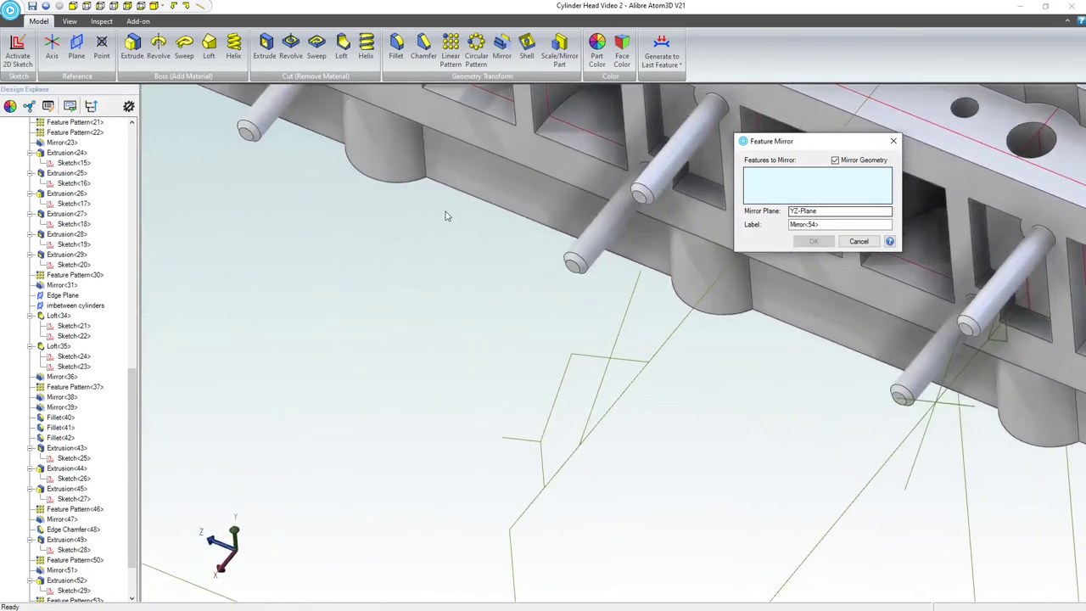
click(399, 175)
middle_drag(399, 175, 393, 172)
scroll(487, 252, up, 5)
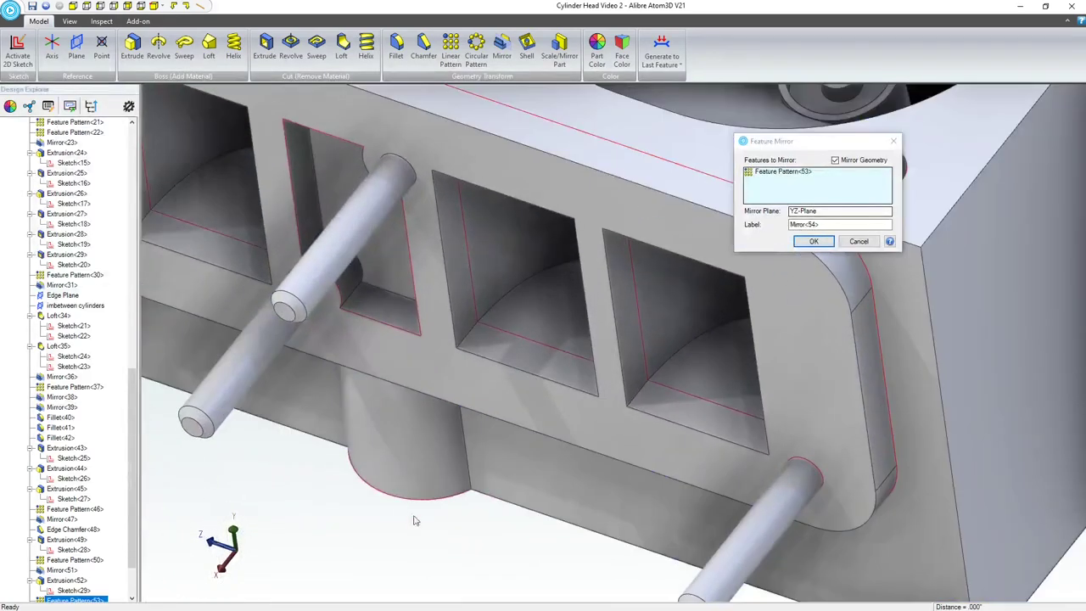
click(388, 486)
scroll(388, 486, down, 3)
middle_drag(388, 485, 677, 378)
scroll(629, 387, down, 4)
click(813, 242)
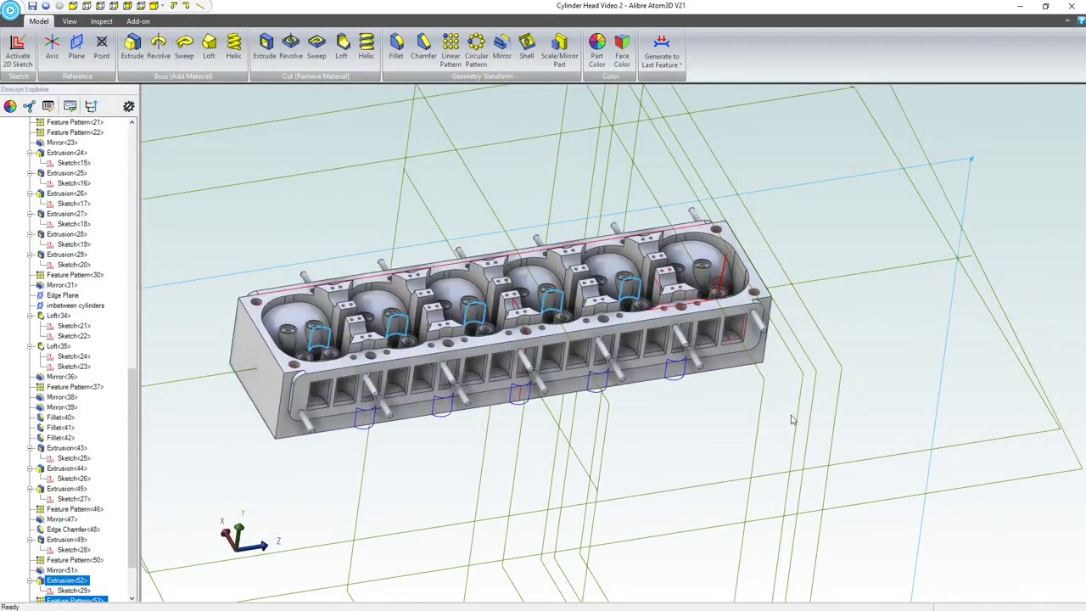
Step: Start a sketch on the head's top face and project the short edge of the corner notch and the outer corner vertex as sketch figures
mouse_move(738, 401)
middle_down()
mouse_move(679, 368)
mouse_move(636, 370)
middle_up()
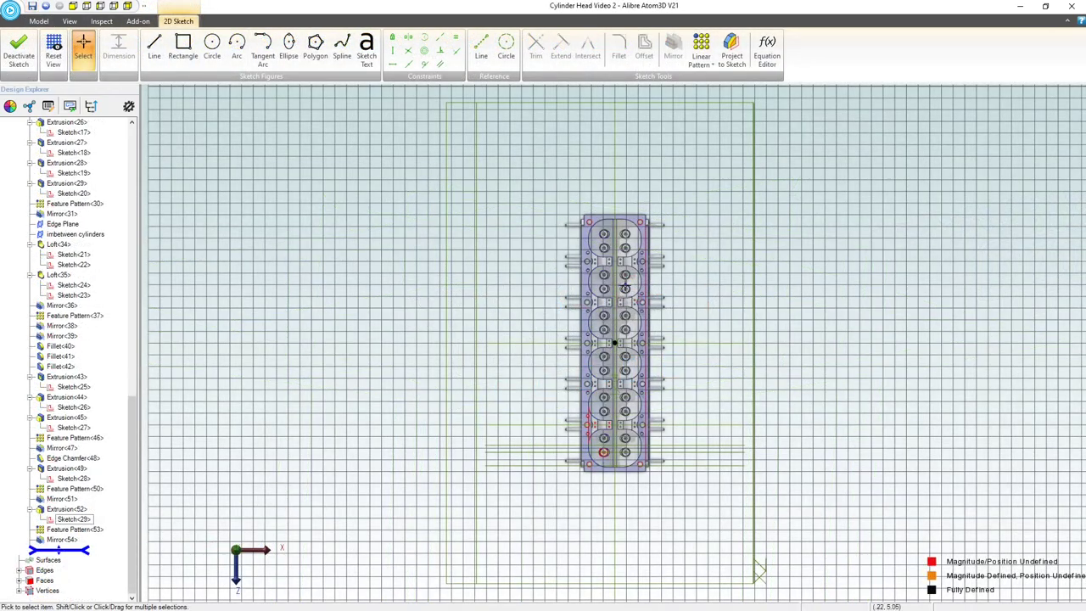
scroll(630, 276, up, 3)
scroll(652, 165, up, 6)
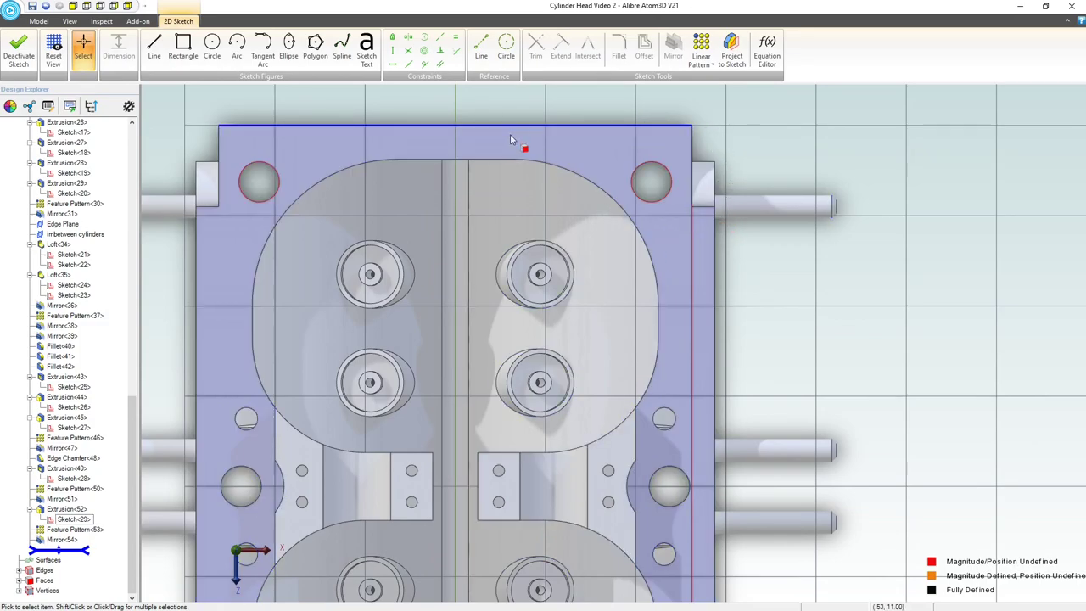
click(731, 50)
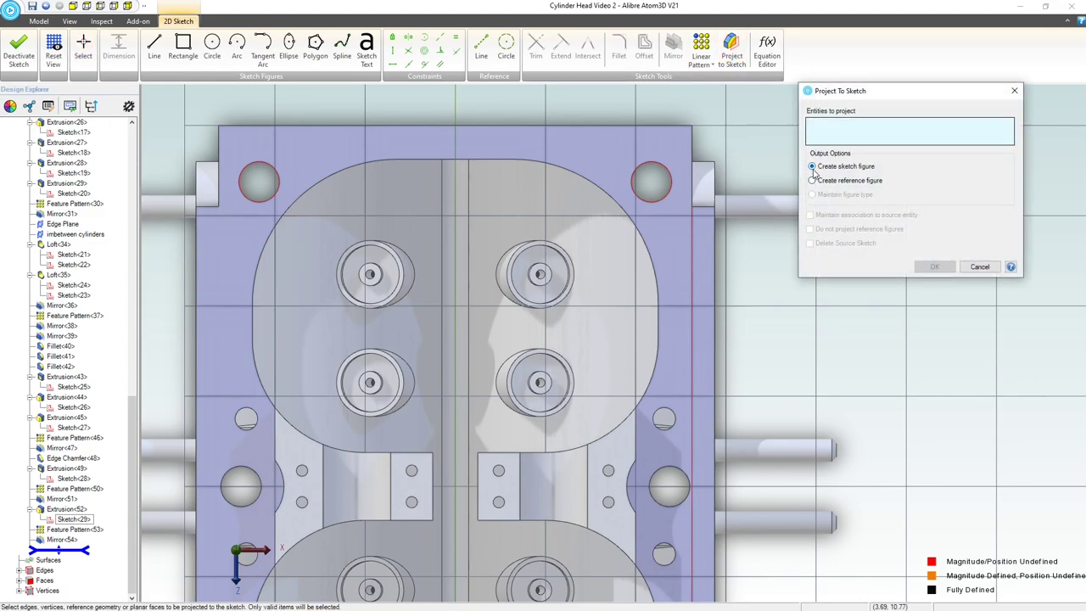
click(705, 210)
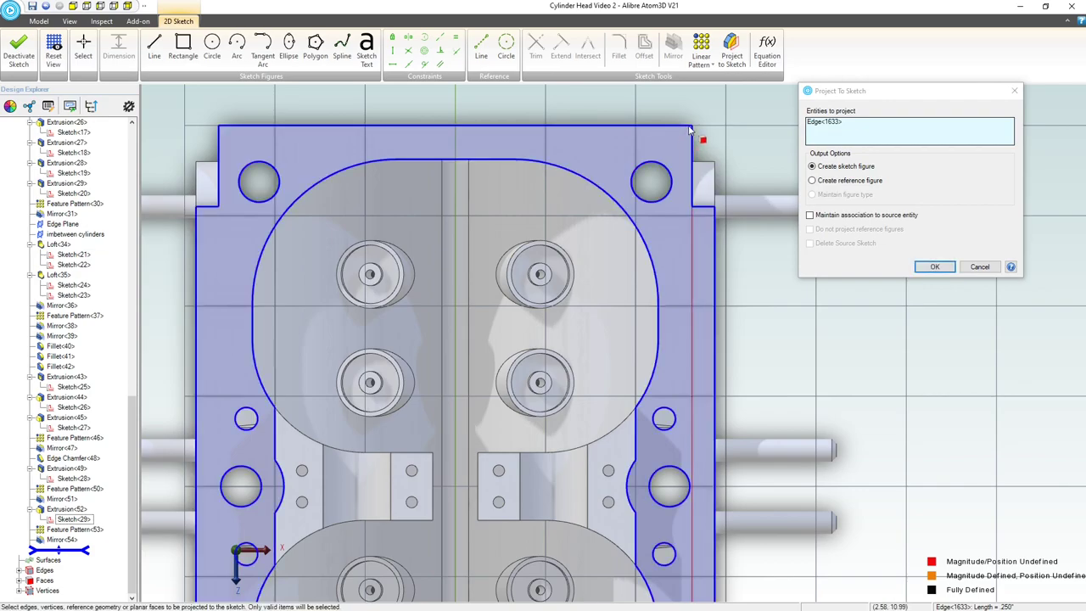
click(693, 129)
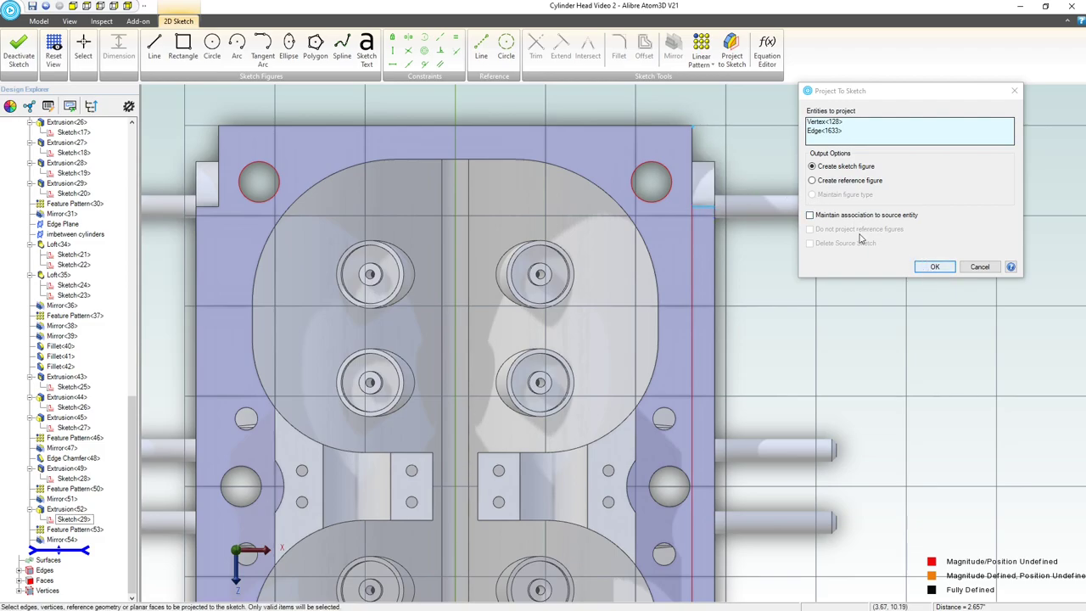
click(934, 266)
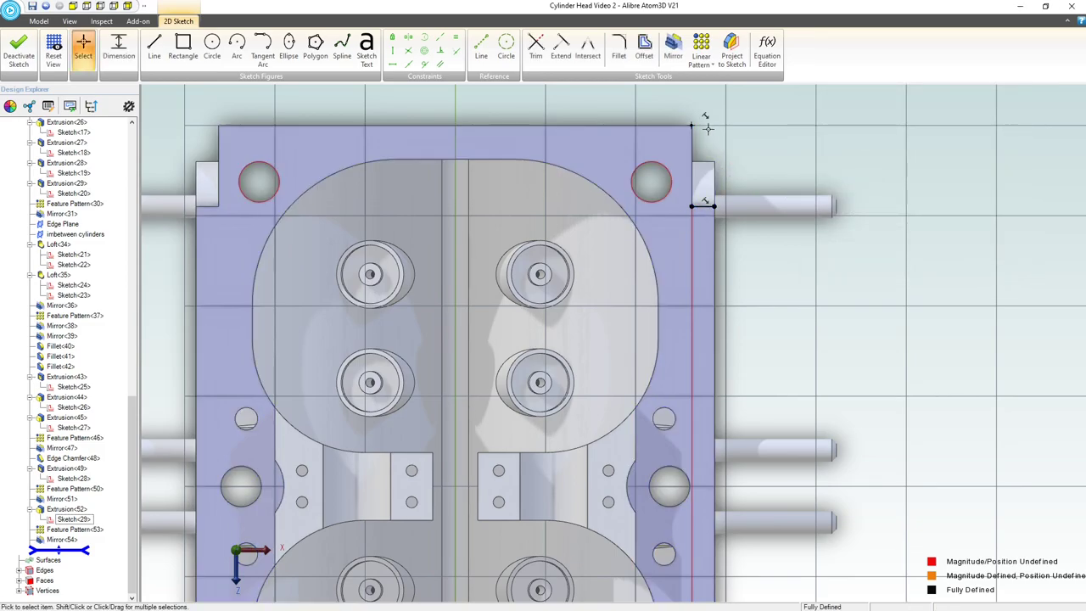
Step: Draw a line from the projected corner to the short edge's inner end, and a parallel line from its outer end towards the head's end
scroll(695, 123, up, 1)
click(153, 48)
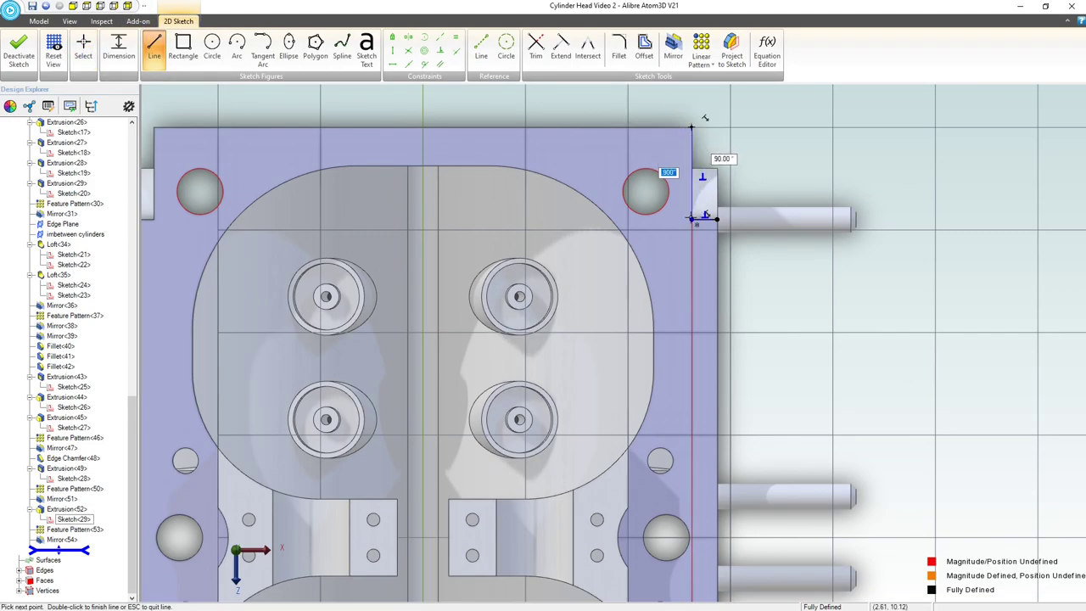
double_click(693, 218)
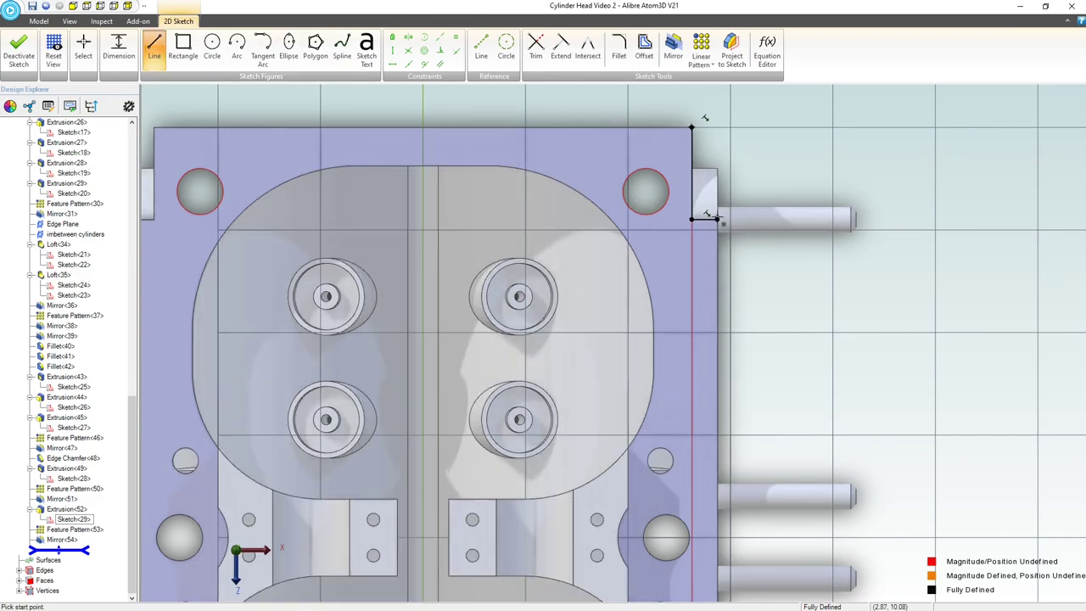
click(711, 217)
double_click(718, 150)
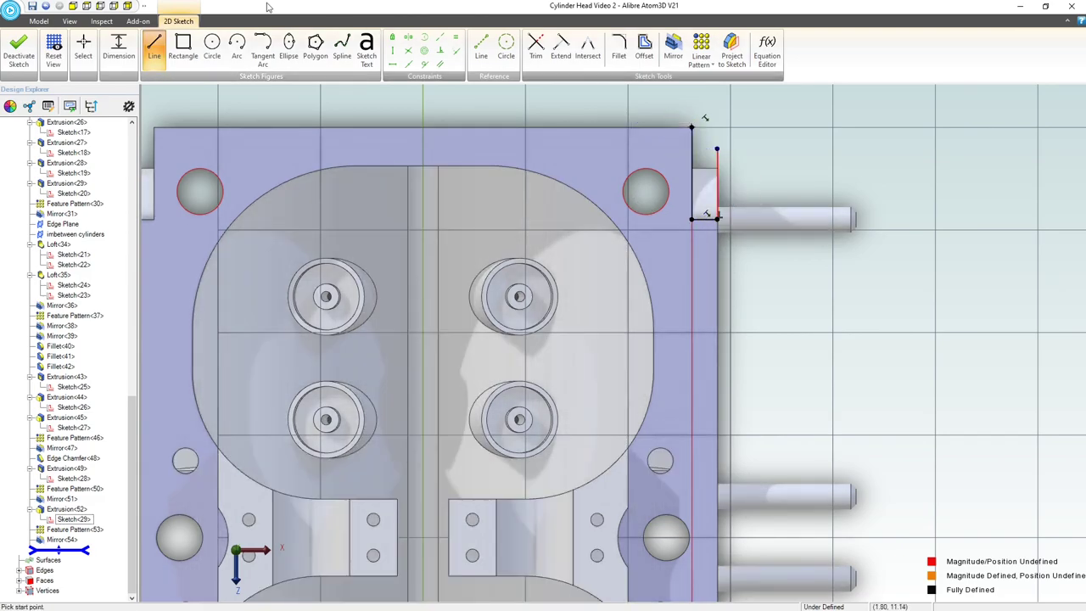
Step: Draw a center-point arc joining the free end of the outer line to the projected corner point
click(212, 43)
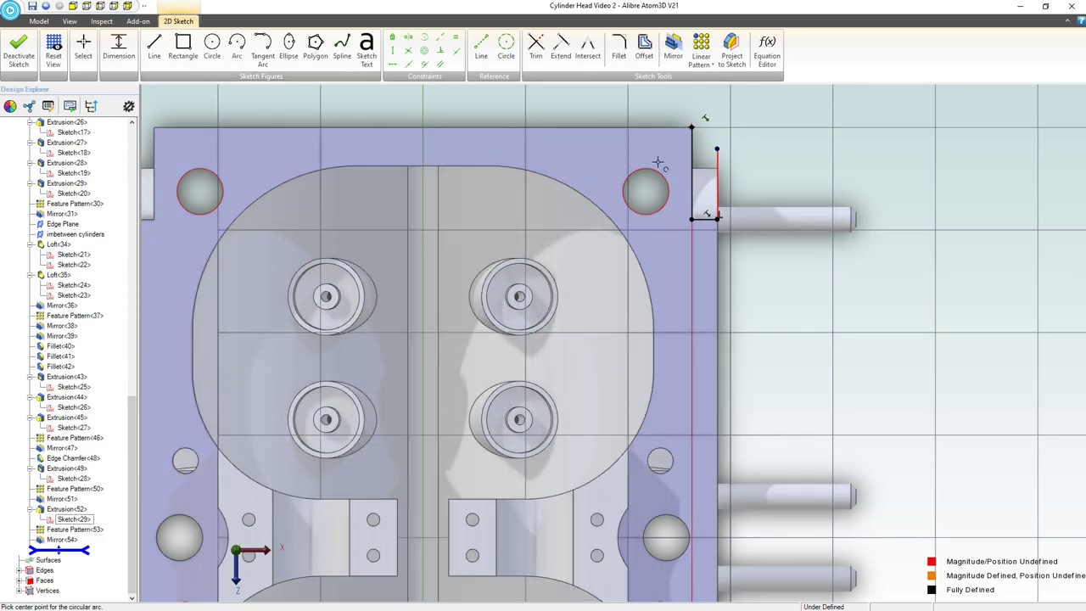
click(674, 161)
click(717, 151)
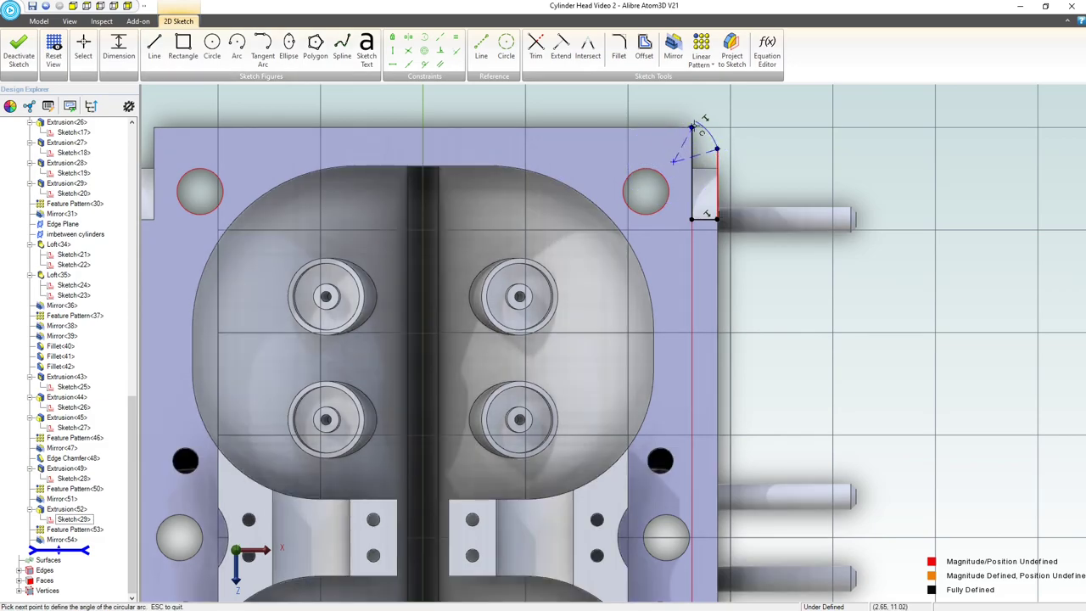
click(693, 127)
key(Escape)
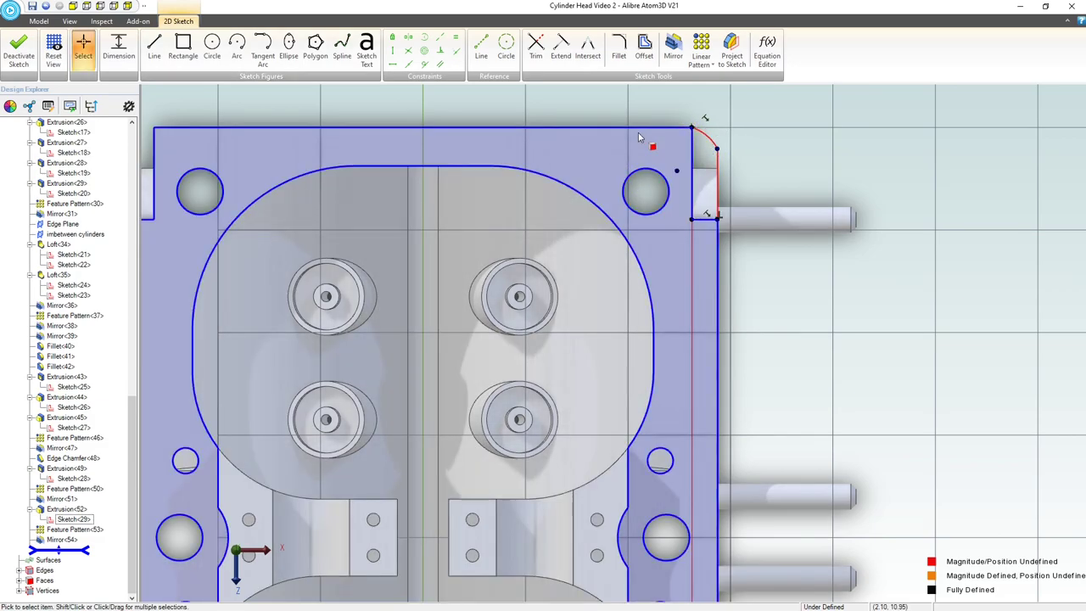
Step: Constrain the arc's center horizontally to the outer line's endpoint and vertically to the projected corner point
click(392, 64)
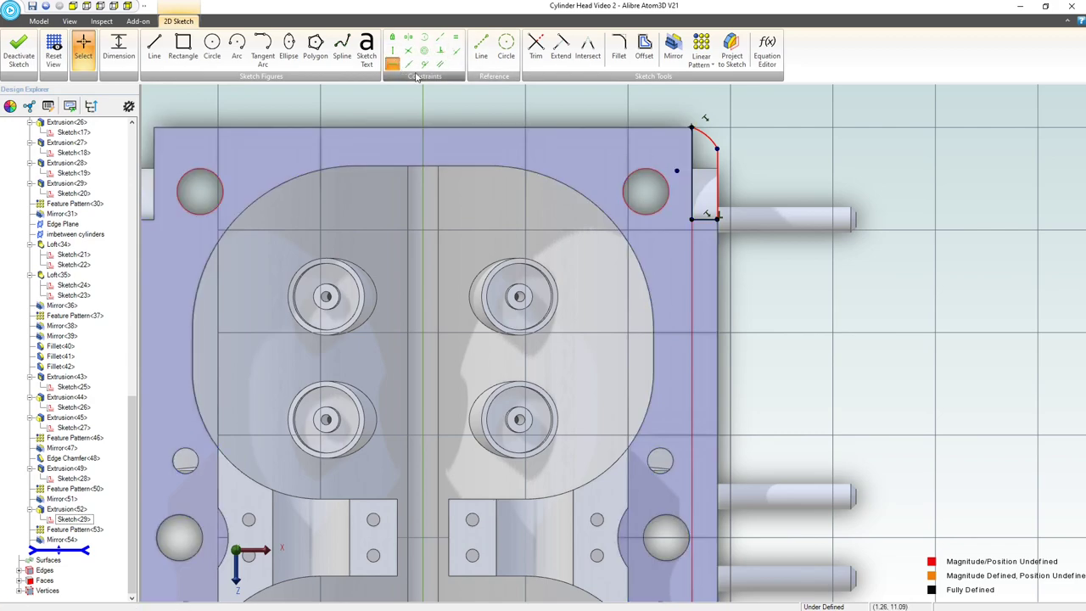
click(678, 172)
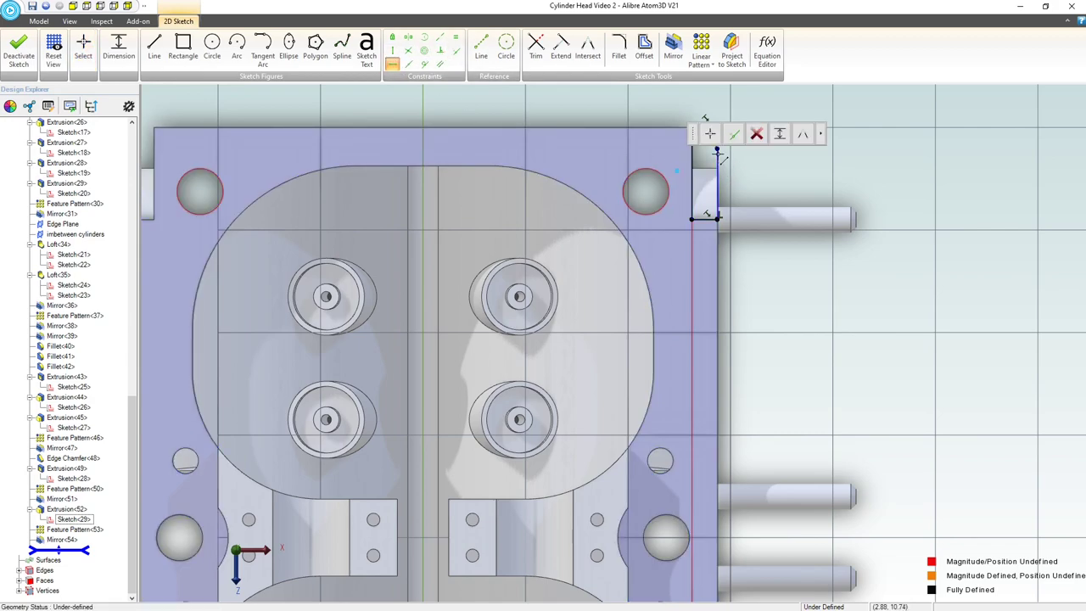
click(717, 151)
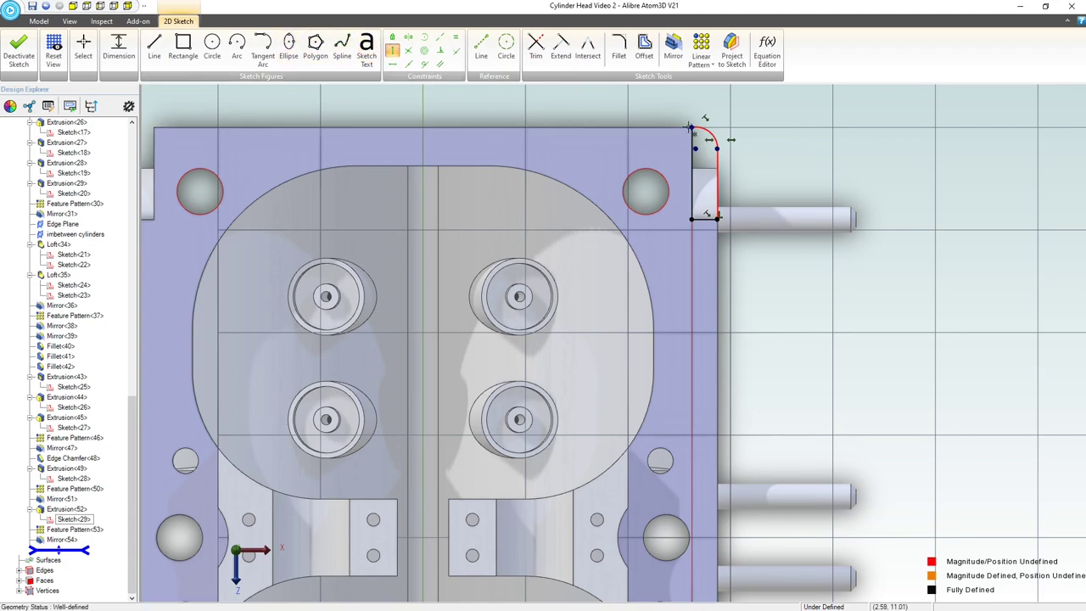
click(692, 128)
click(693, 149)
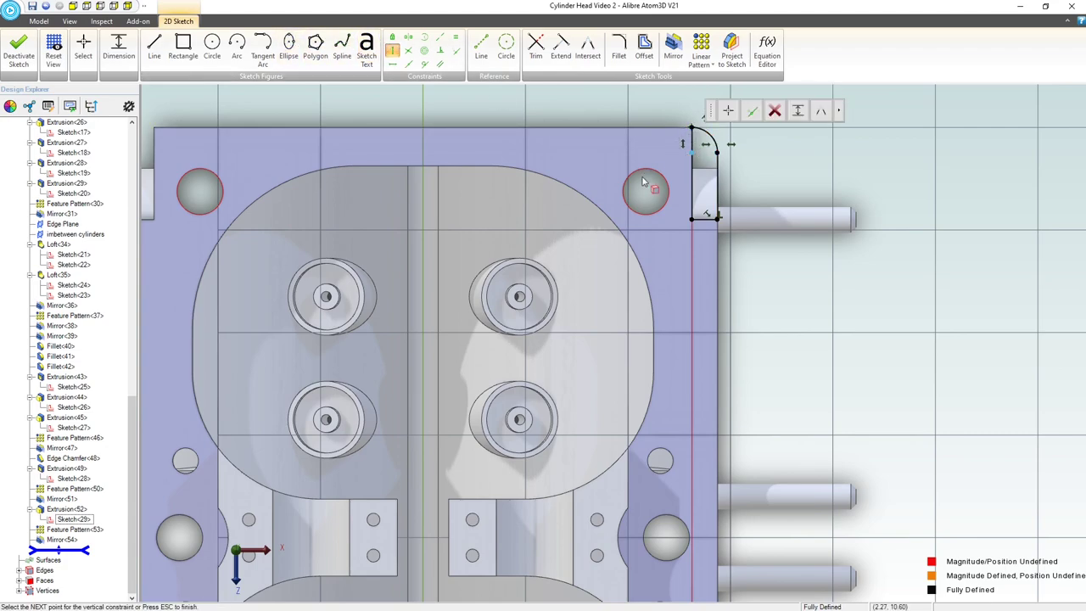
Step: Exit the sketch and extrude the closed corner profile as a boss with the To Depth type and a depth of 0.75"
mouse_move(629, 183)
middle_down()
mouse_move(637, 167)
mouse_move(619, 160)
middle_up()
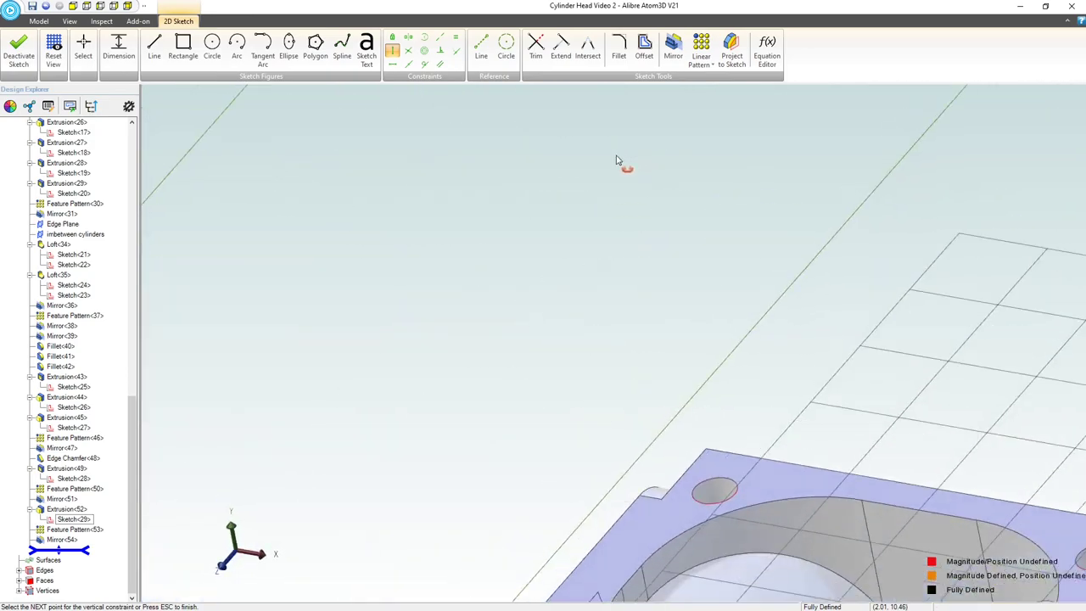
scroll(615, 165, down, 4)
scroll(785, 285, up, 8)
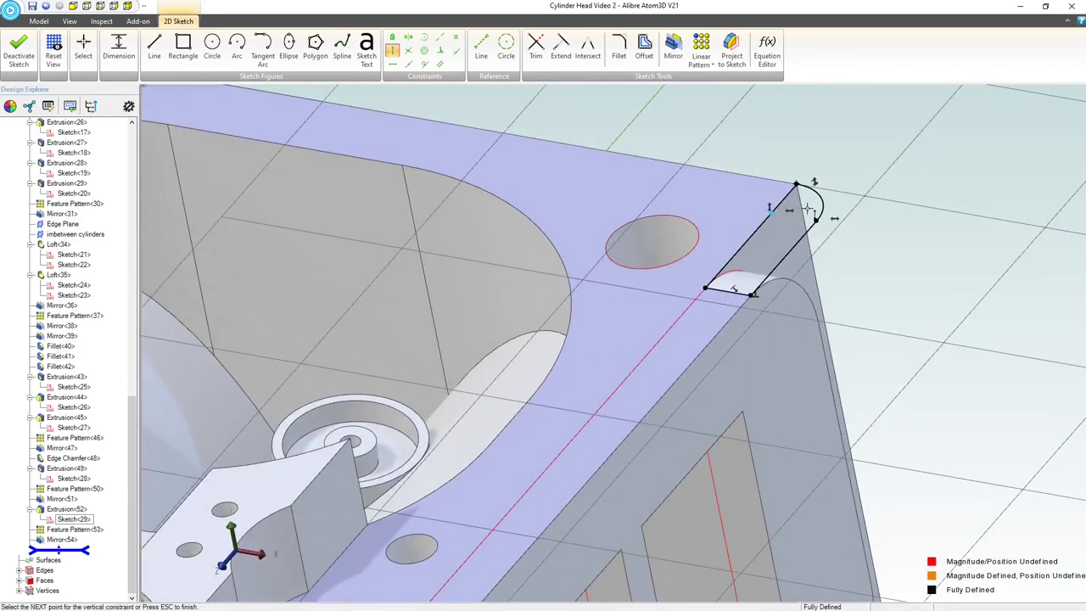
scroll(679, 173, down, 6)
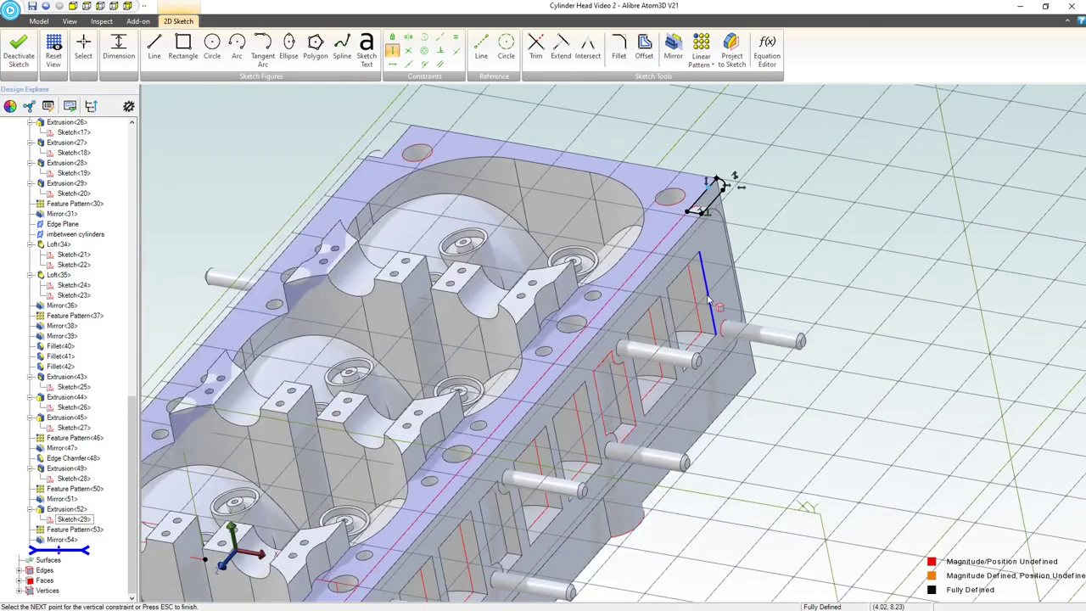
mouse_move(708, 297)
middle_down()
mouse_move(675, 258)
mouse_move(693, 293)
middle_up()
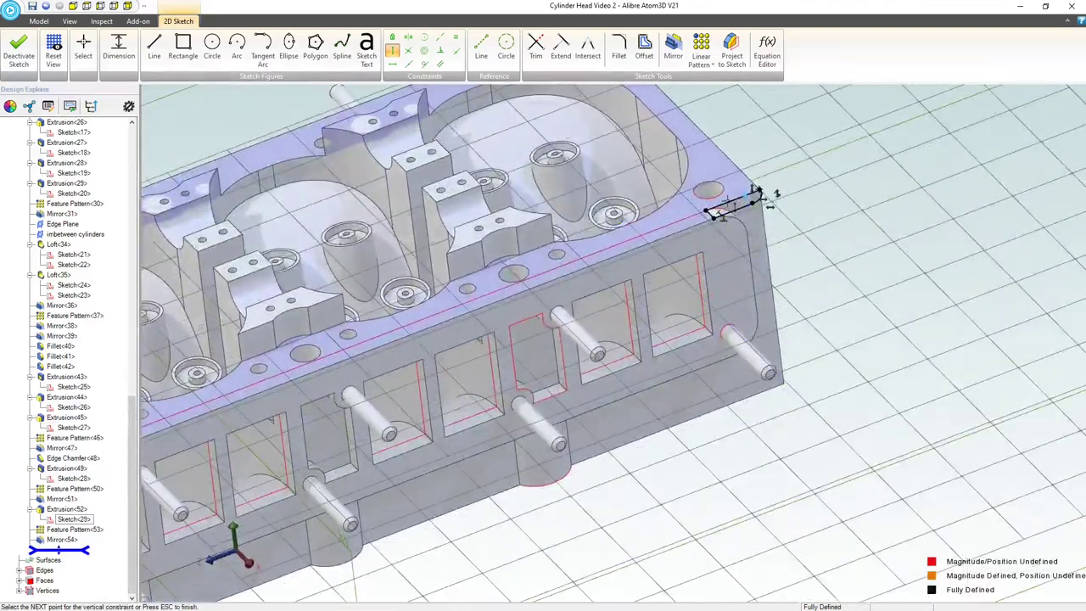
scroll(717, 213, up, 5)
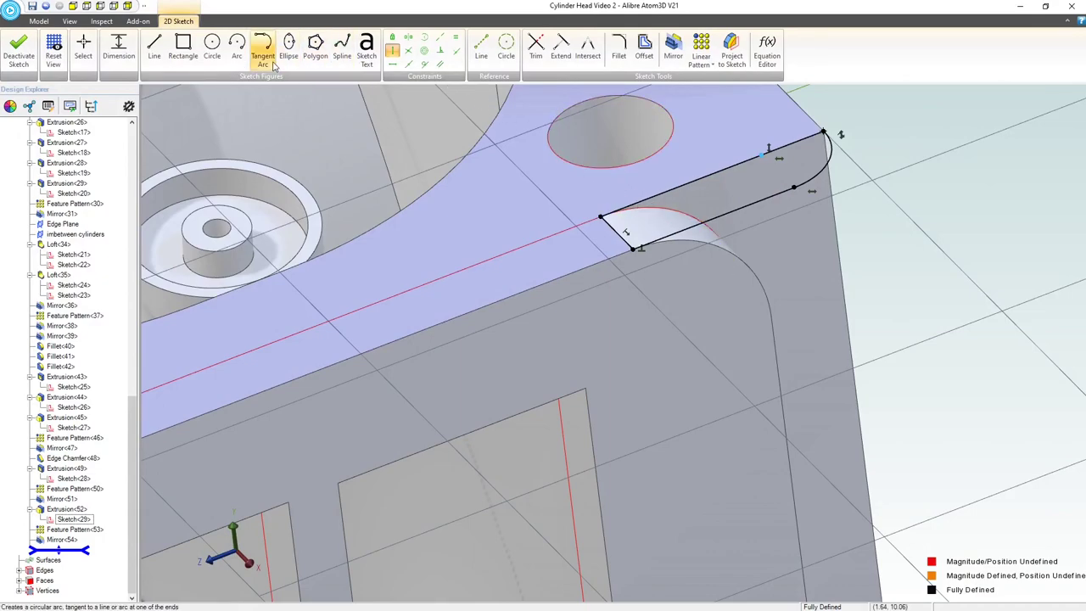
key(Escape)
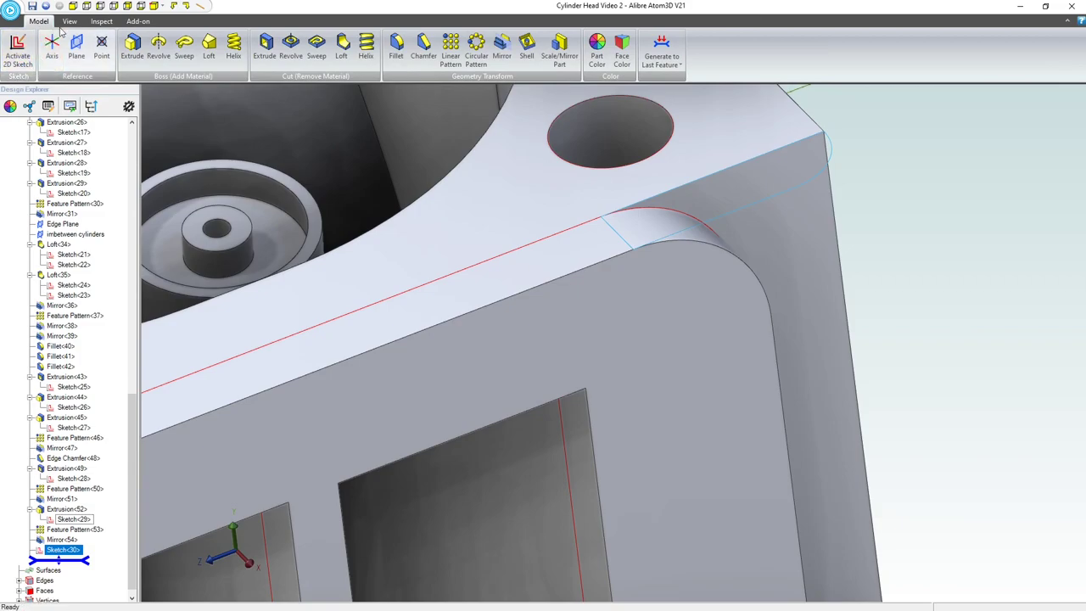
click(129, 61)
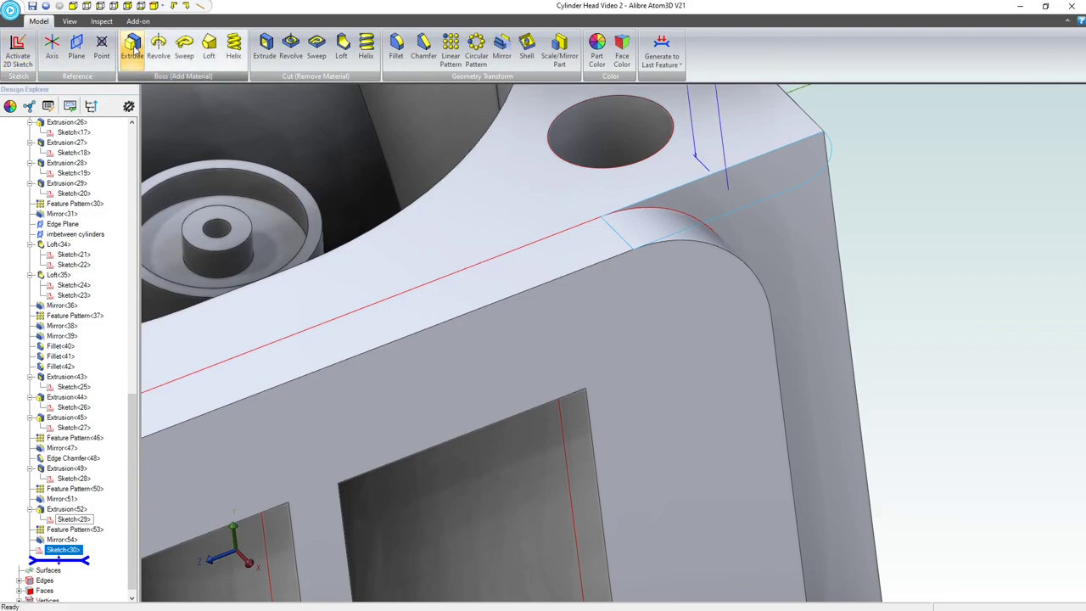
scroll(698, 211, down, 6)
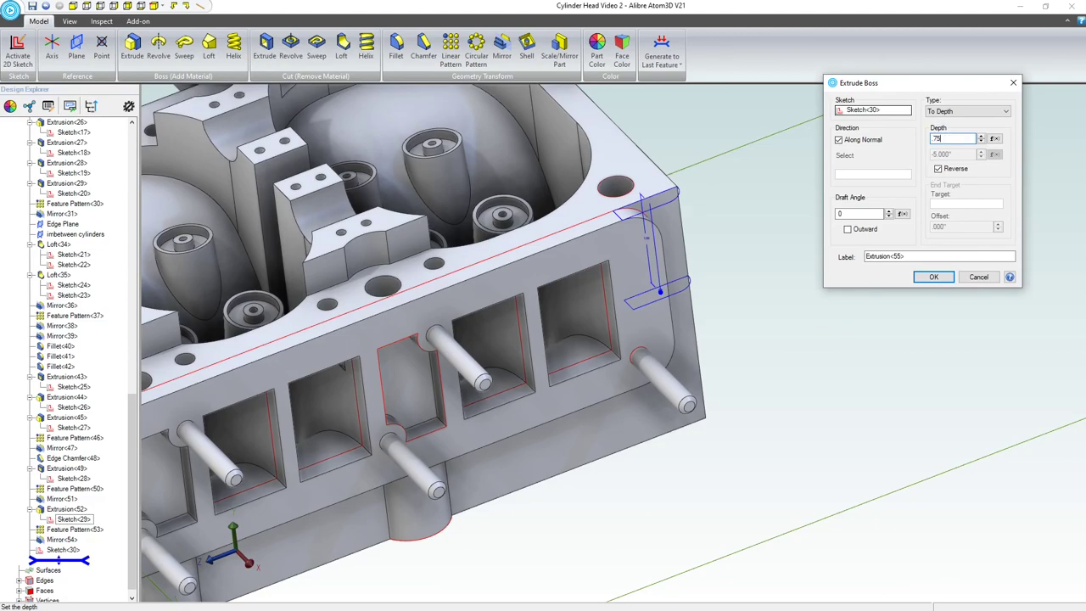
key(Return)
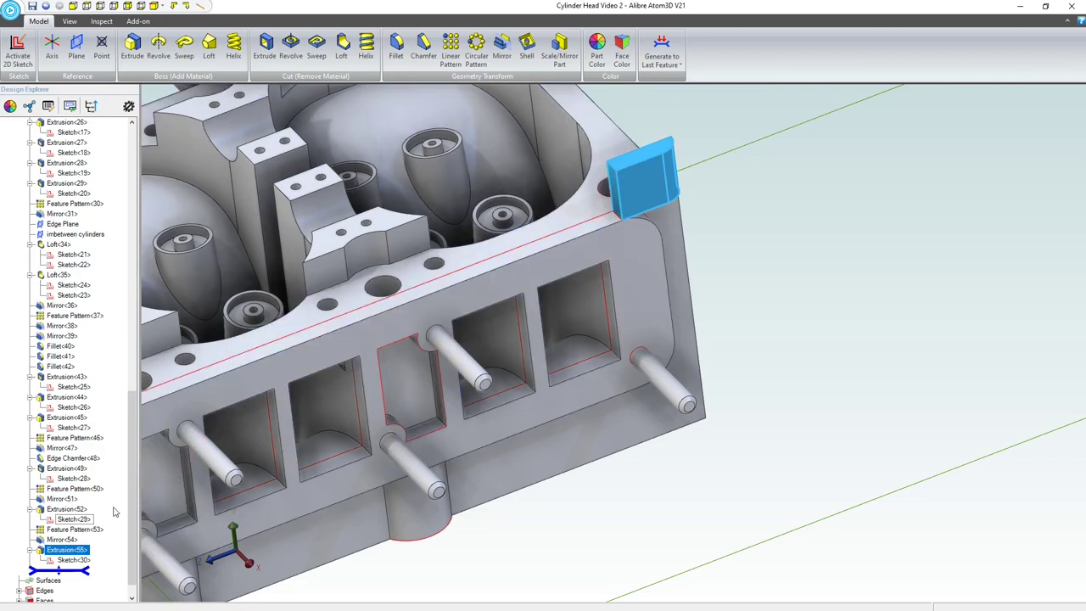
Step: Edit the corner boss extrusion to reverse its direction so it runs down the head's side
right_click(65, 551)
click(84, 533)
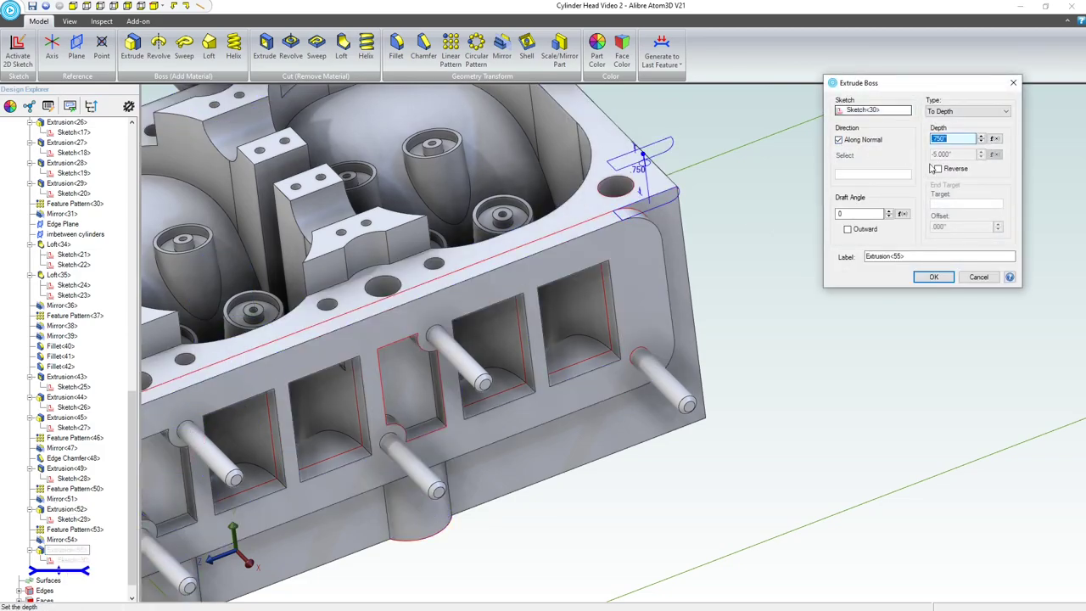
click(936, 169)
click(933, 277)
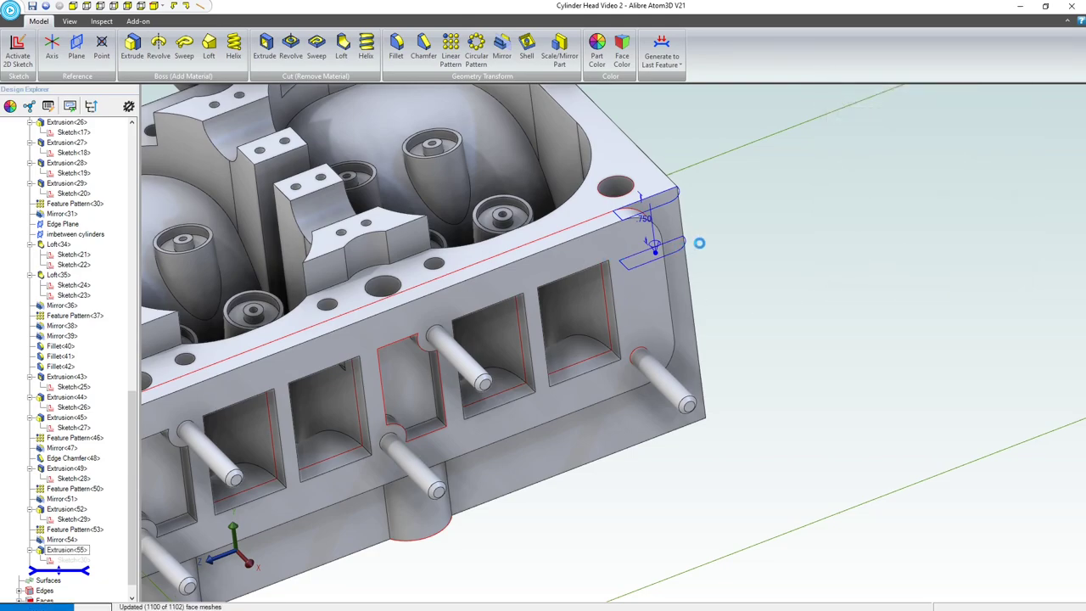
click(744, 243)
scroll(745, 243, down, 5)
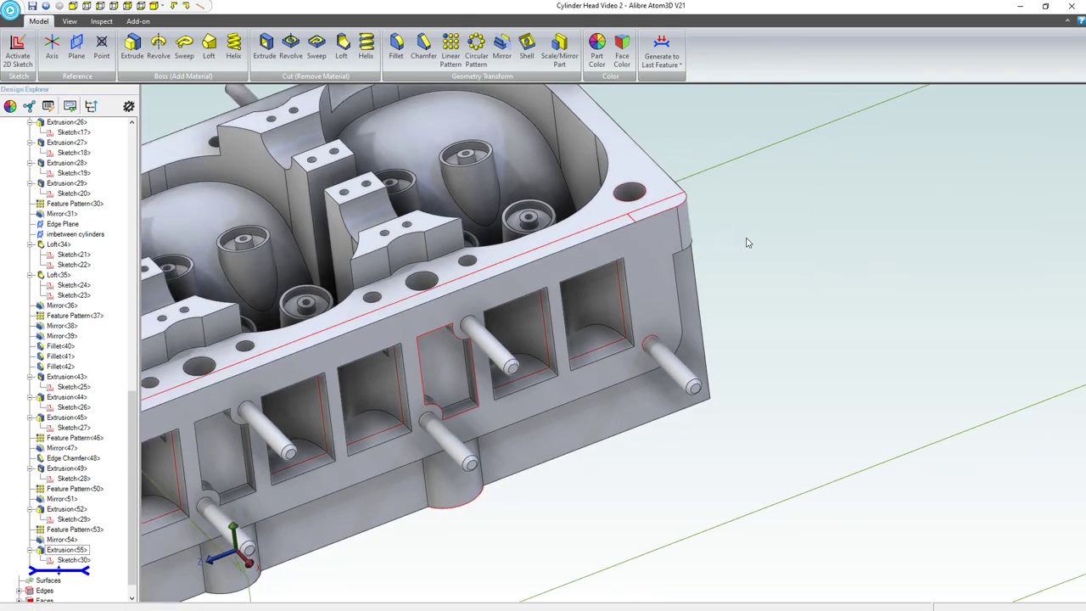
scroll(746, 242, down, 5)
scroll(647, 236, up, 6)
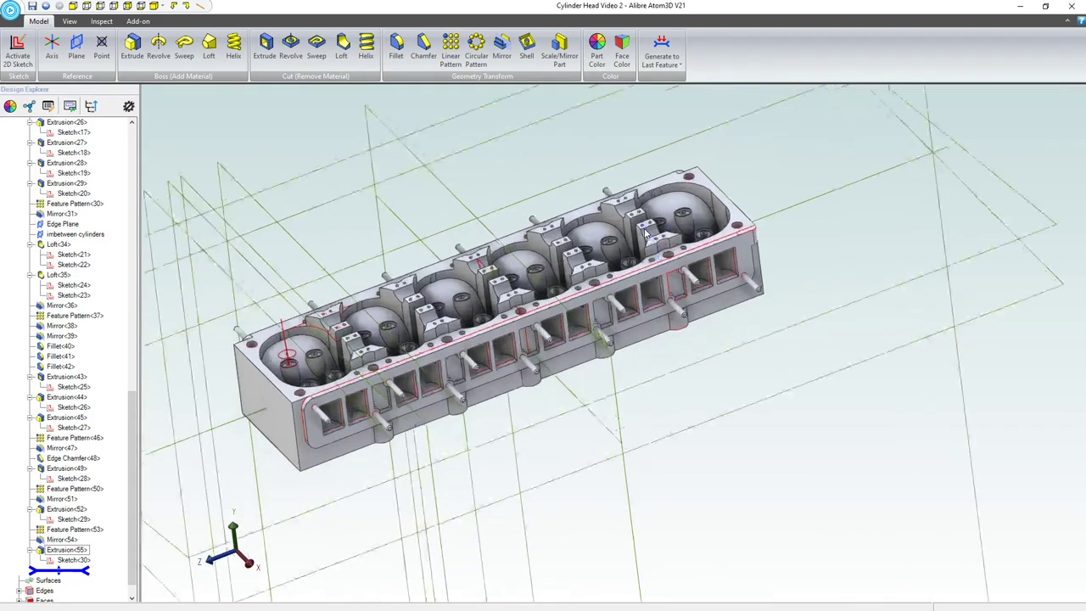
click(451, 52)
scroll(709, 212, down, 4)
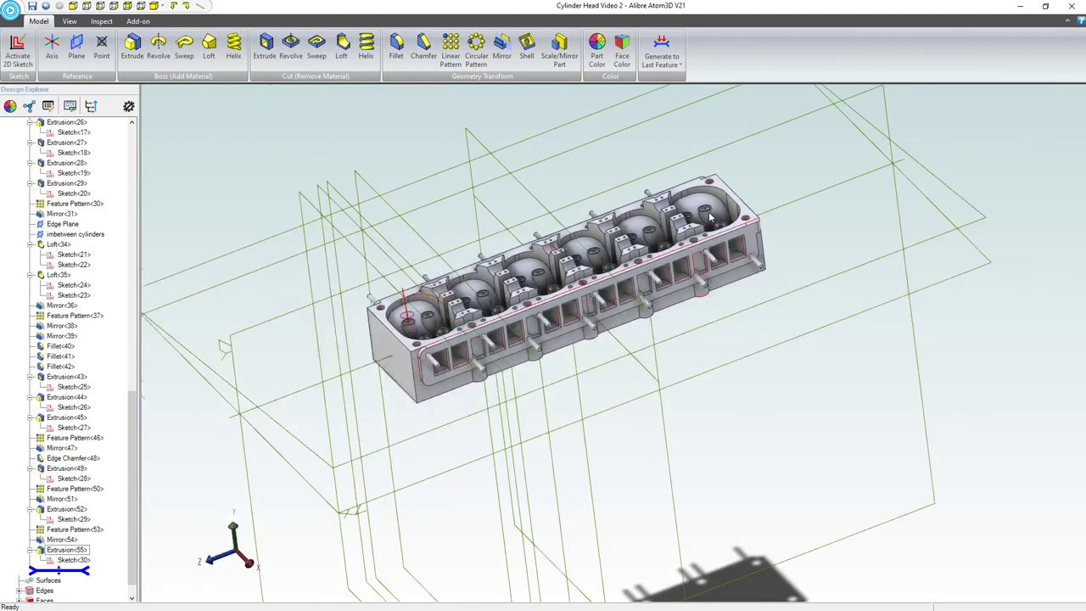
Step: Mirror the corner boss extrusion across the YZ-Plane to the opposite side of the cylinder head
click(498, 150)
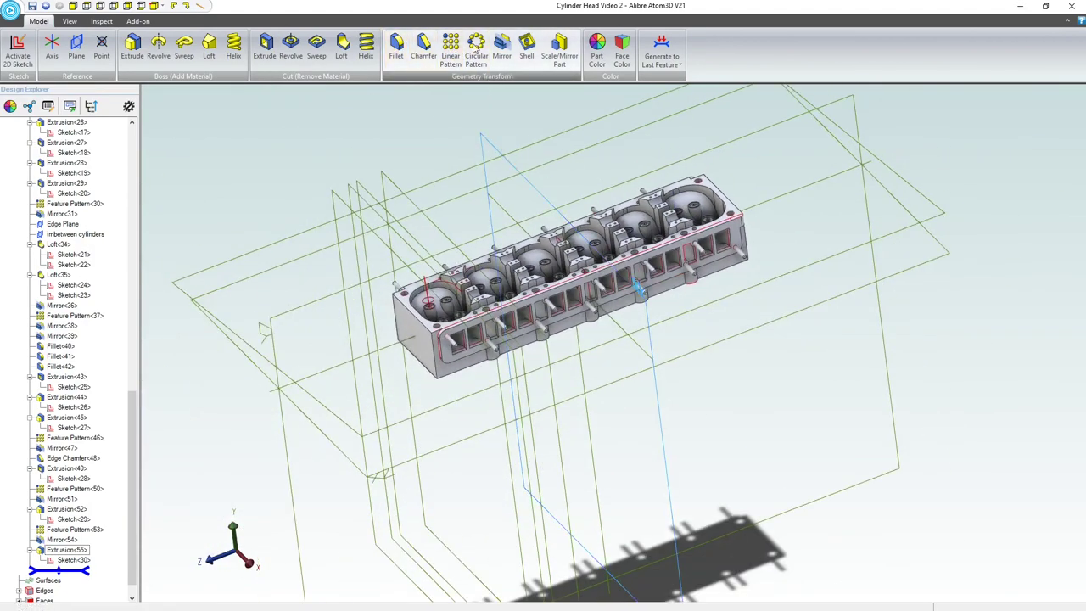
click(503, 49)
scroll(621, 237, up, 5)
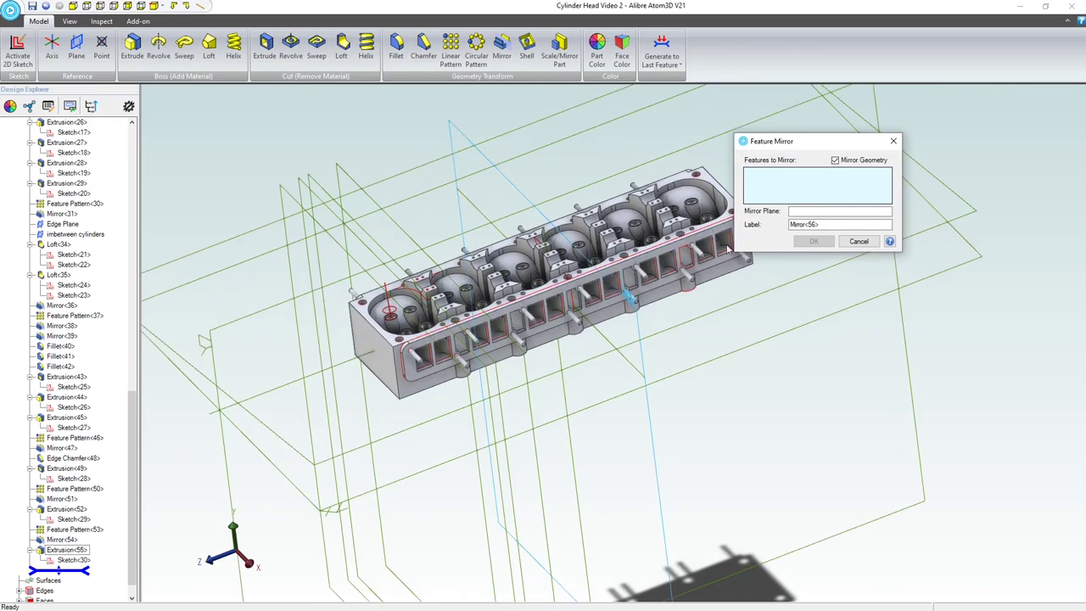
scroll(621, 237, up, 8)
click(697, 244)
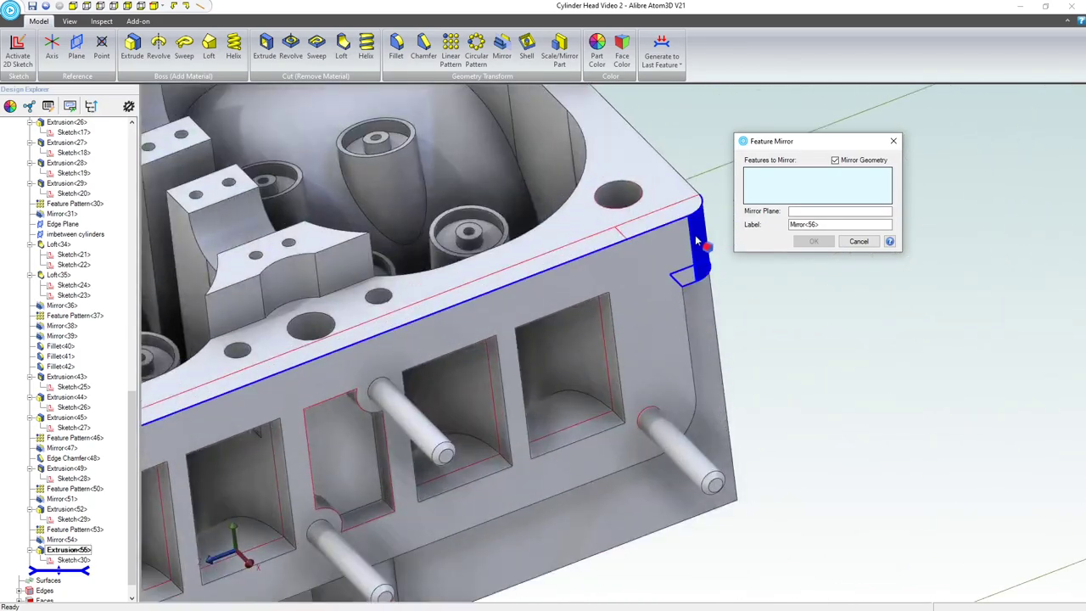
scroll(697, 244, down, 10)
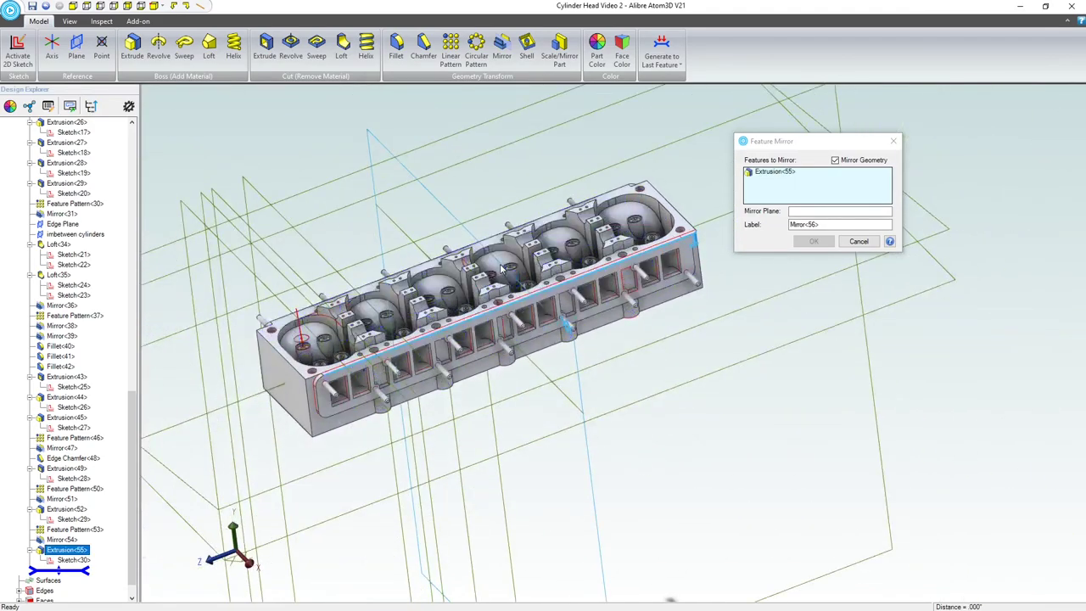
click(802, 214)
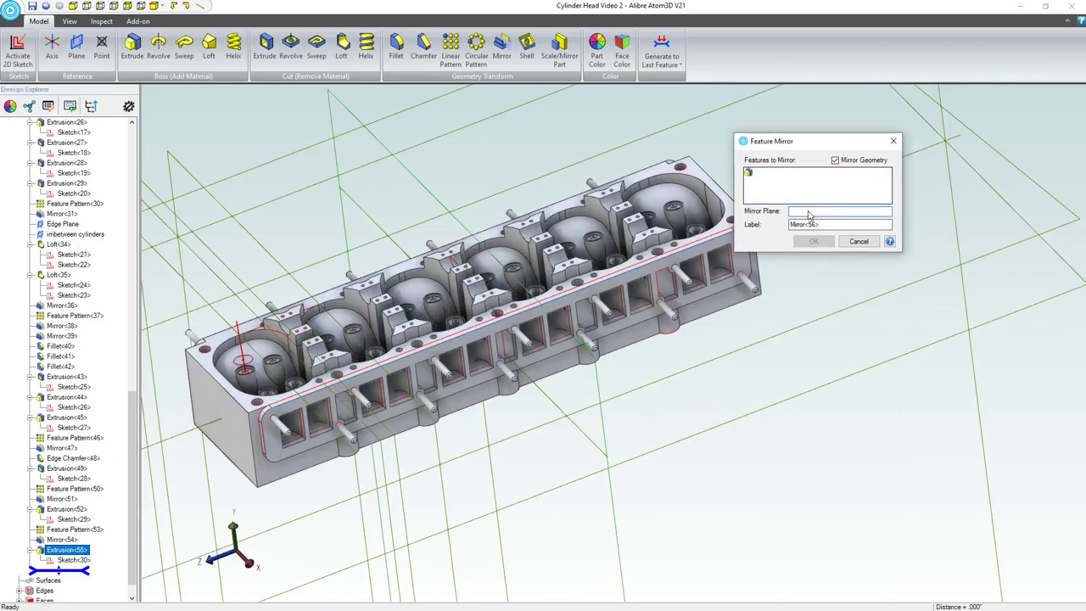
scroll(454, 216, down, 5)
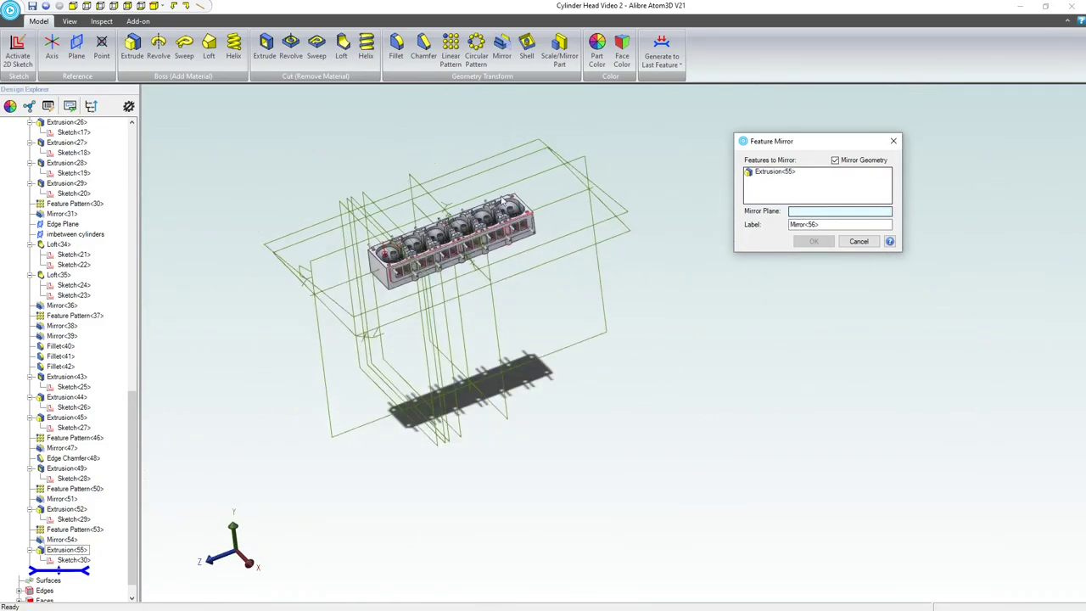
click(366, 265)
scroll(373, 271, up, 5)
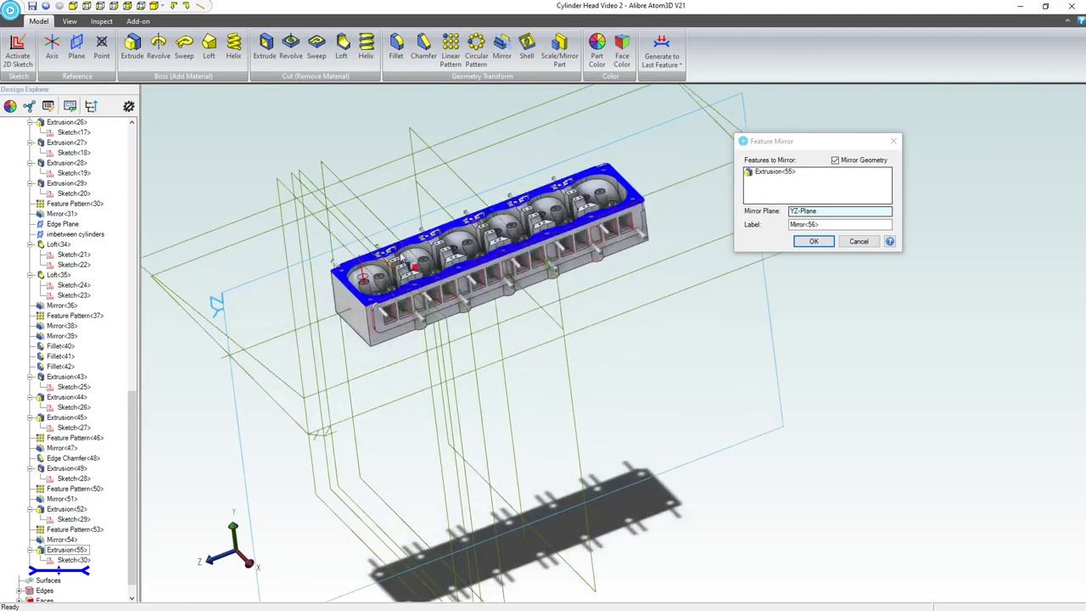
scroll(425, 280, down, 5)
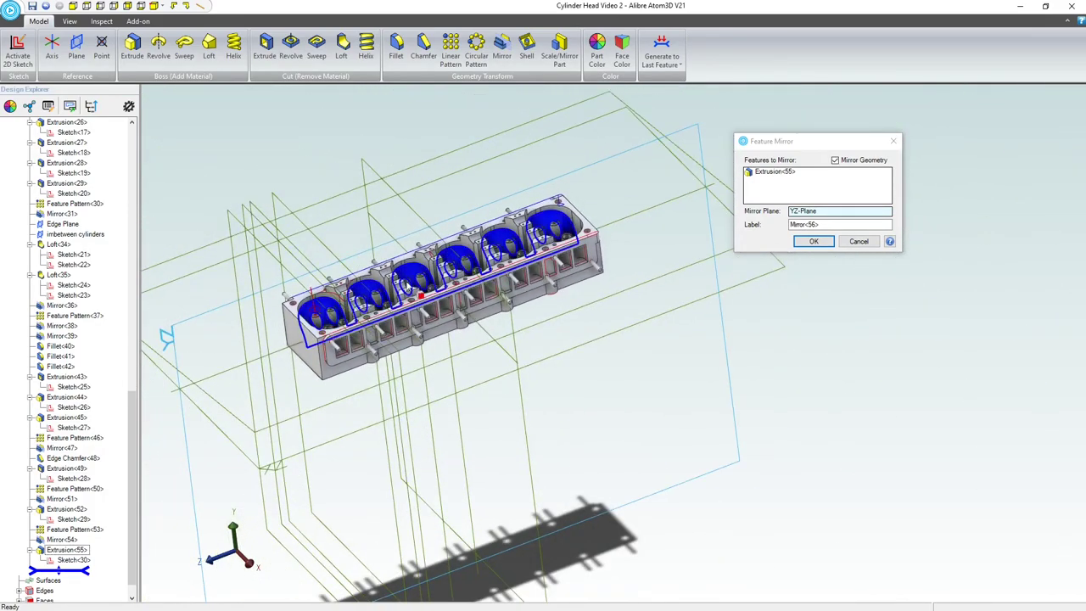
click(803, 243)
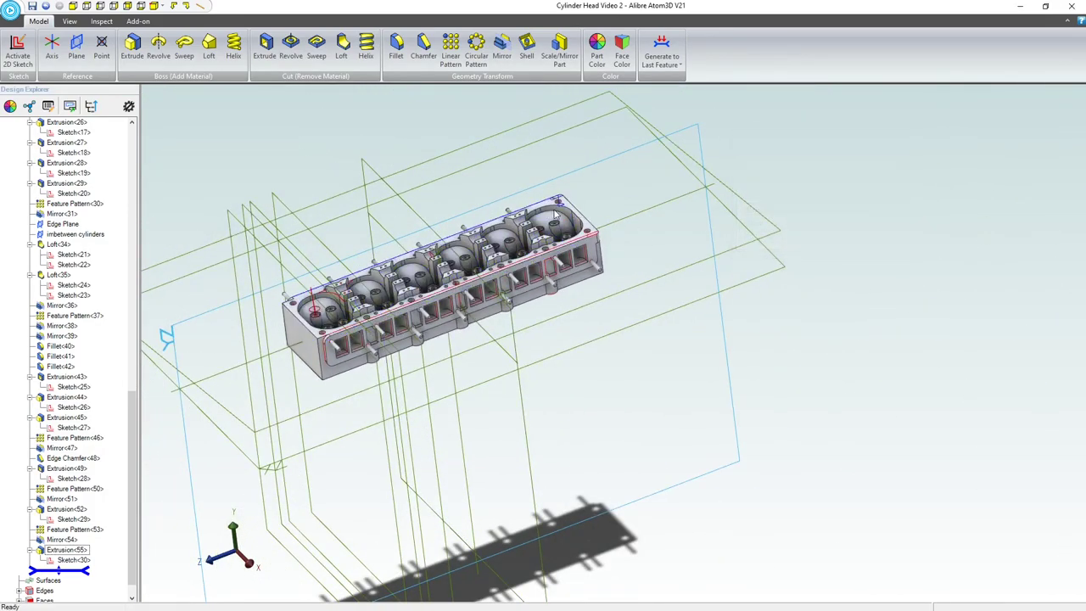
Step: Mirror both the corner boss extrusion and its mirrored copy across the XY-Plane to the head's other end
scroll(560, 202, up, 5)
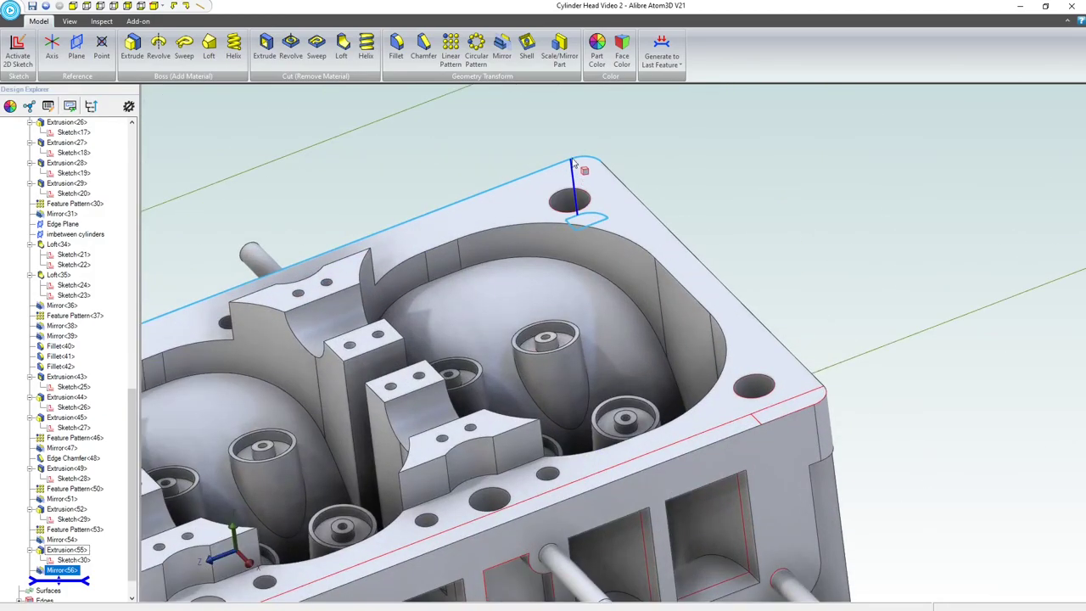
scroll(728, 350, down, 6)
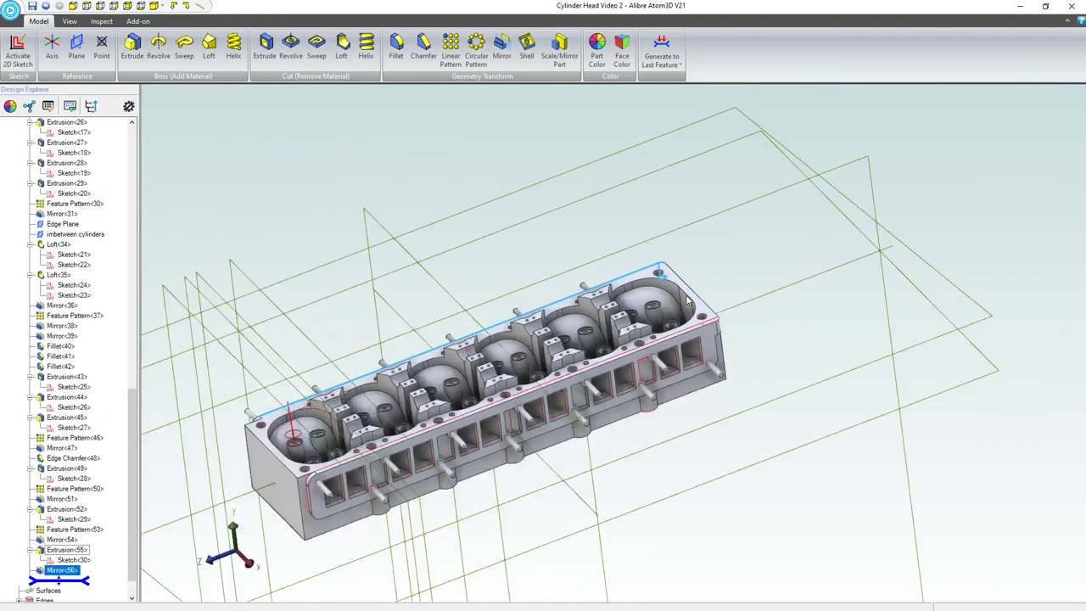
click(144, 180)
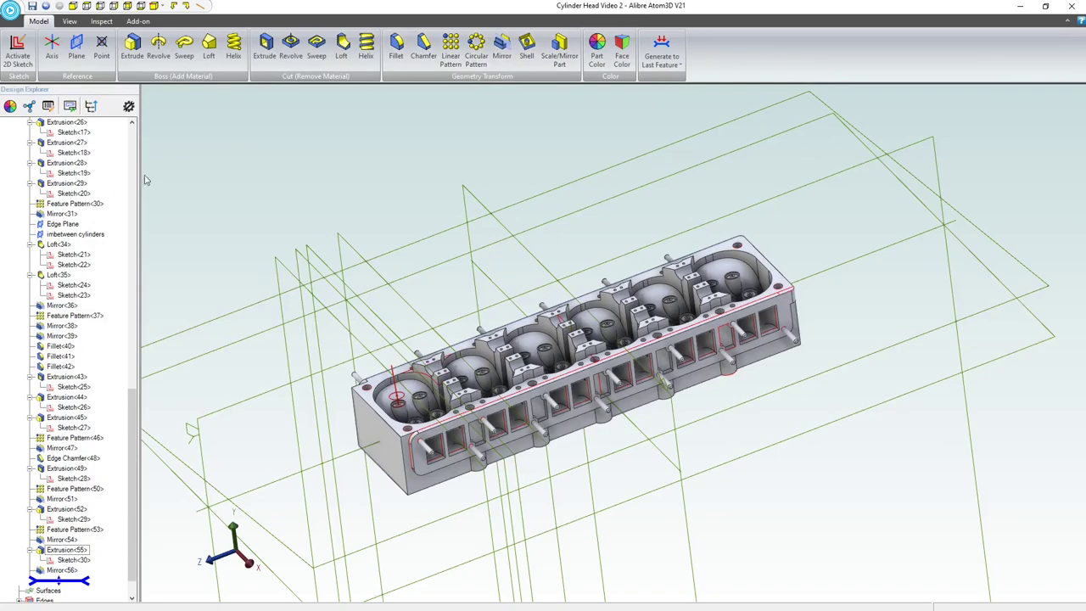
click(55, 550)
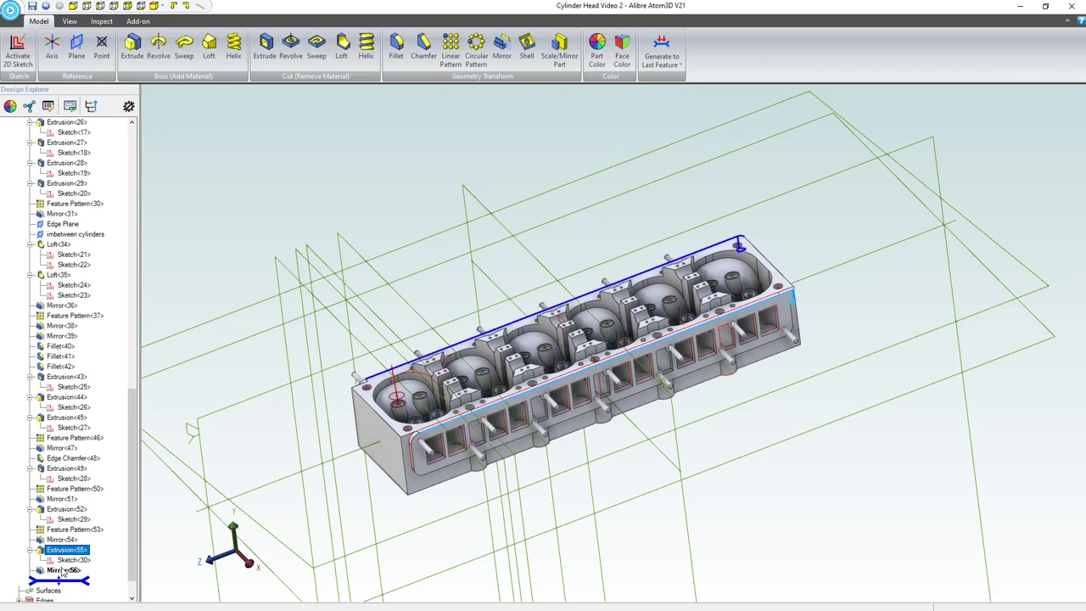
ctrl+click(61, 571)
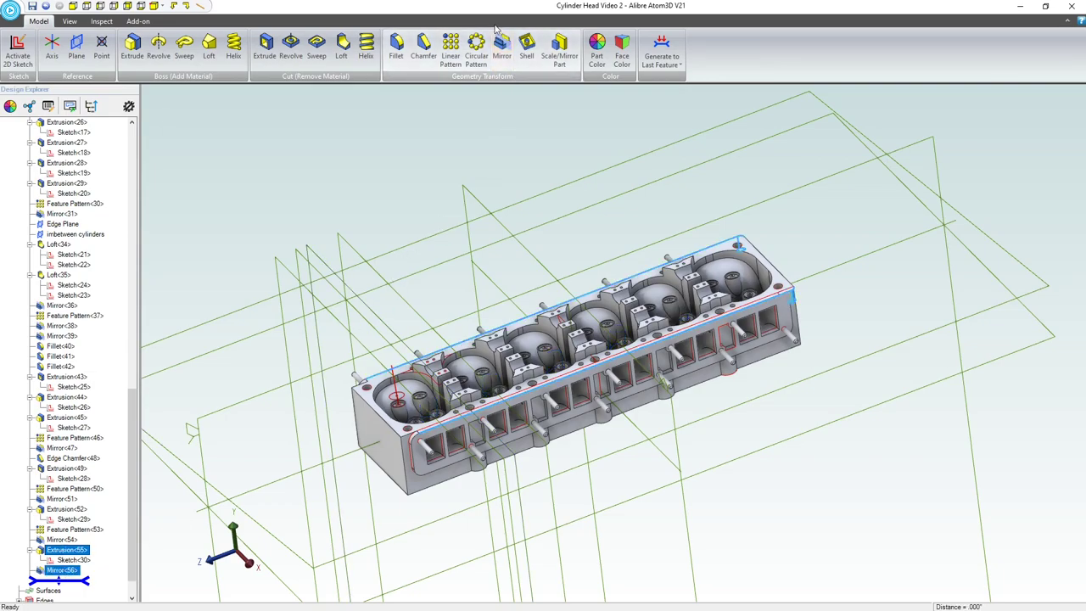
click(502, 49)
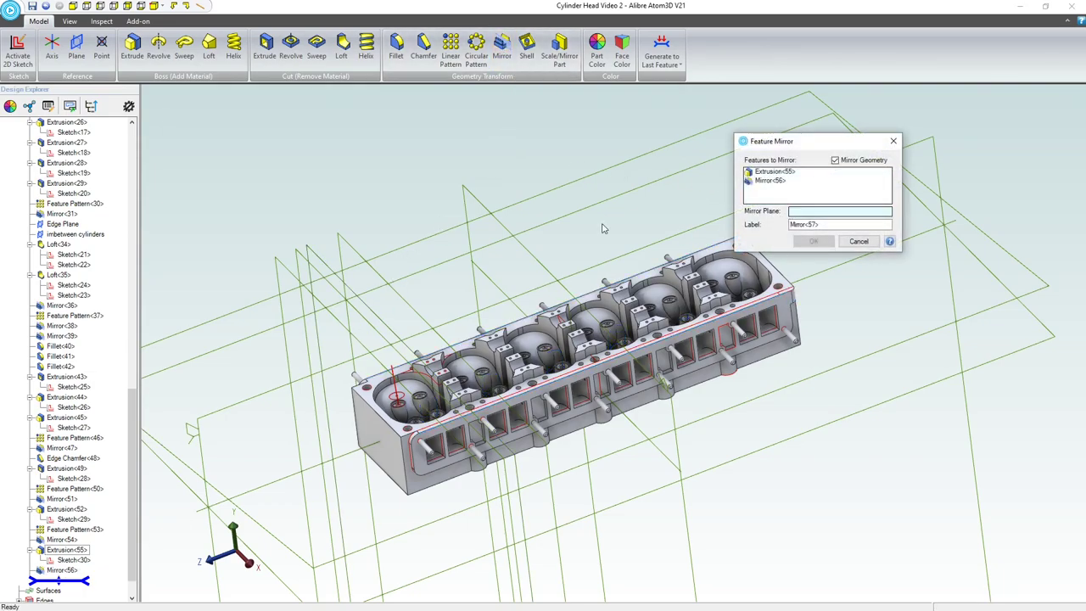
click(468, 199)
scroll(468, 499, up, 5)
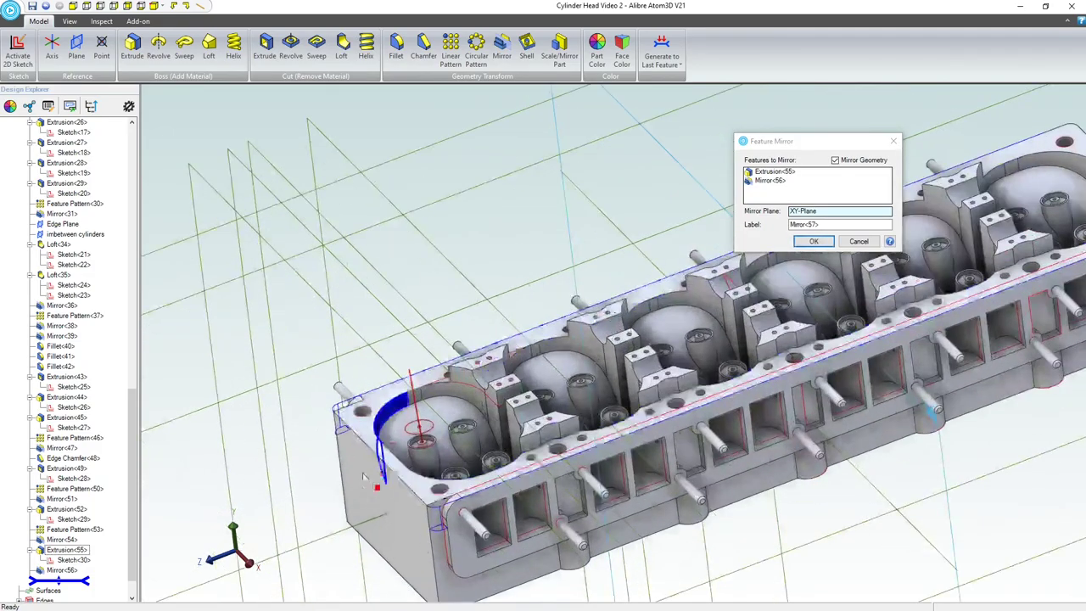
click(800, 246)
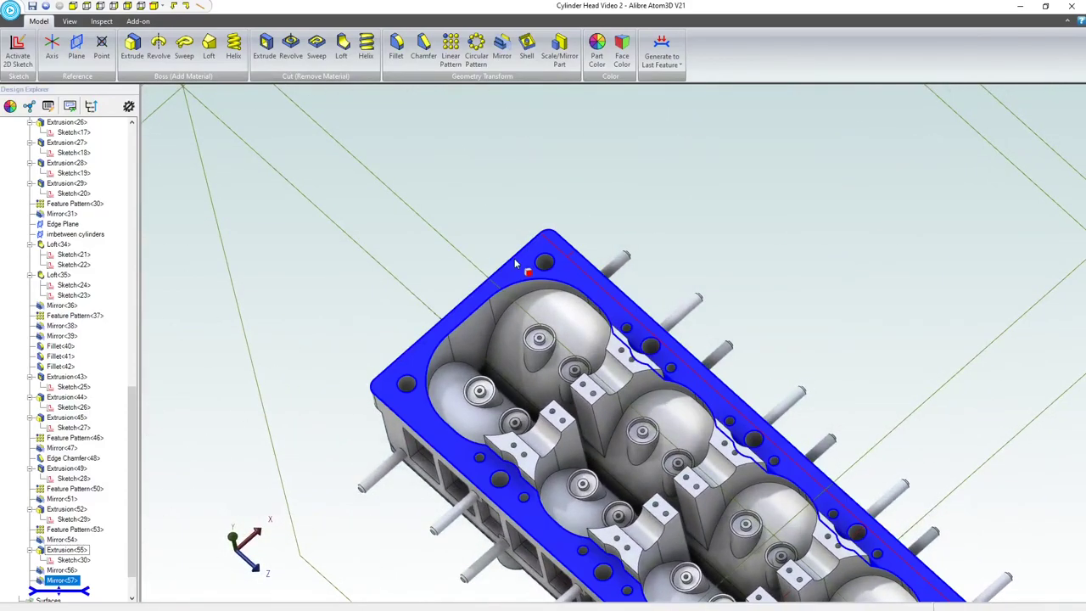
Step: Start a sketch on the head's top face and draw a small circle on each side of the corner hole
click(530, 271)
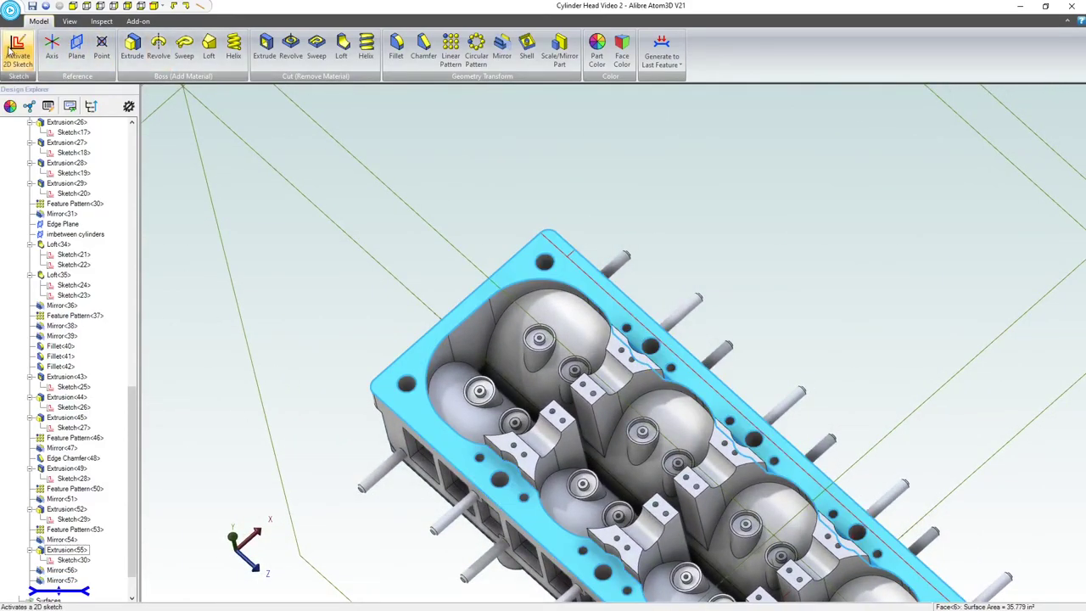
click(10, 51)
scroll(641, 234, up, 10)
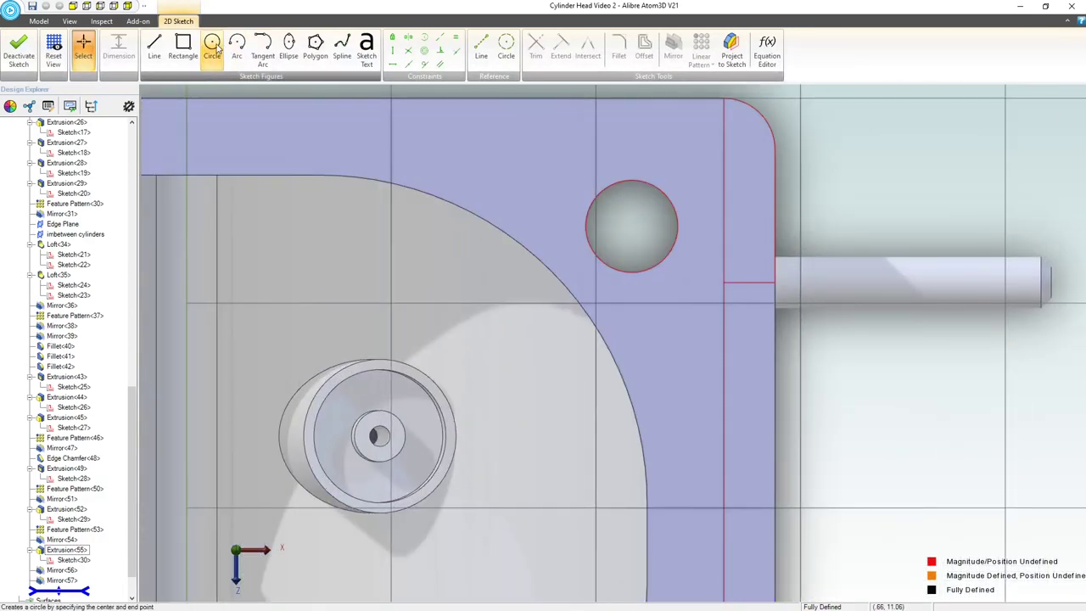
click(212, 47)
click(498, 157)
click(514, 172)
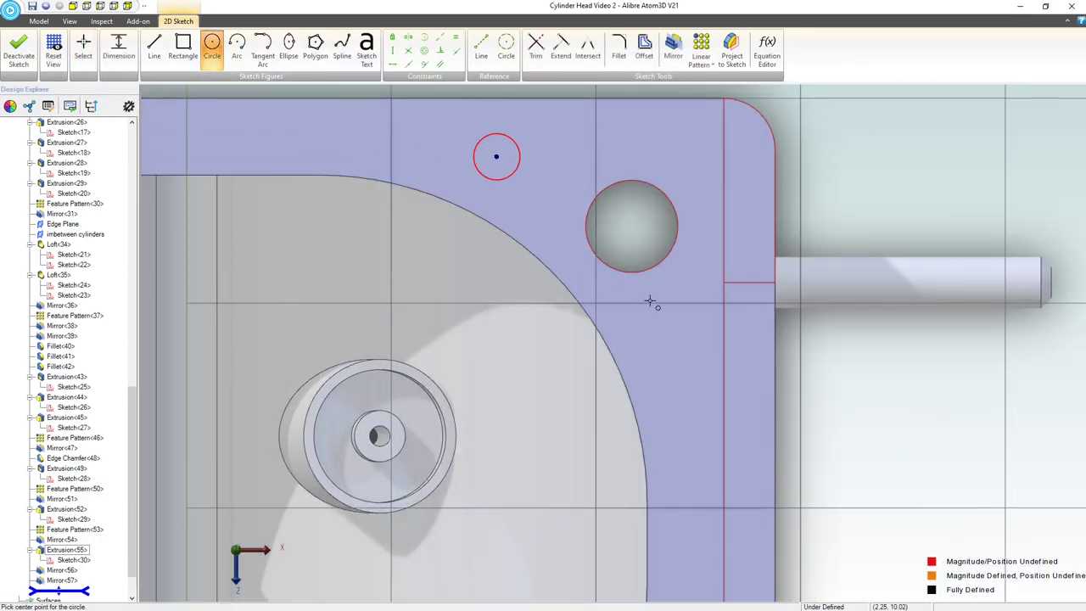
click(681, 338)
click(696, 349)
key(Escape)
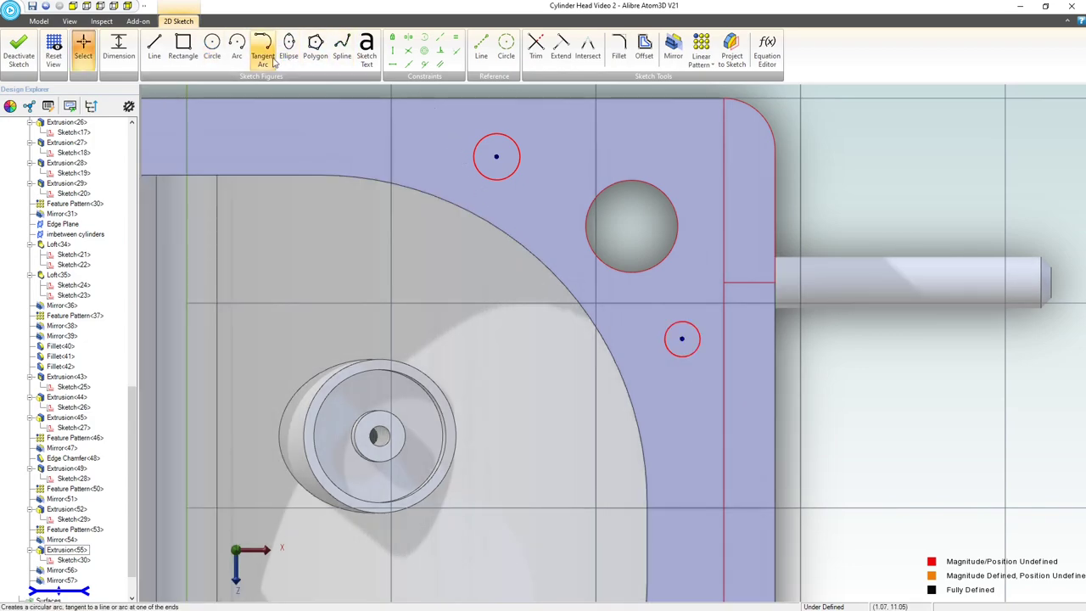
Step: Draw a center-point arc joining the centers of the two small circles, with its center inside the cylinder pocket
click(239, 49)
key(Escape)
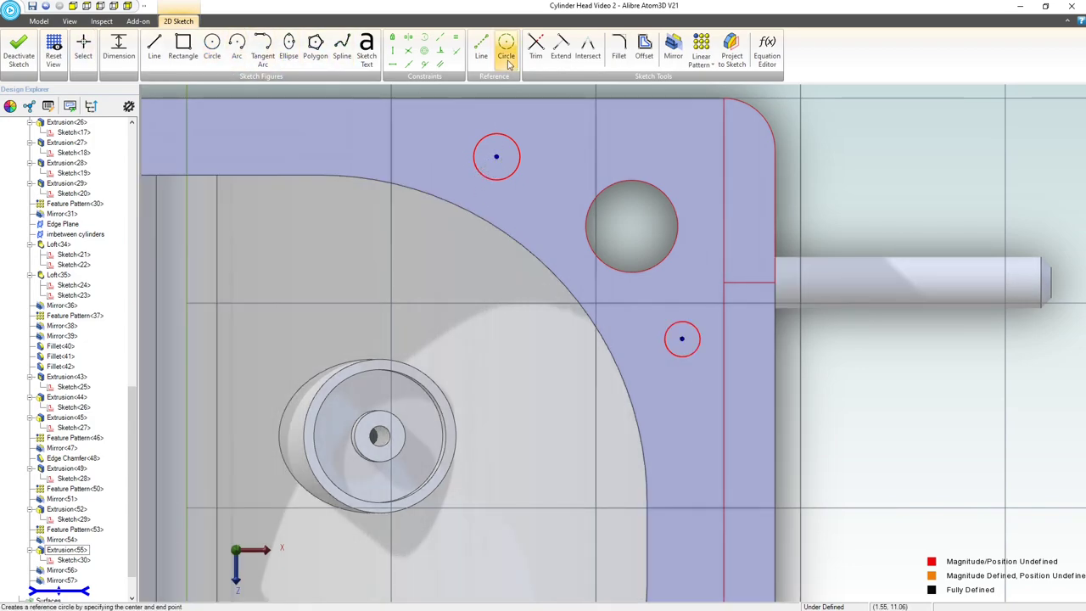
click(237, 50)
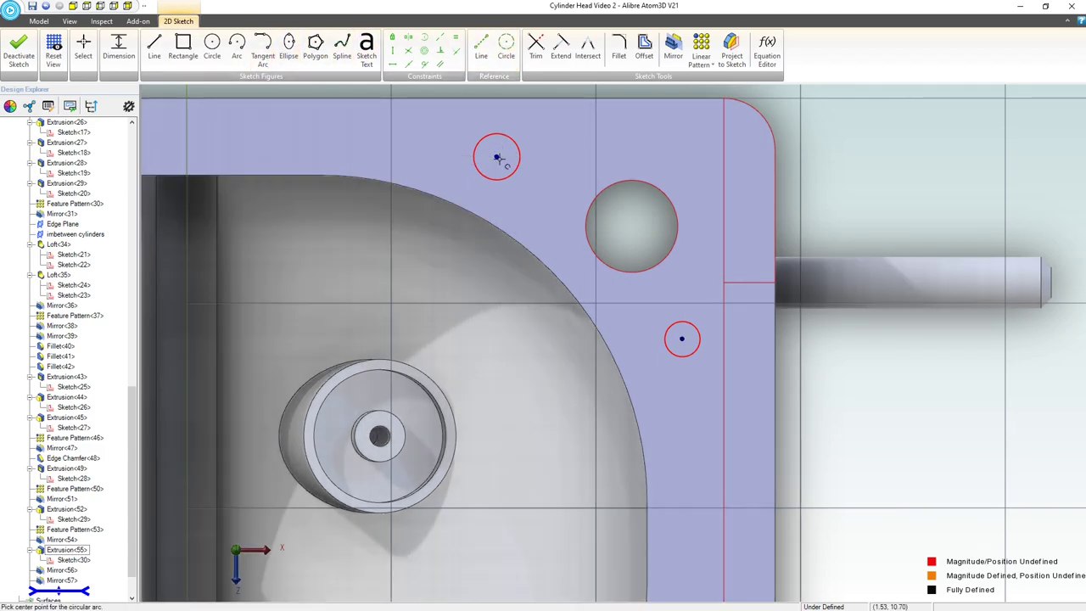
click(472, 313)
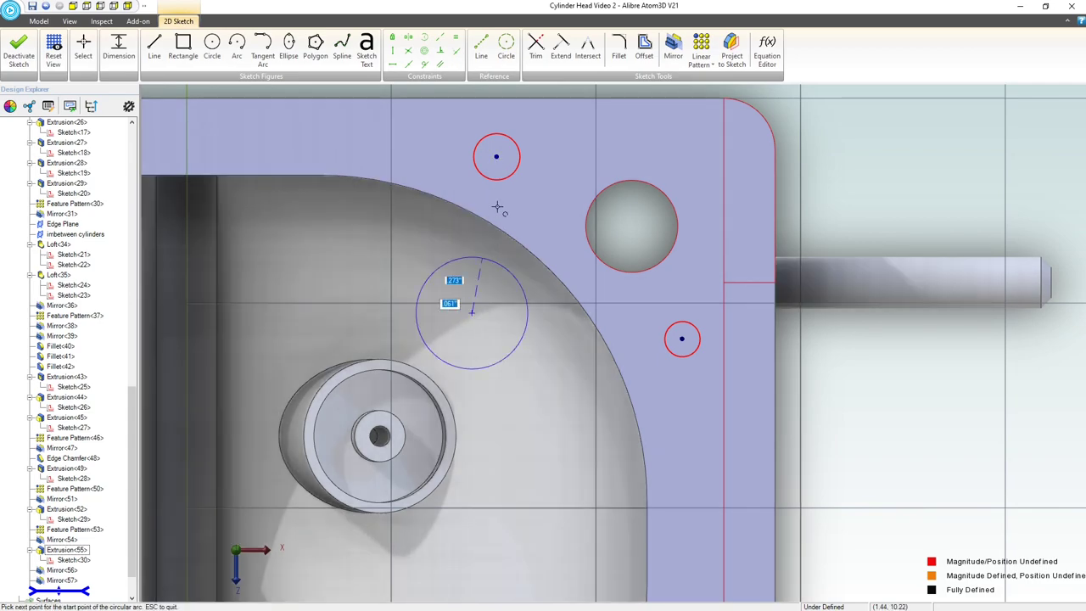
click(497, 157)
click(684, 338)
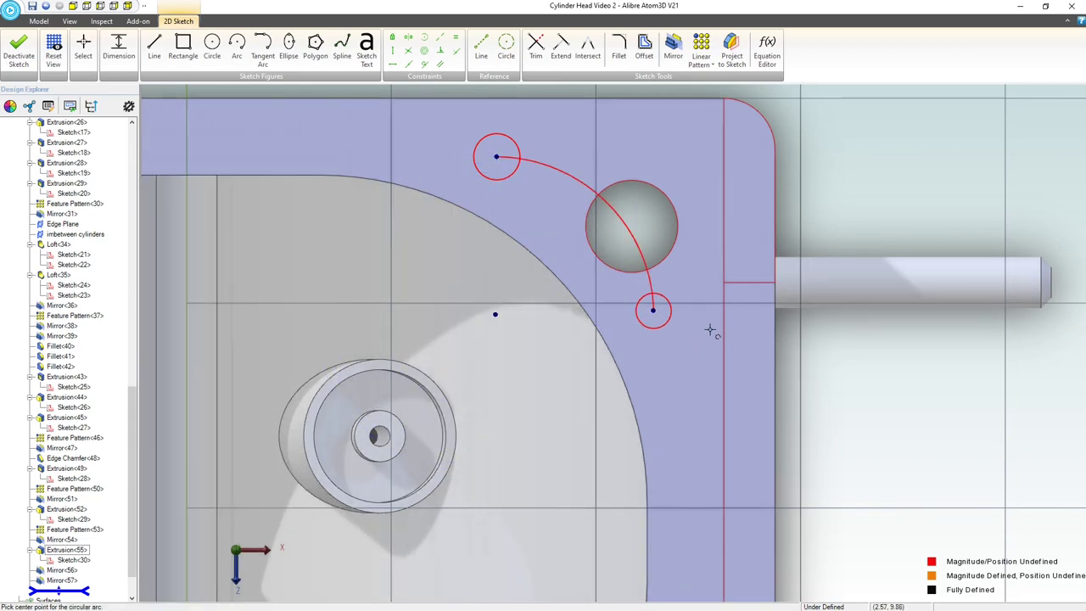
key(Escape)
Step: Convert the arc between the two small circles into a reference figure
click(565, 163)
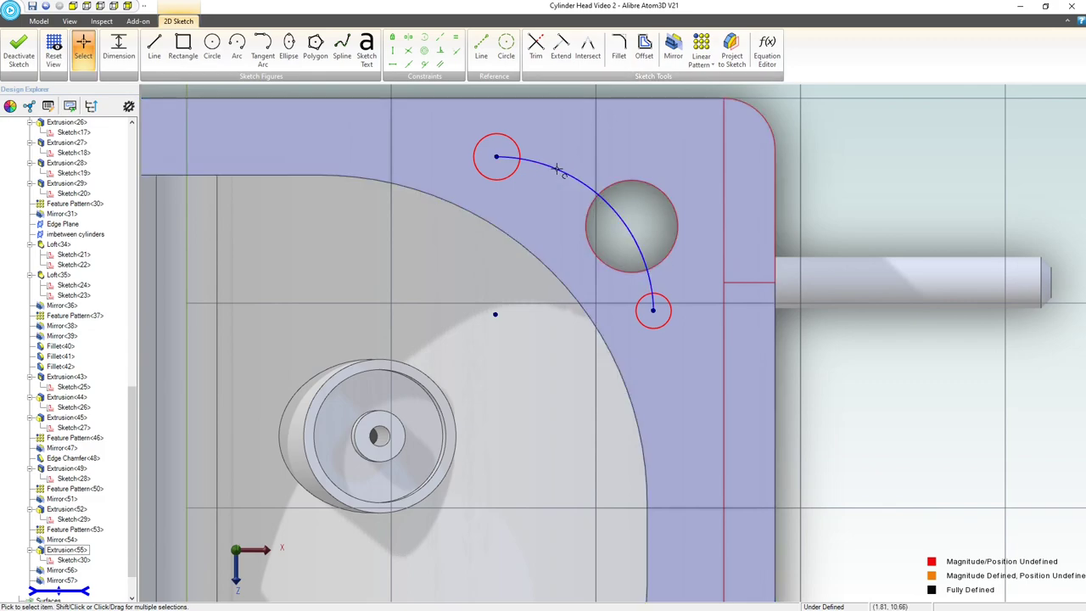
right_click(550, 163)
click(630, 452)
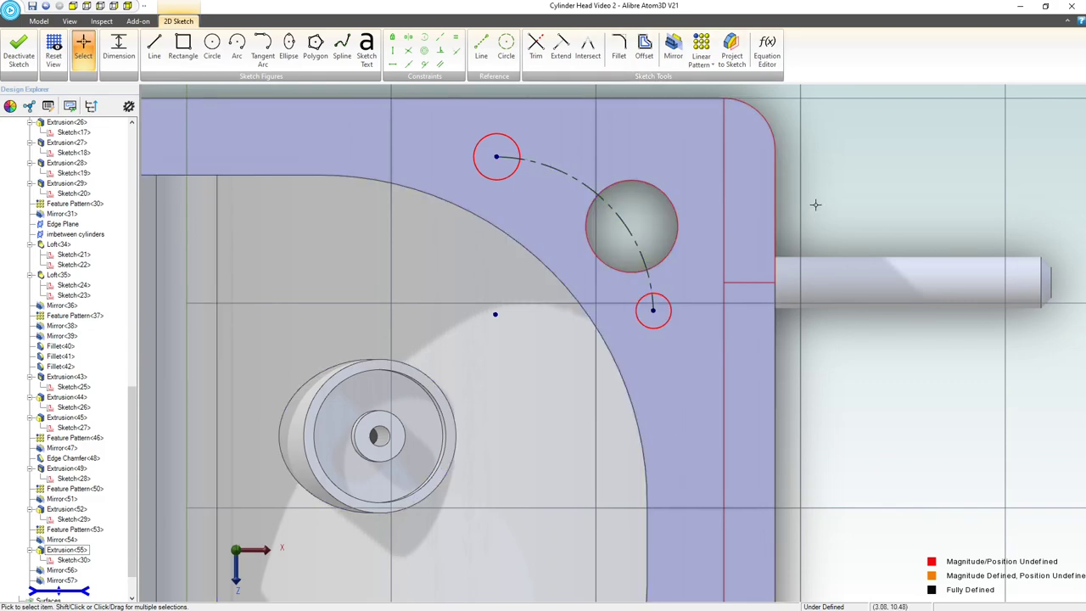
Step: Project the cylinder pocket's rounded corner edge into the sketch as a reference figure, maintaining association to the source entity
click(731, 53)
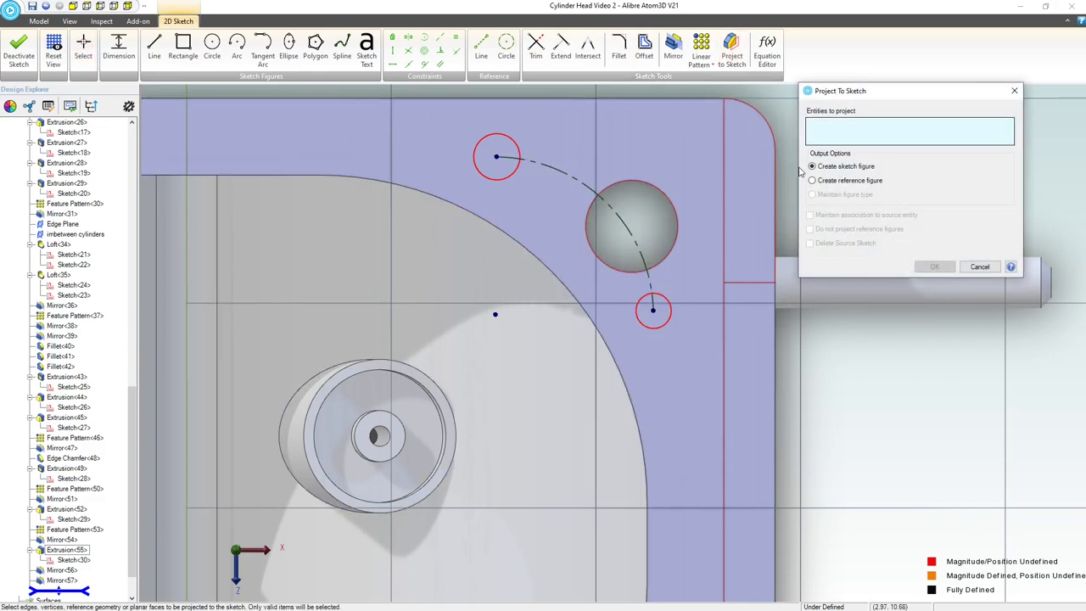
click(812, 181)
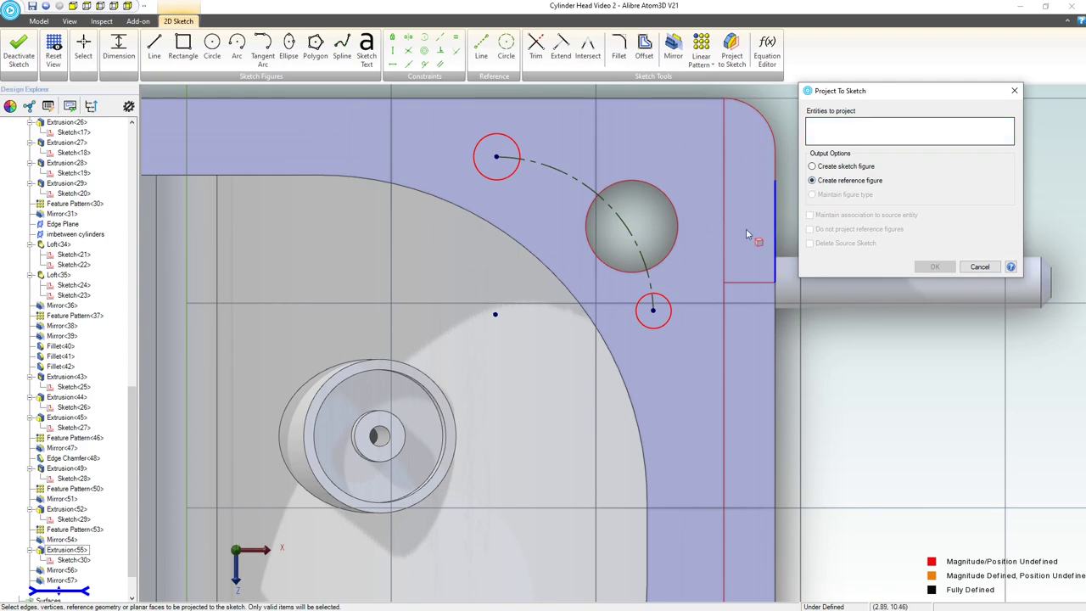
click(558, 282)
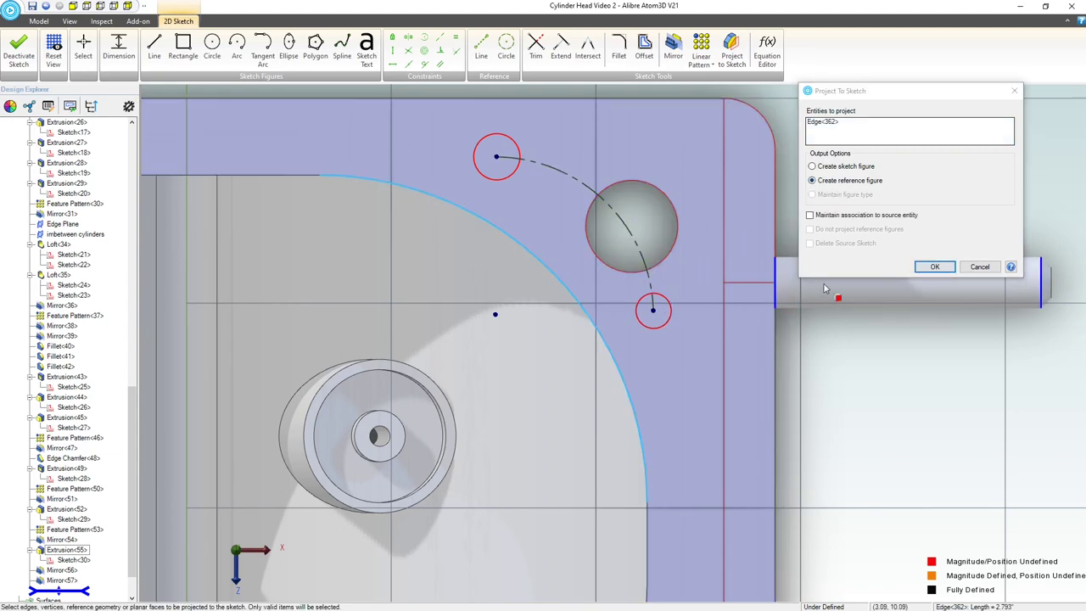
click(811, 215)
click(931, 267)
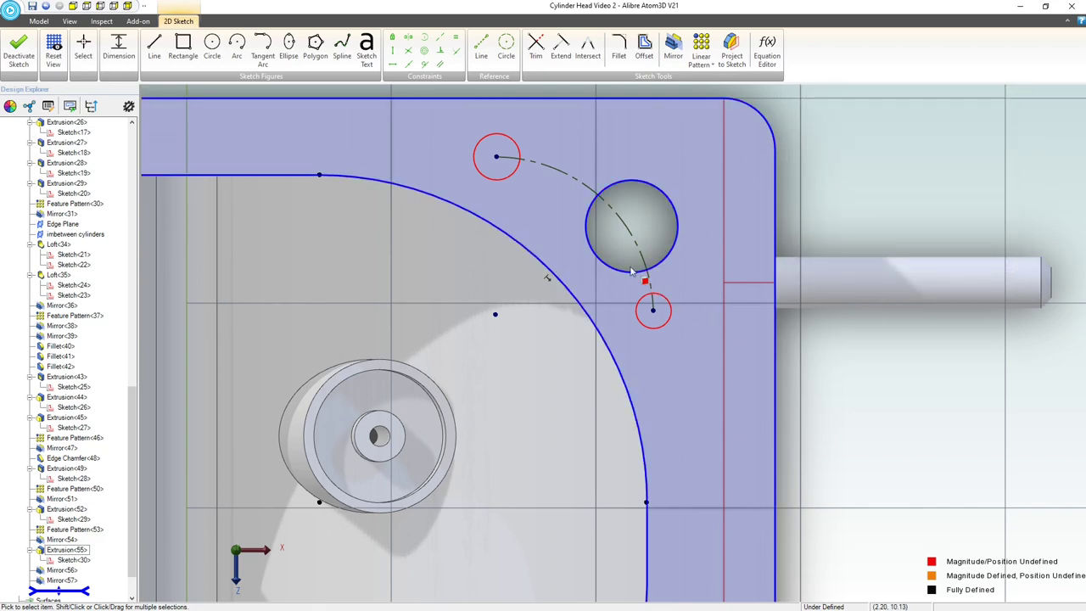
Step: Constrain the reference arc through the two small circles concentric with the projected rounded corner arc of the cylinder pocket
click(424, 50)
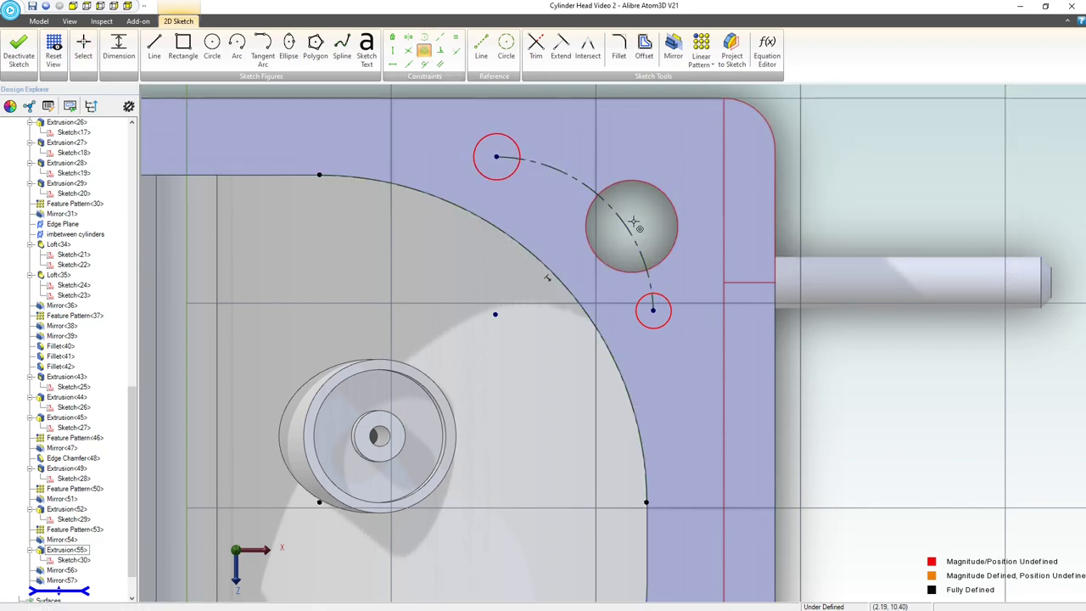
click(627, 225)
click(544, 262)
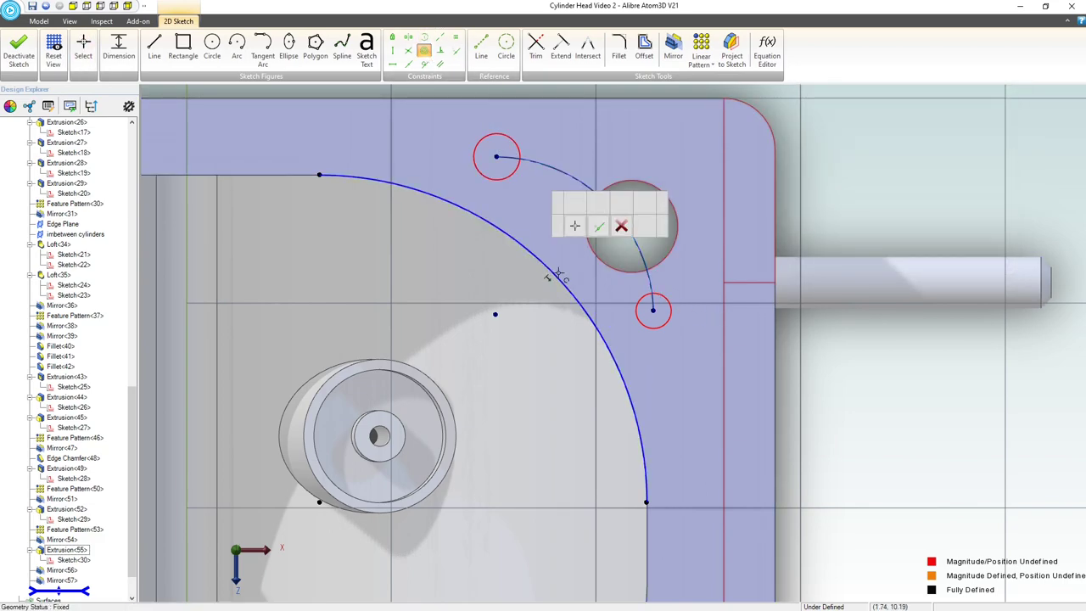
key(Escape)
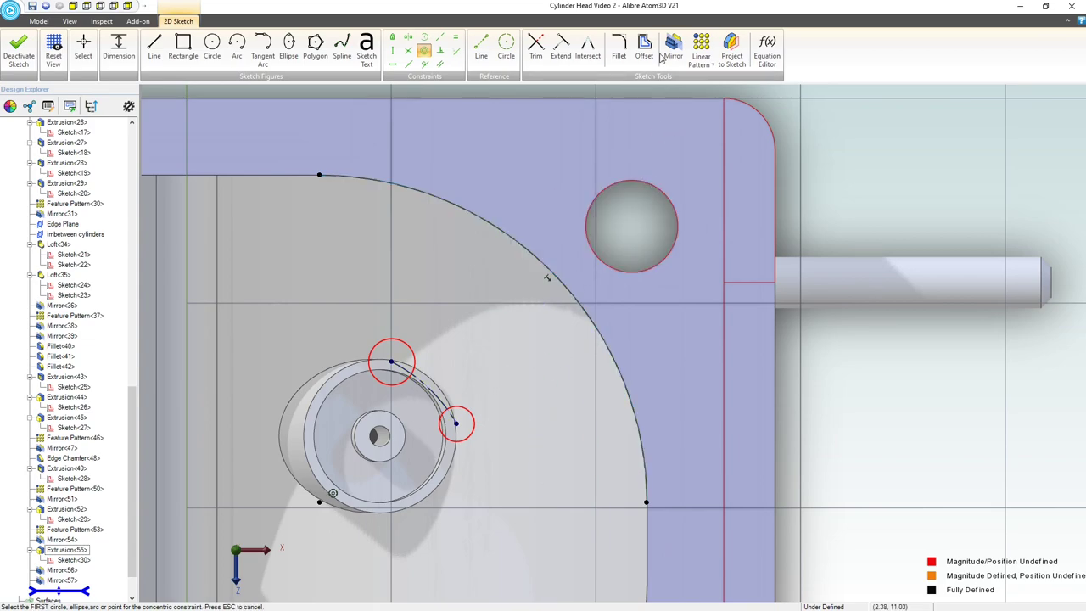
Step: Project the corner hole's edge into the sketch as a reference figure, maintaining association to the source entity
click(731, 50)
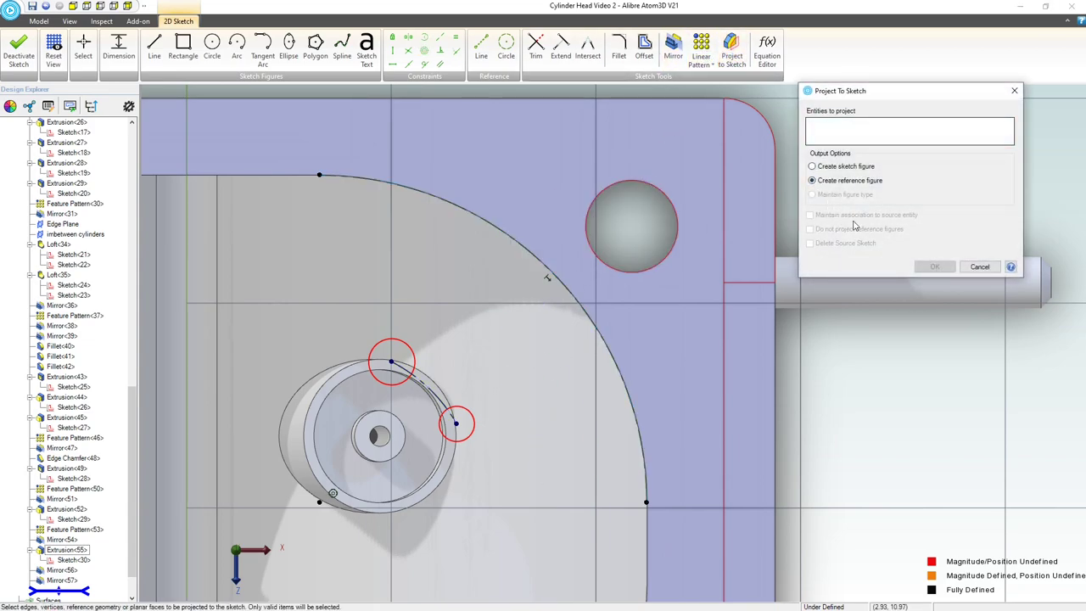
click(676, 212)
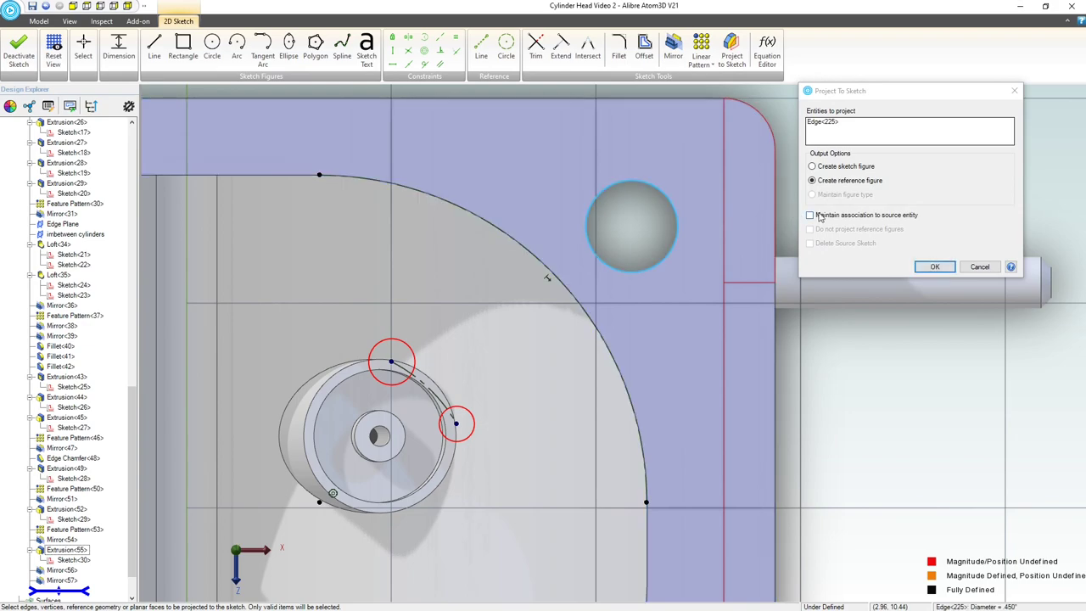
click(811, 216)
click(930, 266)
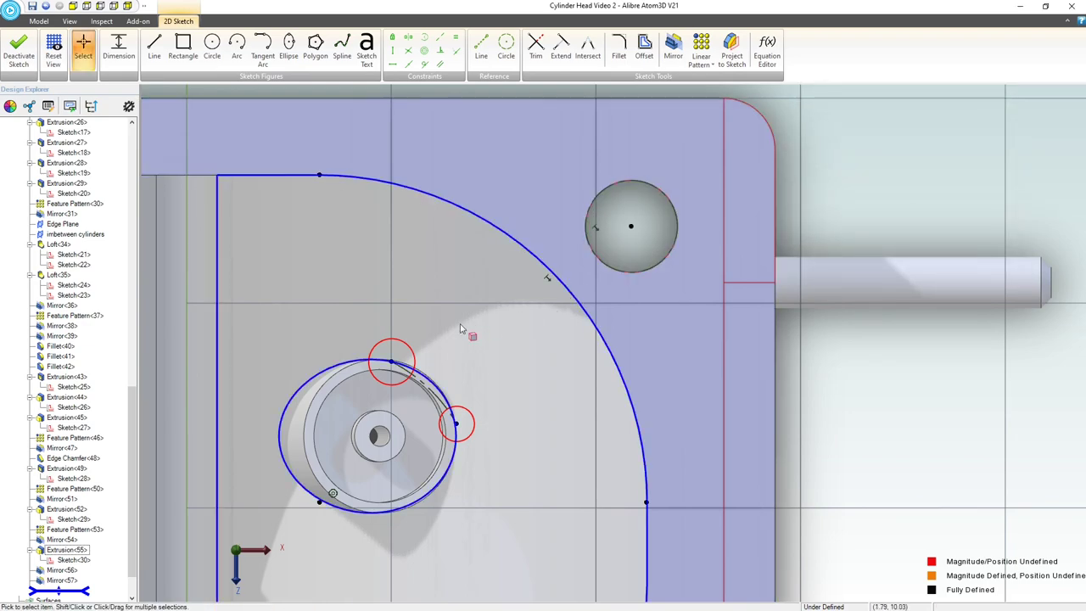
Step: Make the reference arc coincident with the center point of the corner hole
click(427, 385)
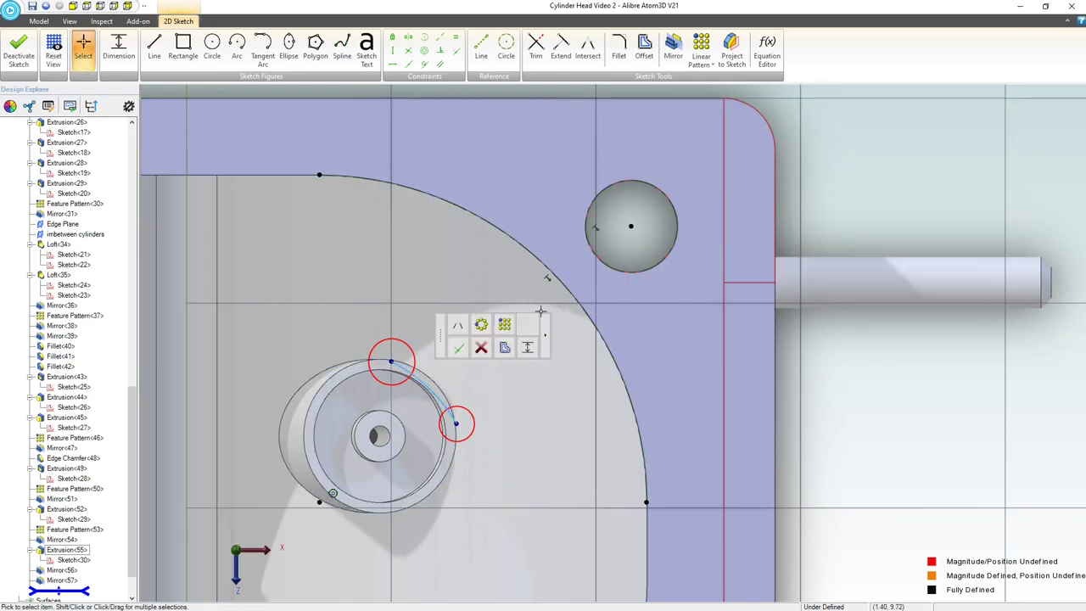
shift+click(630, 226)
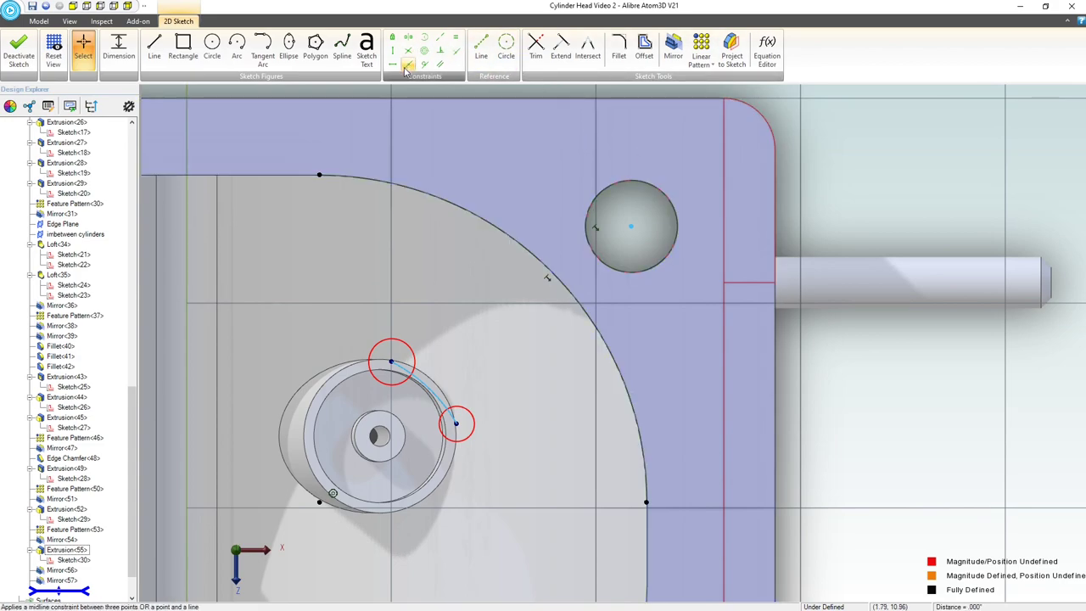
click(457, 52)
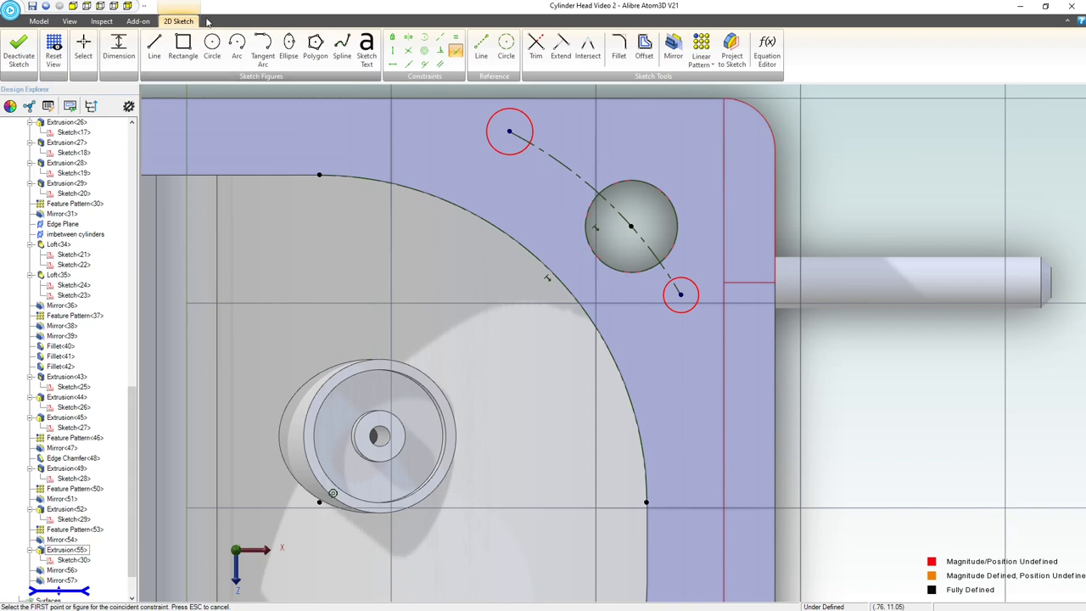
Step: Draw two connected reference lines from one small circle's center through the corner hole's center to the other small circle's center
click(481, 46)
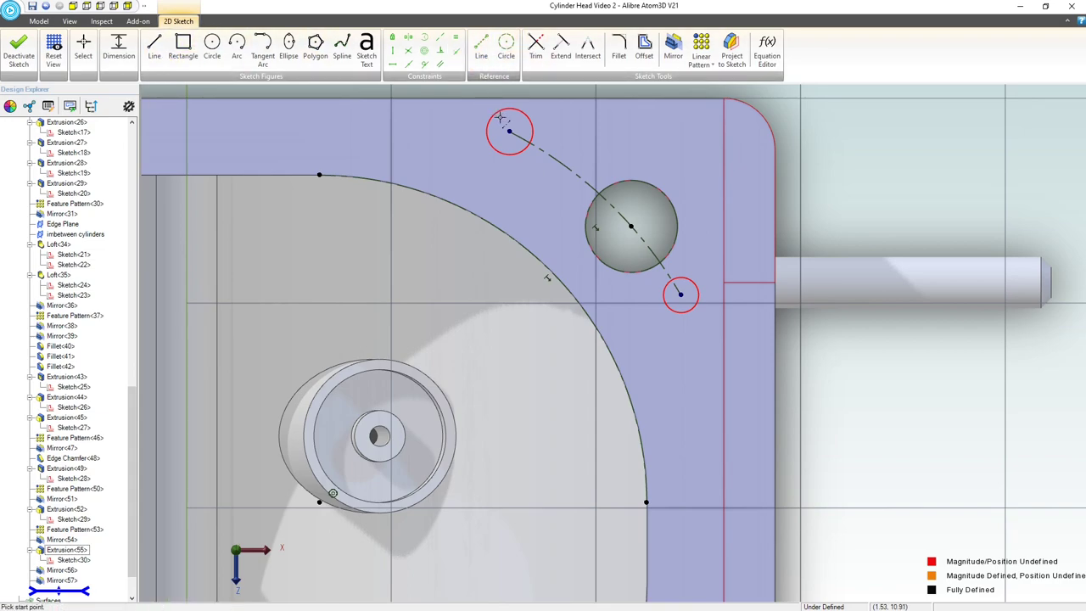
click(509, 132)
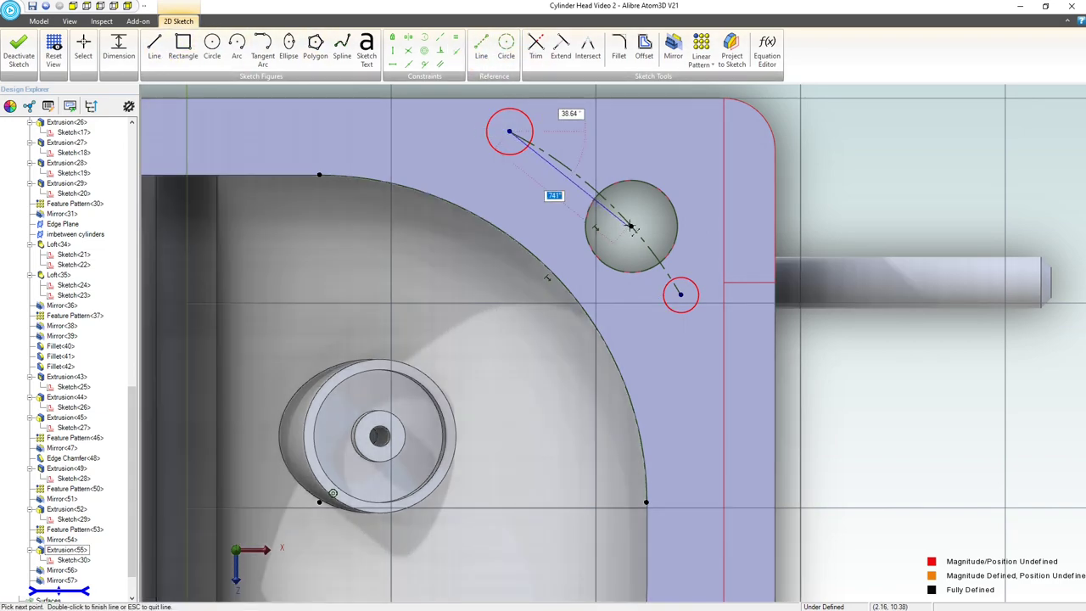
click(680, 295)
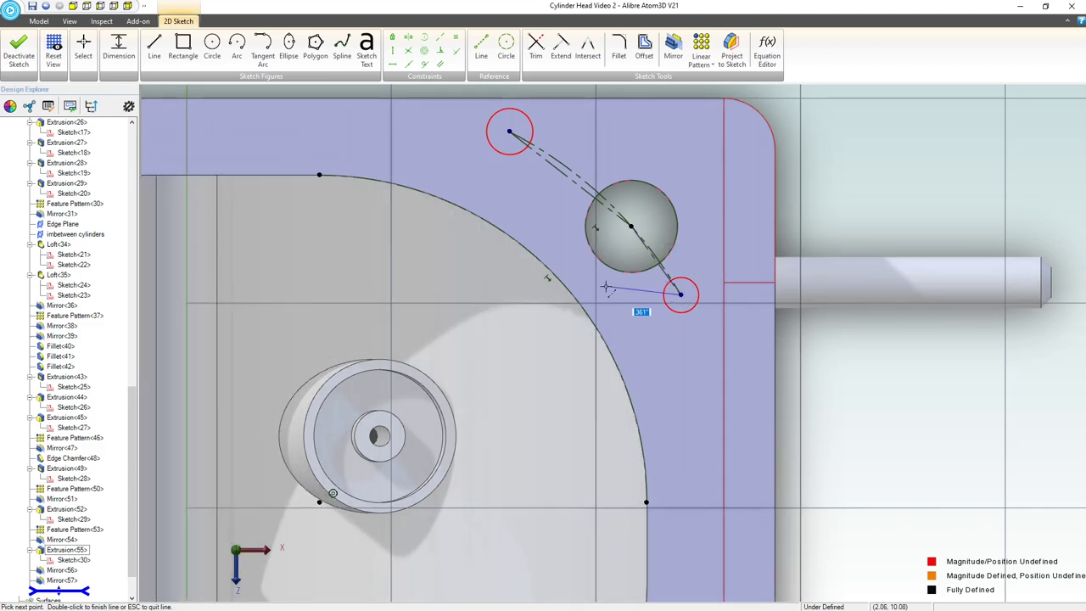
scroll(625, 256, up, 3)
key(Escape)
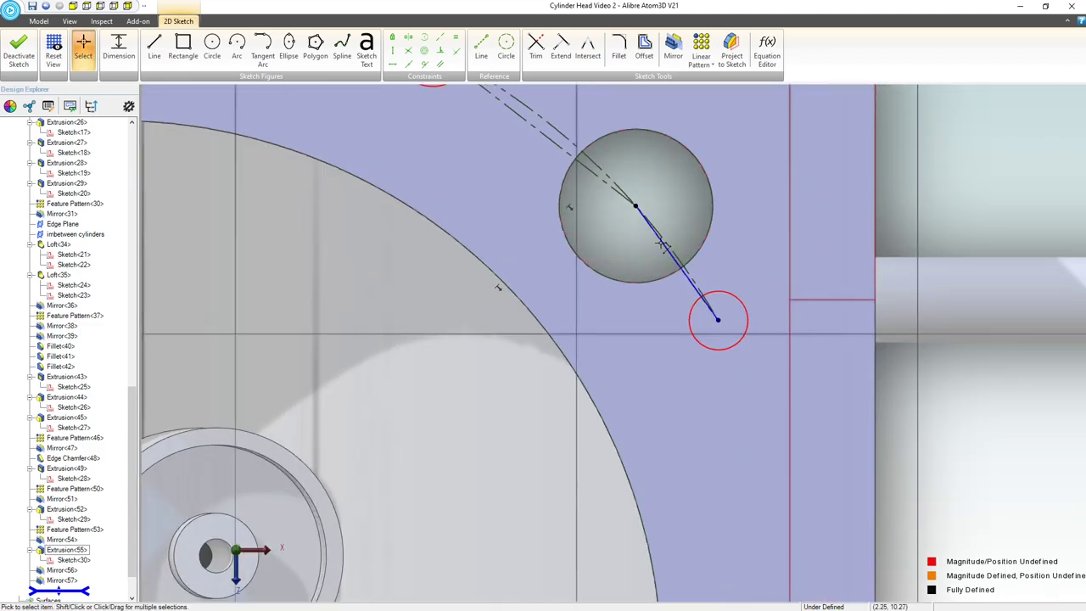
Step: Apply an equal constraint to the two reference lines joining the small circles to the corner hole
click(661, 244)
scroll(640, 254, down, 1)
shift+click(571, 167)
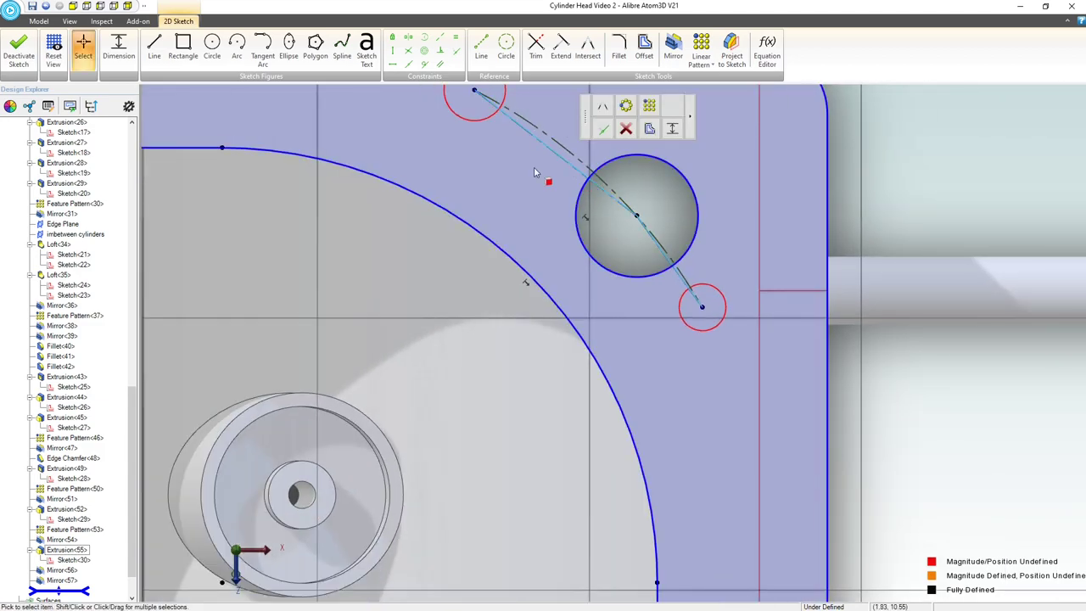
scroll(410, 189, down, 1)
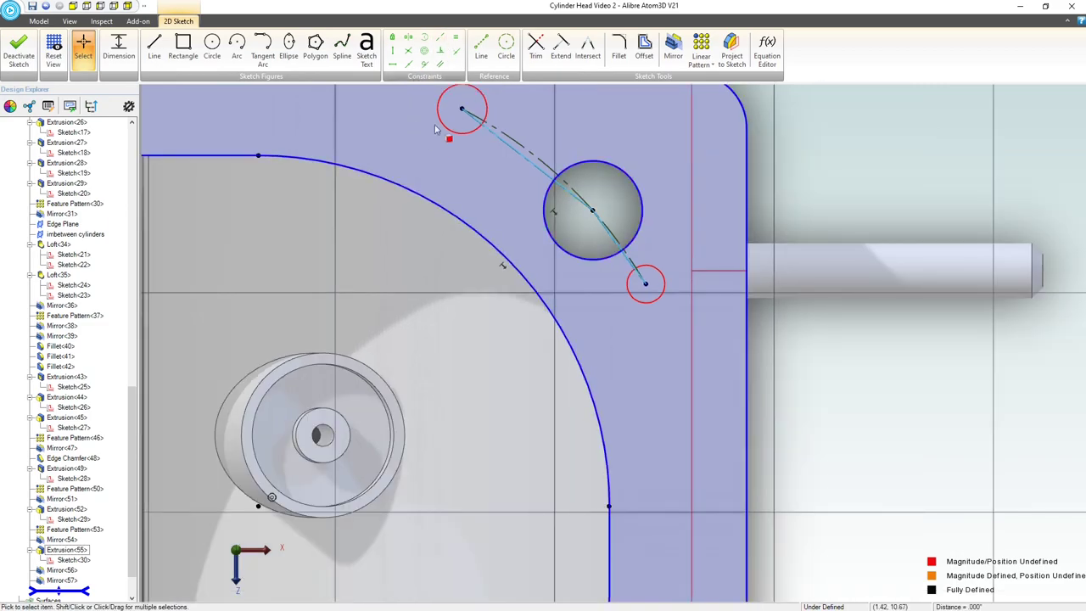
click(456, 37)
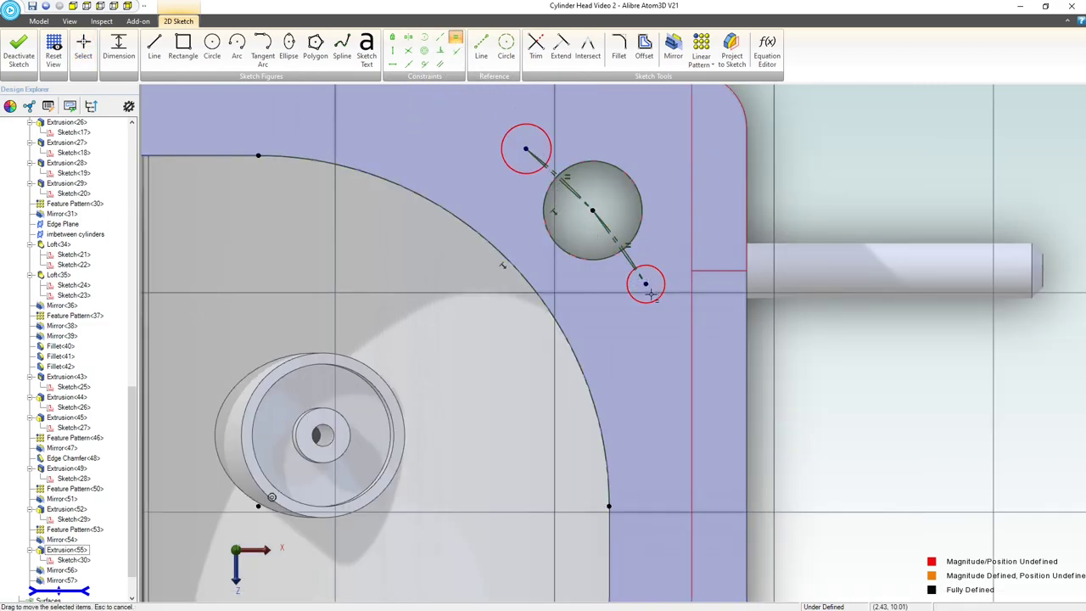
key(Escape)
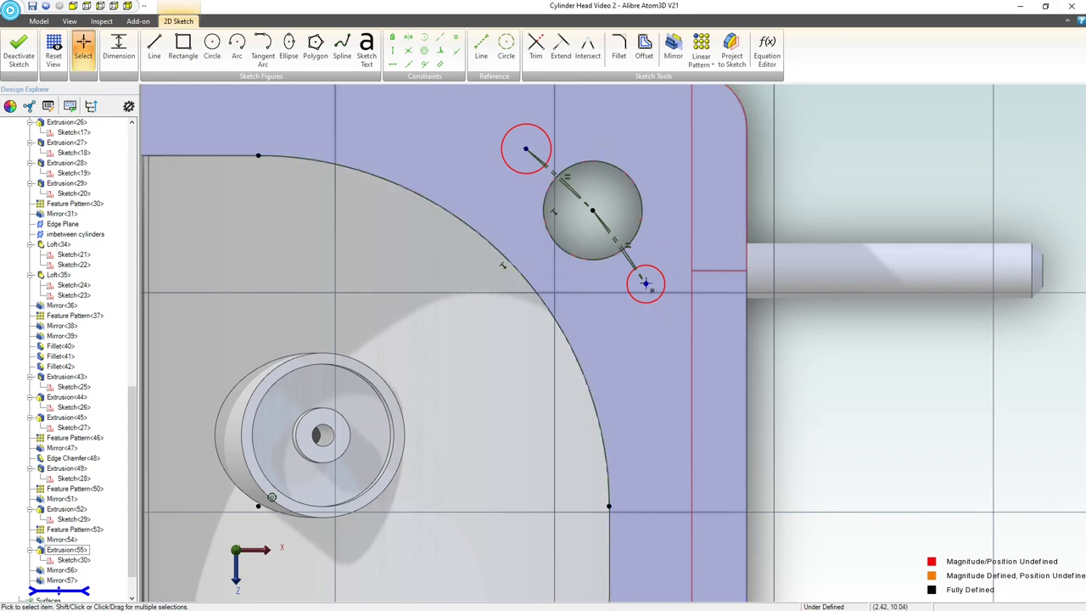
Step: Move the two small circles along the reference arc to adjust their spacing on both sides of the corner hole
mouse_move(646, 283)
mouse_down()
mouse_move(675, 348)
mouse_move(670, 385)
mouse_up()
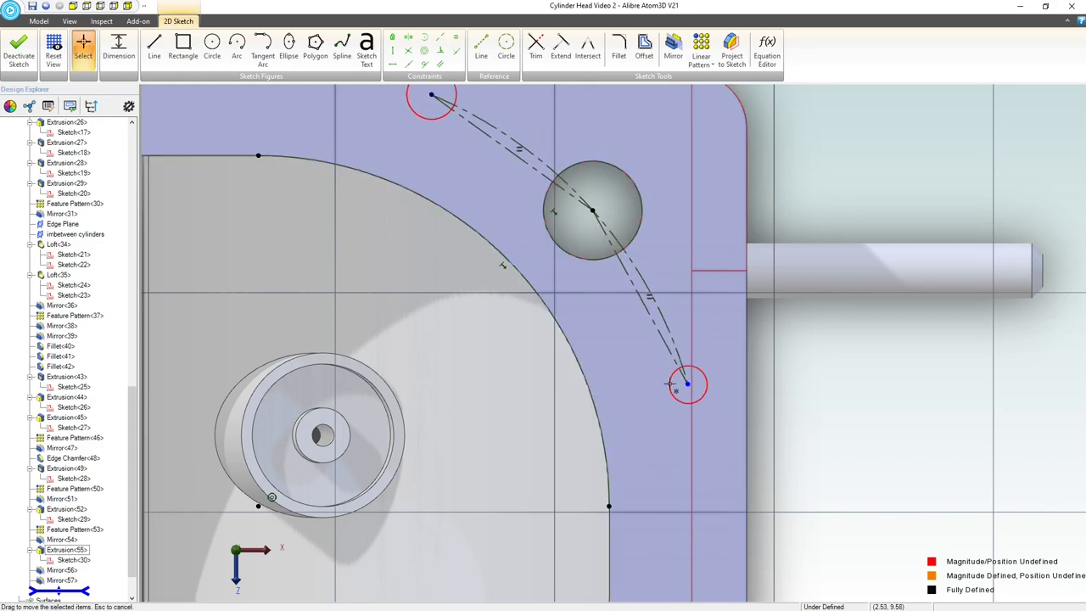
scroll(670, 377, down, 3)
scroll(515, 197, up, 2)
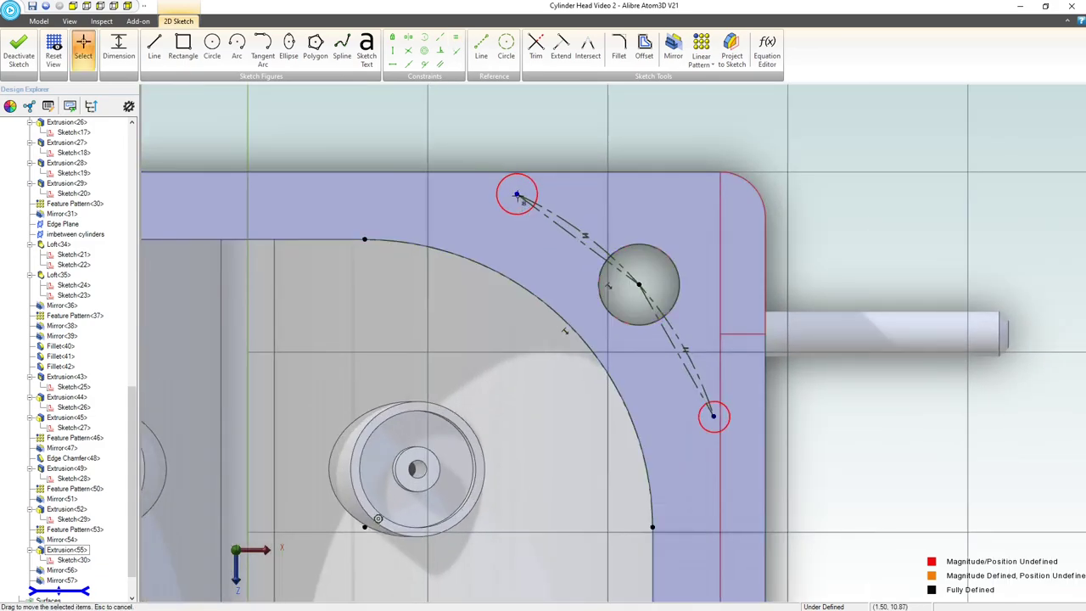
mouse_move(518, 195)
mouse_down()
mouse_move(544, 211)
mouse_move(556, 236)
mouse_move(533, 211)
mouse_up()
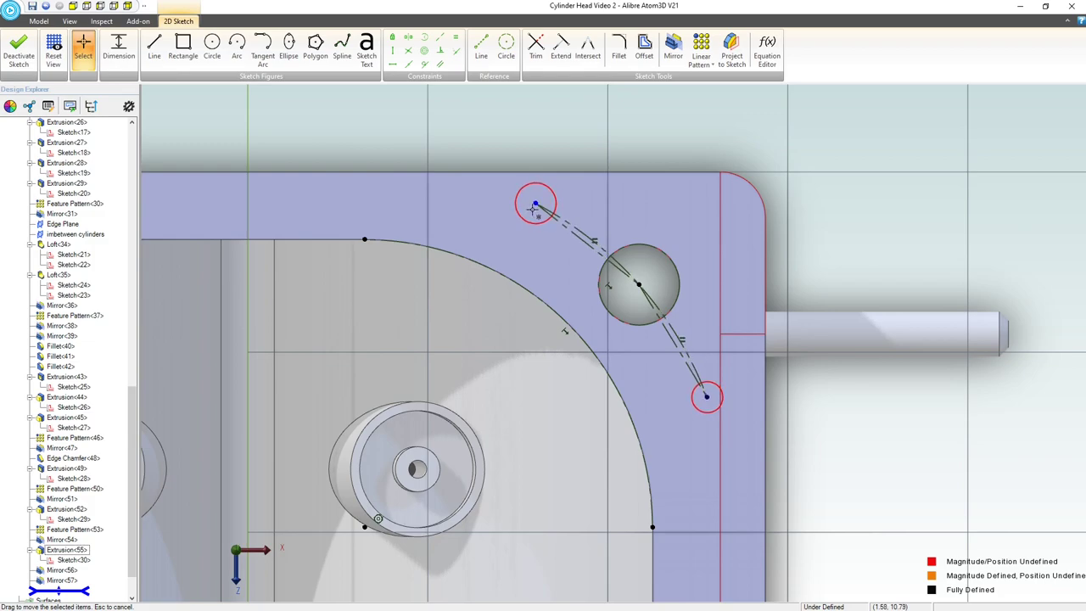
drag(533, 210, 529, 203)
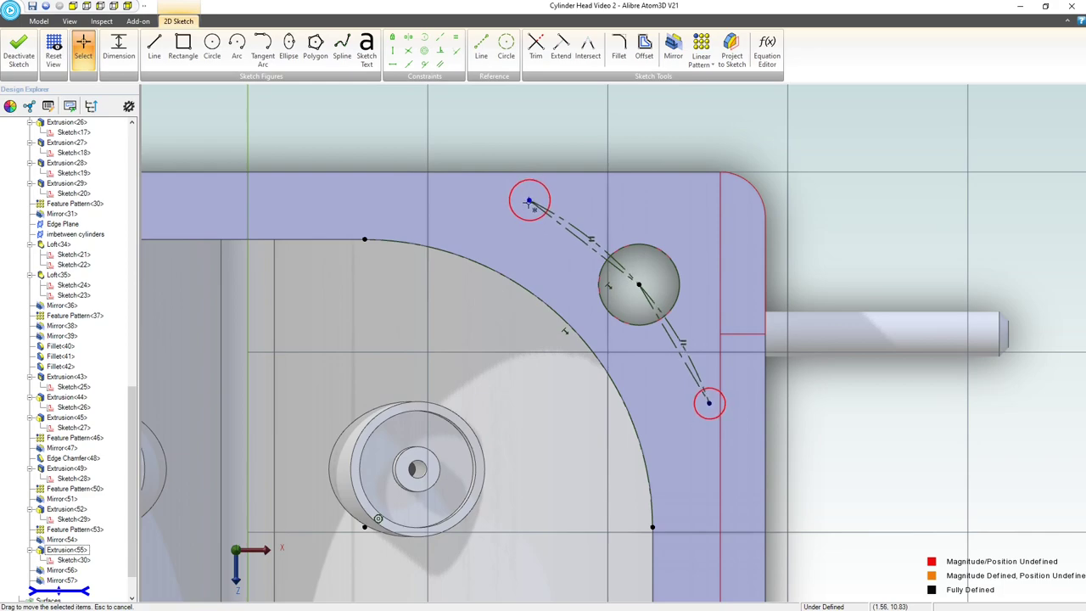
scroll(699, 325, down, 5)
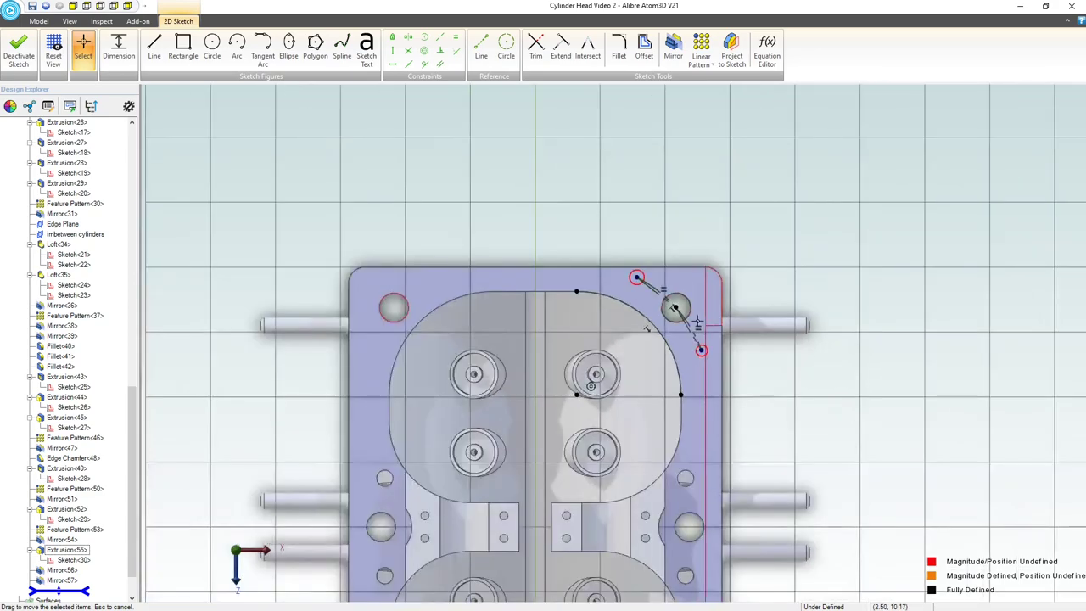
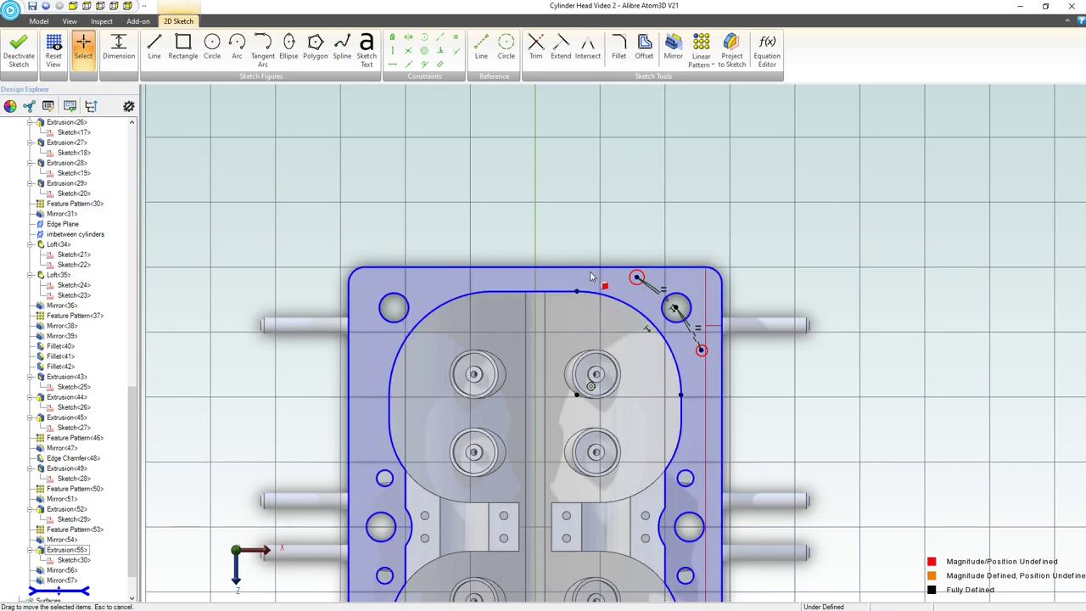
scroll(654, 317, up, 2)
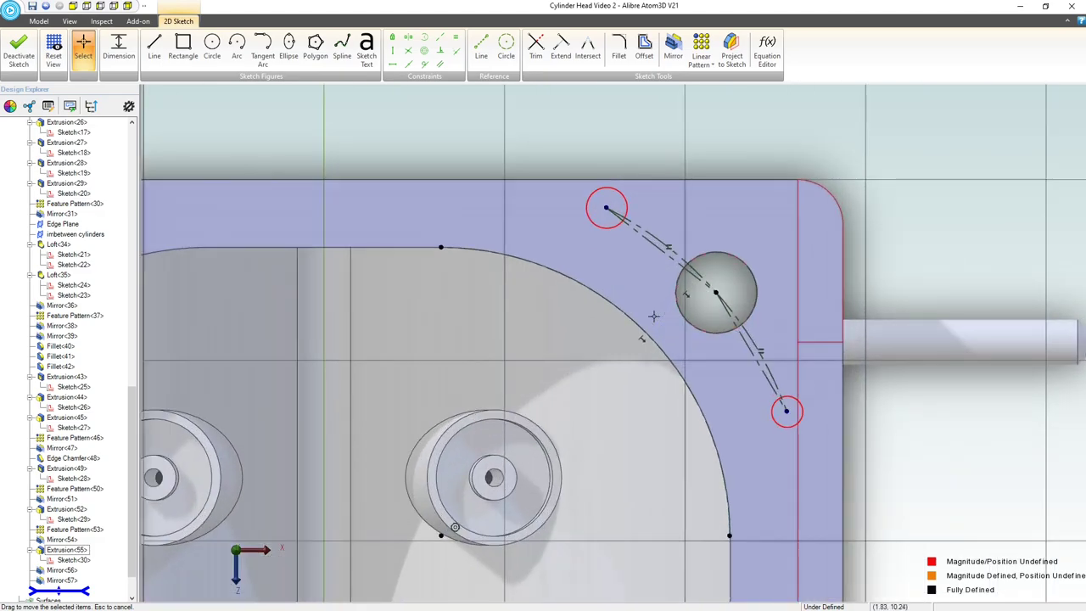
key(Escape)
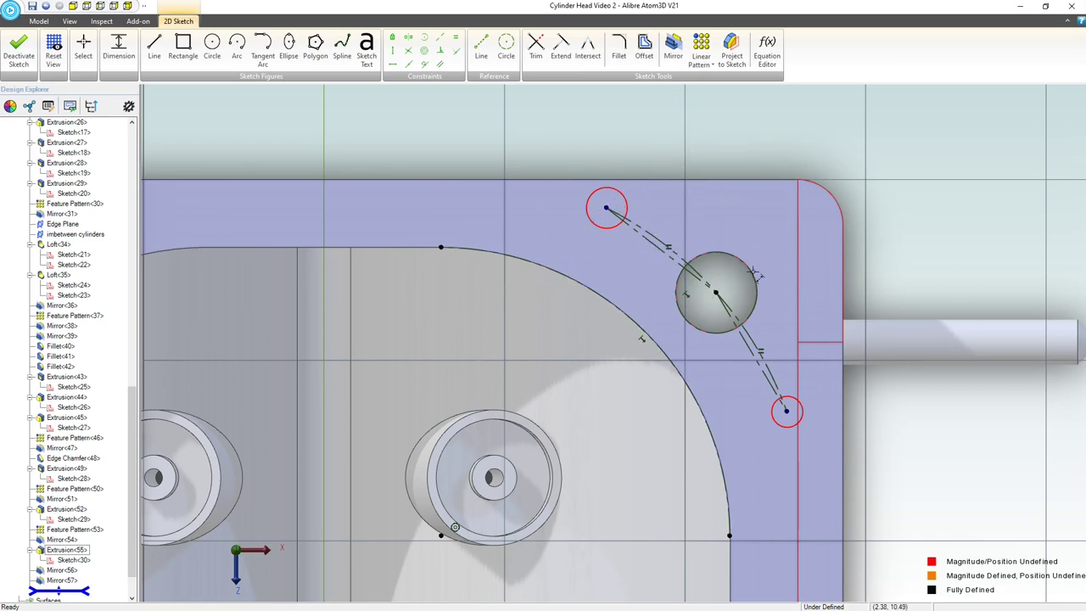
Step: Dimension the reference line between the upper small circle and the corner hole's center to .75 inches
click(648, 242)
click(781, 119)
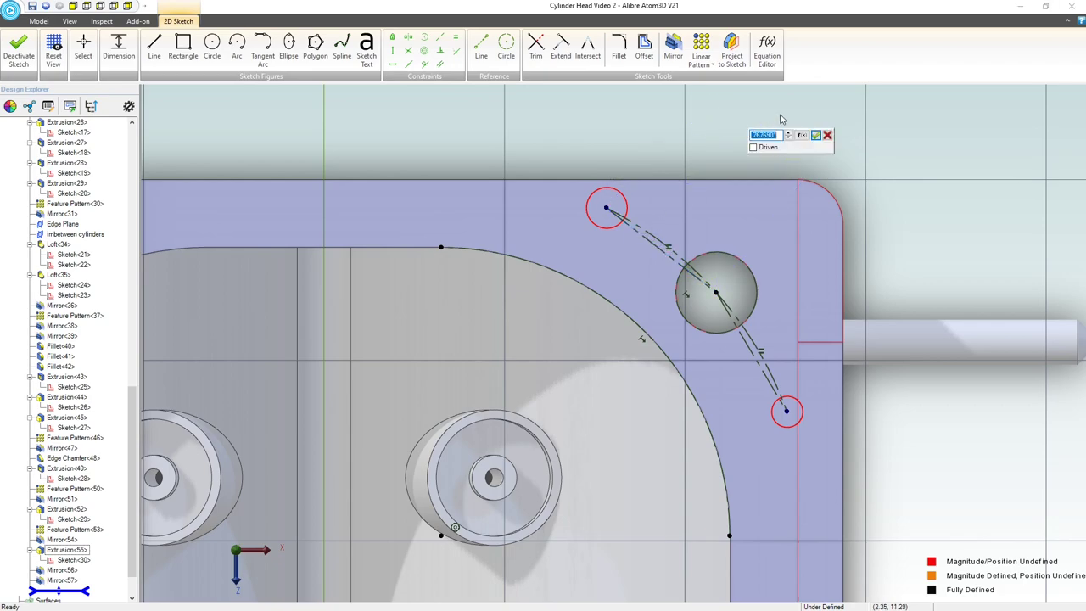
text(.75)
key(Return)
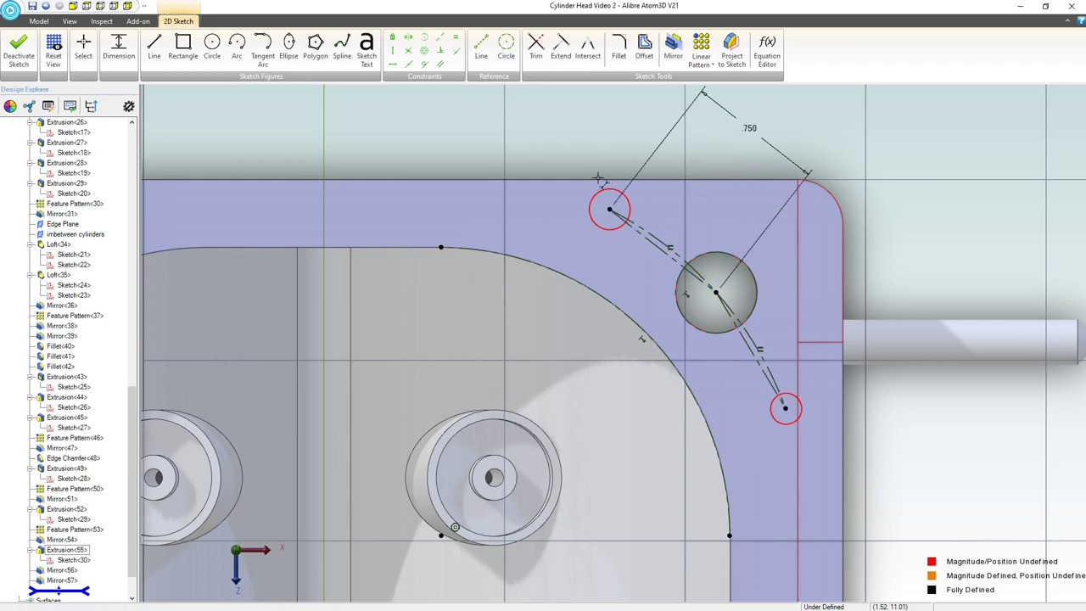
Step: Apply an equal size constraint to the two small circles beside the corner hole
click(456, 37)
click(605, 188)
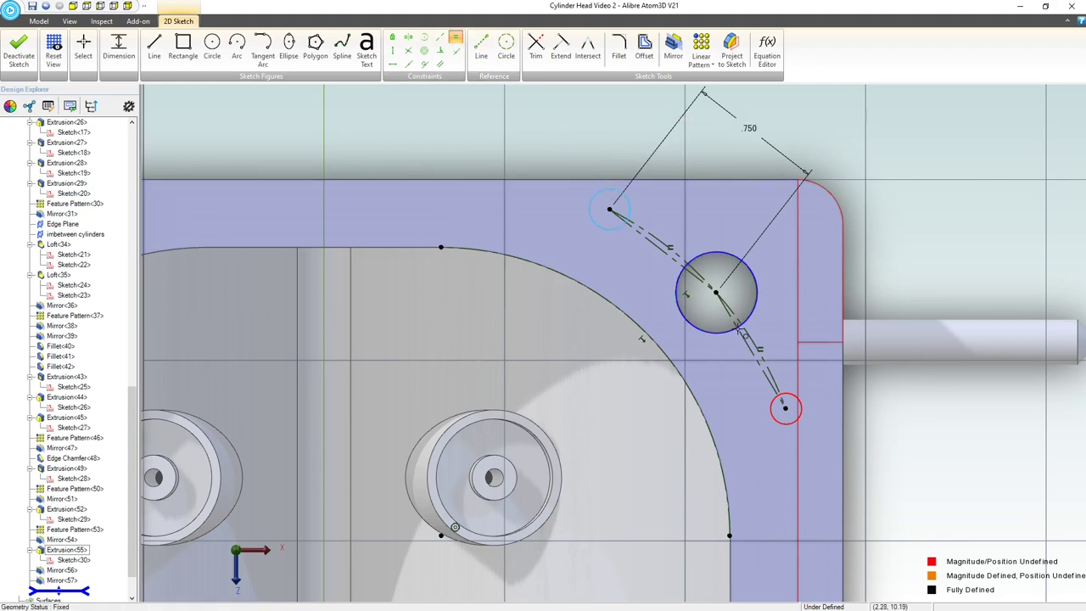
click(796, 401)
Step: Project the small hole's edge further down the head's side rail into the sketch as a reference figure, maintaining association to the source entity
scroll(771, 359, down, 4)
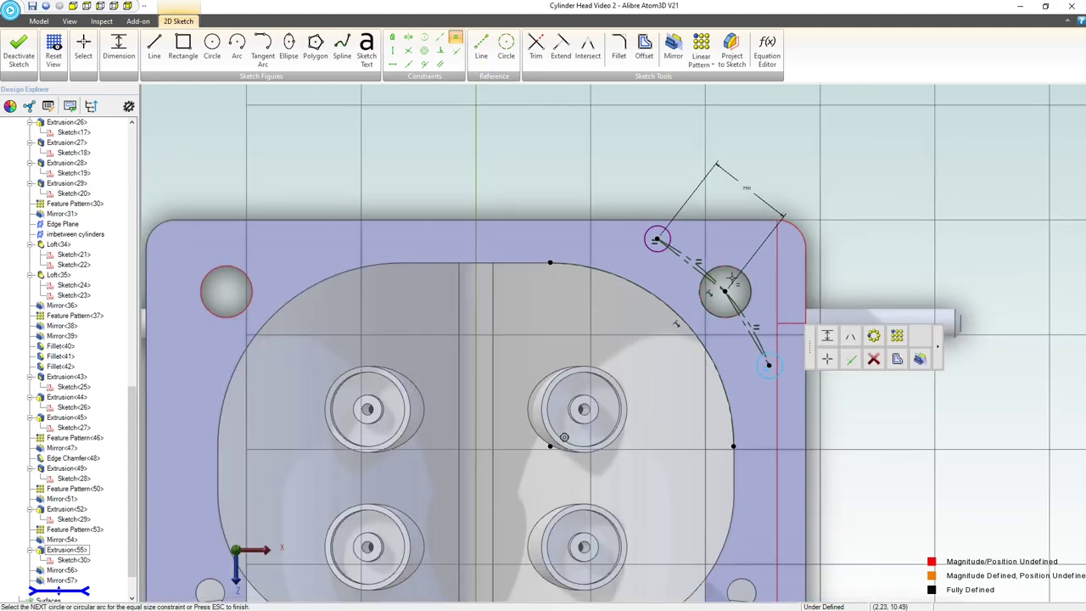
scroll(744, 456, up, 3)
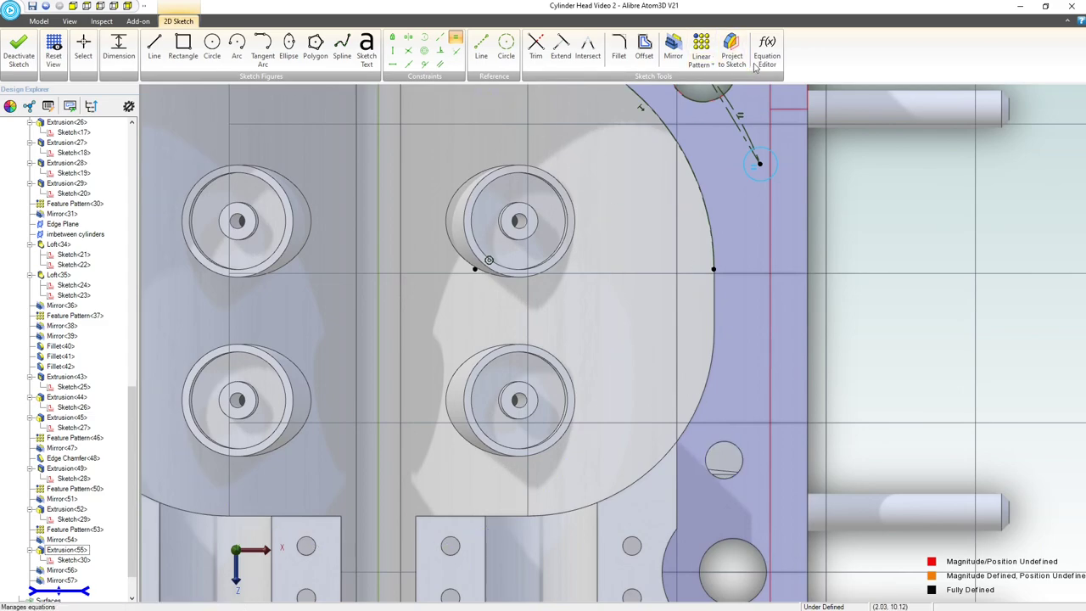
click(731, 51)
click(812, 180)
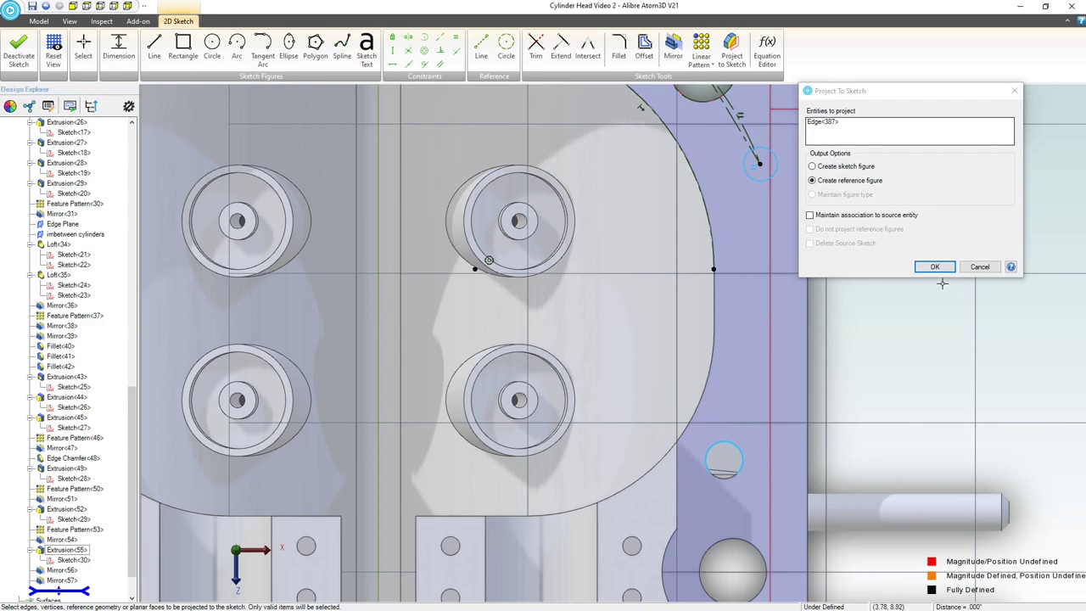
click(810, 215)
click(931, 267)
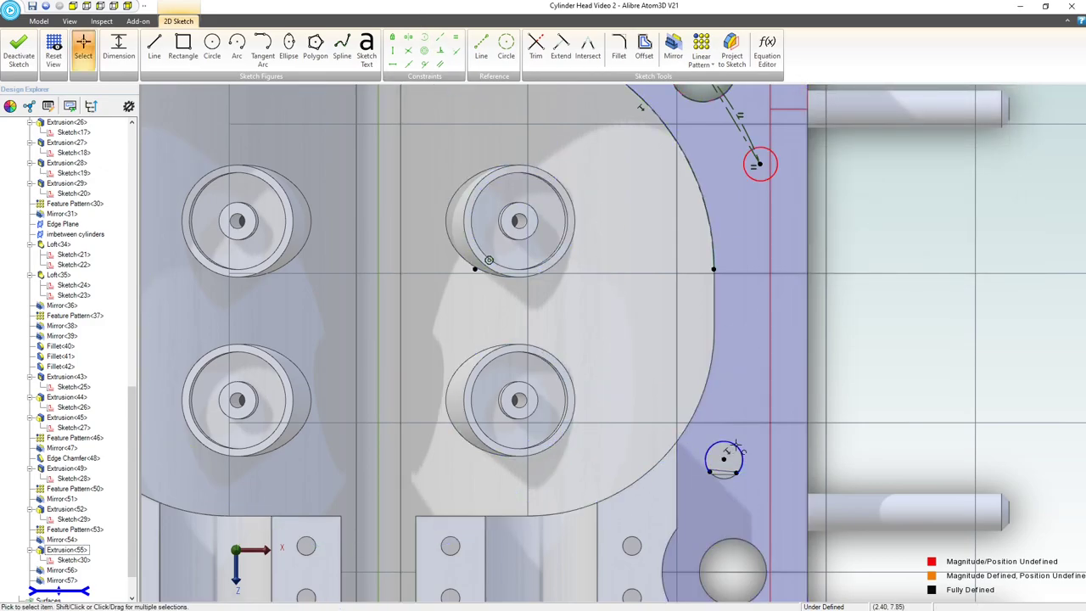
scroll(722, 462, up, 5)
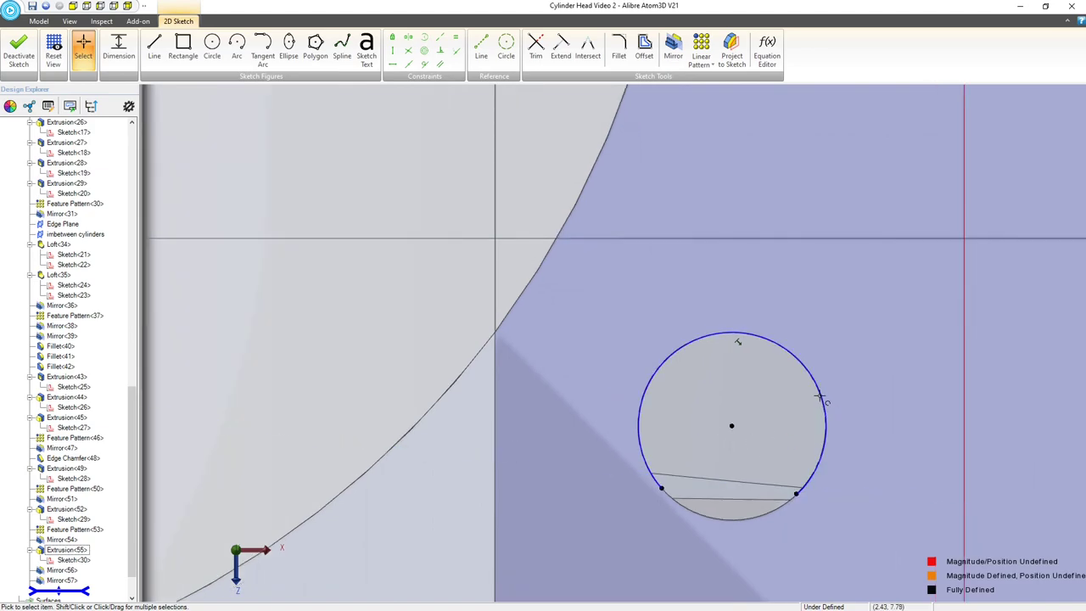
right_click(819, 397)
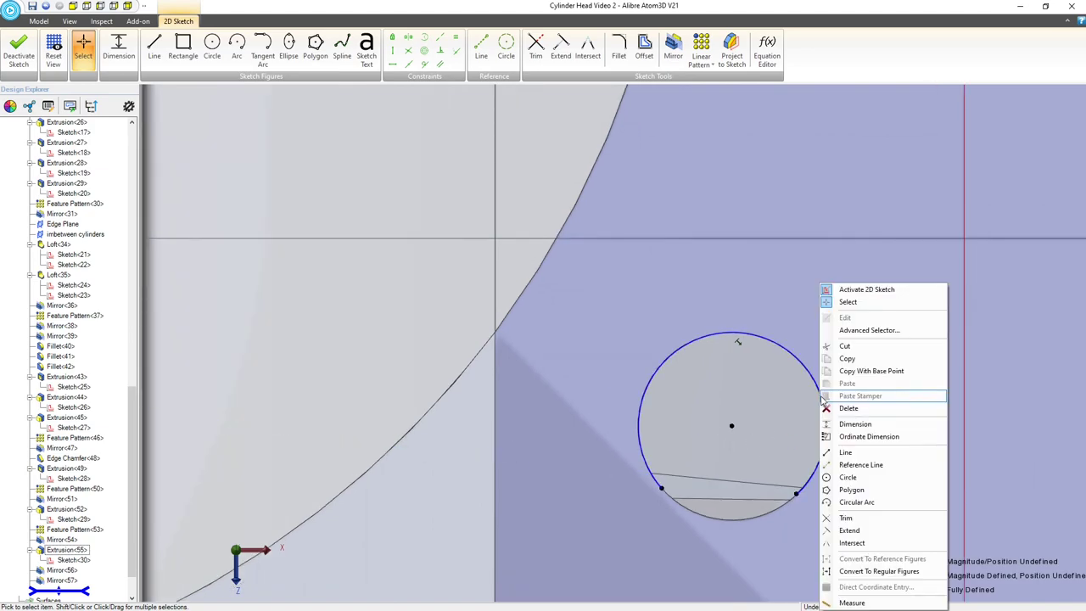
click(760, 389)
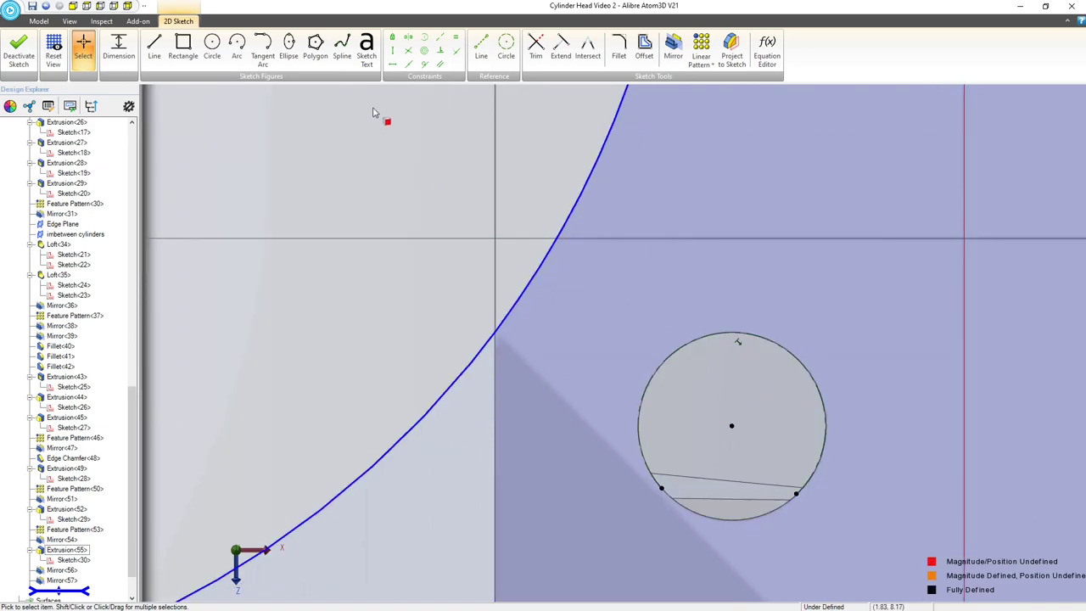
Step: Apply an equal size constraint between the projected side rail hole and the lower small circle beside the corner hole
click(725, 340)
scroll(696, 403, down, 5)
scroll(696, 402, down, 1)
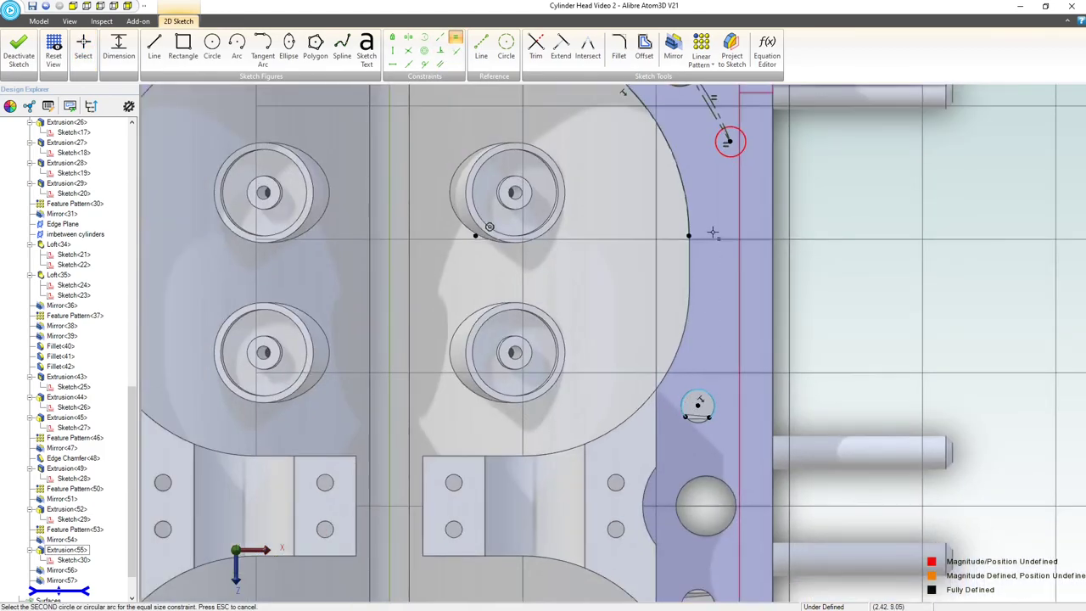
click(727, 140)
scroll(686, 187, down, 1)
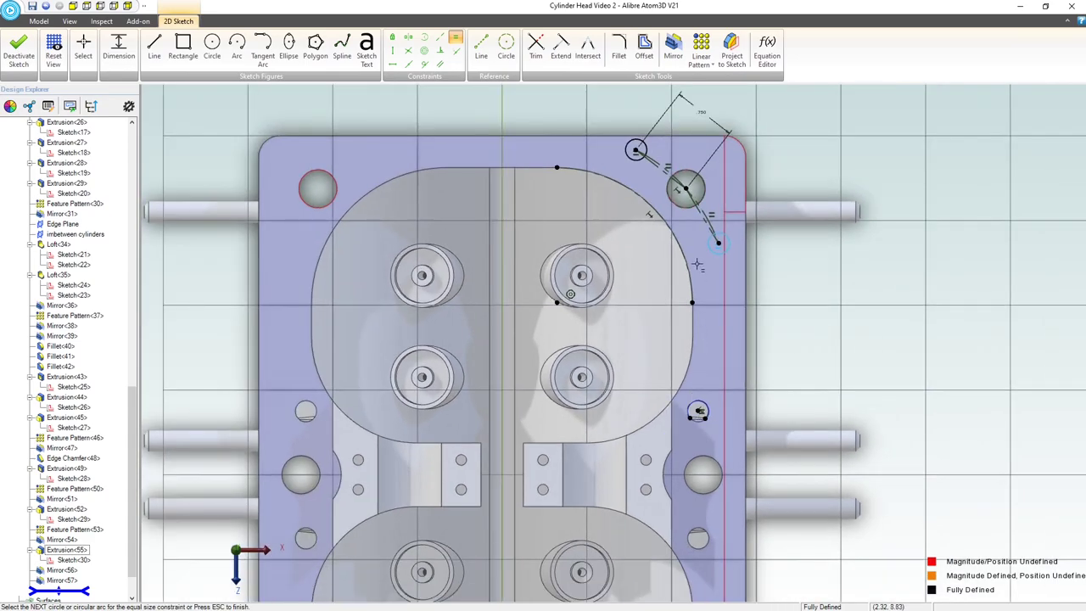
scroll(679, 203, up, 2)
scroll(622, 289, down, 3)
scroll(607, 138, up, 4)
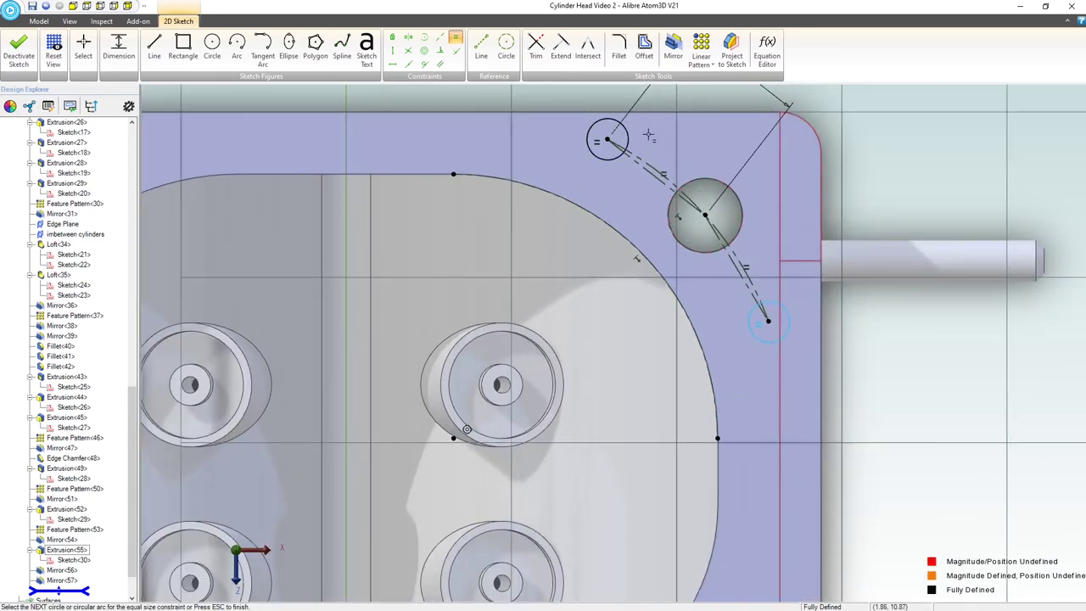
Step: Finish the sketch and extrude cut the two small circles to a depth into the head, along the reversed normal
click(15, 53)
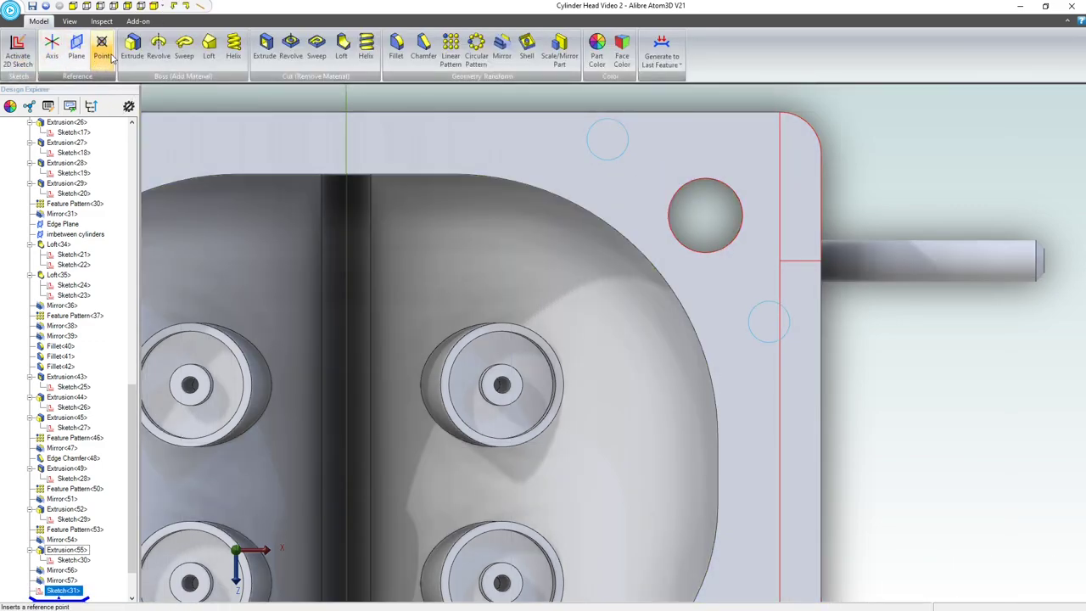
click(265, 47)
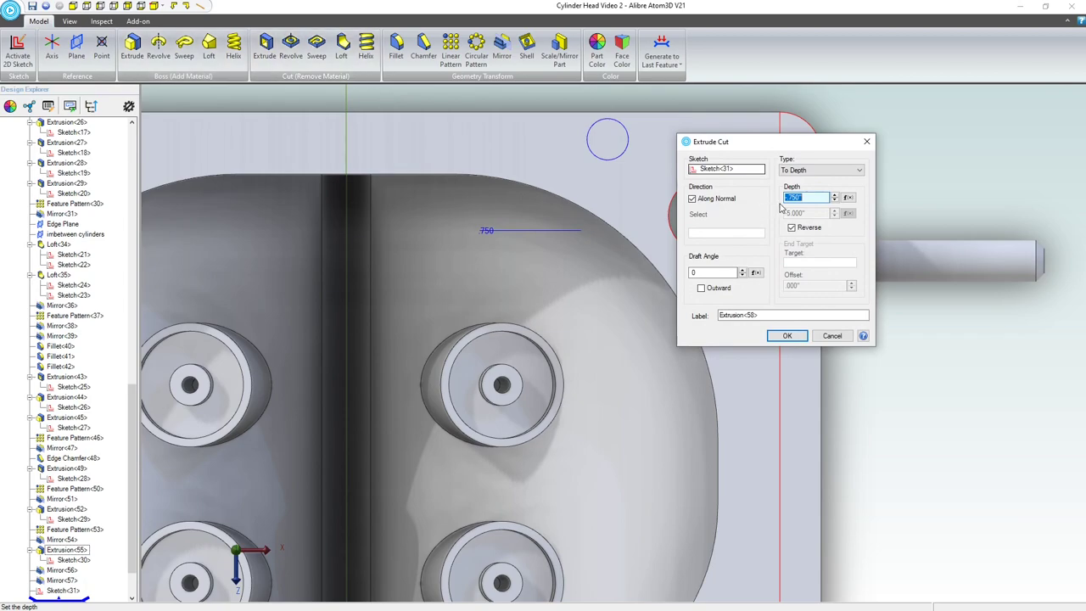
click(786, 334)
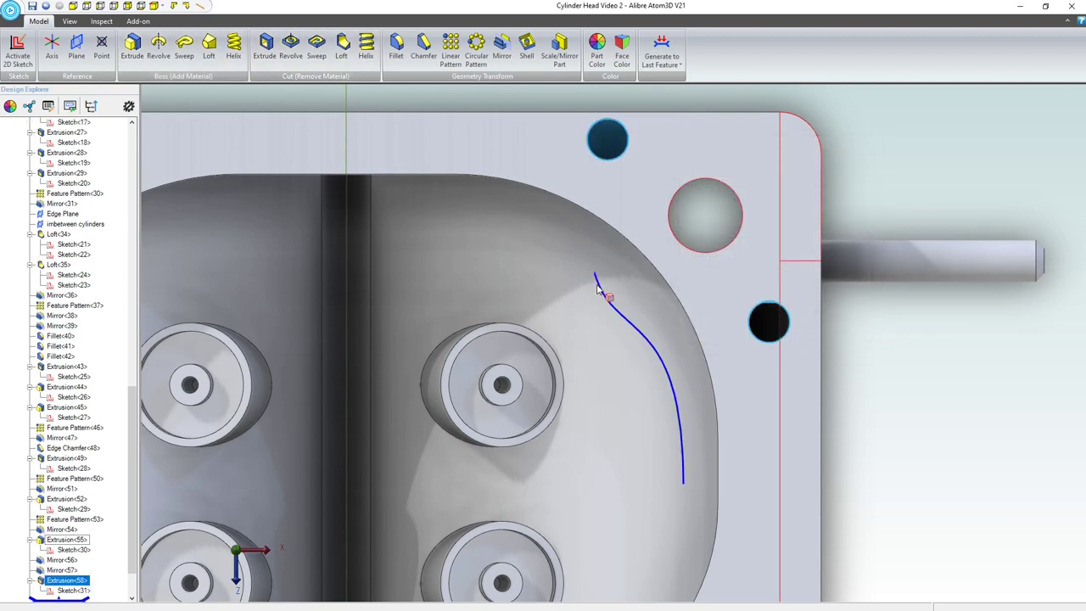
Step: Examine where the two new small holes pass through the head's side windows and around the corner hole
middle_drag(599, 289, 566, 252)
scroll(582, 280, down, 5)
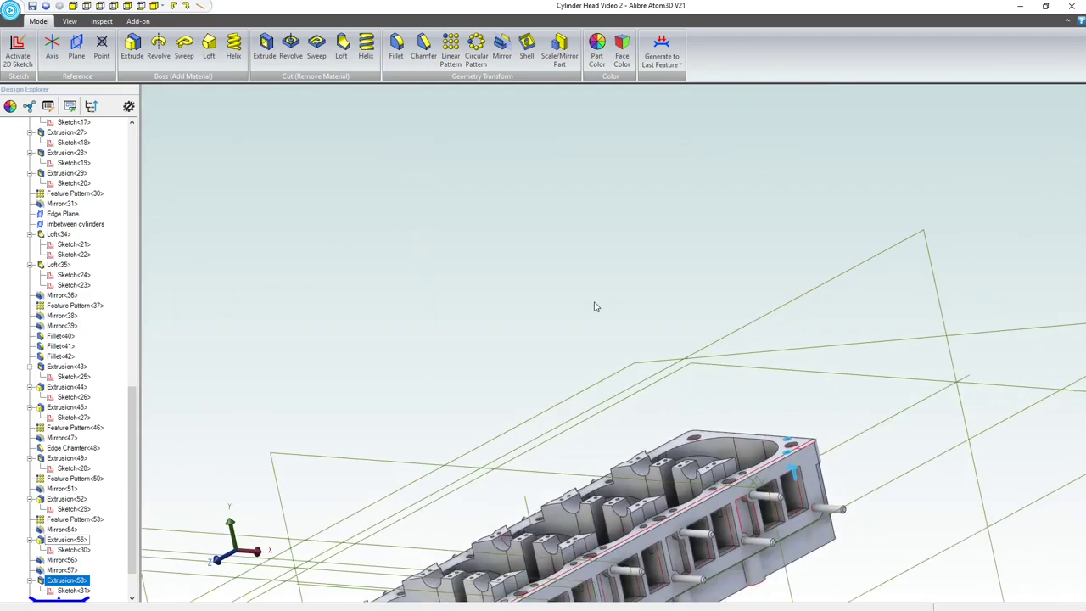
scroll(692, 386, up, 5)
middle_drag(710, 401, 704, 383)
scroll(693, 396, up, 3)
scroll(689, 392, up, 3)
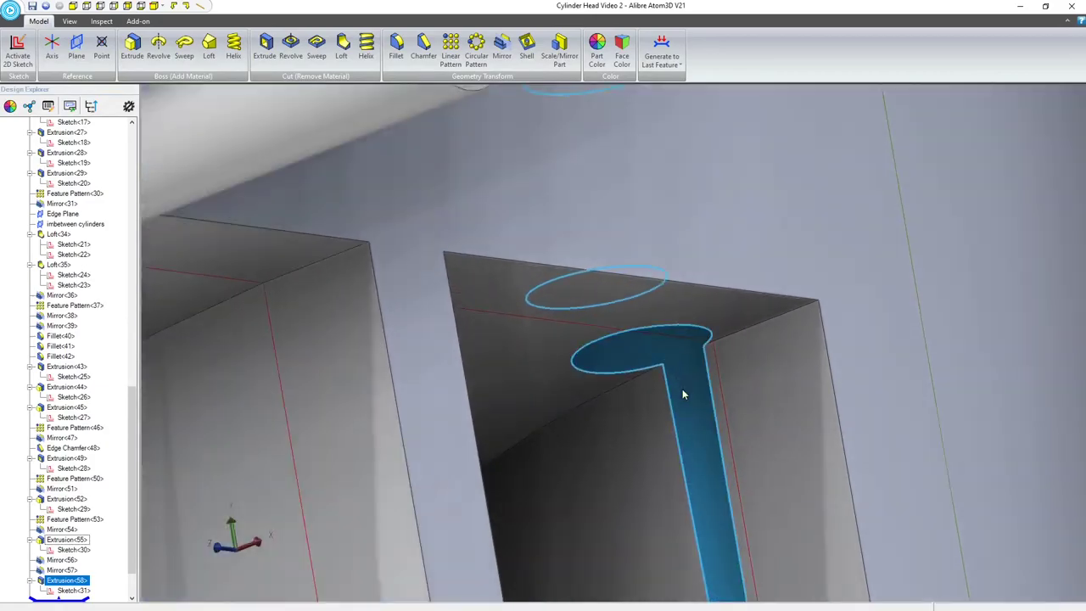
scroll(683, 352, down, 6)
mouse_move(674, 343)
middle_down()
mouse_move(666, 375)
mouse_move(676, 361)
middle_up()
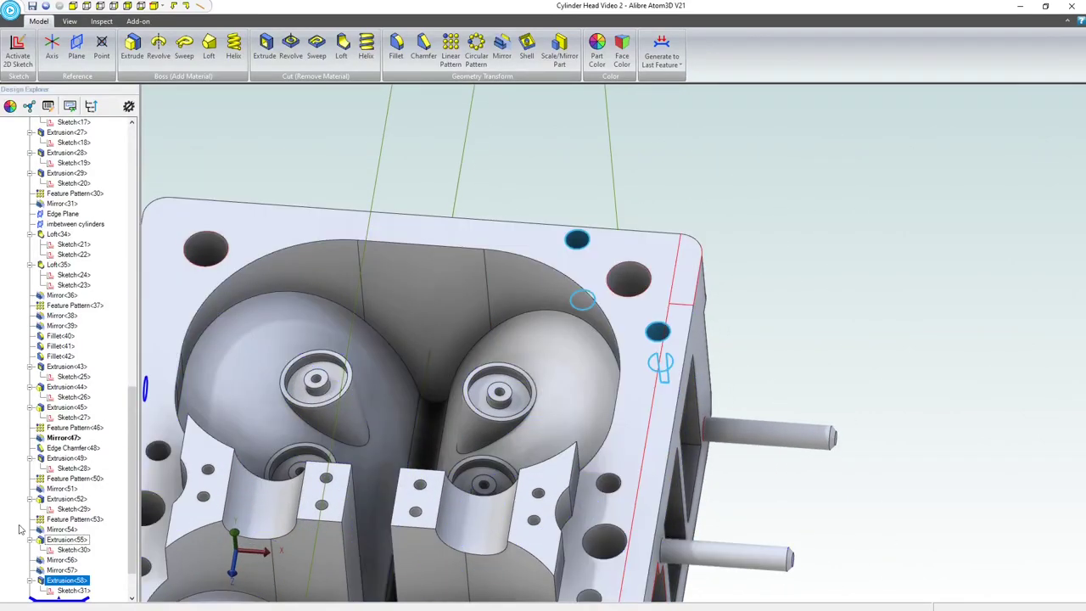
Step: Reopen the latest cut's sketch and delete the two small circles with their reference arc and lines around the corner hole
right_click(73, 590)
click(91, 550)
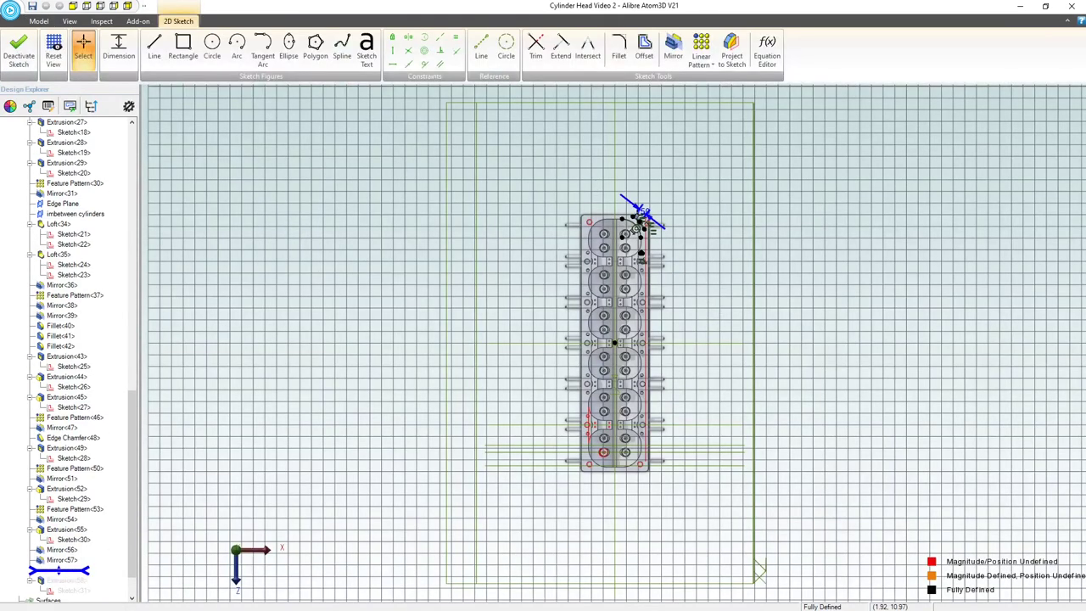
scroll(645, 216, up, 6)
scroll(656, 229, up, 5)
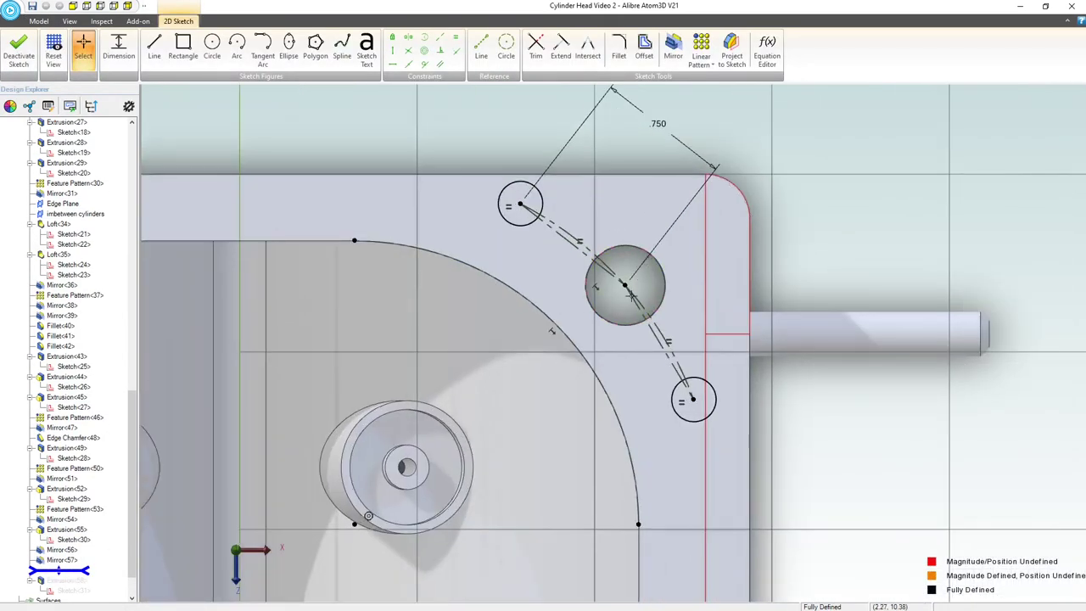
drag(655, 421, 799, 548)
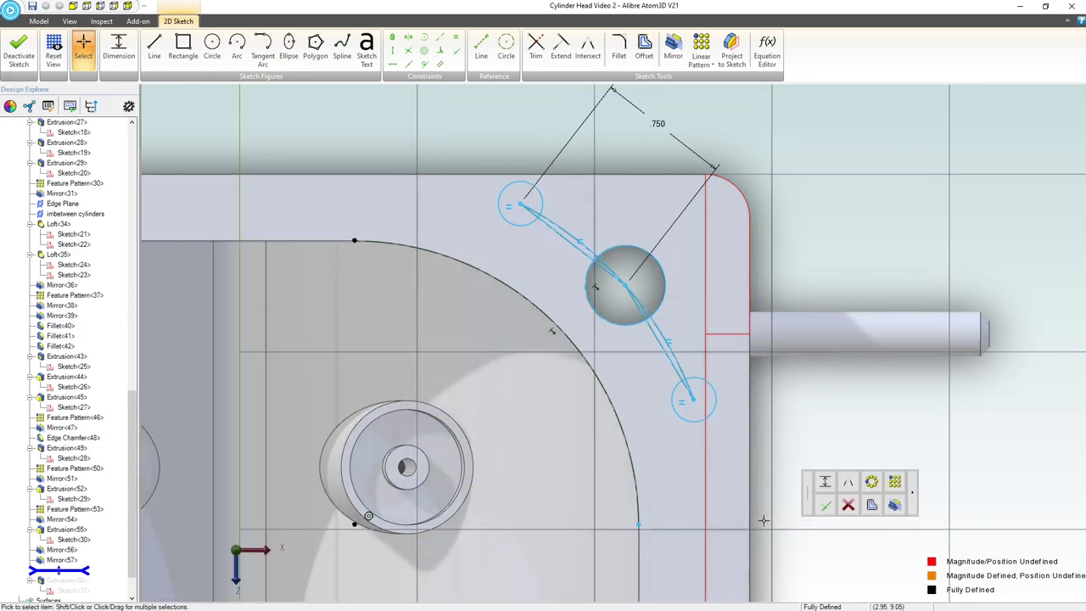
key(Delete)
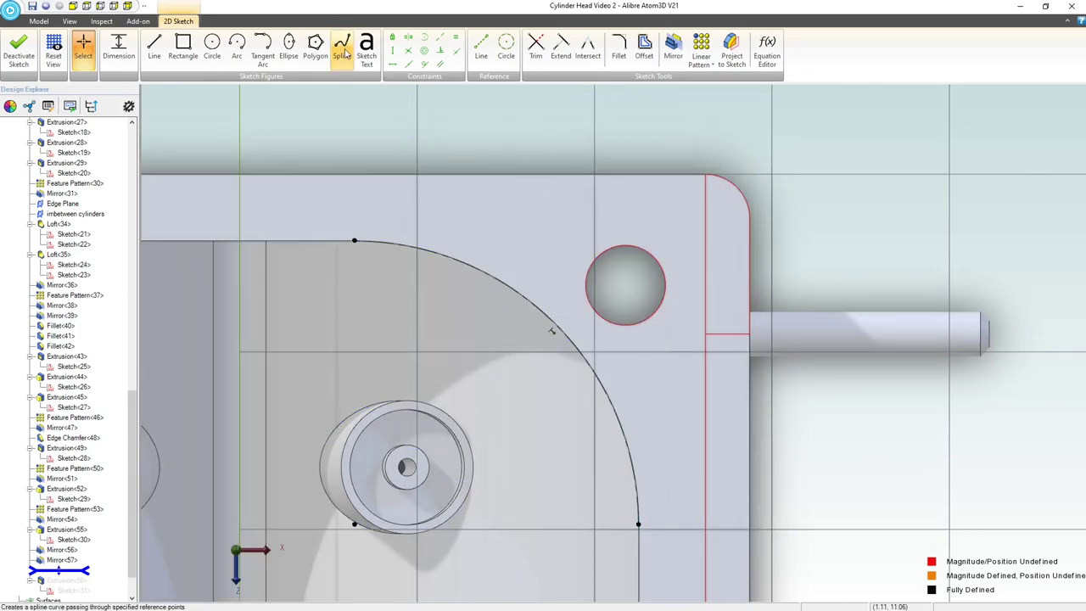
Step: Sketch a circle about .28 inches in diameter just inside the head's rounded outer corner, beyond the corner hole
click(212, 47)
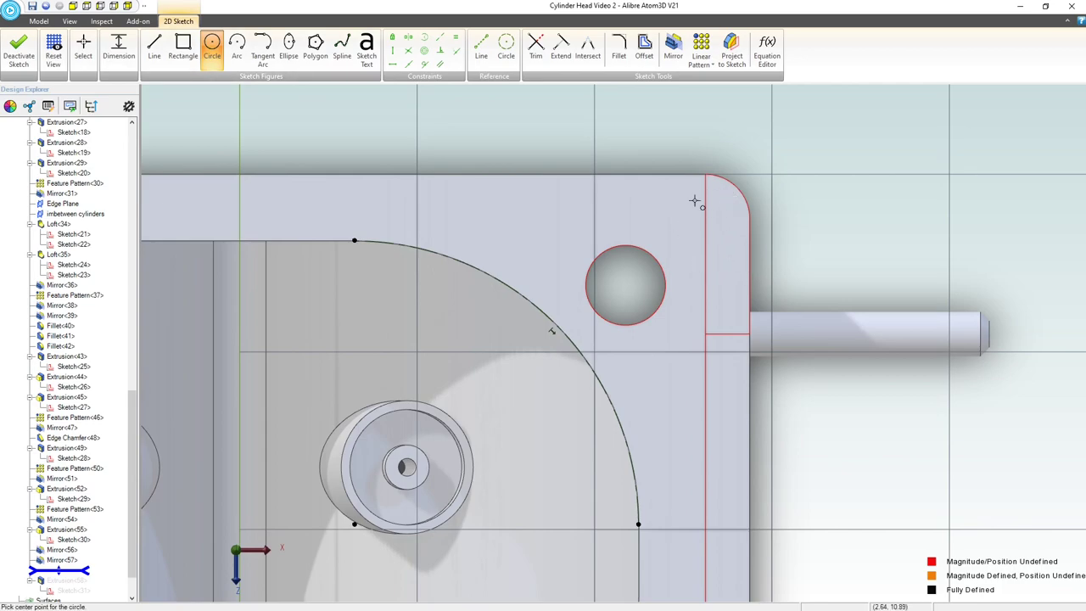
scroll(695, 220, down, 5)
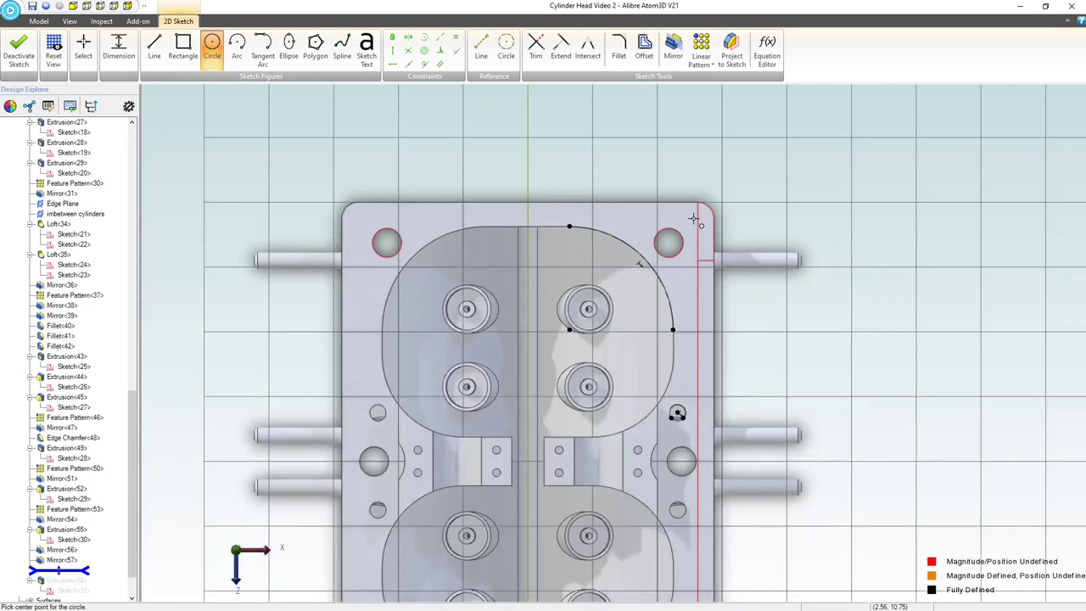
scroll(703, 246, down, 2)
scroll(696, 239, up, 5)
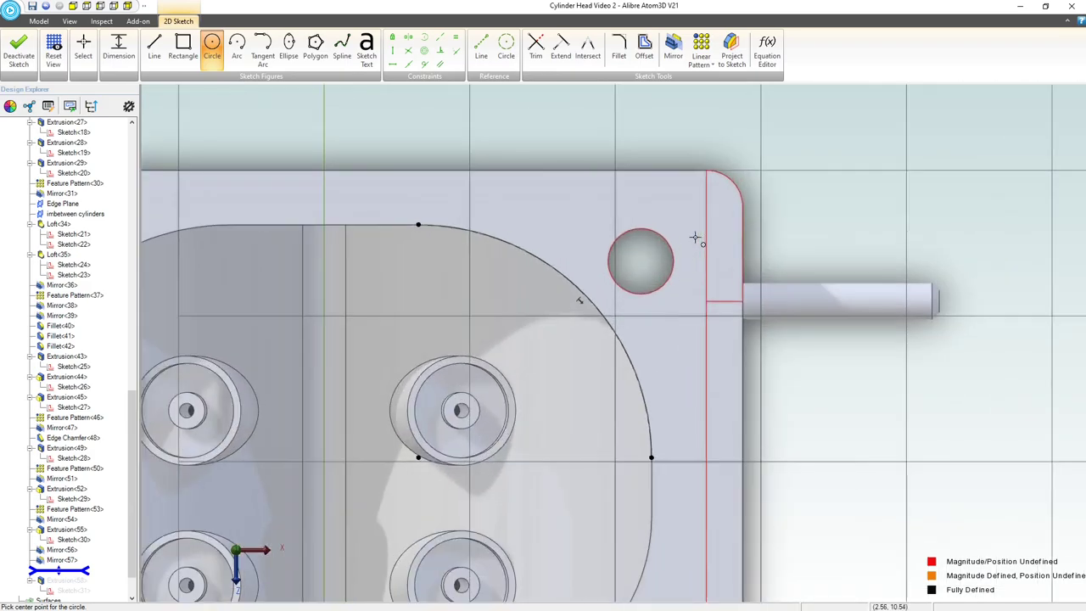
click(698, 201)
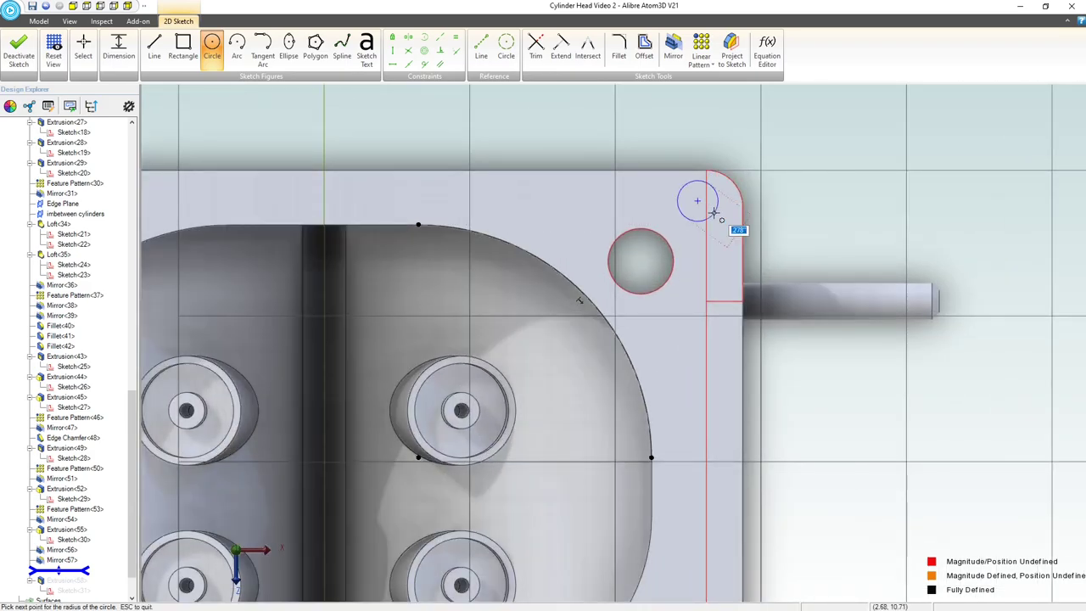
click(715, 213)
key(Escape)
Step: Project the head's rounded corner edge into the sketch as a reference figure, maintaining association to the source entity
click(732, 48)
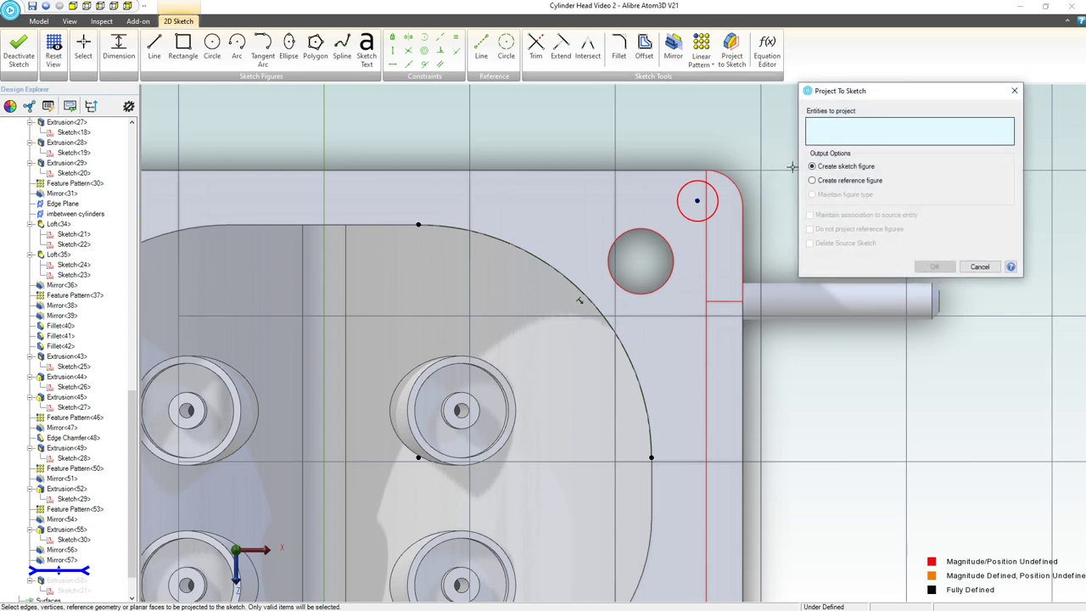
click(812, 181)
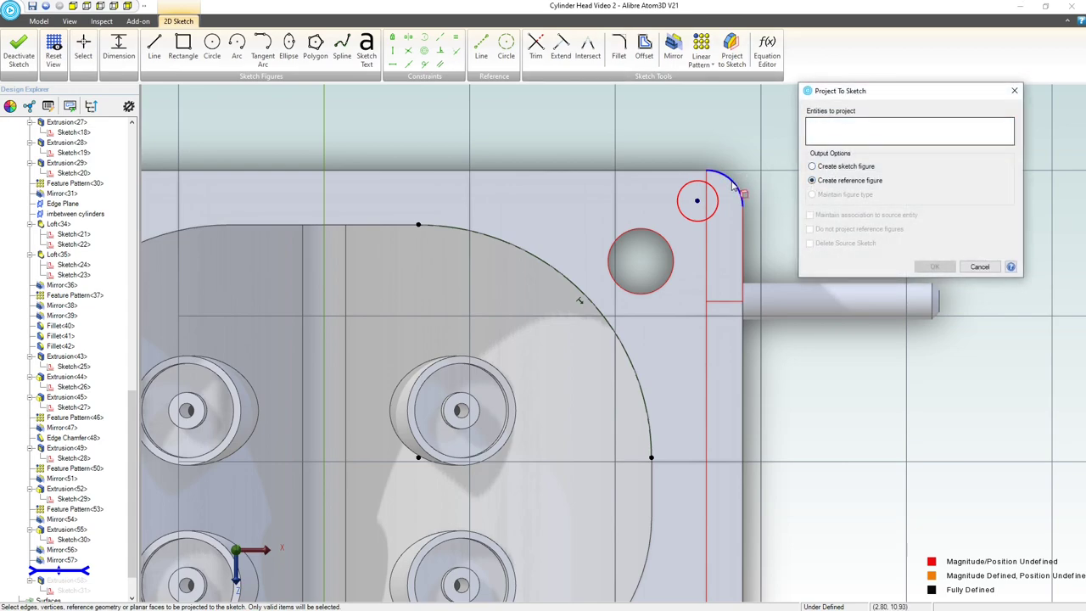
click(734, 186)
click(810, 217)
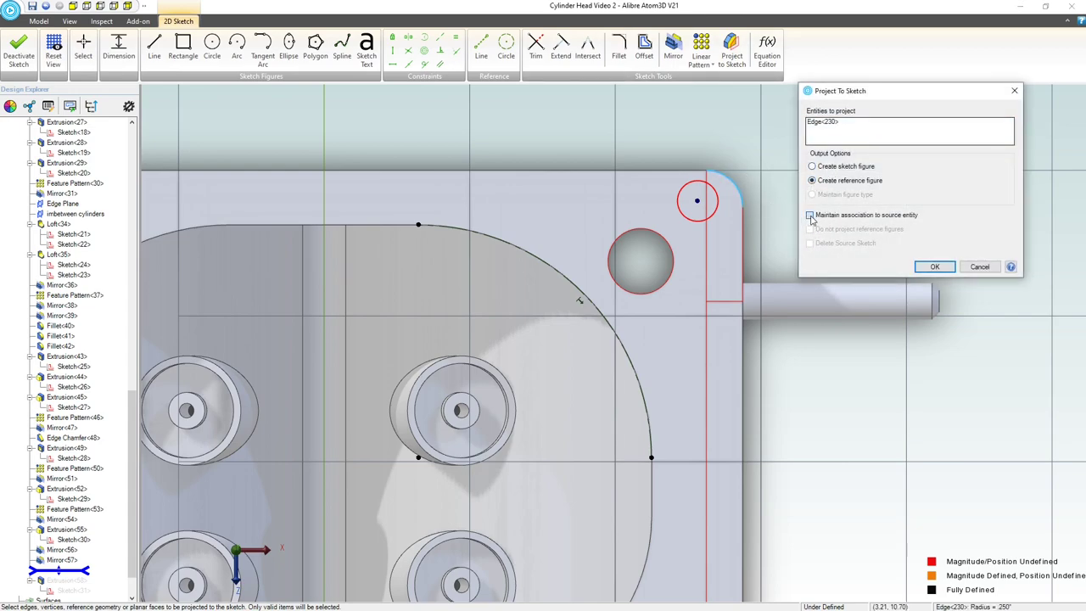
click(943, 268)
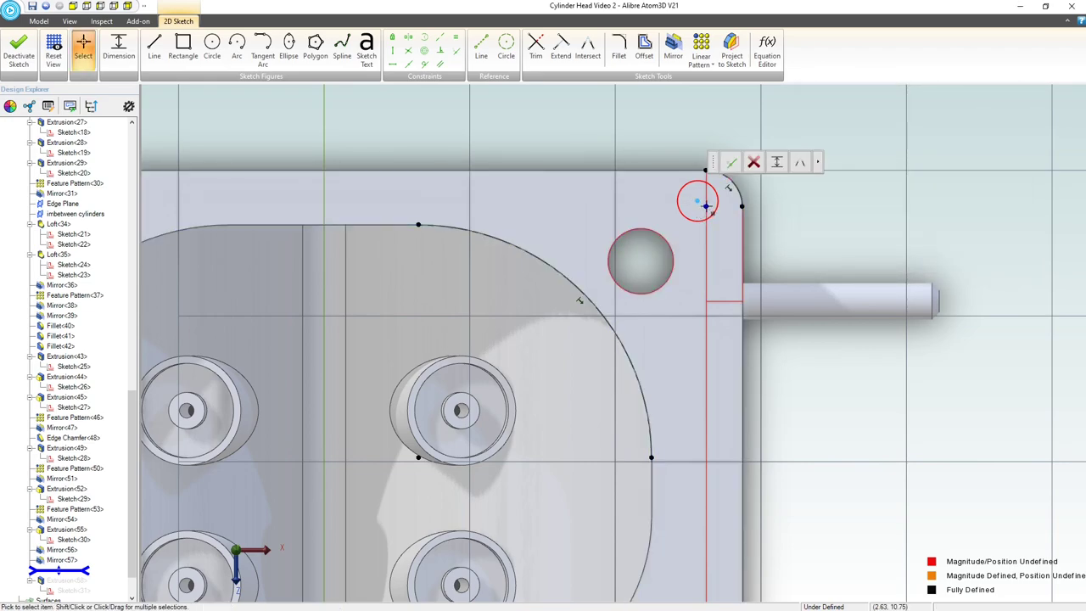
Step: Constrain the new circle's center coincident with the projected corner arc's center and its size equal to the projected side rail hole
click(455, 56)
scroll(677, 218, down, 2)
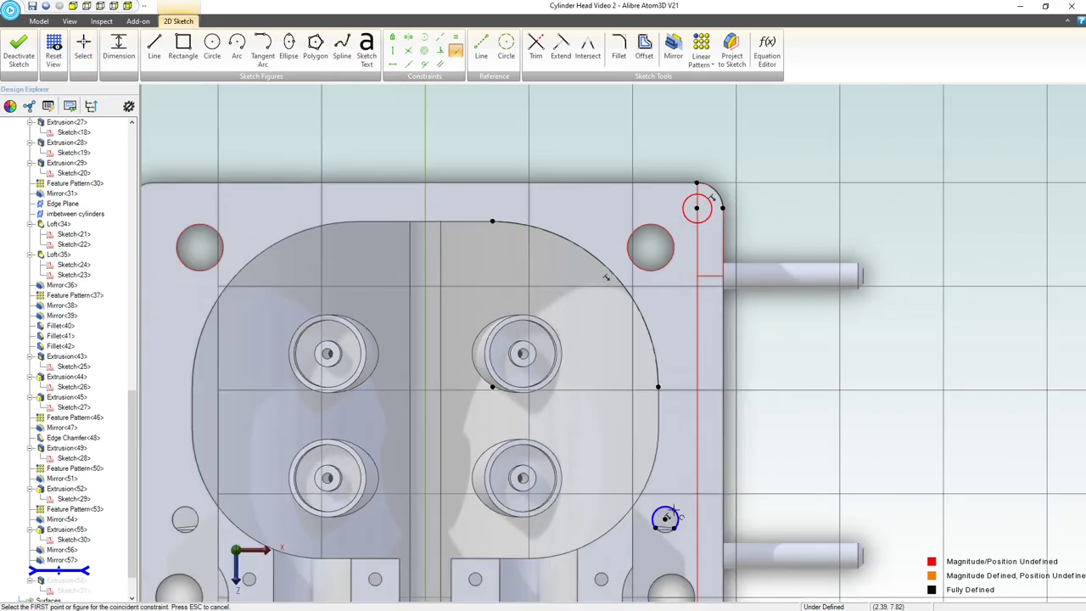
click(455, 37)
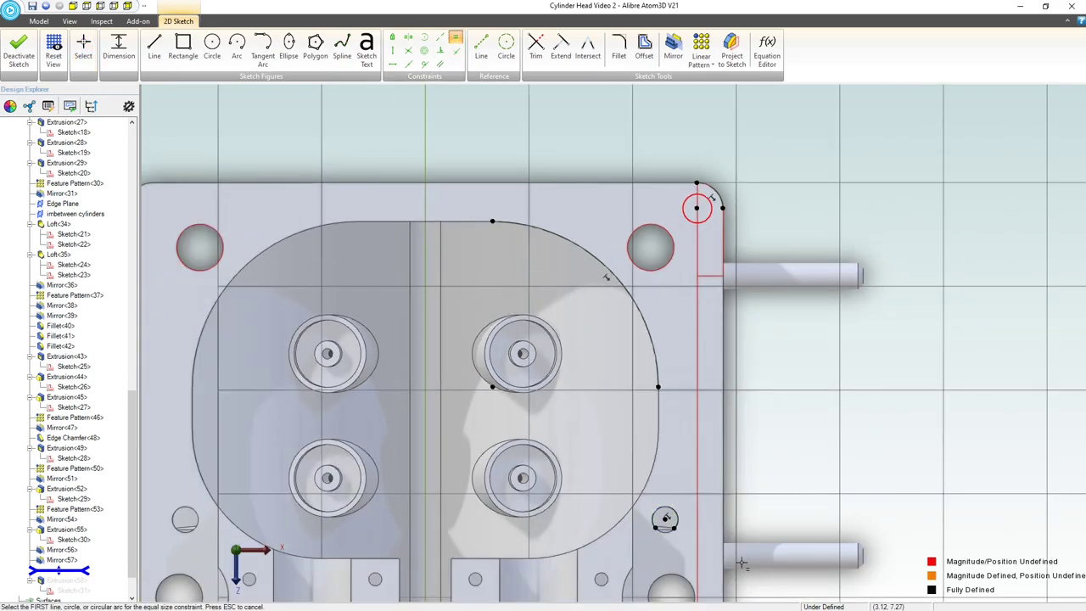
click(675, 515)
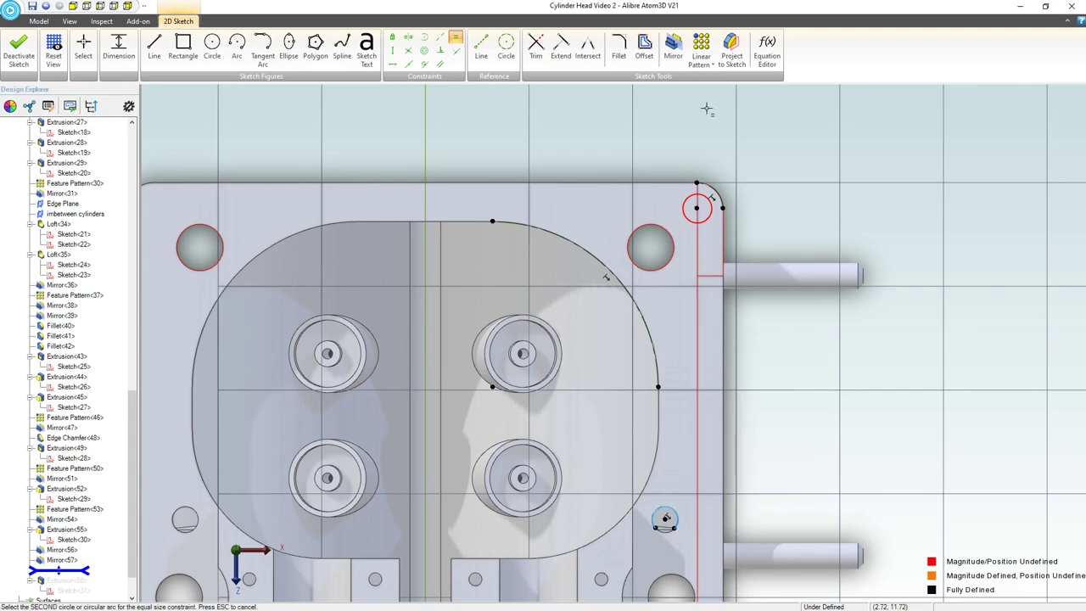
click(705, 195)
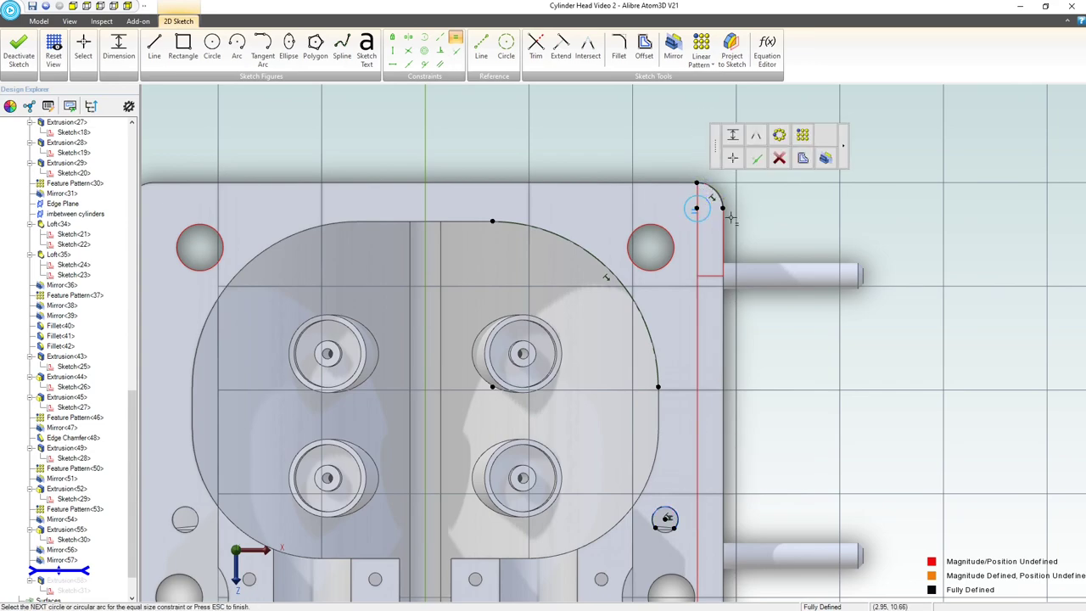
scroll(732, 219, up, 2)
key(Escape)
Step: Examine where the new corner hole breaks out below the rounded corner on the head's side
scroll(746, 225, down, 3)
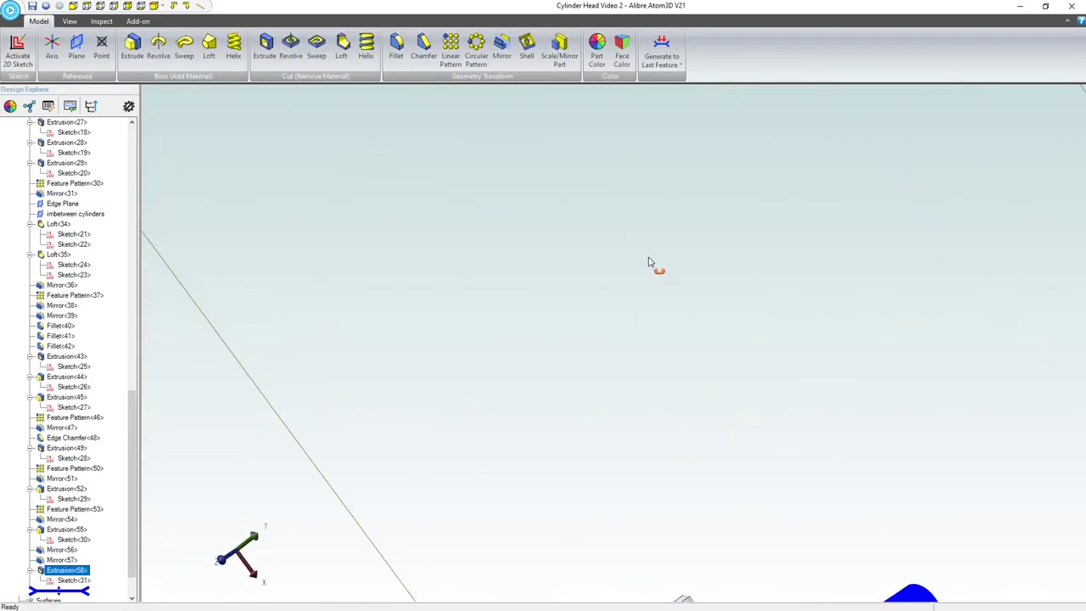
scroll(656, 266, down, 3)
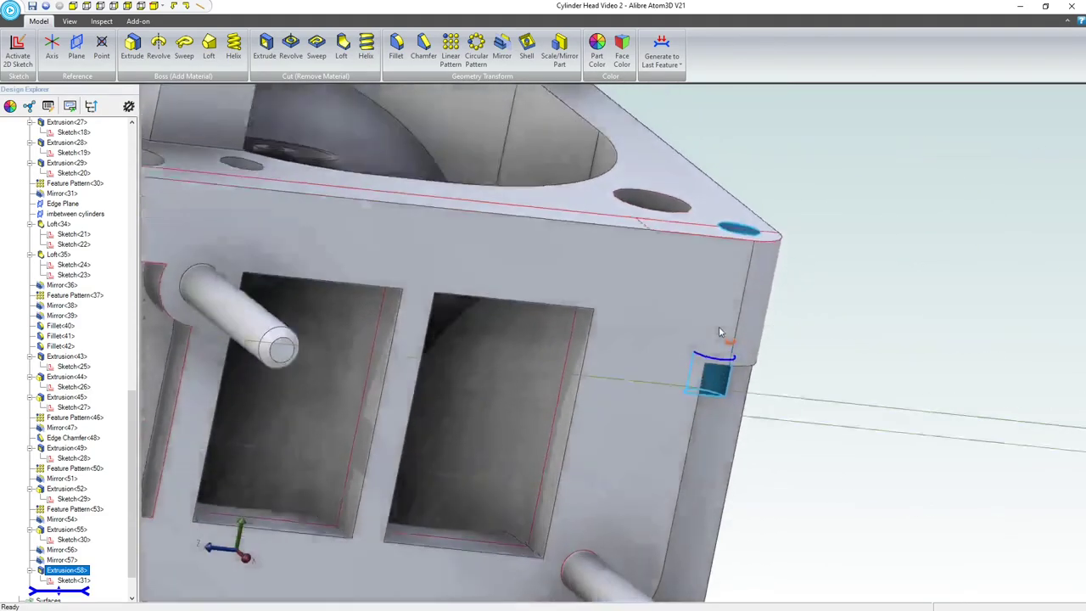
middle_drag(720, 332, 708, 309)
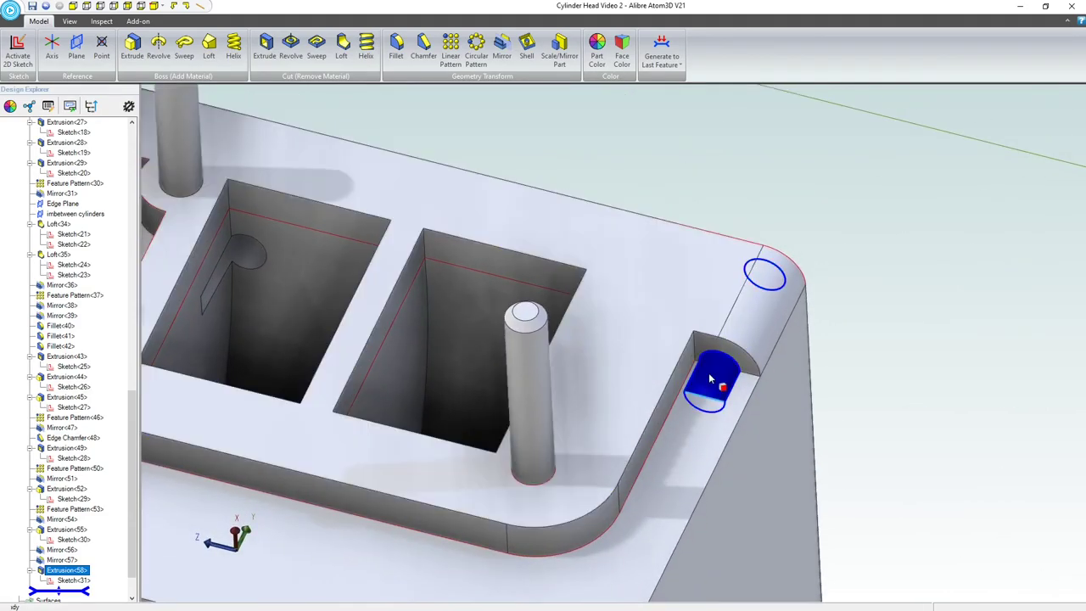
scroll(710, 378, up, 3)
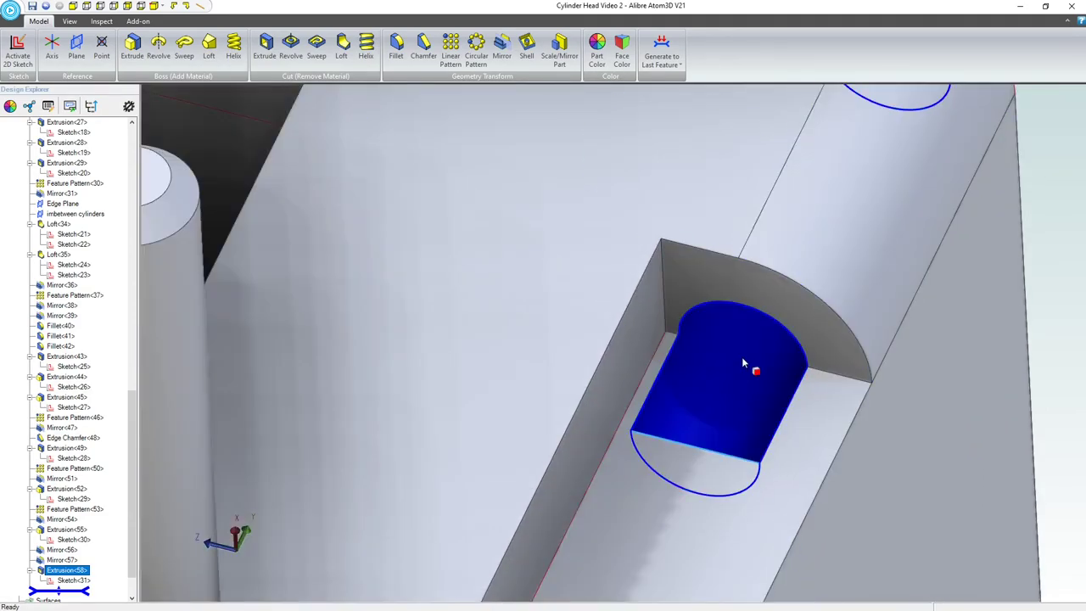
scroll(745, 363, down, 5)
scroll(744, 364, down, 2)
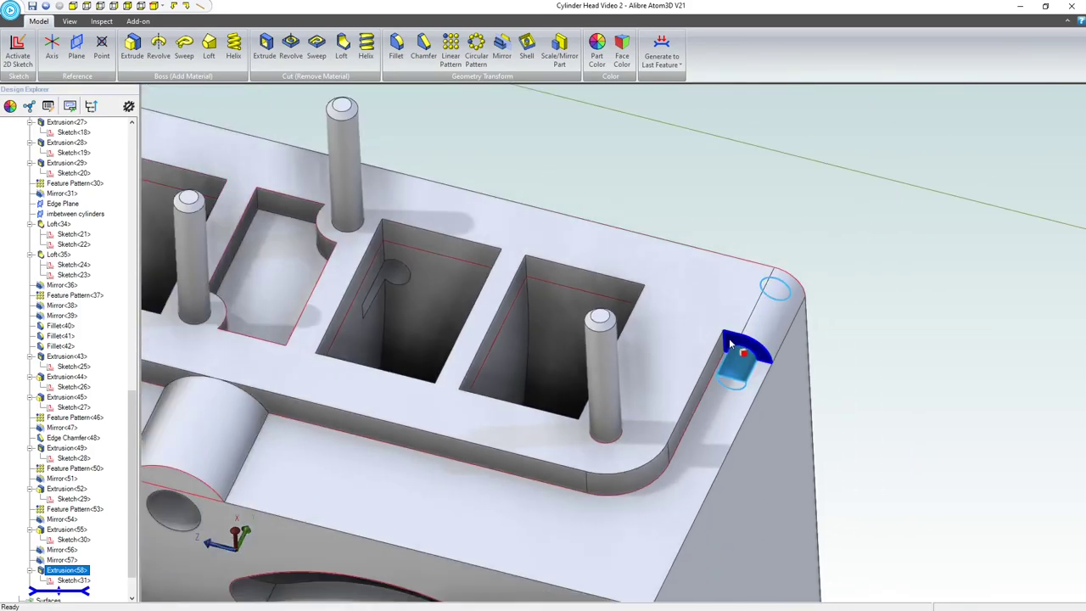
right_click(729, 344)
click(764, 344)
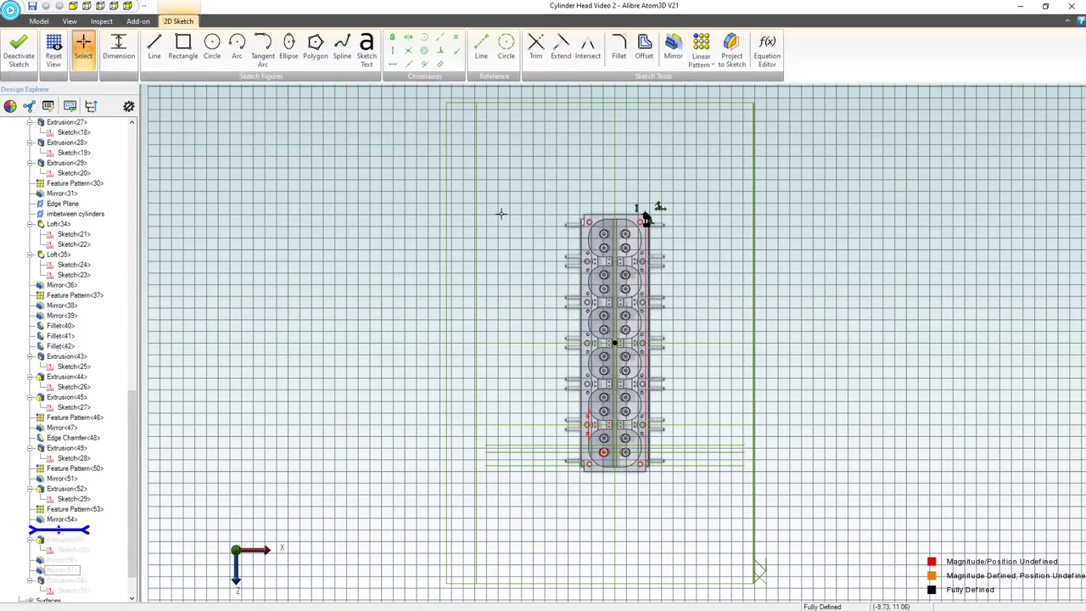
click(18, 56)
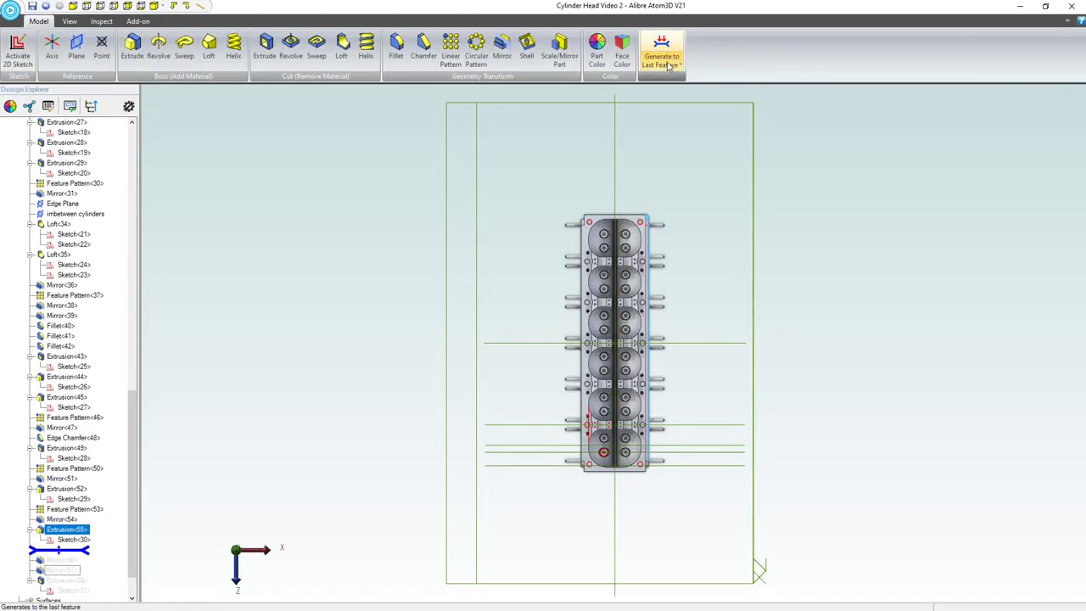
click(670, 65)
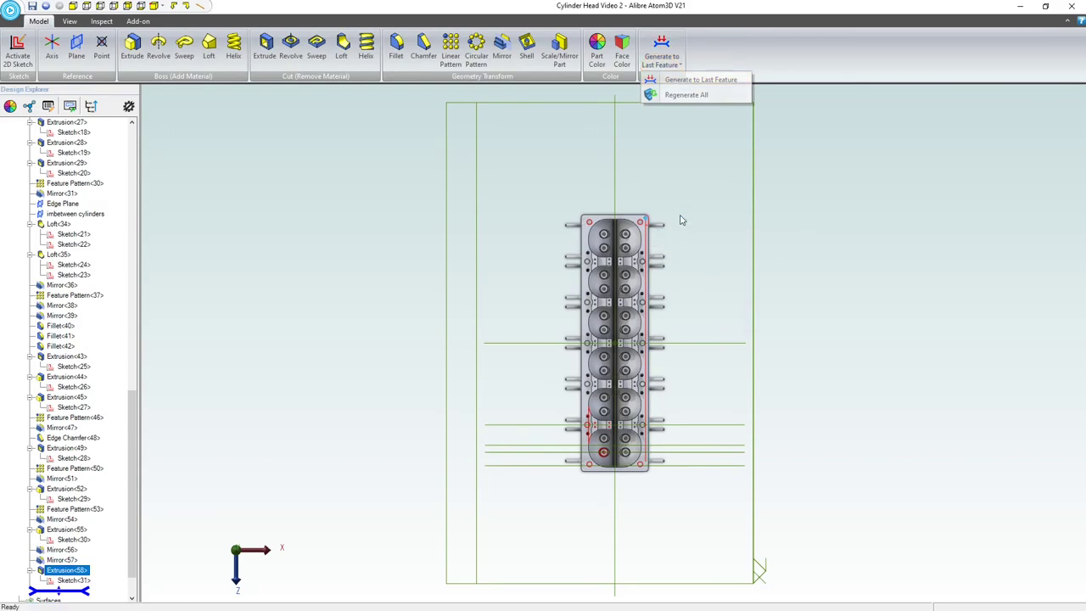
Step: Set the depth of the boss extrusion at the head's rounded corner to 1.25" so it backs the corner hole
middle_drag(683, 220, 619, 225)
scroll(618, 223, up, 10)
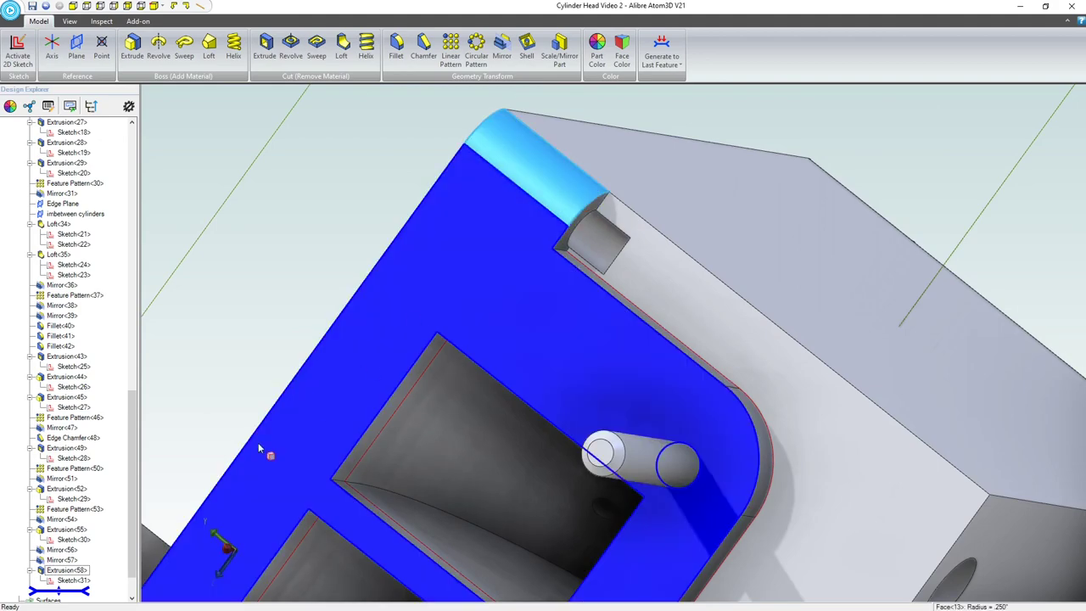
right_click(59, 574)
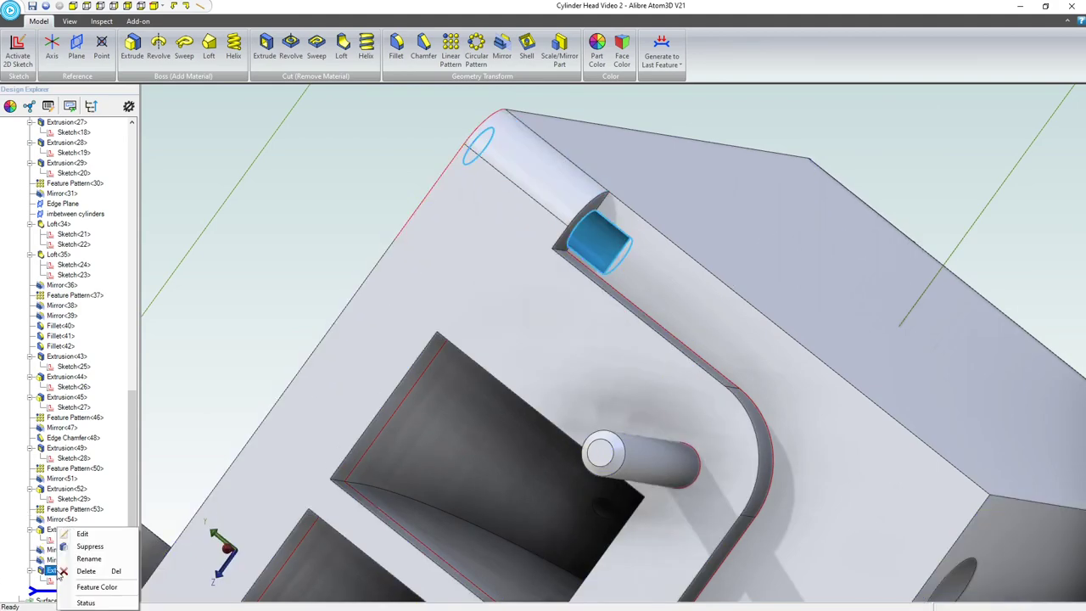
click(49, 532)
right_click(50, 533)
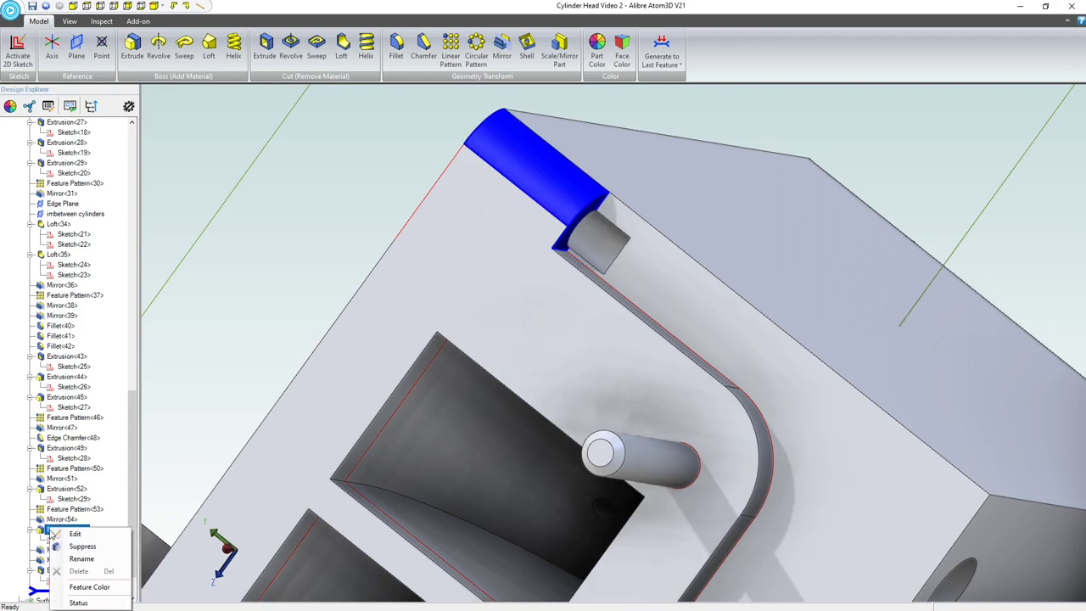
click(75, 535)
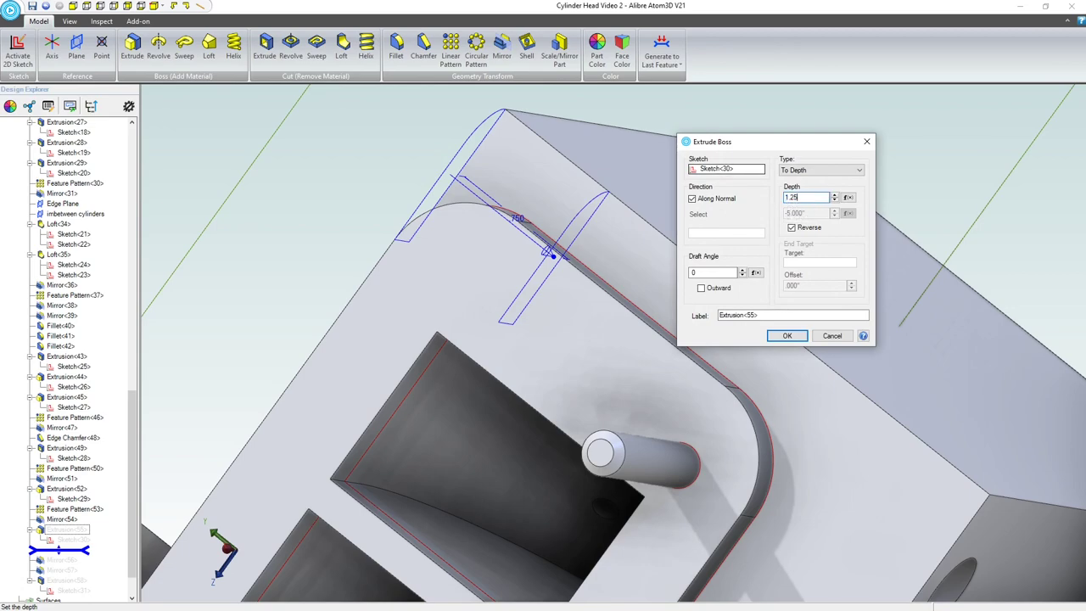
click(787, 336)
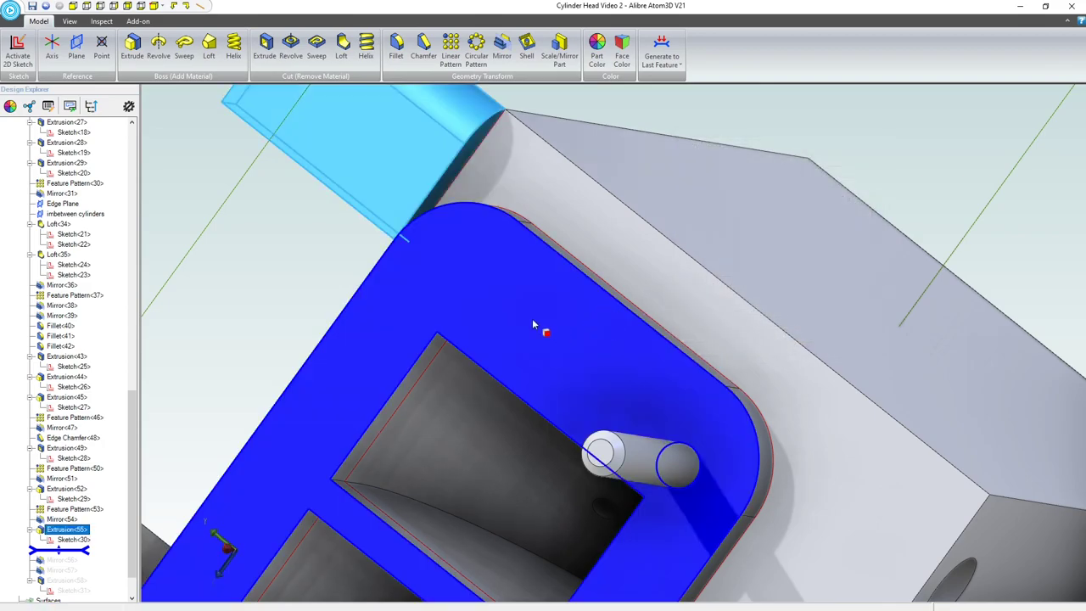
Step: Correct the rounded corner boss extrusion to a depth of -1.250" with its direction reversed
right_click(463, 109)
click(482, 132)
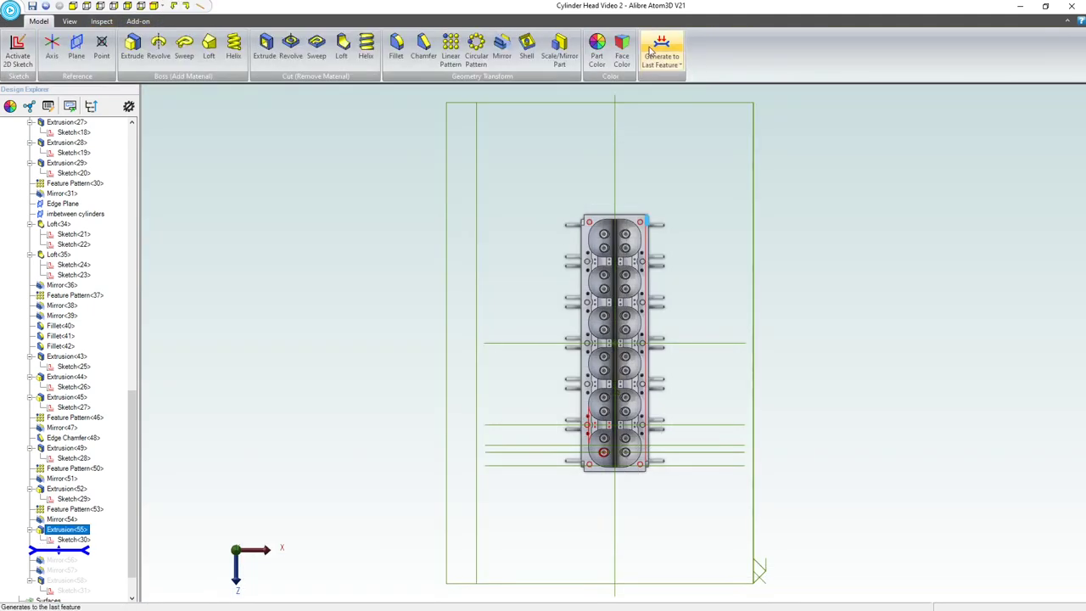
click(664, 62)
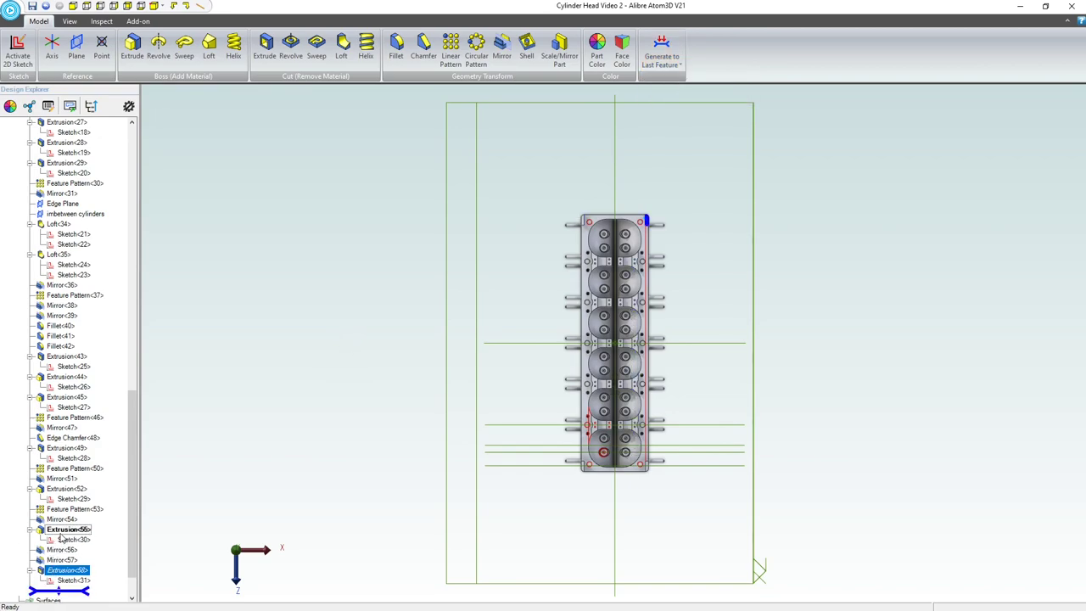
right_click(62, 536)
click(75, 543)
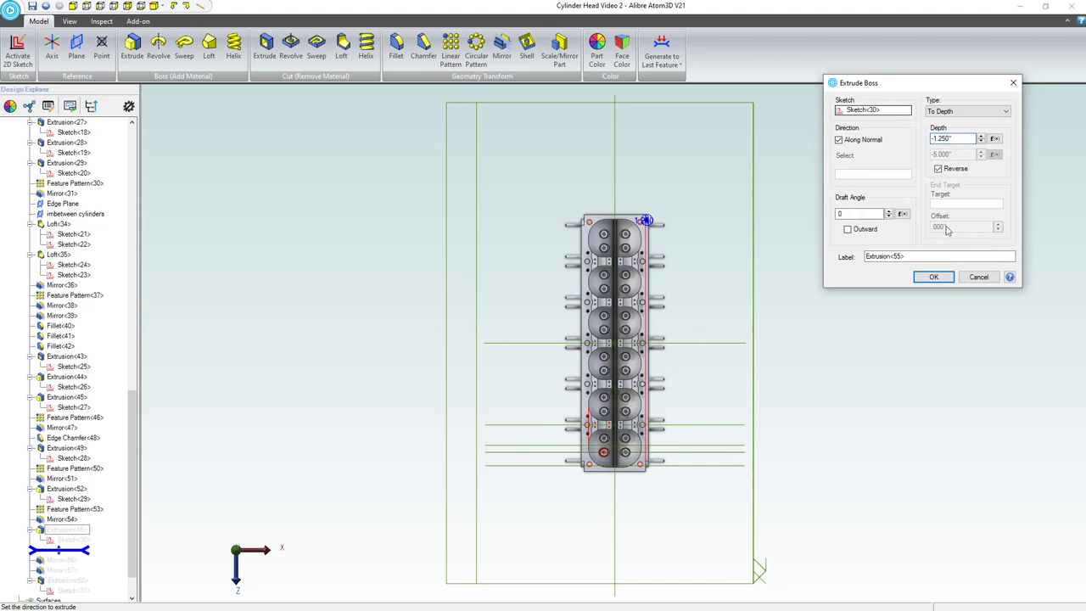
click(931, 278)
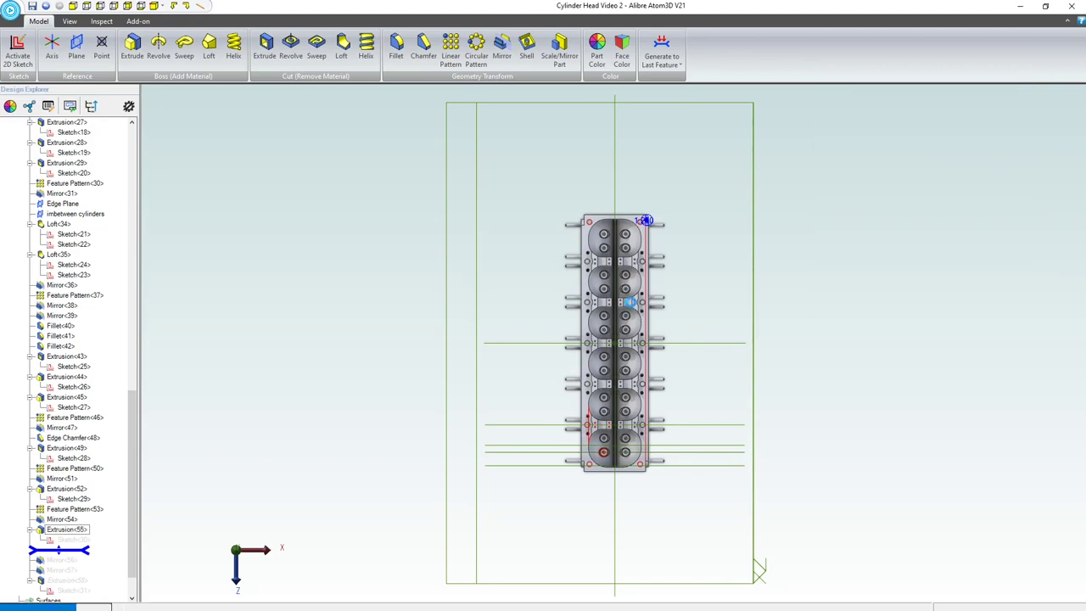
Step: Generate the model to its last feature so the mirrors and corner hole rebuild on the corrected boss
scroll(645, 220, up, 10)
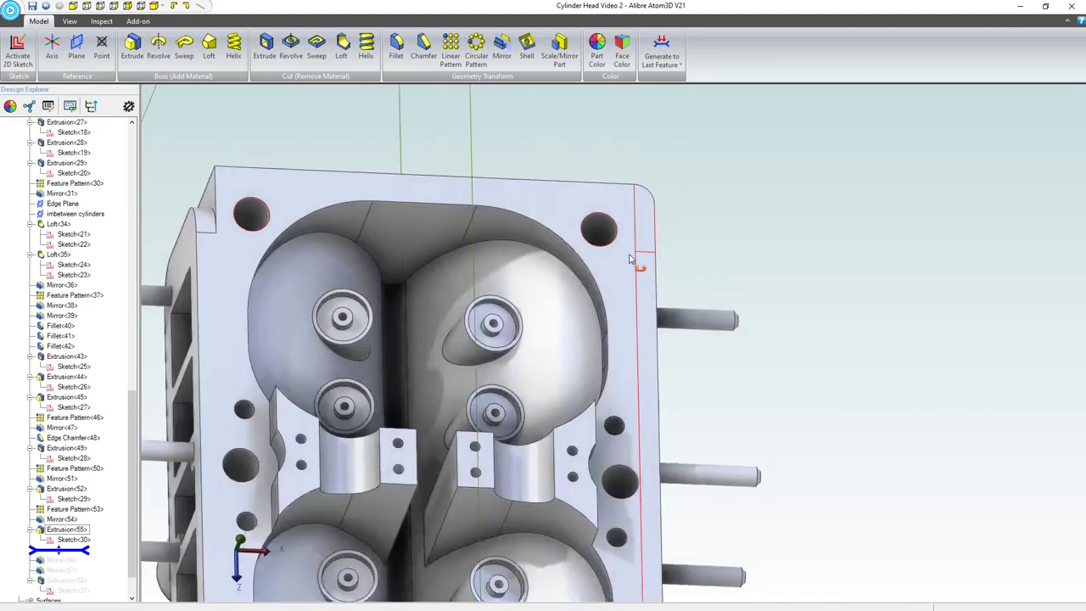
middle_drag(630, 259, 568, 246)
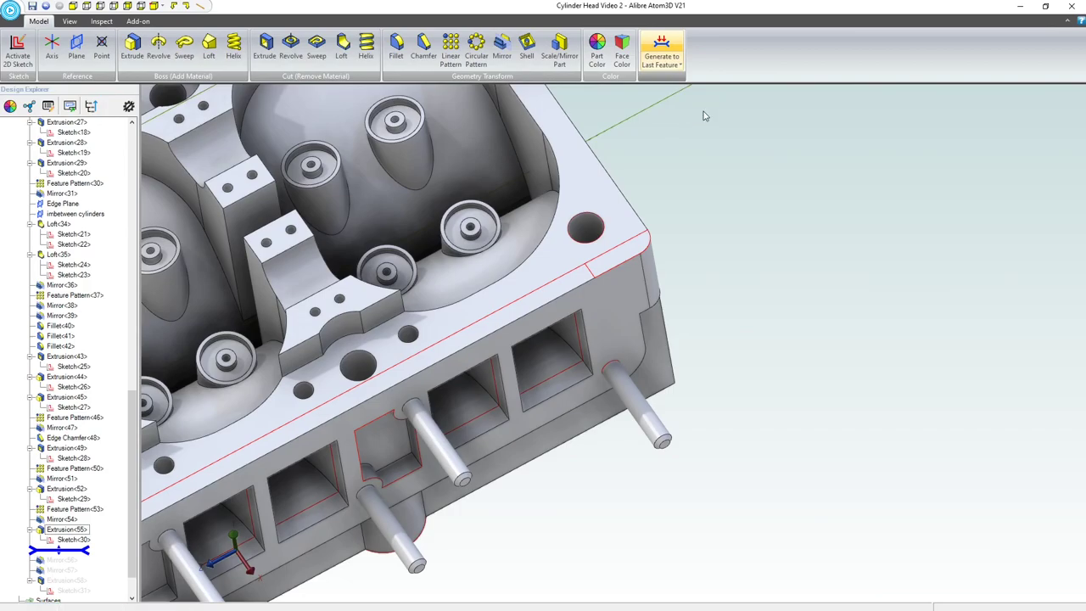
scroll(625, 257, up, 2)
scroll(626, 257, down, 4)
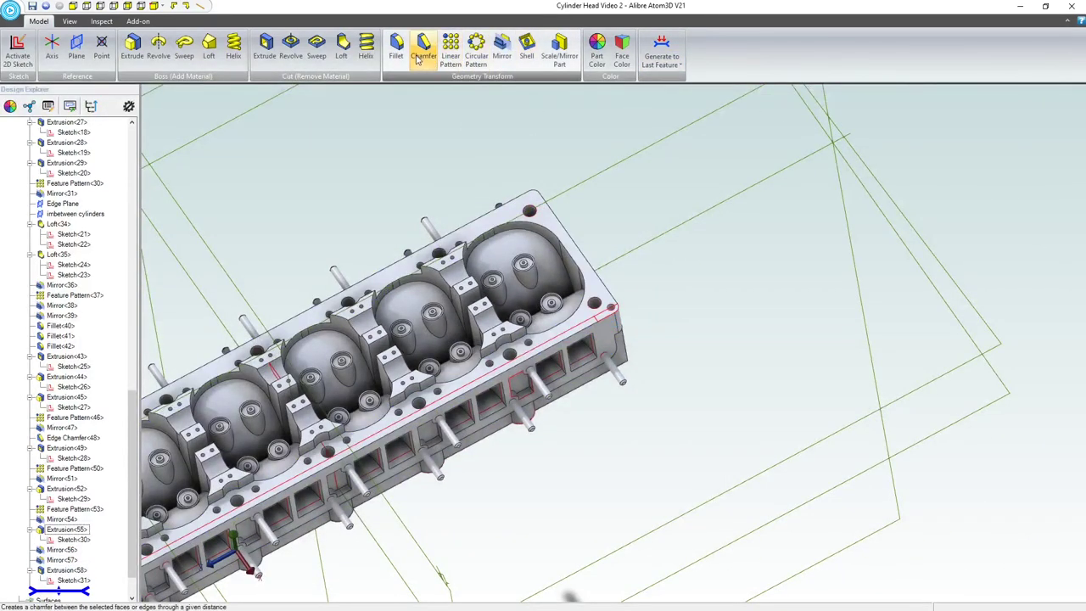
Step: Mirror the small corner hole cut across the YZ-Plane to the opposite side of the head
scroll(472, 95, down, 3)
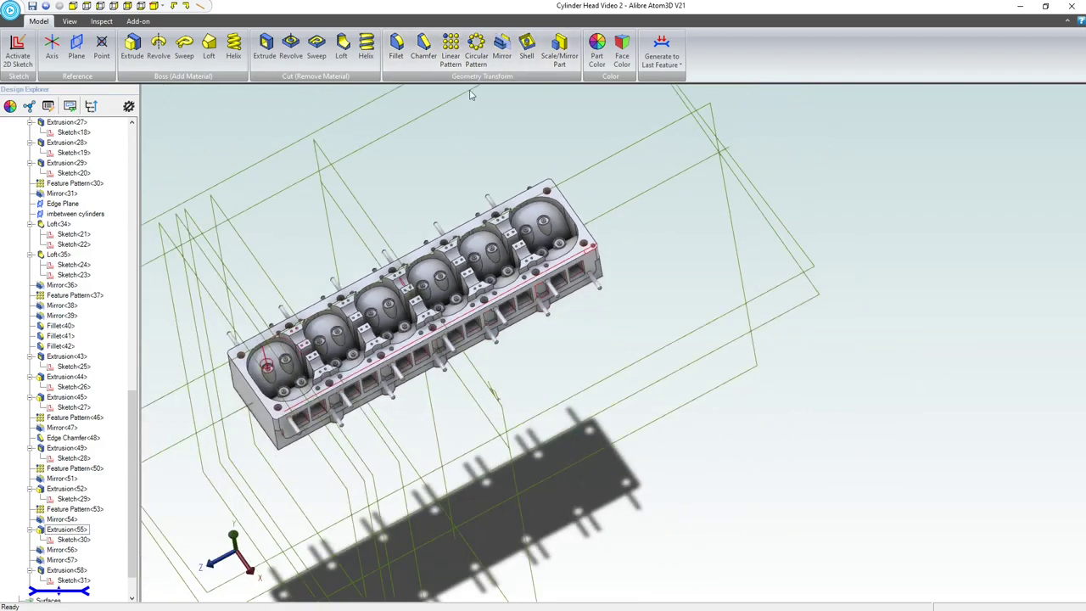
click(502, 48)
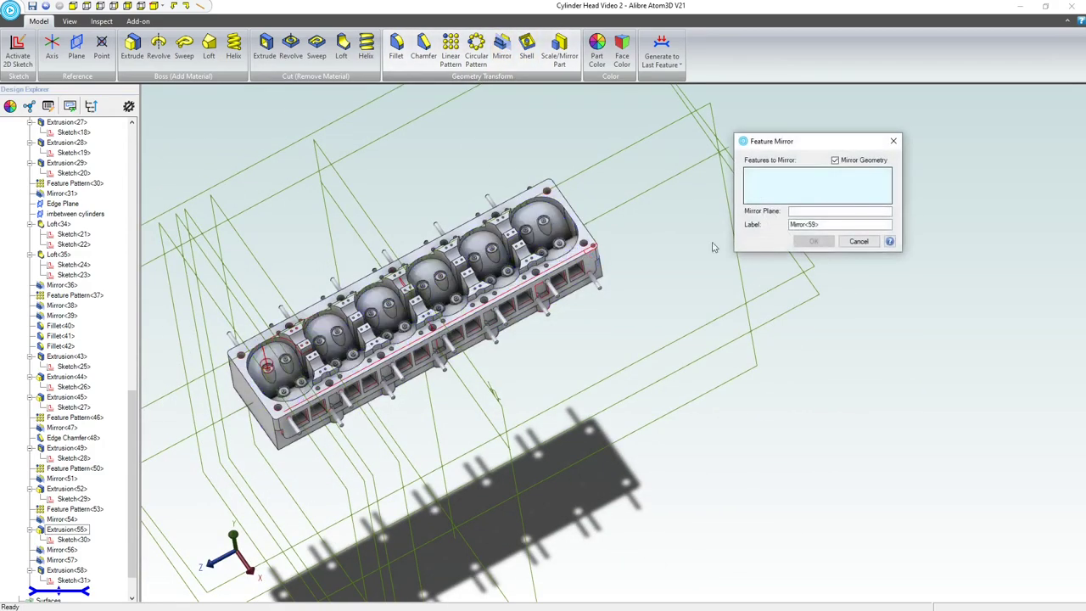
click(67, 570)
middle_drag(584, 283, 552, 252)
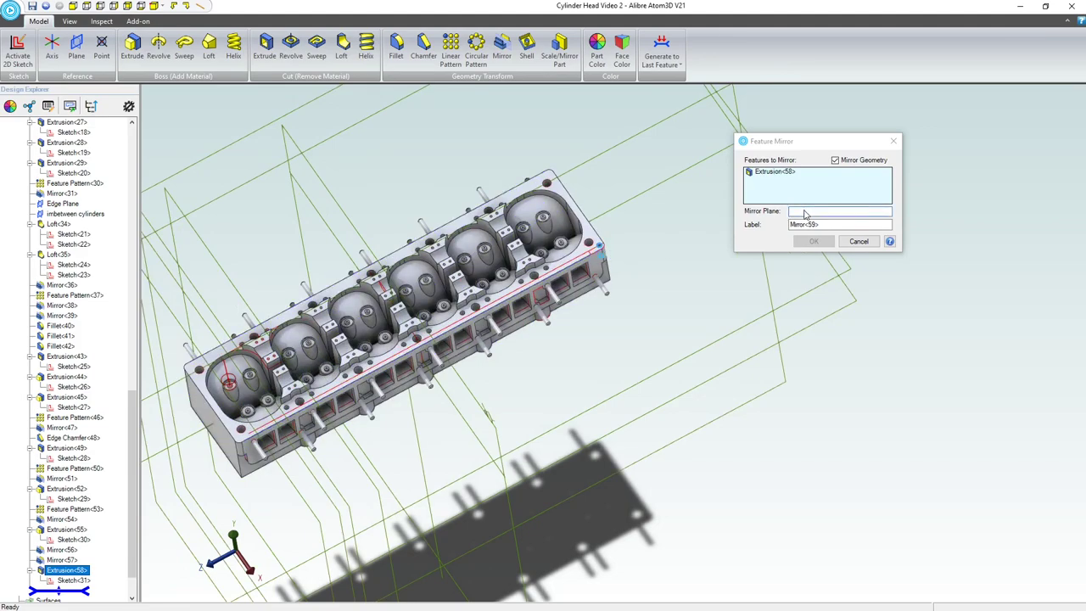
click(631, 144)
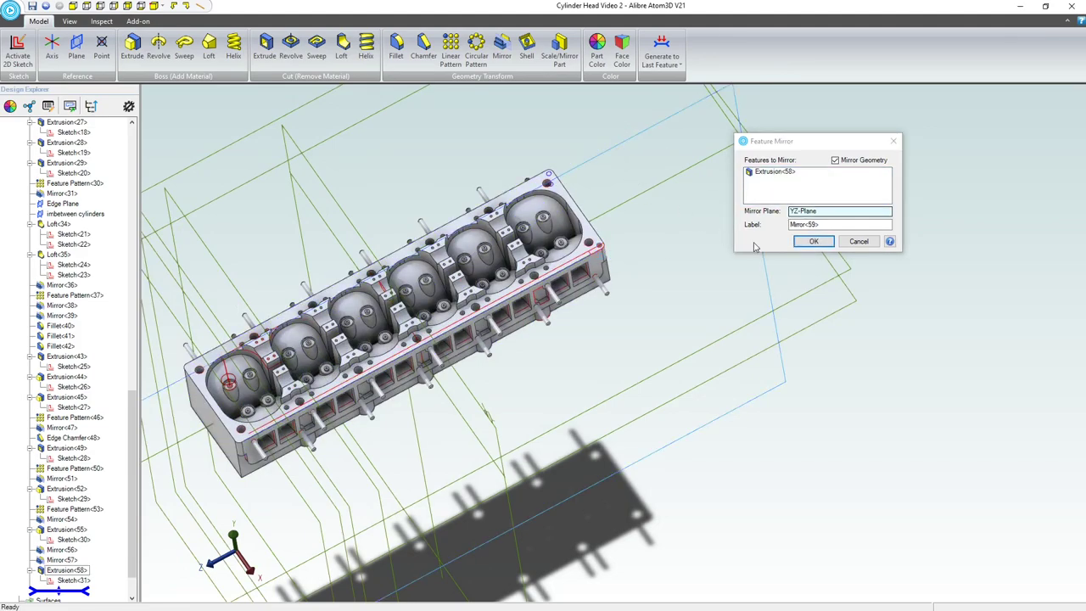
click(811, 242)
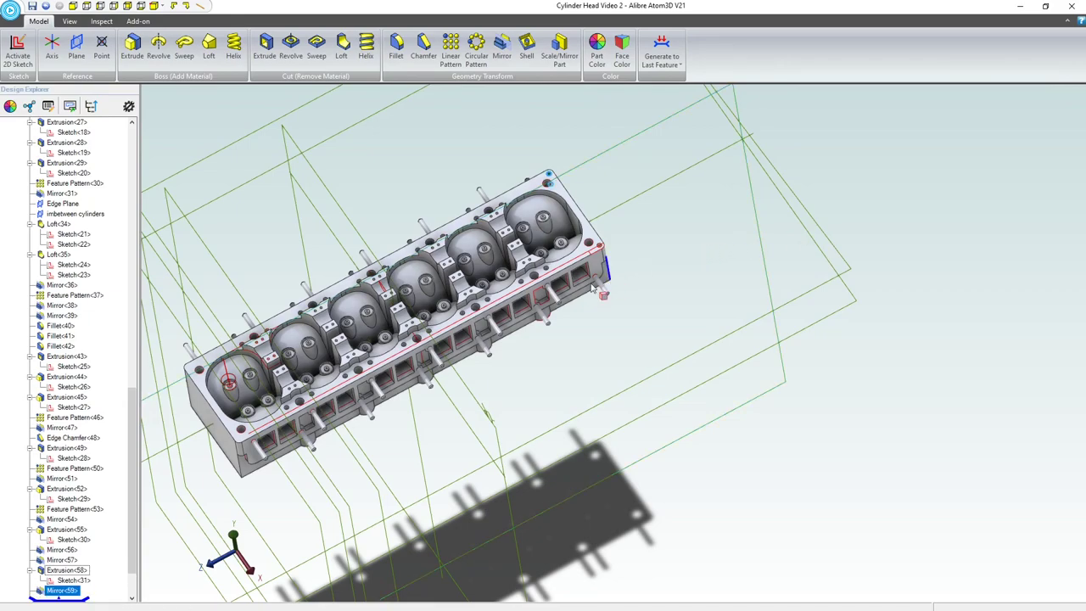
Step: Mirror the corner hole cut and its mirrored copy across the XY-Plane to the head's other end
click(501, 50)
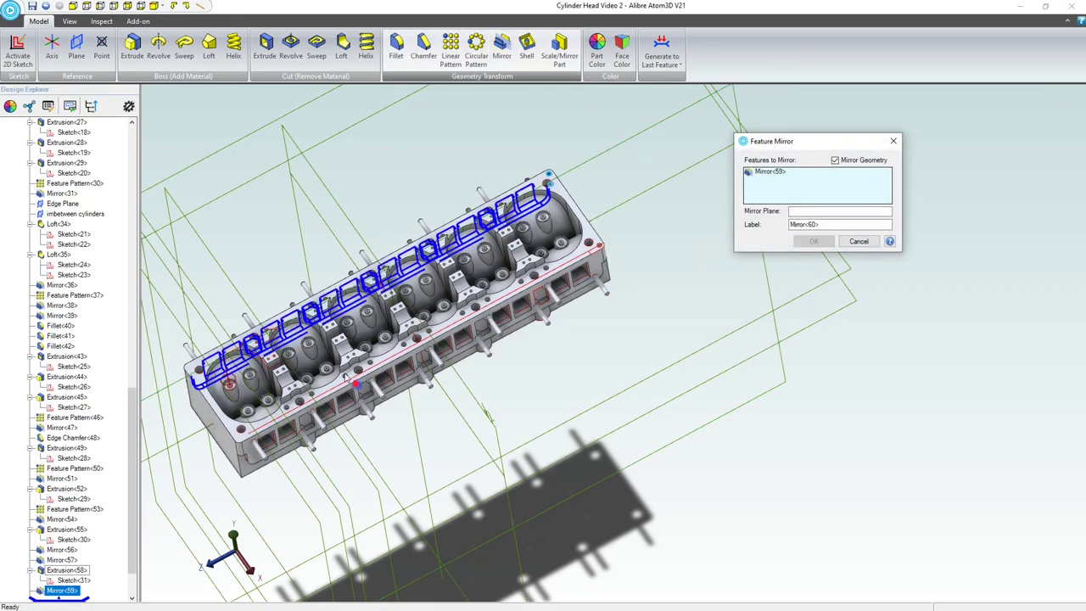
scroll(495, 229, up, 6)
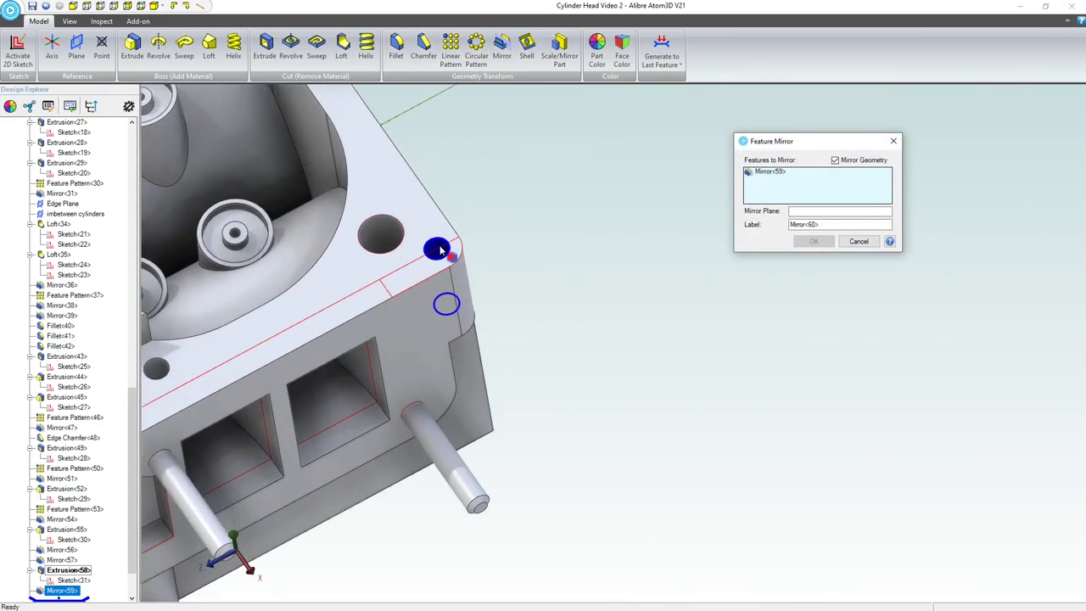
click(438, 249)
scroll(552, 256, down, 6)
click(814, 215)
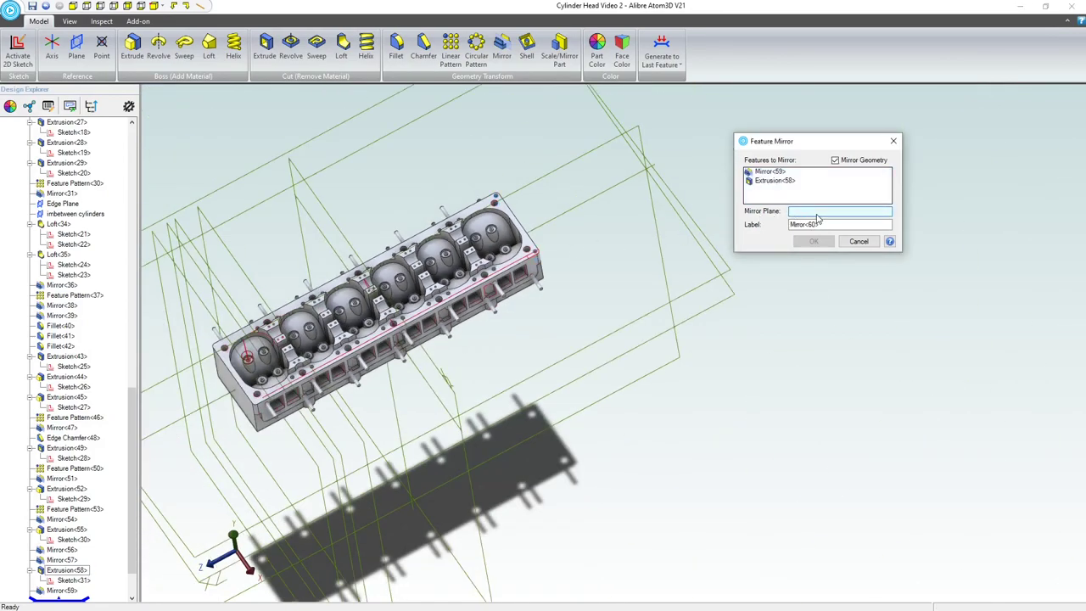
scroll(463, 226, down, 3)
click(372, 219)
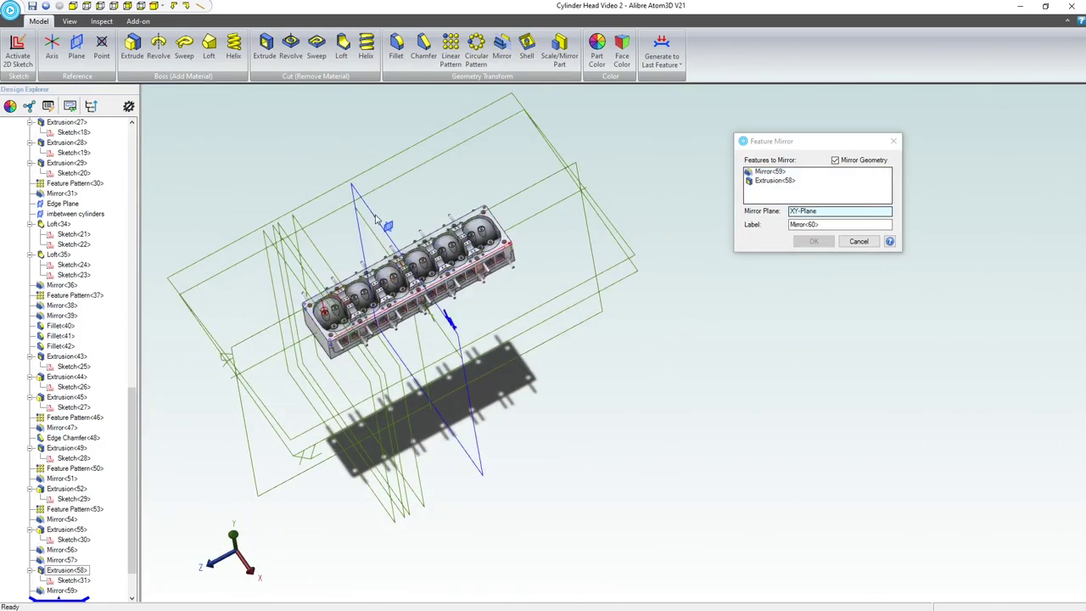
Step: Mirror the Mirror<59> and Extrusion<58> features across the XY-Plane with Mirror Geometry enabled
click(813, 242)
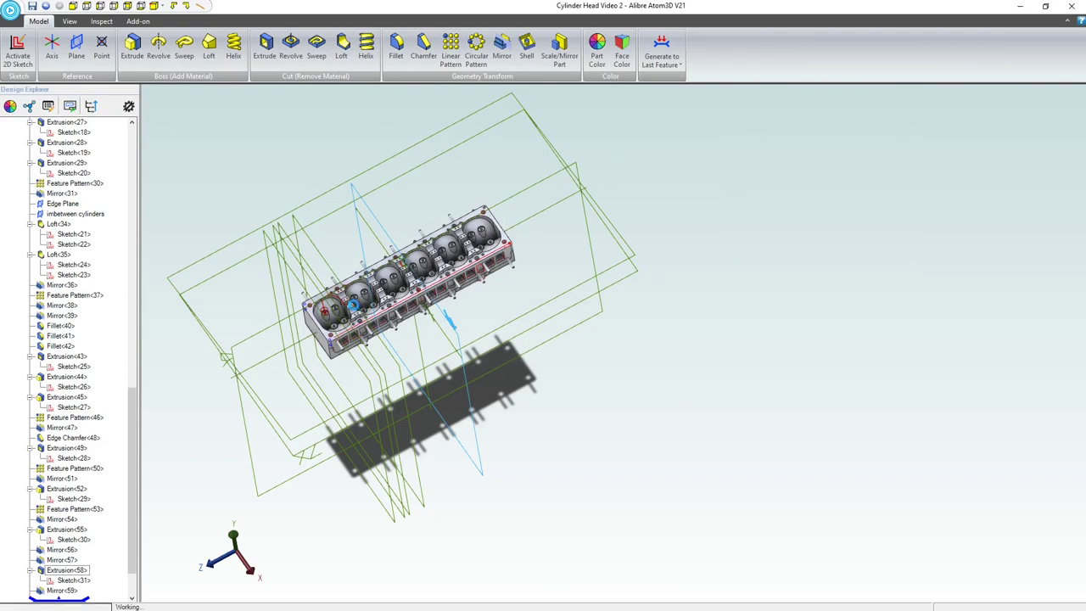
scroll(353, 304, up, 6)
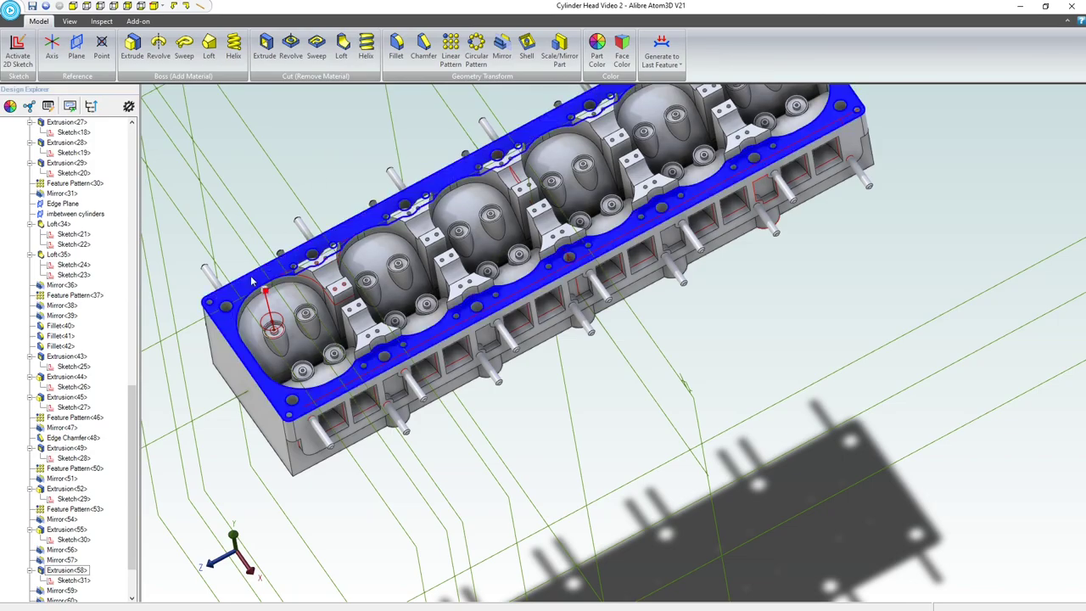
scroll(333, 488, up, 8)
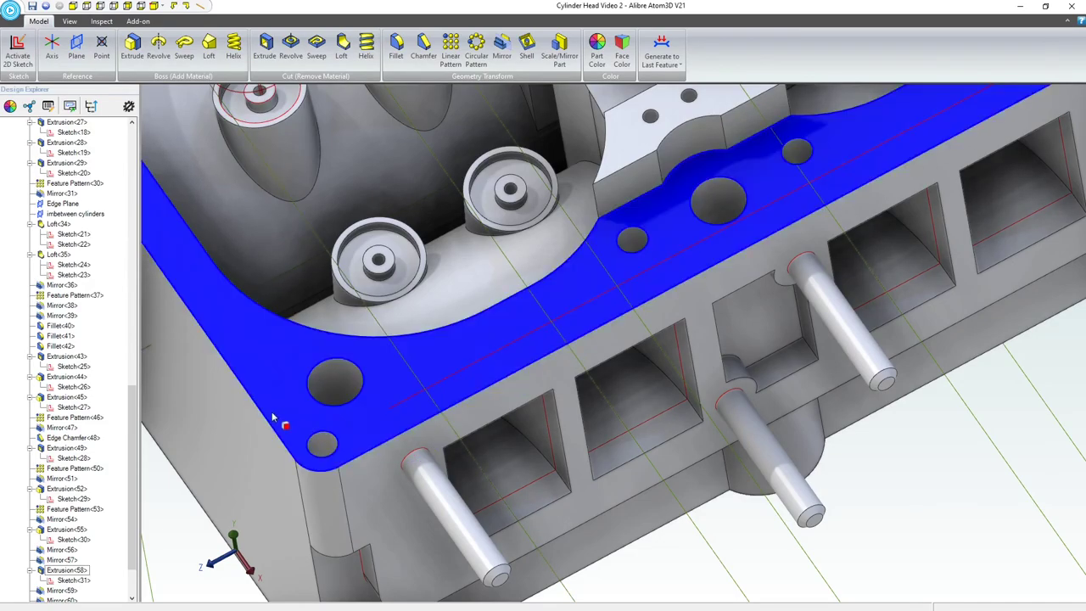
scroll(272, 398, down, 9)
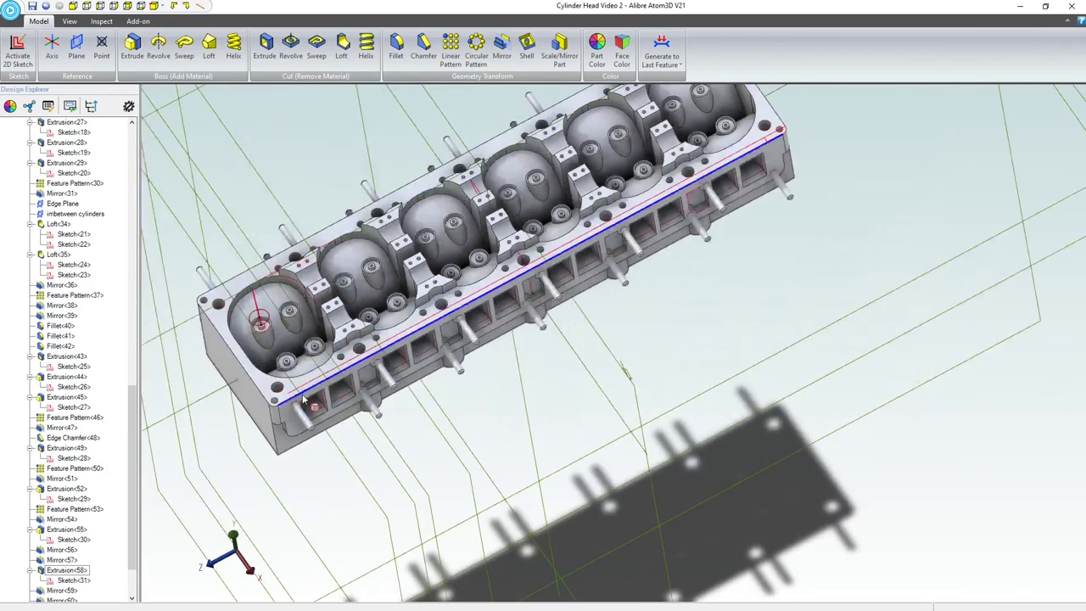
scroll(316, 204, up, 1)
mouse_move(334, 203)
middle_down()
mouse_move(344, 224)
mouse_move(329, 195)
middle_up()
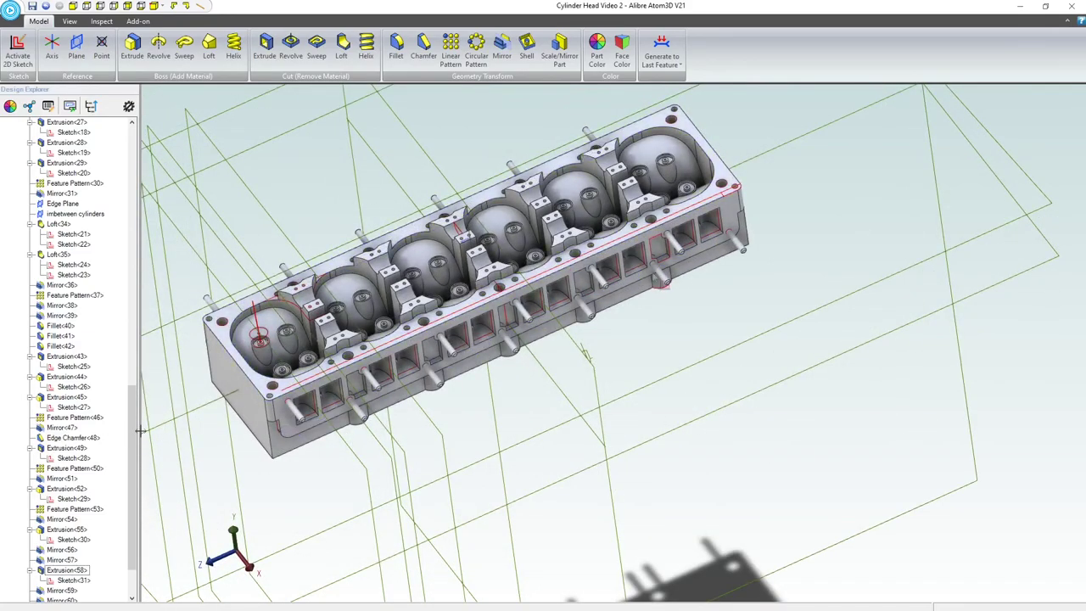
scroll(273, 349, up, 6)
scroll(267, 272, down, 4)
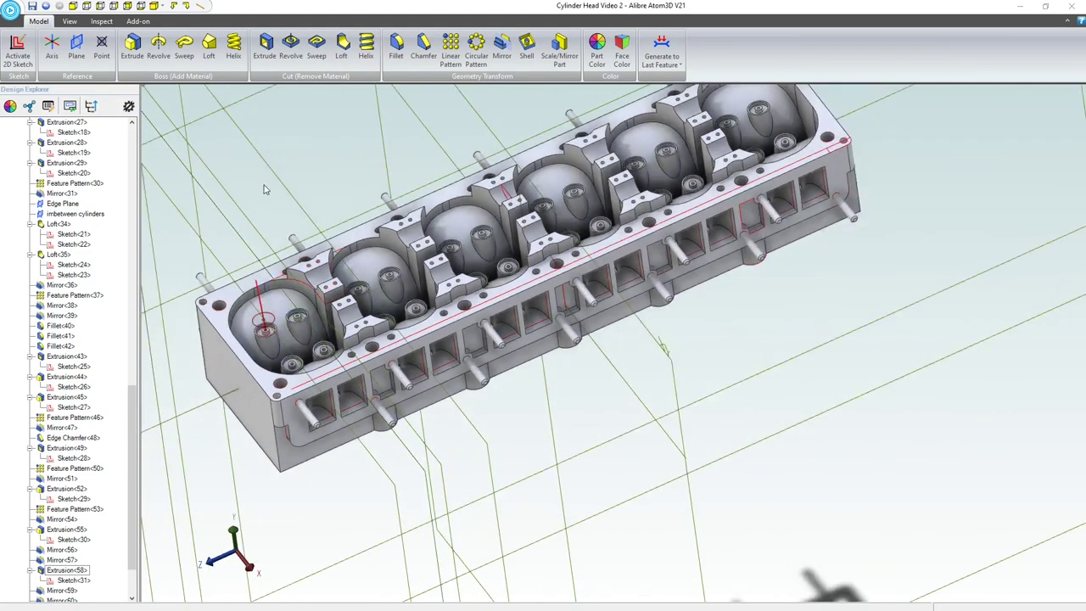
Step: Start a 2D sketch on the "imbetween cylinders" plane
click(271, 172)
middle_drag(278, 219, 279, 233)
scroll(303, 252, down, 4)
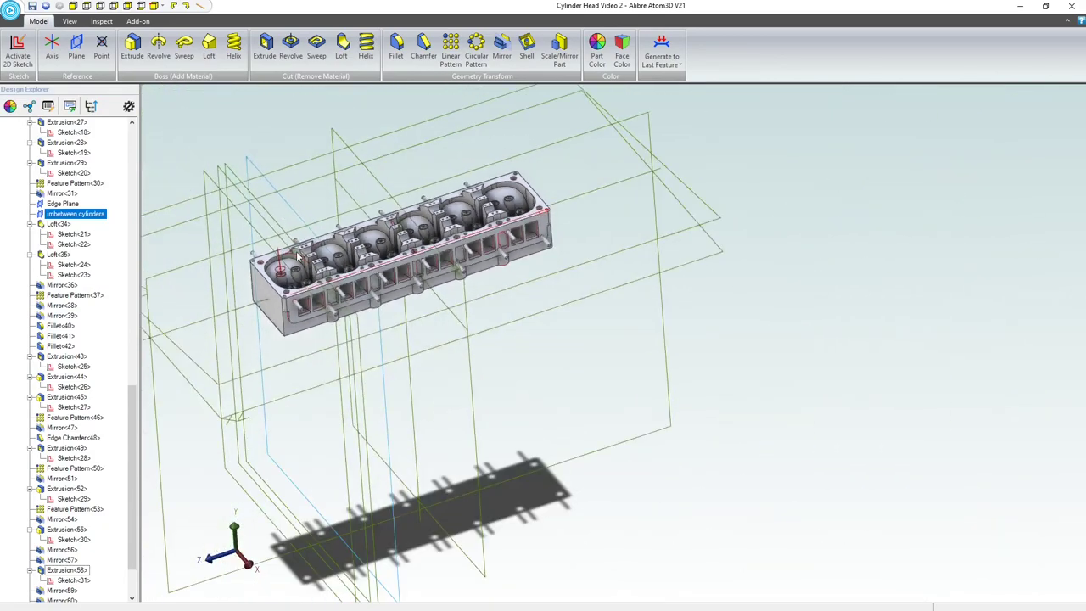
scroll(302, 253, up, 7)
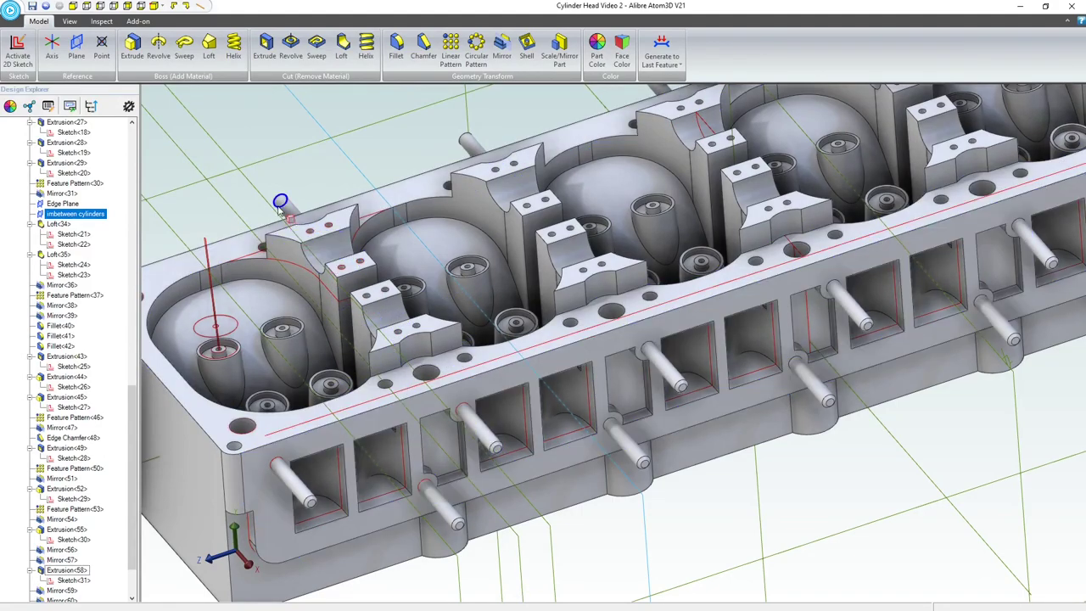
click(17, 50)
scroll(609, 132, up, 5)
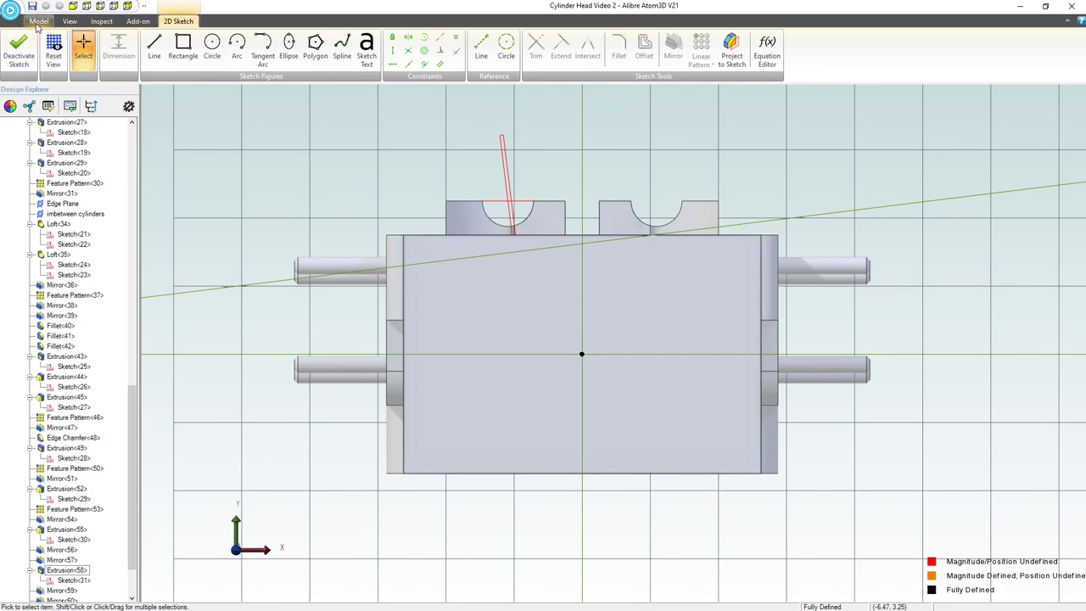
Step: Change the edge and face display to Wireframe so the head's internal geometry can be seen
click(69, 21)
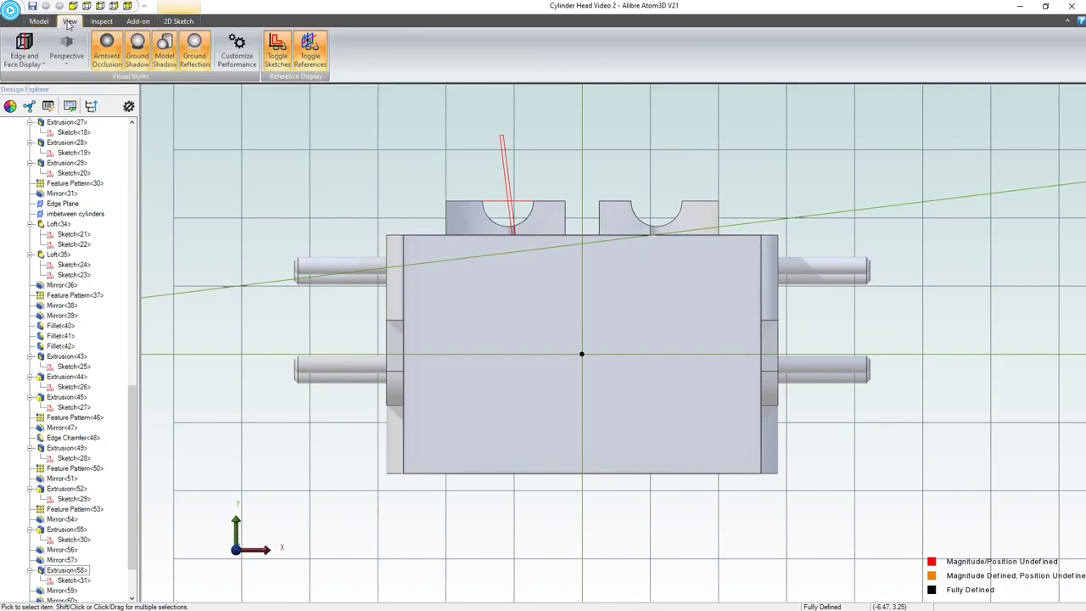
click(24, 50)
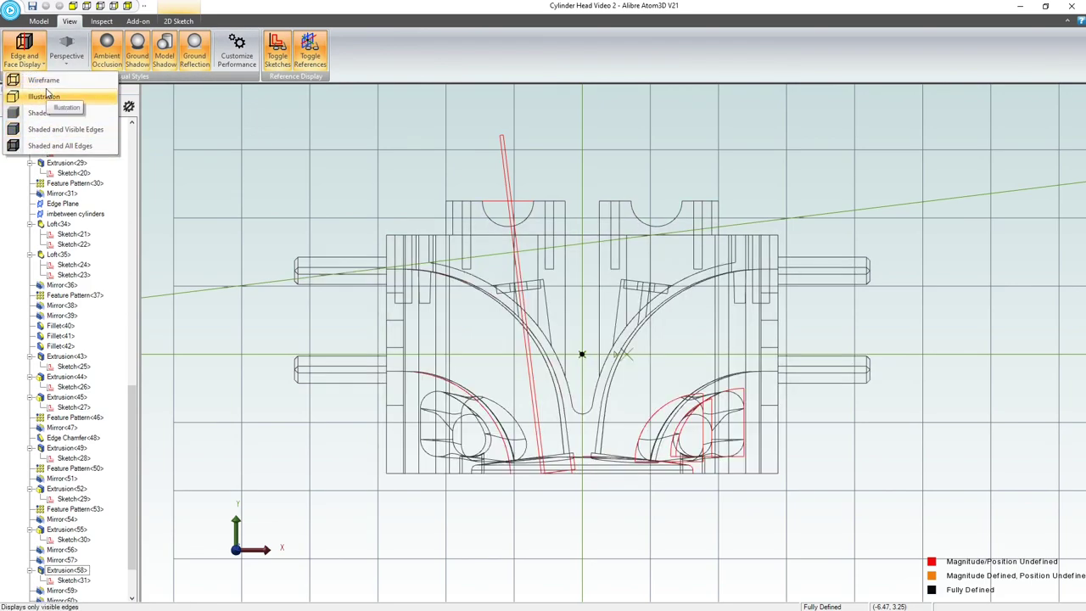
click(47, 95)
Step: Sketch a vertical line running down from the bottom of the left semicircular journal cutout into the head
scroll(522, 391, up, 2)
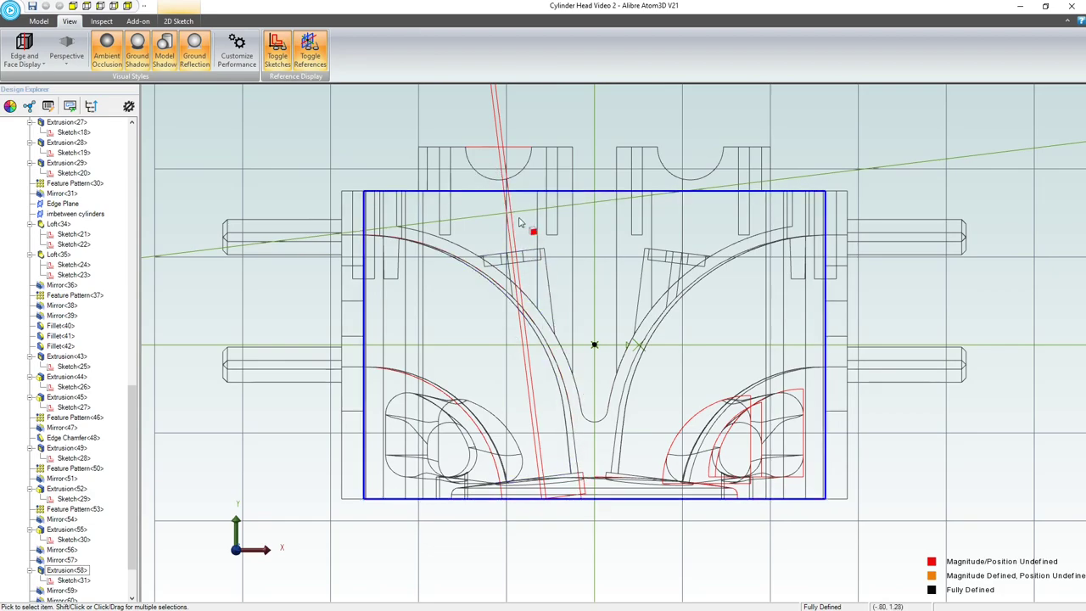
scroll(516, 458, up, 2)
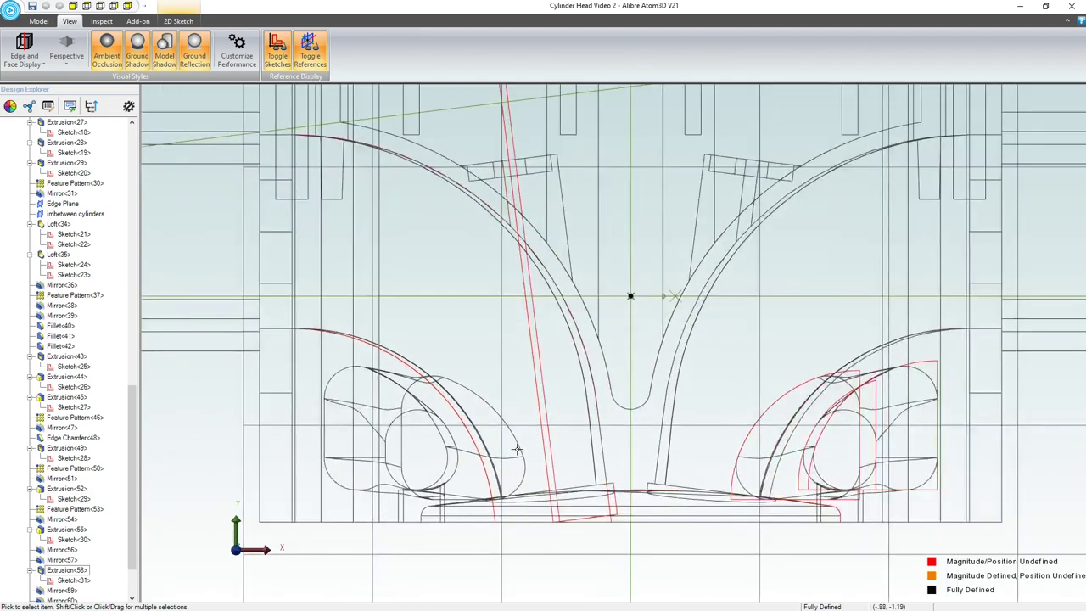
scroll(422, 331, down, 2)
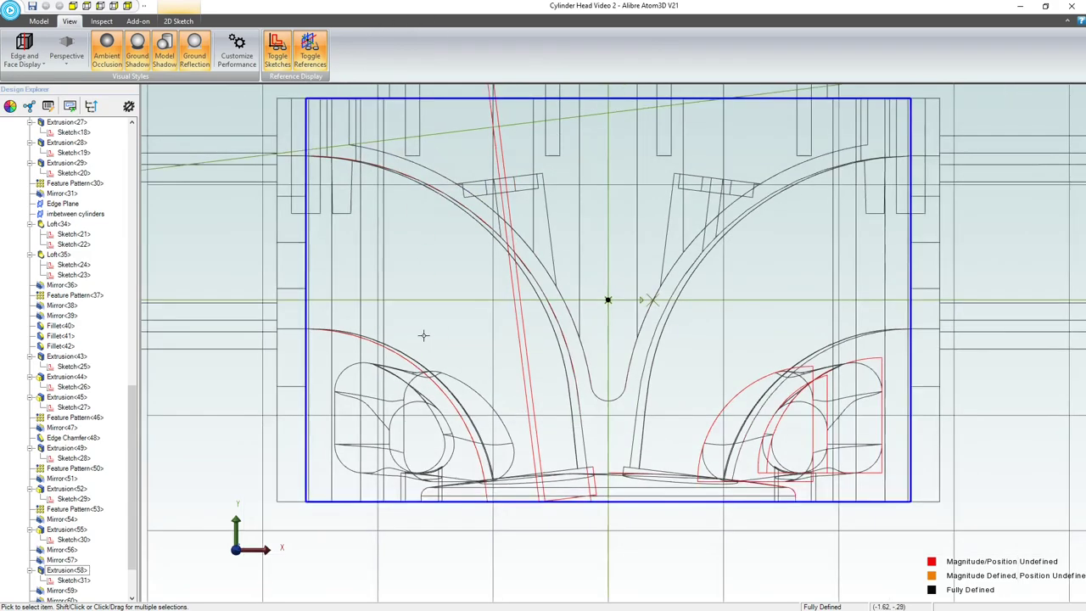
scroll(438, 123, up, 2)
scroll(450, 115, down, 1)
scroll(464, 103, up, 1)
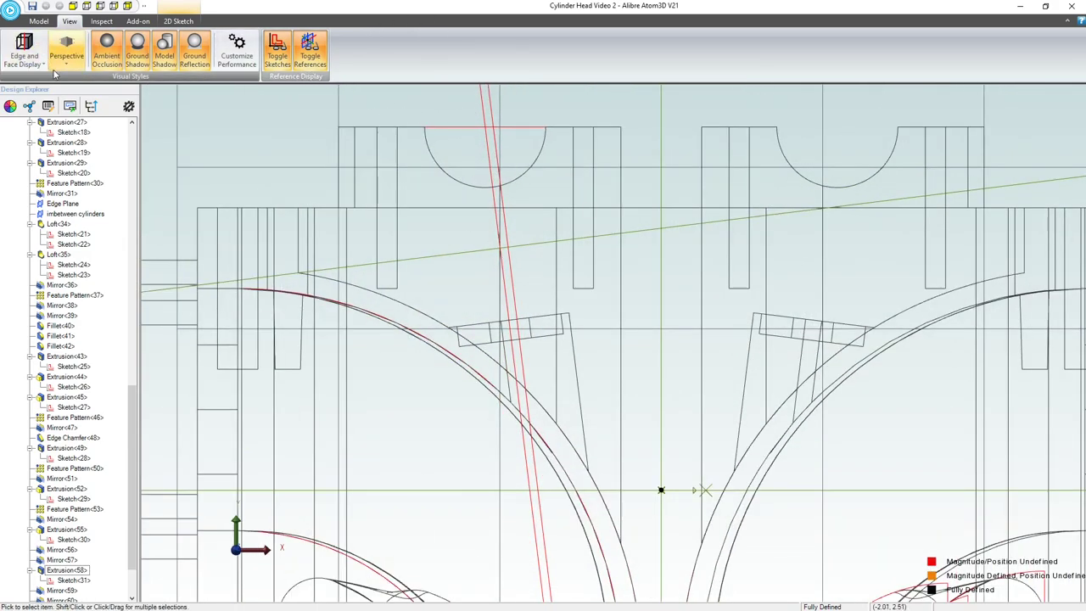
click(39, 22)
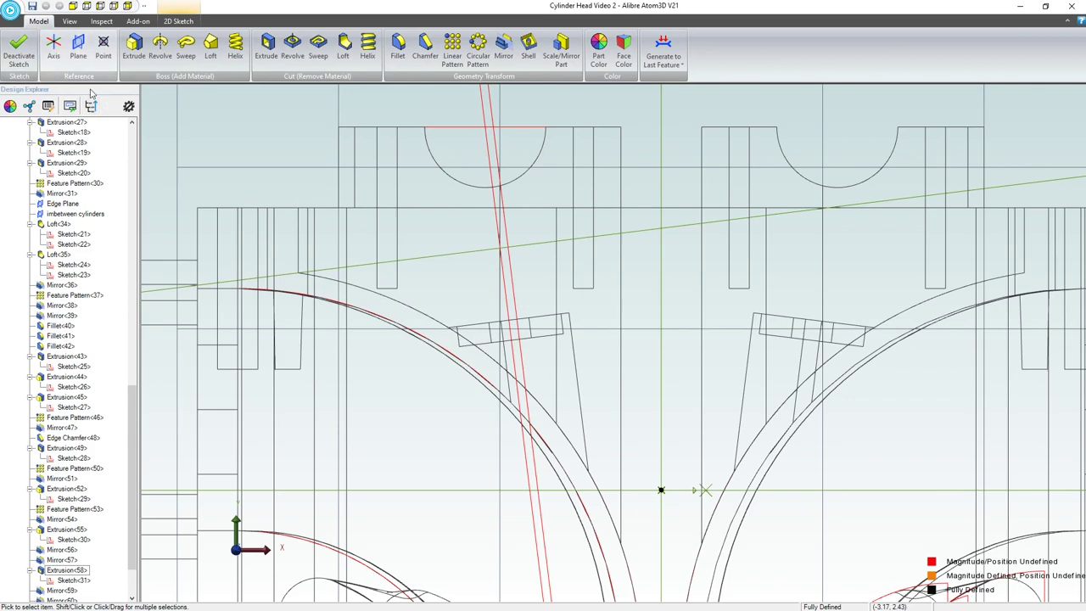
click(178, 21)
click(158, 50)
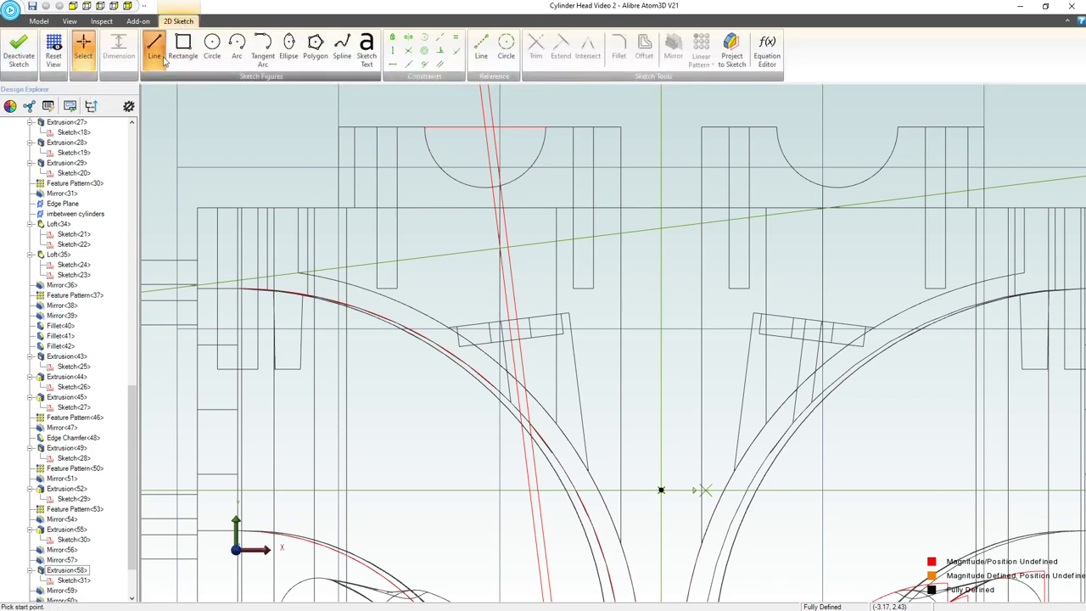
click(475, 183)
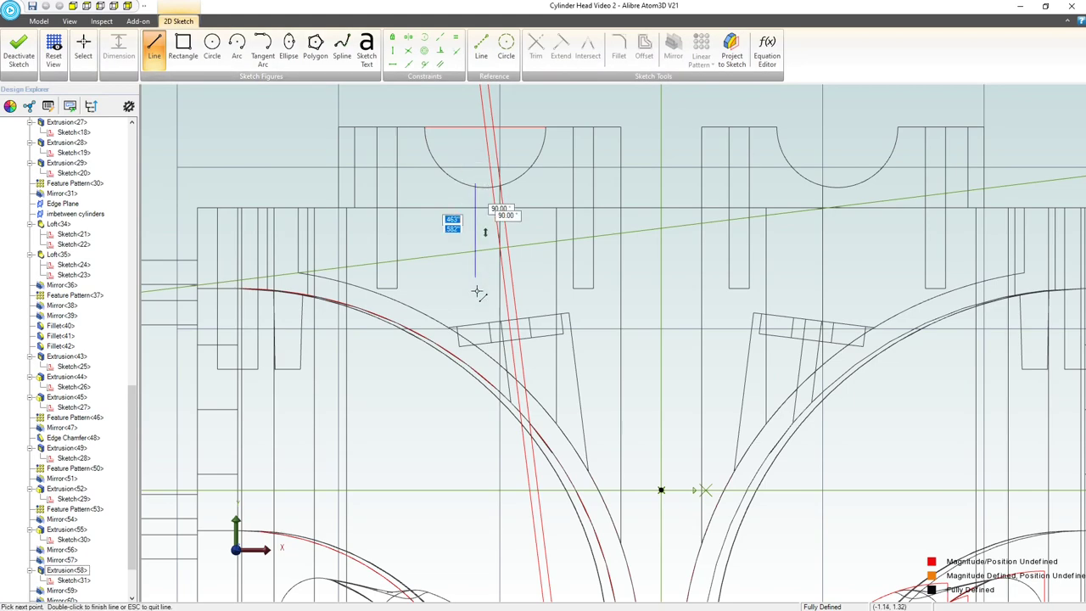
click(475, 293)
Step: Project the arc edge of the left journal cutout into the sketch as a reference figure
click(733, 56)
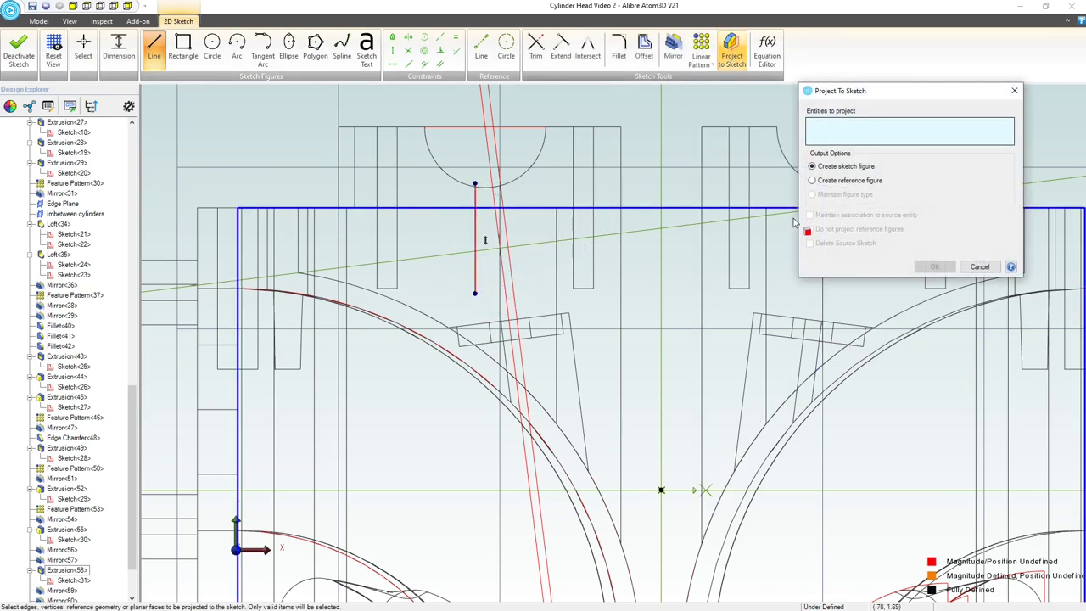
click(813, 180)
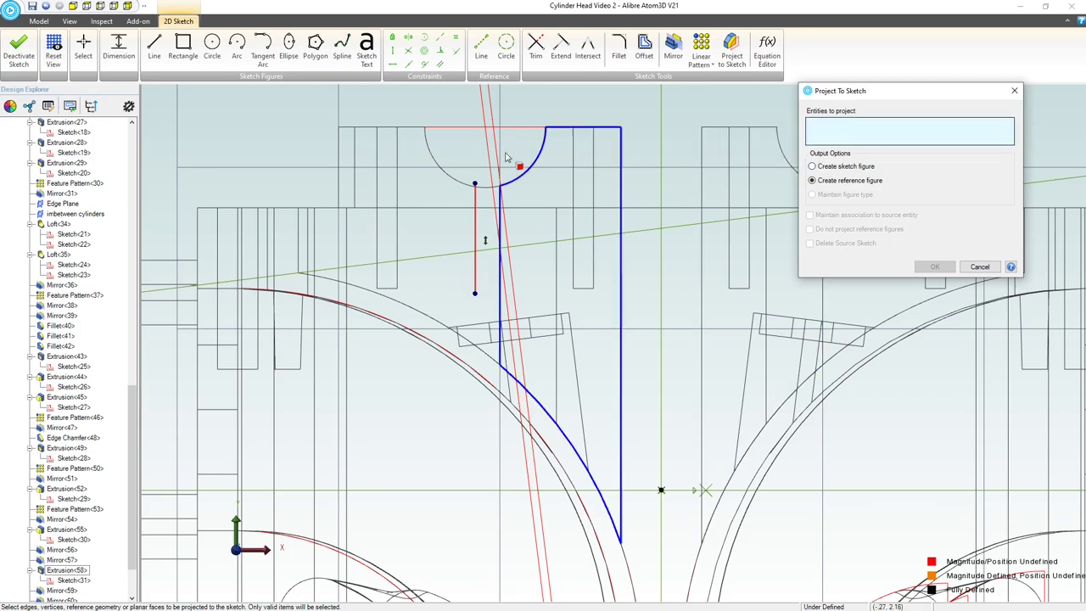
click(465, 188)
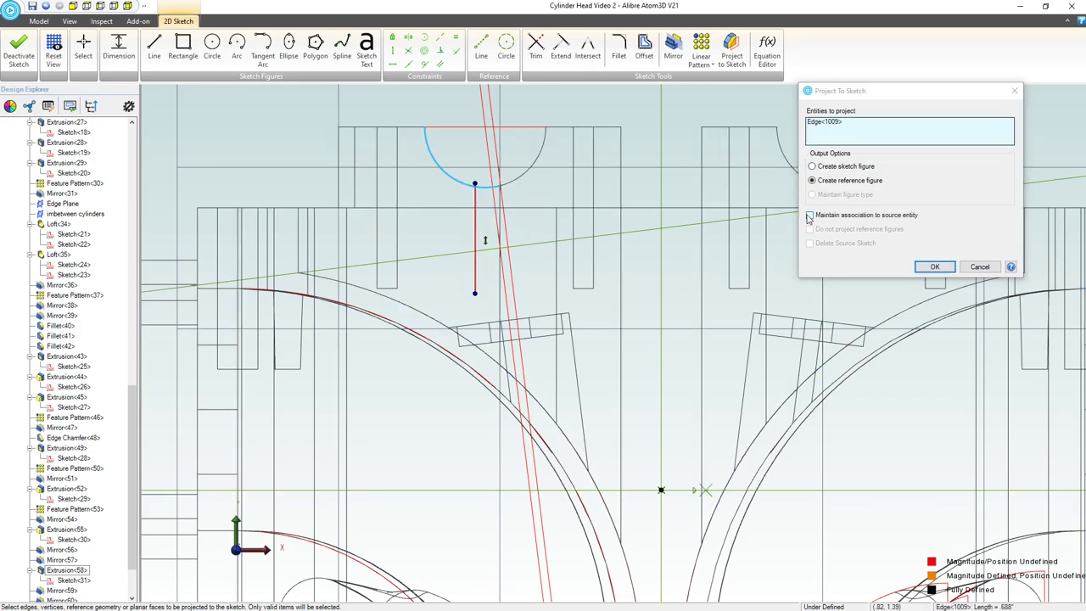
click(934, 266)
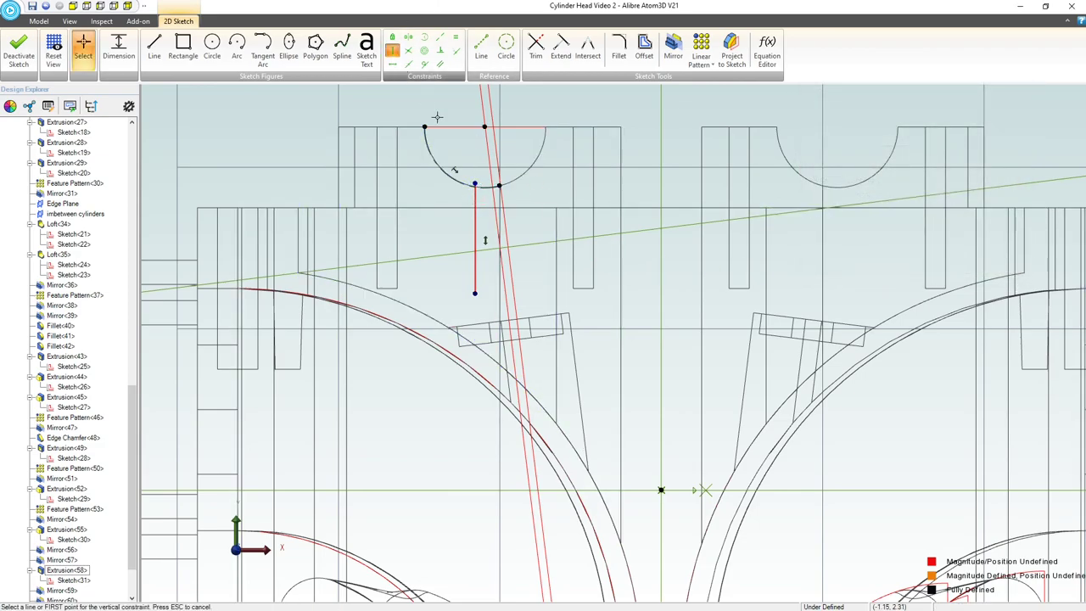
Step: Apply a vertical constraint between the line's upper endpoint and the center of the projected journal arc
click(392, 50)
click(480, 170)
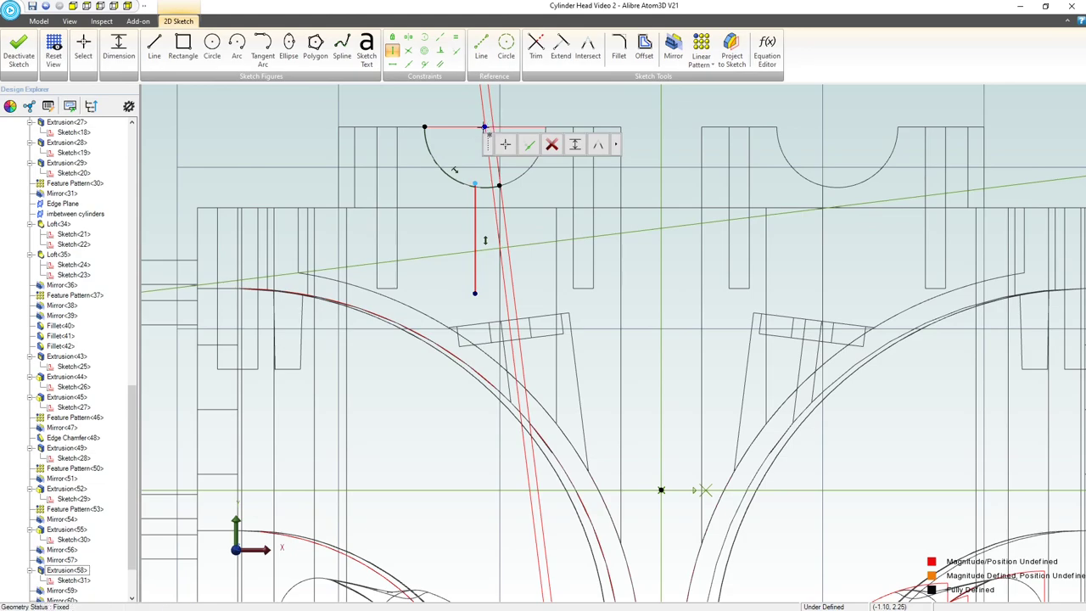
click(484, 127)
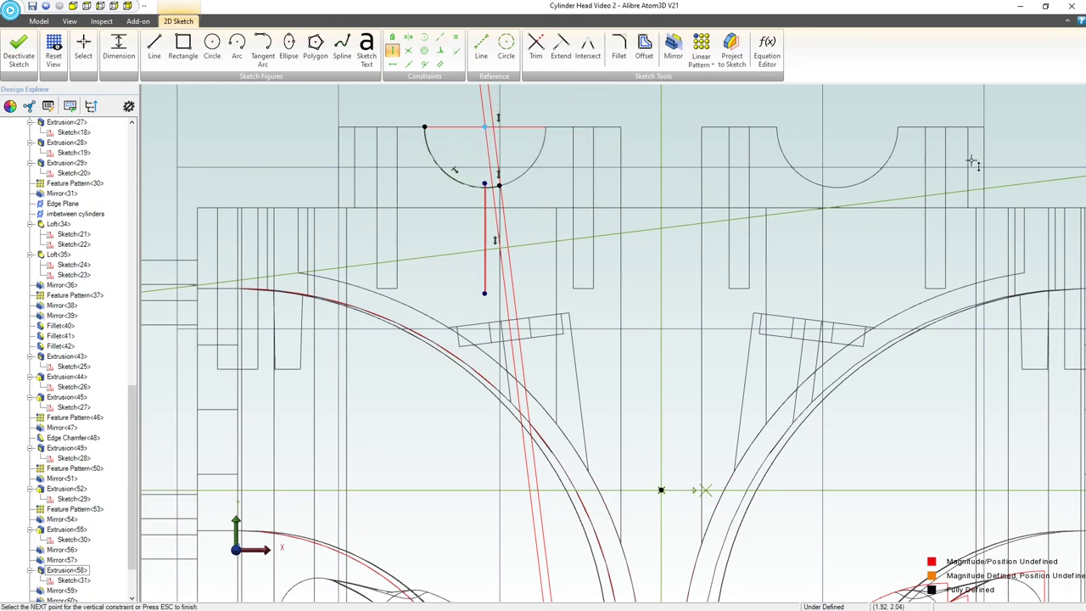
Step: Sketch an arc from the line's lower endpoint, bulging left and ending beside the slanted red sketch lines, with its center to the right
scroll(516, 216, down, 4)
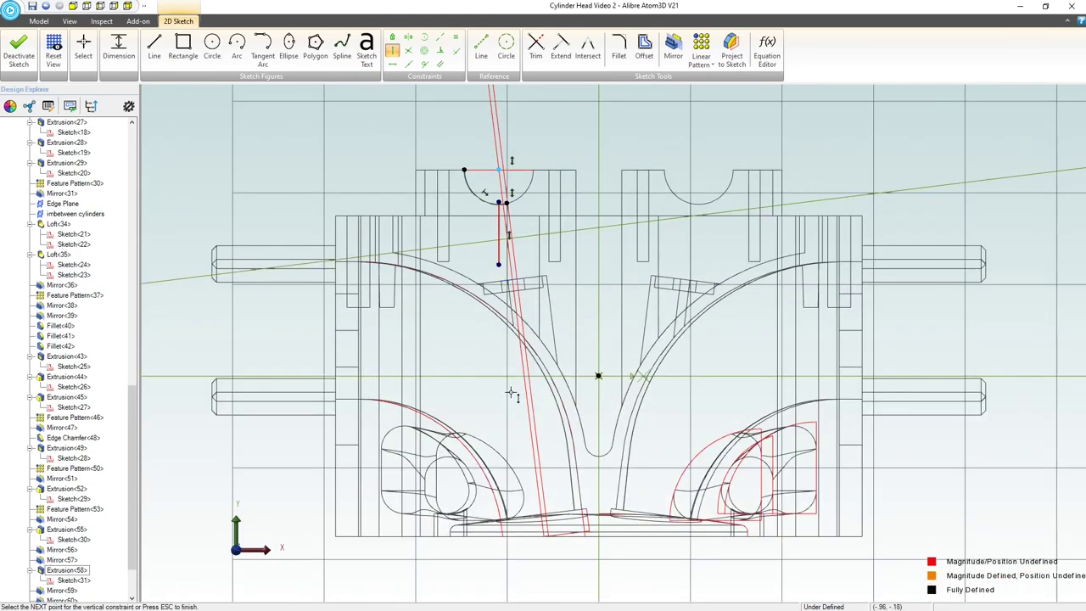
scroll(495, 363, up, 3)
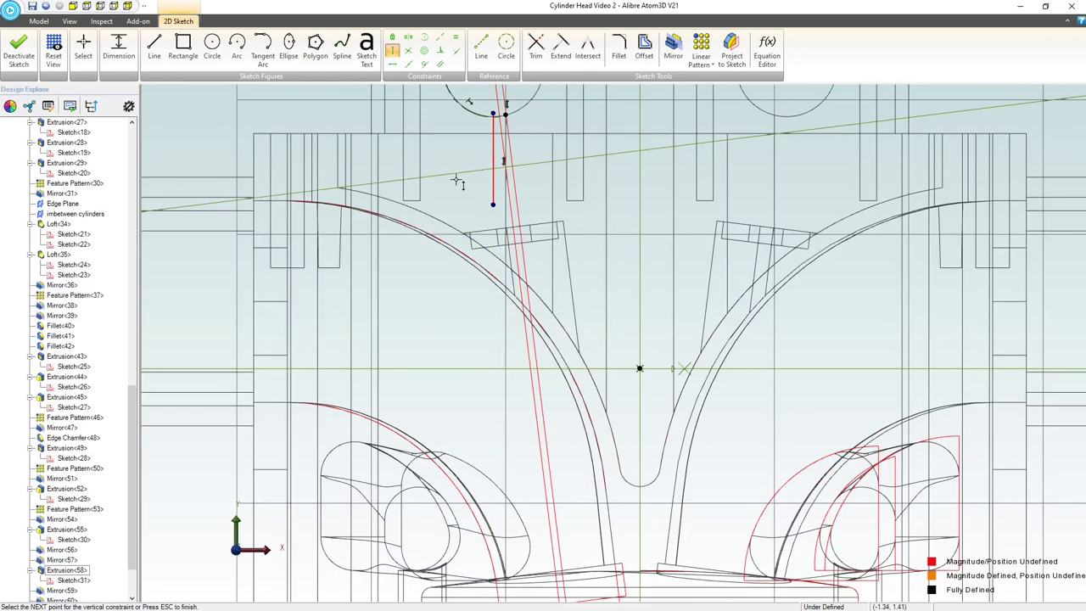
click(237, 47)
click(582, 298)
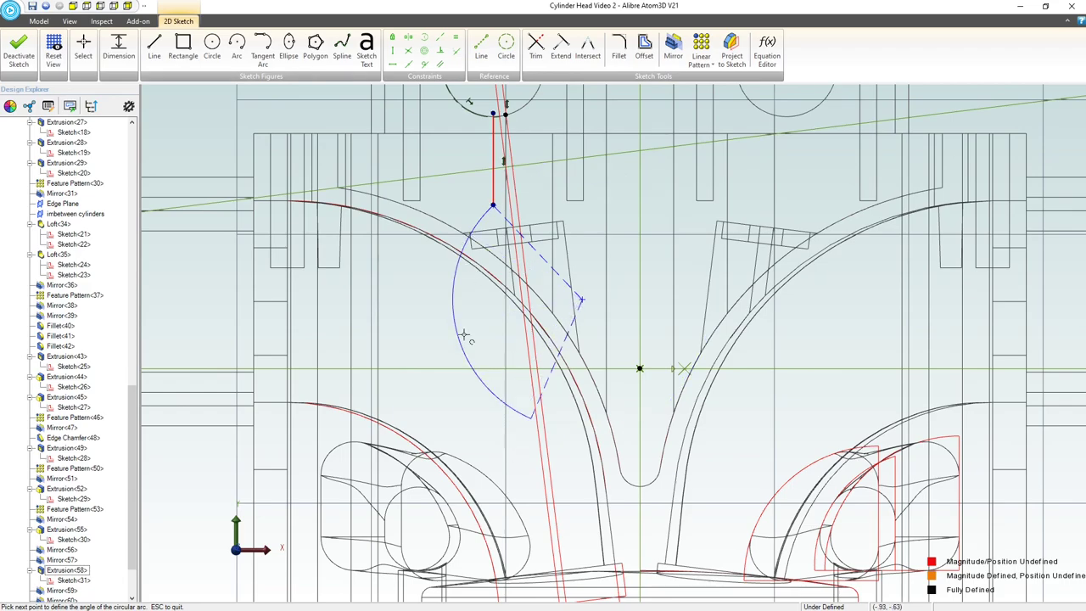
click(530, 418)
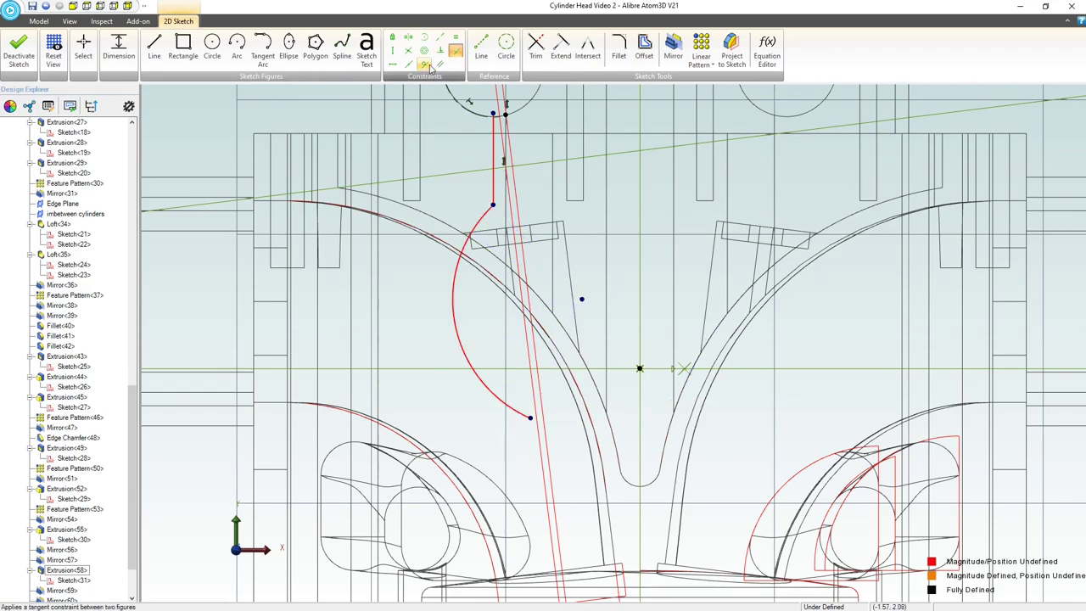
Step: Apply a tangent constraint between the arc and the vertical line above it
click(484, 214)
click(493, 212)
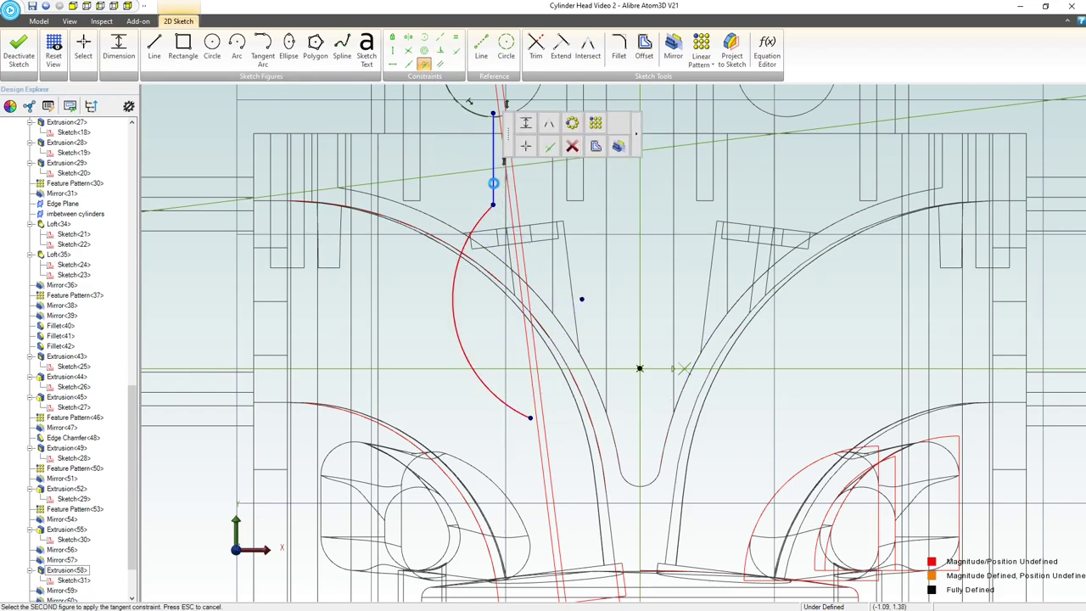
scroll(485, 279, down, 2)
scroll(580, 505, up, 2)
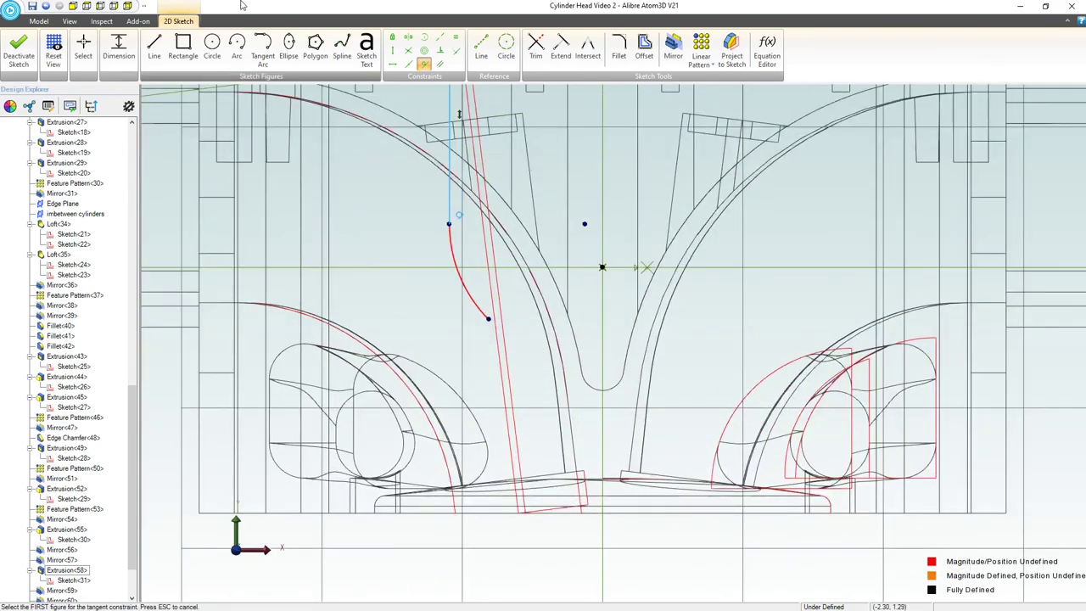
Step: Sketch a second arc continuing down from the first arc's lower endpoint, curving the opposite way with its center to the left
click(237, 46)
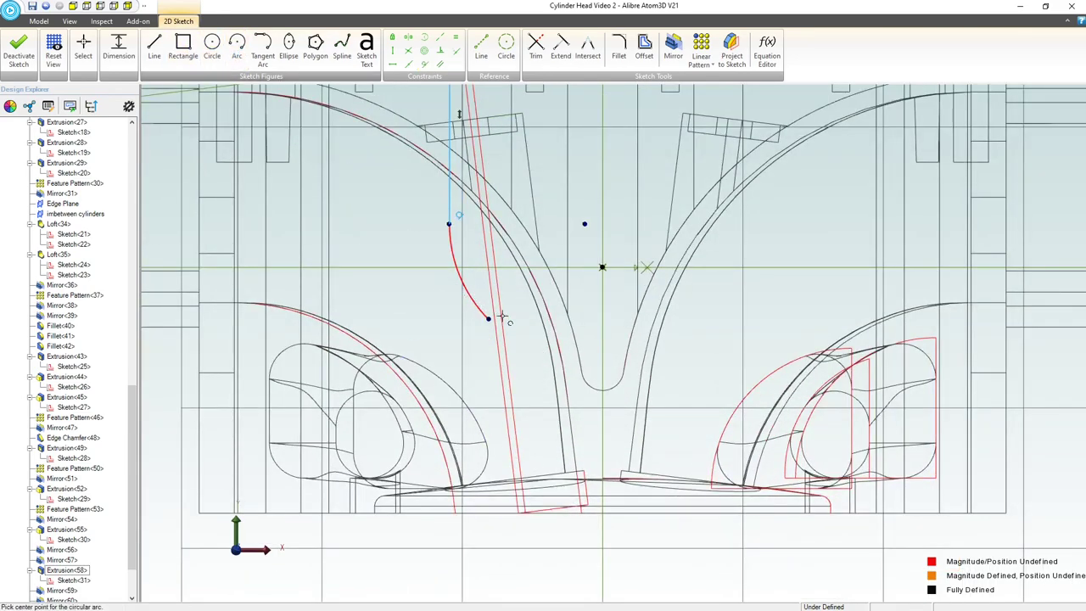
click(421, 352)
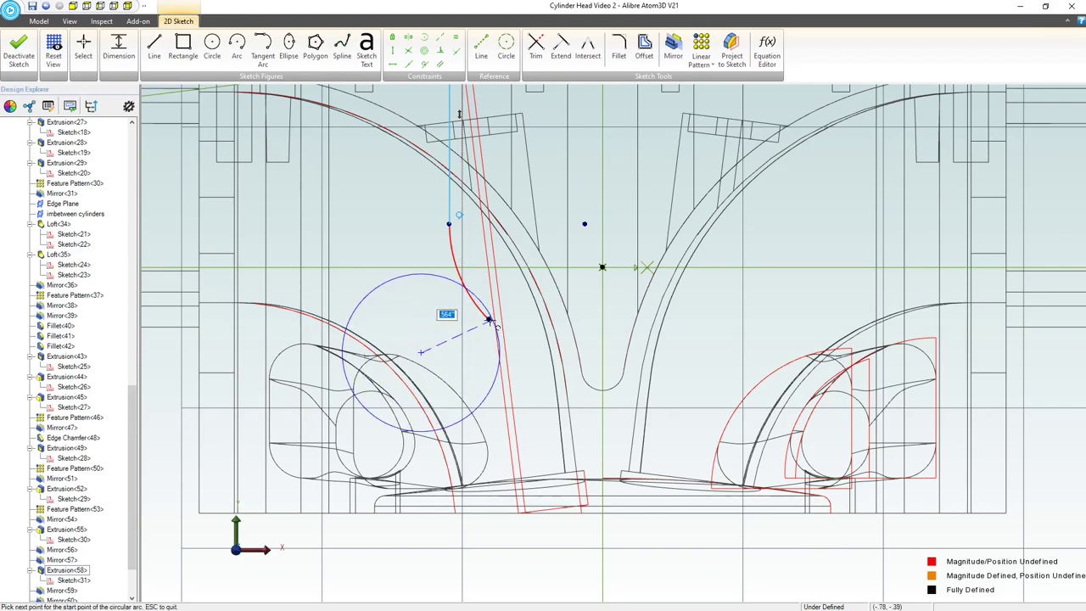
click(488, 319)
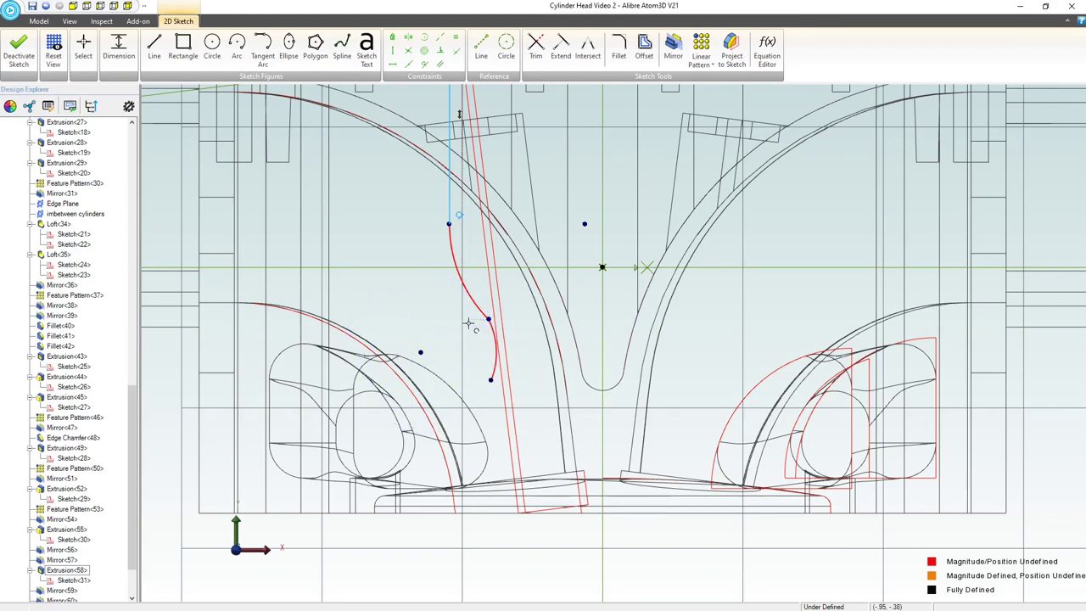
key(Escape)
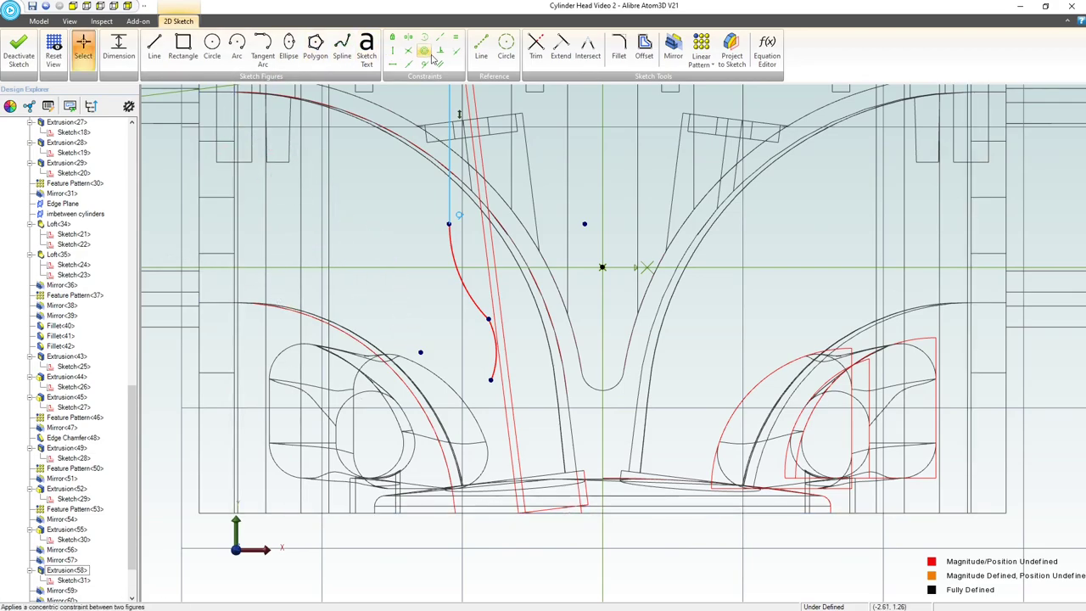
Step: Constrain the upper and lower arcs of the path to be tangent to each other and equal in size
click(467, 290)
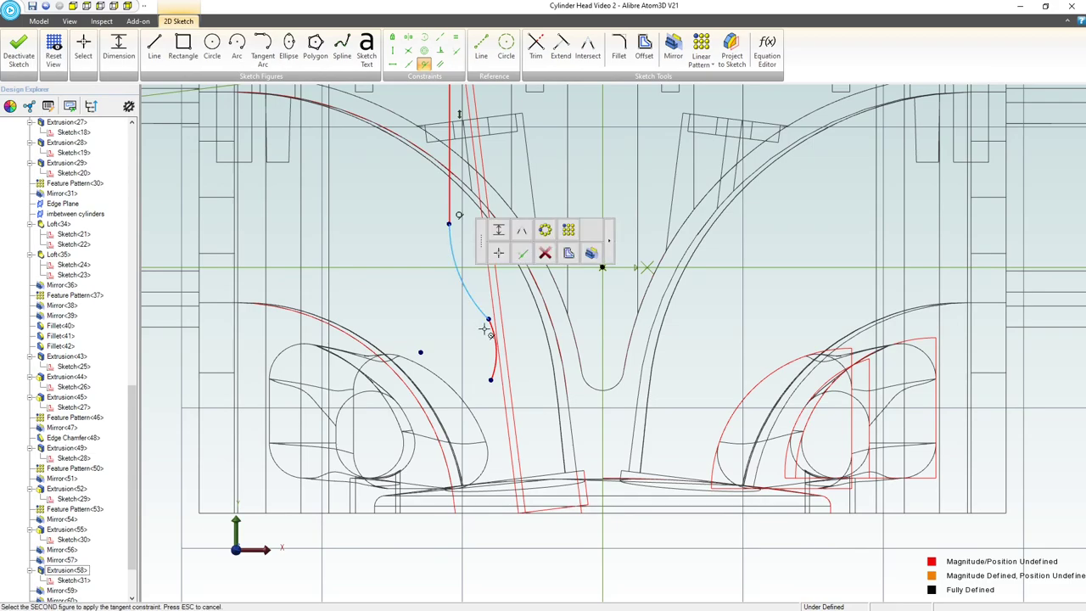
click(492, 338)
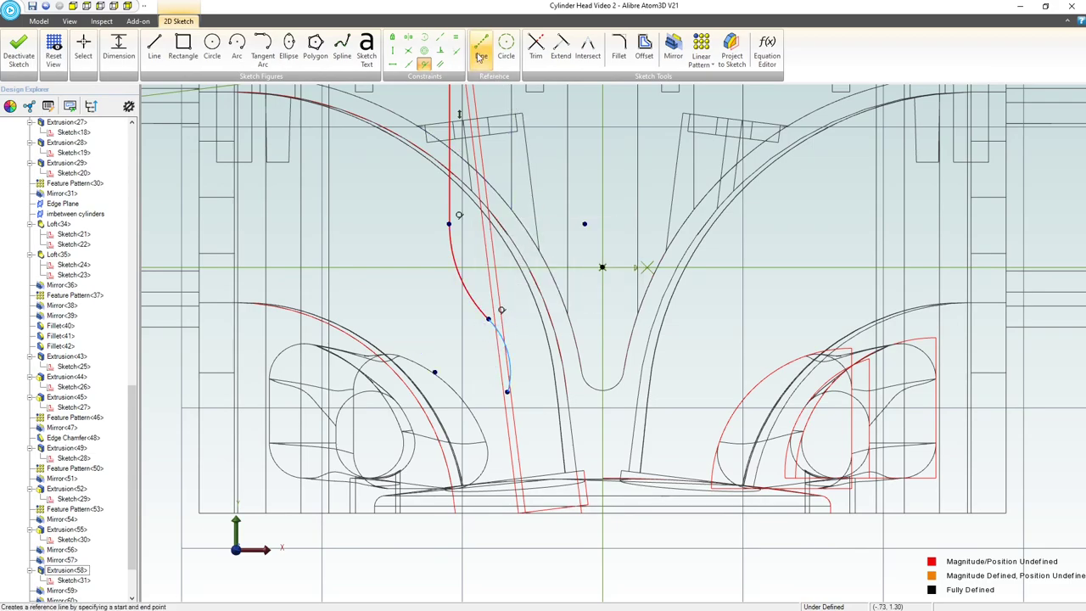
click(454, 42)
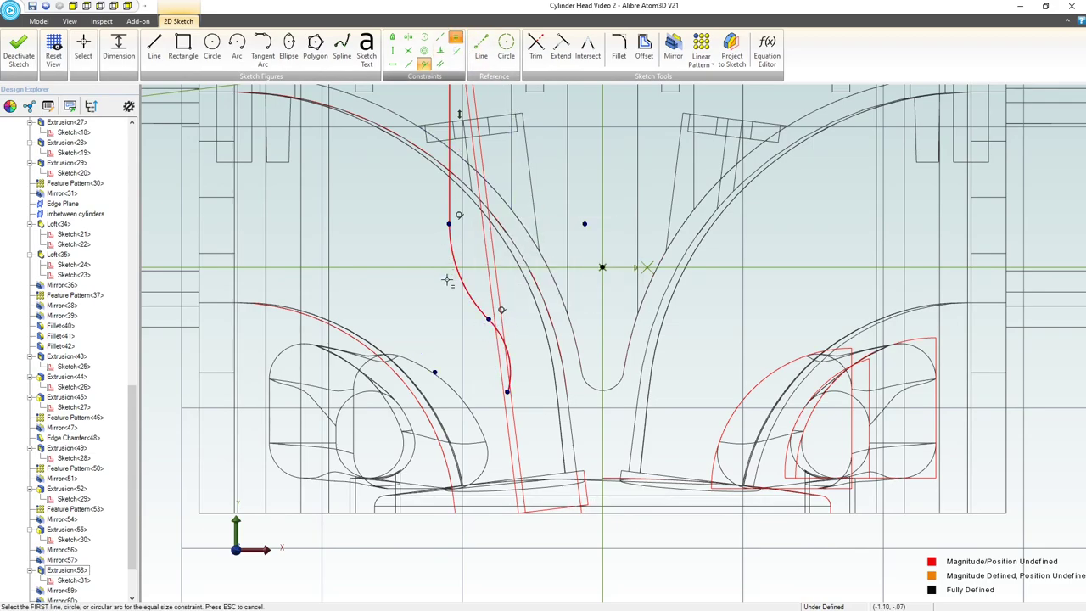
click(508, 348)
click(482, 319)
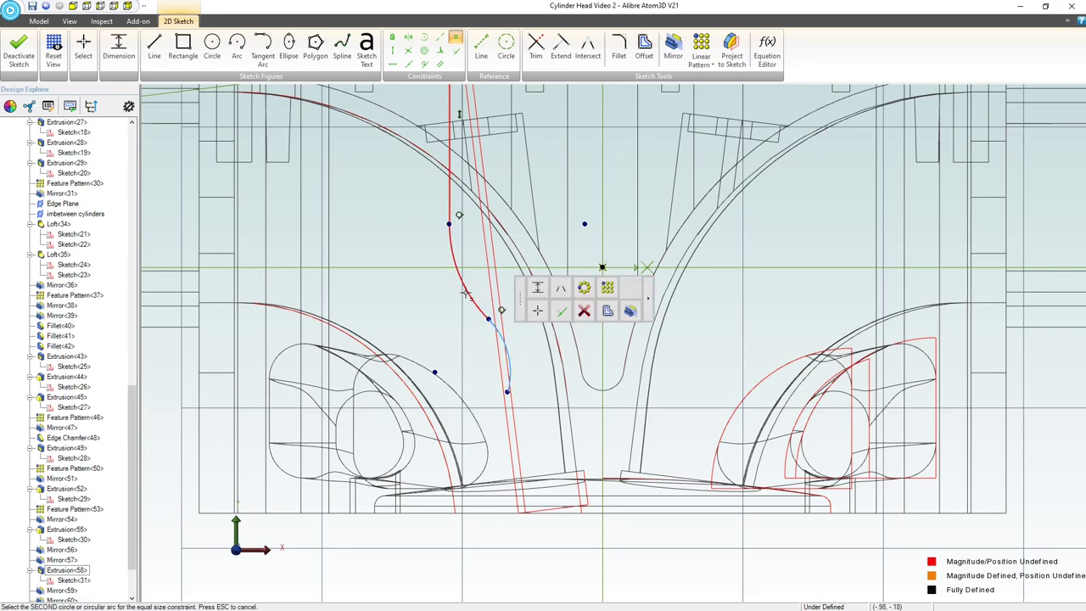
Step: Apply a horizontal constraint between the lower arc's center and its lower endpoint
click(392, 65)
click(435, 372)
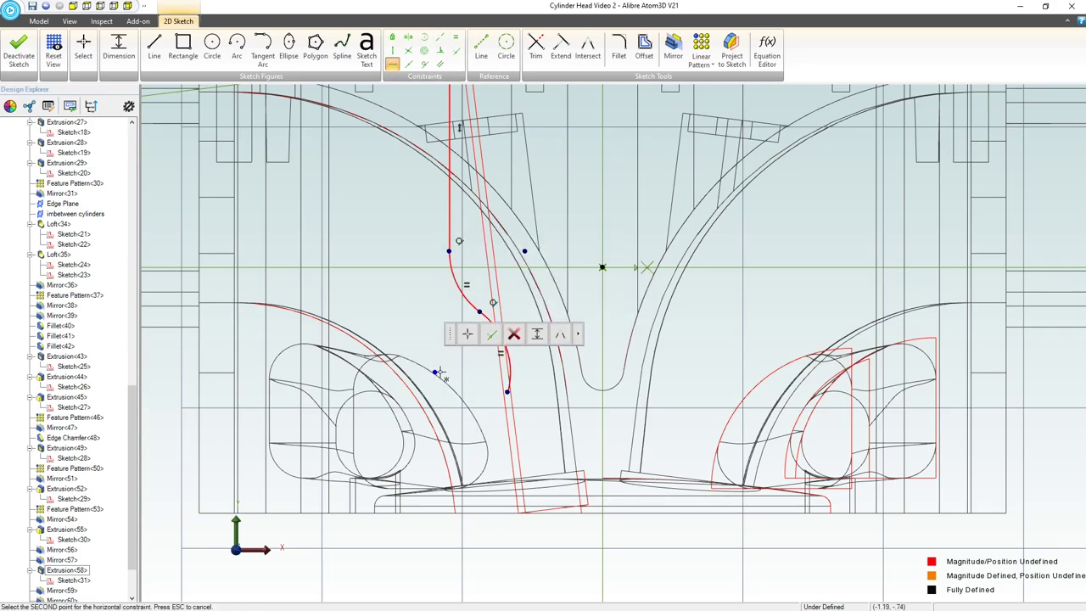
click(506, 391)
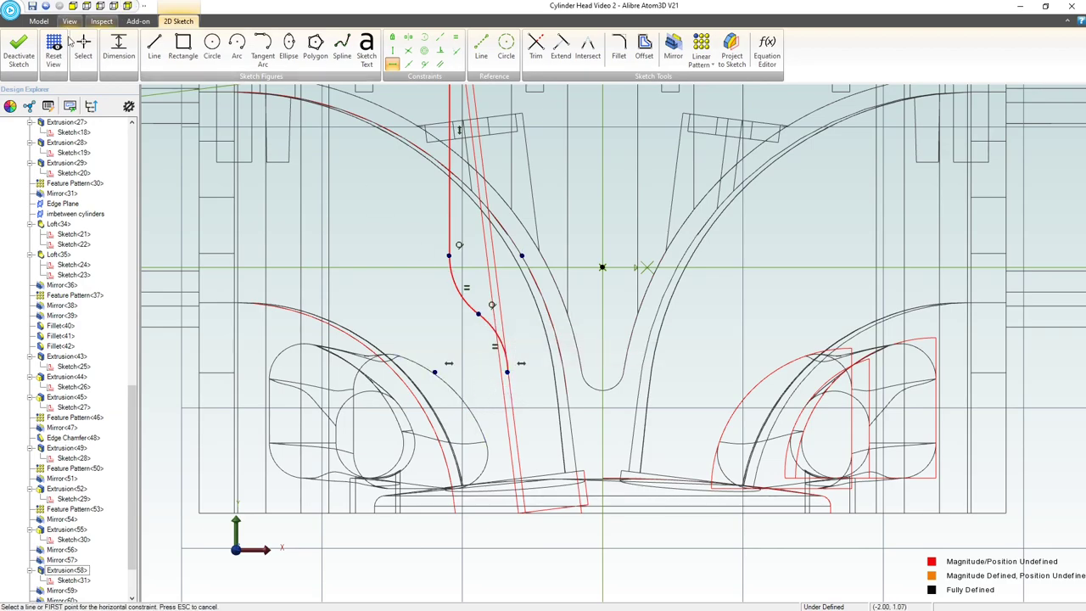
Step: Sketch a vertical line from the lower arc's lower endpoint down to just past the head's bottom edge
click(154, 47)
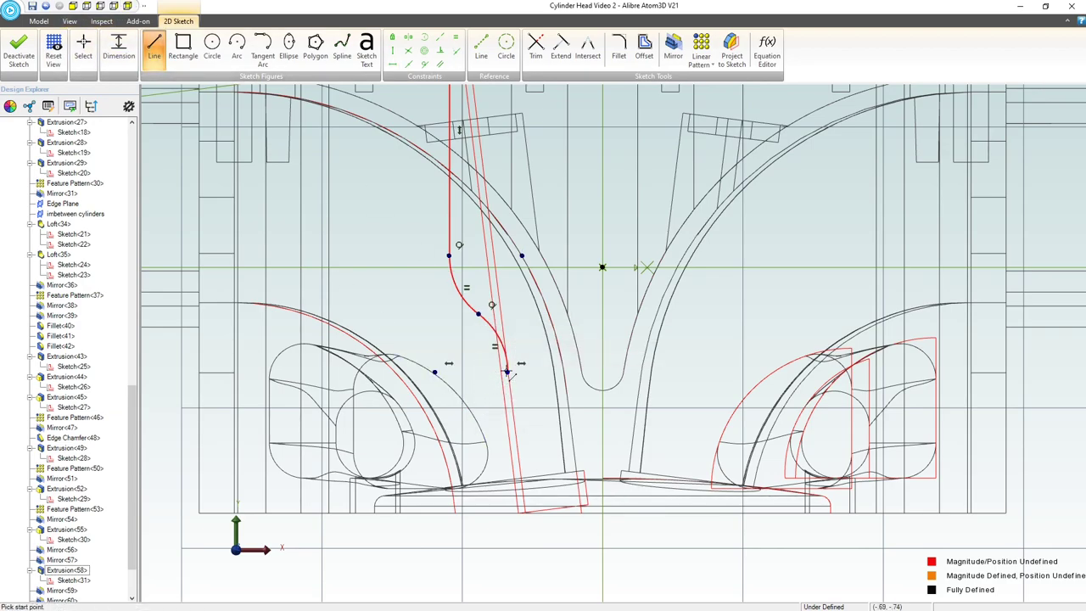
click(507, 374)
click(507, 532)
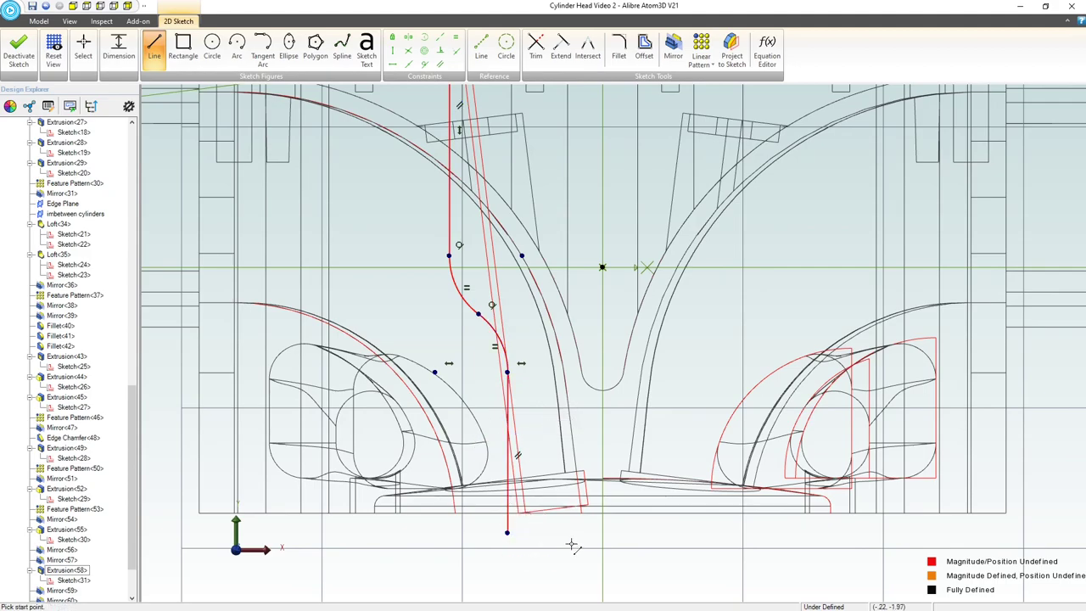
scroll(572, 545, down, 1)
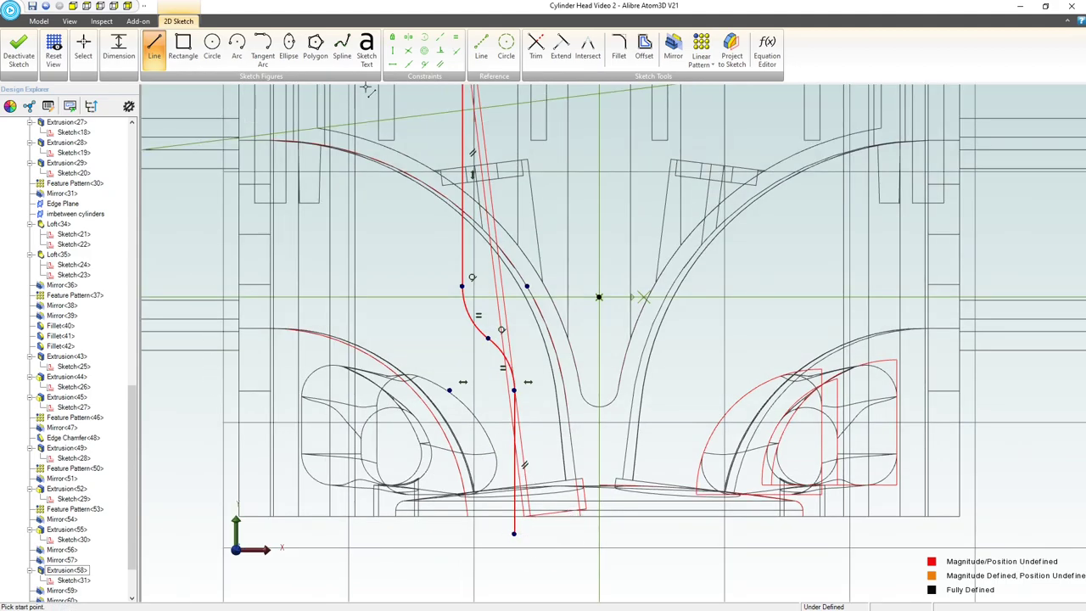
key(Escape)
Step: Apply a coincident constraint between the lower vertical line's bottom endpoint and the short projected line on the head's bottom edge
click(456, 52)
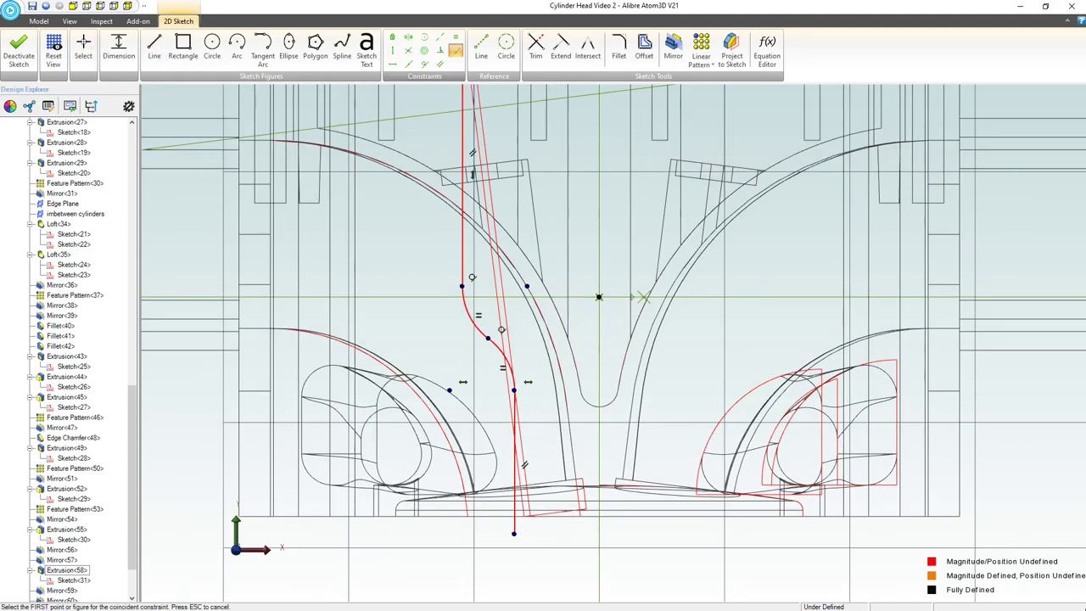
click(959, 517)
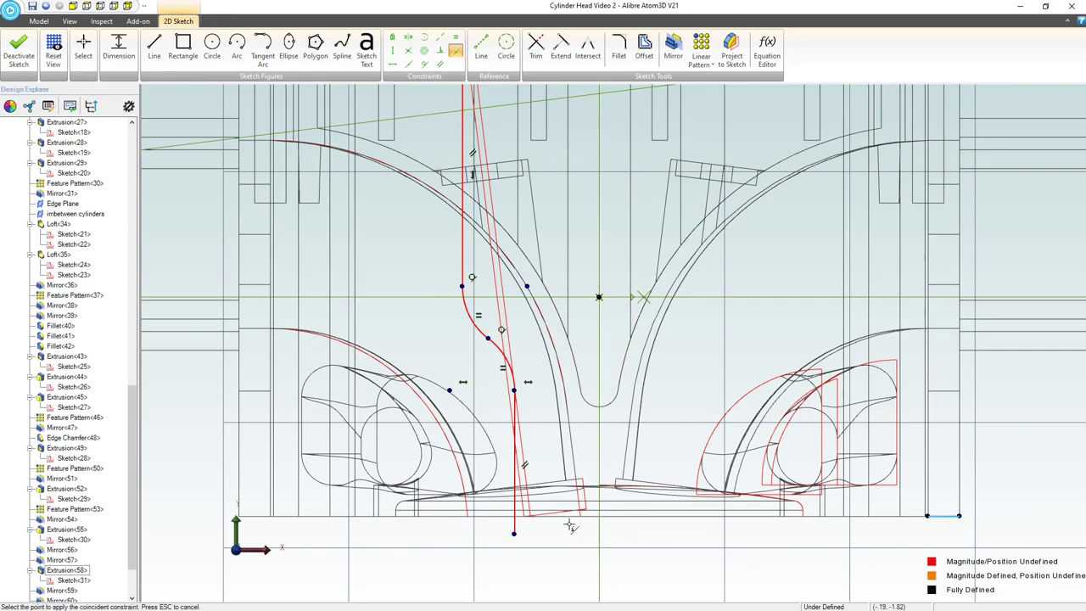
click(513, 535)
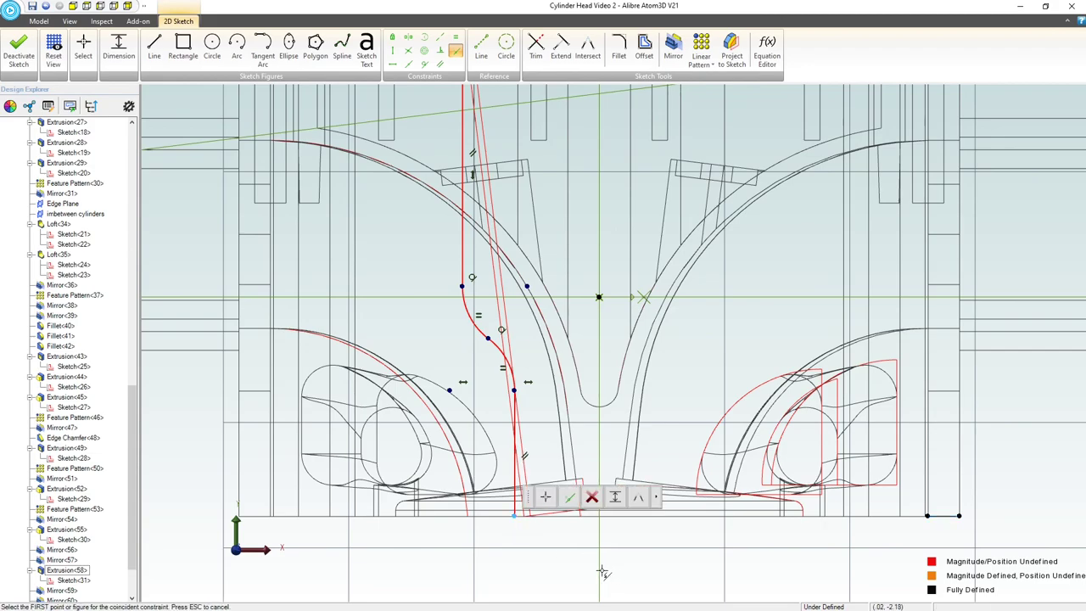
key(Escape)
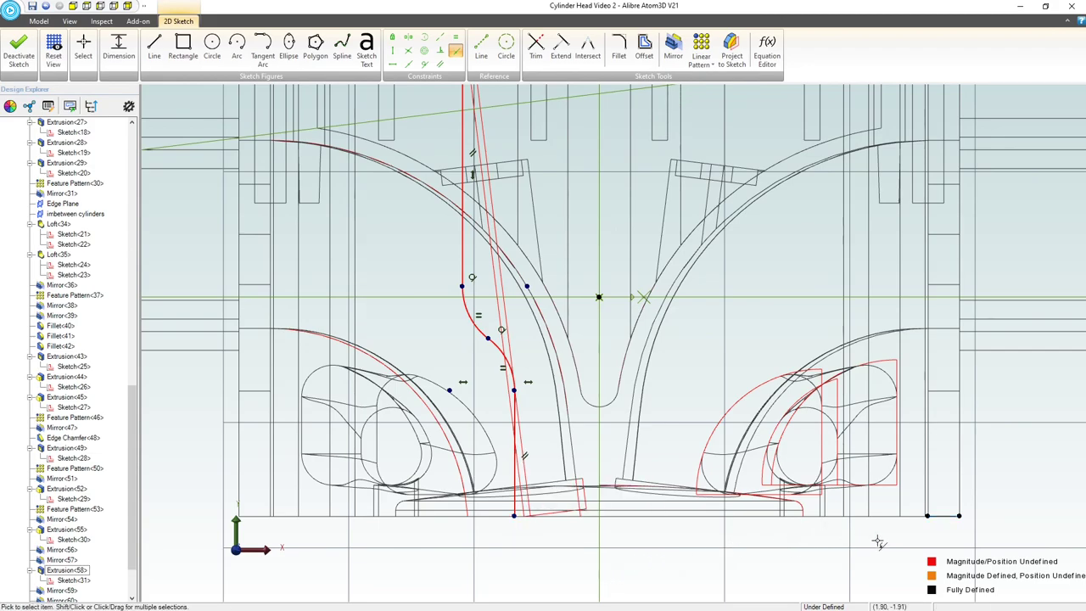
right_click(942, 516)
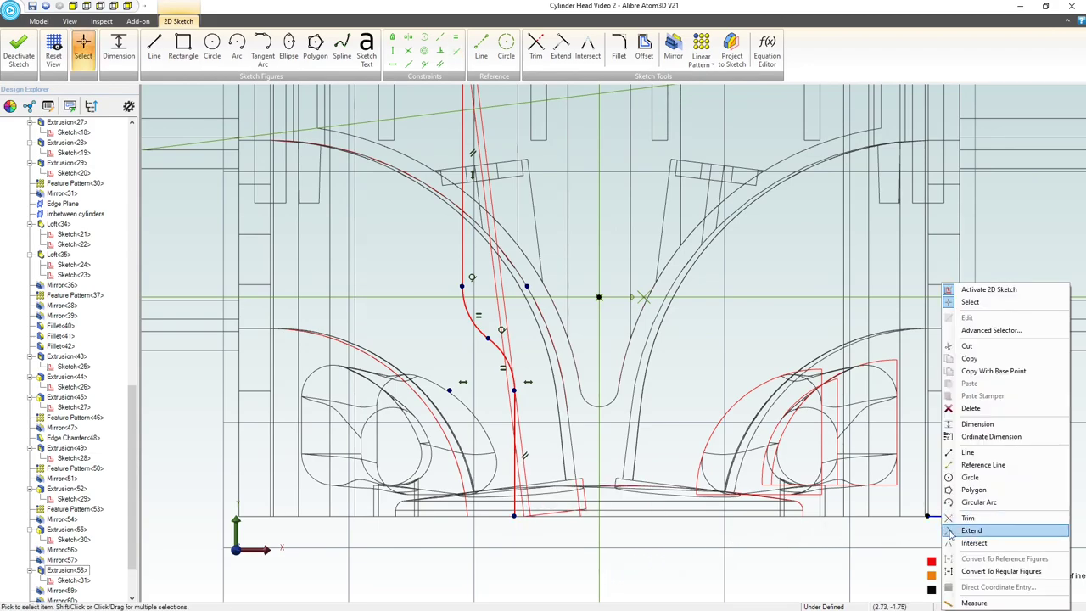
click(852, 544)
click(695, 532)
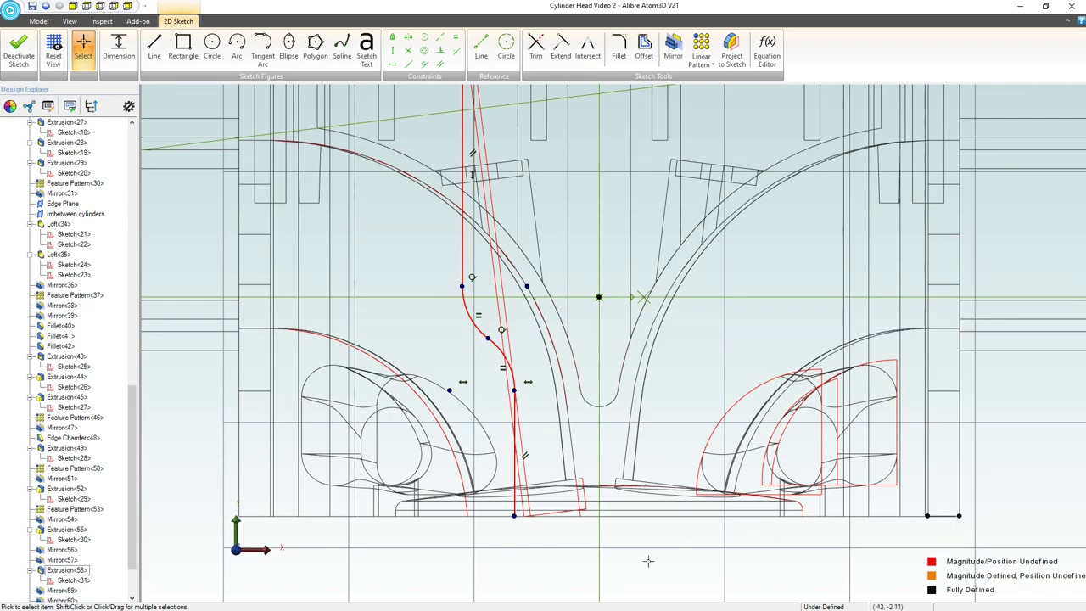
Step: Examine from below how the sketched path sits relative to the cylinders and valve openings
scroll(618, 552, down, 1)
middle_drag(550, 530, 594, 391)
scroll(636, 563, down, 3)
scroll(589, 568, up, 3)
scroll(640, 182, down, 3)
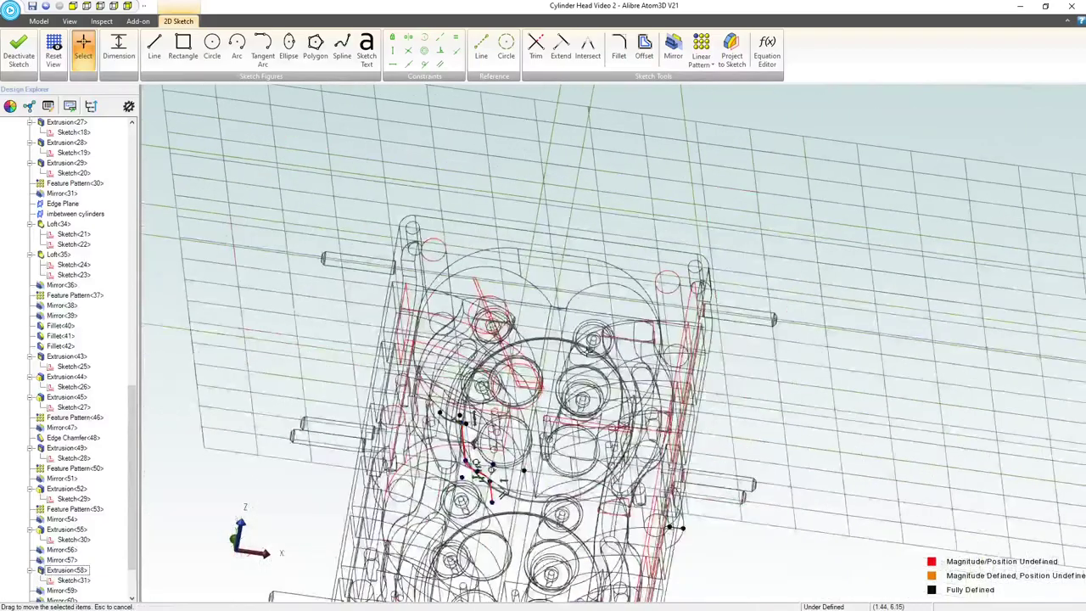
scroll(520, 471, up, 4)
scroll(521, 473, up, 1)
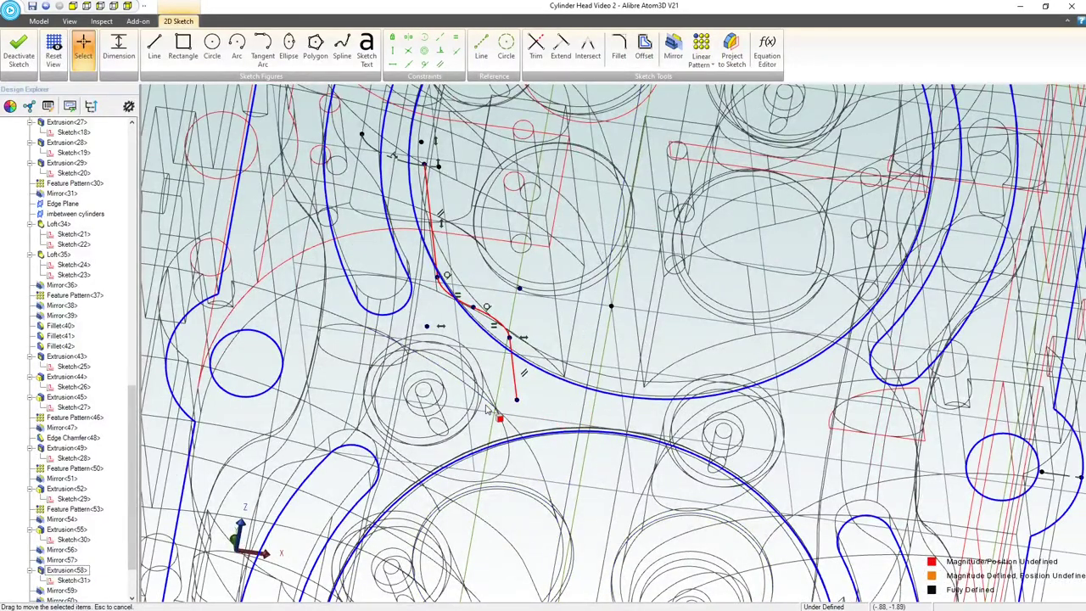
scroll(510, 402, down, 2)
mouse_move(511, 398)
middle_down()
mouse_move(486, 398)
mouse_move(491, 382)
mouse_move(495, 395)
middle_up()
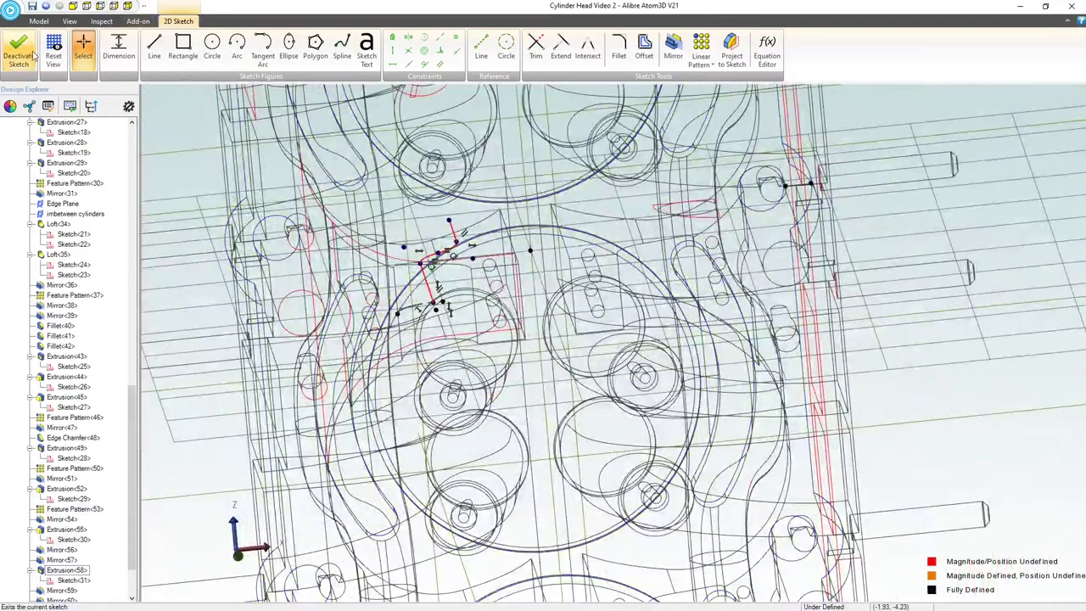
Step: Display the model shaded with visible edges and check where the path exits the bottom face between the cylinders
click(83, 47)
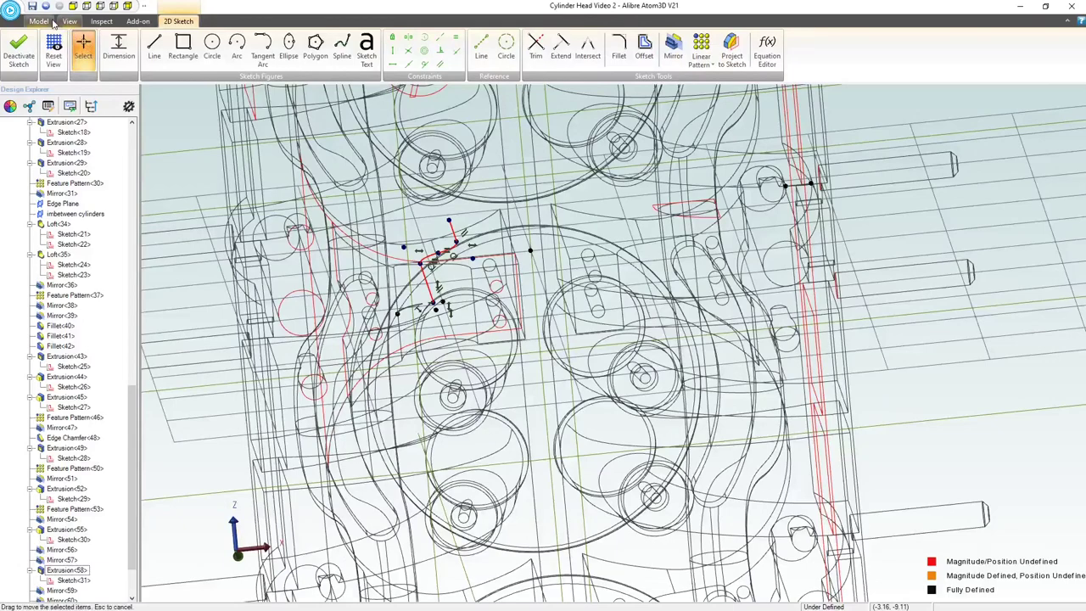
click(64, 20)
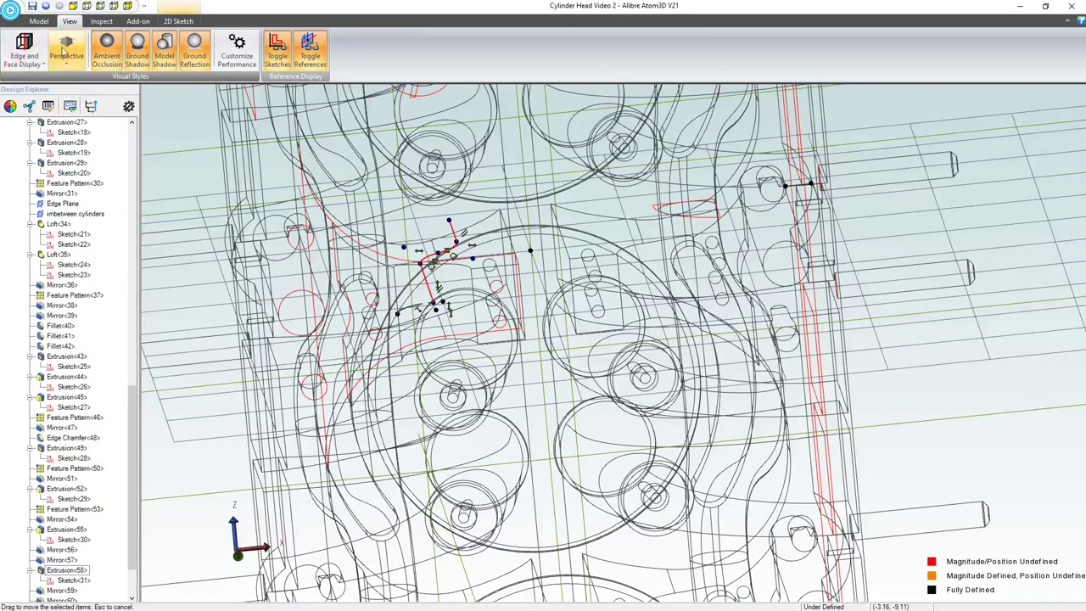
click(32, 64)
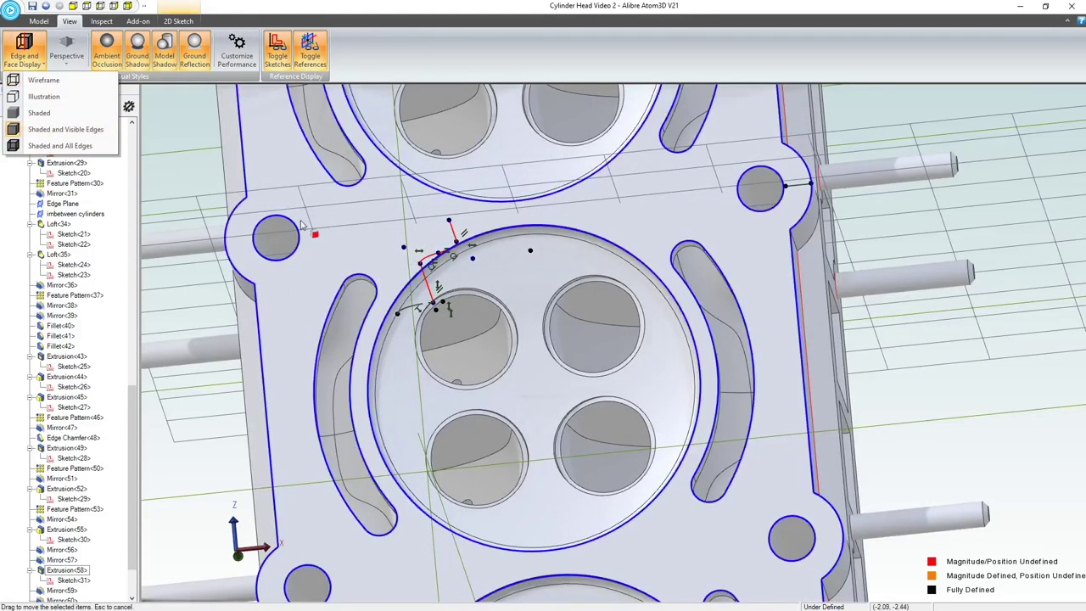
middle_drag(351, 235, 354, 243)
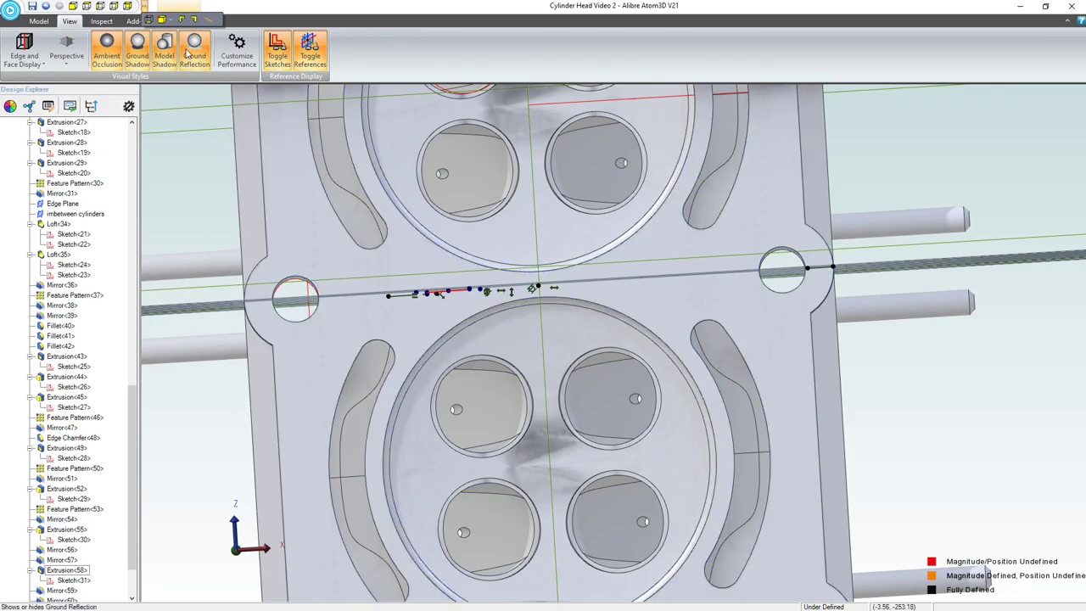
click(155, 20)
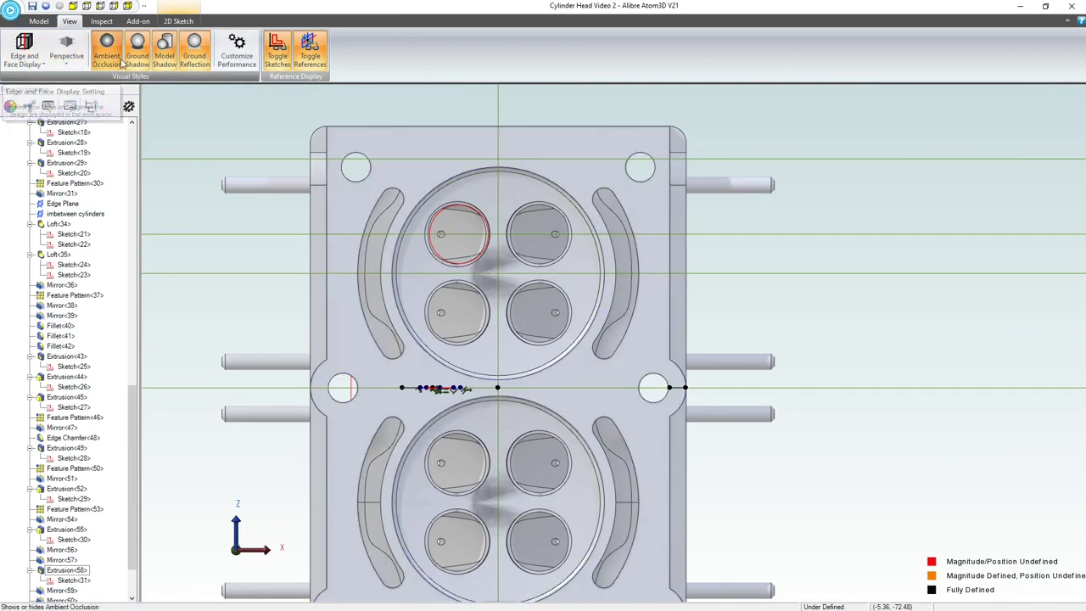
Step: Return the model display to wireframe and view the sketched path at an angle from below
click(37, 22)
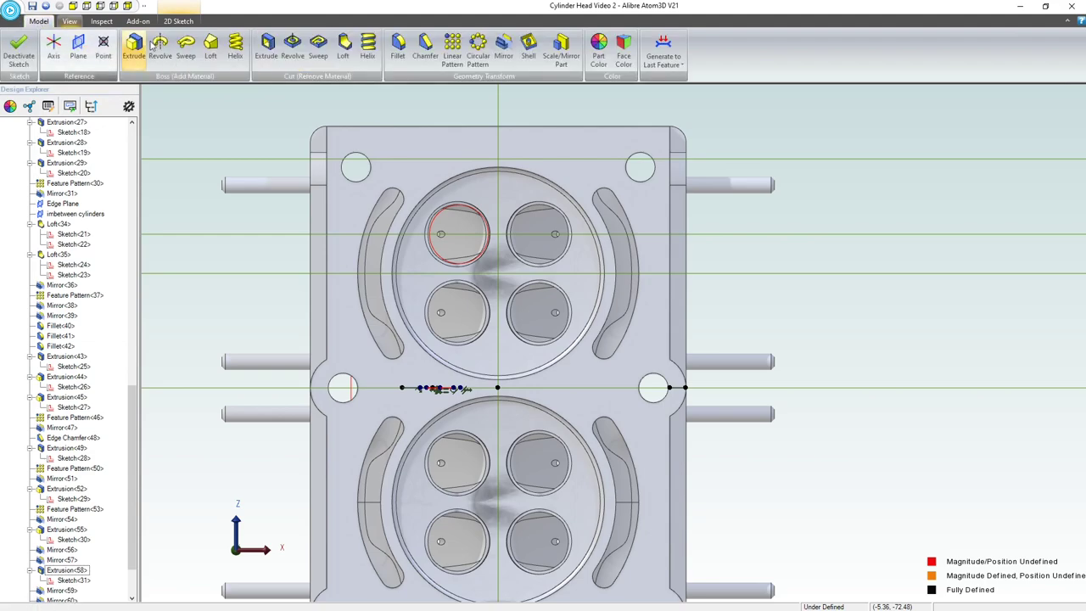
click(178, 22)
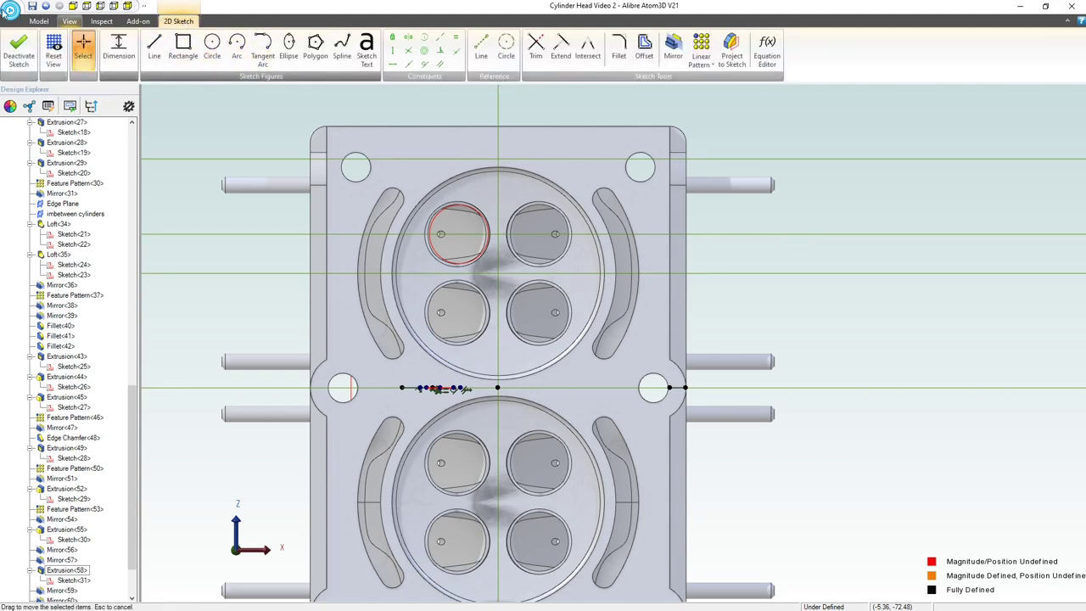
click(70, 22)
click(23, 53)
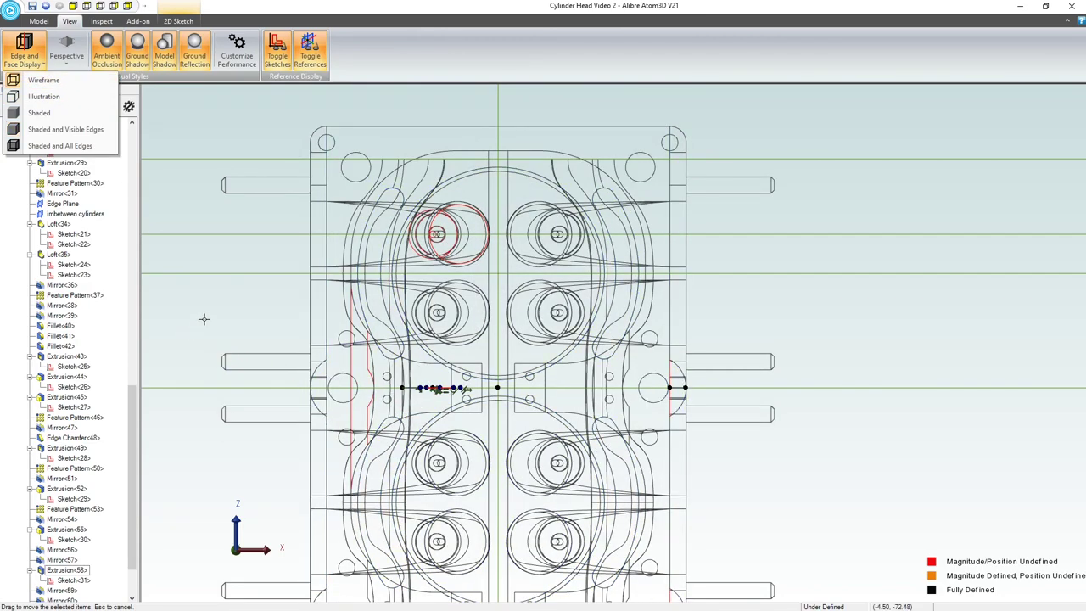
middle_drag(249, 339, 662, 414)
mouse_move(509, 382)
middle_down()
mouse_move(416, 314)
mouse_move(441, 336)
middle_up()
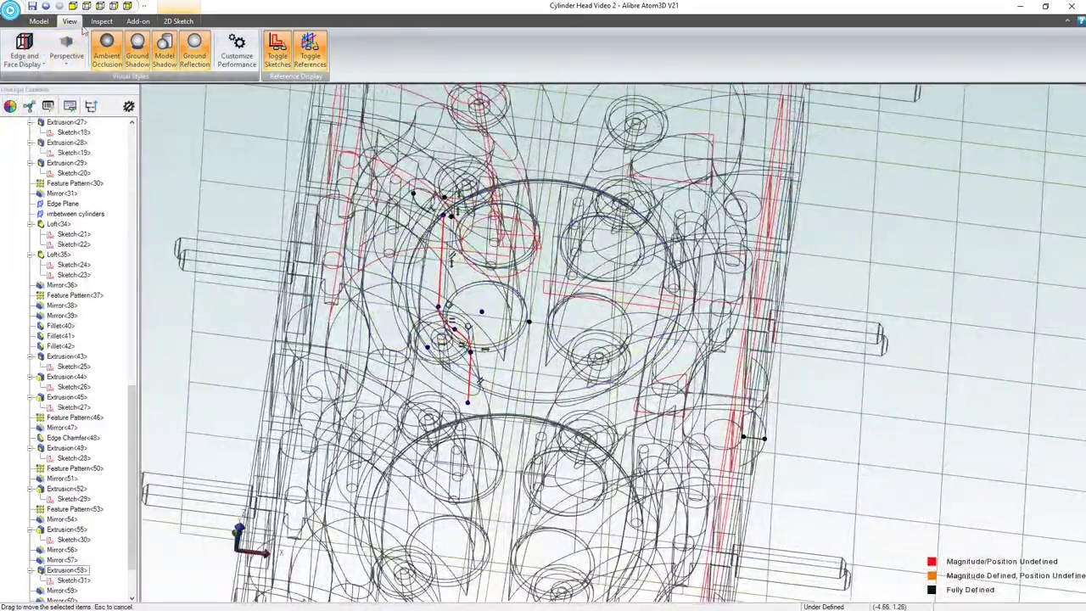
Step: Dimension the horizontal distance between the path's bottom endpoint and the sketch point on the head's centerline
click(176, 22)
click(111, 49)
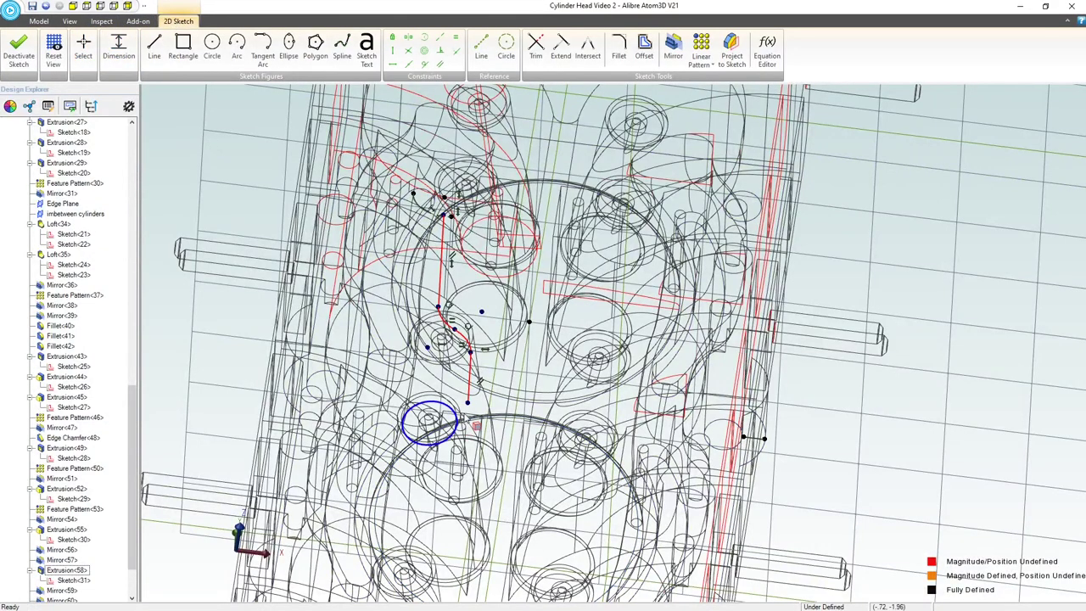
scroll(291, 348, down, 4)
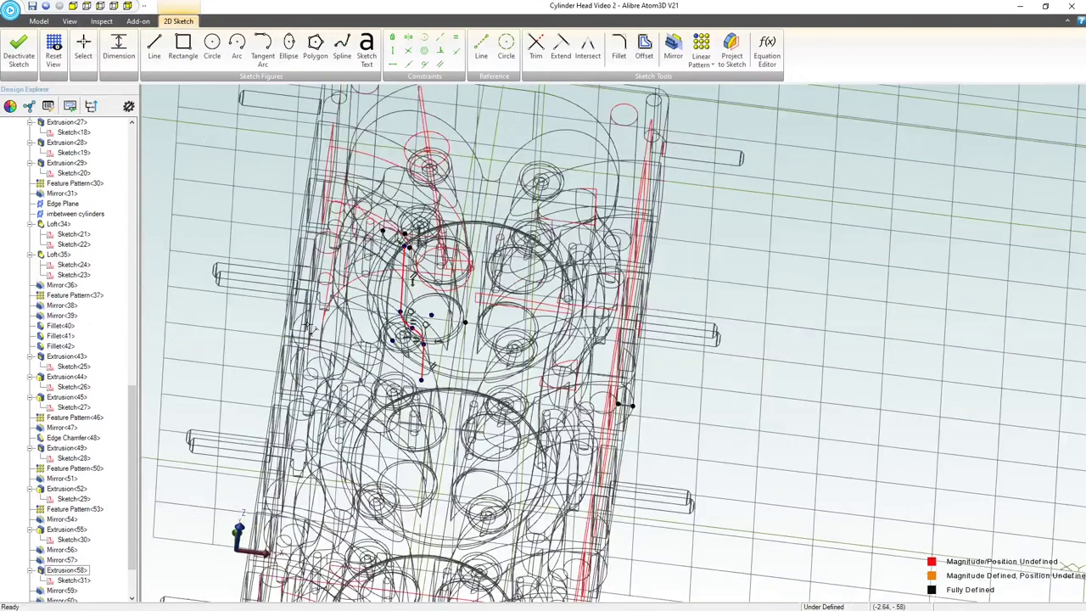
mouse_move(291, 348)
middle_down()
mouse_move(305, 333)
mouse_move(307, 357)
middle_up()
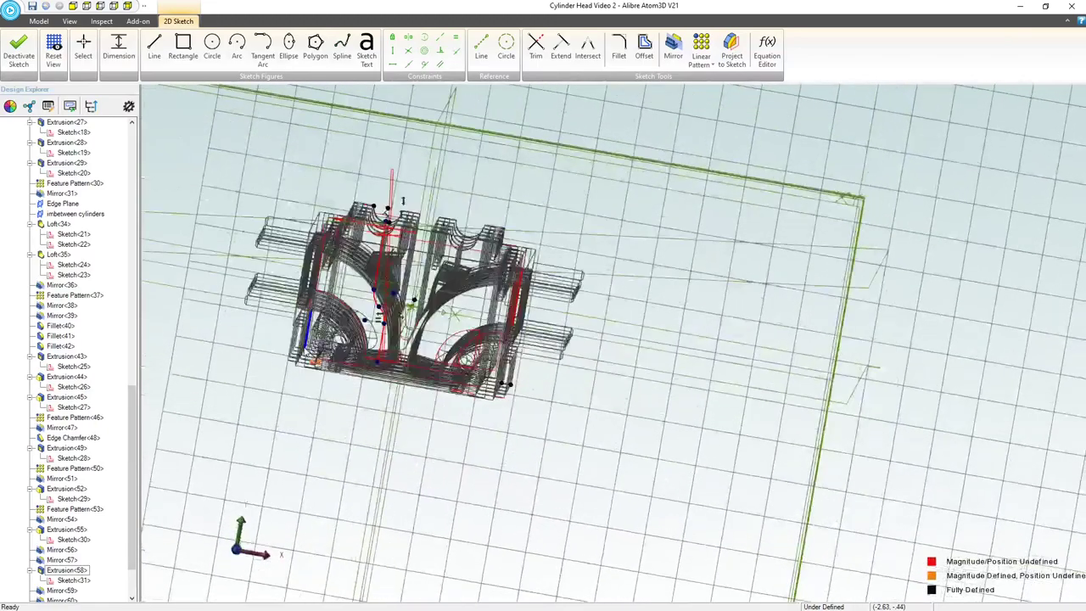
scroll(307, 351, up, 5)
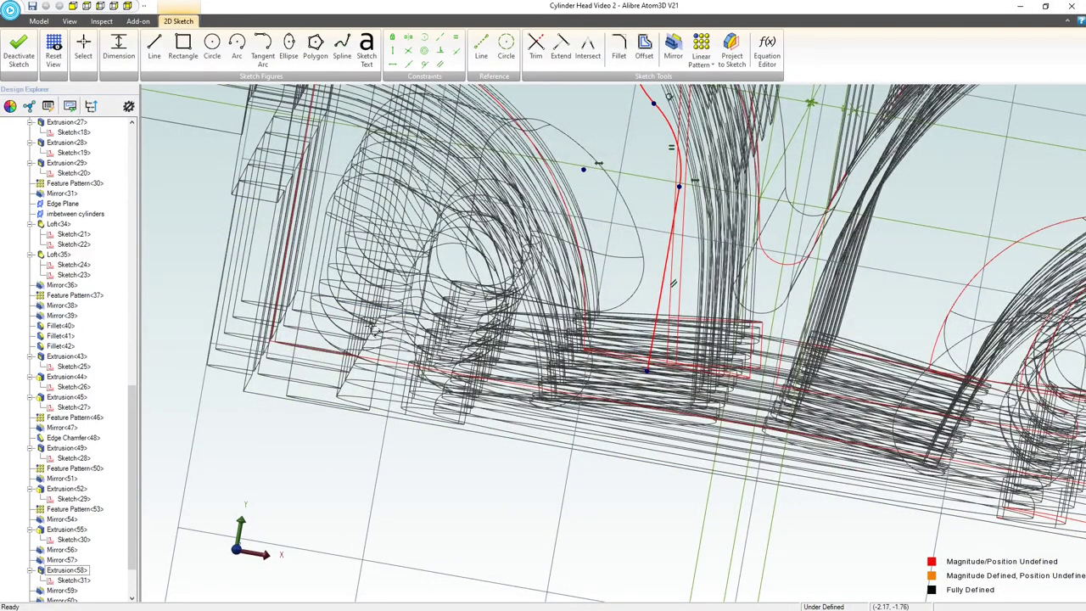
scroll(497, 349, down, 1)
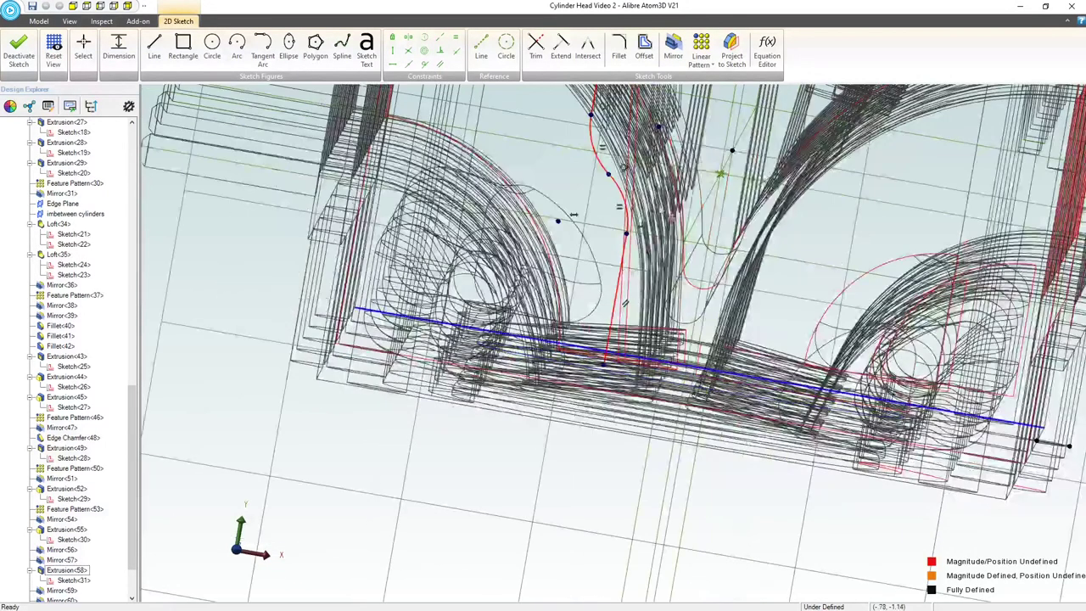
click(731, 151)
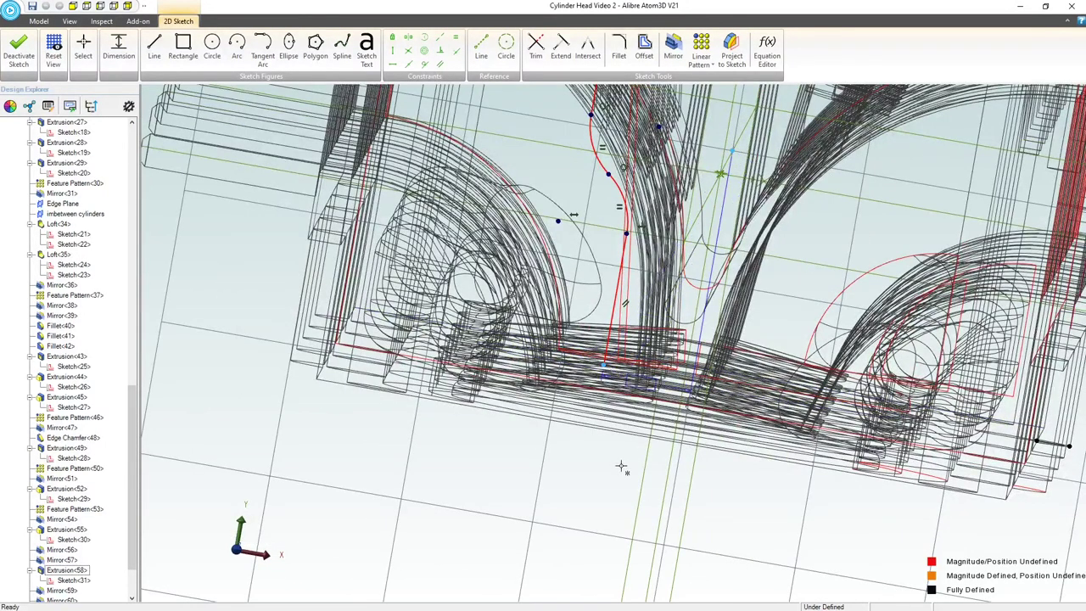
click(615, 467)
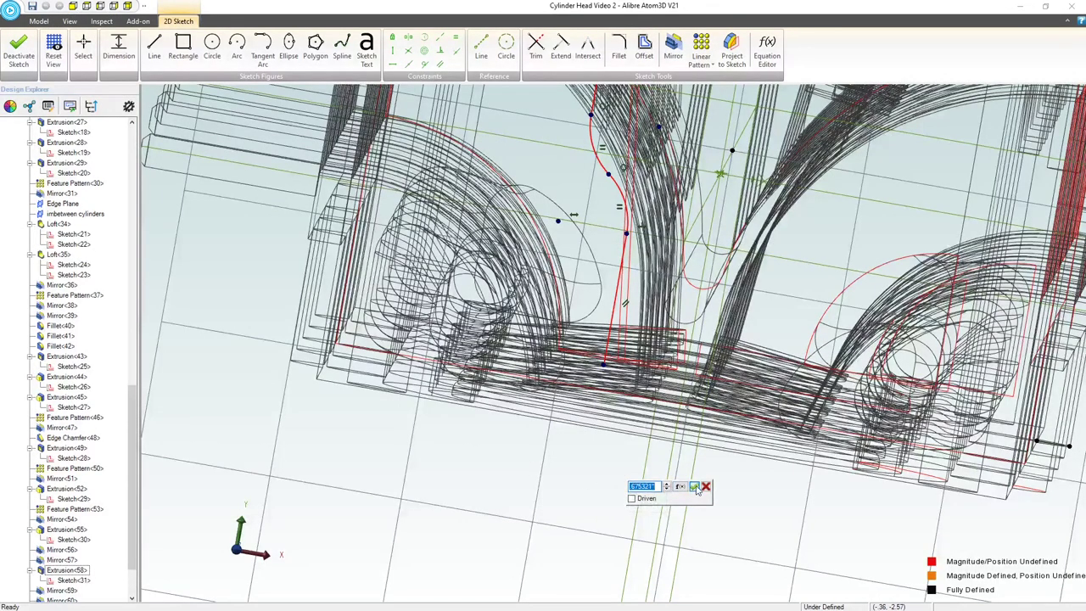
key(Return)
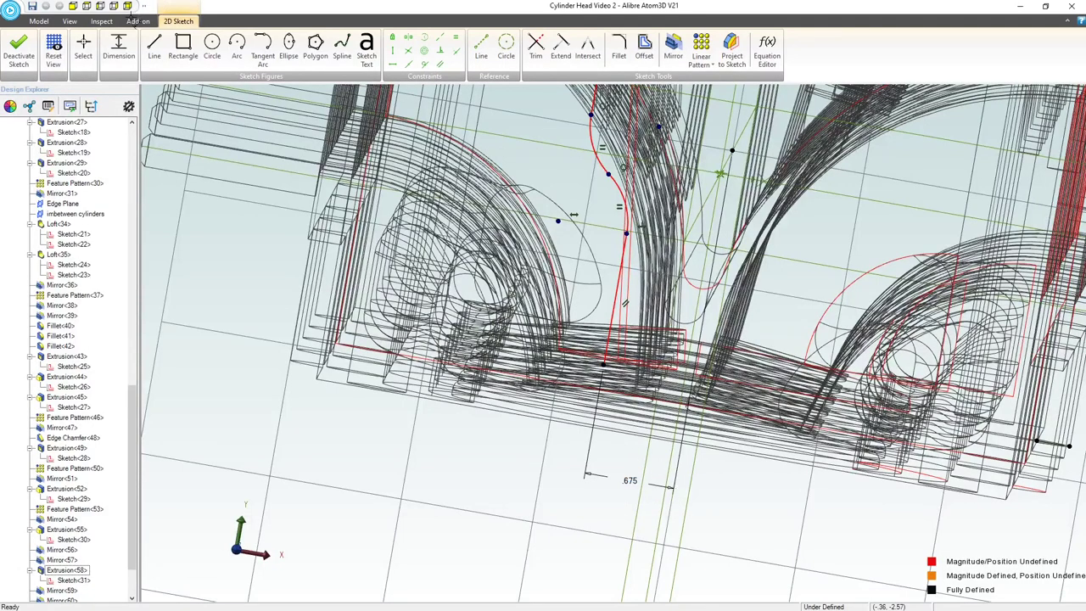
Step: Inspect the path's exit point on the bottom face from the front, from below and at an angle
click(75, 6)
scroll(578, 471, down, 1)
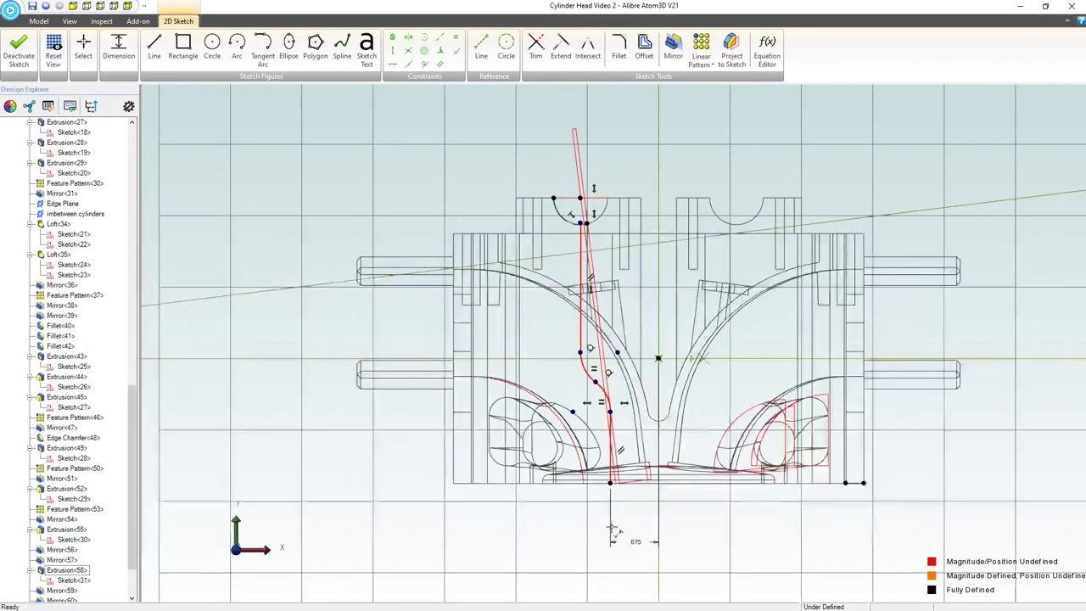
scroll(638, 539, up, 2)
scroll(651, 537, up, 2)
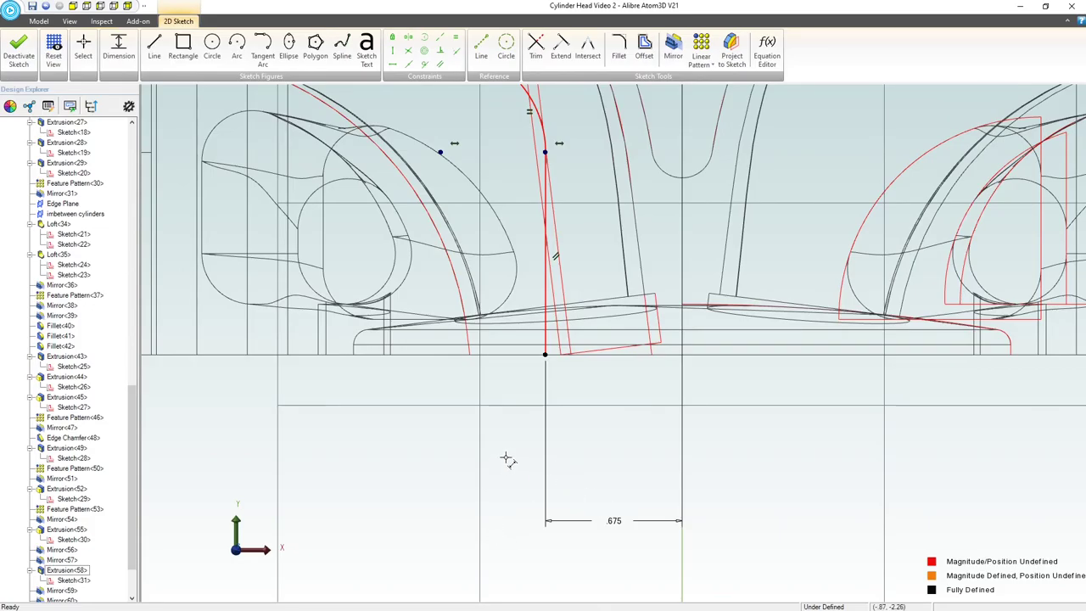
middle_drag(506, 458, 507, 504)
scroll(520, 471, down, 2)
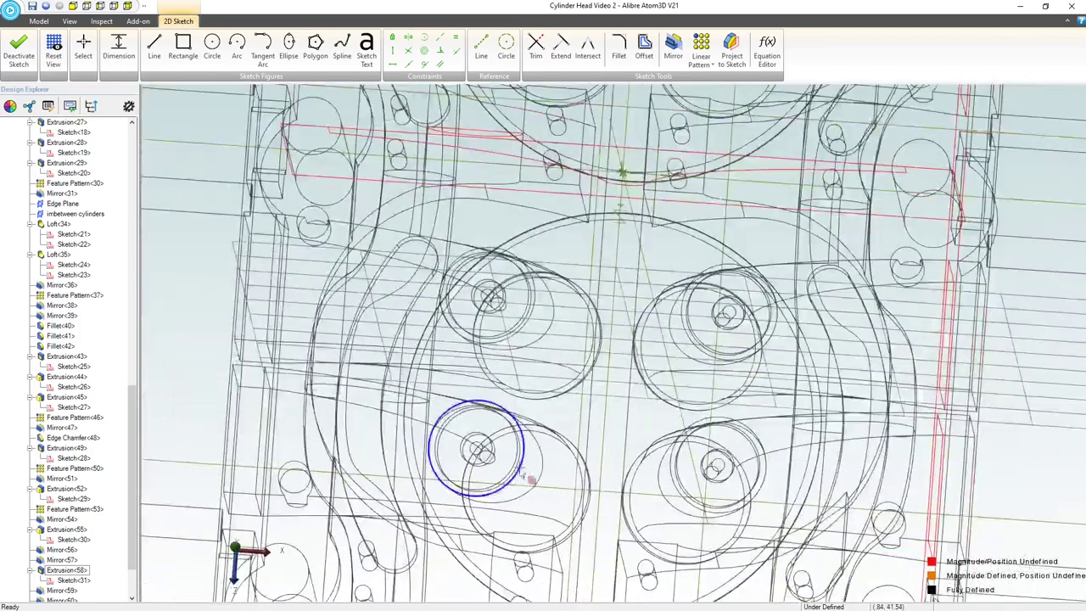
scroll(521, 472, down, 6)
scroll(548, 365, up, 1)
middle_drag(548, 352, 543, 327)
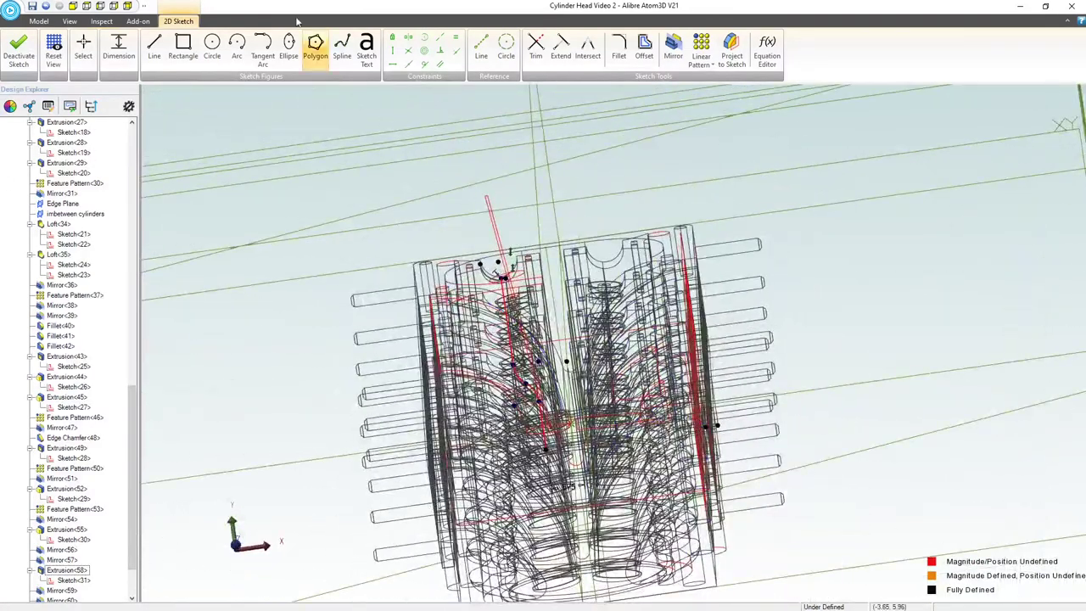
Step: Set the horizontal distance between the path's bottom endpoint and the head's centerline to .65
click(52, 50)
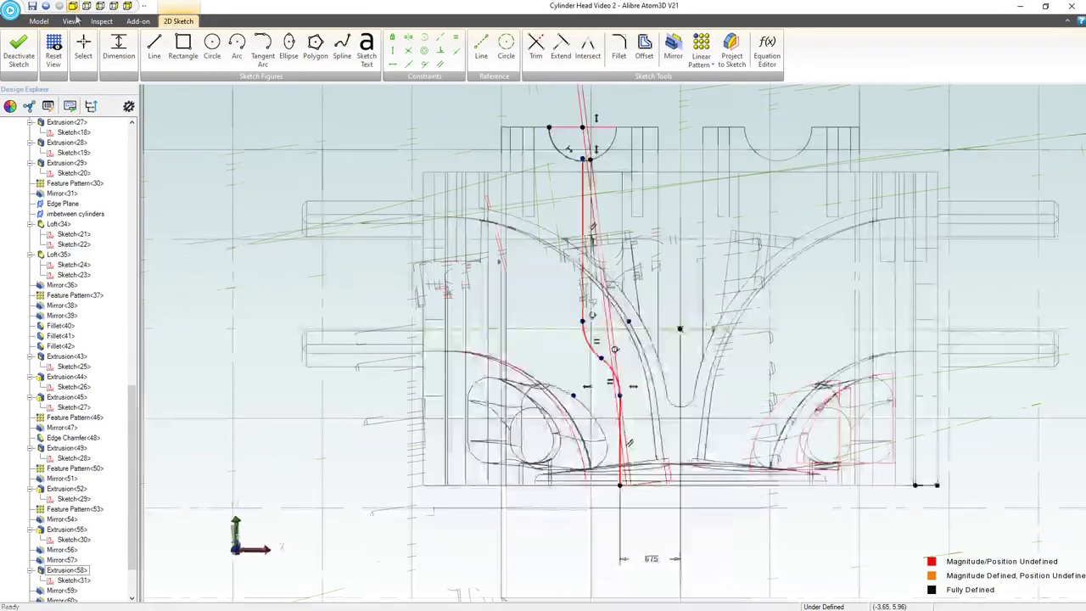
double_click(652, 558)
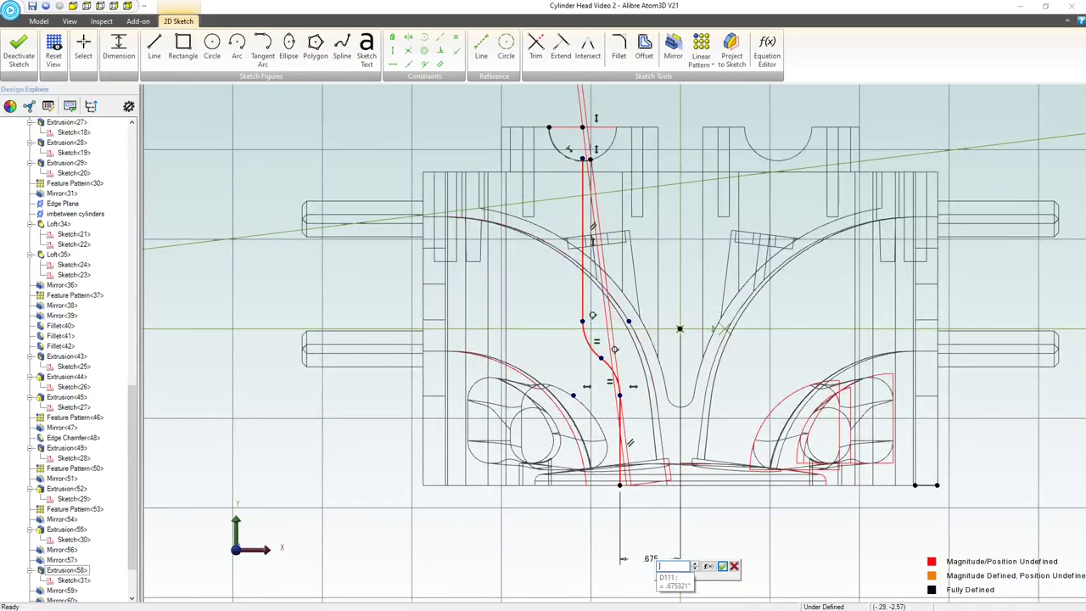
text(.65)
key(Return)
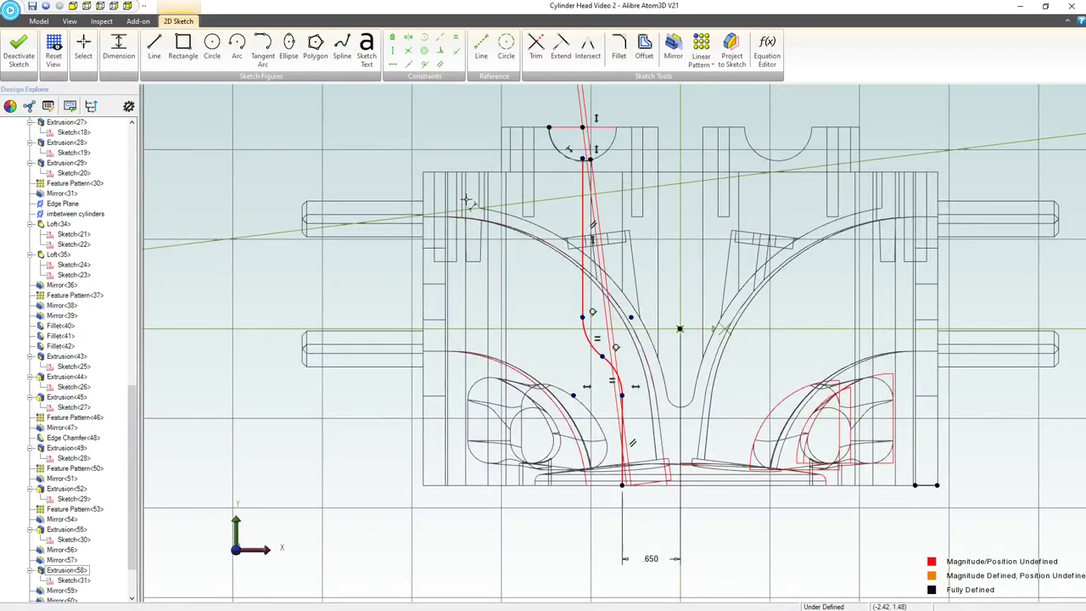
scroll(635, 509, up, 2)
scroll(633, 510, down, 4)
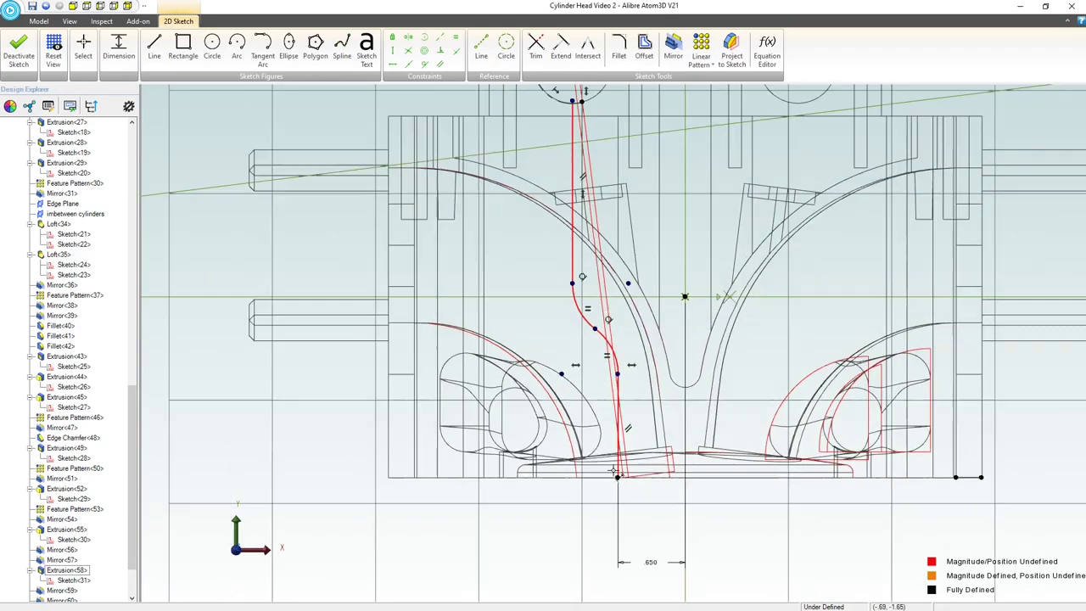
scroll(594, 162, up, 4)
key(Escape)
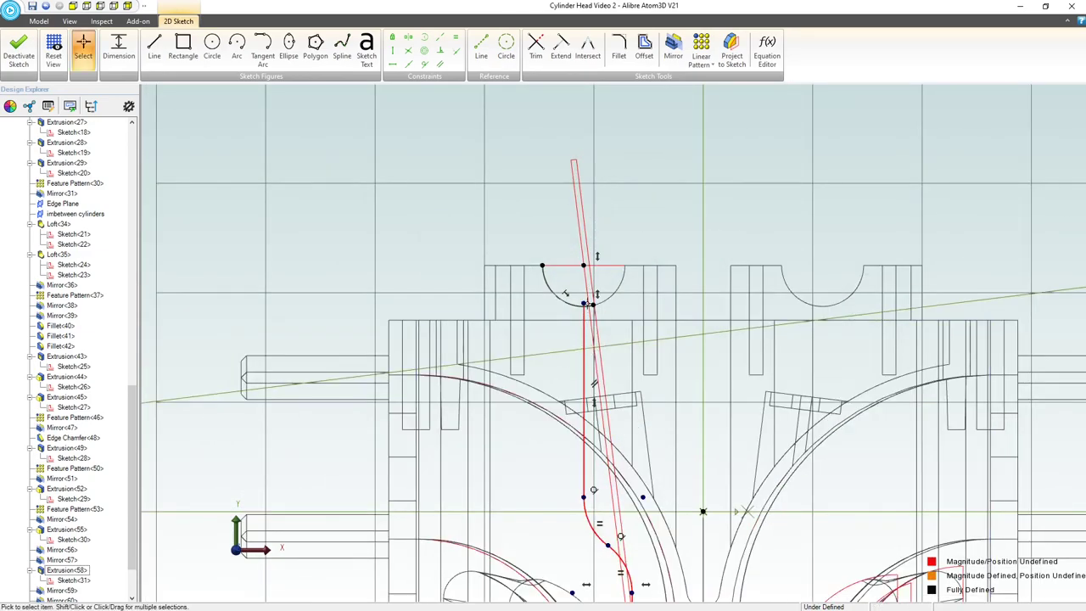
Step: Constrain the path's top endpoint coincident with the center point of the semicircular journal
scroll(583, 304, up, 2)
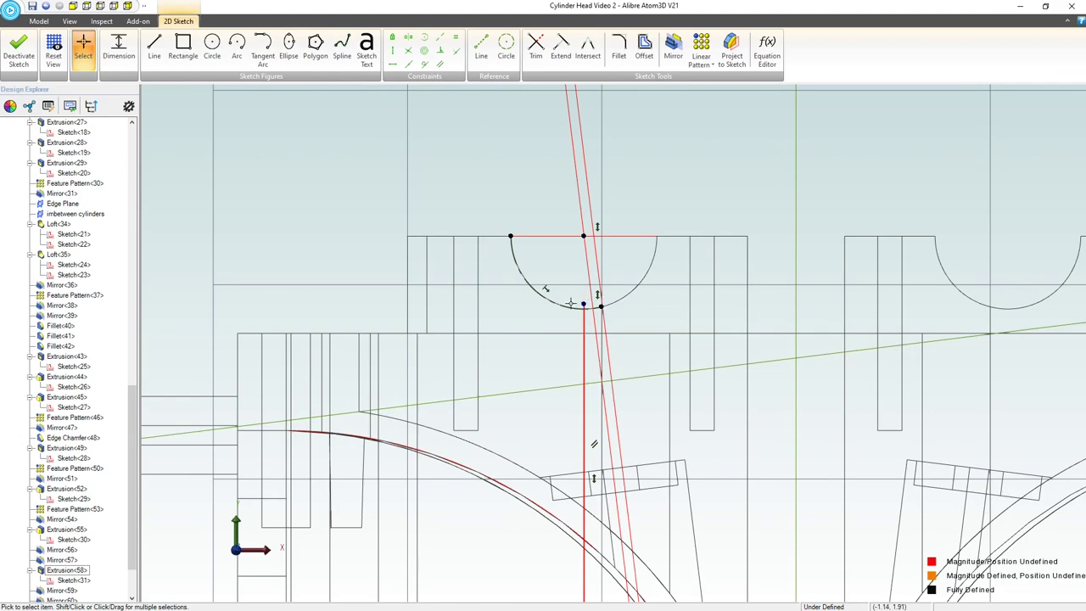
click(456, 50)
click(586, 315)
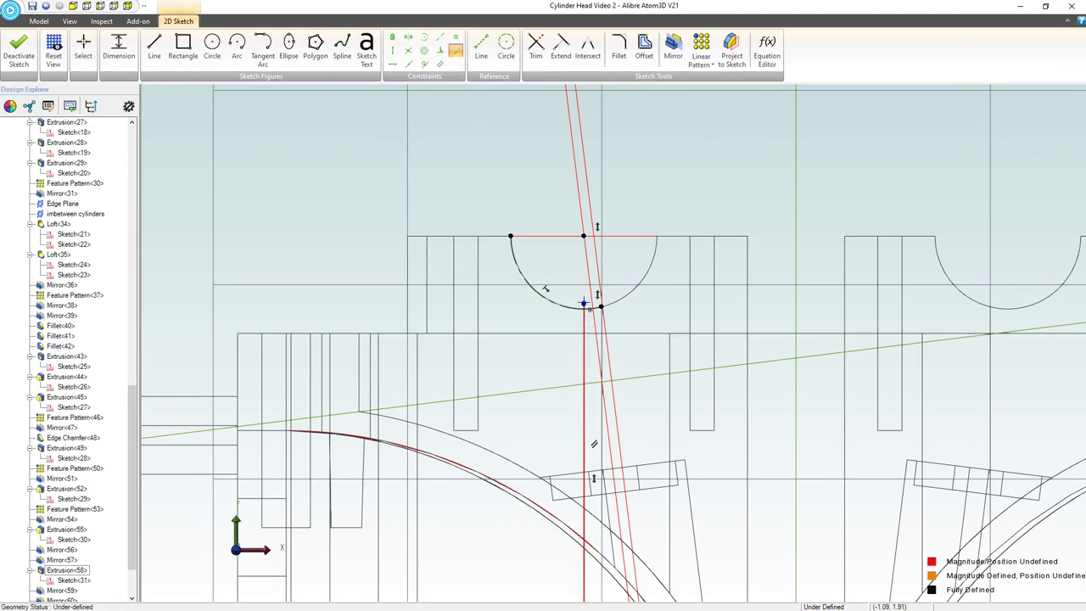
click(584, 234)
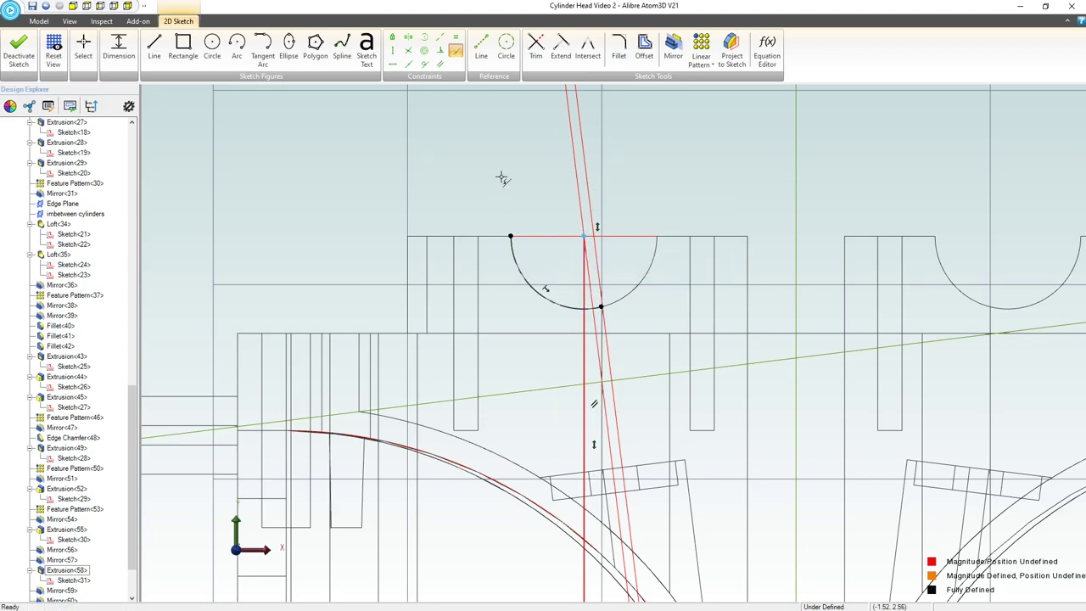
key(Escape)
Step: Move the path's arcs higher up and dimension the upper arc with a radius of 3.000
scroll(534, 262, down, 4)
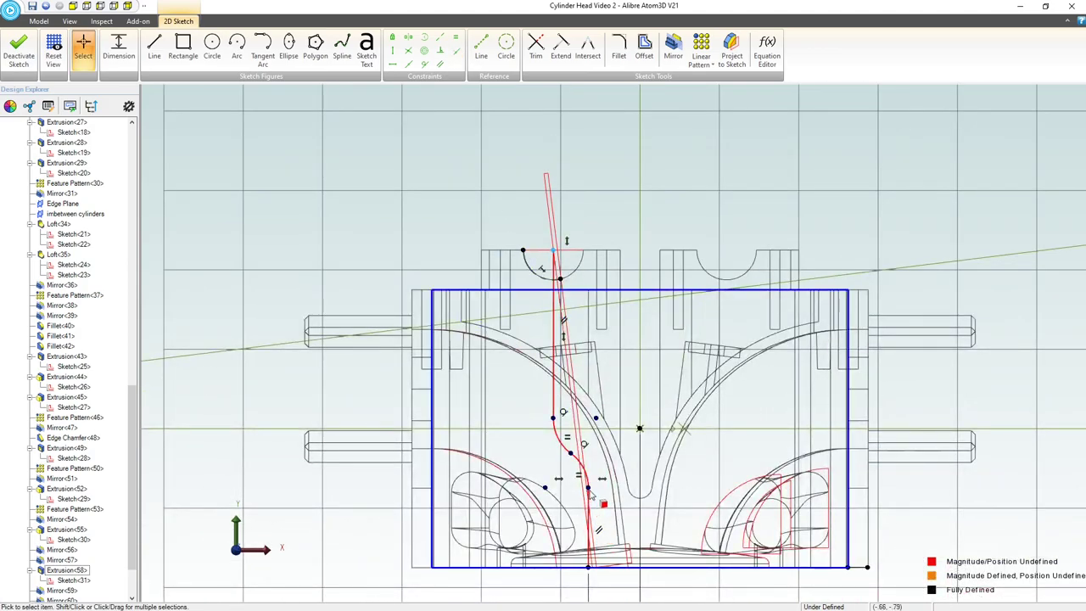
drag(588, 488, 581, 442)
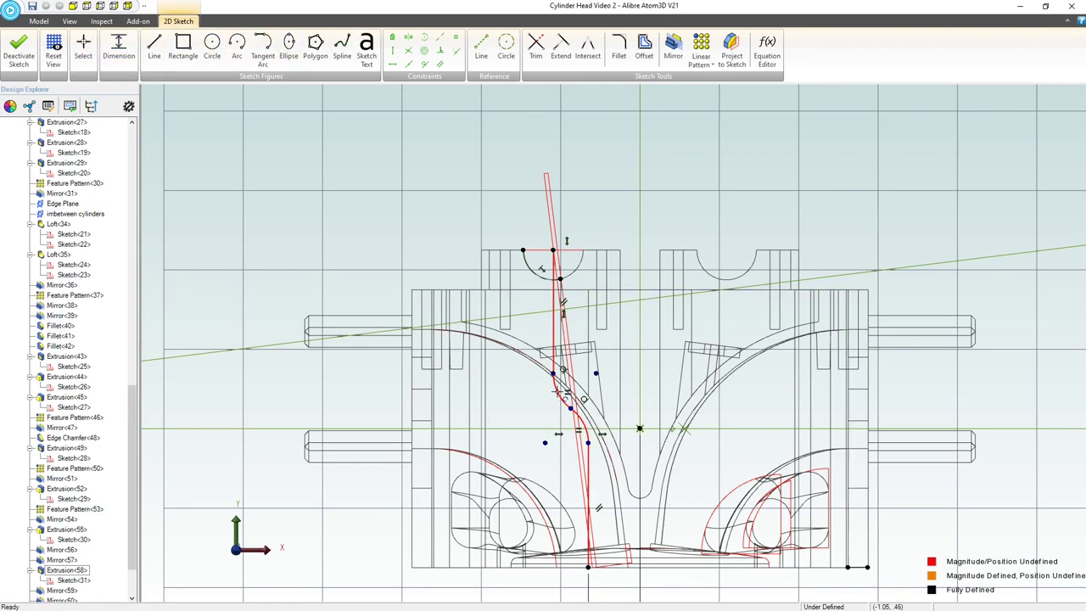
click(538, 400)
click(338, 398)
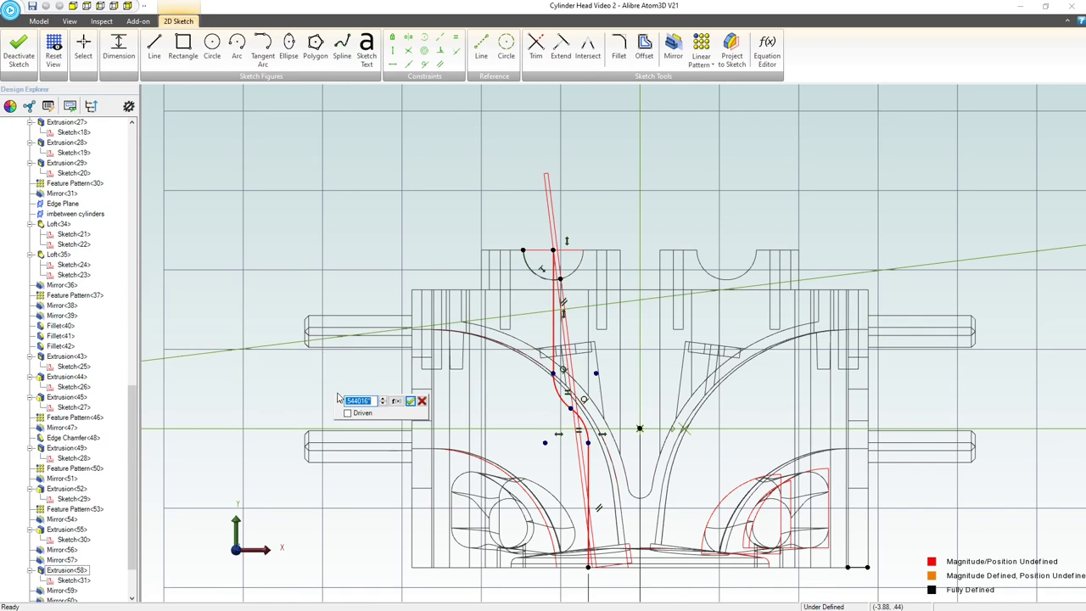
key(Return)
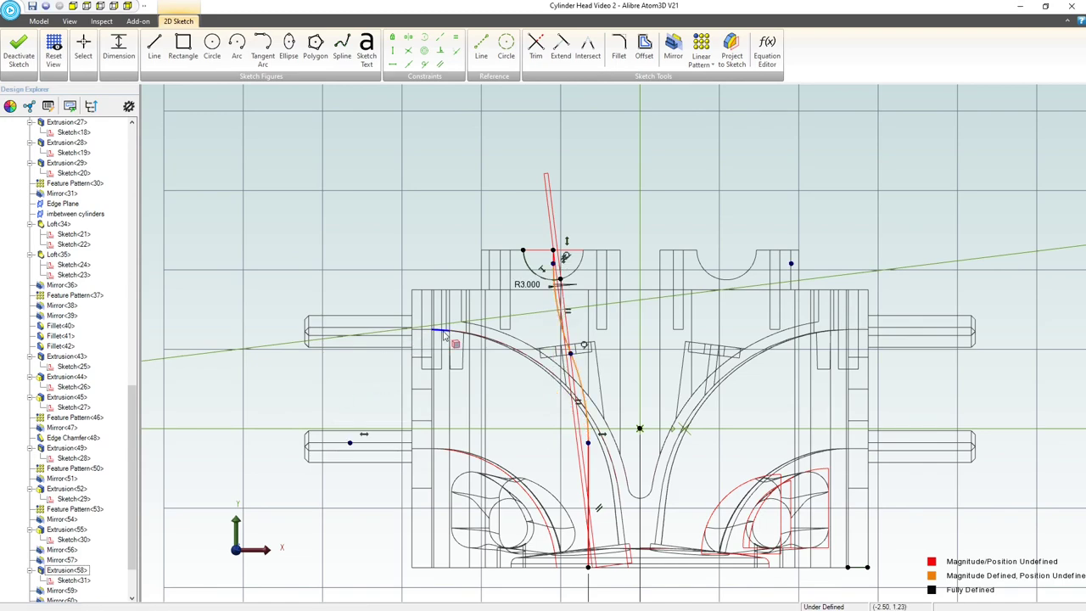
Step: Move the arcs down, set the path's upper vertical line length to 1.3, and finish the sketch
drag(574, 355, 564, 441)
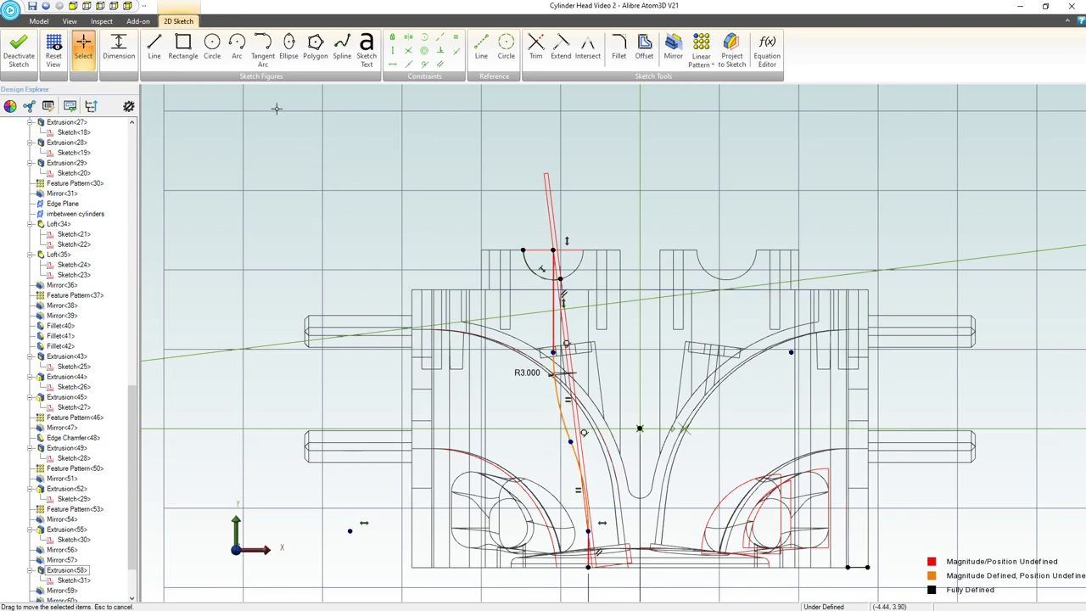
click(119, 52)
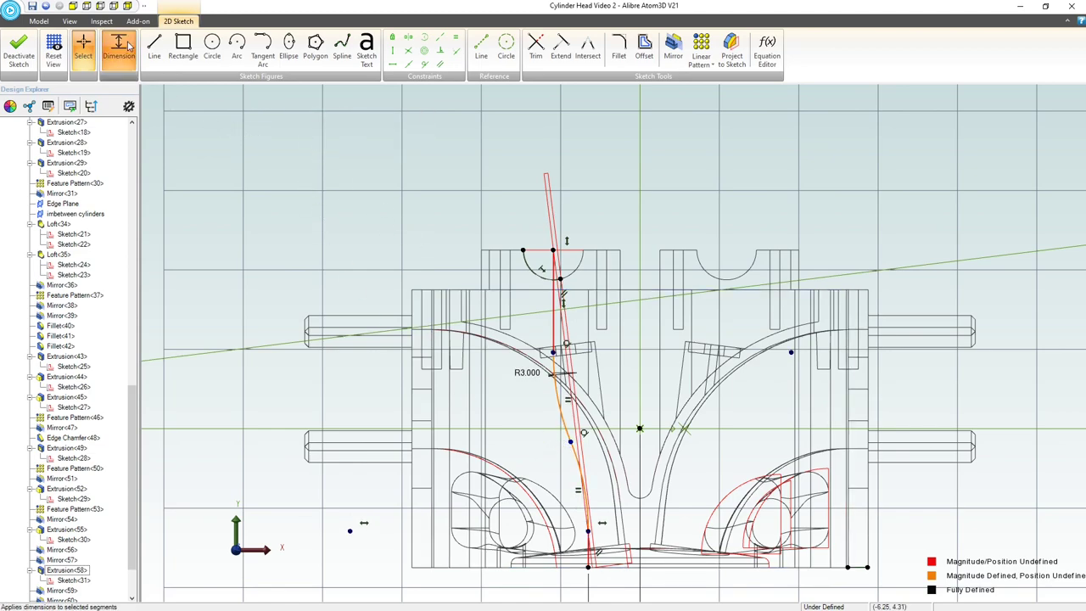
click(553, 310)
click(314, 297)
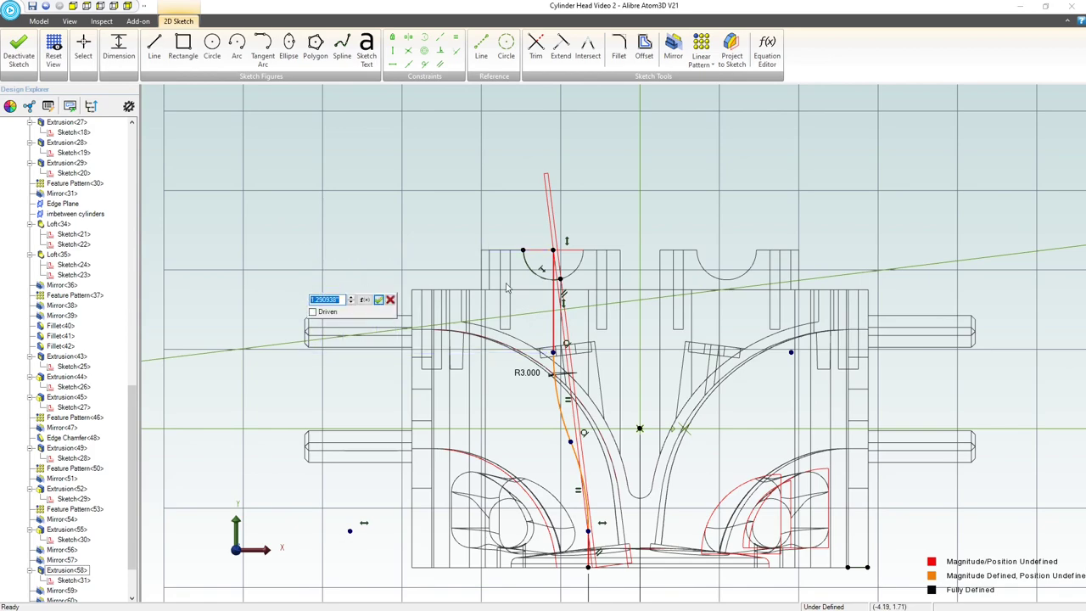
text(1.3)
key(Return)
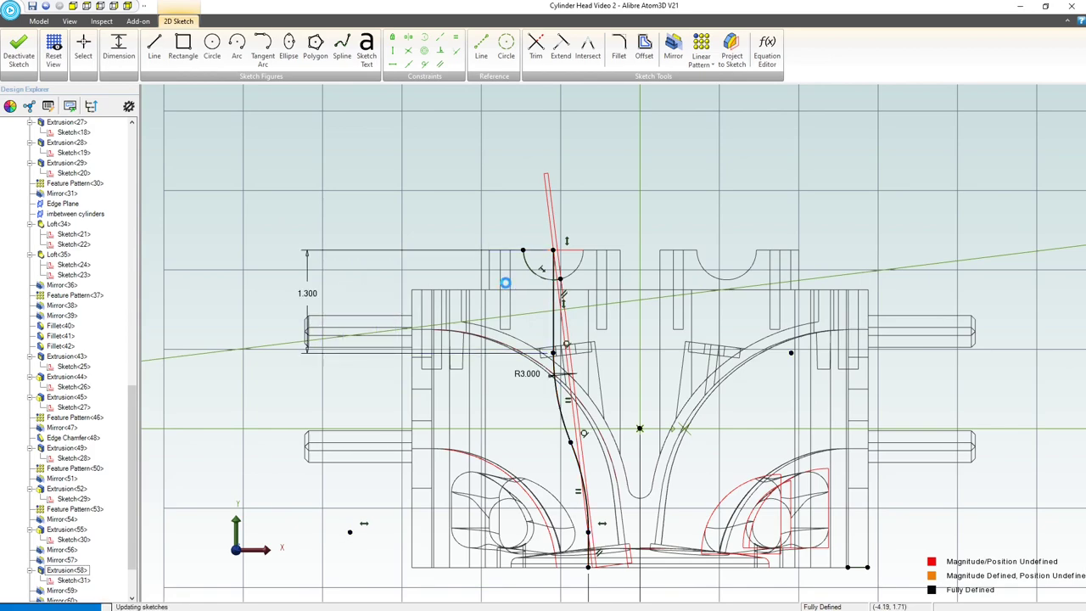
key(Escape)
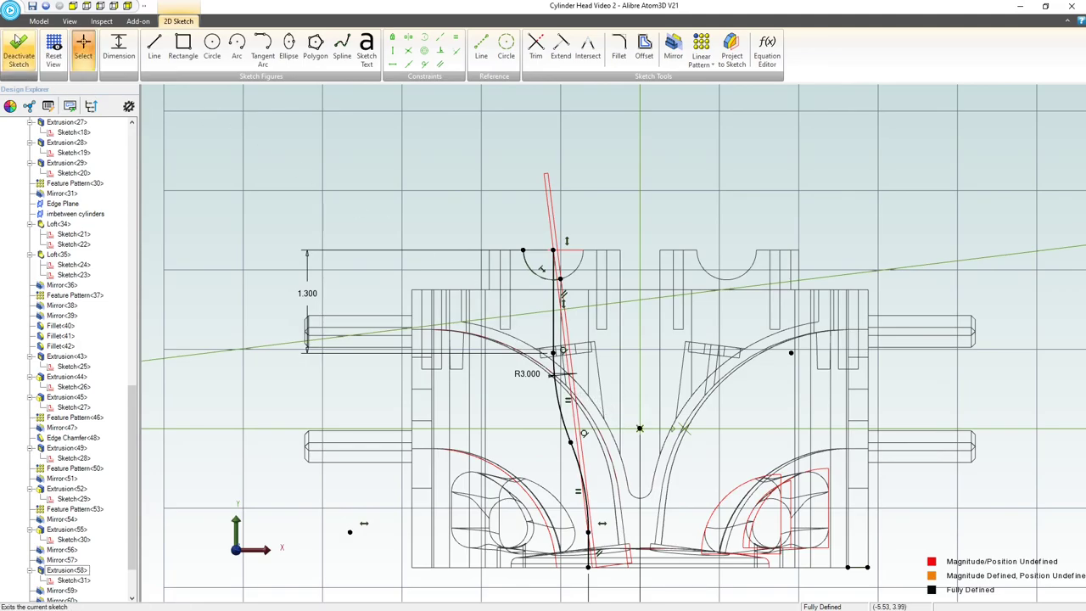
key(ctrl+k)
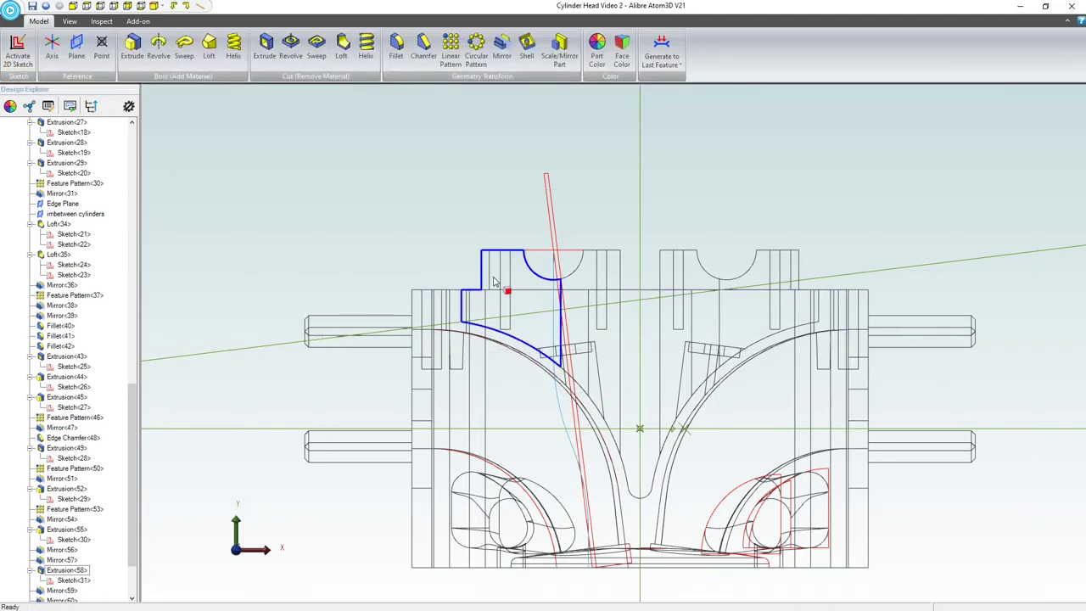
Step: Start a 2D sketch on the small rectangular two-hole face on top of the journal block
middle_drag(492, 281, 500, 315)
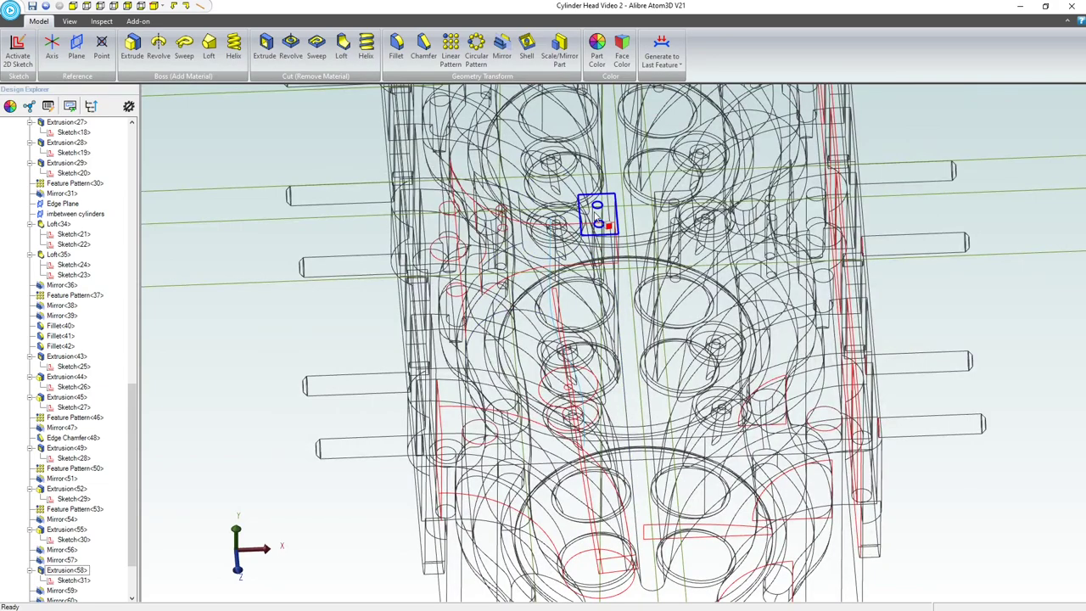
click(599, 216)
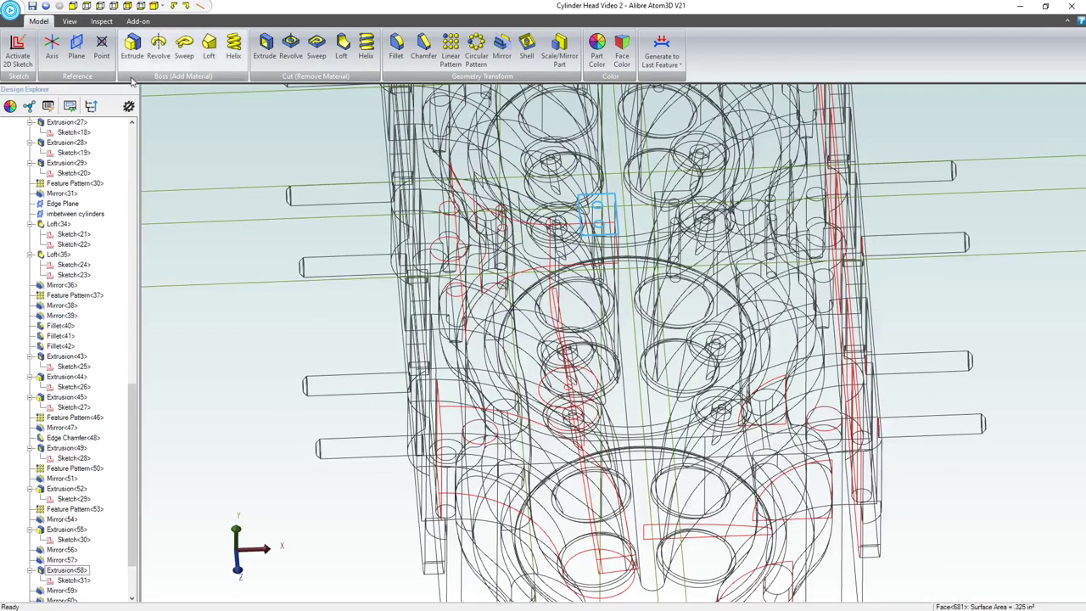
click(17, 47)
scroll(642, 468, up, 5)
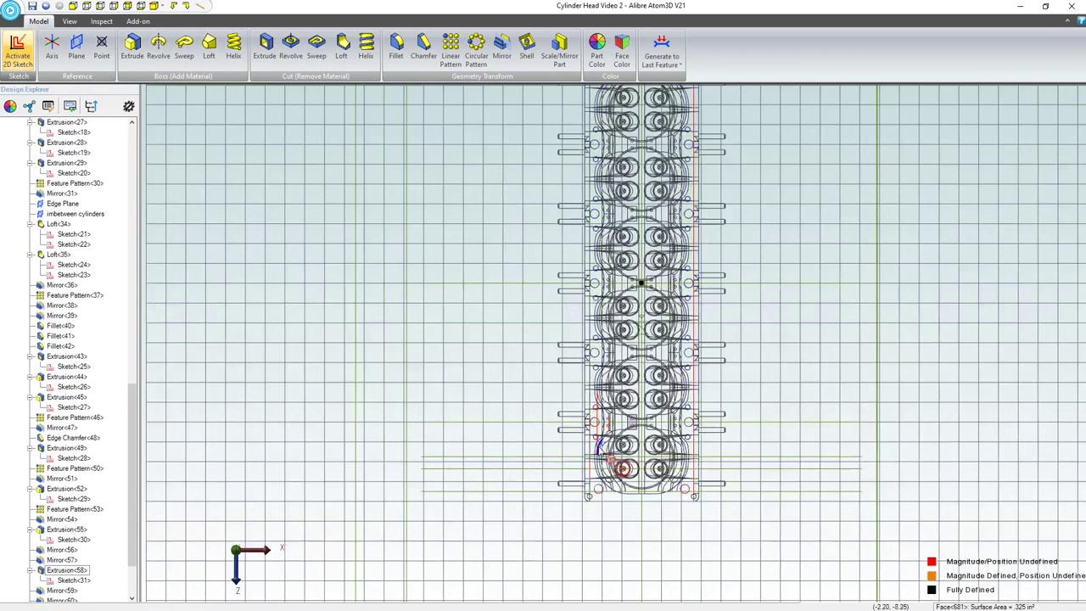
scroll(611, 432, up, 5)
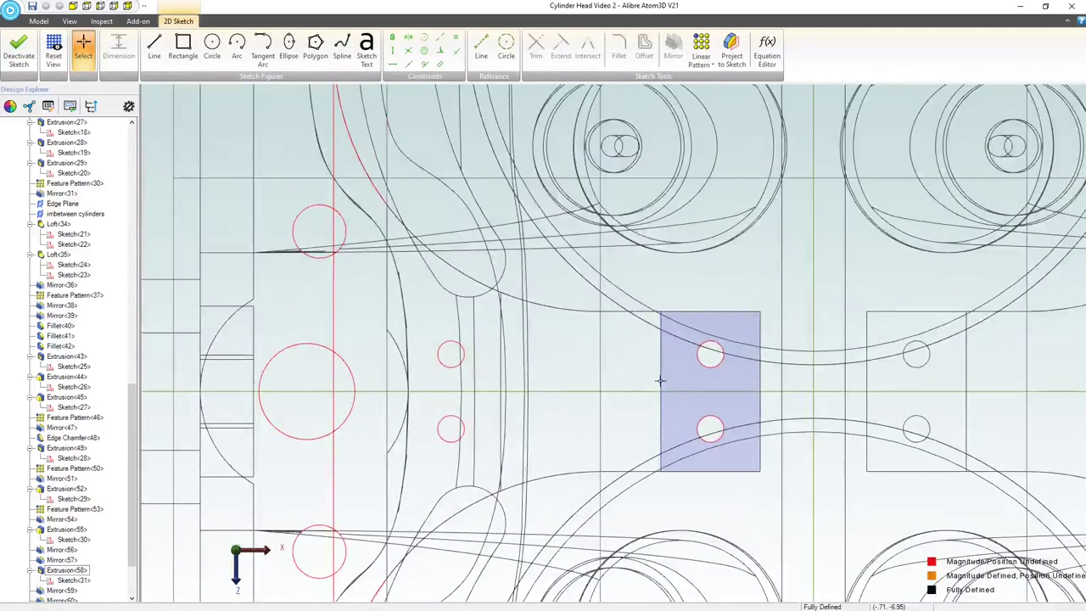
Step: Project the path's upper straight line into the sketch as a reference figure
mouse_move(469, 387)
middle_down()
mouse_move(487, 396)
mouse_move(475, 379)
middle_up()
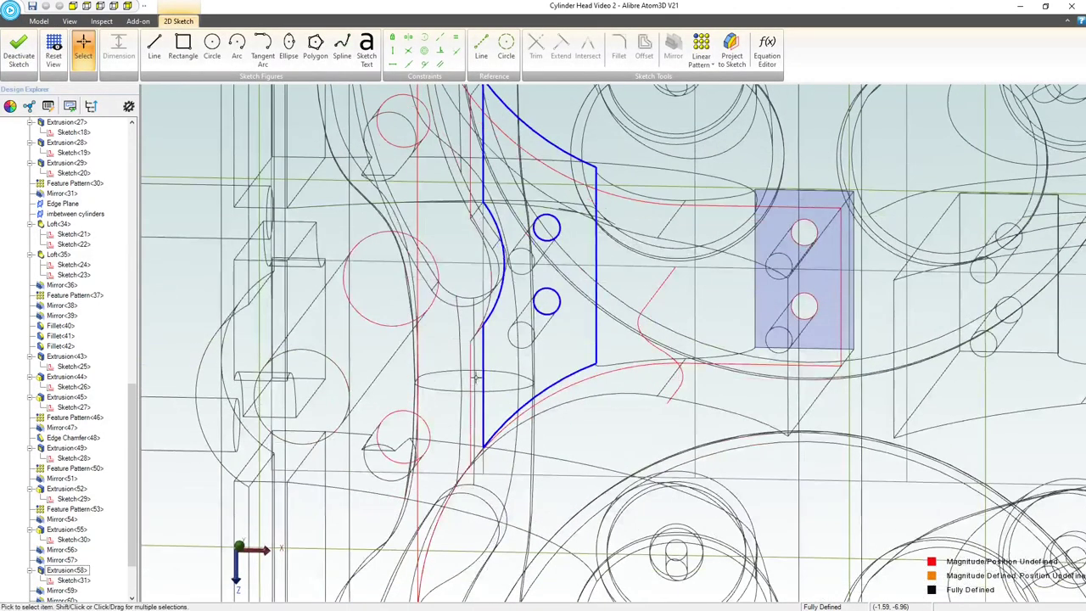
click(735, 51)
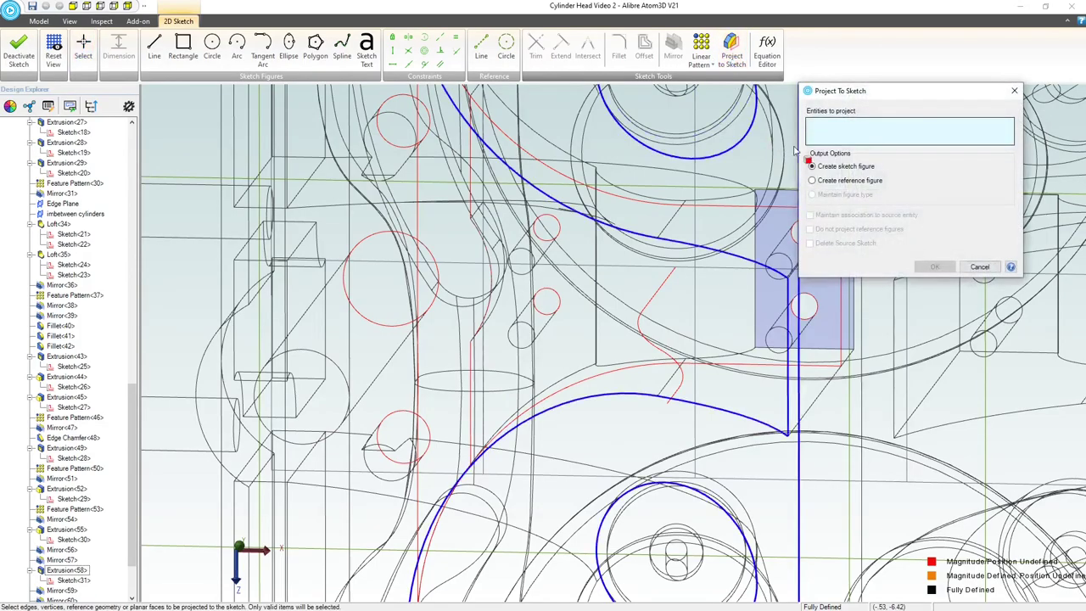
click(813, 181)
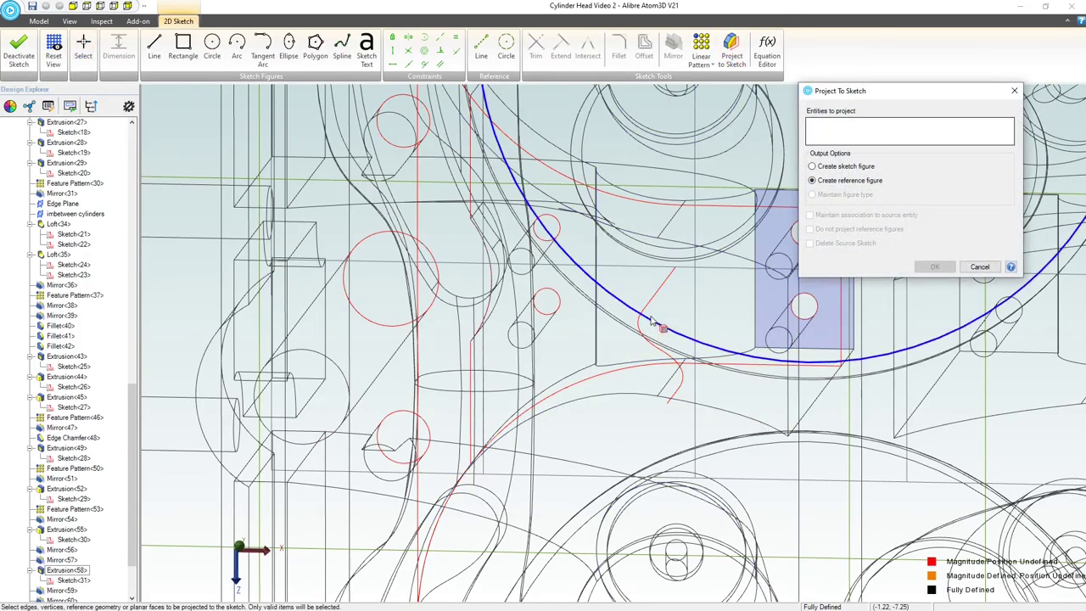
middle_drag(665, 270, 657, 223)
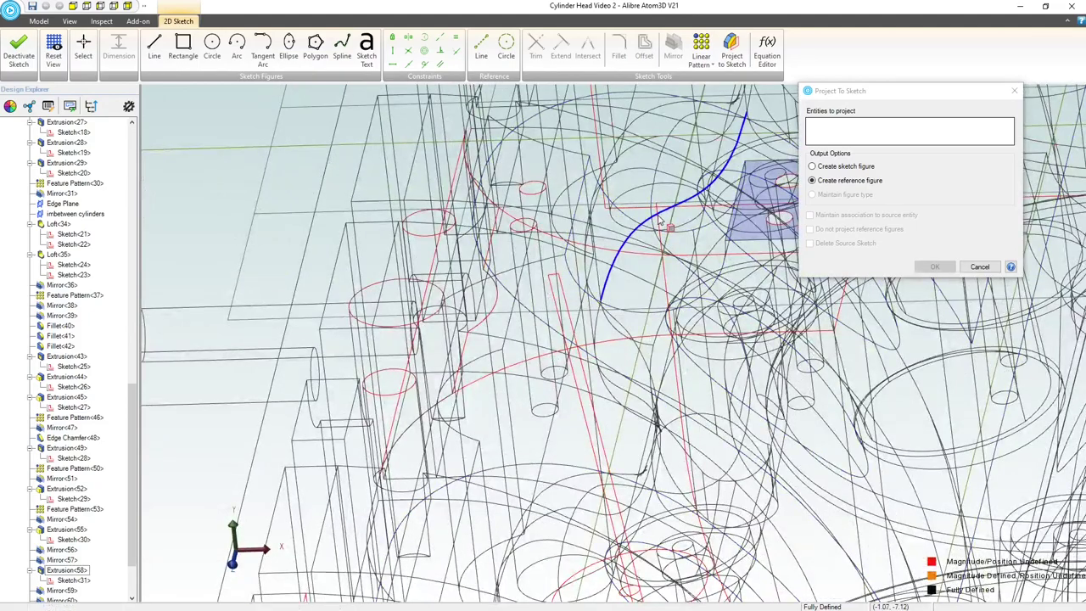
click(661, 224)
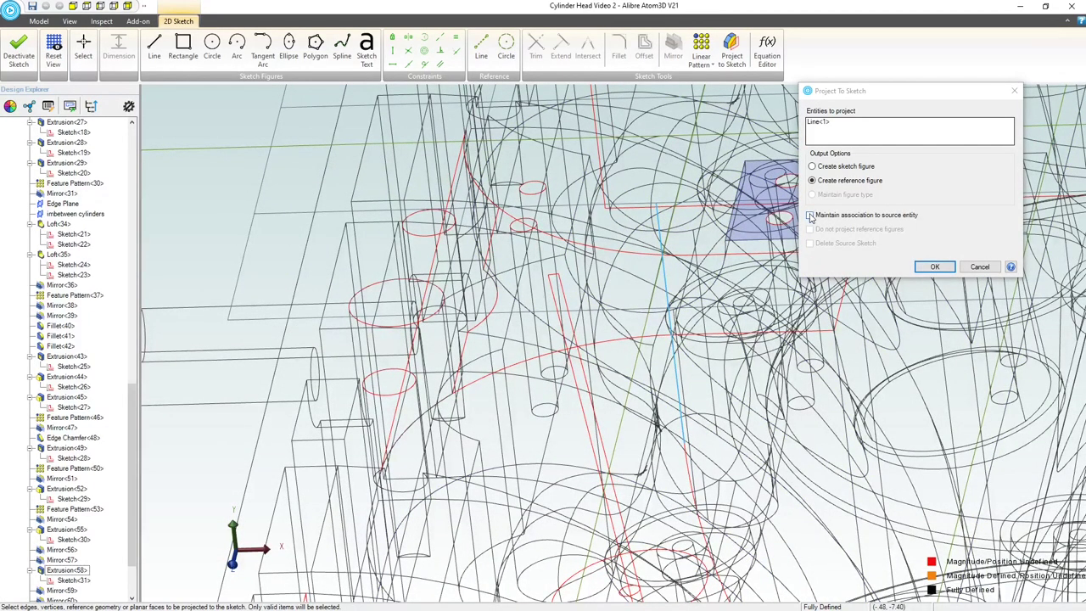
click(925, 265)
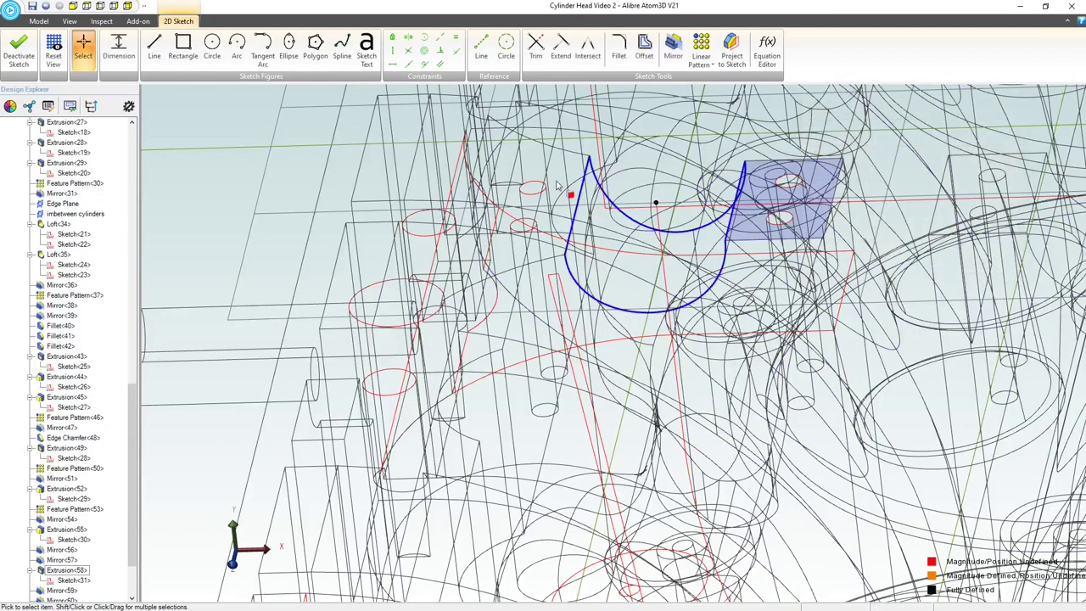
Step: Draw a circle centred on the projected point of the path's upper end and set its diameter to 0.25
click(211, 48)
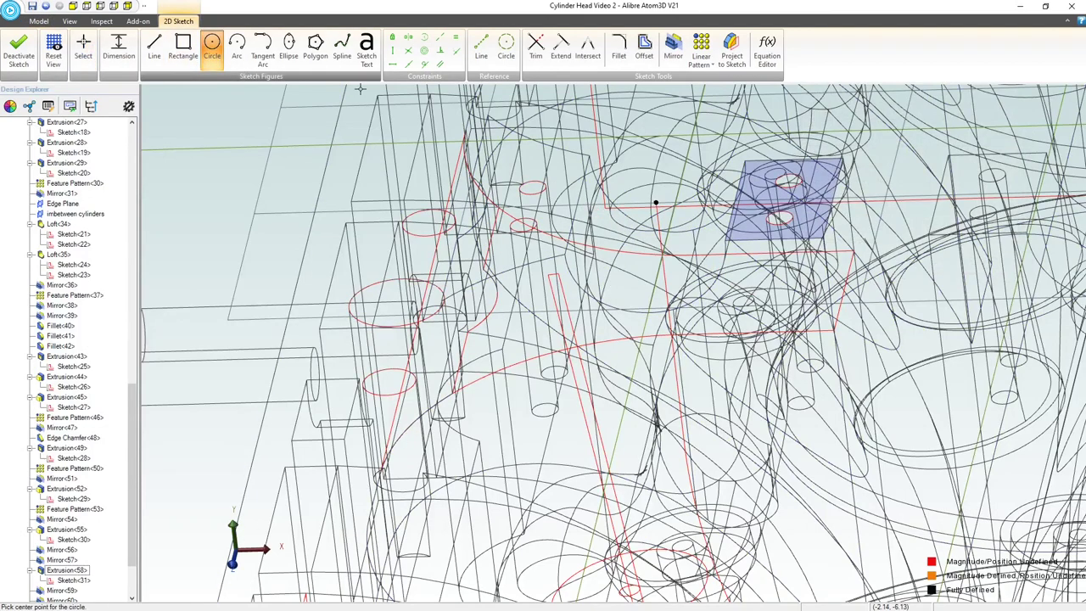
click(657, 201)
click(681, 186)
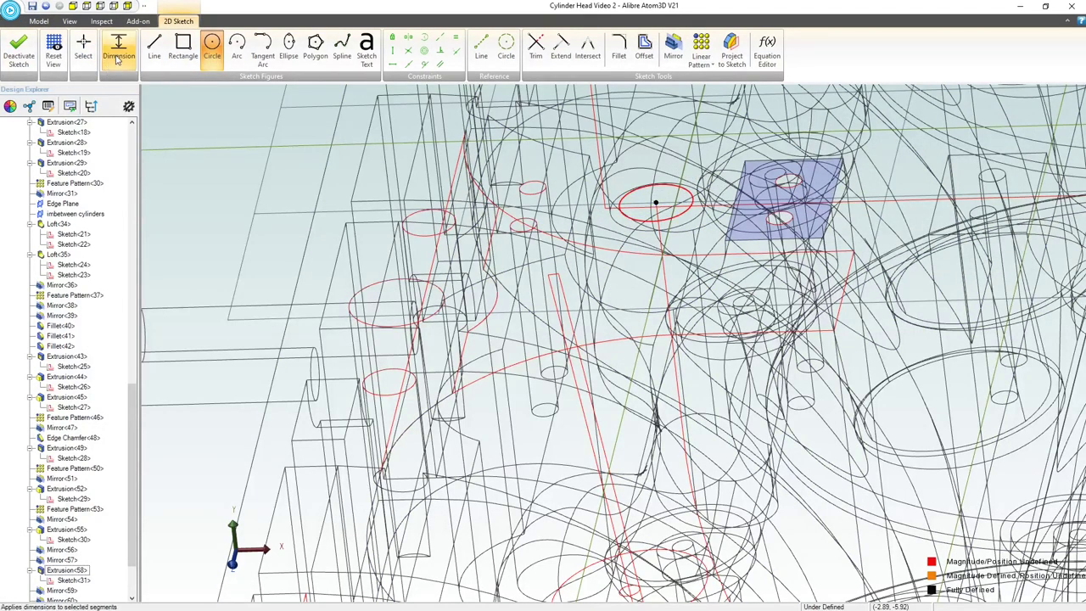
key(Escape)
key(d)
click(670, 191)
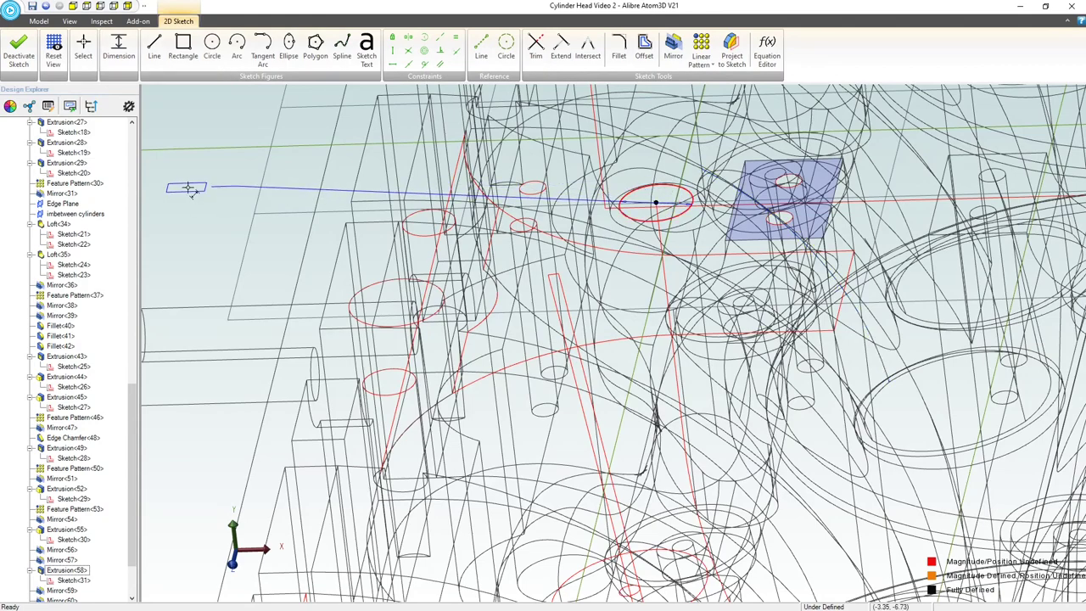
click(194, 189)
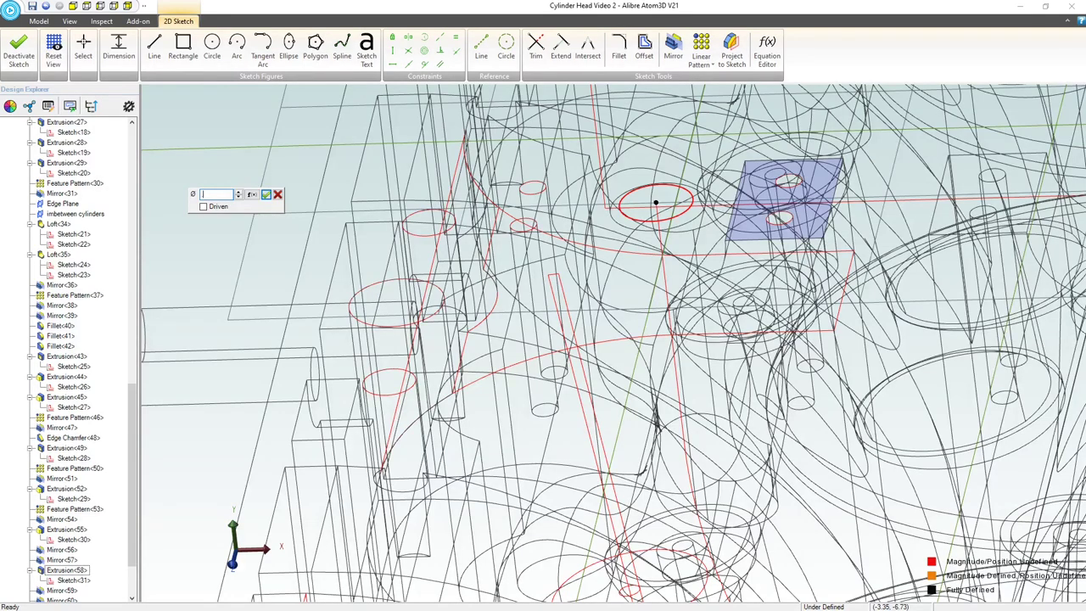
text(.25)
key(Return)
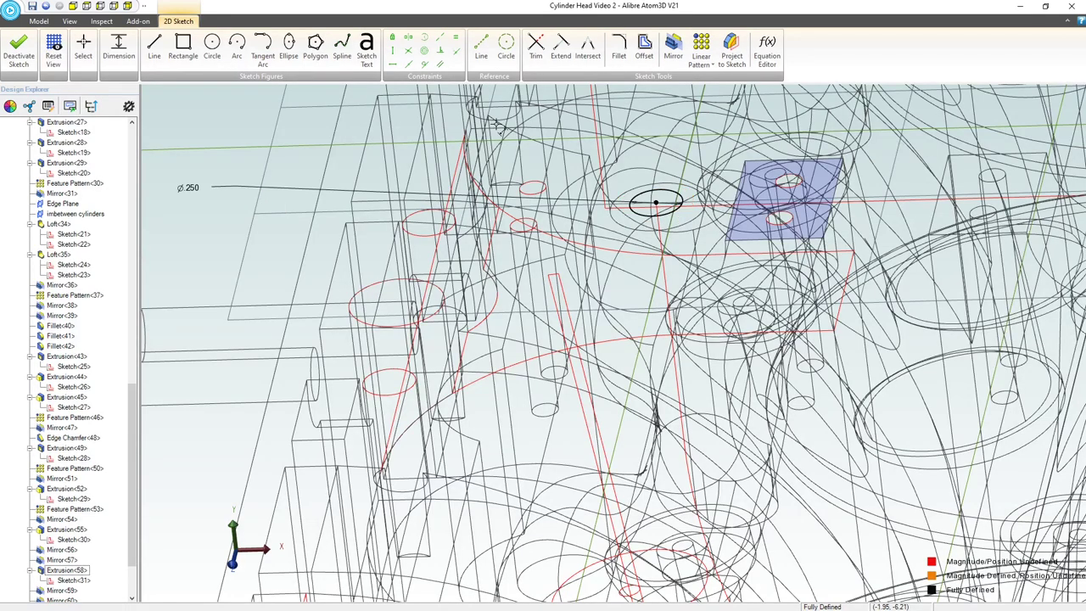
Step: Set the circle's diameter to 0.125 and finish the sketch
key(Escape)
double_click(188, 188)
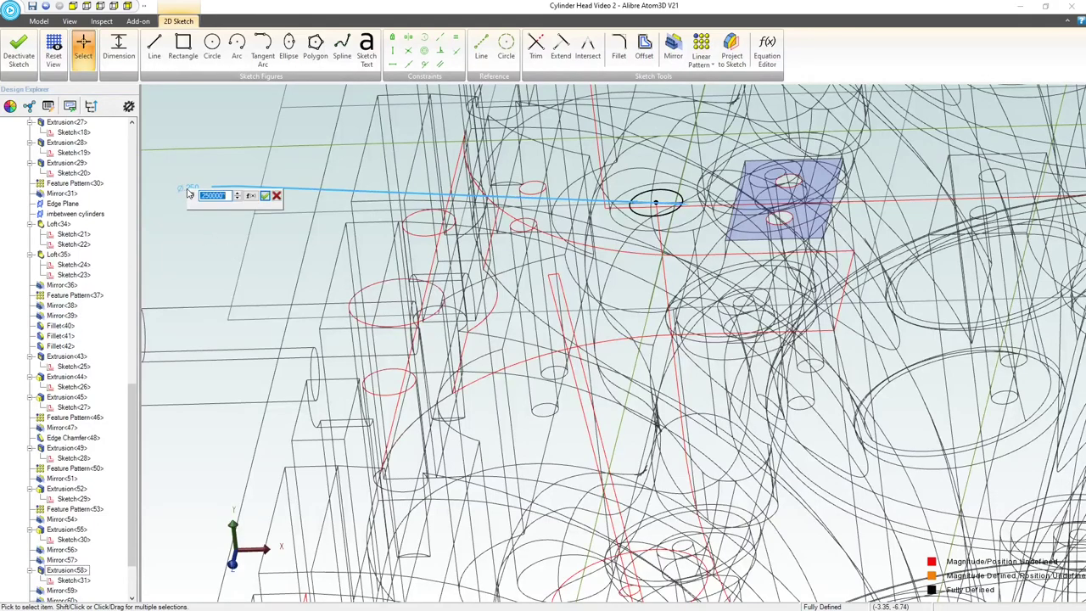
text(.125)
key(Return)
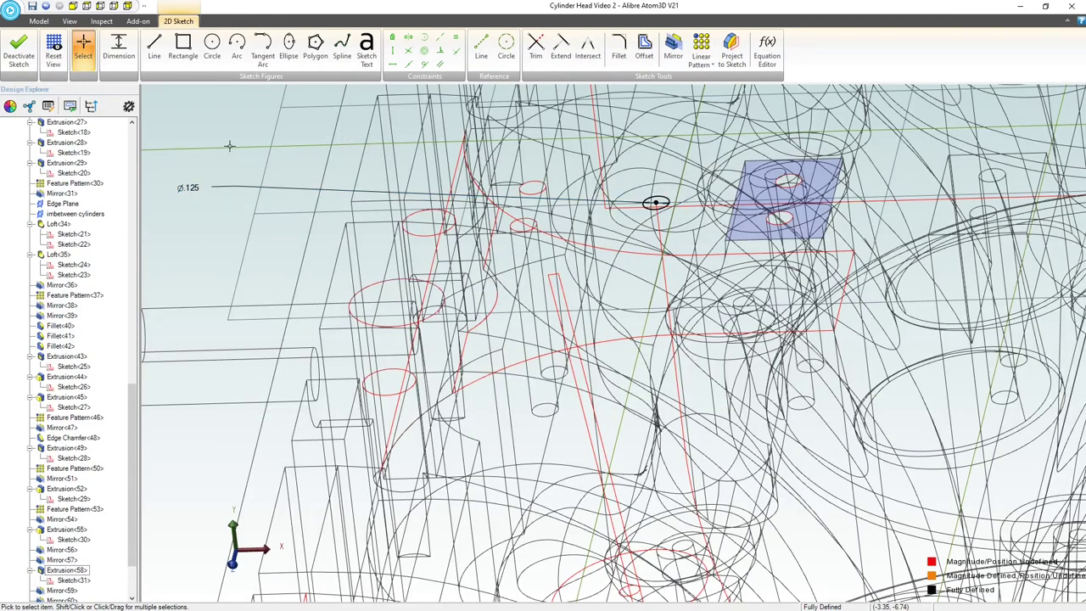
click(18, 49)
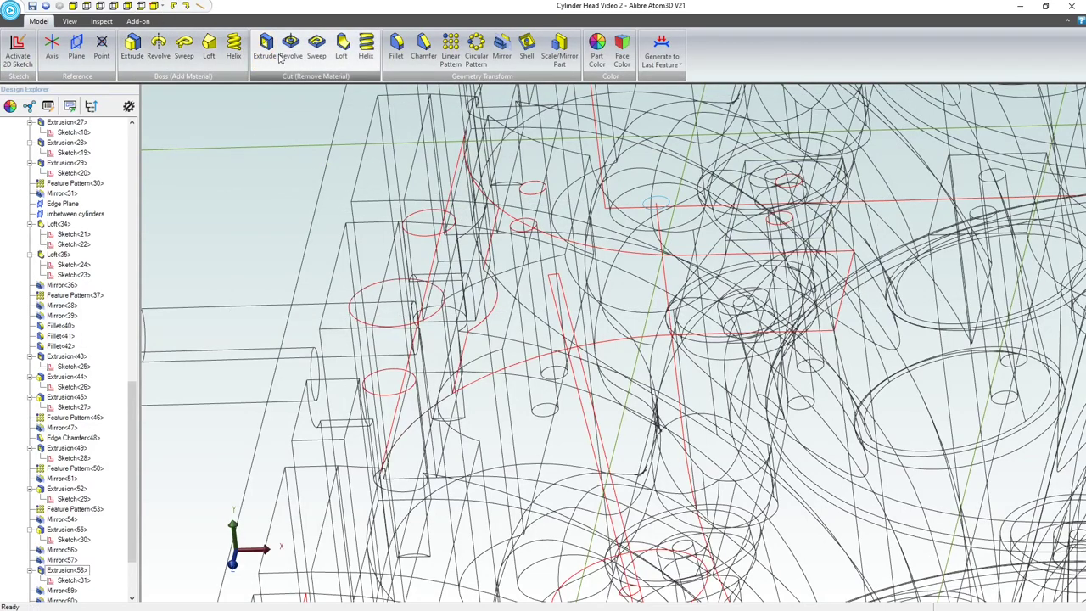
Step: Sweep cut the circular profile along the entire line-and-arc path sketch, with no draft angle
click(316, 49)
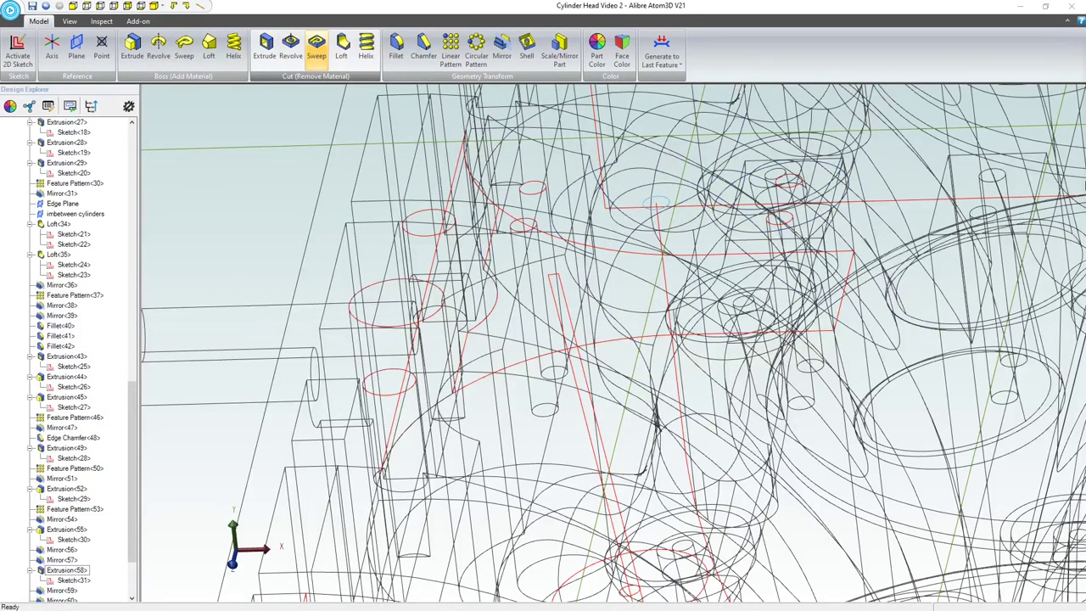
drag(1085, 127, 944, 167)
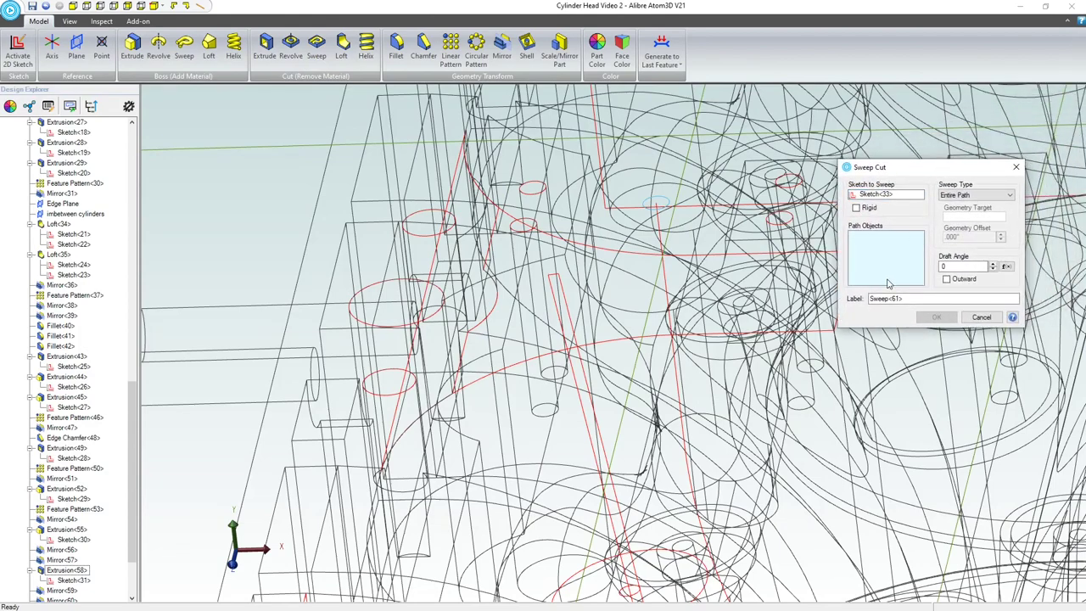
click(659, 222)
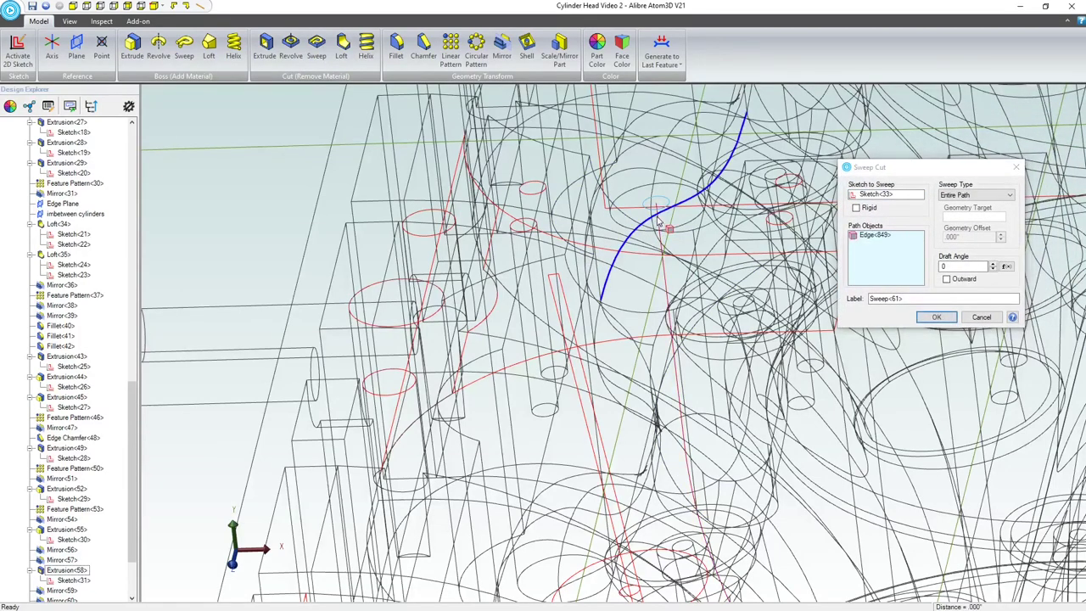
right_click(879, 235)
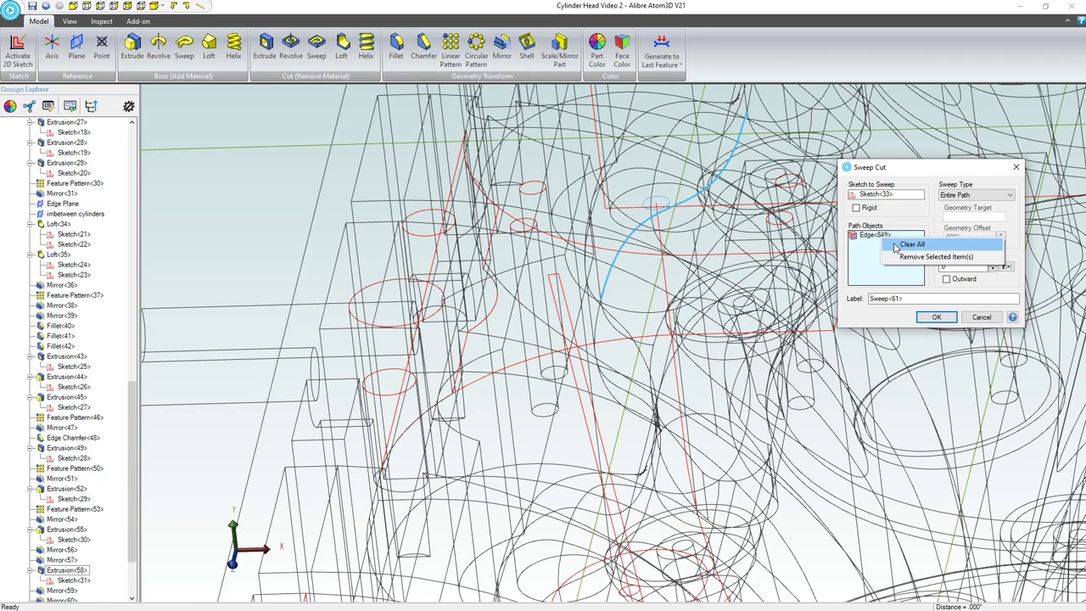
click(896, 244)
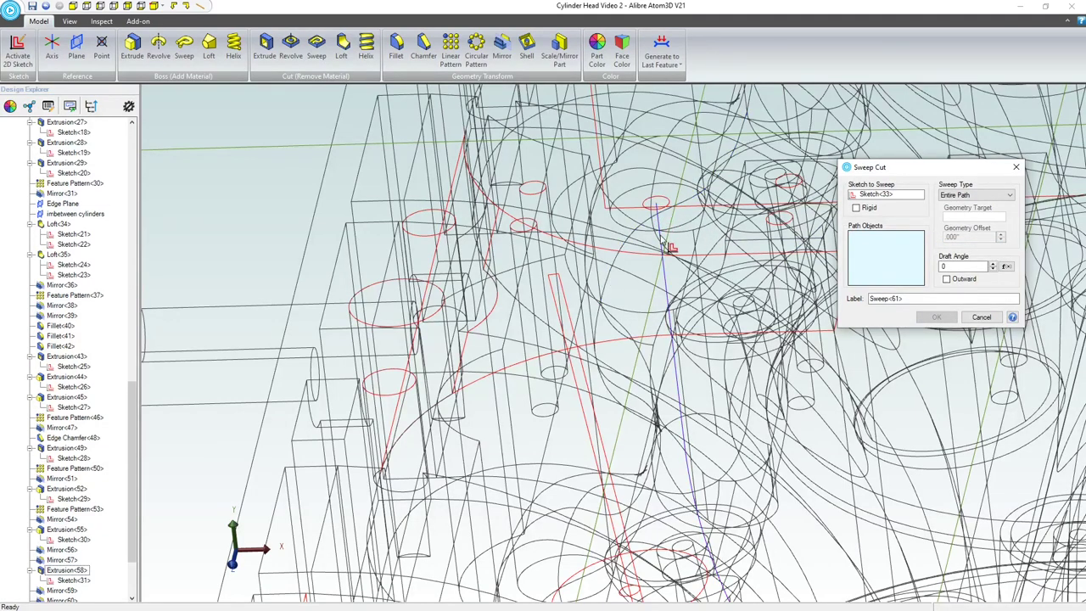
scroll(550, 213, down, 3)
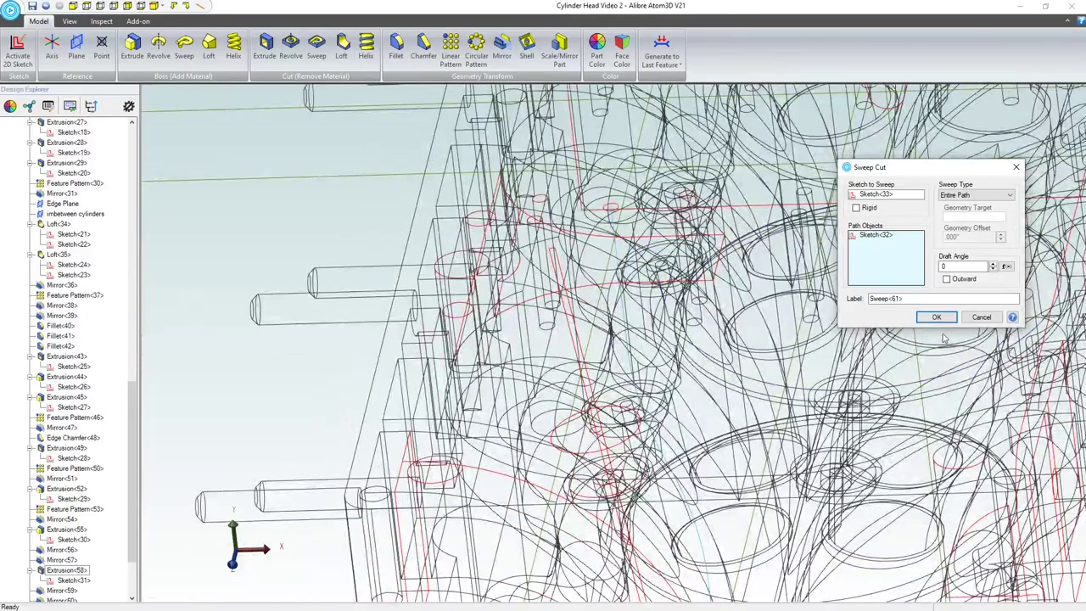
click(937, 318)
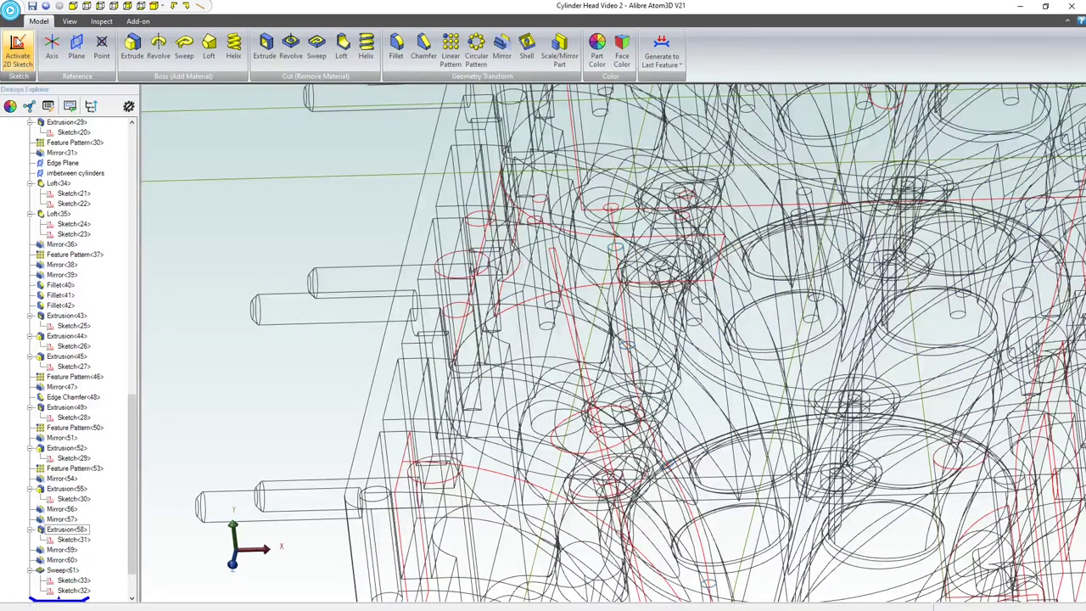
Step: Inspect where the swept passage runs beside the bolt holes and reopen its path sketch for editing
click(17, 51)
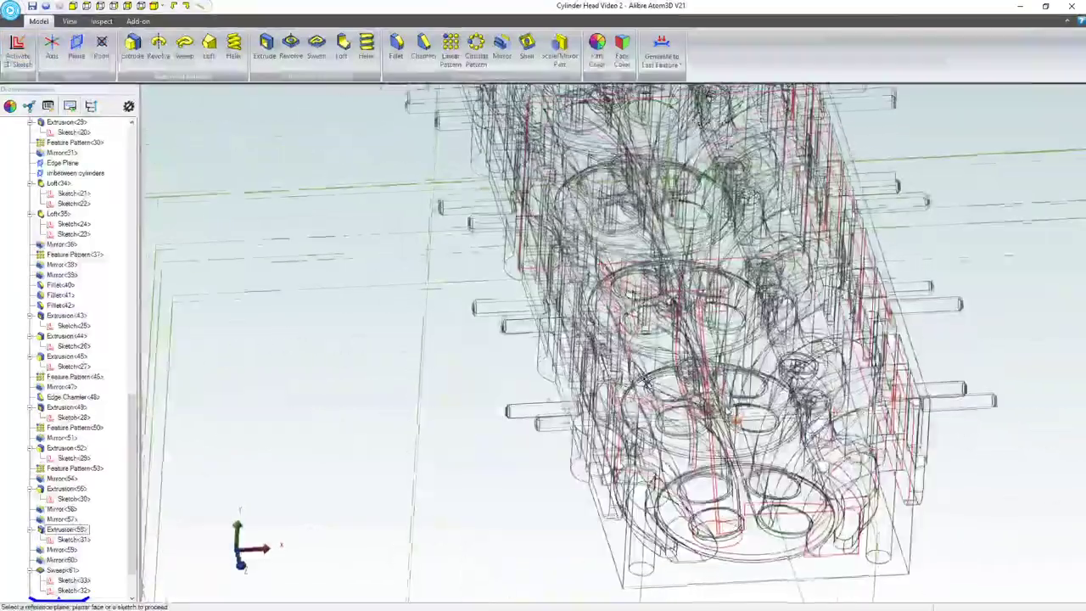
middle_drag(726, 410, 725, 436)
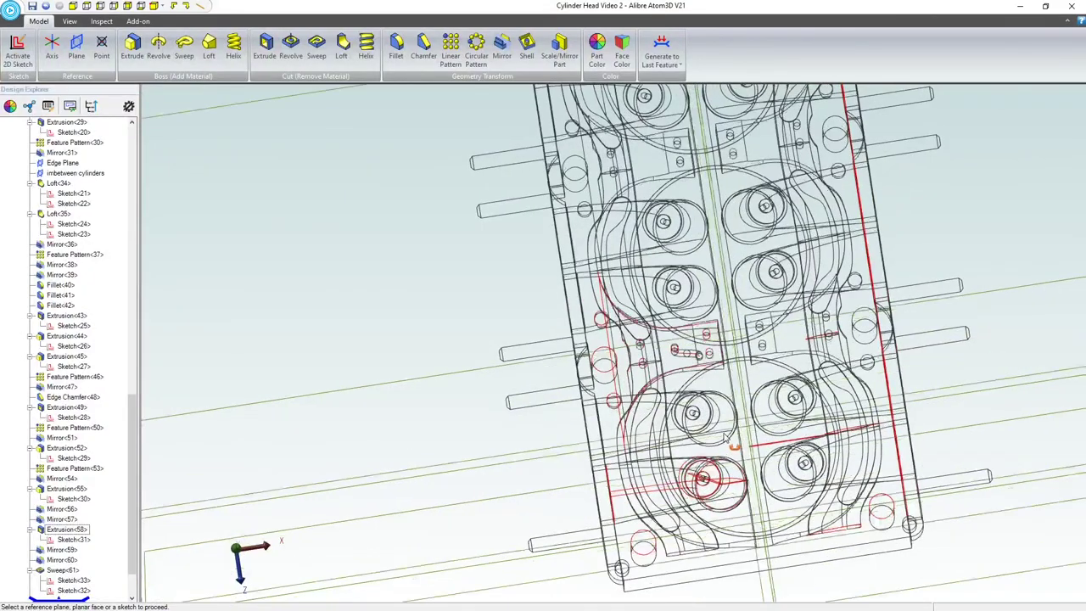
scroll(704, 425, up, 6)
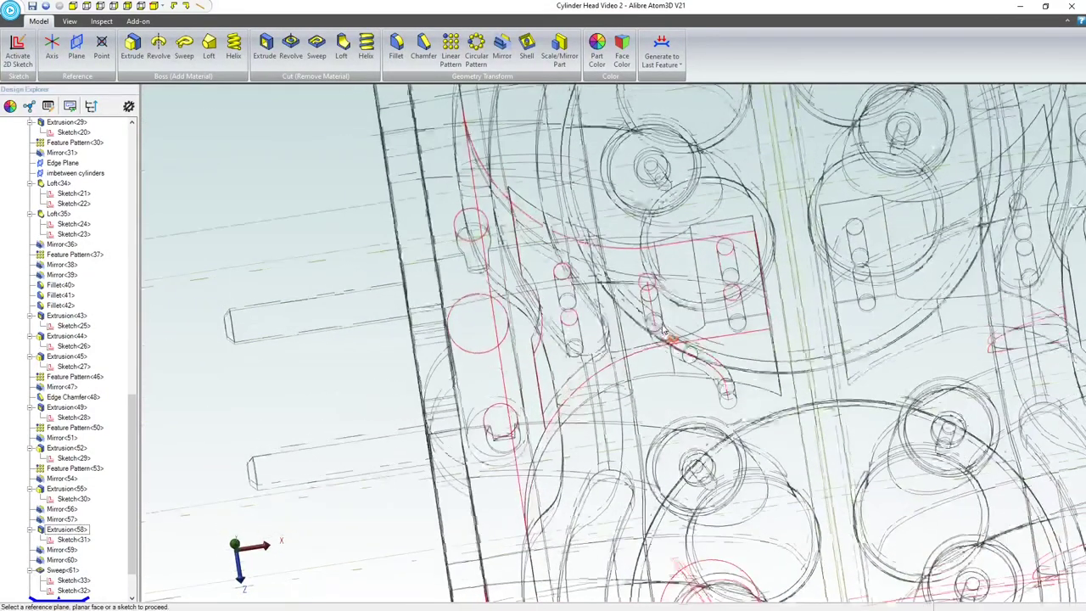
middle_drag(665, 330, 664, 331)
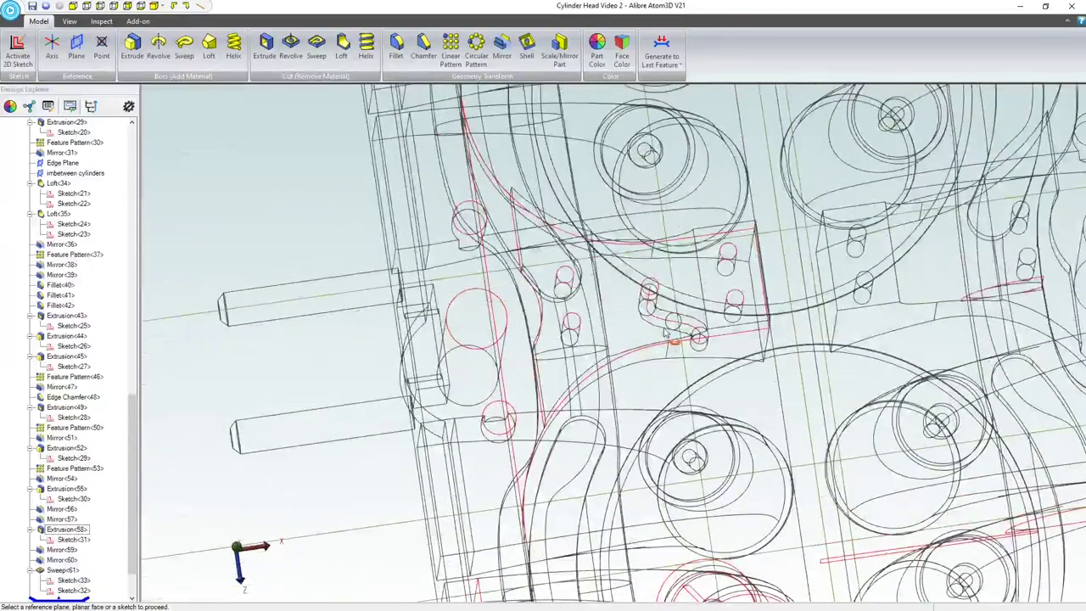
scroll(76, 543, down, 2)
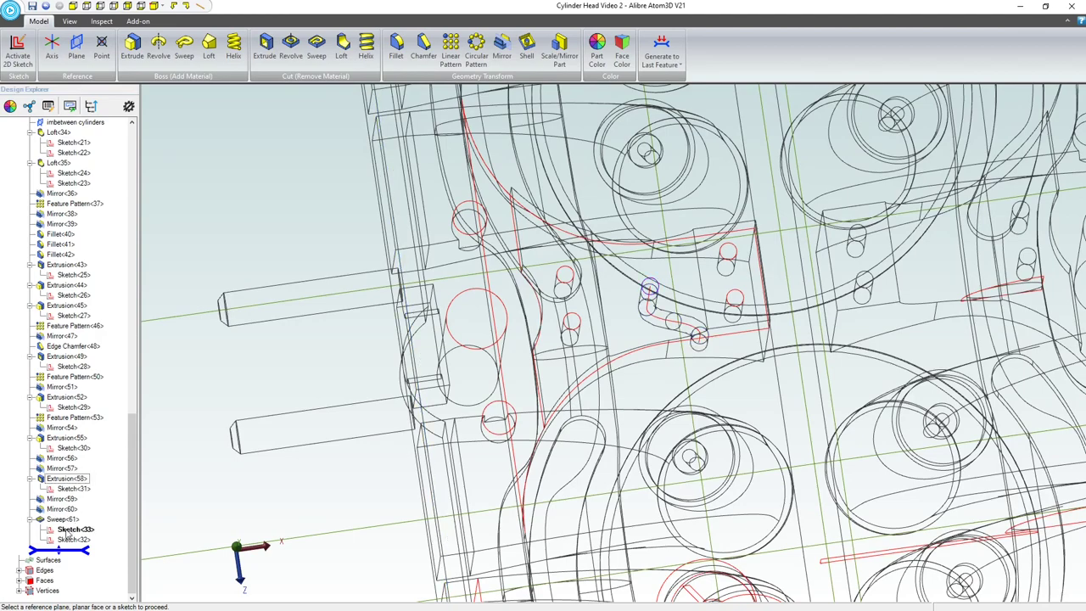
double_click(68, 541)
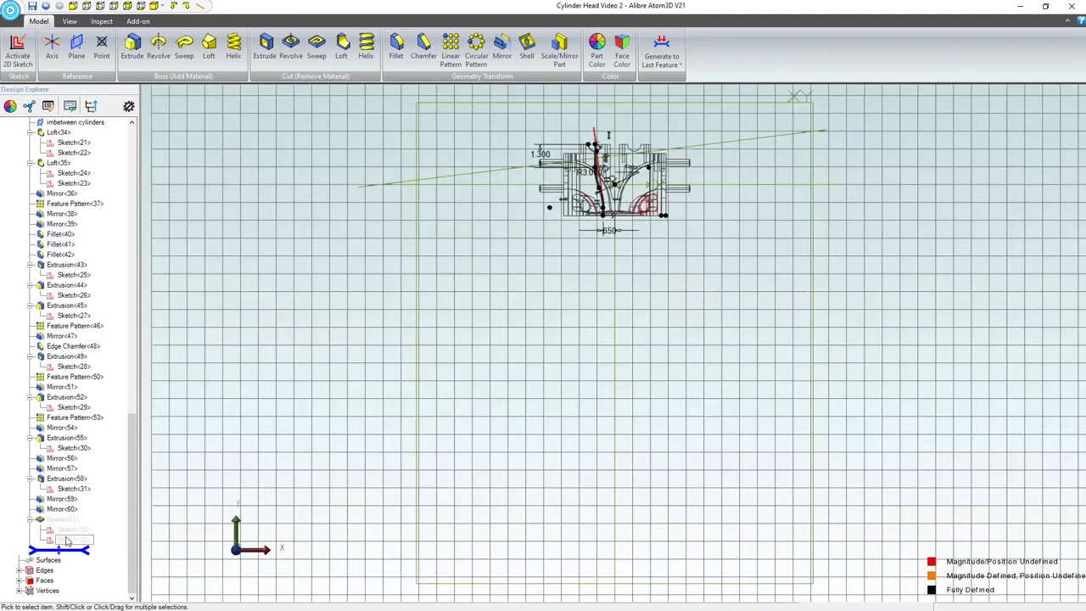
scroll(314, 347, up, 1)
scroll(628, 149, up, 7)
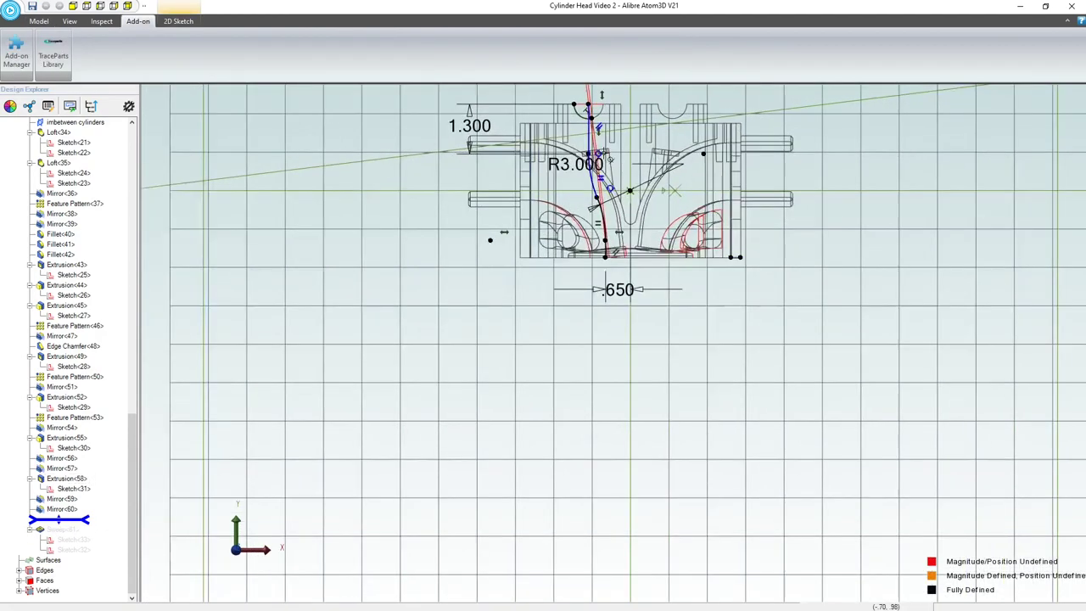
Step: Try offsets of 0.75 and 0.85 between the path's bottom end and the head's vertical centreline
double_click(635, 414)
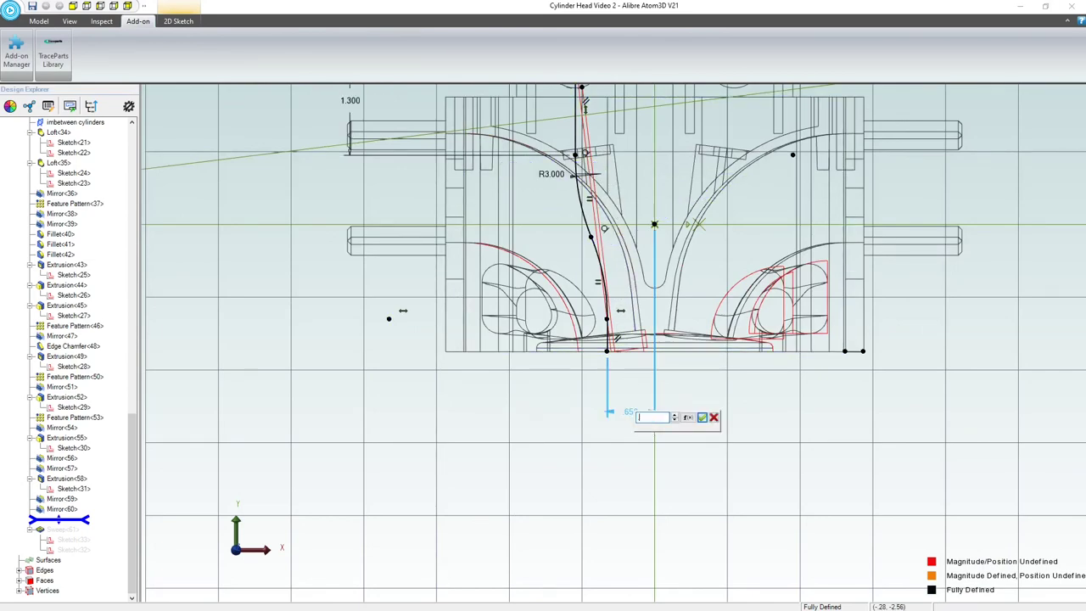
key(Return)
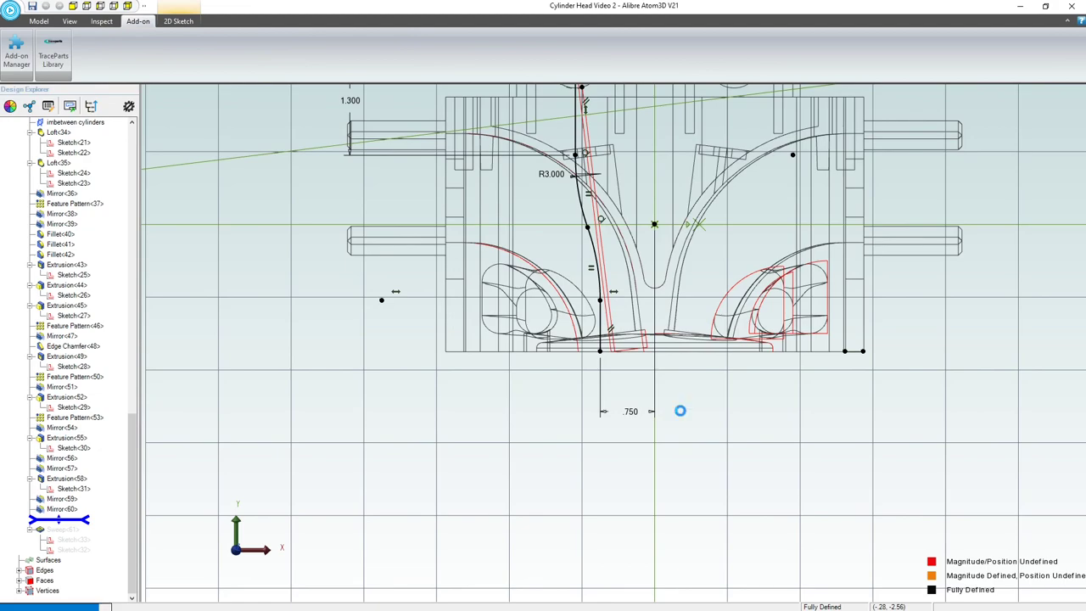
double_click(635, 416)
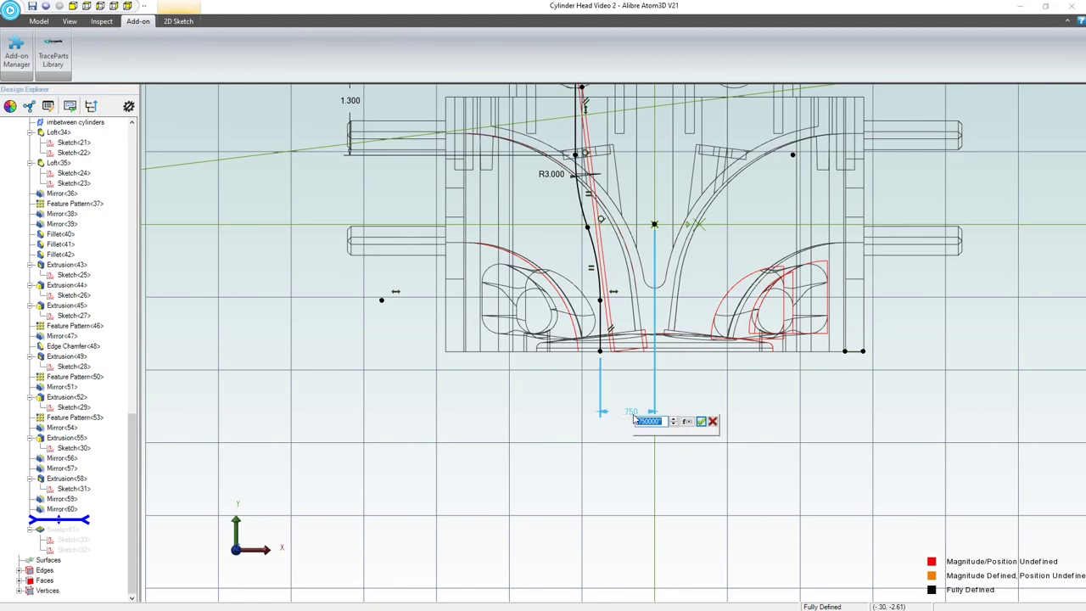
text(.85)
key(Return)
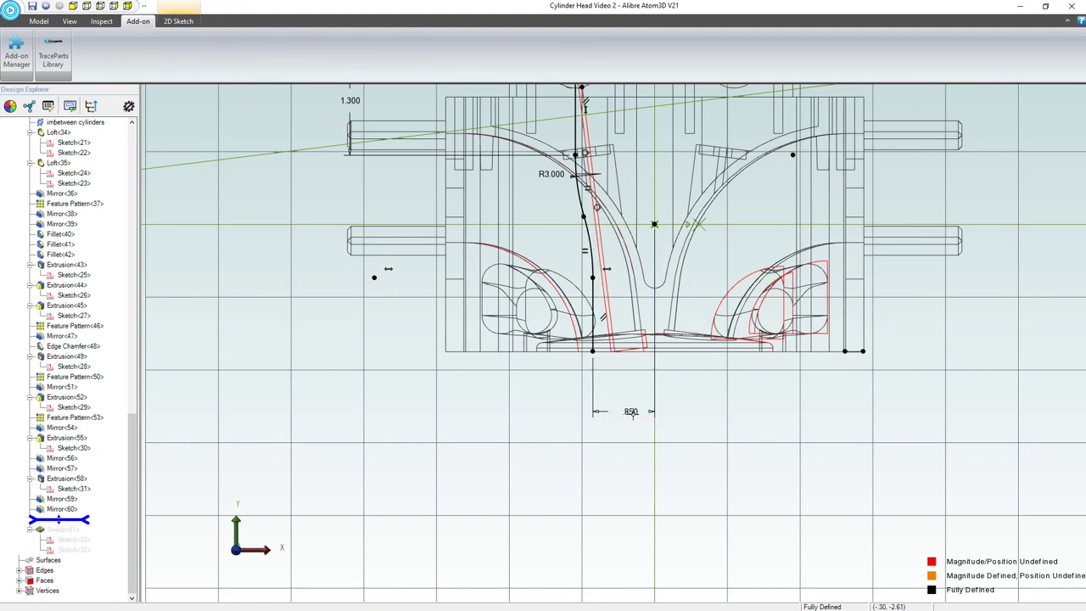
Step: Set the offset of the path's bottom end from the vertical centreline to 1 and finish the sketch
double_click(634, 416)
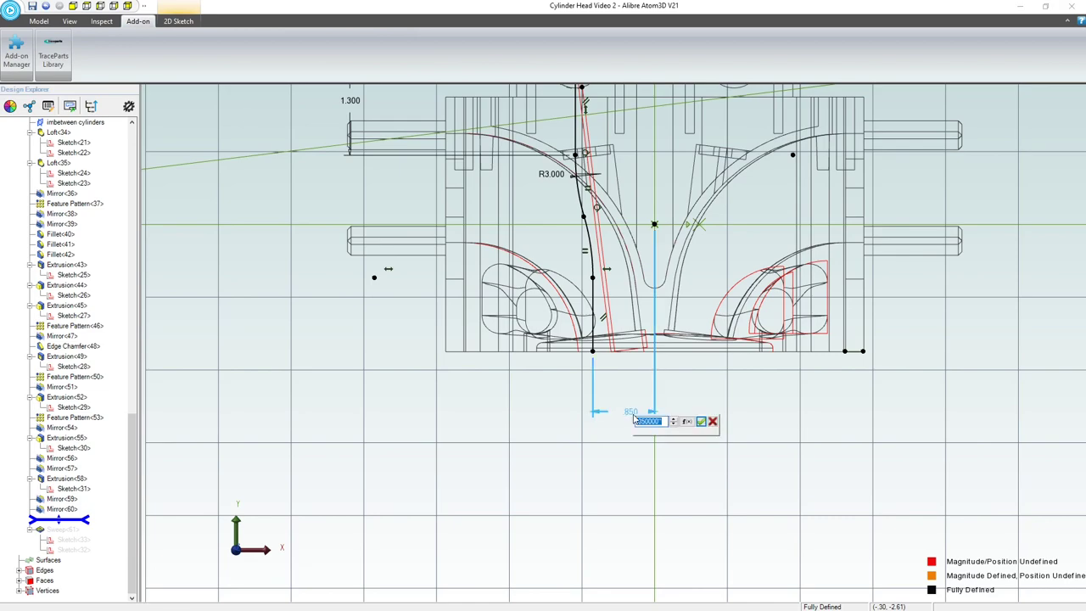
text(1)
key(Return)
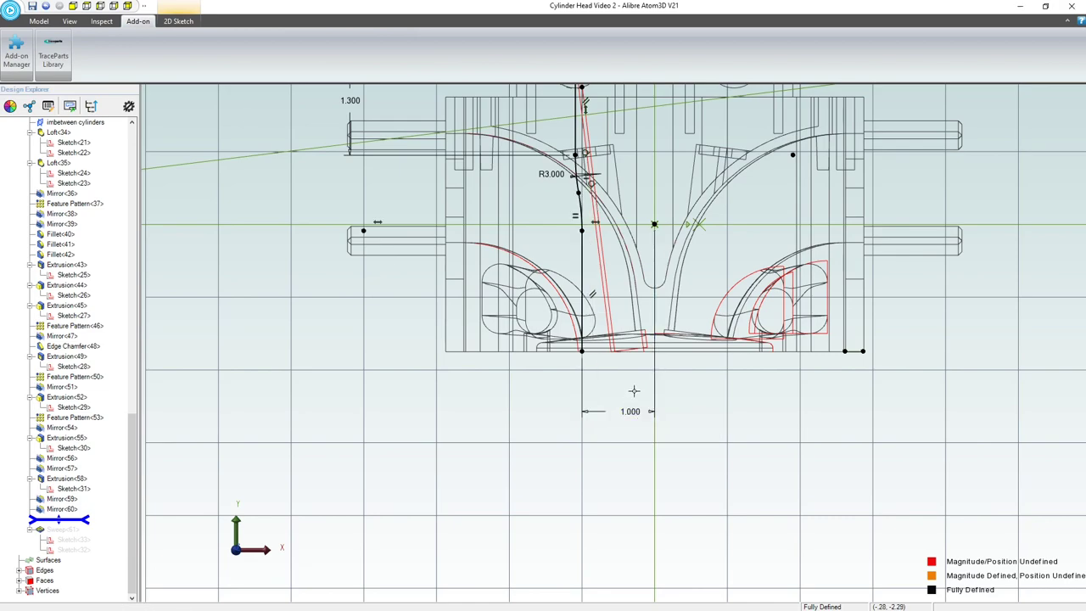
scroll(525, 216, up, 2)
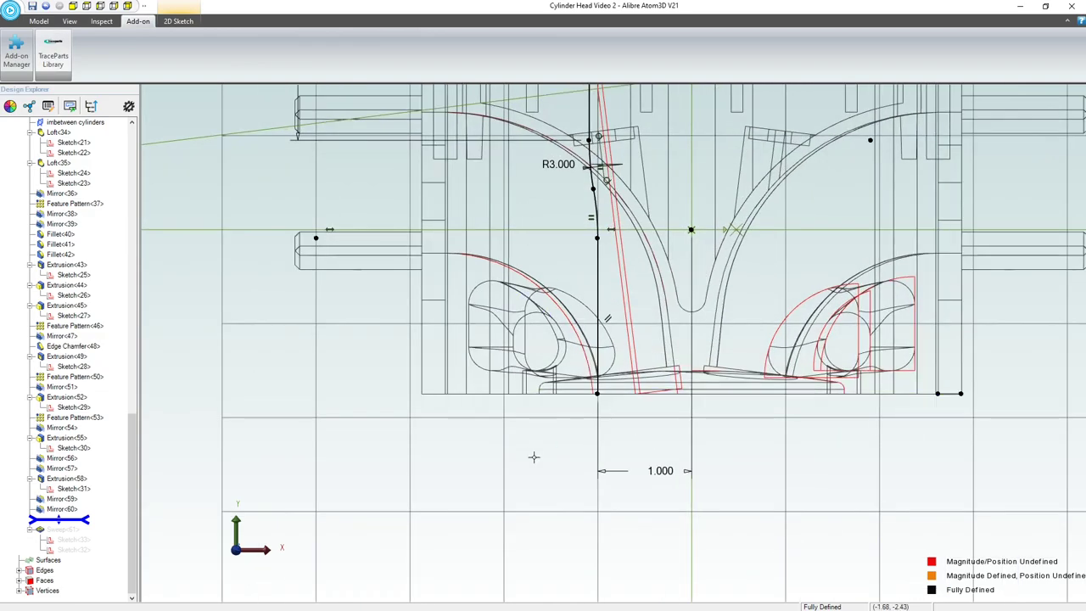
scroll(534, 455, down, 4)
scroll(581, 277, up, 2)
click(38, 20)
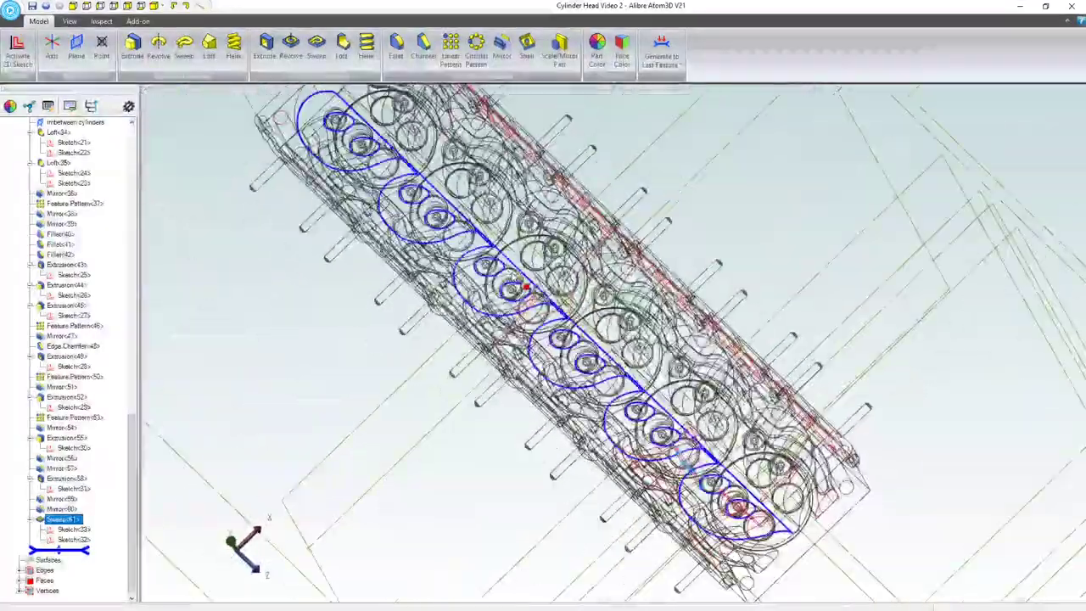
Step: Inspect the rebuilt passage's clearance to the neighbouring holes from below and reopen its path sketch for editing
scroll(685, 463, down, 1)
scroll(685, 463, up, 2)
scroll(693, 459, up, 1)
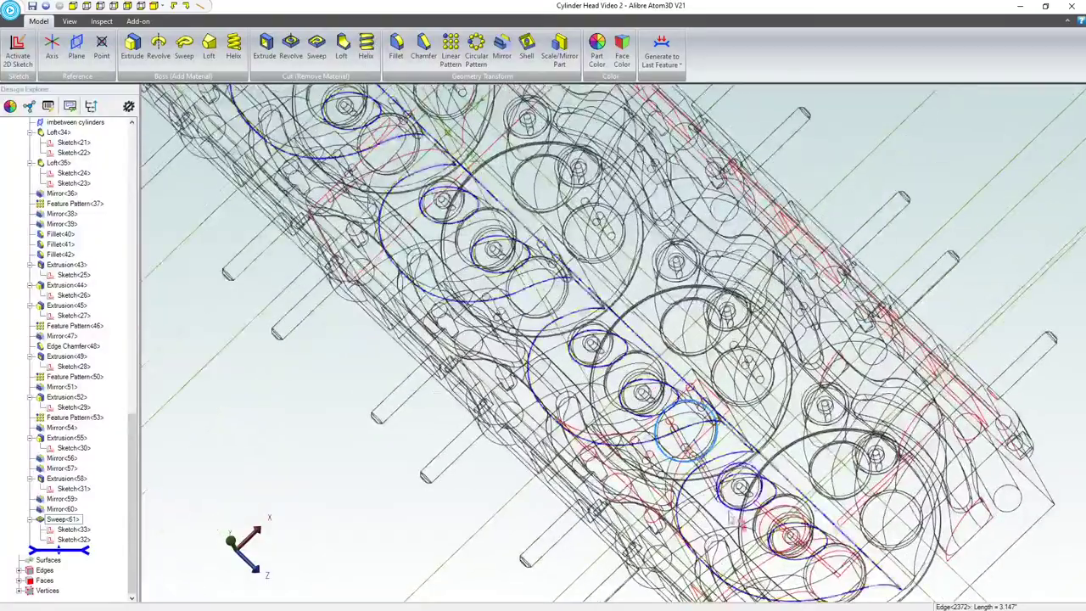
scroll(732, 518, up, 5)
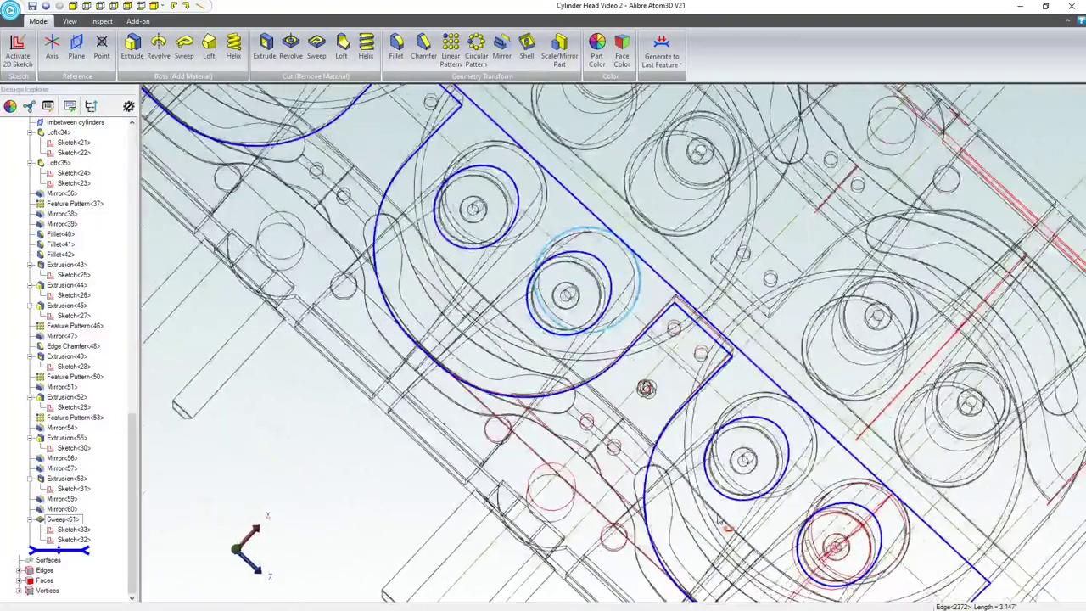
middle_drag(719, 520, 717, 514)
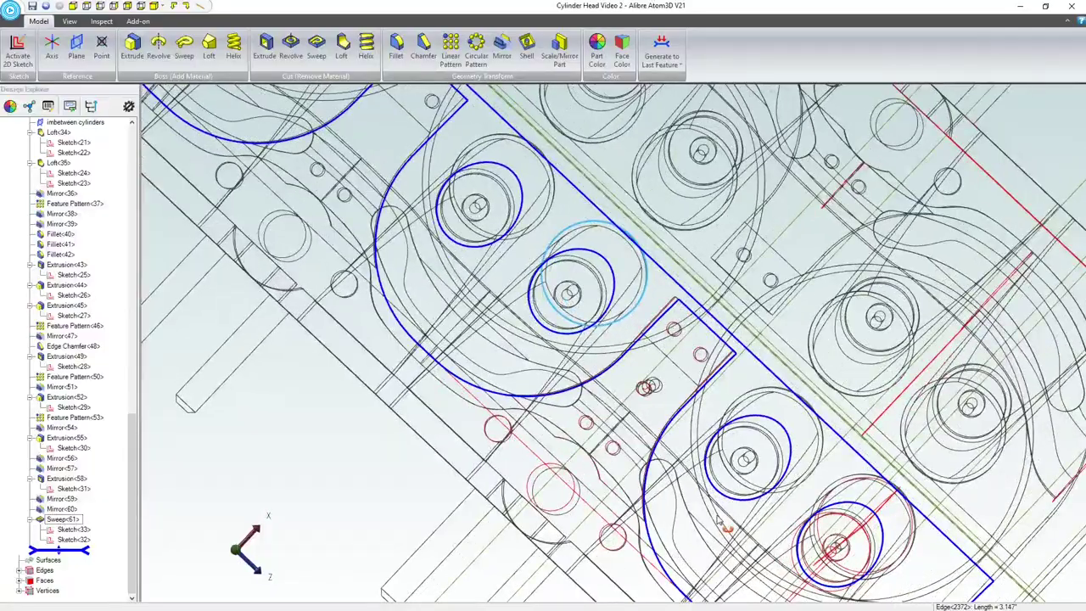
middle_drag(719, 519, 710, 498)
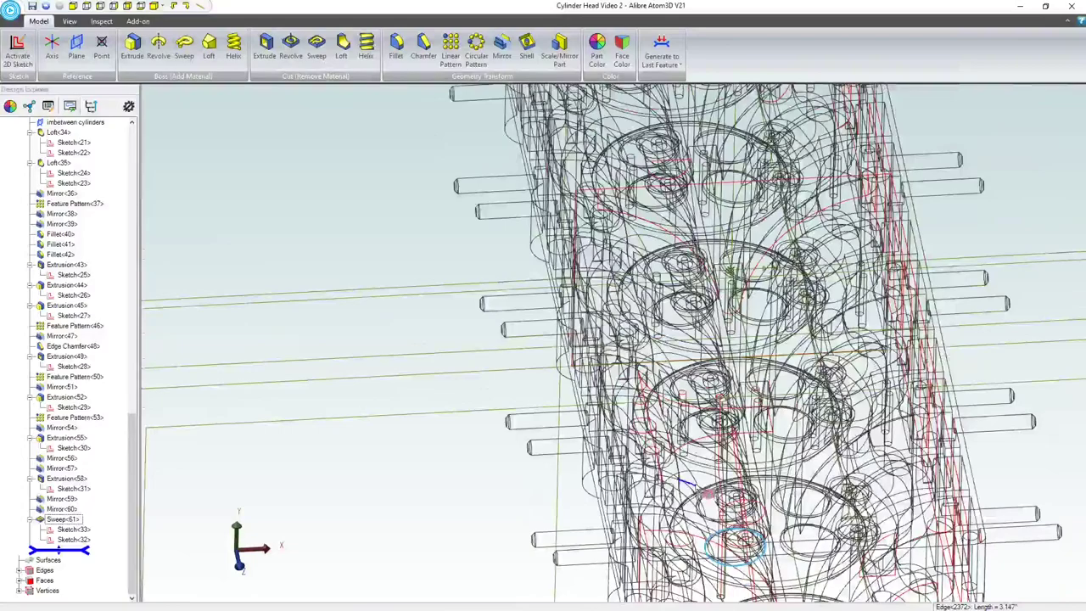
right_click(73, 542)
click(95, 550)
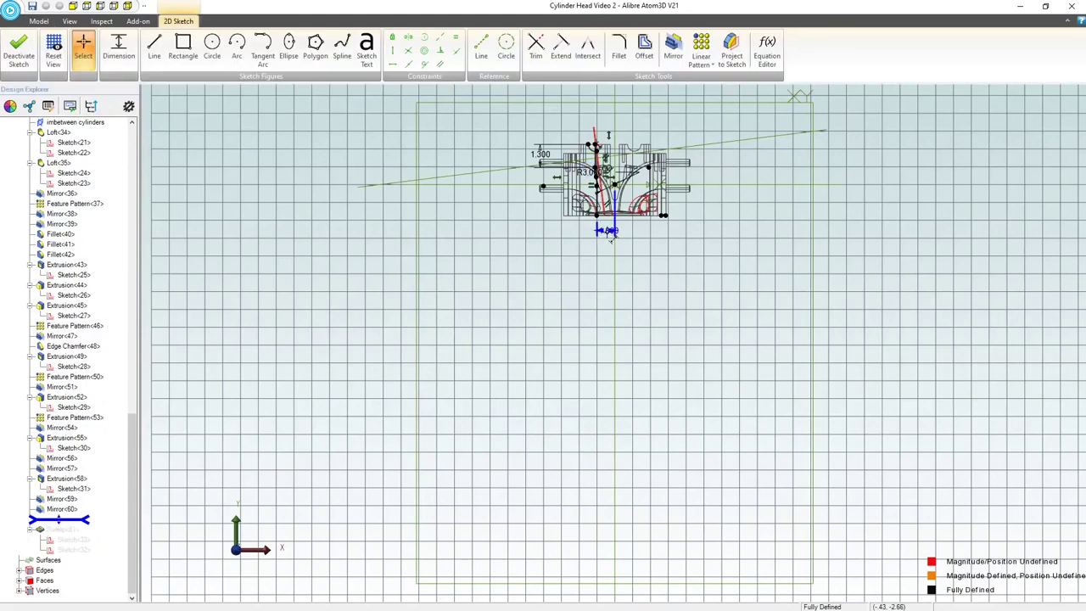
Step: Try to set the offset between the path's bottom end and the vertical centreline to 1.25
double_click(607, 232)
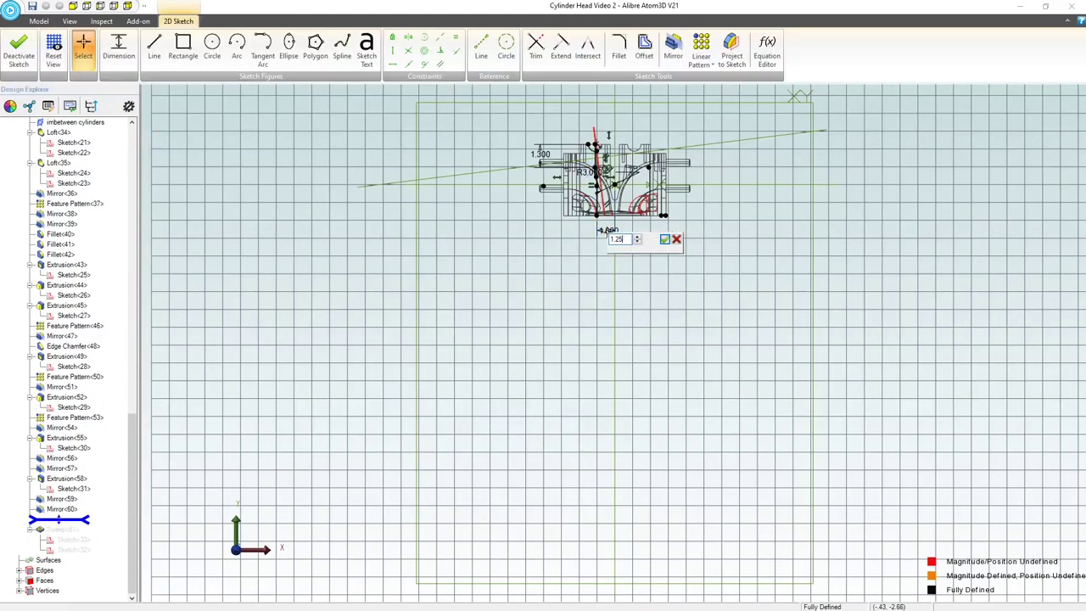
key(Return)
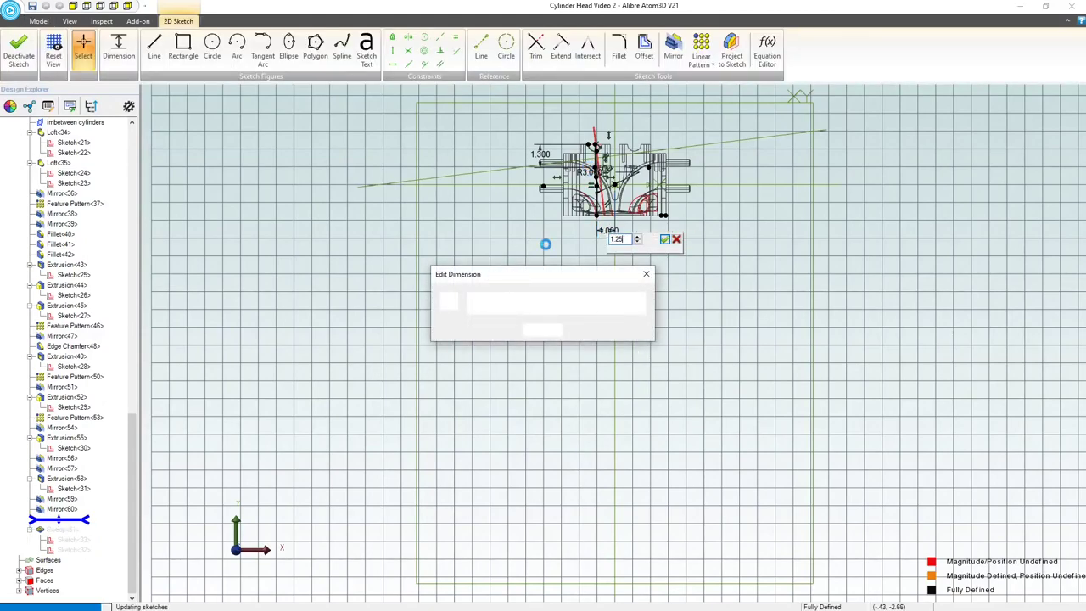
click(553, 330)
scroll(601, 215, up, 3)
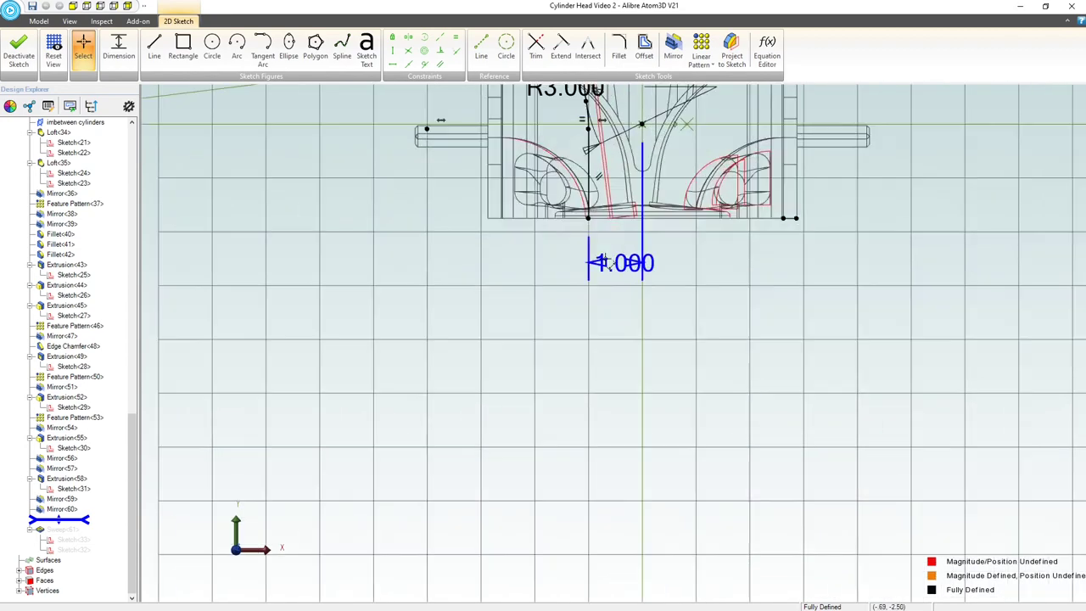
double_click(632, 262)
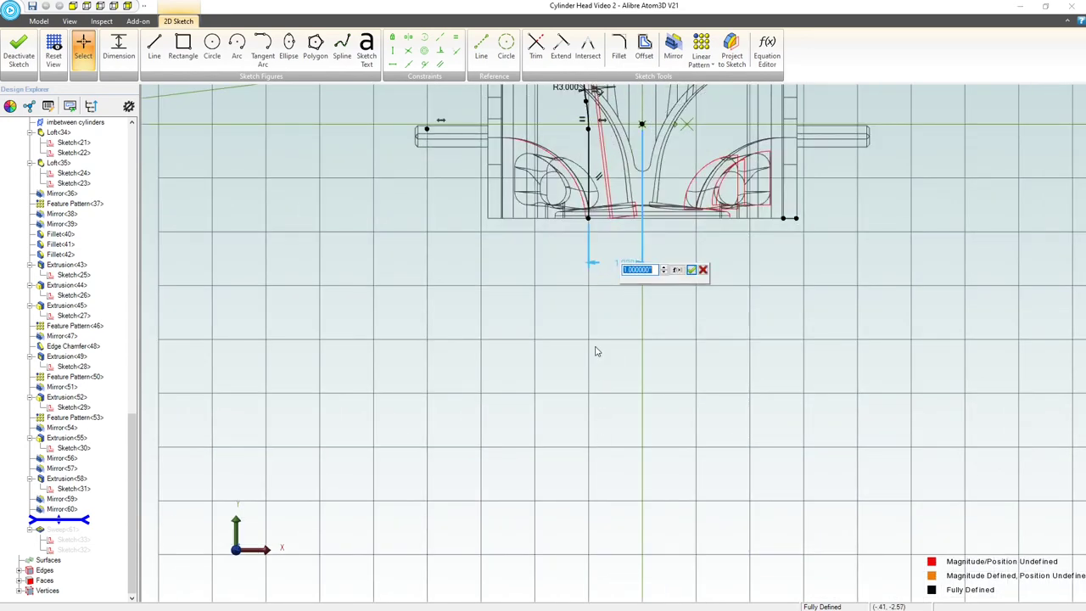
text(1)
key(Return)
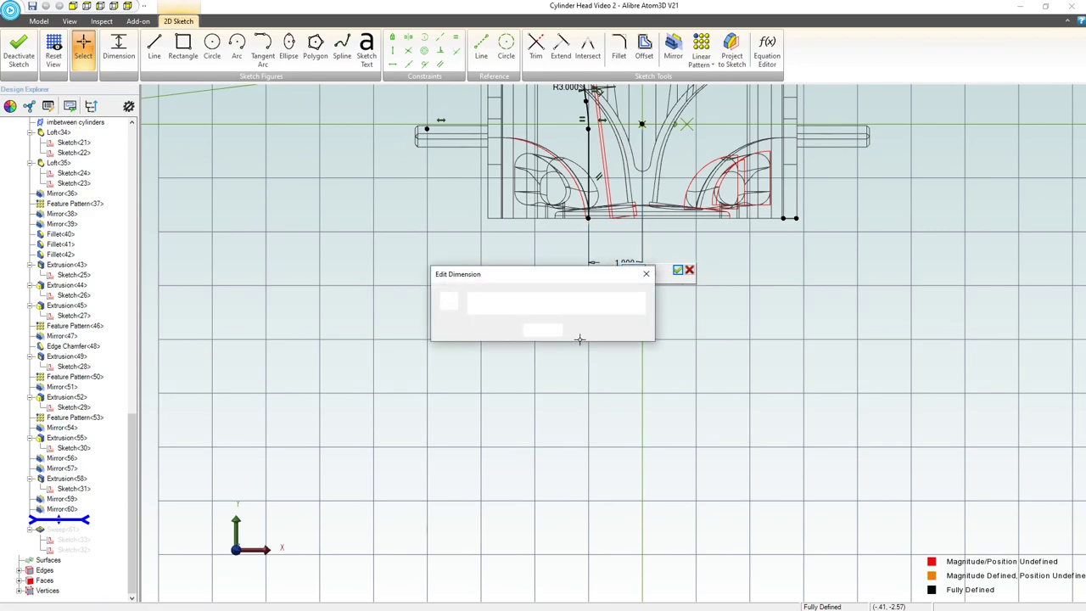
click(552, 330)
Step: Delete the 3.000 radius dimension from the path's arc
scroll(546, 382, down, 3)
scroll(539, 193, up, 2)
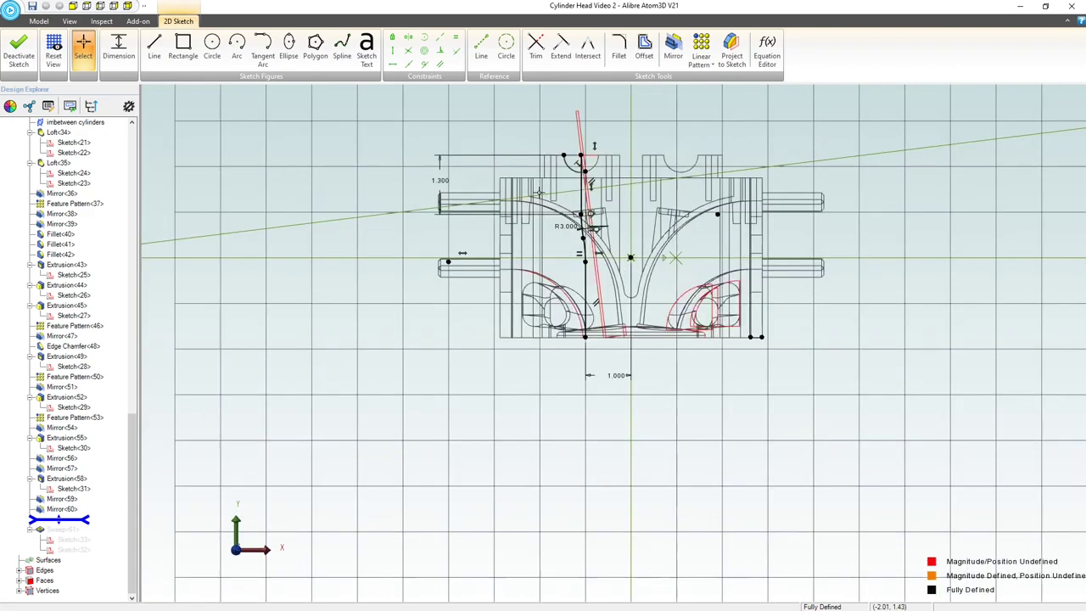
scroll(537, 194, up, 3)
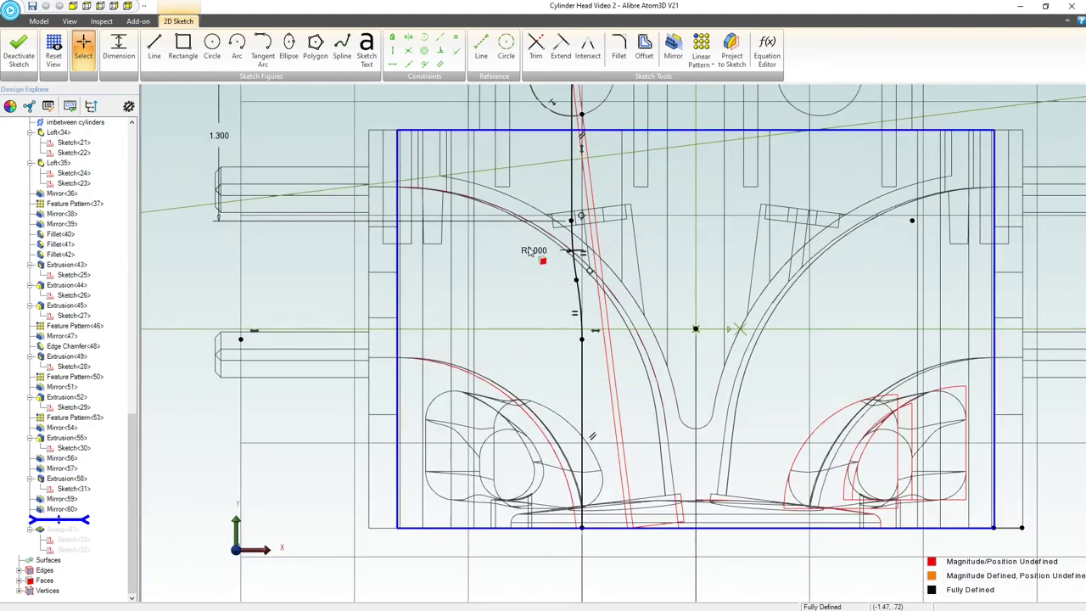
click(531, 253)
key(Delete)
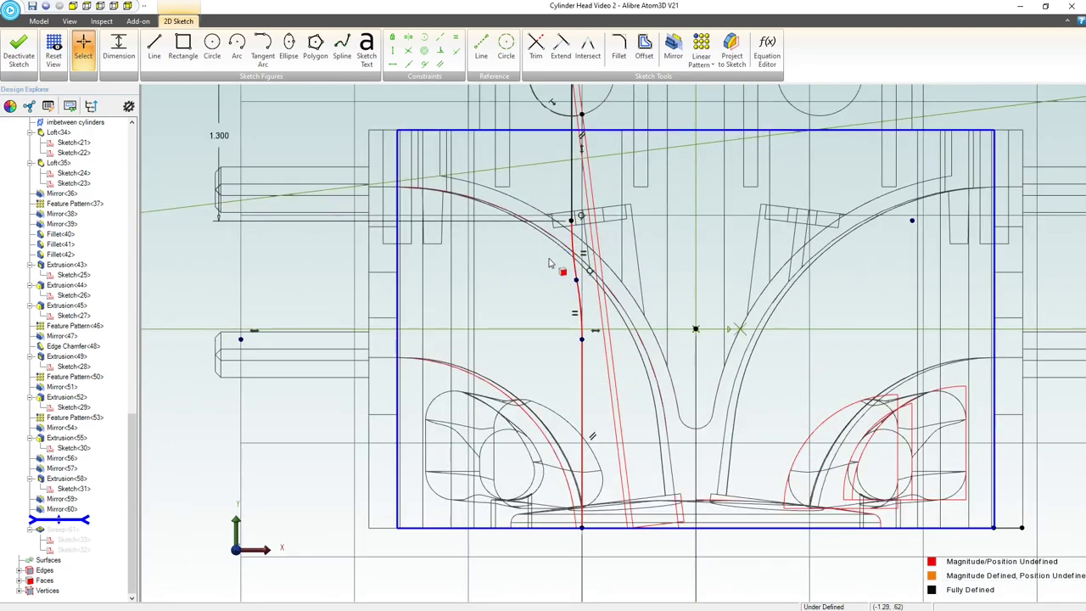
Step: Try an offset of 1.3 between the path's bottom end and the vertical centreline
click(578, 248)
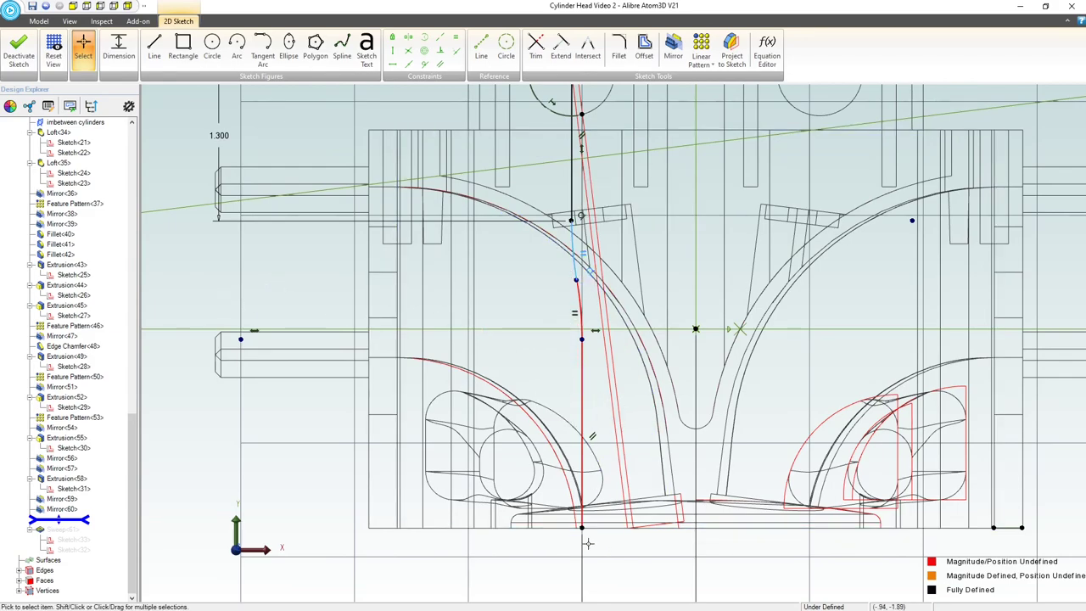
scroll(584, 541, down, 2)
double_click(638, 595)
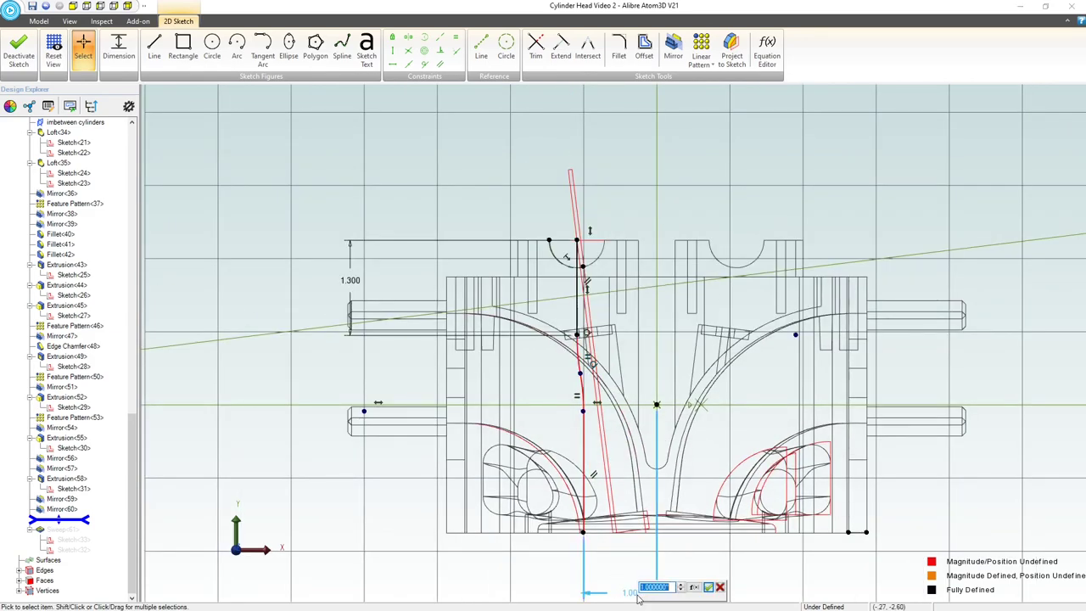
key(Return)
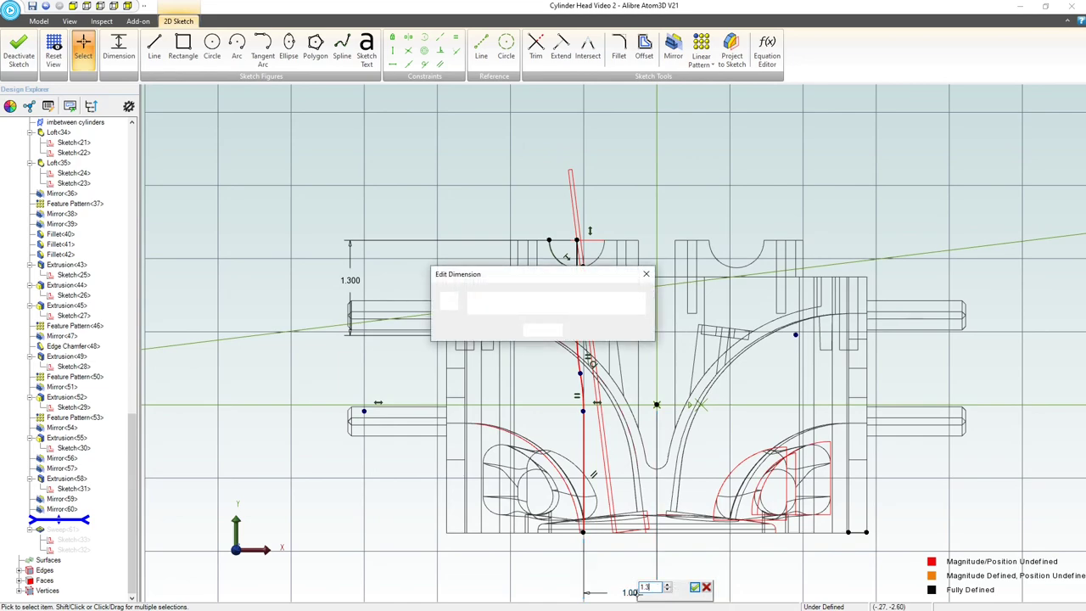
key(Escape)
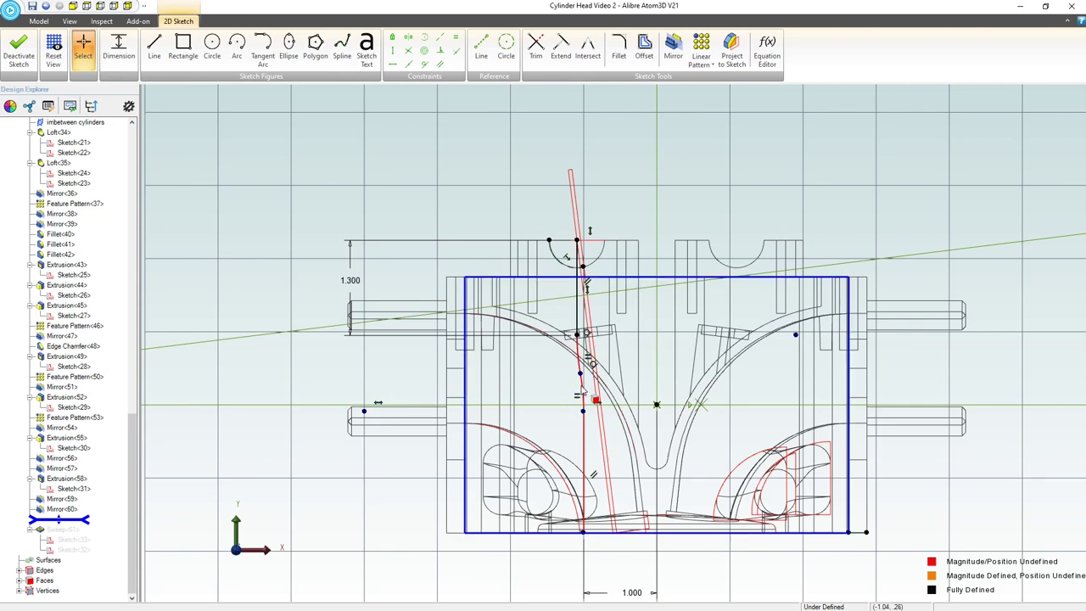
Step: Remove the path's lower arc and set the offset of its bottom end from the centreline to 1.25
double_click(629, 597)
text(1.250)
key(Return)
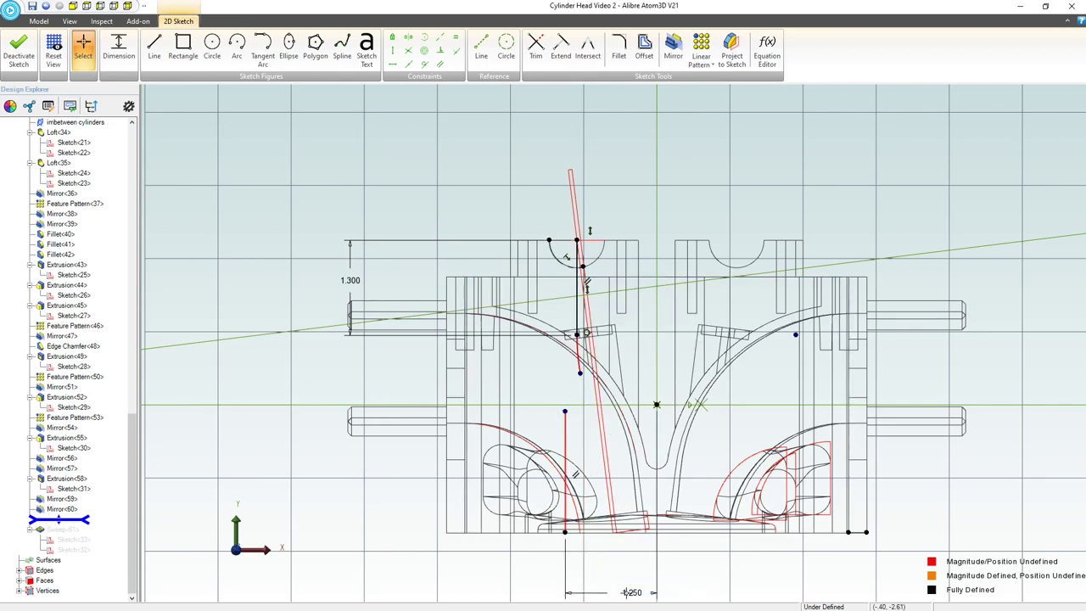
Step: Set the lower line's offset from the centreline to 1.125 and inspect its position among the head's holes and ports
mouse_move(559, 393)
middle_down()
mouse_move(555, 441)
mouse_move(572, 424)
mouse_move(560, 395)
middle_up()
scroll(560, 396, down, 4)
click(101, 22)
scroll(593, 140, up, 4)
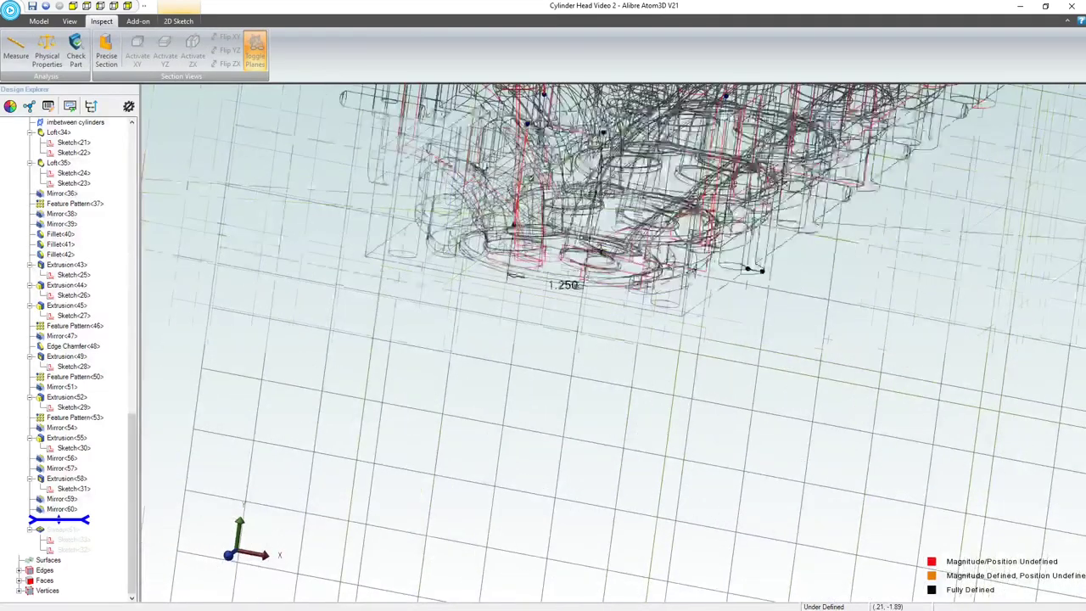
middle_drag(606, 254, 575, 316)
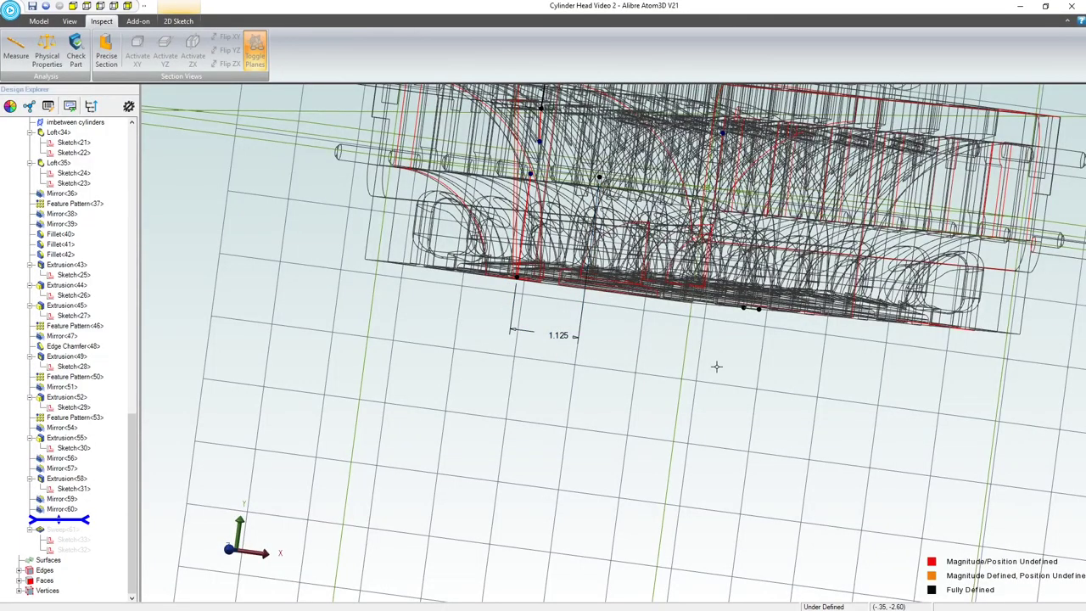
middle_drag(574, 316, 696, 322)
scroll(695, 301, down, 3)
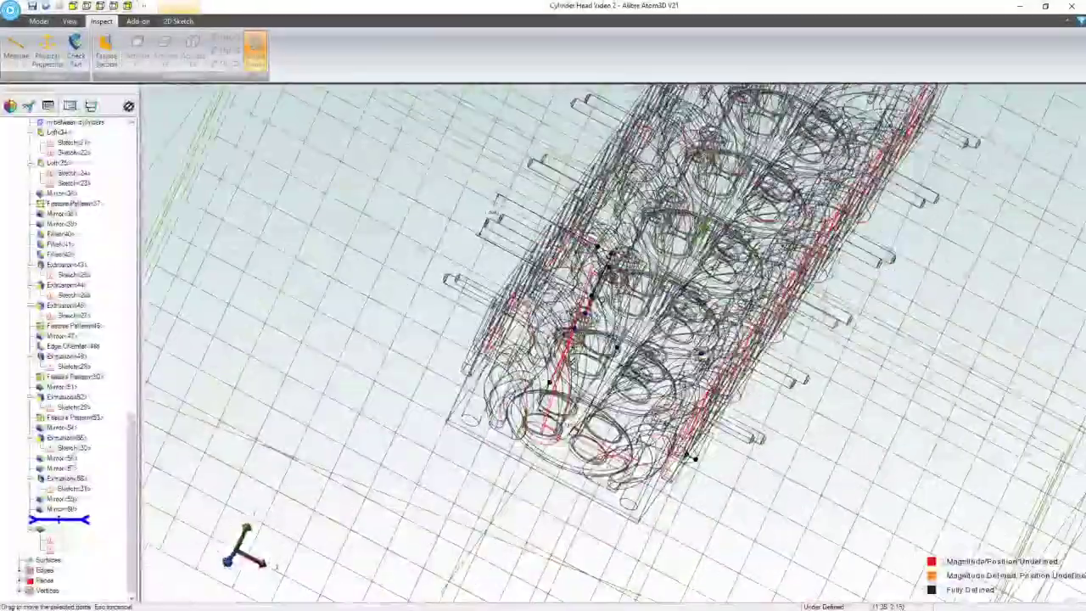
middle_drag(703, 363, 529, 439)
scroll(551, 306, up, 5)
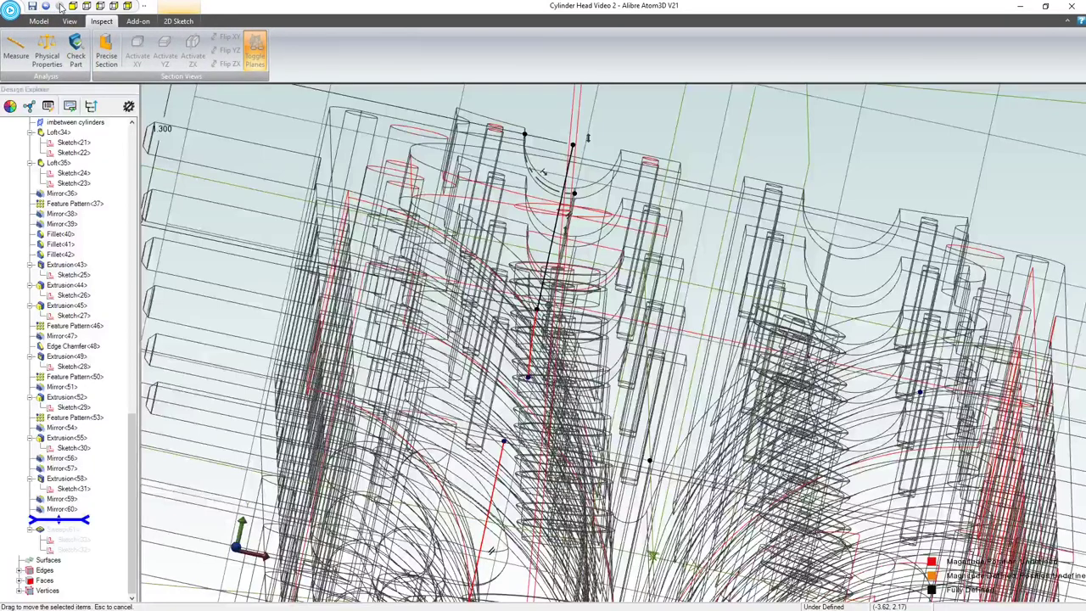
Step: Return to the front view of the sketch and delete the path's remaining upper arc
click(73, 5)
scroll(692, 170, up, 5)
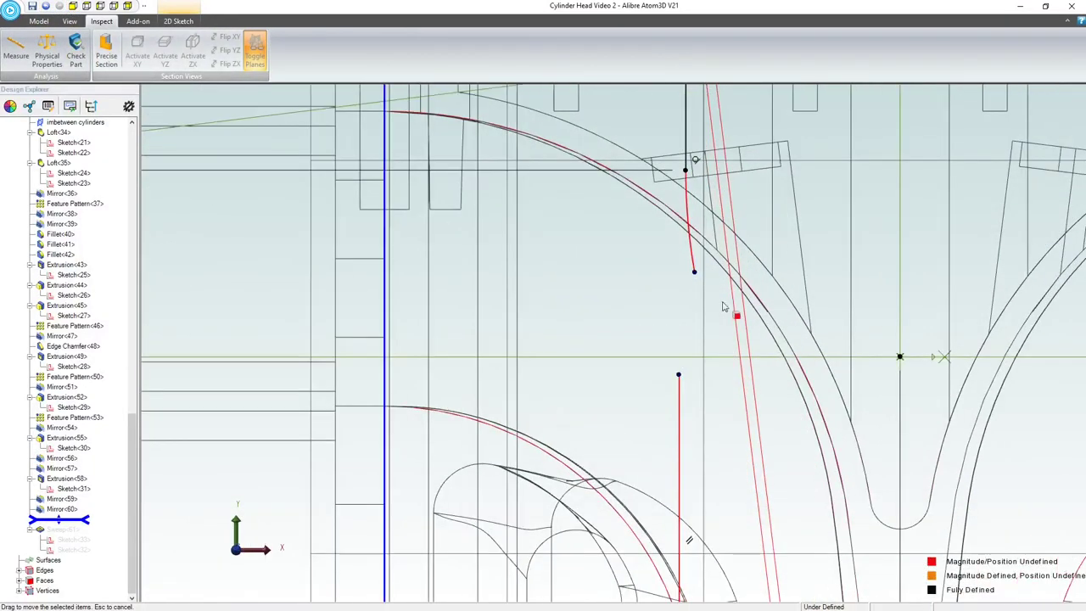
click(692, 255)
key(Delete)
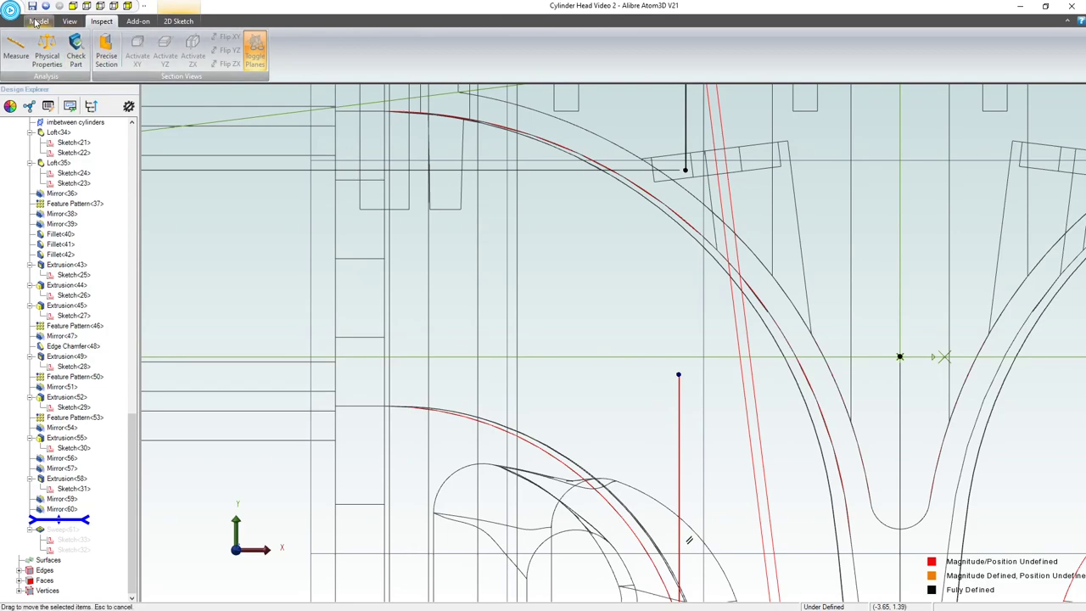
Step: Draw two opposing arcs linking the top of the lower line to the bottom end of the upper line
click(176, 21)
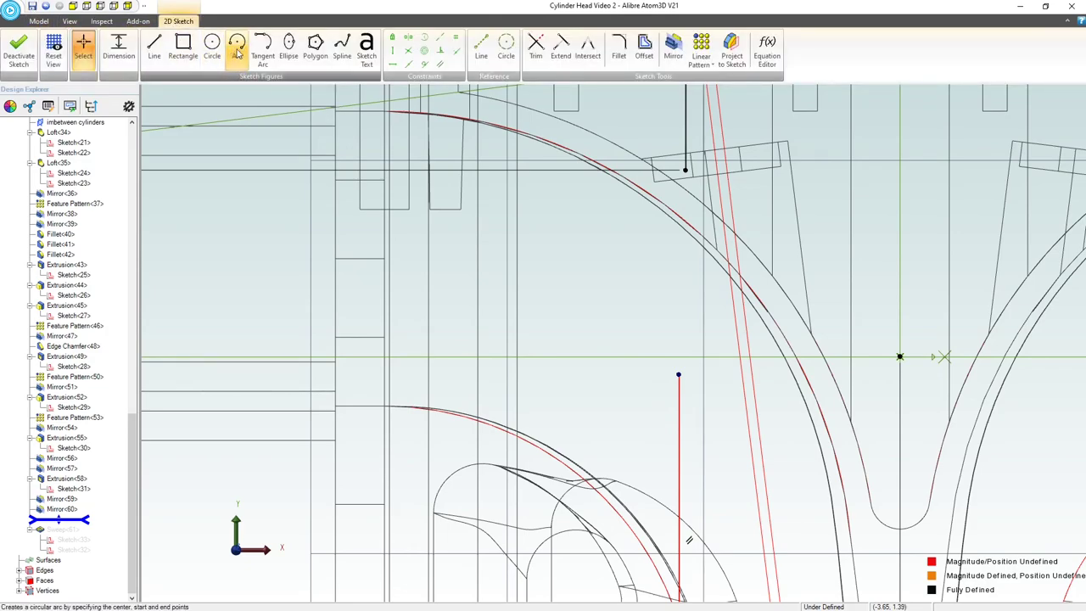
key(Escape)
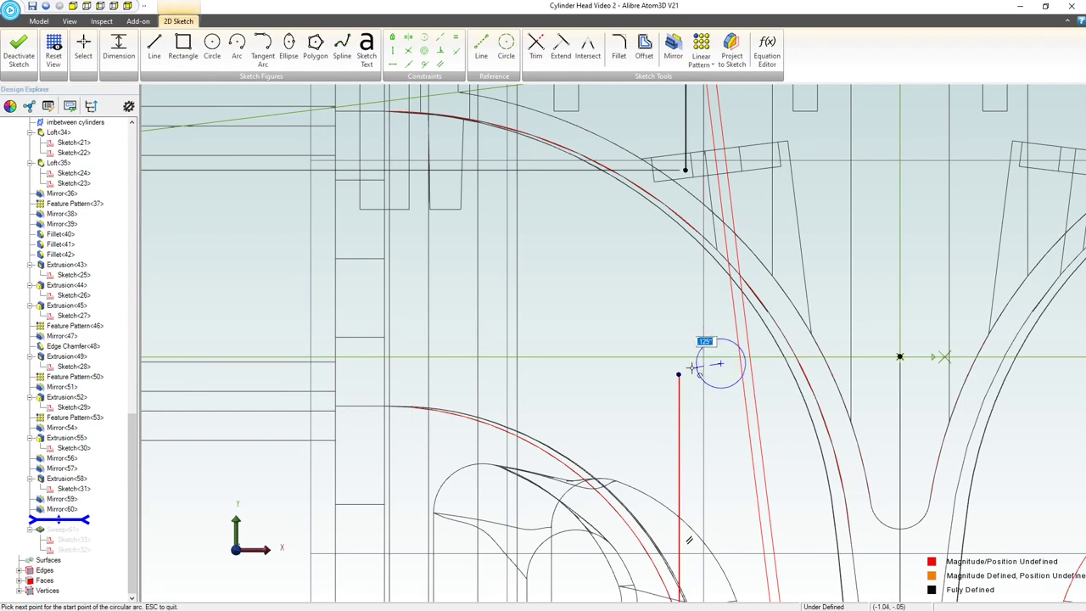
click(678, 373)
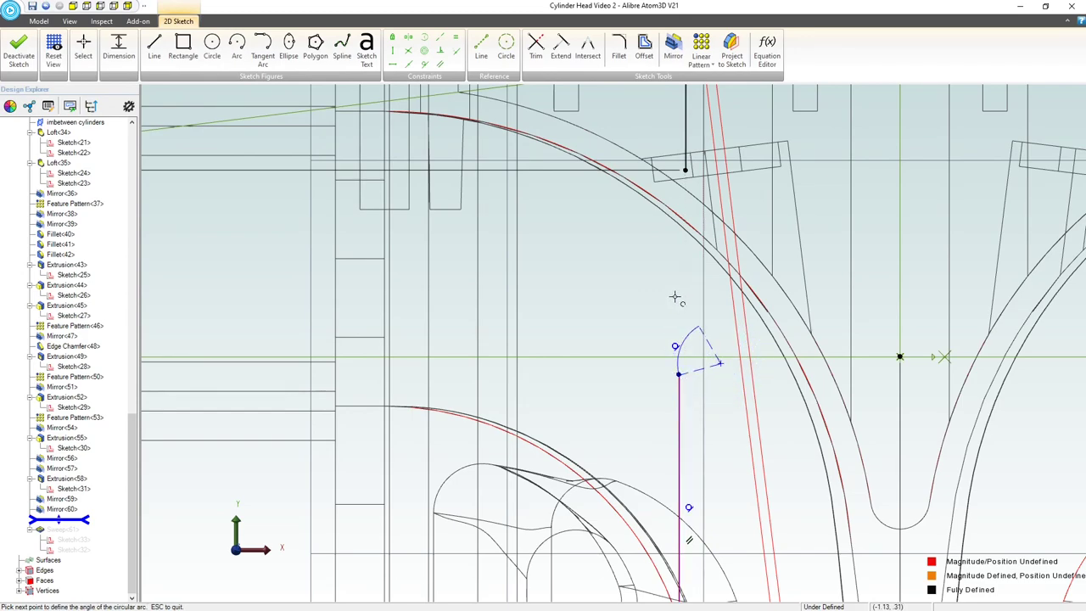
click(643, 271)
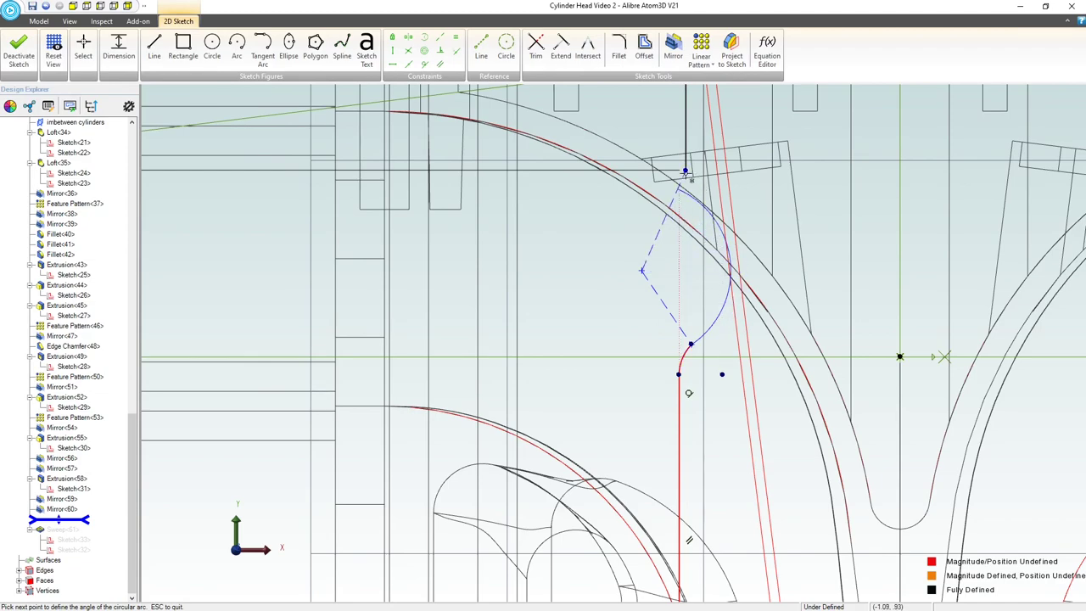
key(Escape)
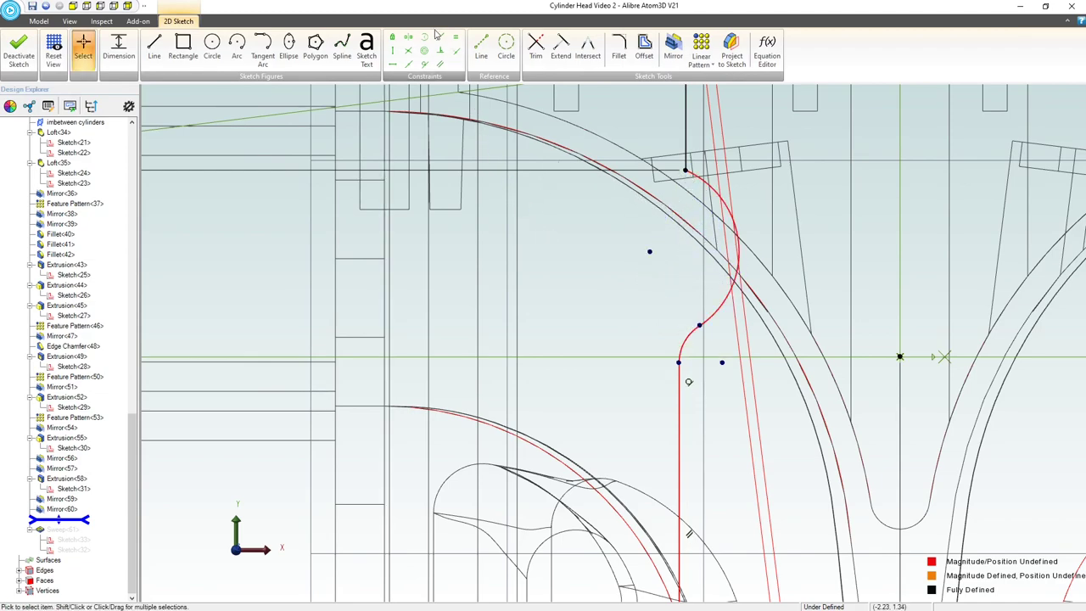
Step: Apply tangent constraints between the upper line and upper arc, the two arcs, and the lower arc and lower line
click(424, 66)
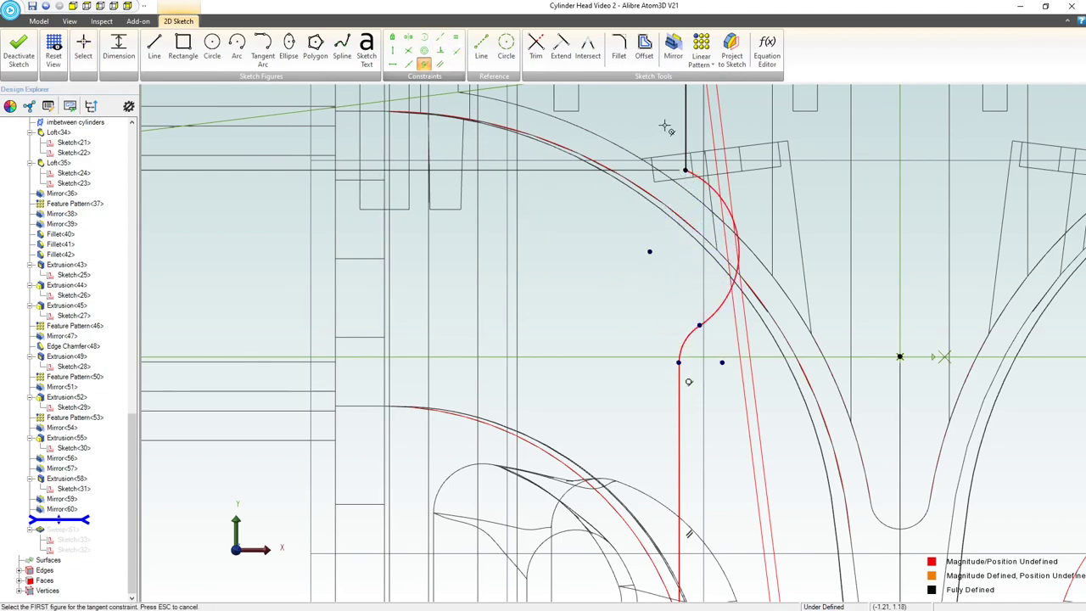
click(685, 128)
click(707, 182)
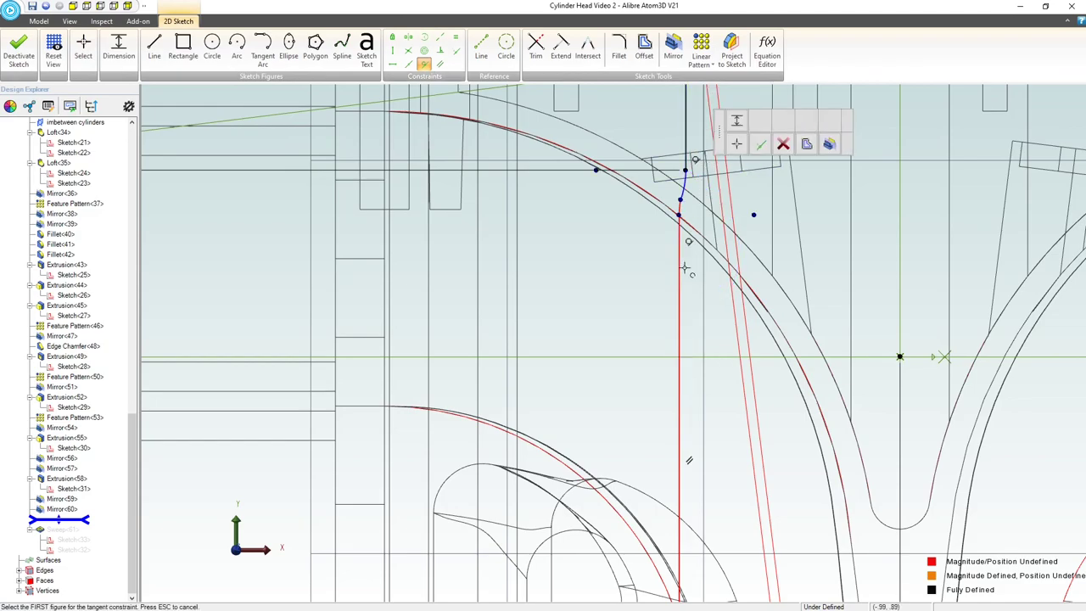
scroll(676, 202, up, 2)
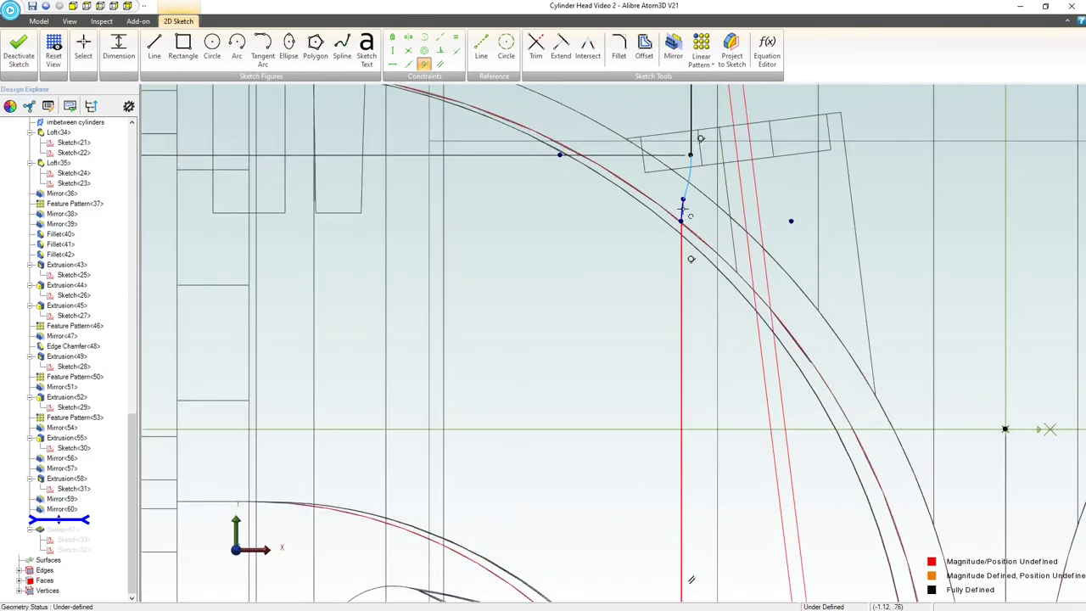
click(689, 189)
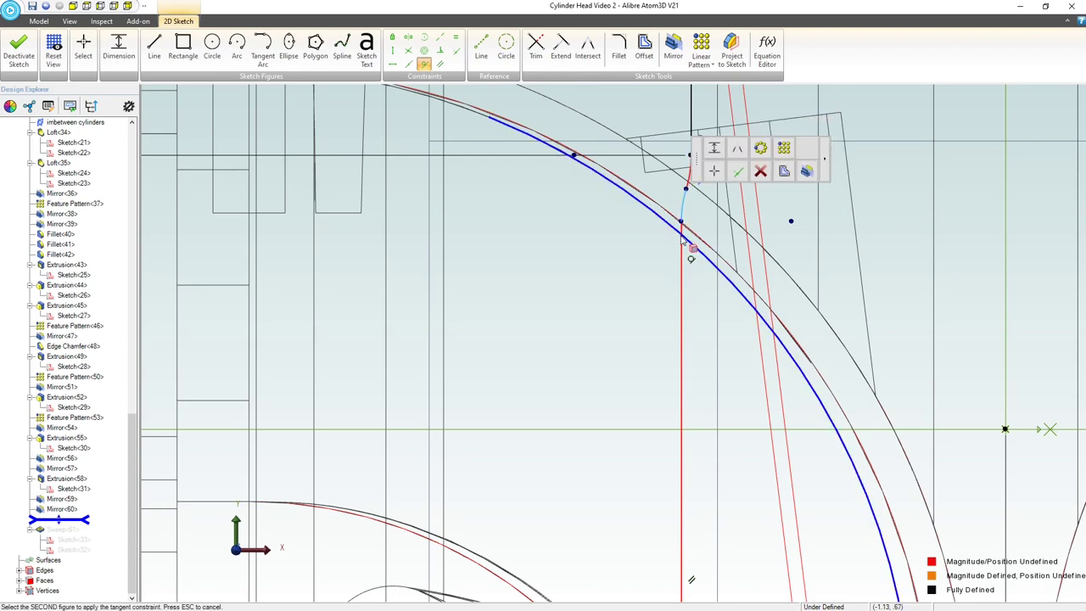
click(678, 238)
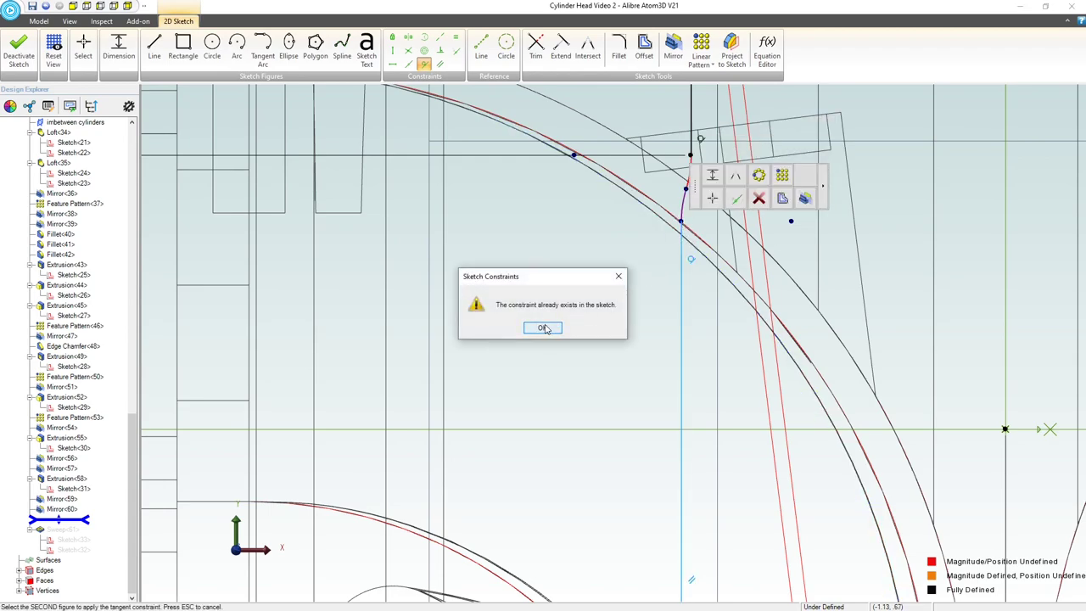
click(543, 329)
scroll(547, 333, down, 2)
key(Escape)
scroll(534, 254, down, 1)
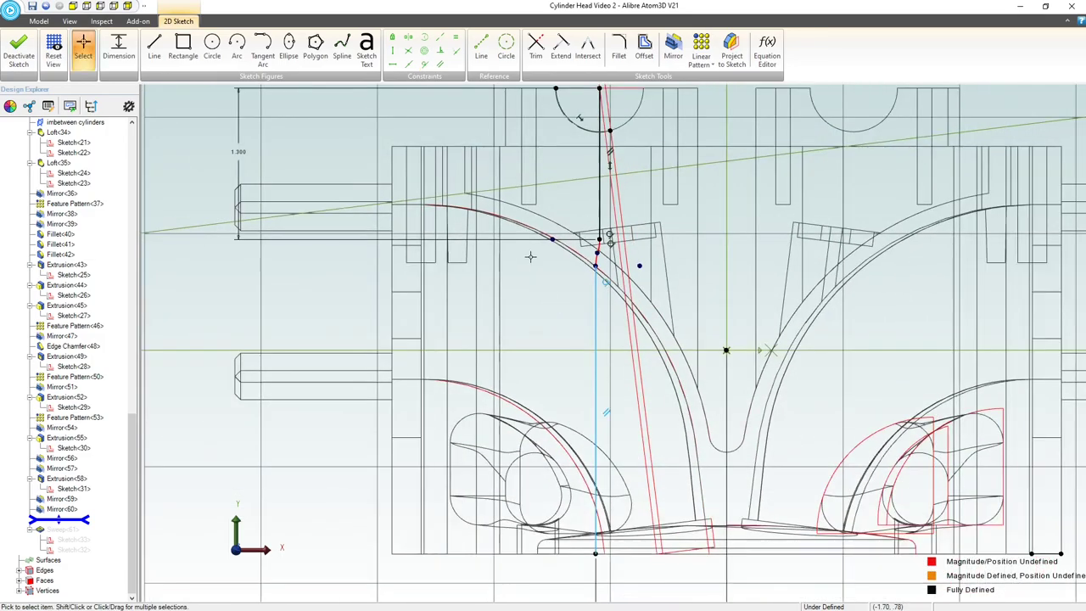
Step: Apply an equal constraint between the two arcs joining the passage path's upper and lower lines
scroll(543, 255, up, 2)
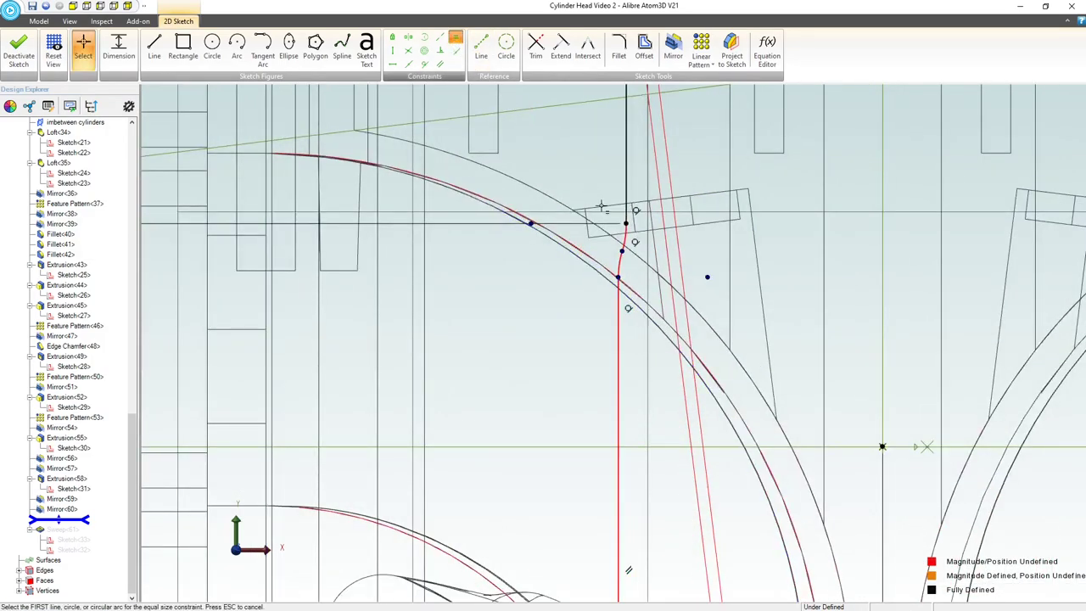
click(624, 237)
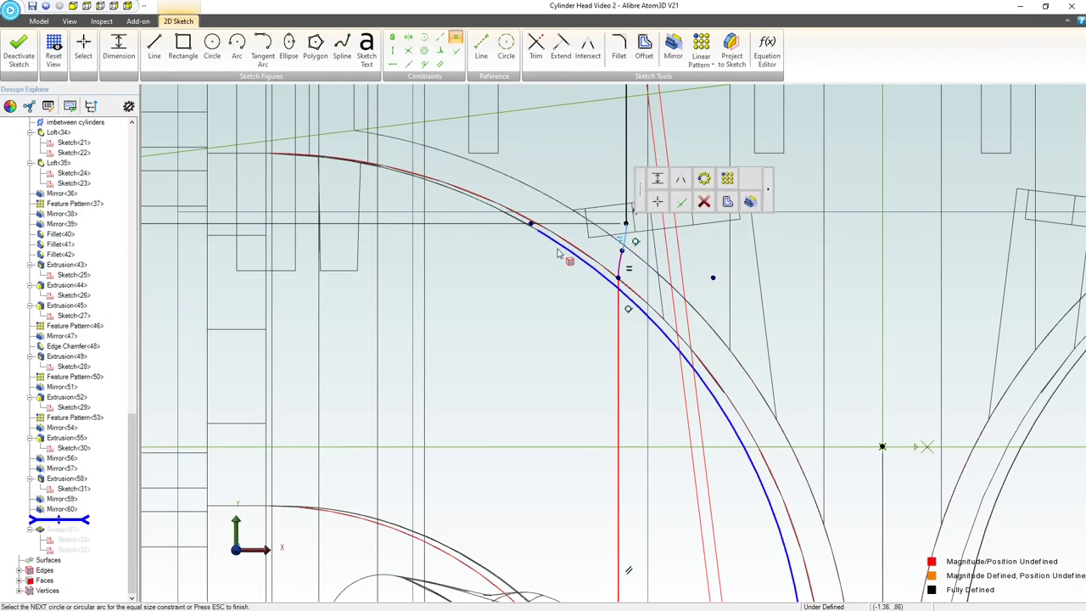
click(629, 245)
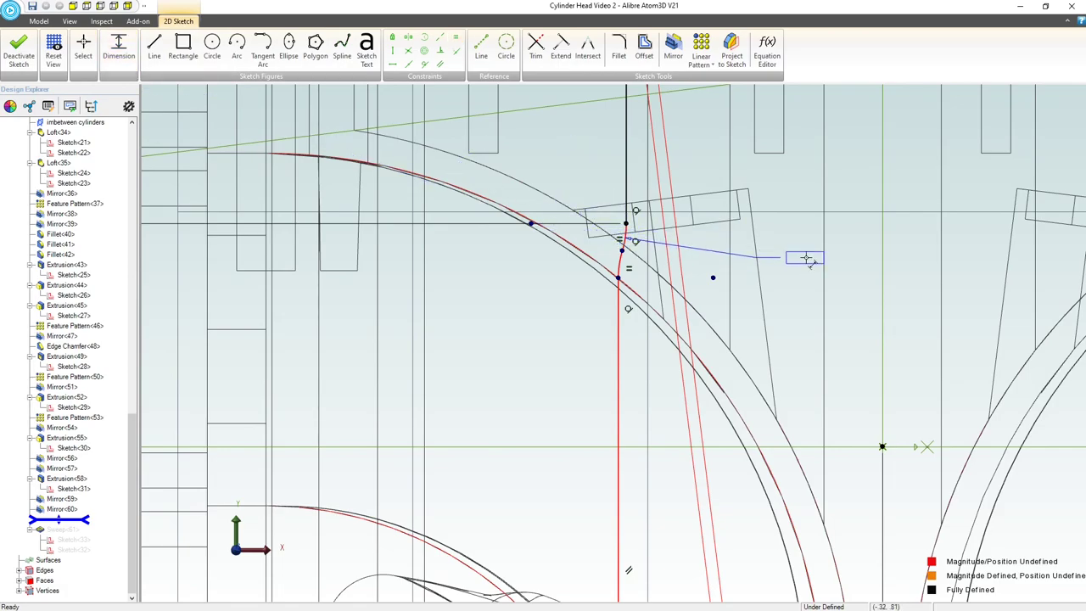
Step: Dimension the radius of the upper connecting arc and set it to 2
click(806, 258)
text(4.0457)
key(Return)
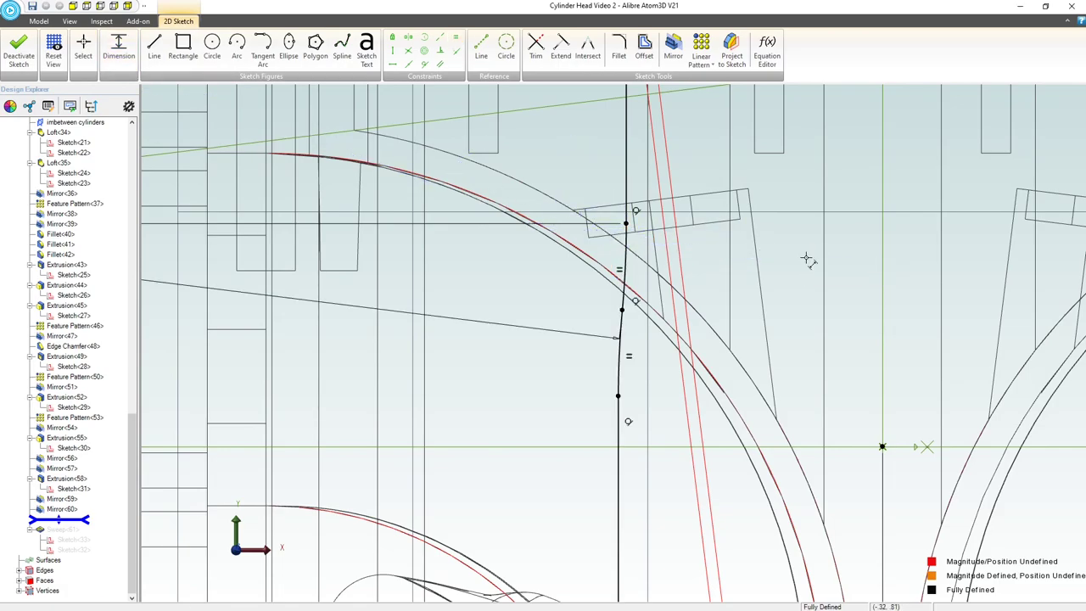
scroll(806, 259, down, 3)
key(Escape)
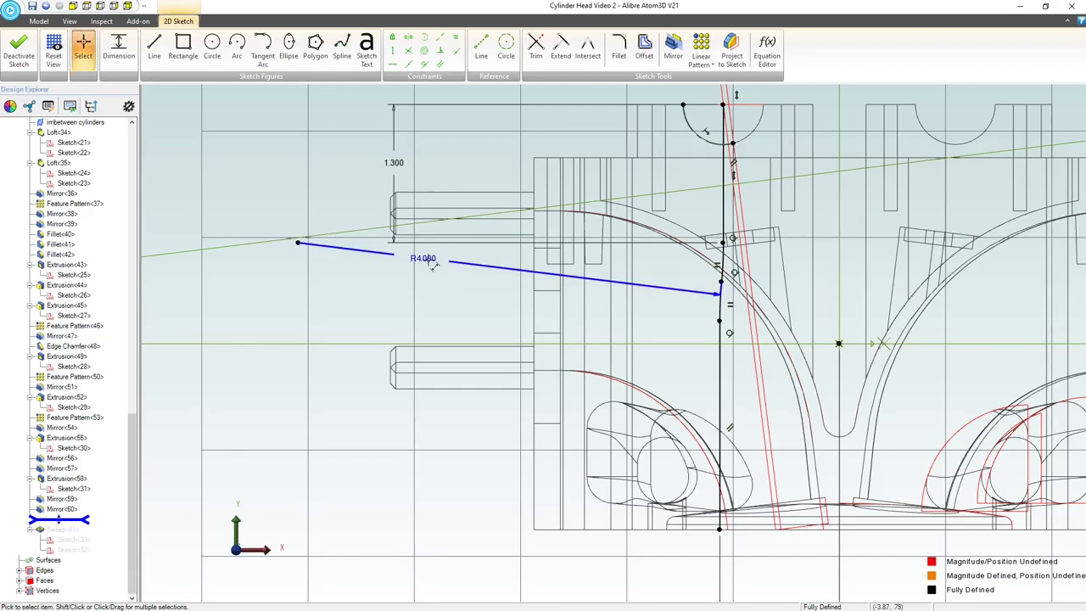
double_click(430, 262)
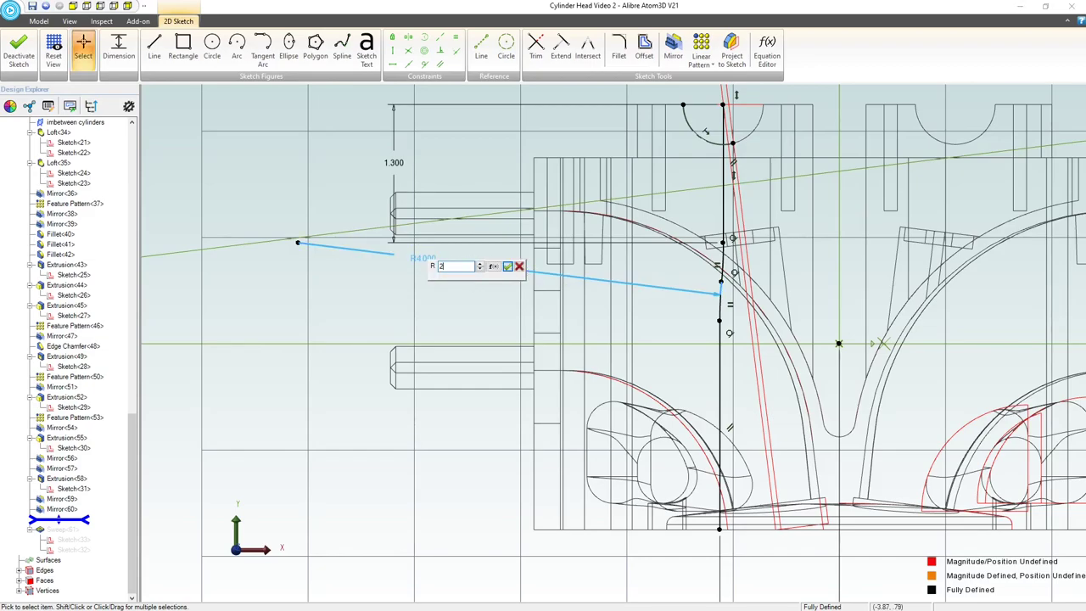
key(Return)
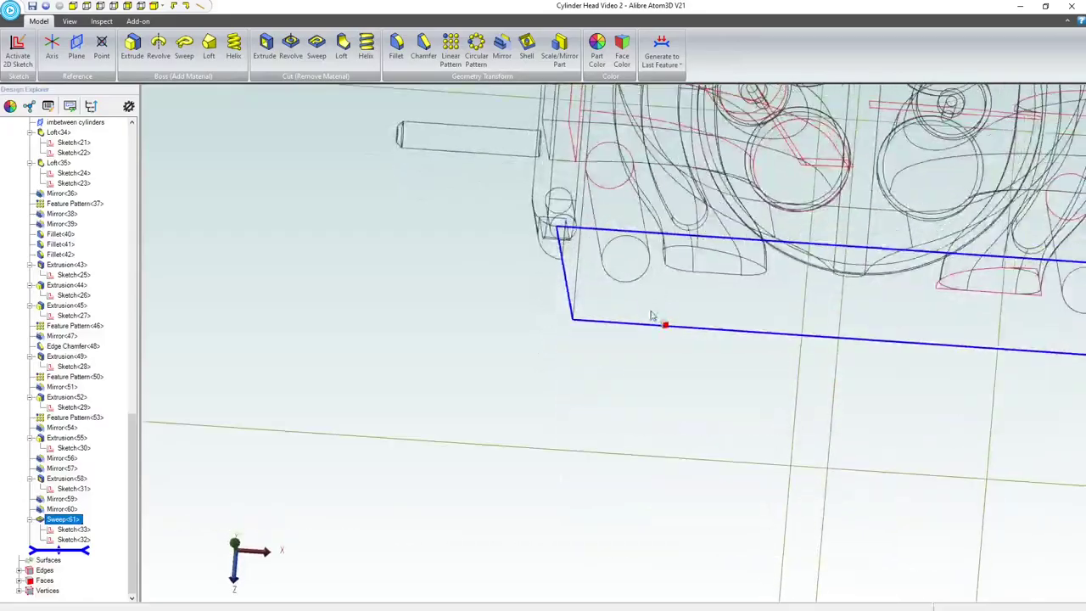
Step: Examine the regenerated swept passage from several angles, checking its position among the neighbouring holes and ports along the head
scroll(671, 322, up, 10)
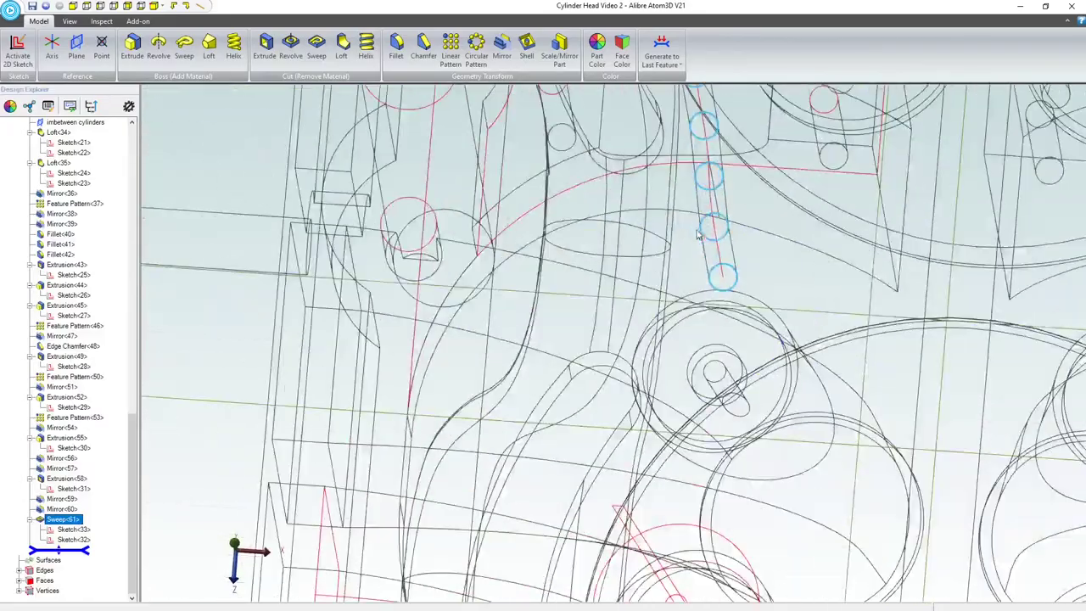
middle_drag(698, 245, 702, 238)
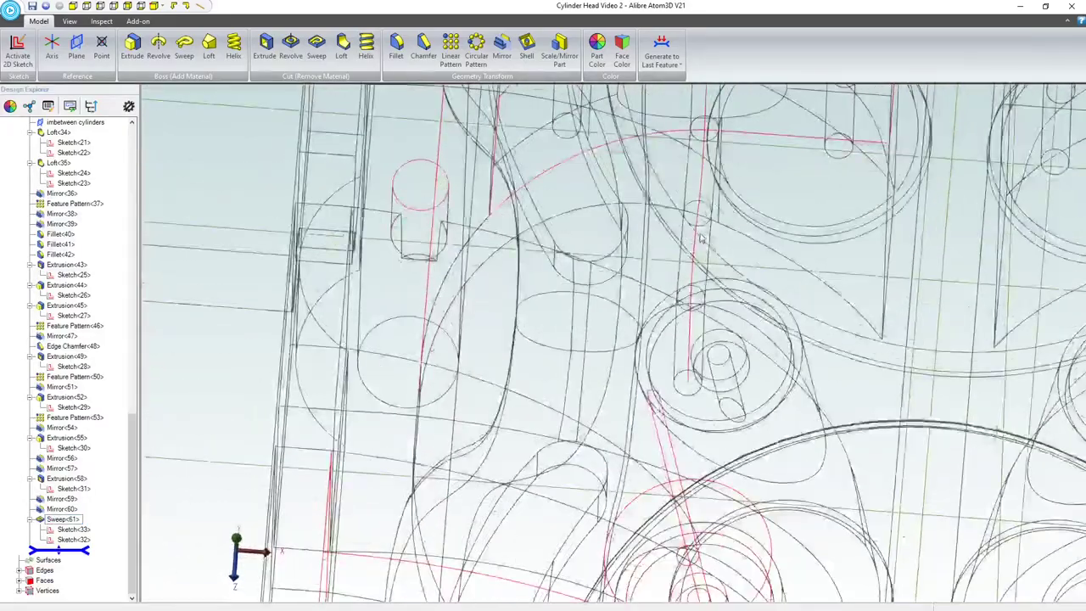
scroll(701, 237, down, 3)
scroll(702, 237, down, 1)
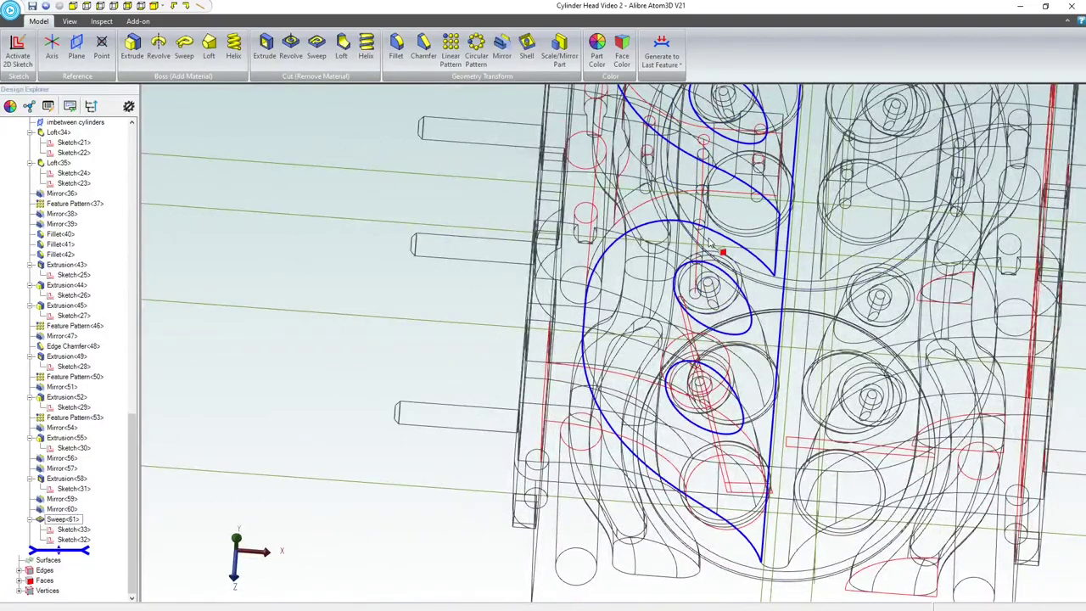
scroll(710, 244, down, 3)
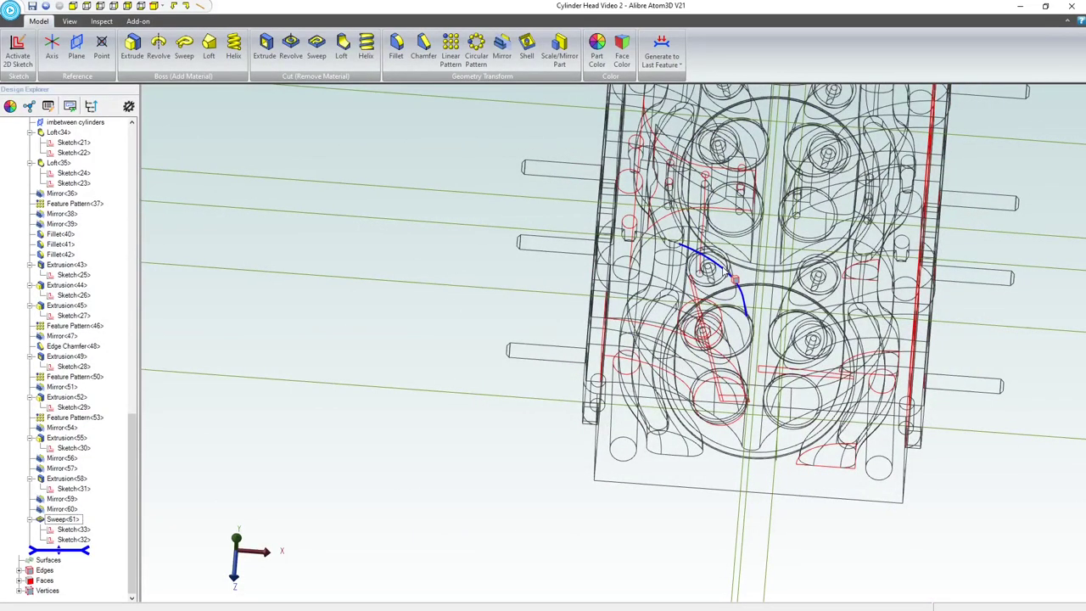
scroll(684, 248, down, 5)
mouse_move(684, 248)
middle_down()
mouse_move(679, 212)
mouse_move(650, 222)
mouse_move(657, 296)
mouse_move(684, 238)
mouse_move(701, 244)
middle_up()
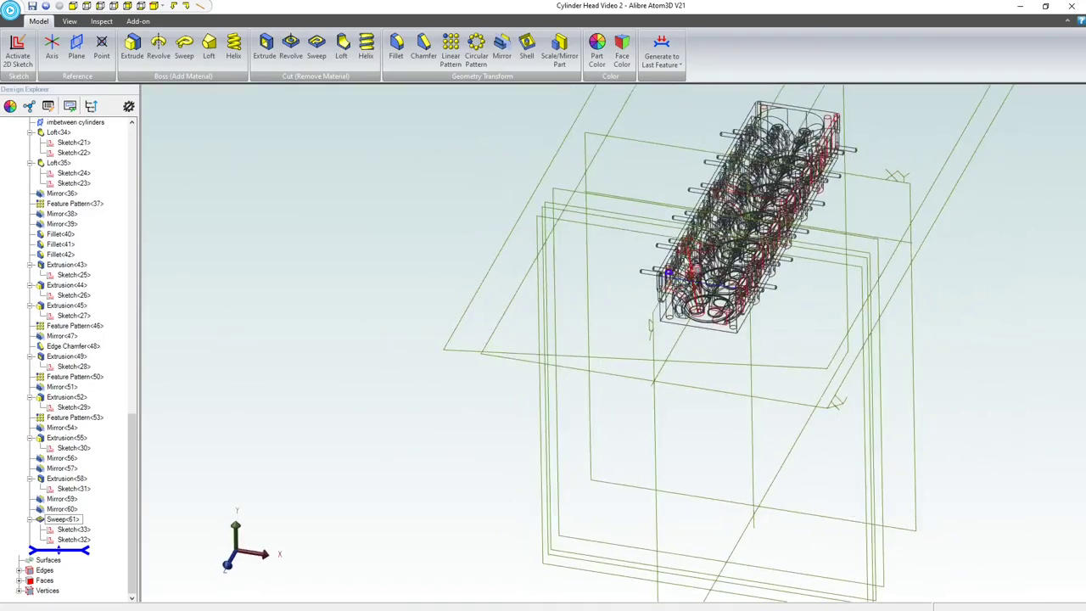
scroll(705, 246, up, 4)
middle_drag(772, 269, 770, 298)
scroll(715, 289, up, 6)
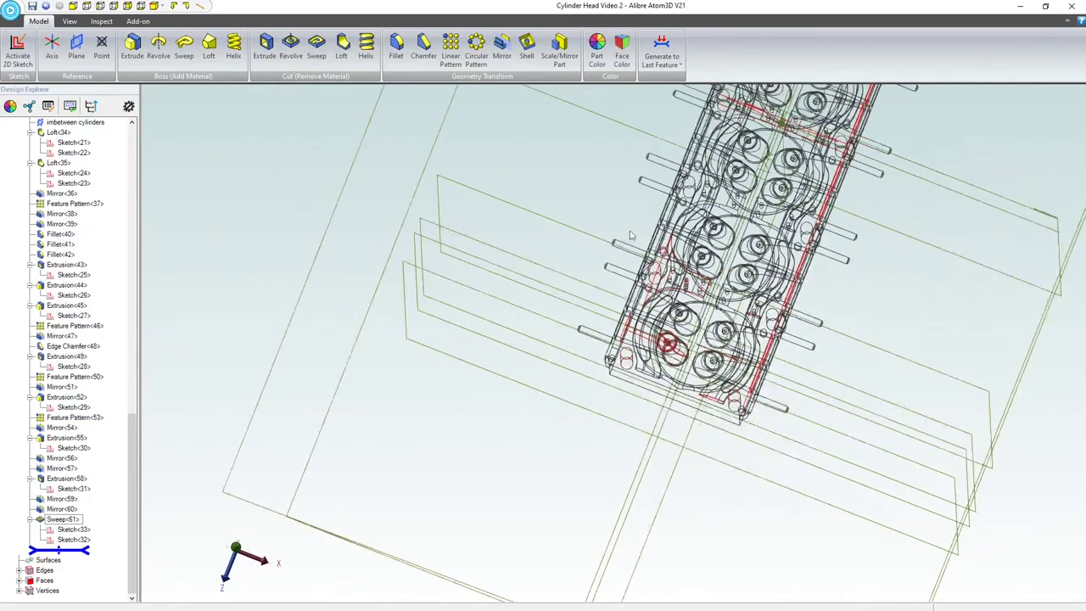
middle_drag(715, 289, 522, 251)
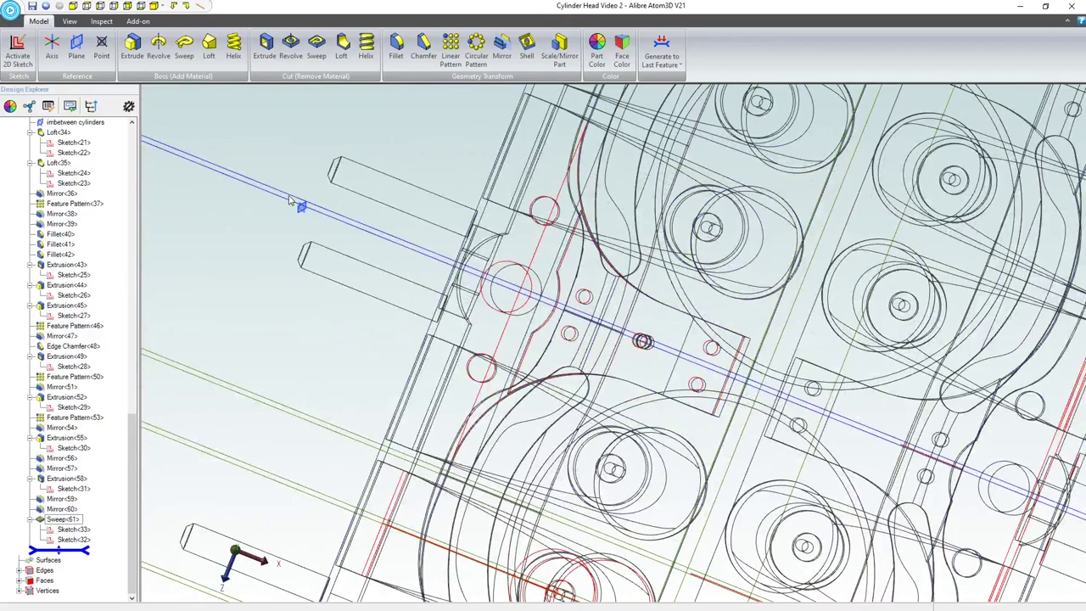
Step: Start a sketch on the plane between the cylinders and draw a vertical line about 0.9 long from the origin down past the central valley's floor
click(17, 51)
scroll(612, 178, up, 5)
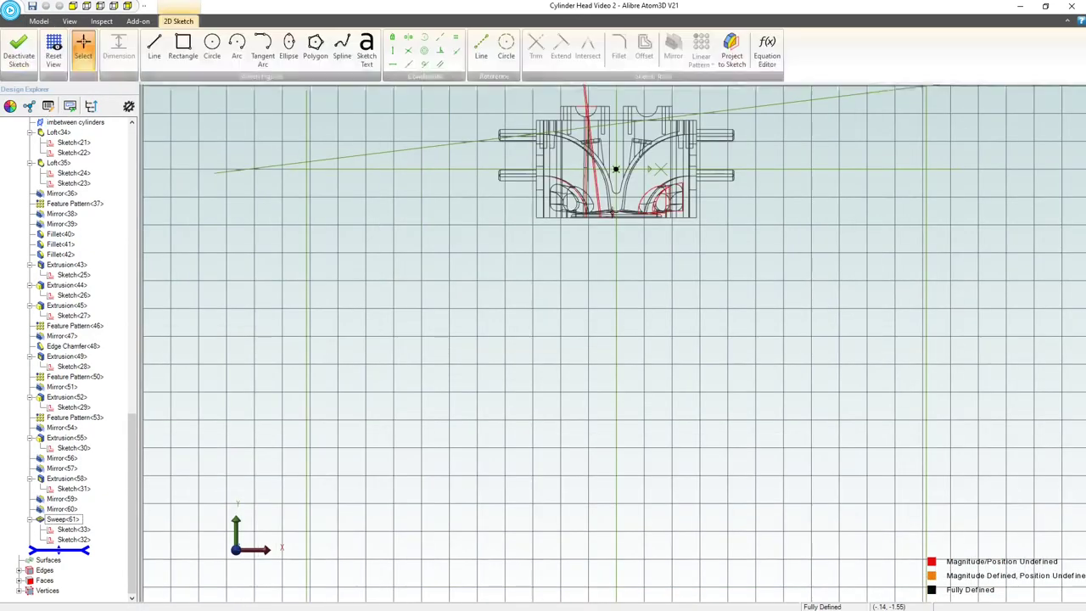
scroll(607, 112, up, 3)
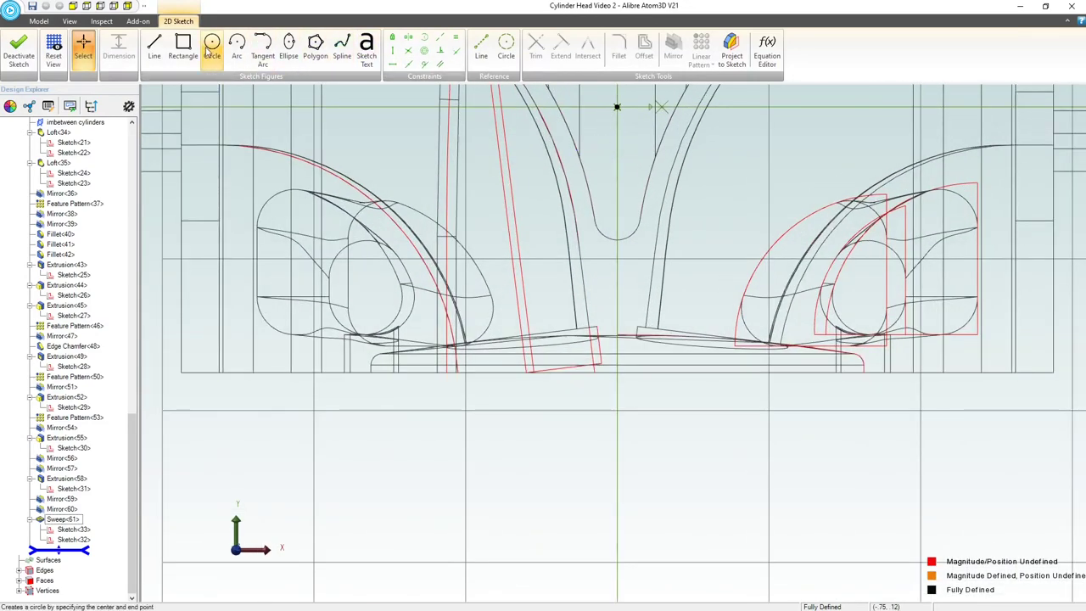
click(153, 51)
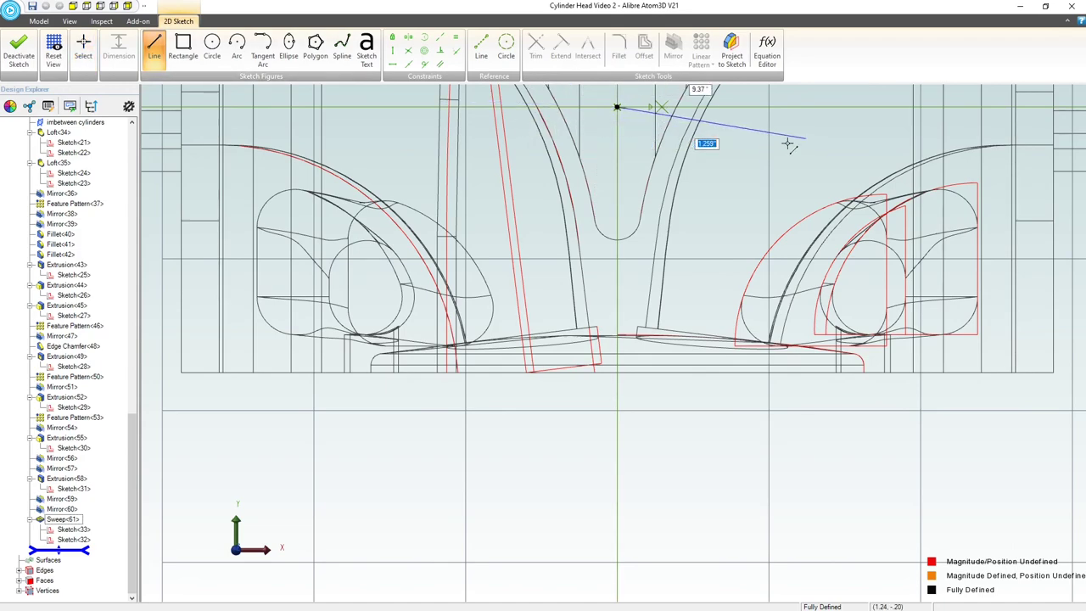
click(617, 243)
key(Escape)
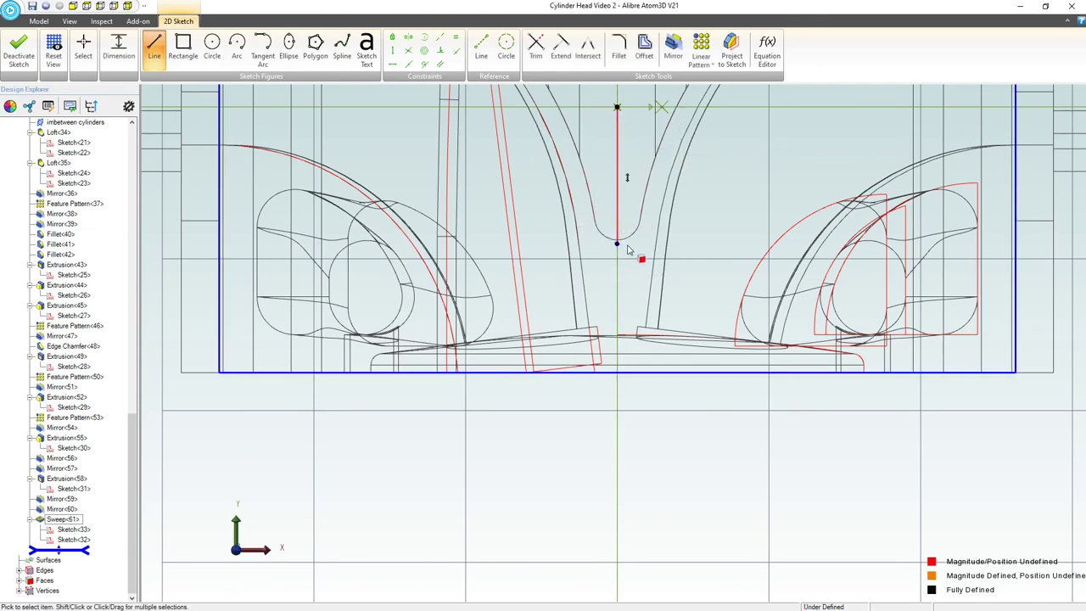
Step: Project the head's bottom face and the central valley's rounded bottom edge as reference figures, maintaining association to the source
click(729, 51)
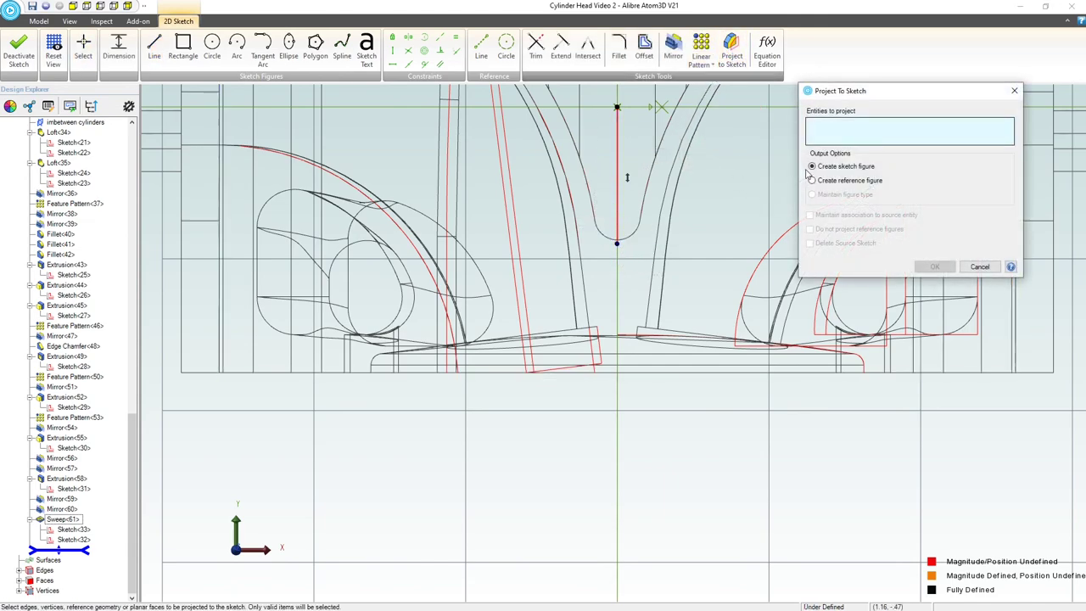
click(812, 180)
click(633, 237)
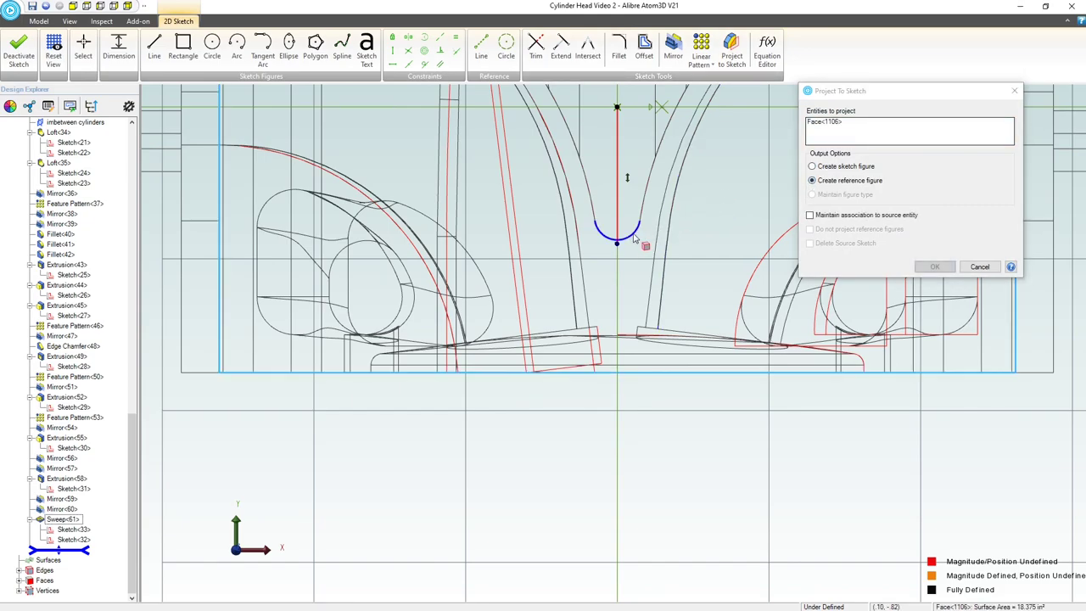
click(726, 240)
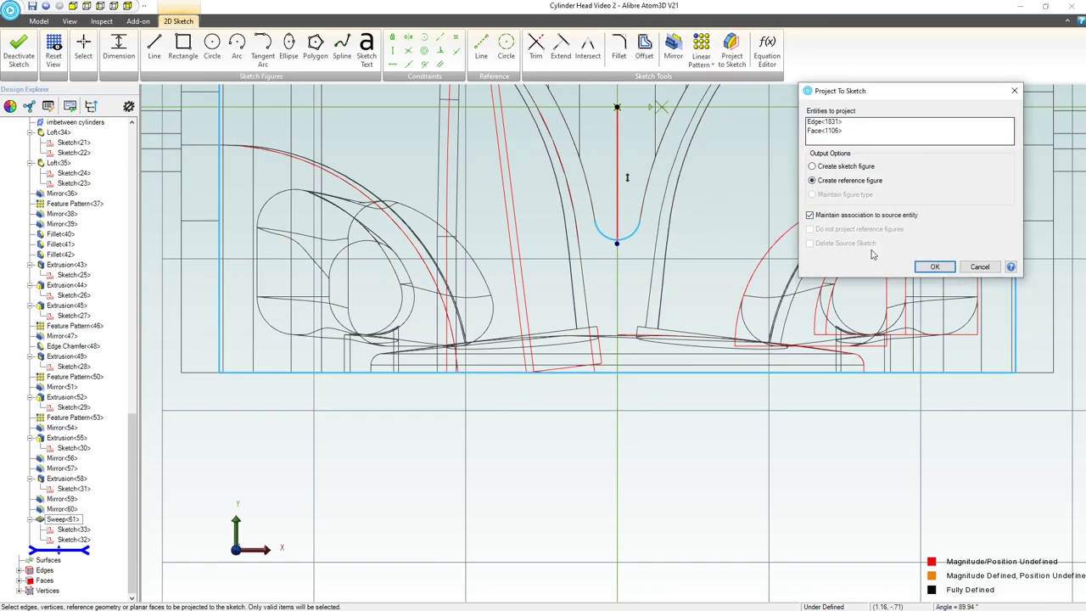
click(934, 267)
Step: Constrain the vertical line's lower endpoint to be coincident with the projected valley arc
scroll(608, 248, up, 2)
click(607, 243)
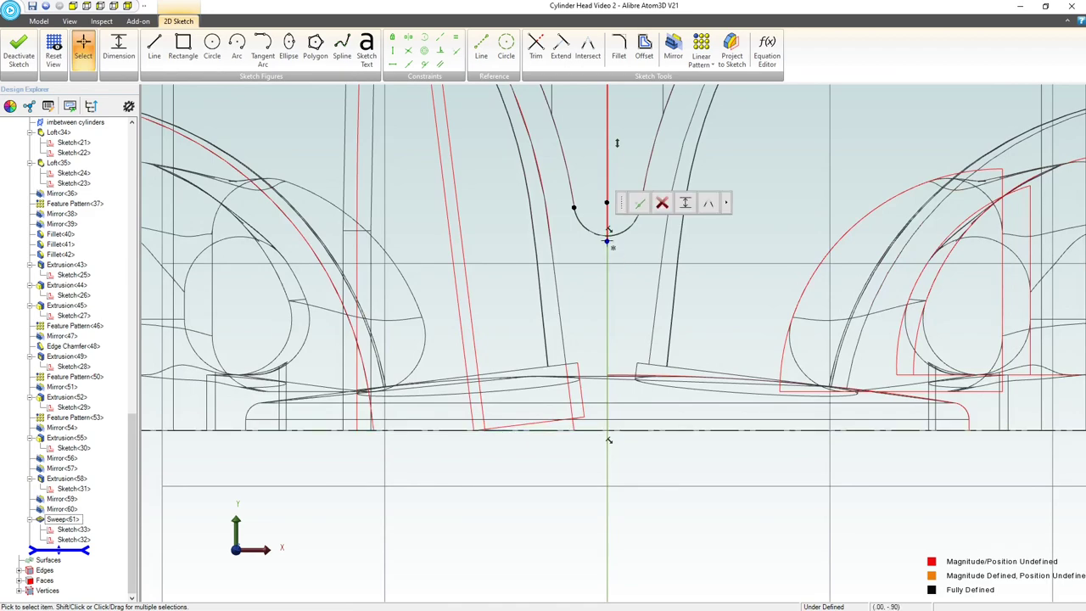
shift+click(622, 231)
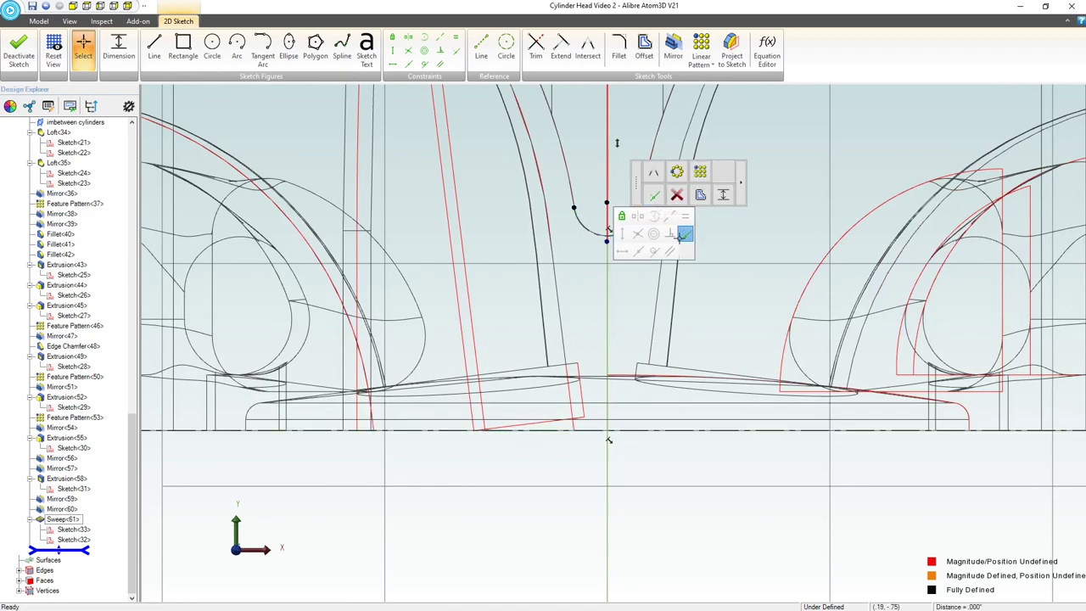
click(684, 237)
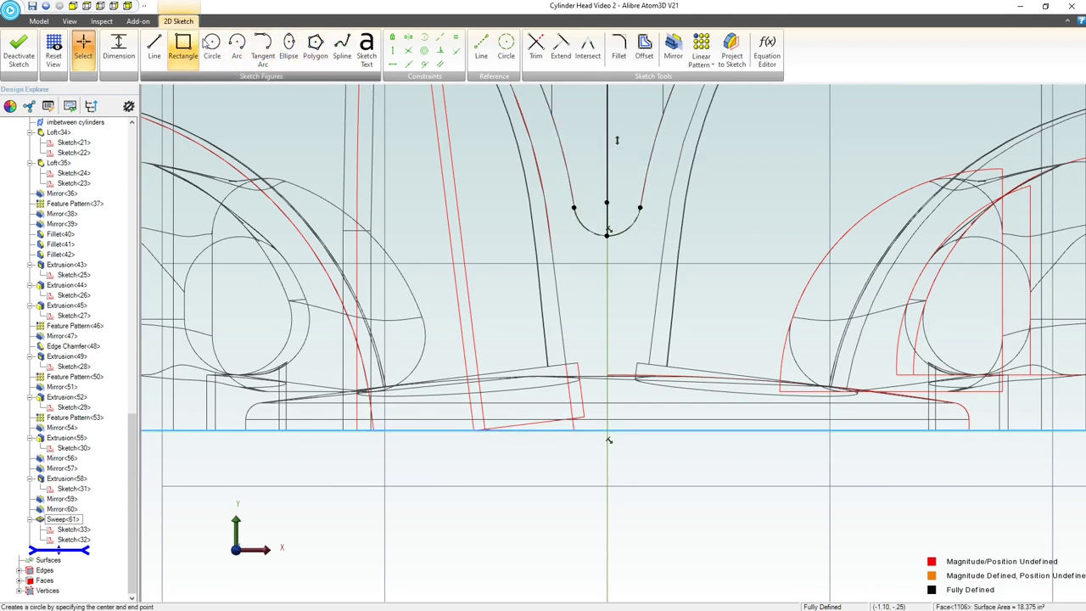
Step: Draw two opposing arcs from the vertical line's lower end, the first about 0.43 in radius, the second ending just below the bottom face
click(236, 48)
click(512, 236)
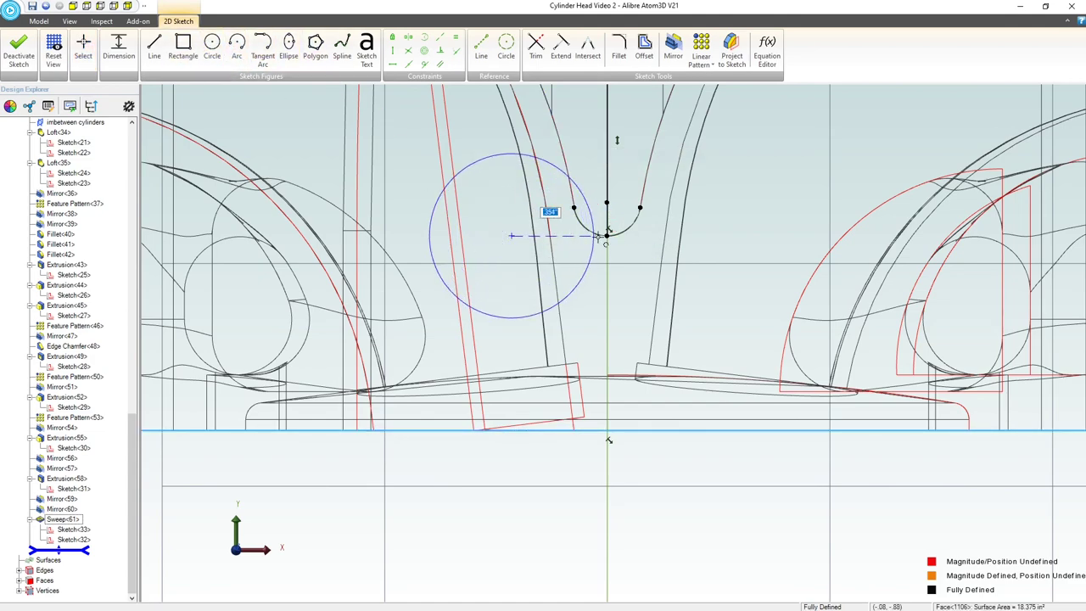
click(607, 235)
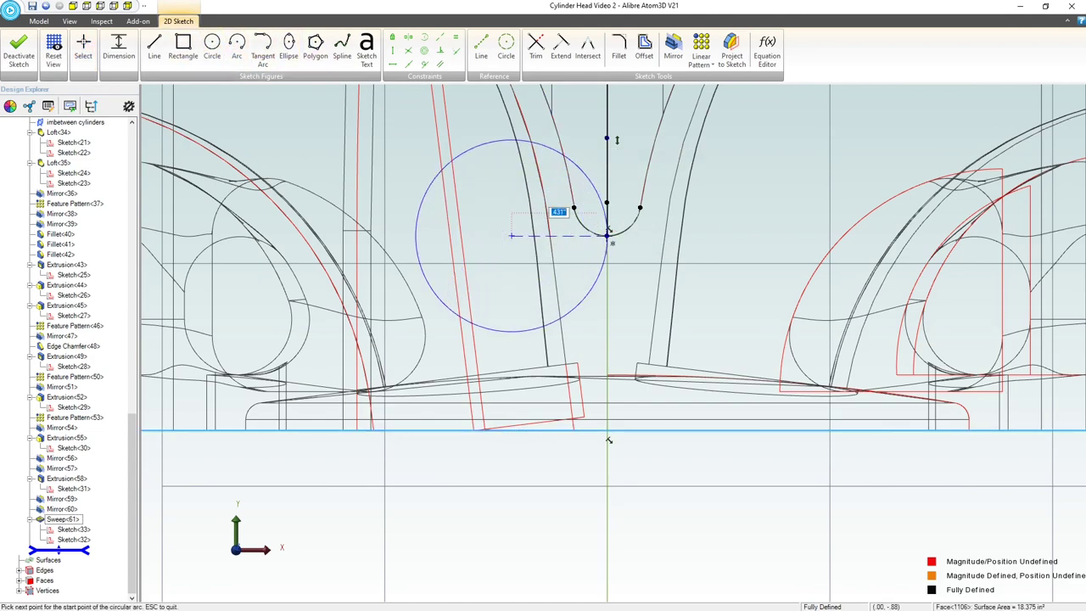
click(526, 330)
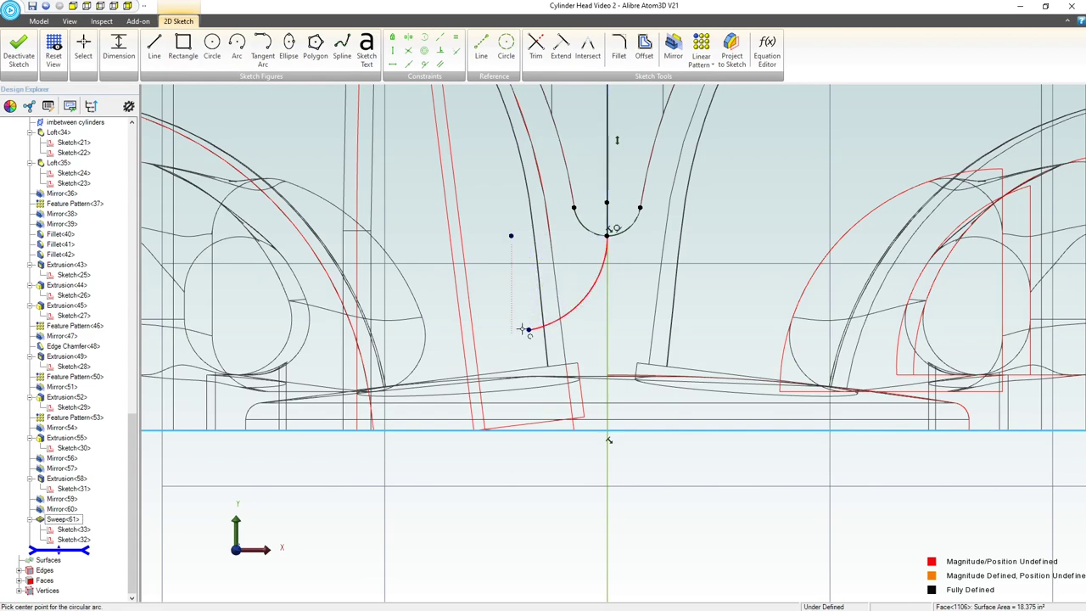
click(548, 405)
click(529, 330)
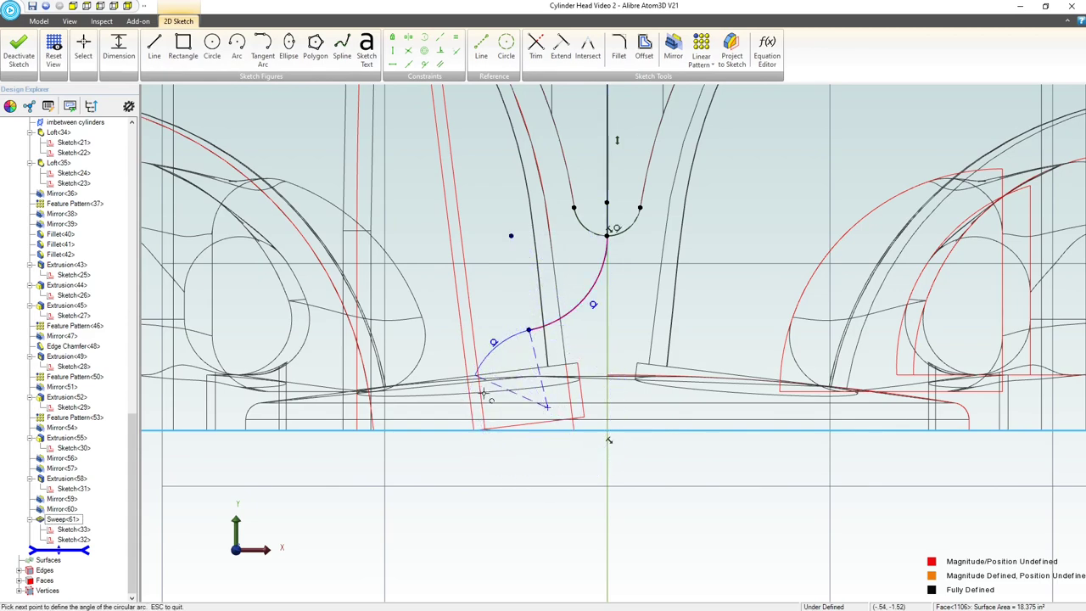
click(472, 439)
key(Escape)
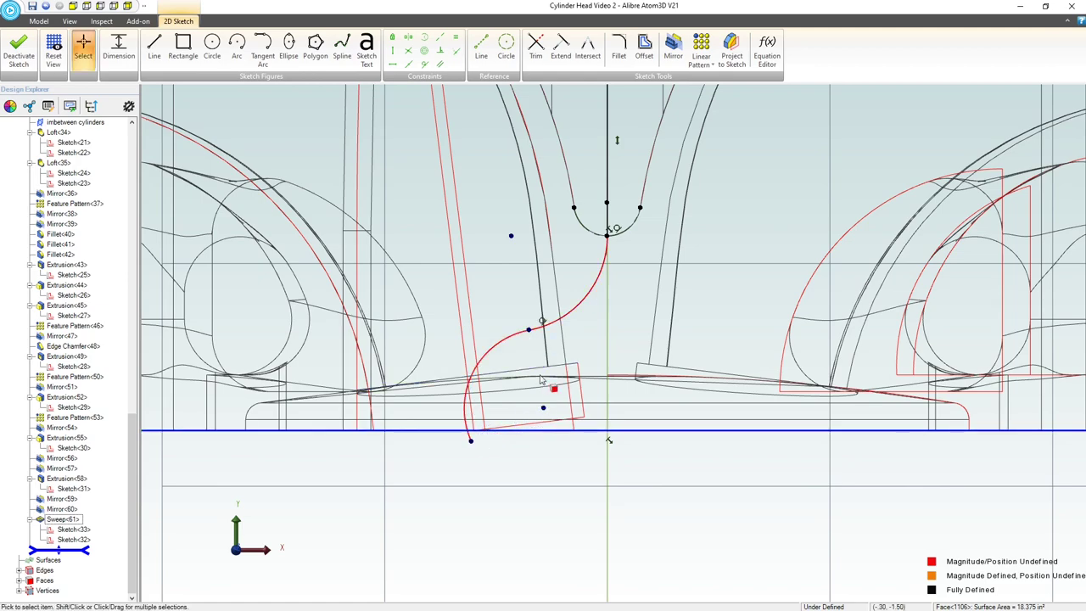
Step: Try to apply a tangent constraint between the two new arcs at their shared endpoint
click(429, 66)
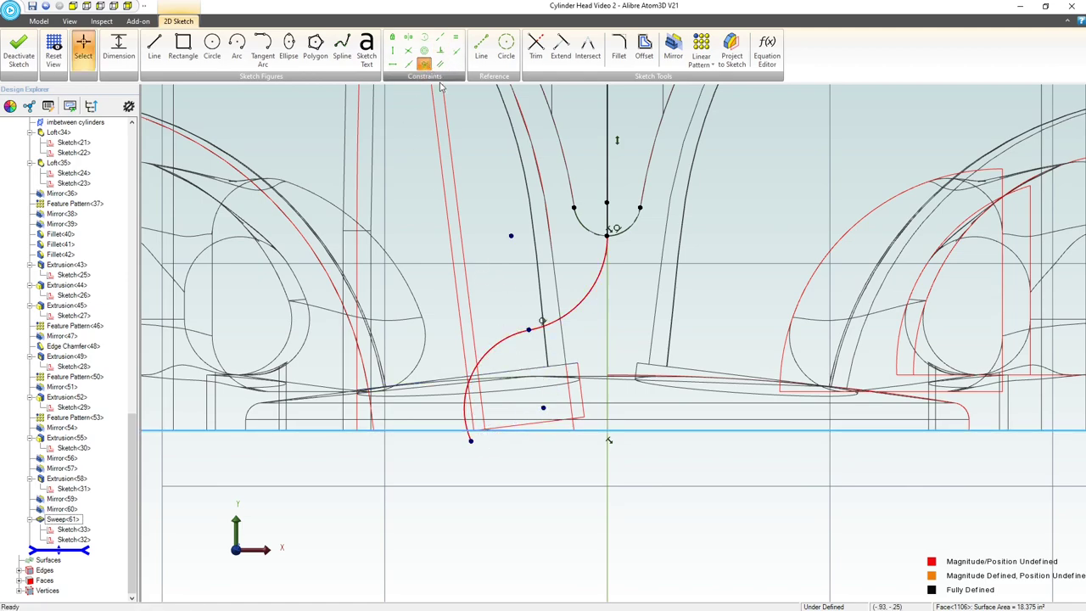
click(575, 318)
click(518, 333)
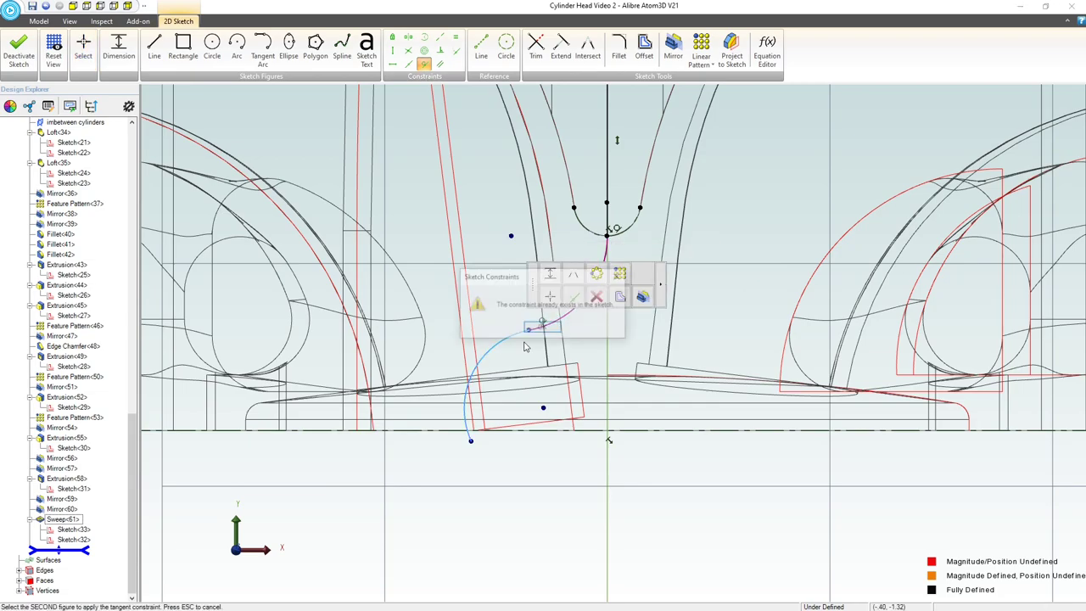
click(548, 334)
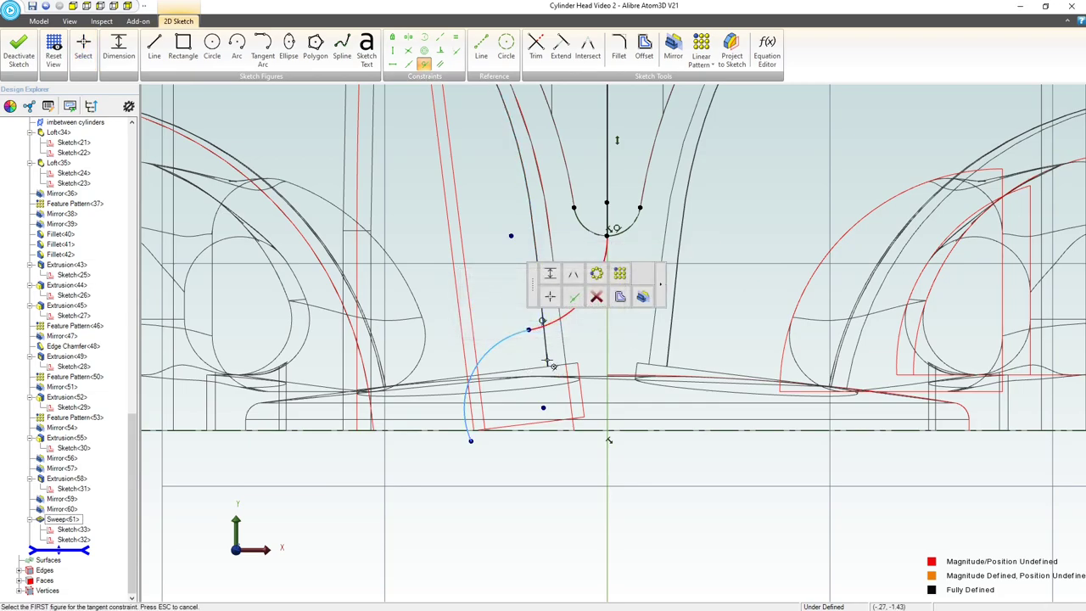
scroll(547, 362, down, 1)
key(Escape)
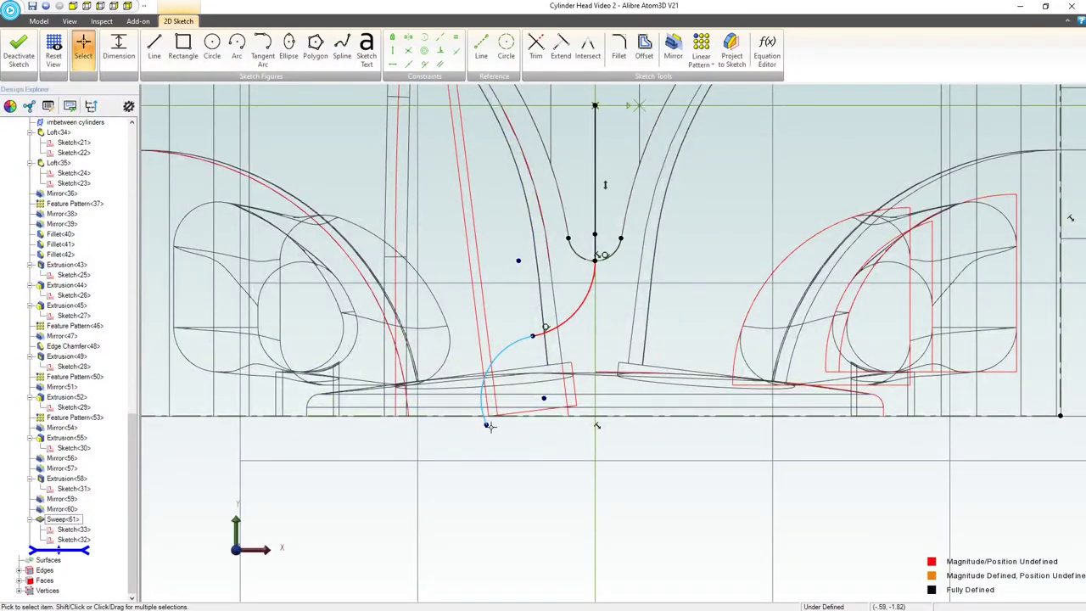
Step: Constrain the lower arc's centre, its lower endpoint and the projected bottom-face corner to be horizontally aligned
click(471, 316)
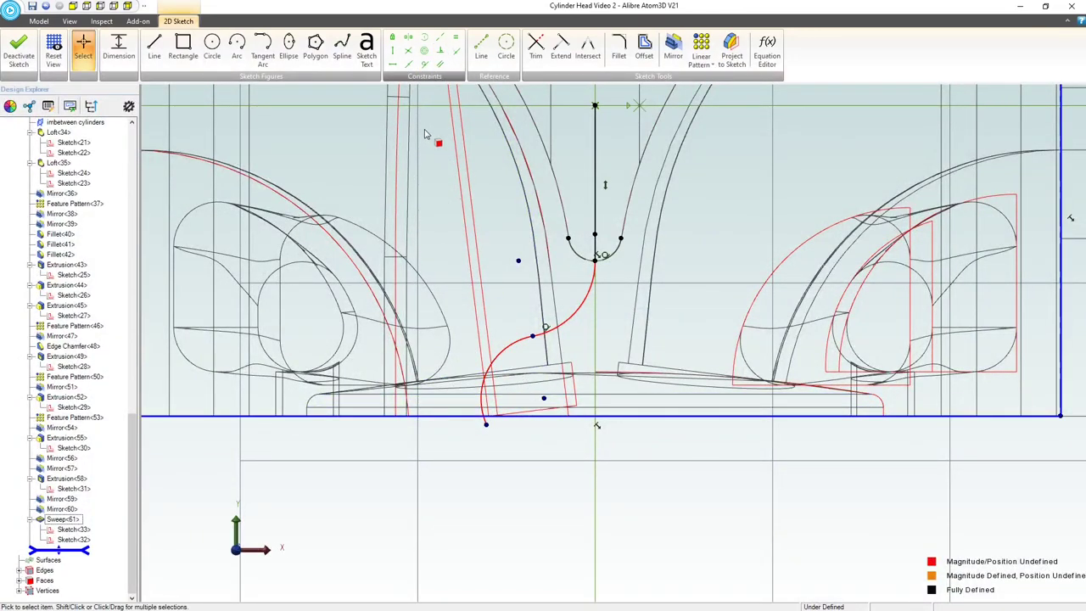
click(392, 64)
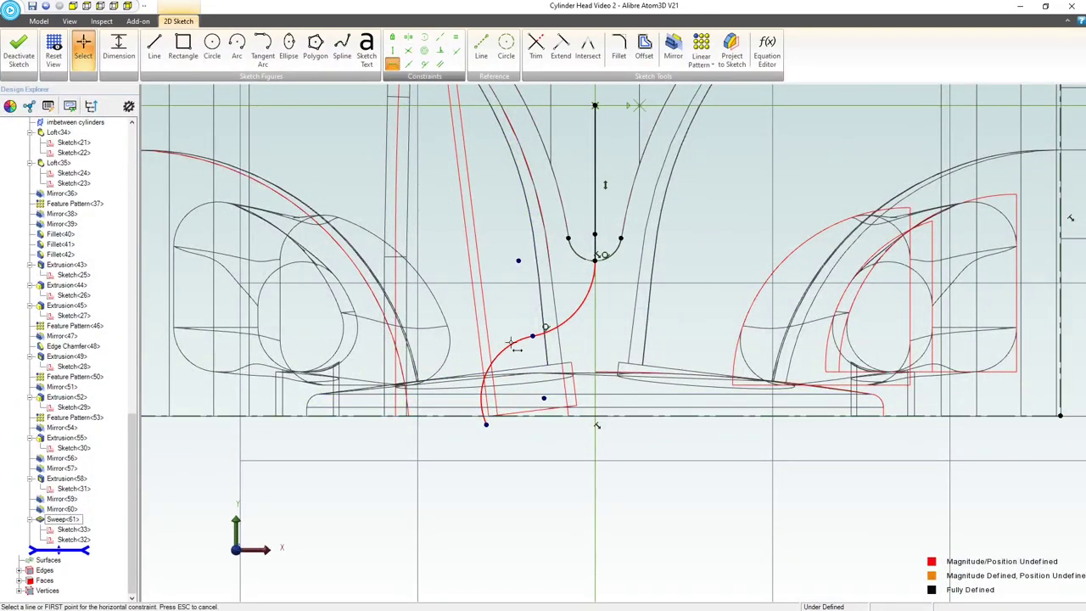
click(544, 397)
click(486, 424)
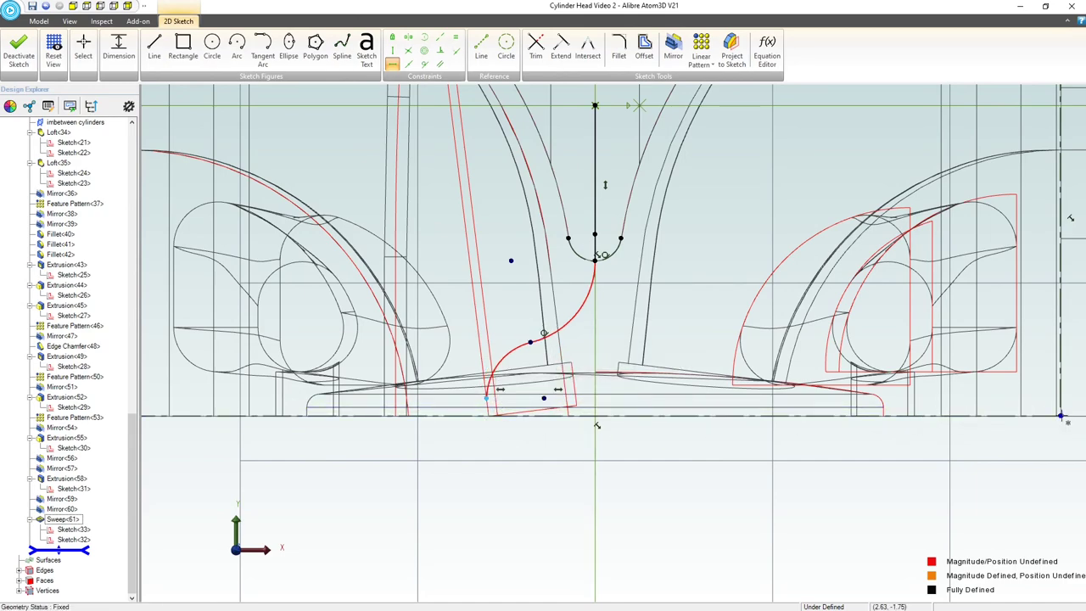
click(1063, 418)
scroll(606, 372, up, 1)
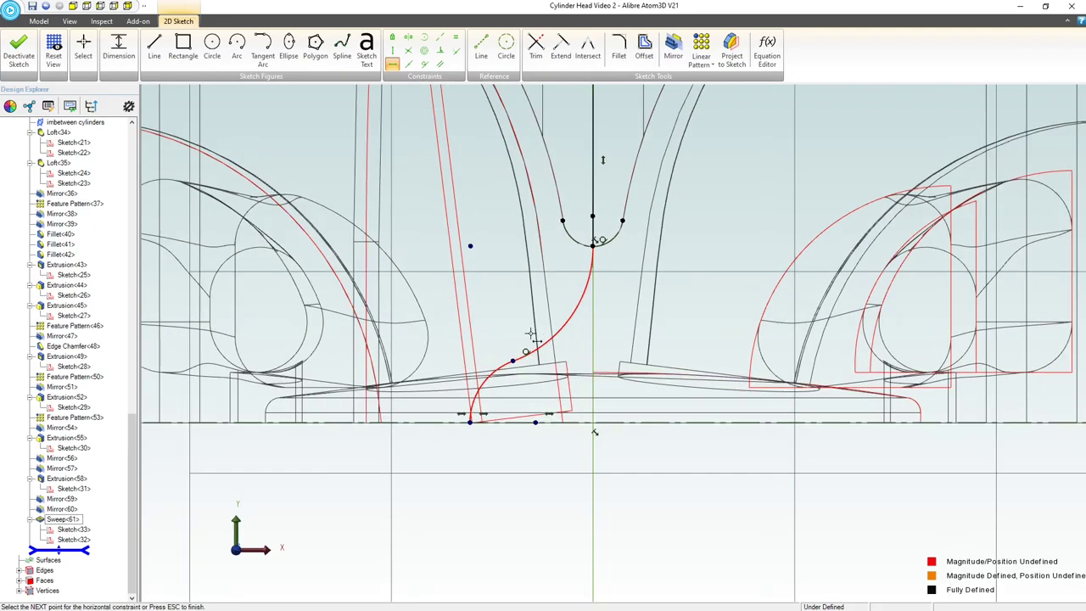
Step: Move the lower arc's endpoint outward along the bottom-face line to about 0.79 in from the head's centreline
scroll(517, 329, down, 2)
middle_drag(526, 346, 533, 355)
scroll(535, 353, down, 2)
scroll(423, 180, up, 5)
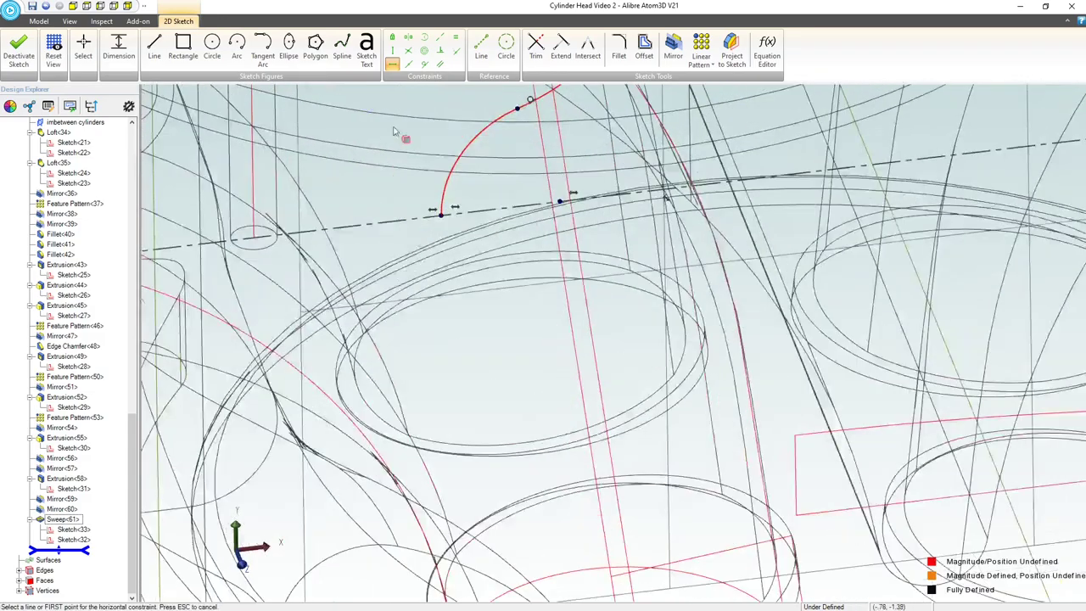
key(Escape)
drag(439, 216, 375, 222)
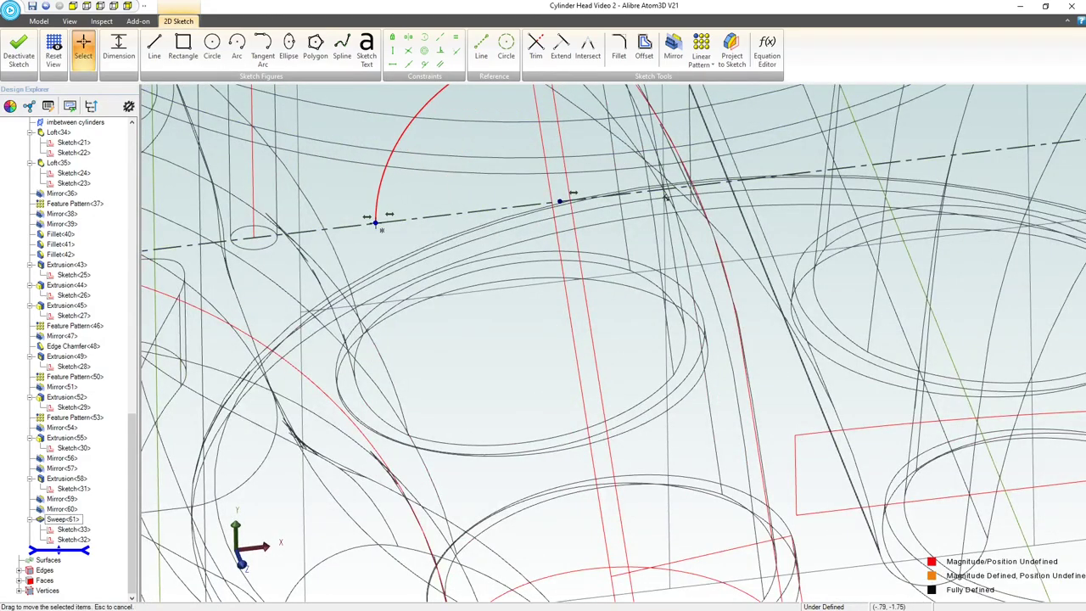
scroll(375, 223, down, 6)
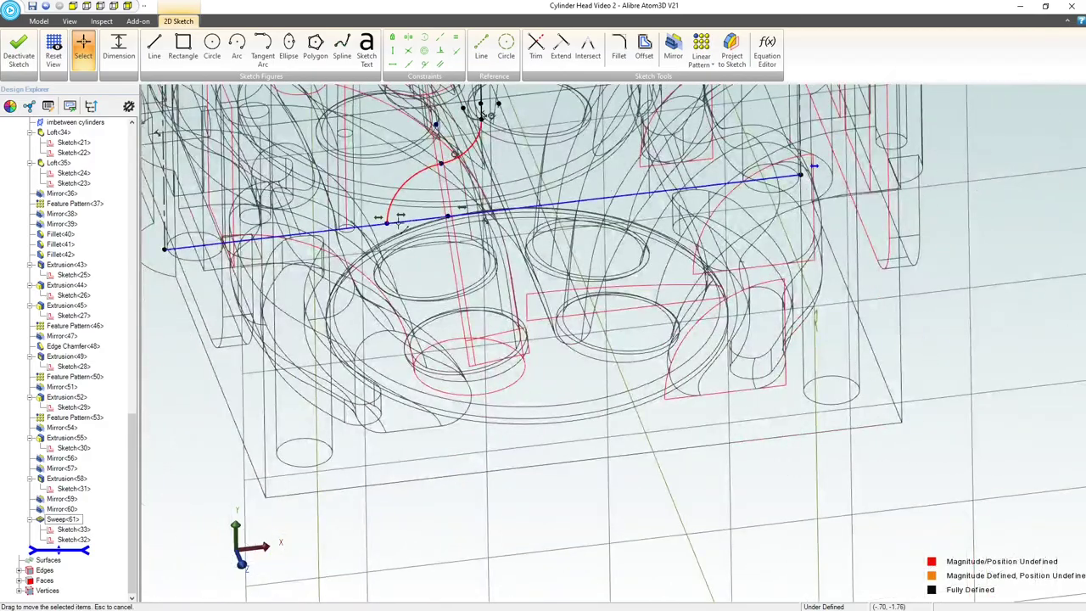
middle_drag(419, 220, 441, 345)
scroll(456, 376, up, 3)
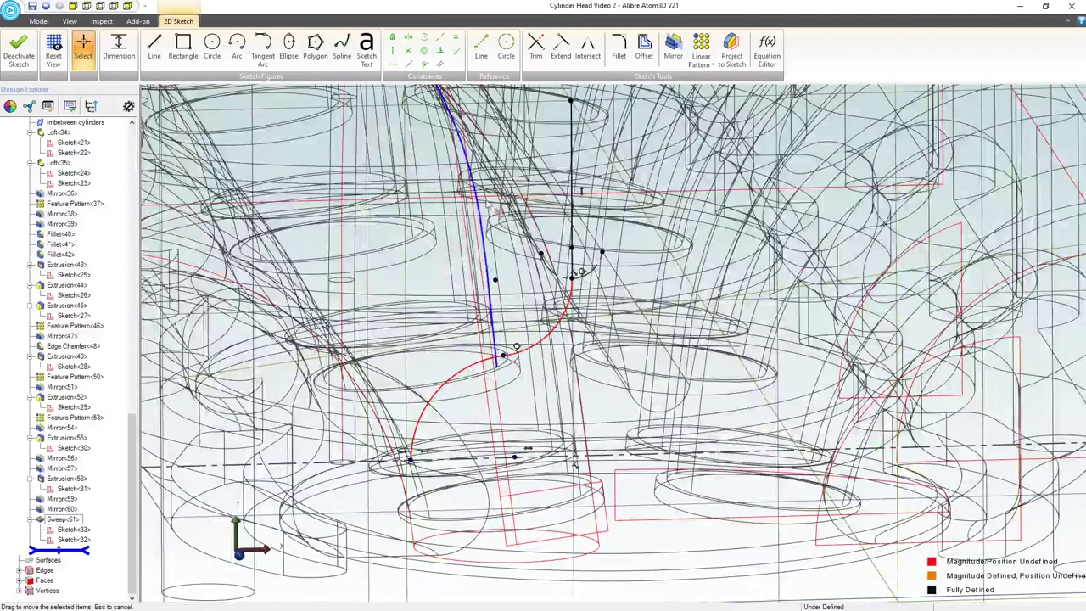
Step: Dimension the horizontal distance from the lower arc's endpoint to the valley's centre point at 0.8 in
click(75, 6)
click(118, 46)
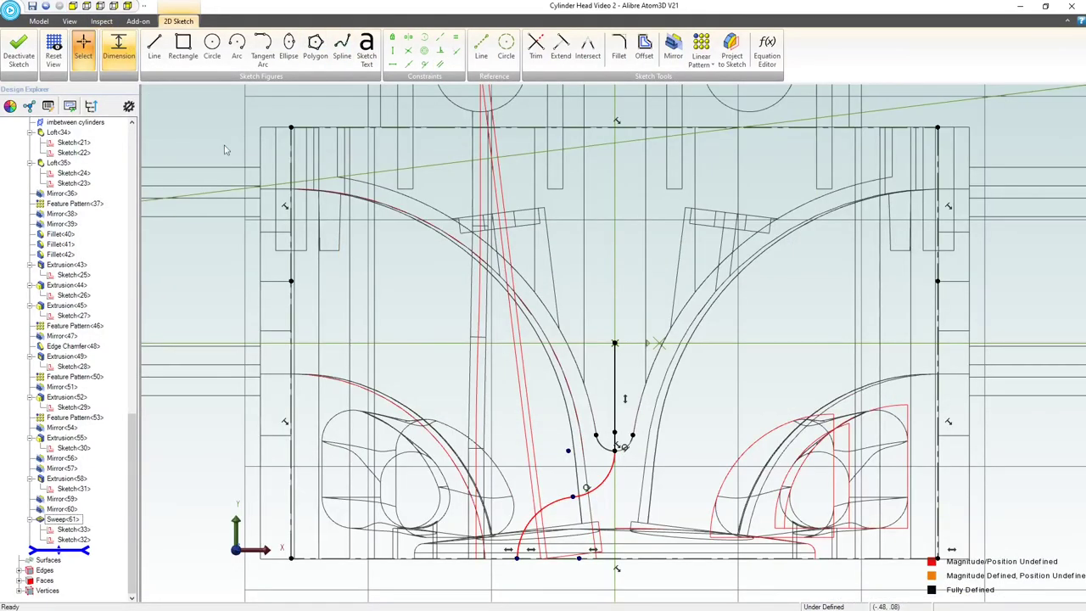
scroll(552, 336, down, 2)
scroll(544, 507, up, 3)
scroll(544, 492, up, 2)
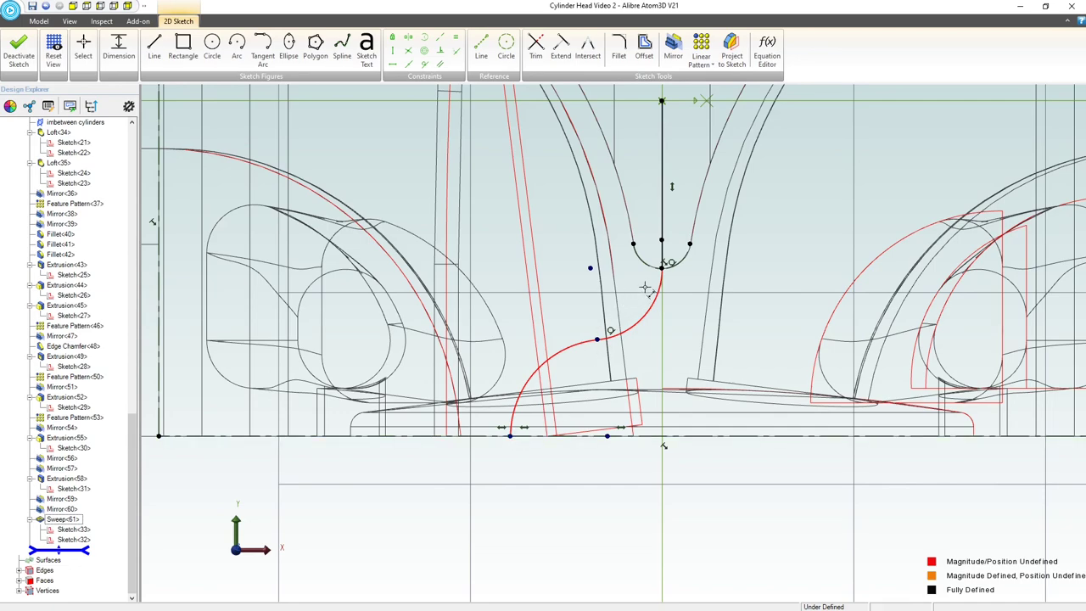
click(661, 241)
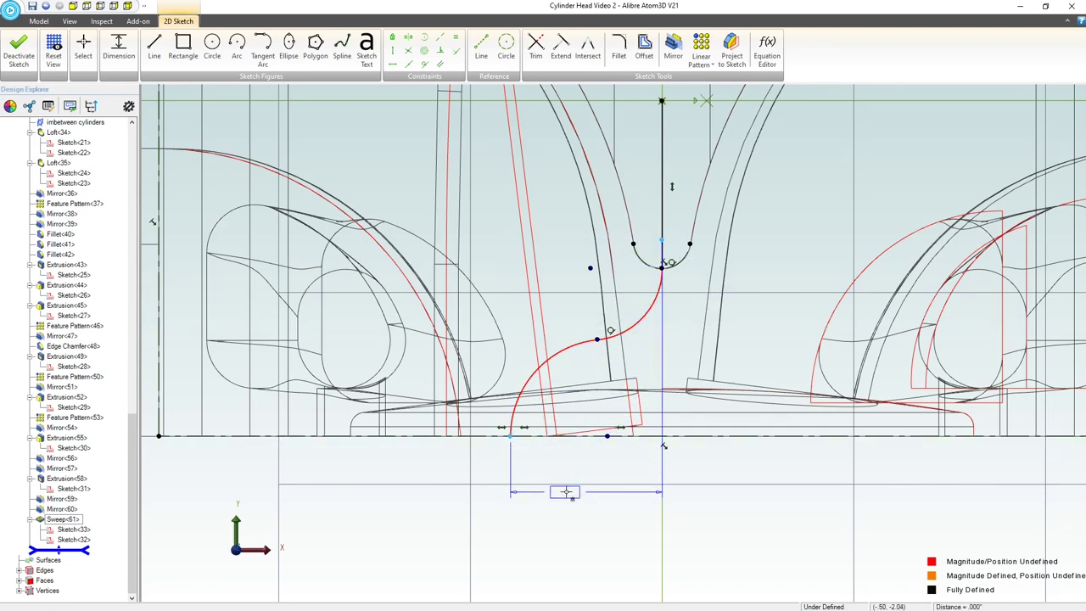
click(653, 497)
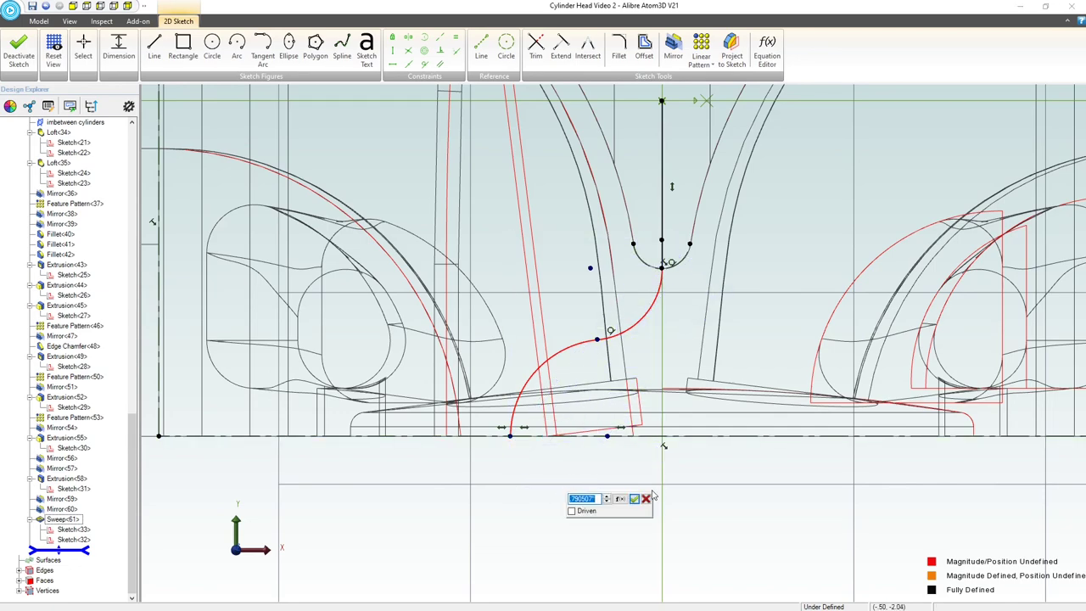
key(Return)
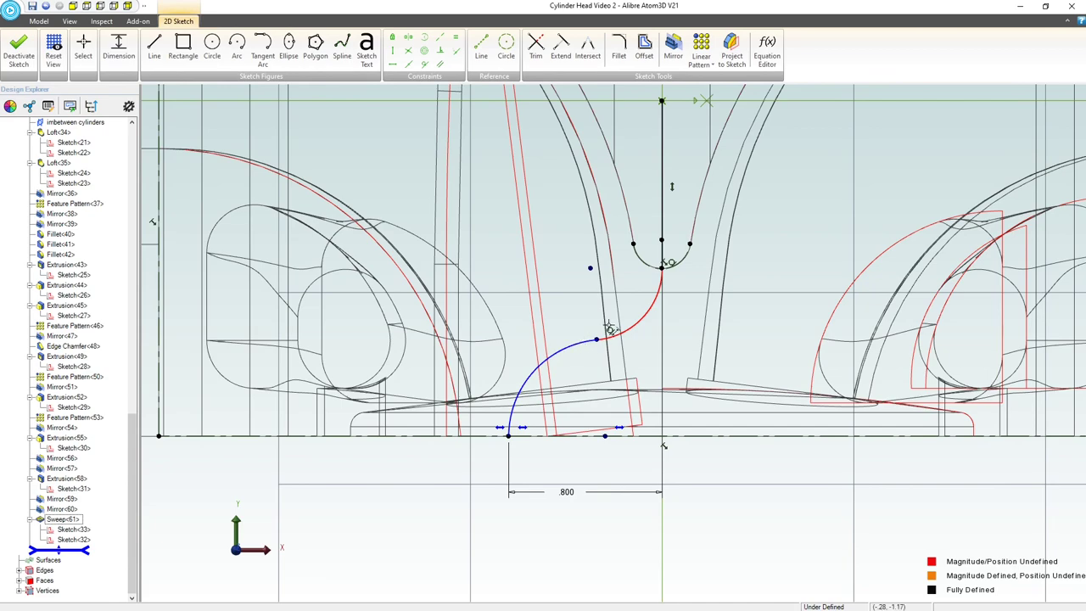
Step: Try to dimension the upper arc's radius at 1 in
click(609, 330)
click(685, 351)
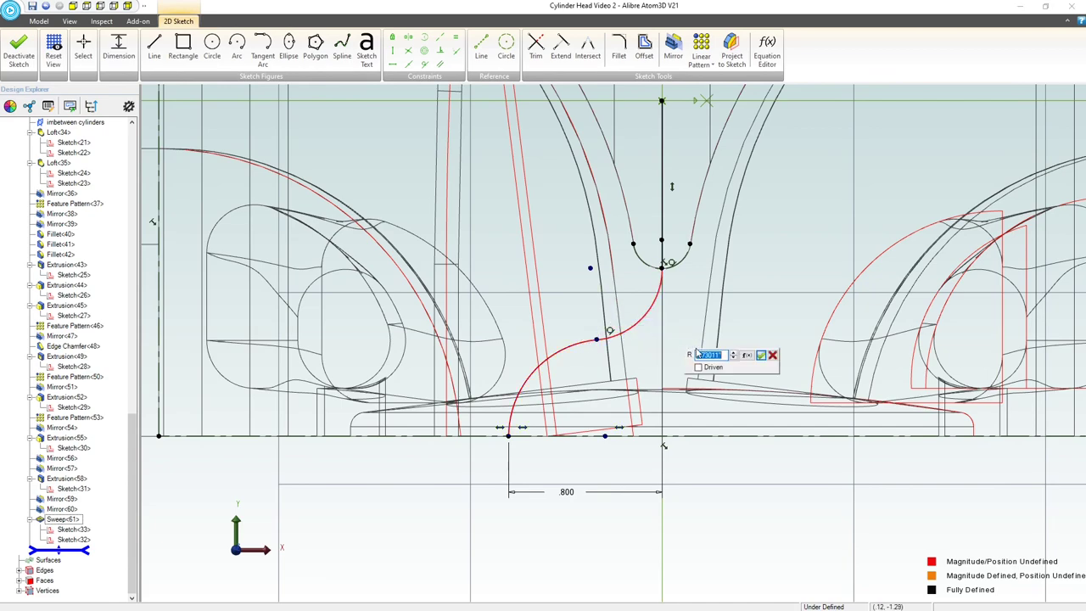
text(1)
key(Return)
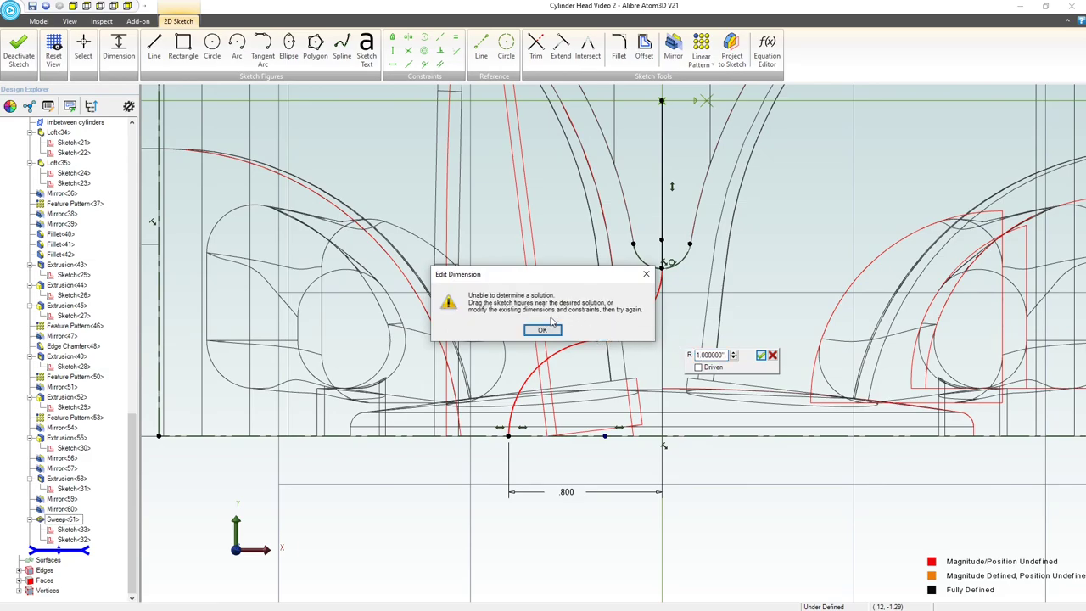
click(642, 352)
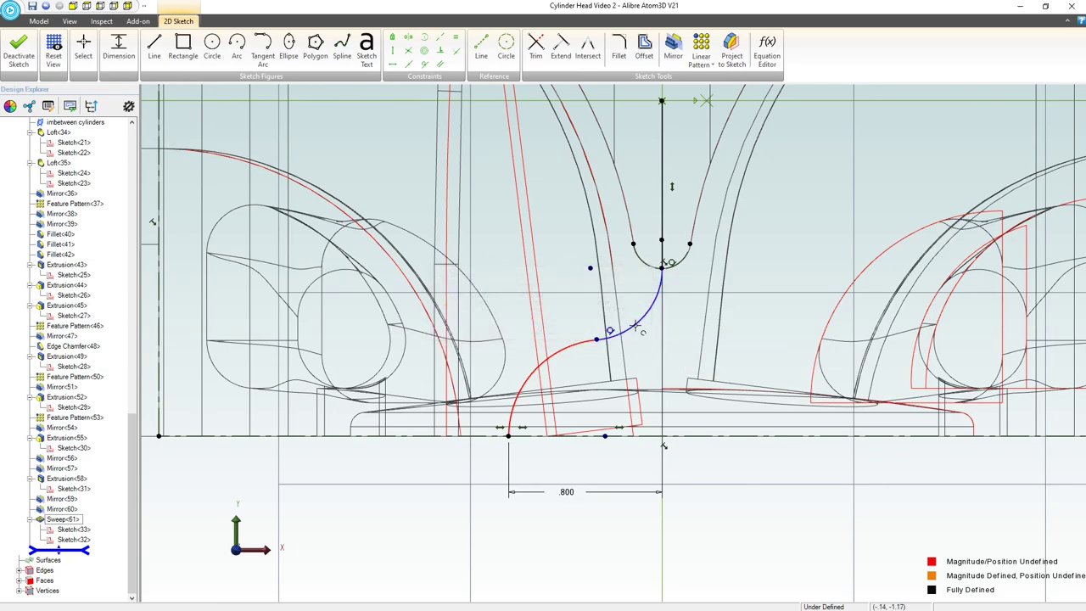
Step: Dimension the upper arc's radius at 0.5 in
click(635, 327)
click(713, 353)
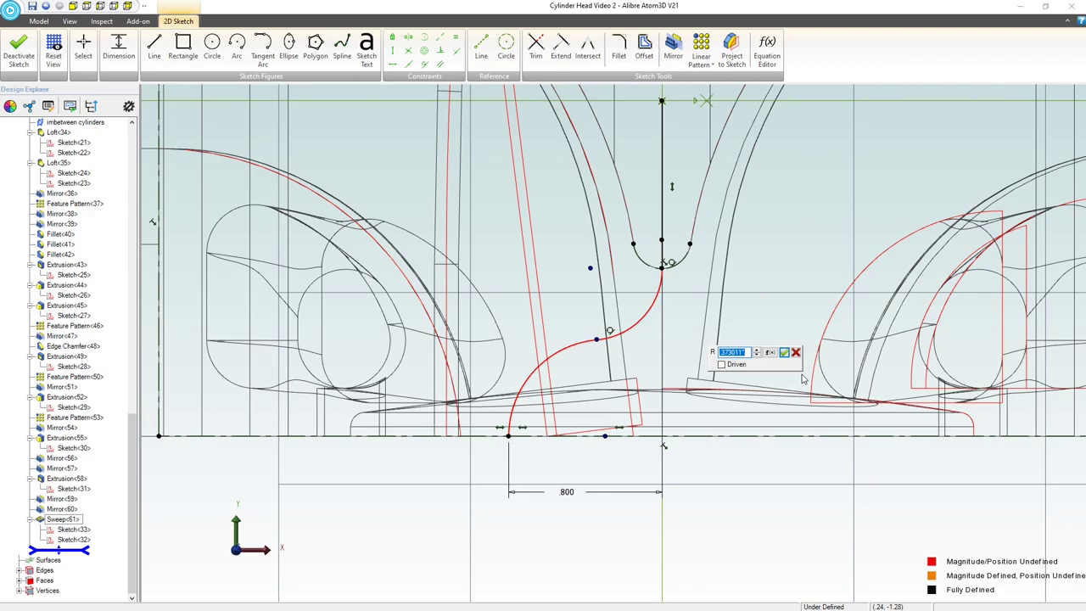
text(.5)
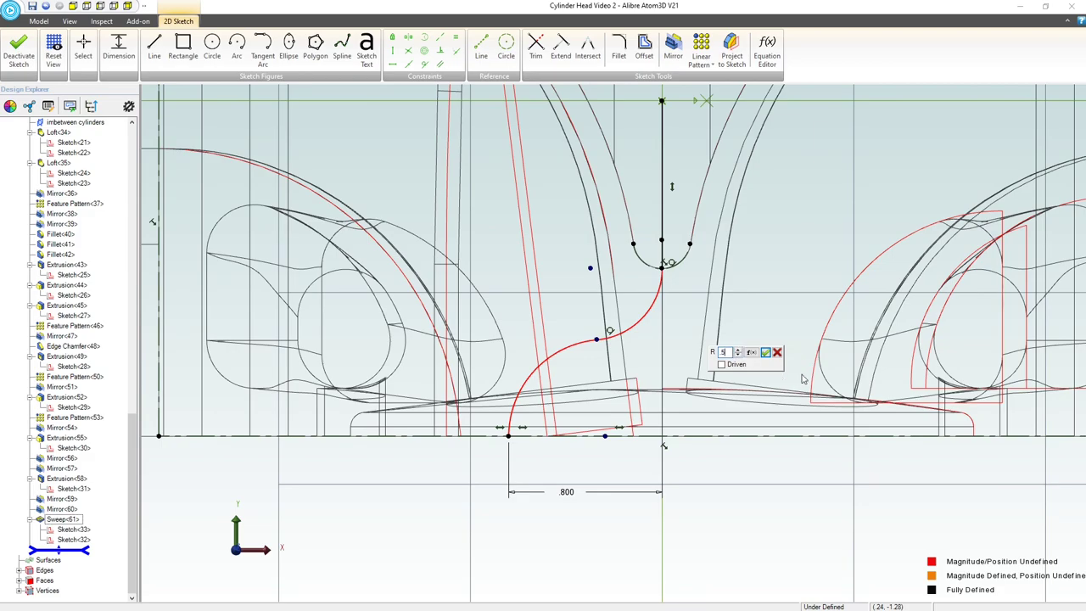
key(Return)
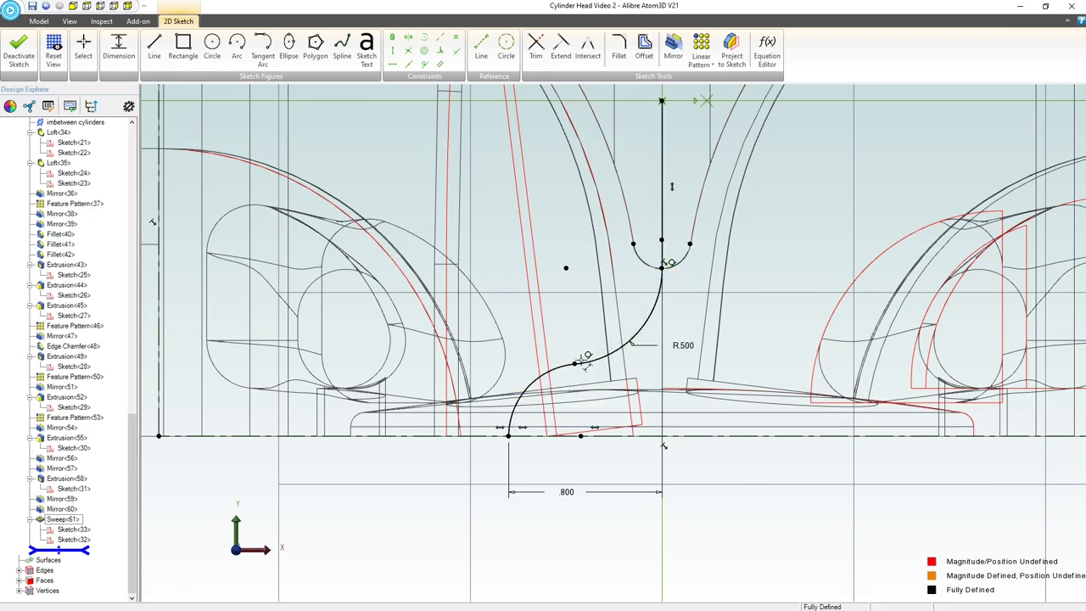
key(Escape)
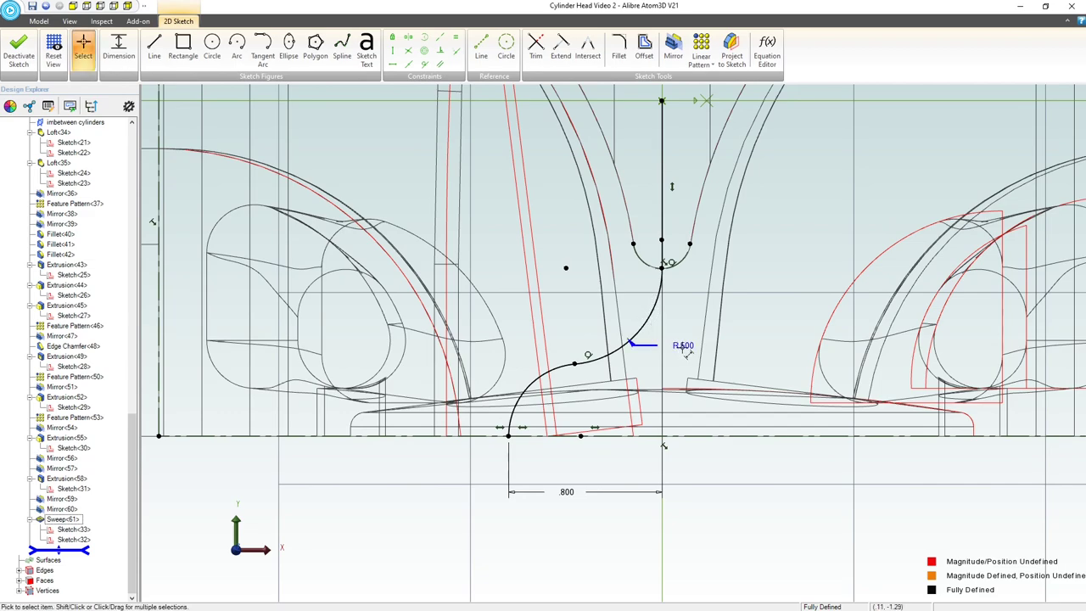
Step: Change the upper arc's radius dimension to 0.3 in, followed by 0.125 in
double_click(684, 346)
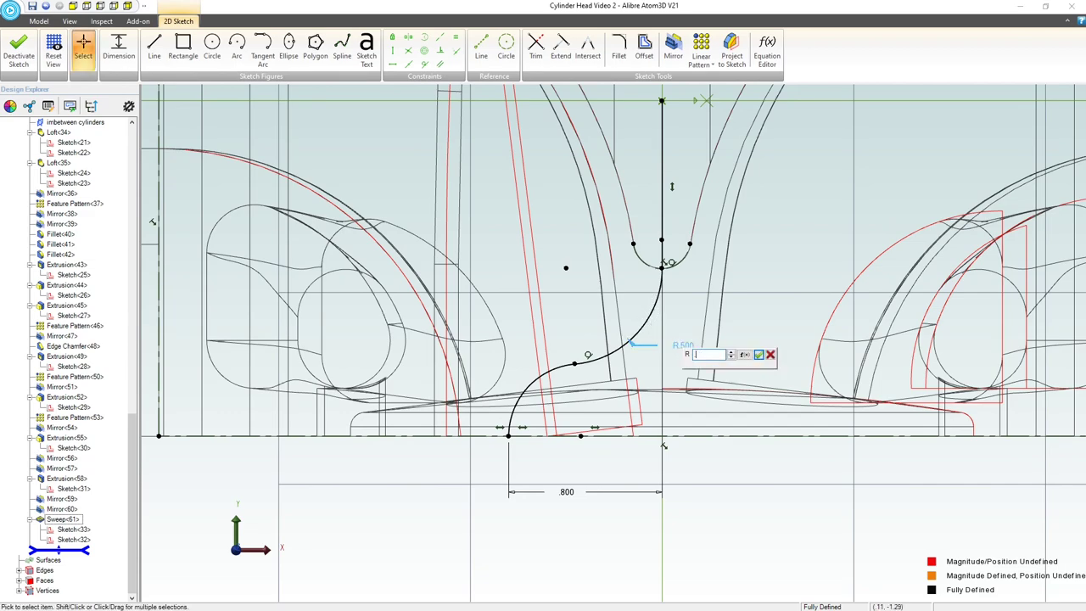
text(.3)
key(Return)
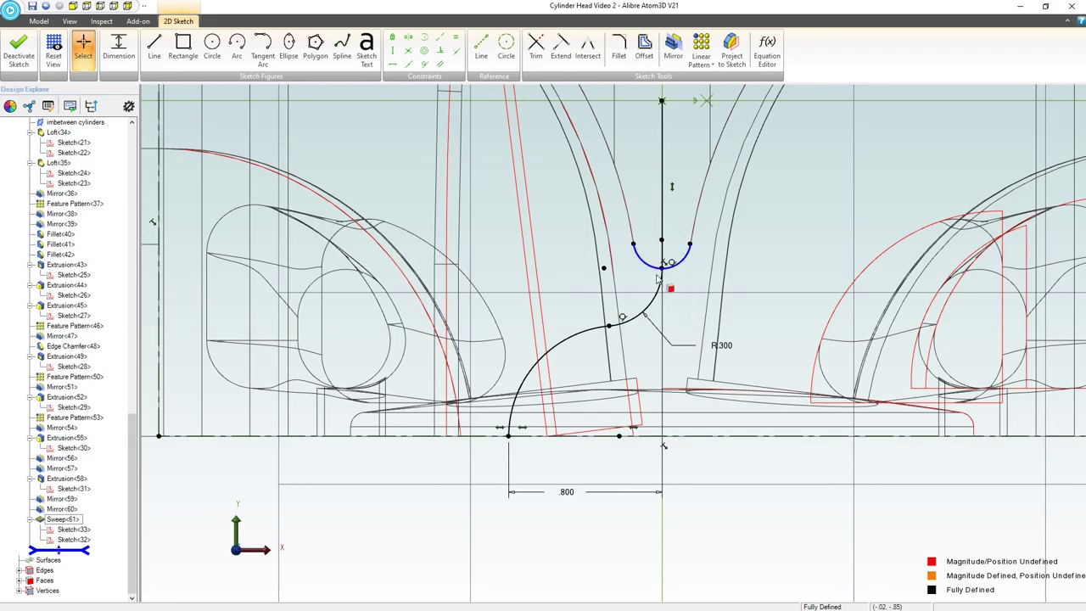
double_click(716, 350)
text(.125)
key(Return)
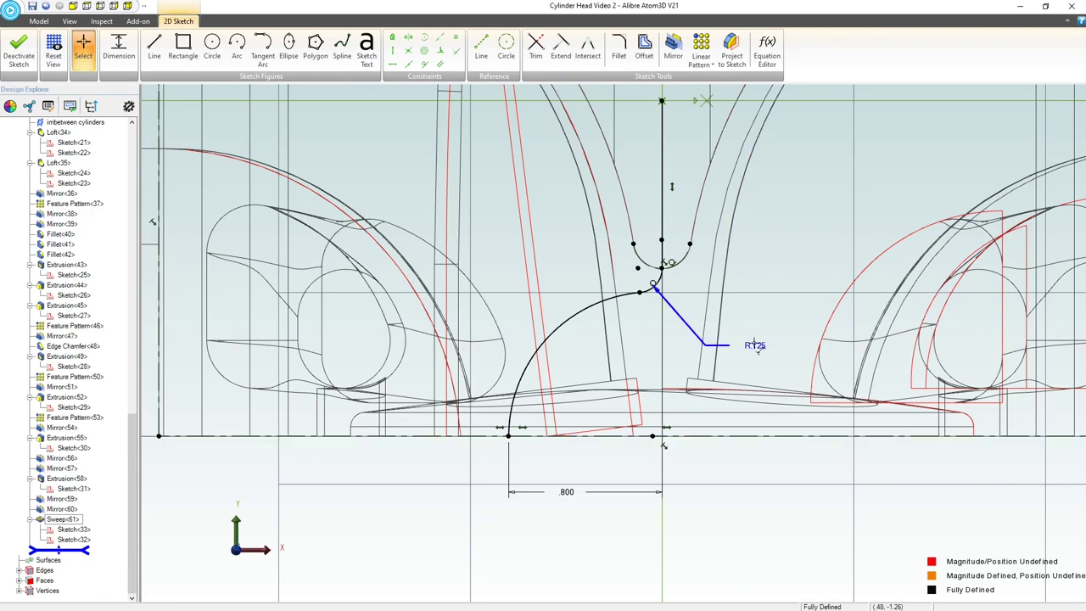
Step: Set the upper arc's radius back to 0.5 in and reduce it to 0.4 in
double_click(755, 345)
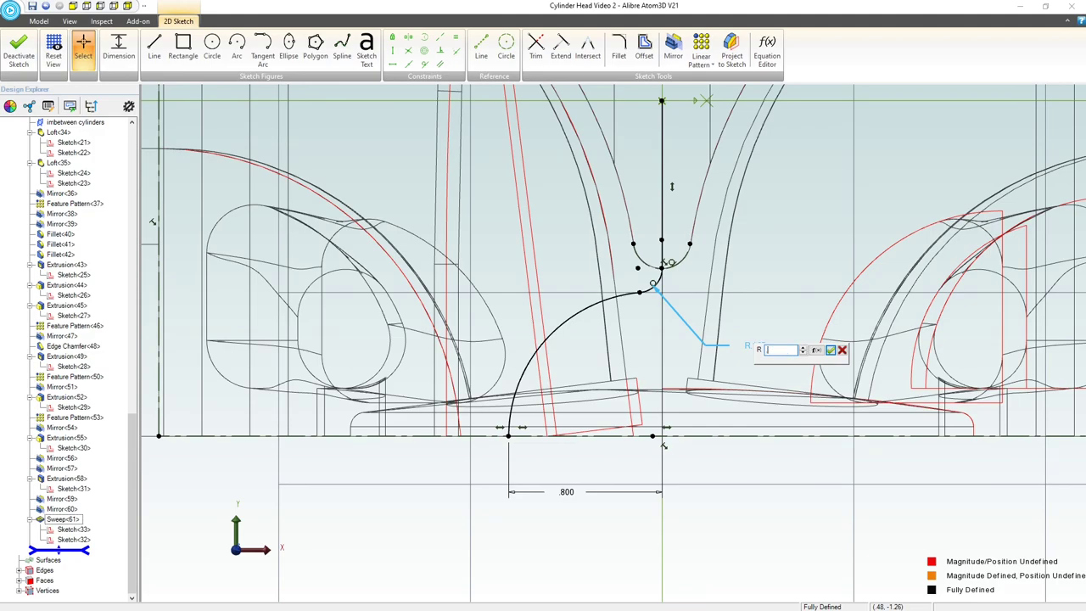
text(.5)
key(Return)
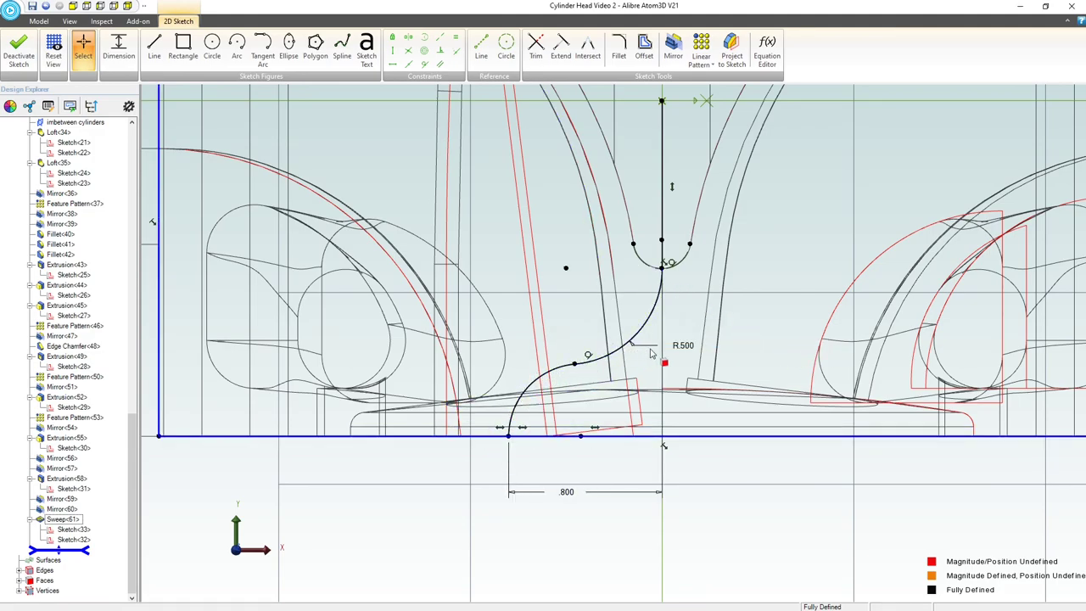
double_click(684, 346)
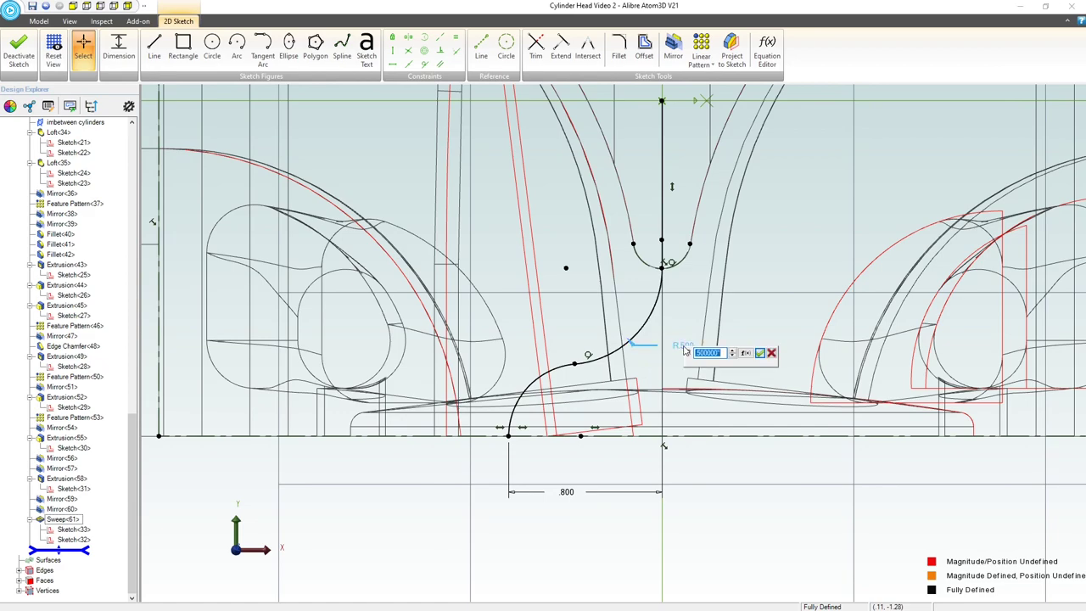
text(.4)
key(Return)
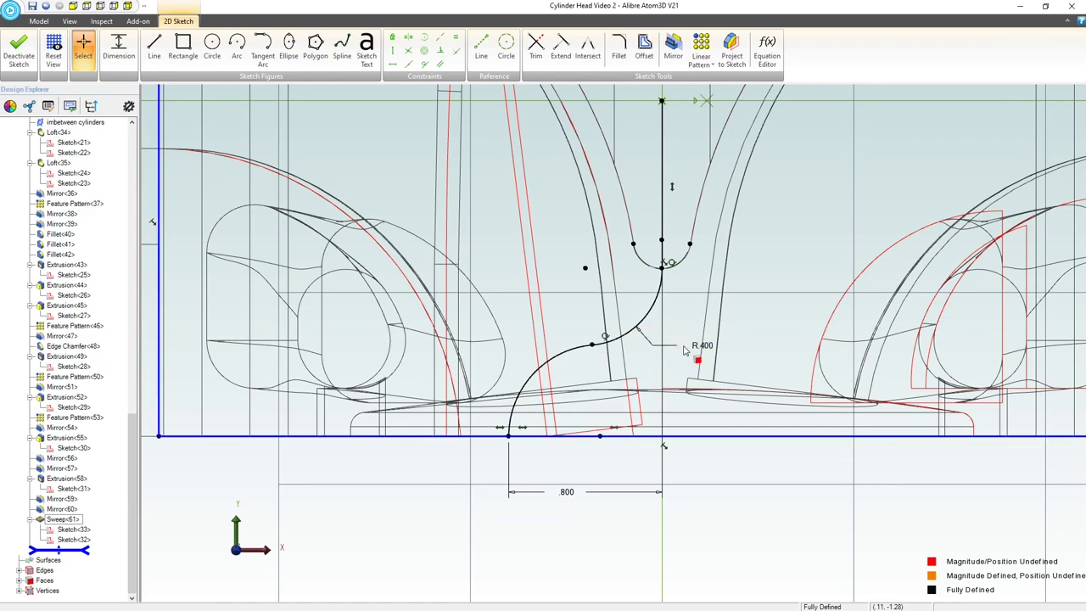
Step: Replace the upper arc's radius dimension with an equal constraint between the two arcs, and close the path sketch
click(701, 347)
key(Delete)
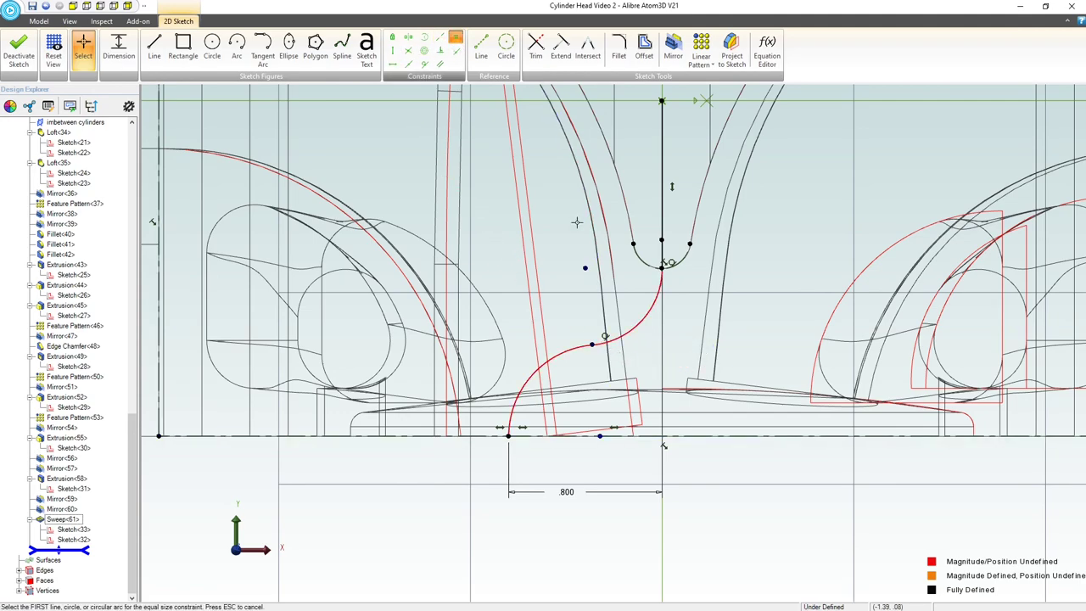
click(455, 38)
click(641, 323)
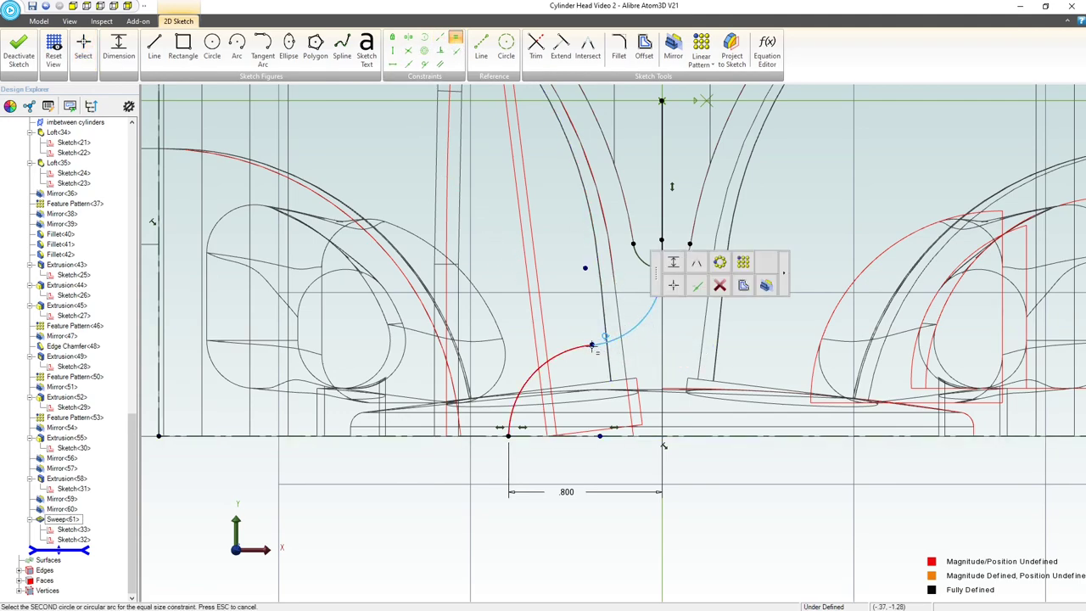
click(591, 347)
scroll(560, 450, down, 2)
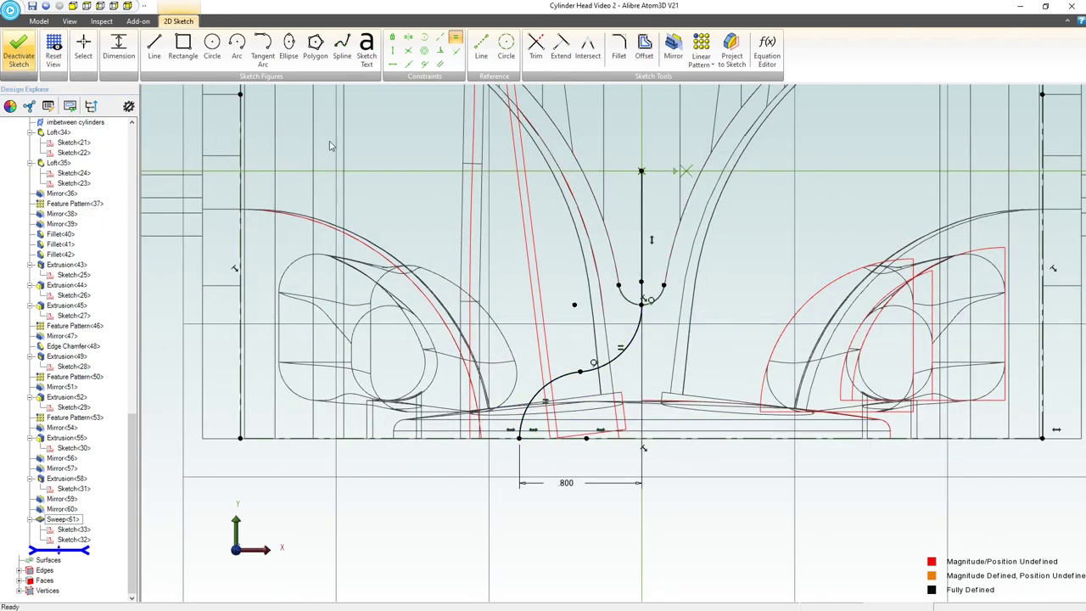
click(18, 51)
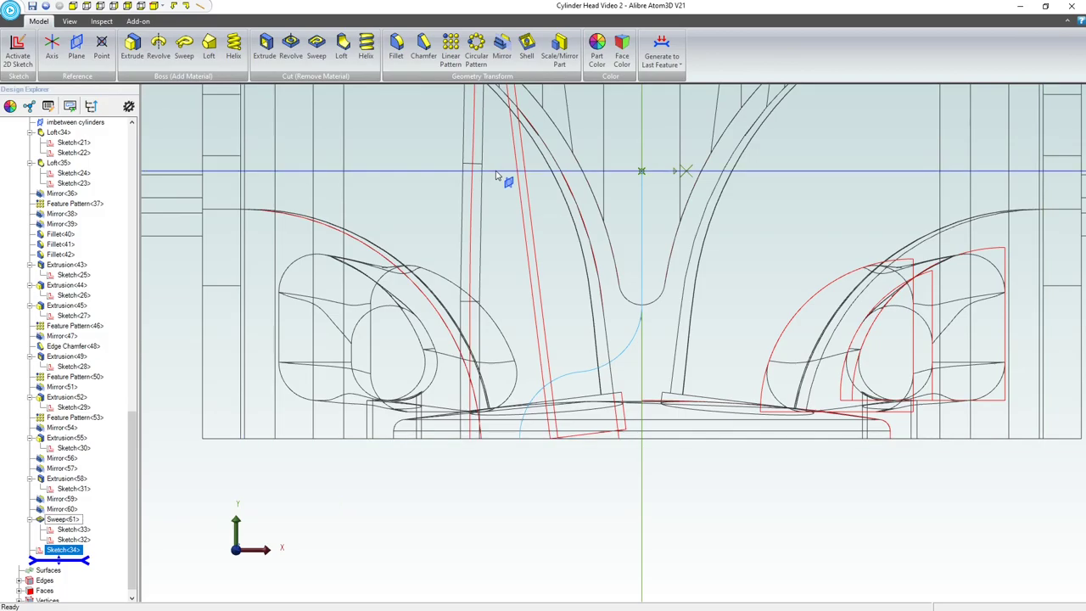
Step: Start a profile sketch on the horizontal plane at the passage path's upper end and project the path's straight line as a reference figure
click(18, 51)
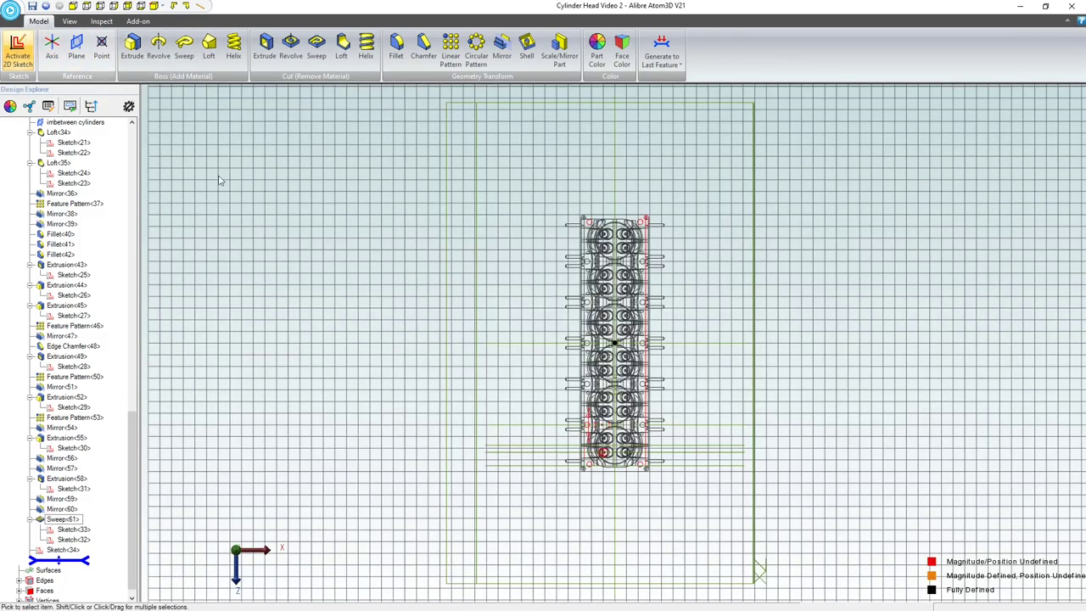
scroll(650, 359, up, 10)
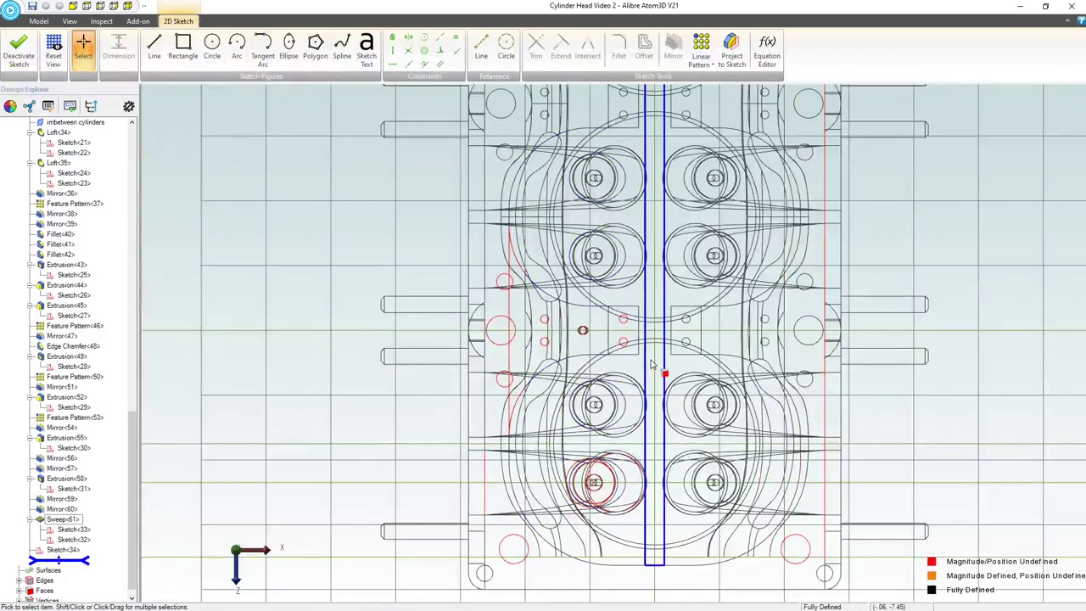
middle_drag(650, 359, 661, 303)
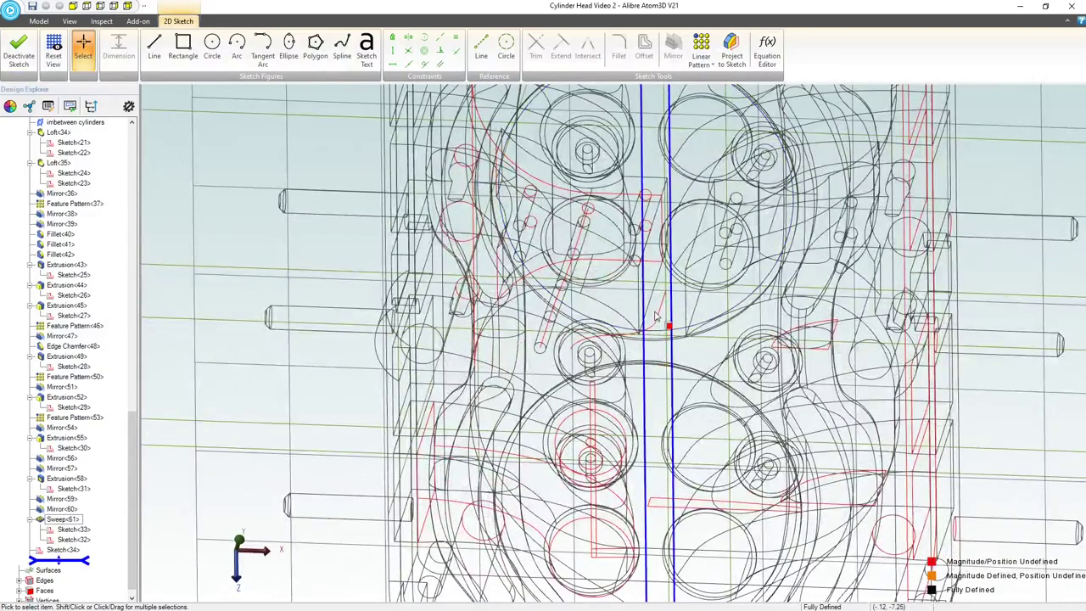
click(732, 51)
click(812, 181)
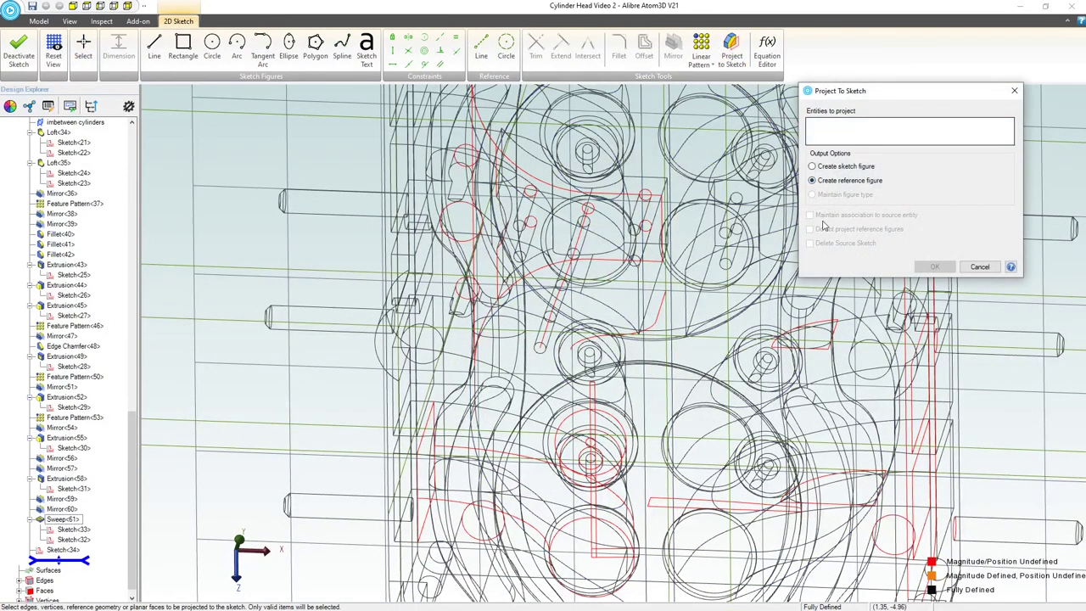
click(660, 307)
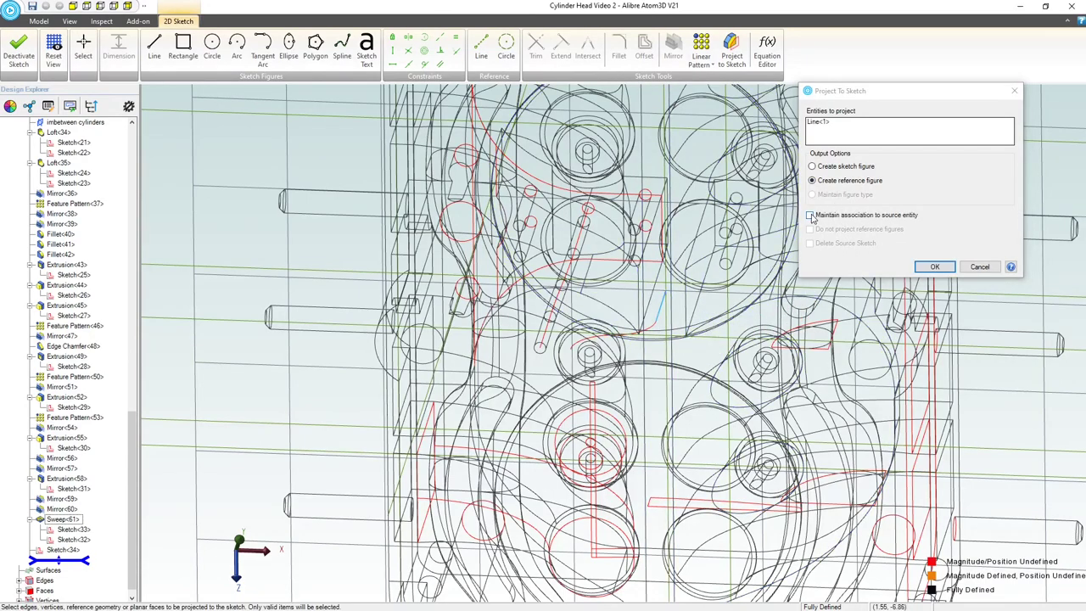
click(934, 267)
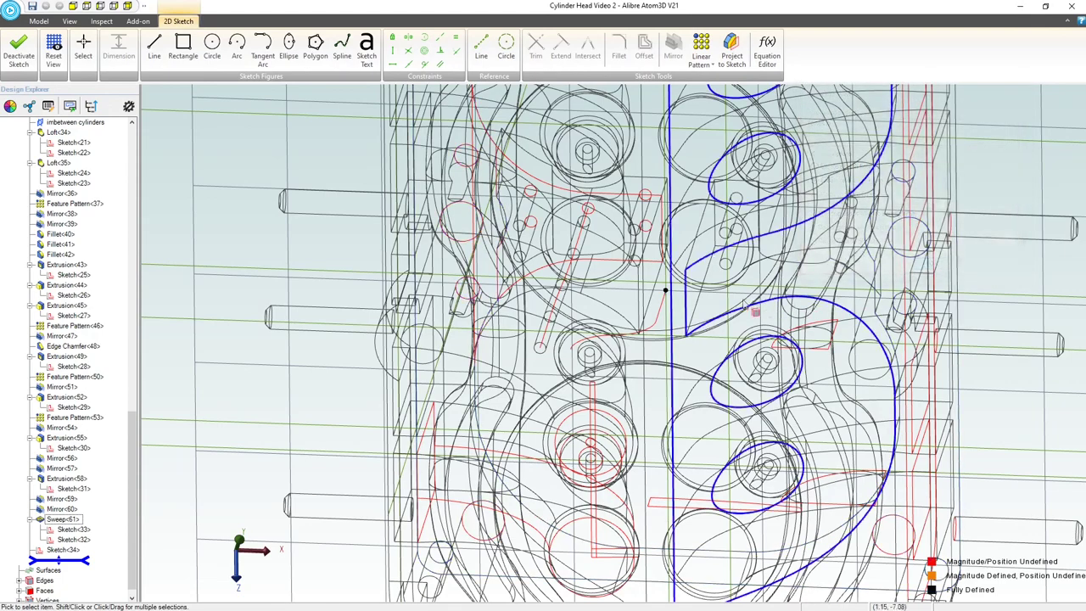
Step: Sketch a circle centred on the projected path point, dimension its diameter at 0.250 in, and close the sketch
click(213, 44)
click(665, 291)
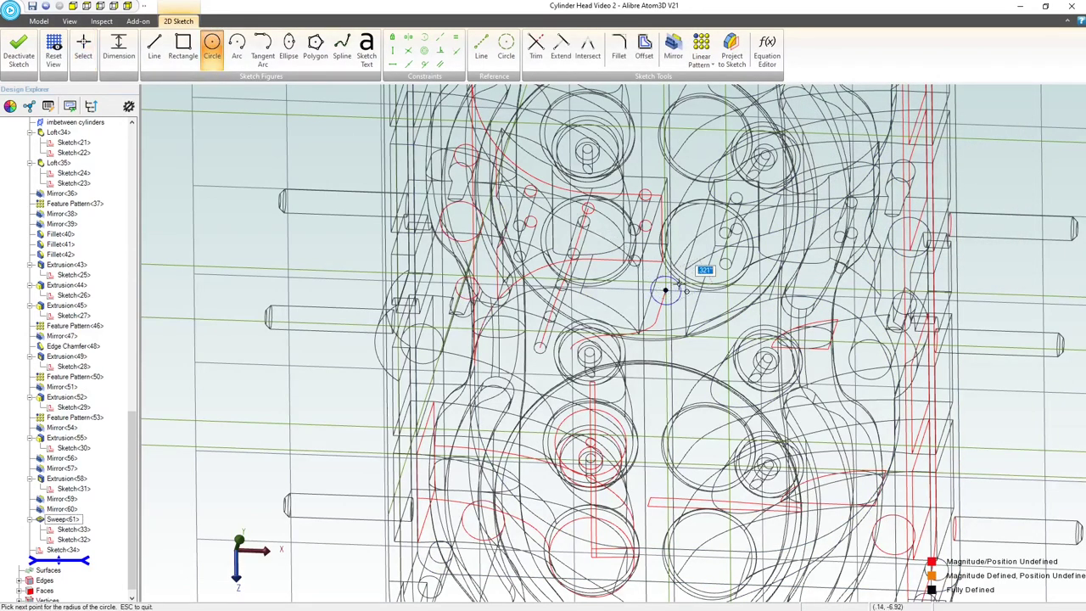
click(678, 291)
click(84, 46)
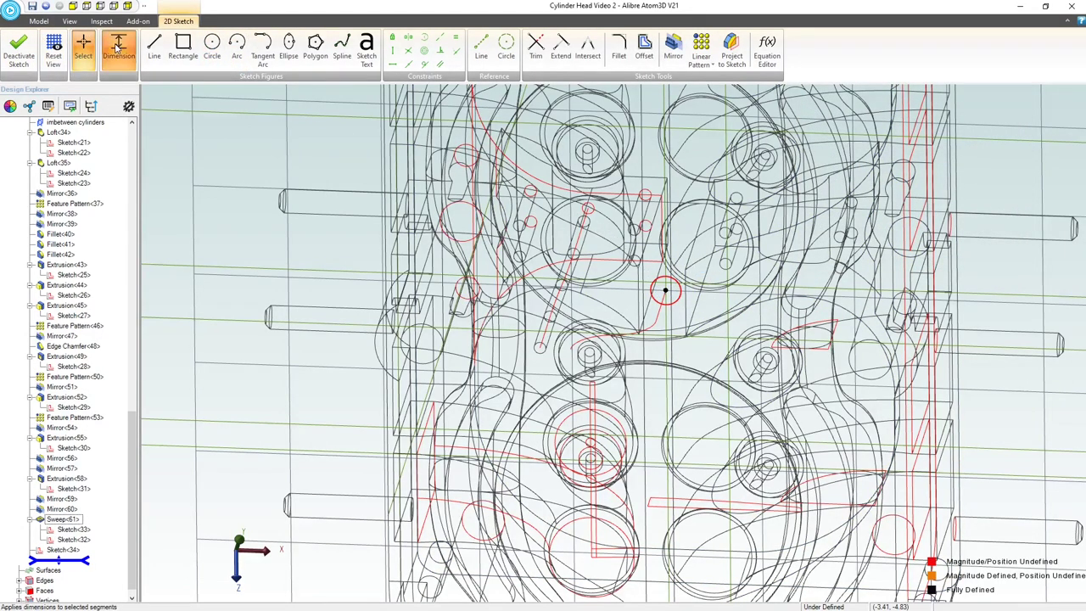
click(664, 276)
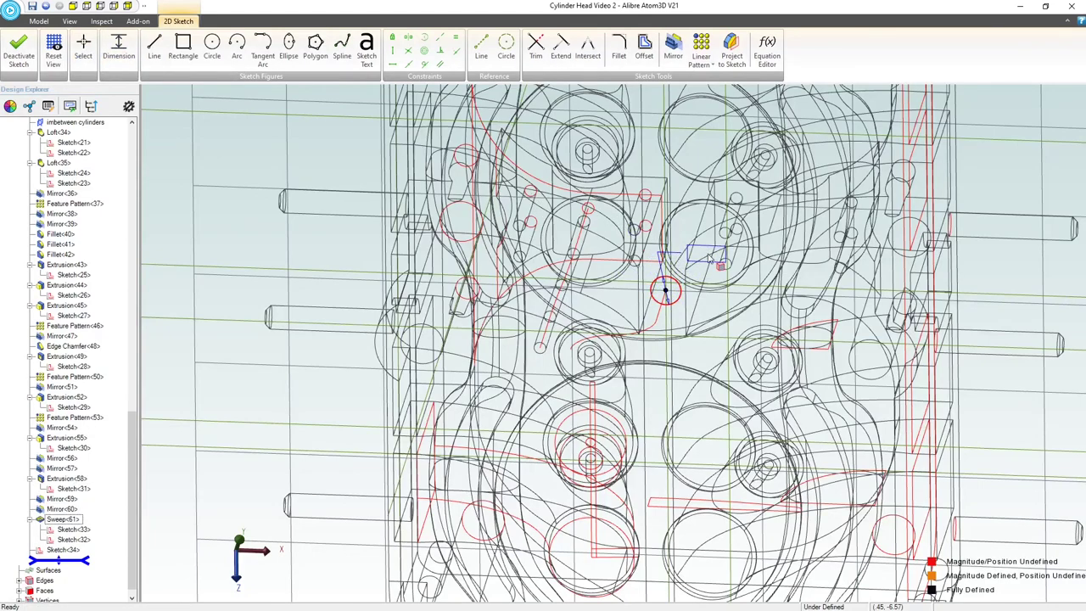
click(714, 253)
text(250)
key(Return)
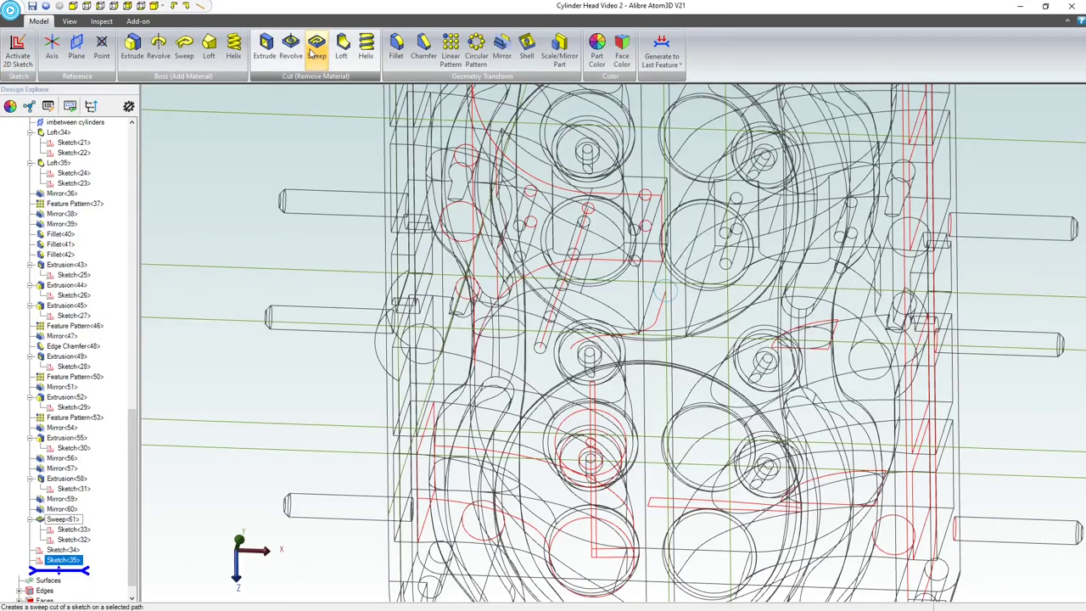
Step: Sweep-cut the circle along the entire line-and-arc path to form the second passage
click(315, 49)
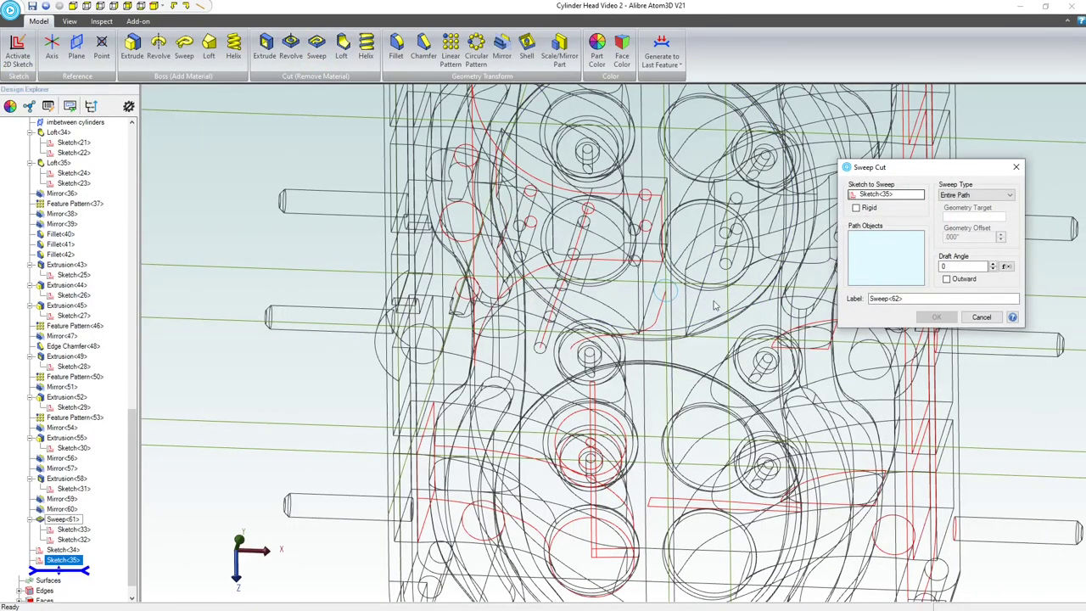
click(670, 316)
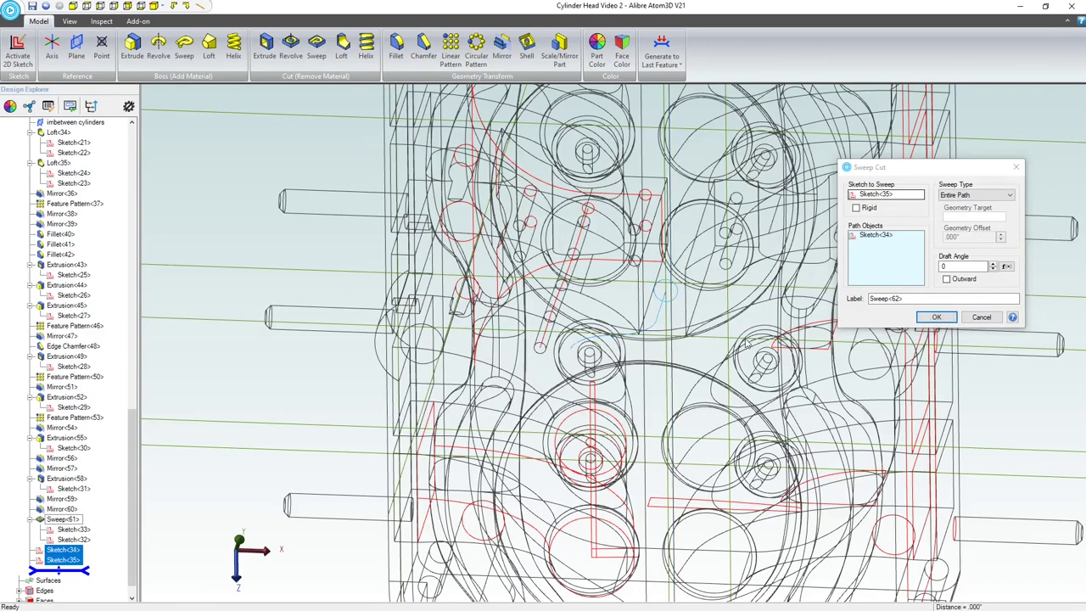
click(937, 318)
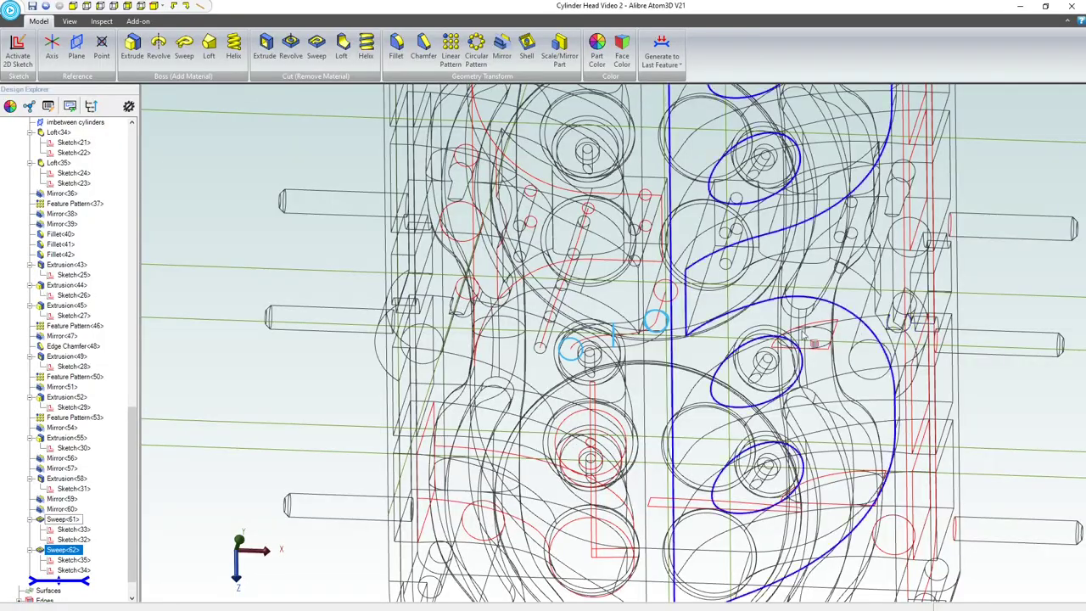
Step: Examine the new swept passage and the bores around it in the wireframe model from several angles
scroll(556, 328, up, 3)
middle_drag(605, 334, 659, 363)
scroll(645, 325, down, 5)
scroll(660, 363, up, 6)
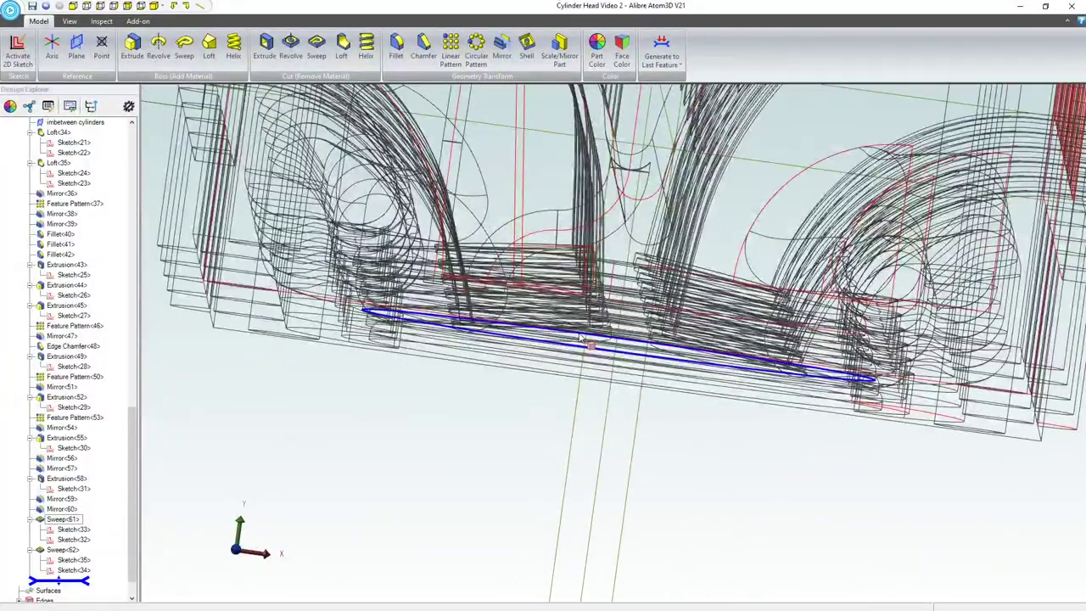
middle_drag(579, 334, 575, 309)
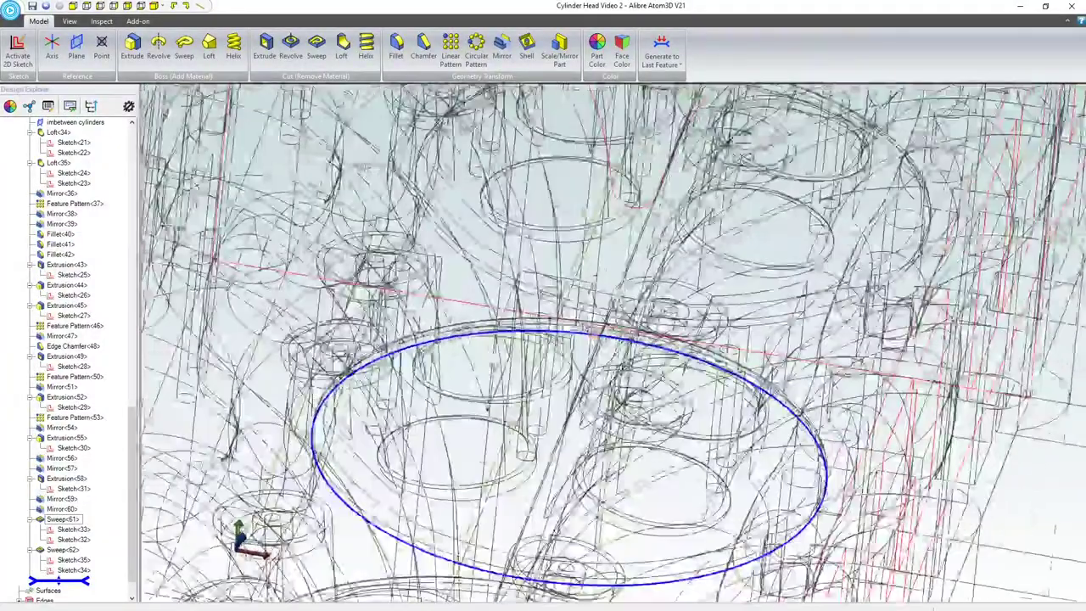
scroll(575, 309, down, 6)
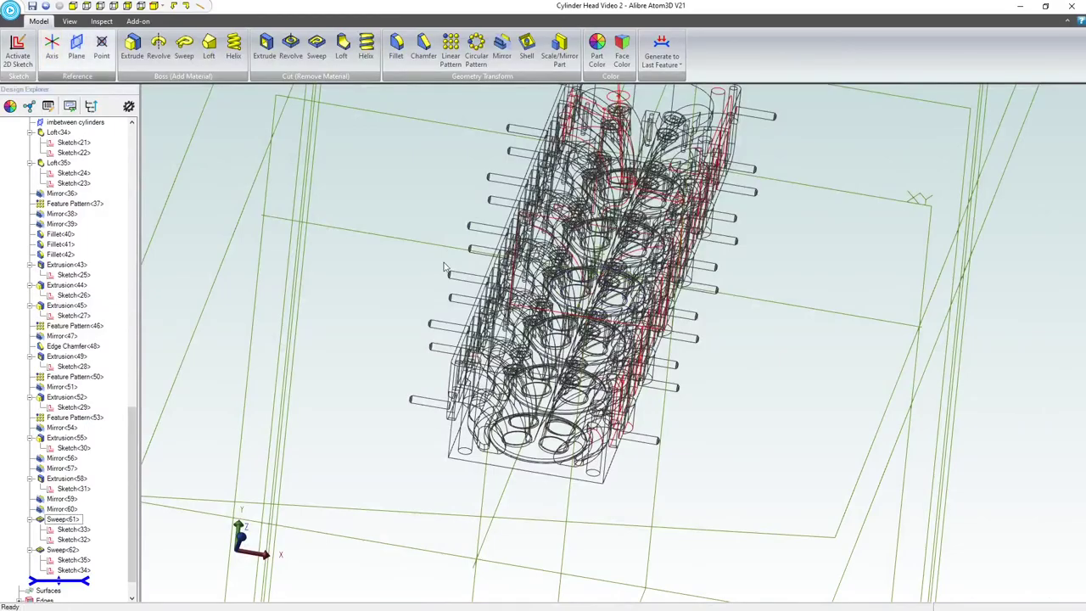
middle_drag(712, 407, 728, 339)
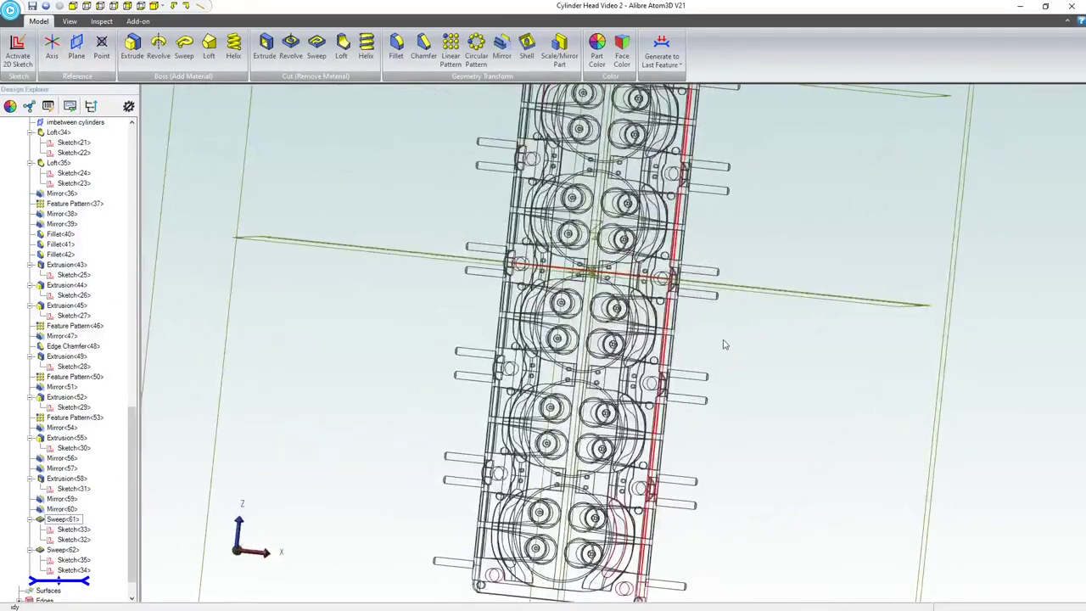
scroll(653, 96, up, 6)
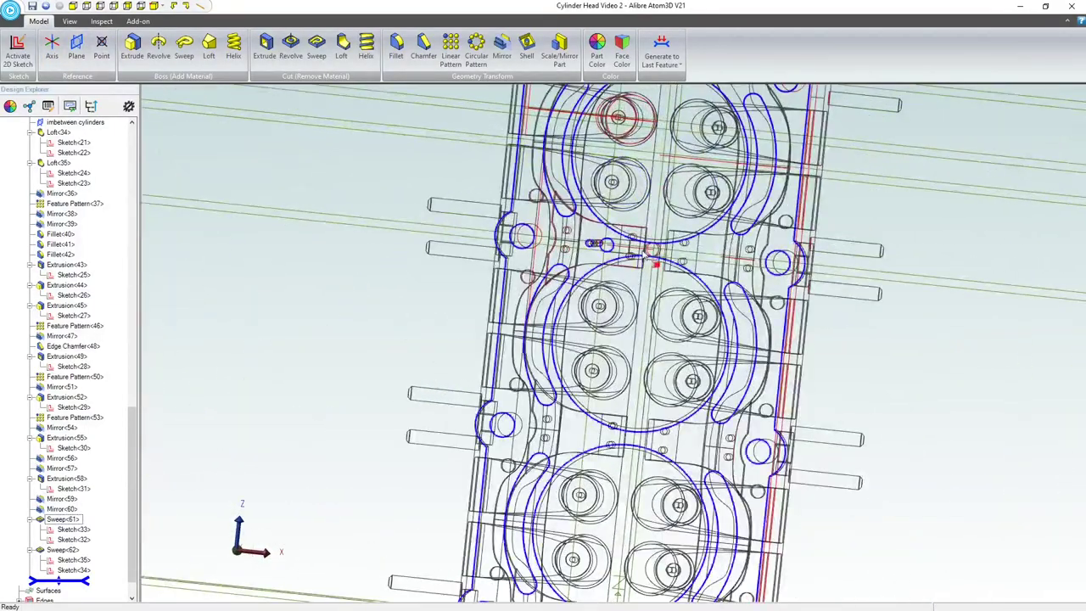
middle_drag(642, 244, 638, 276)
mouse_move(642, 280)
middle_down()
mouse_move(648, 244)
mouse_move(658, 267)
middle_up()
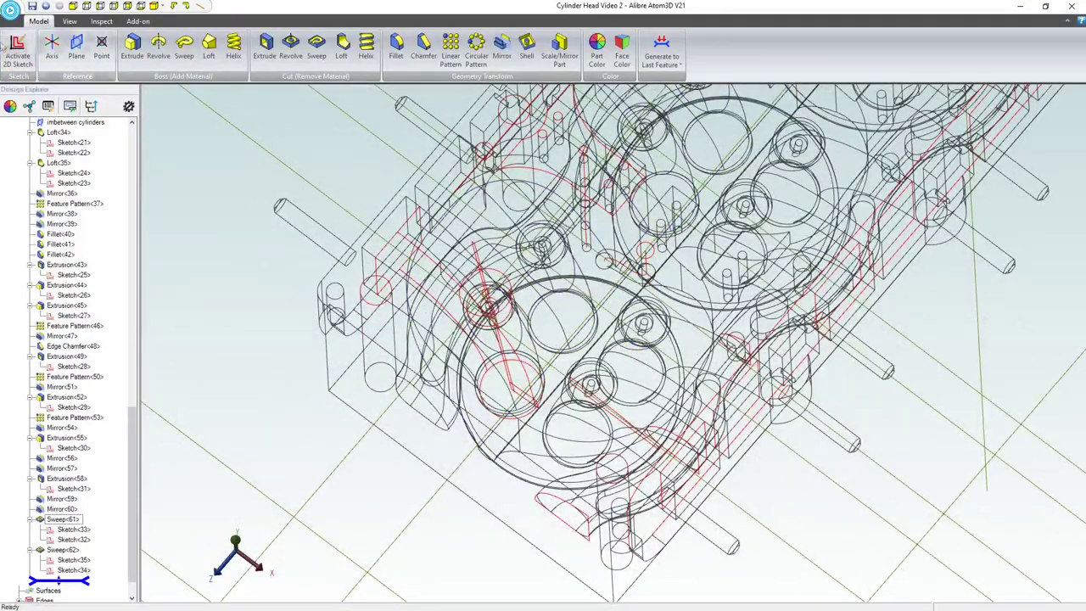
Step: Change the model display to shaded with visible edges only
click(69, 22)
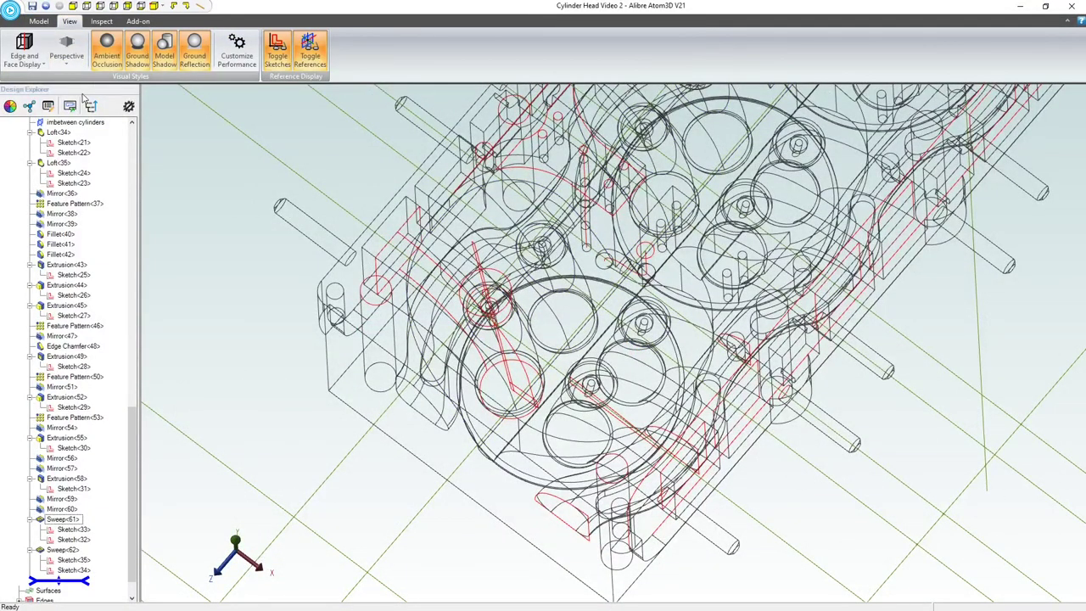
click(23, 49)
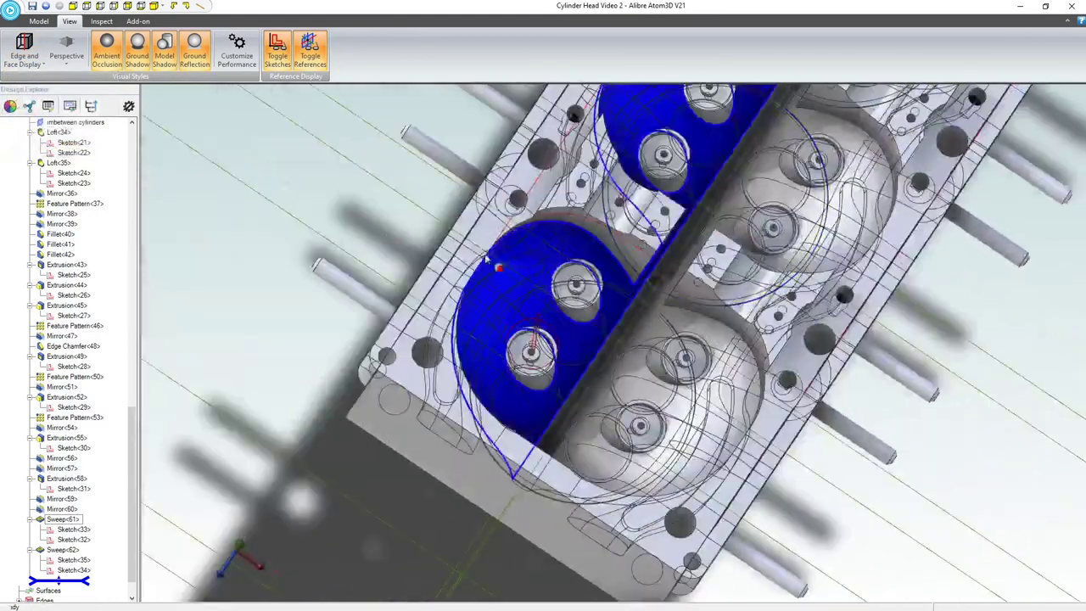
click(24, 49)
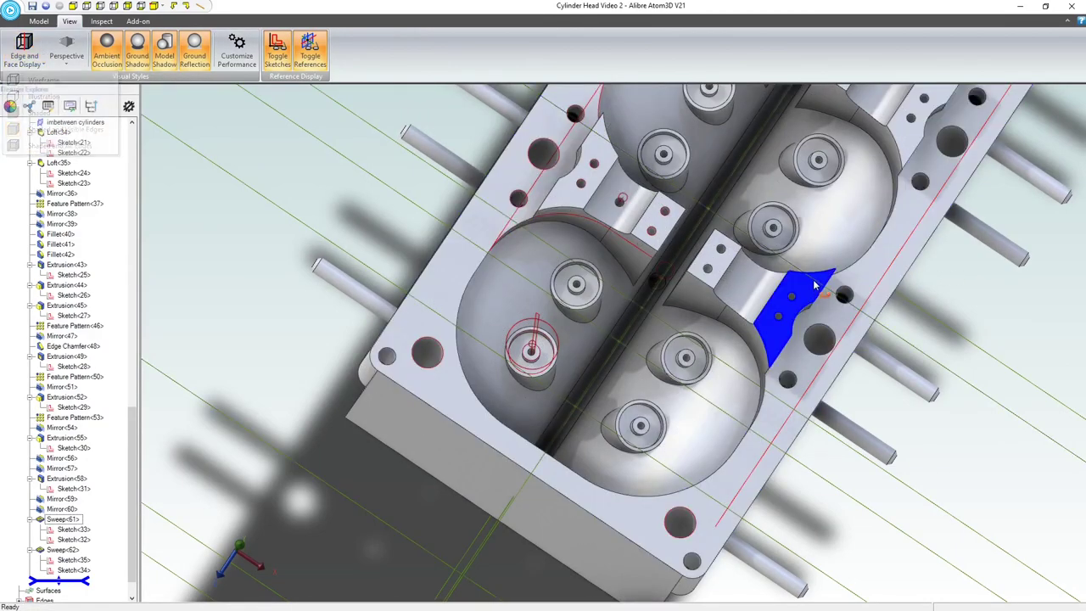
Step: Inspect the passage openings in the central valley and on the bottom face between the first two cylinders
middle_drag(814, 284, 822, 276)
scroll(659, 378, up, 10)
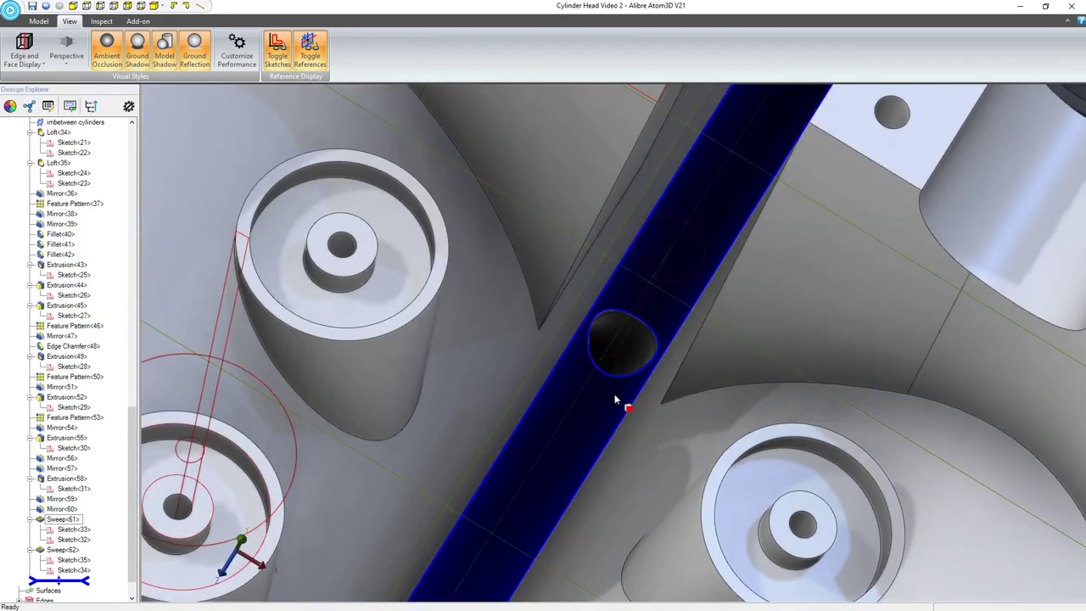
scroll(613, 393, down, 6)
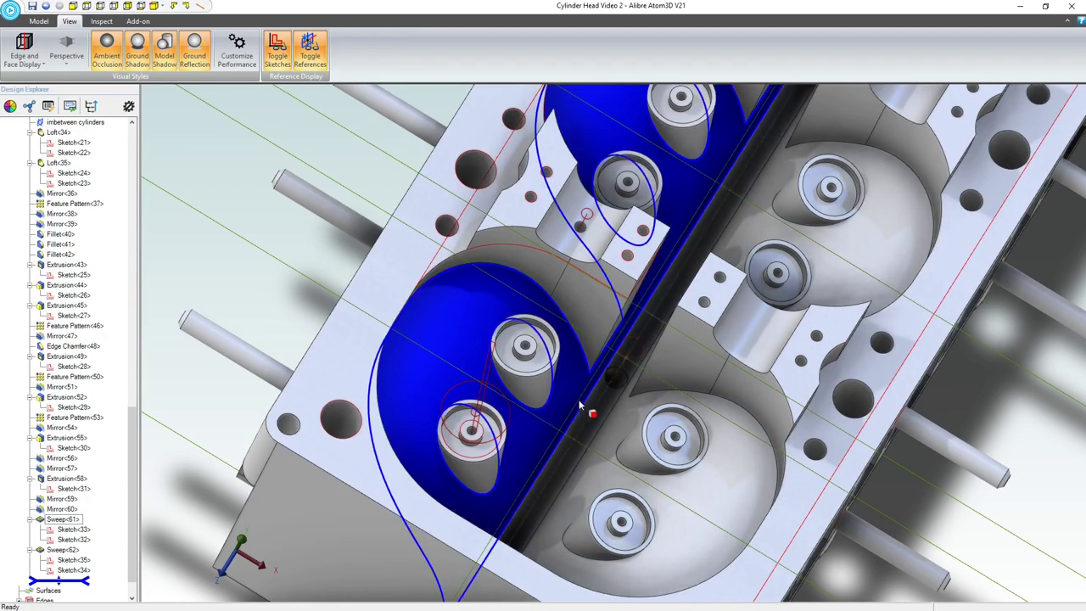
scroll(593, 408, down, 2)
middle_drag(617, 401, 608, 334)
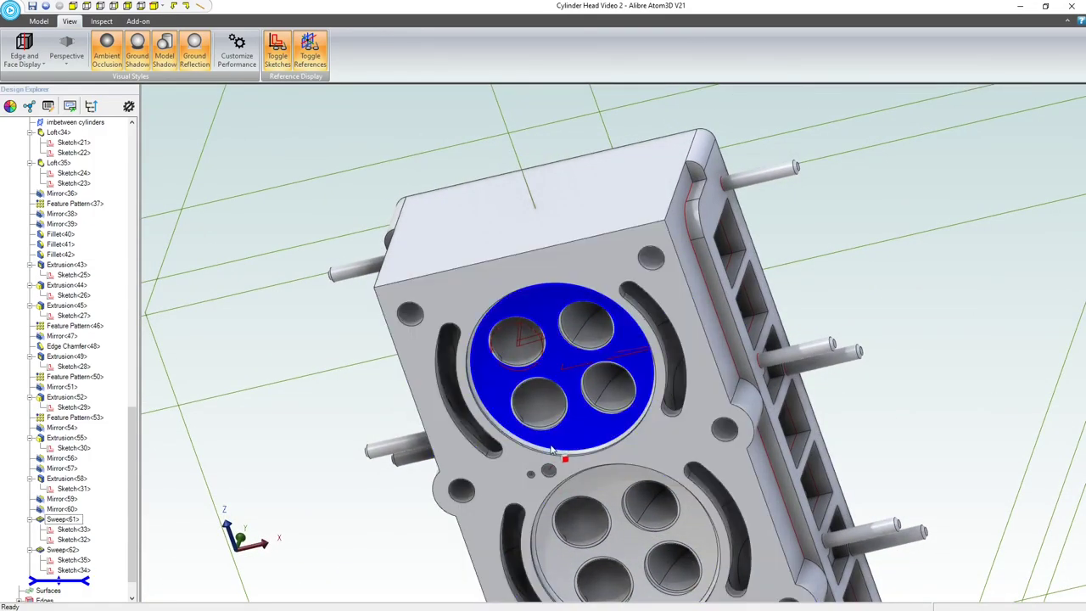
right_drag(594, 445, 591, 467)
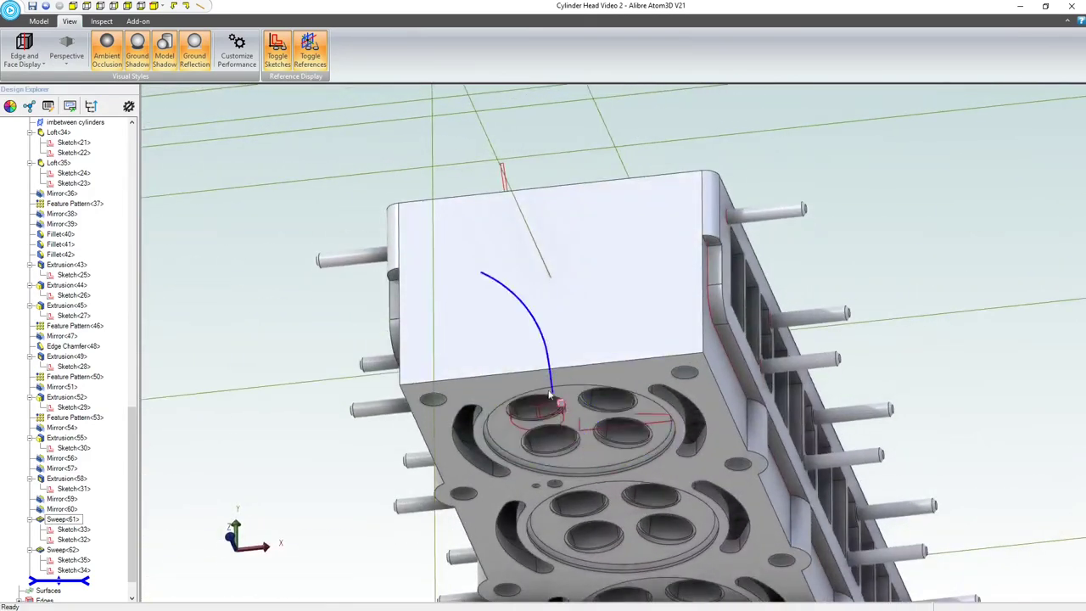
scroll(571, 440, up, 3)
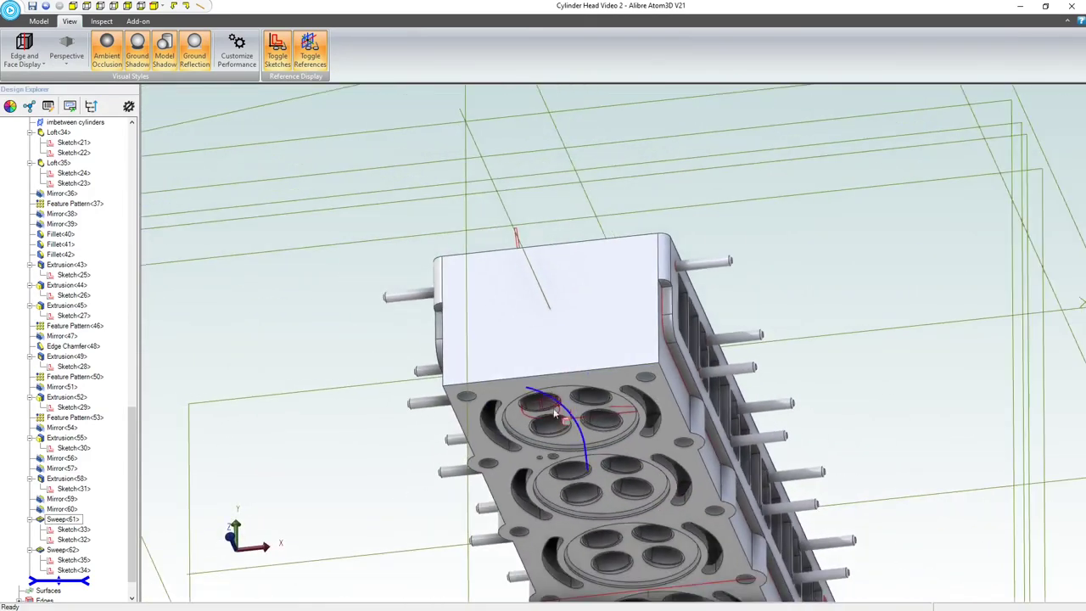
Step: Mirror both swept passages with their geometry across the YZ-Plane to the opposite side of the head
click(39, 20)
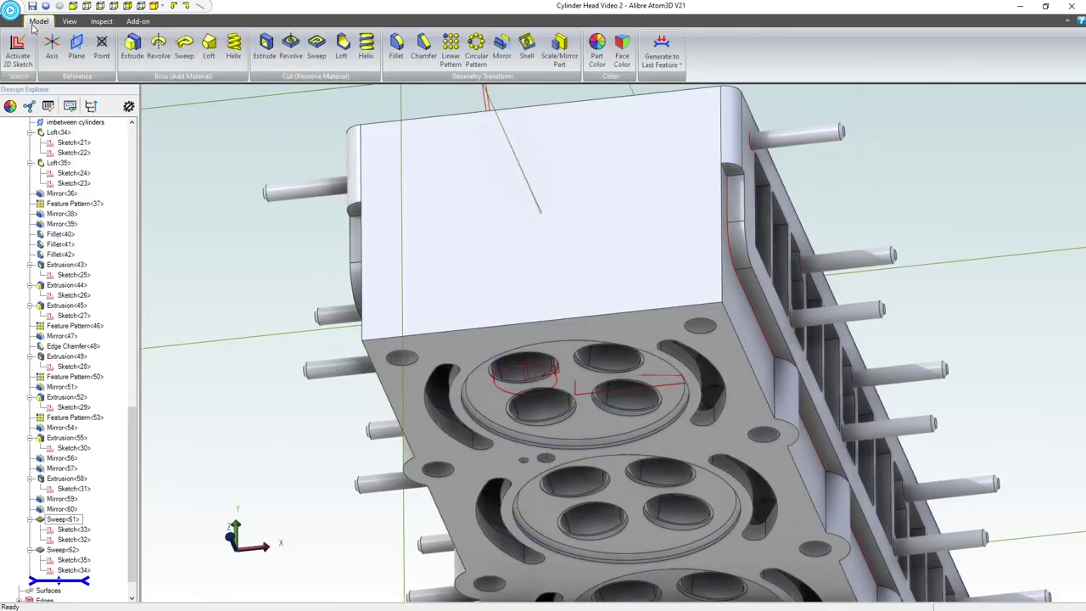
click(501, 47)
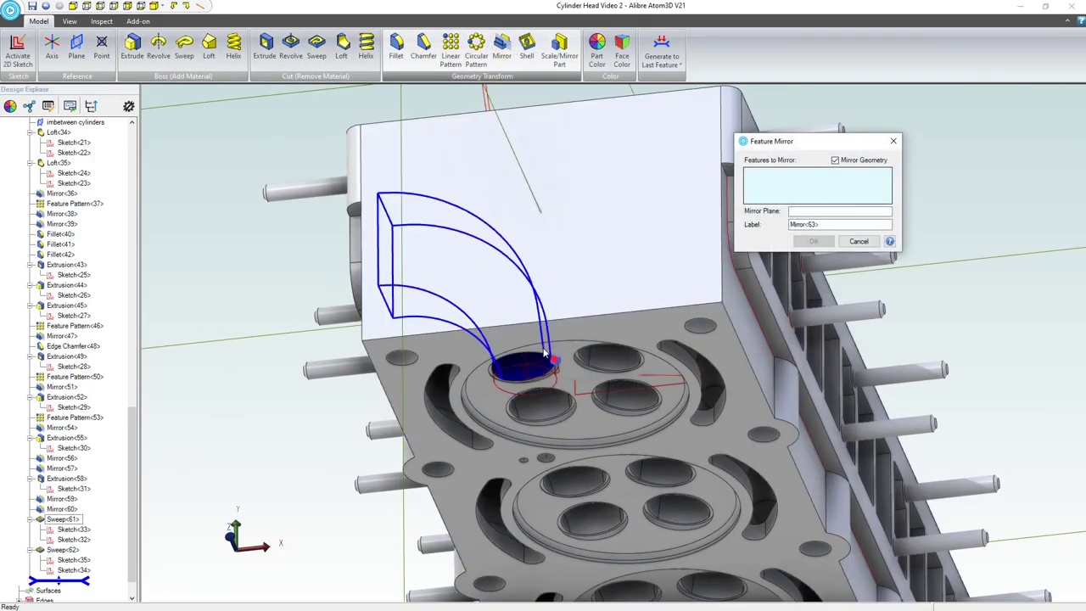
scroll(548, 392, up, 2)
scroll(548, 392, up, 5)
click(552, 478)
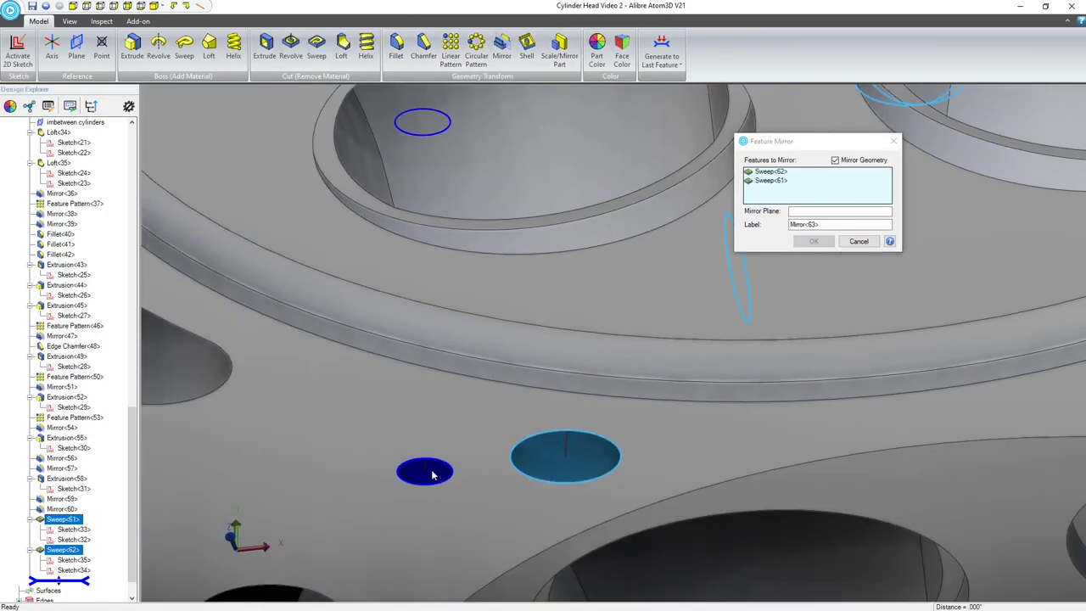
scroll(432, 475, down, 8)
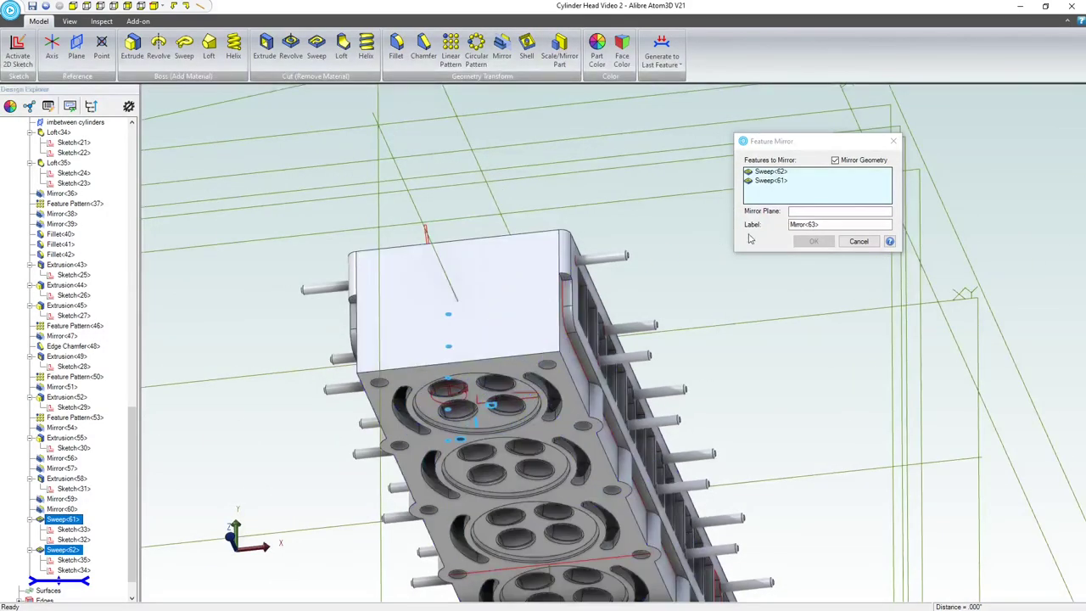
click(807, 213)
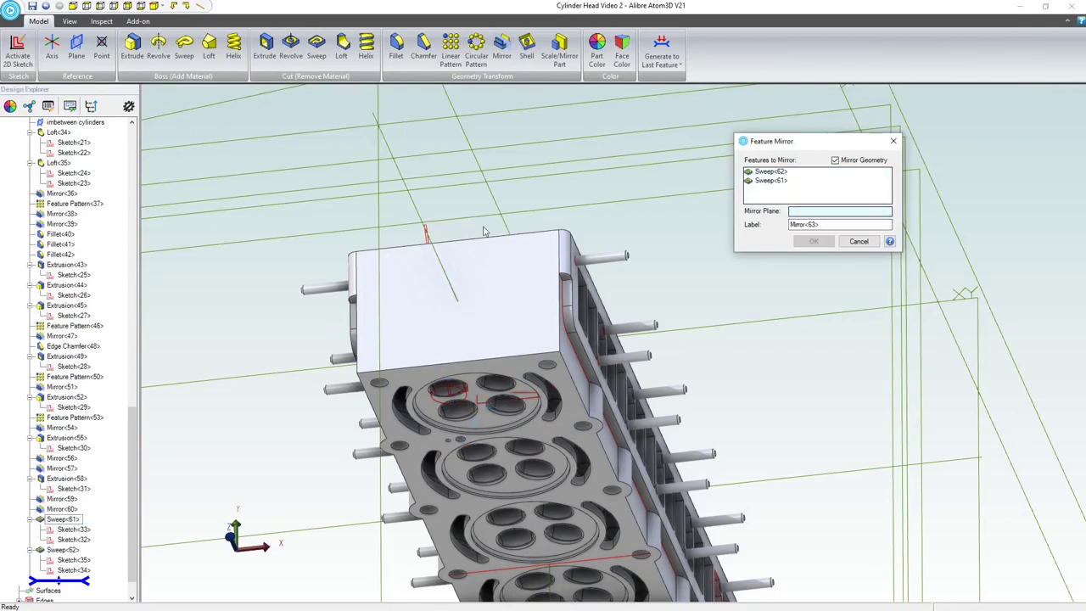
click(381, 208)
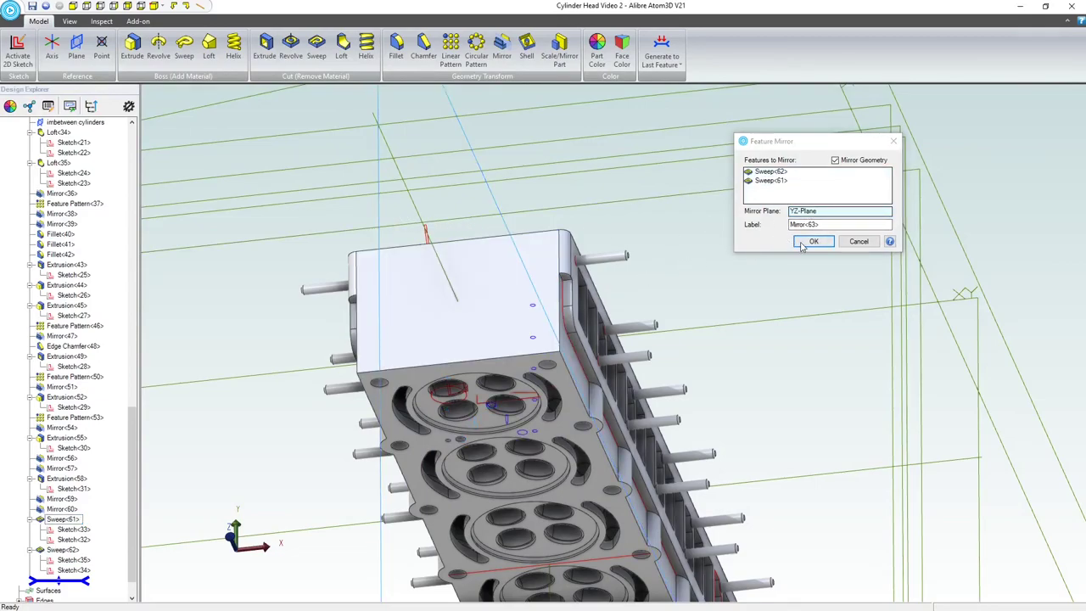
click(811, 242)
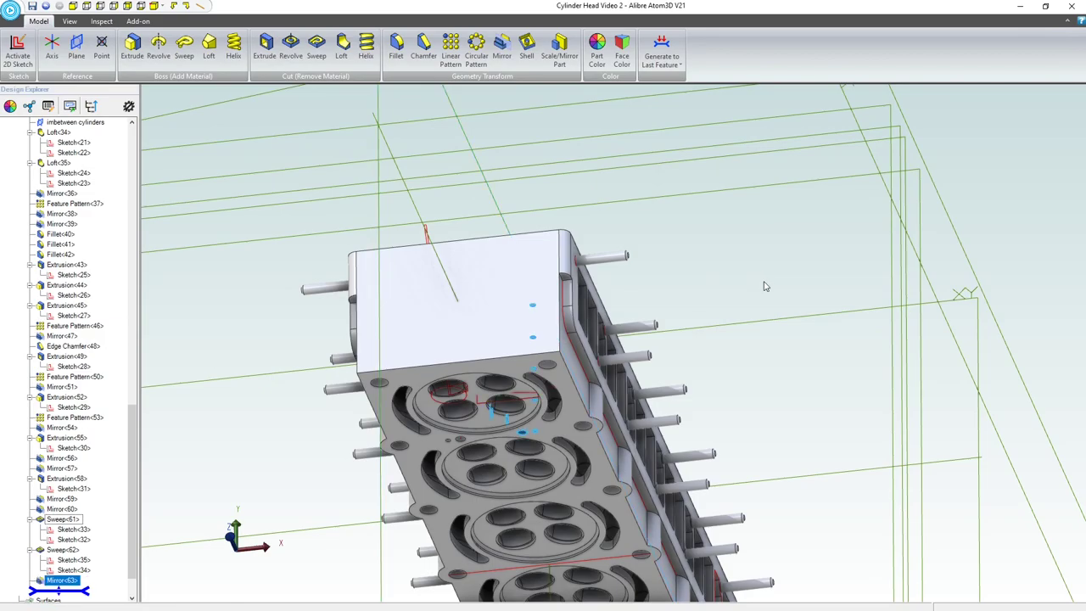
mouse_move(525, 373)
middle_down()
mouse_move(527, 330)
mouse_move(523, 356)
middle_up()
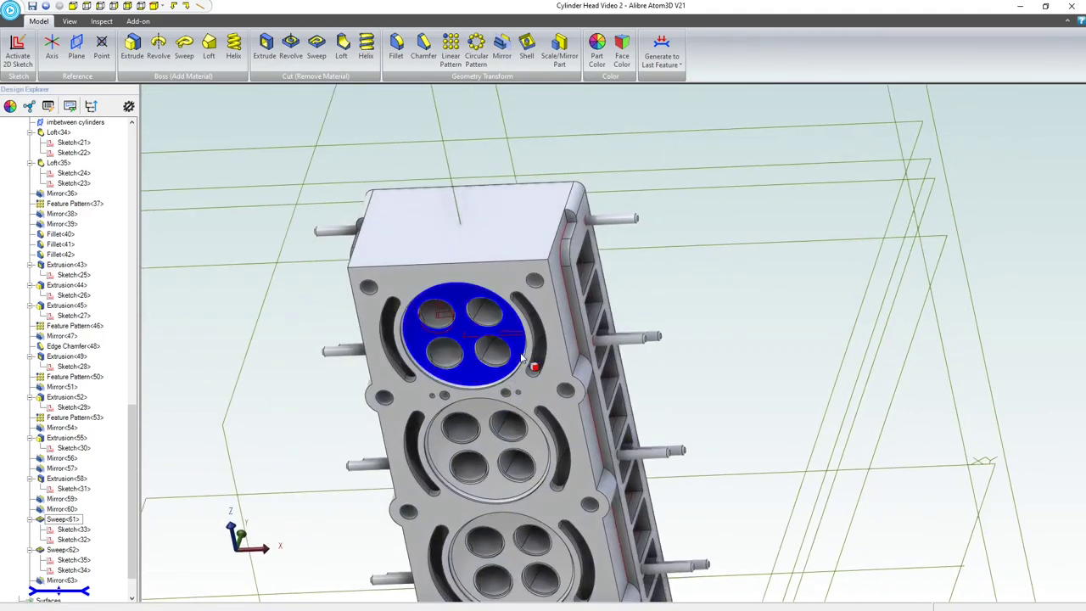
Step: Choose the smaller swept passage and the mirrored passages between the first two cylinders as the features for a linear pattern
scroll(525, 358, down, 3)
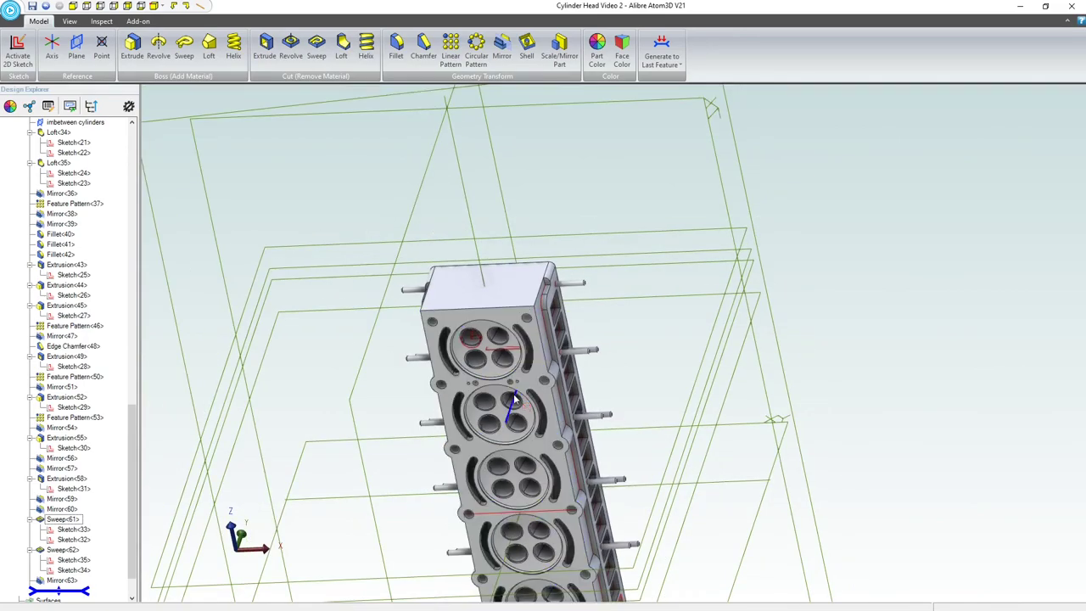
scroll(514, 398, down, 2)
scroll(526, 513, up, 3)
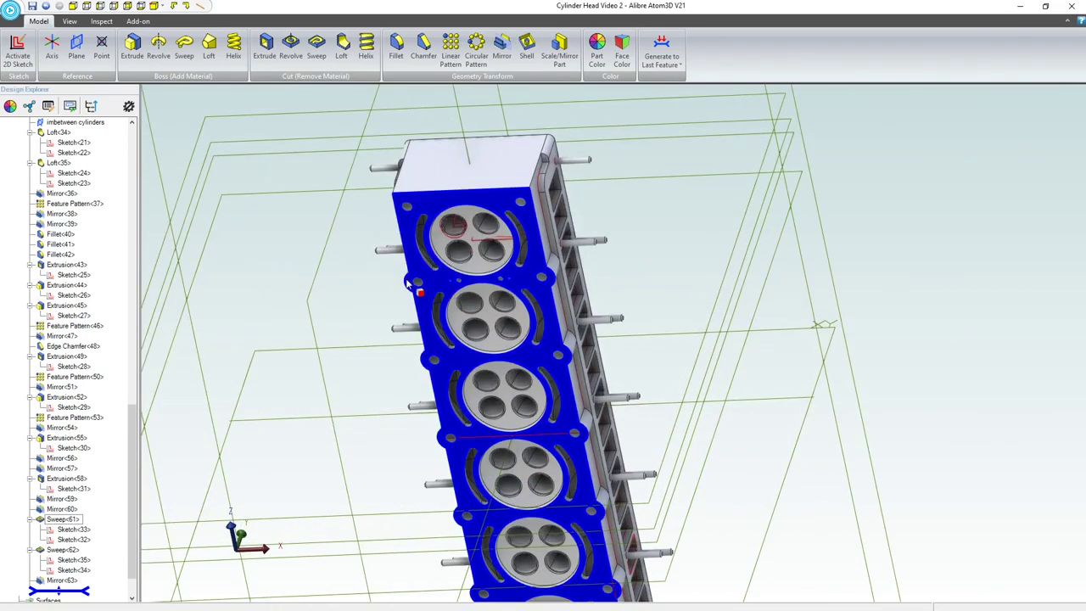
click(450, 51)
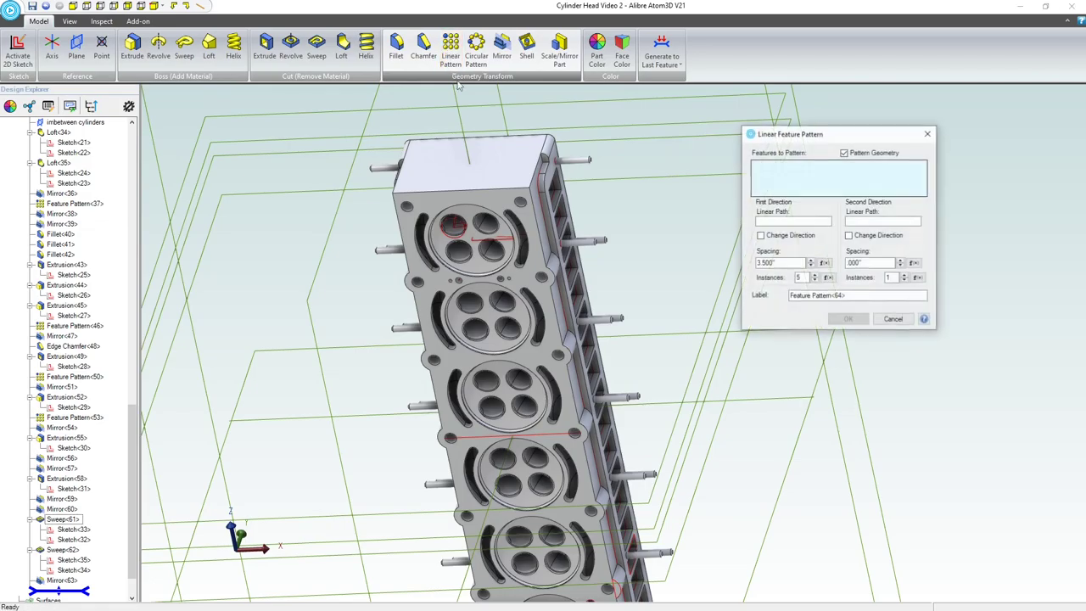
scroll(509, 295, up, 5)
scroll(509, 295, up, 5)
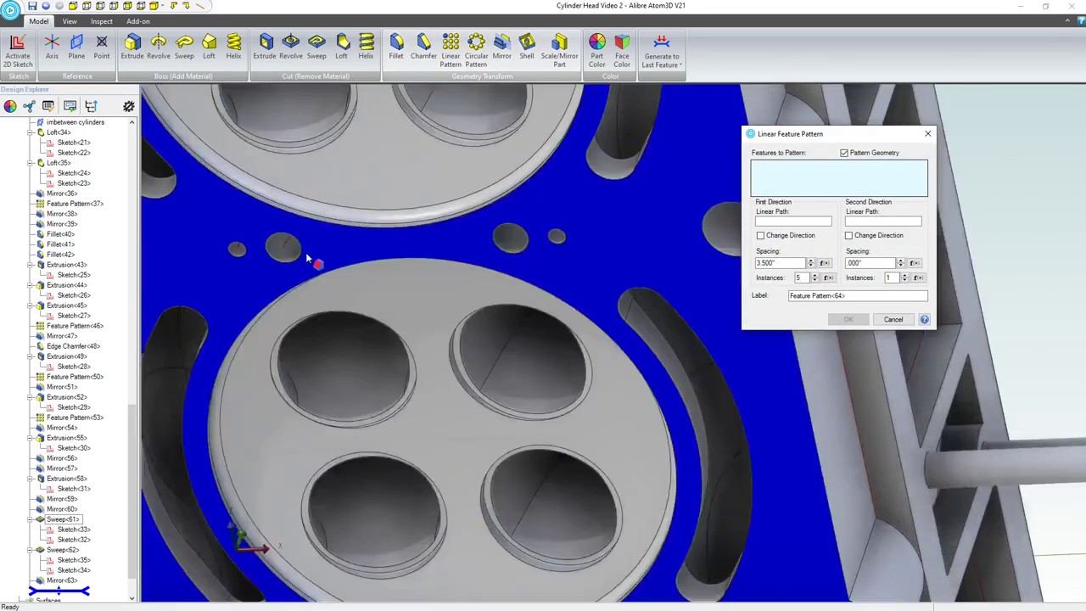
click(277, 252)
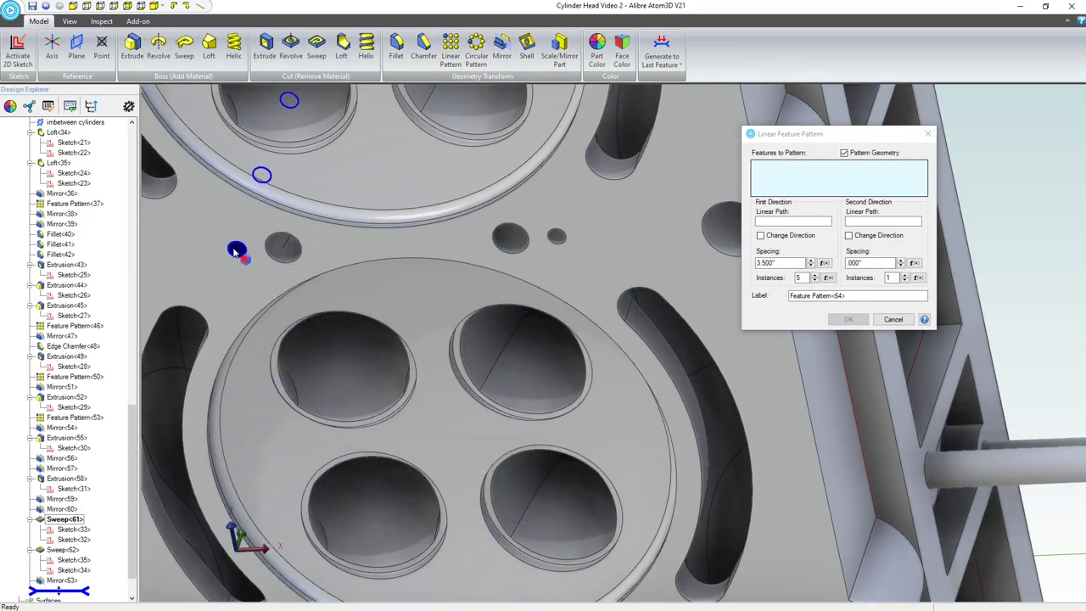
scroll(512, 264, down, 10)
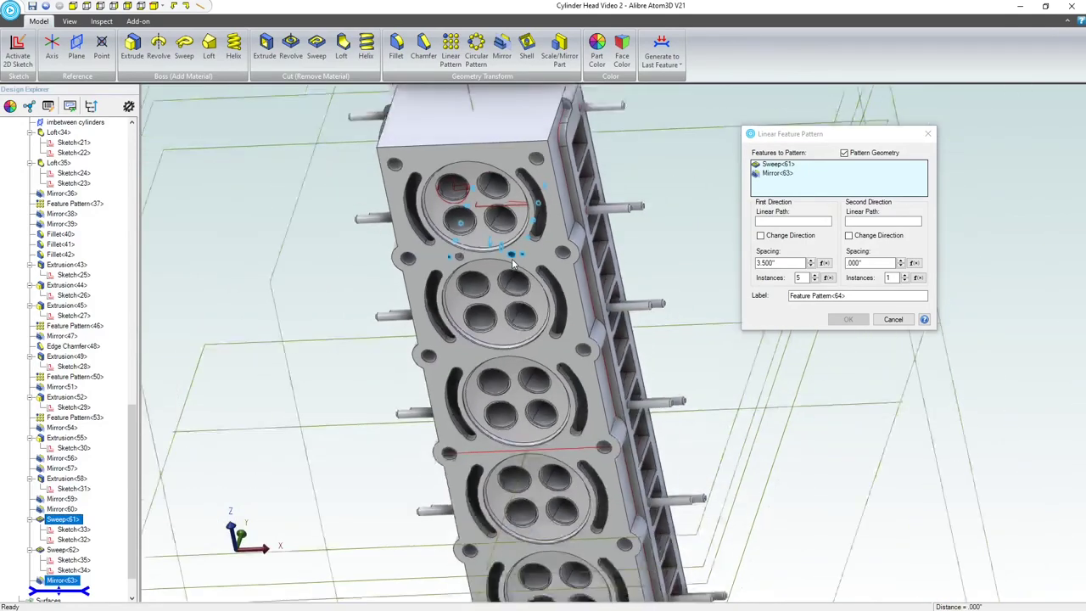
Step: Pattern the chosen passages along the Z-Axis in the reversed direction with 3.500" spacing and 5 instances
click(781, 224)
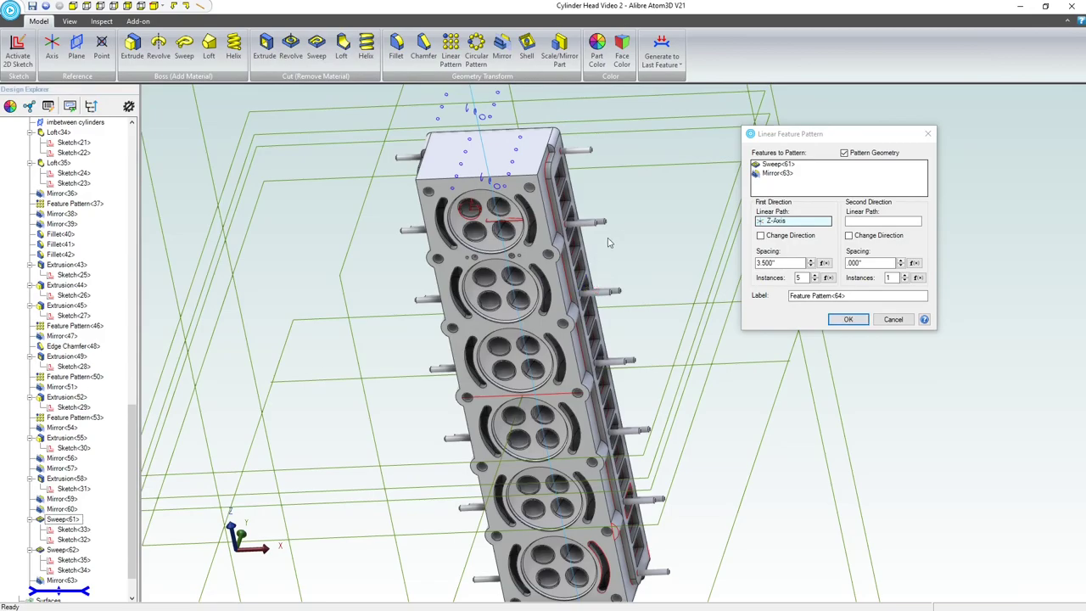
click(761, 236)
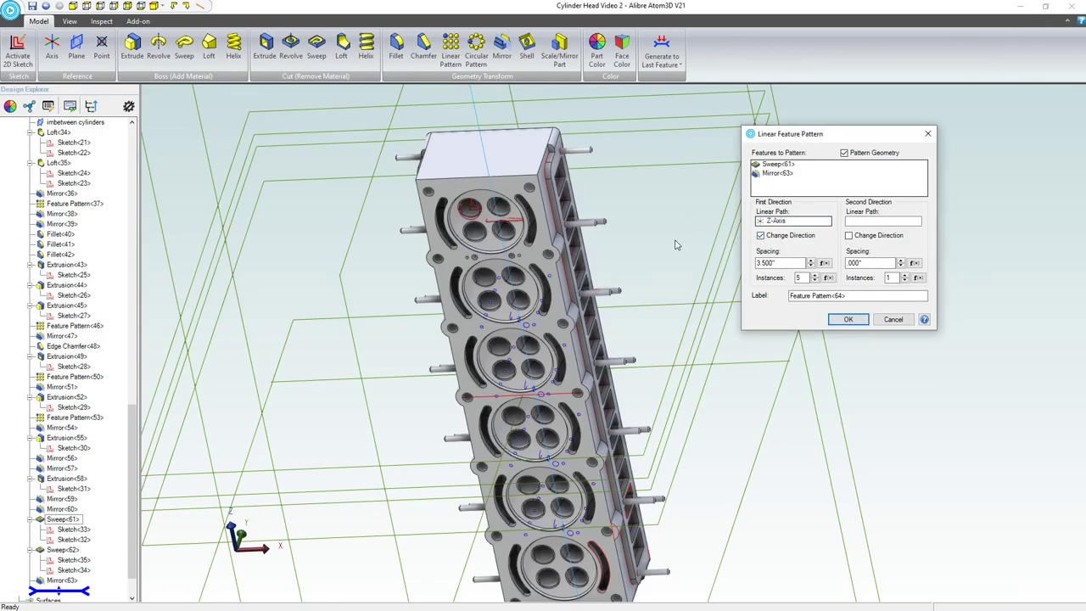
scroll(675, 244, down, 2)
scroll(601, 476, up, 6)
scroll(594, 491, down, 3)
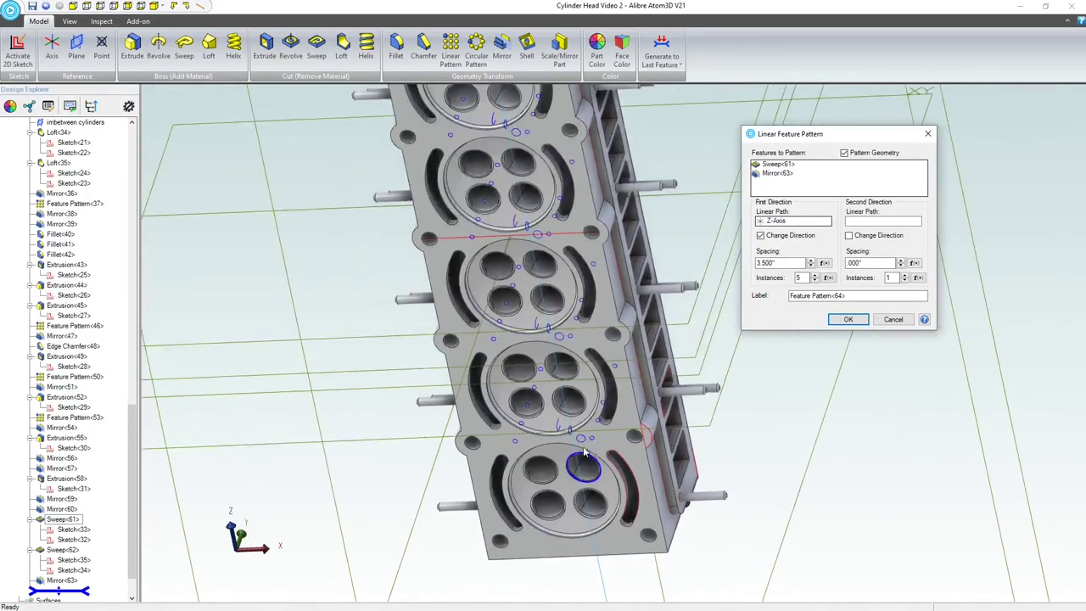
scroll(625, 384, down, 3)
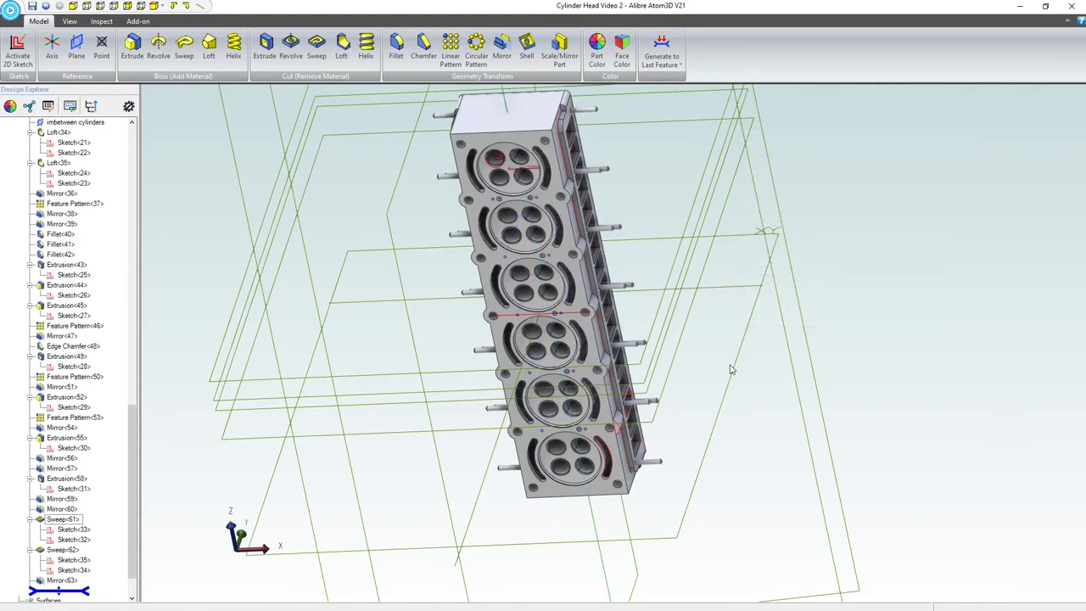
Step: Check the patterned passages on the bottom face and add the missing larger swept passage to the linear pattern's features
scroll(623, 310, up, 6)
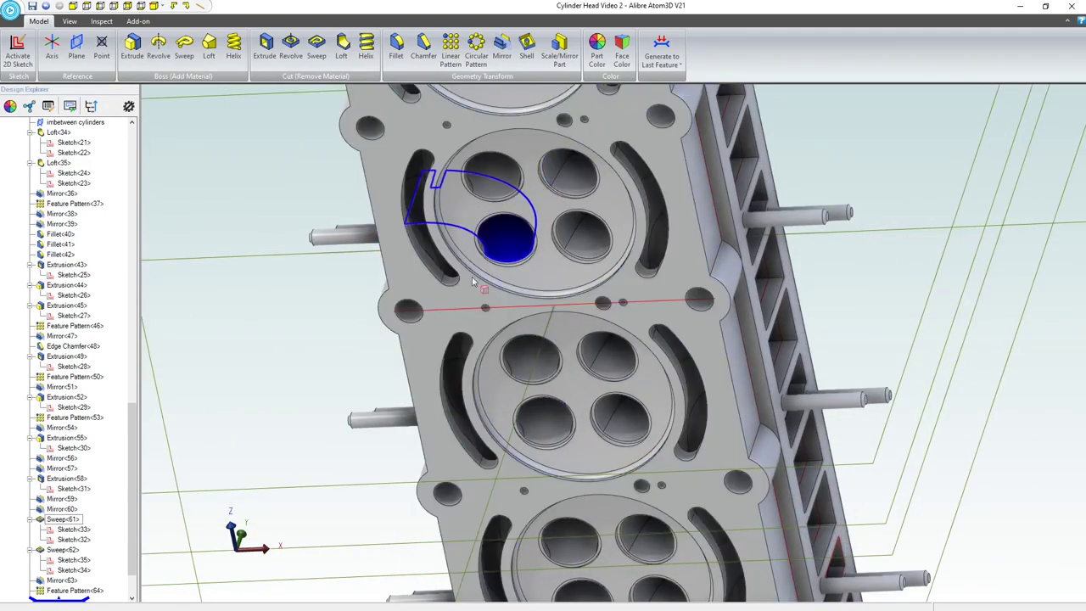
scroll(480, 273, down, 3)
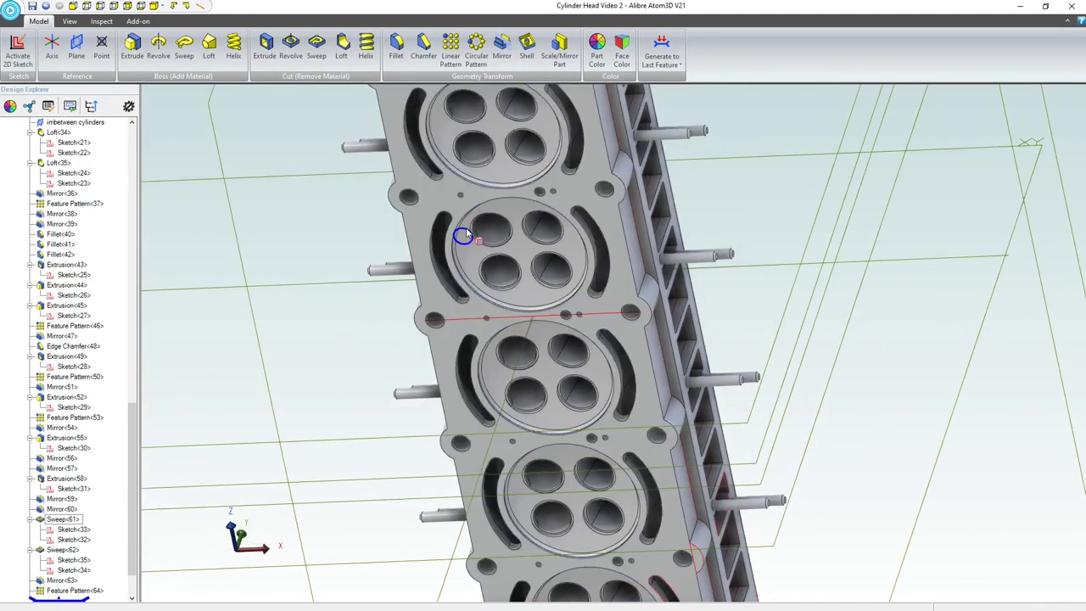
scroll(466, 231, down, 2)
scroll(401, 315, down, 2)
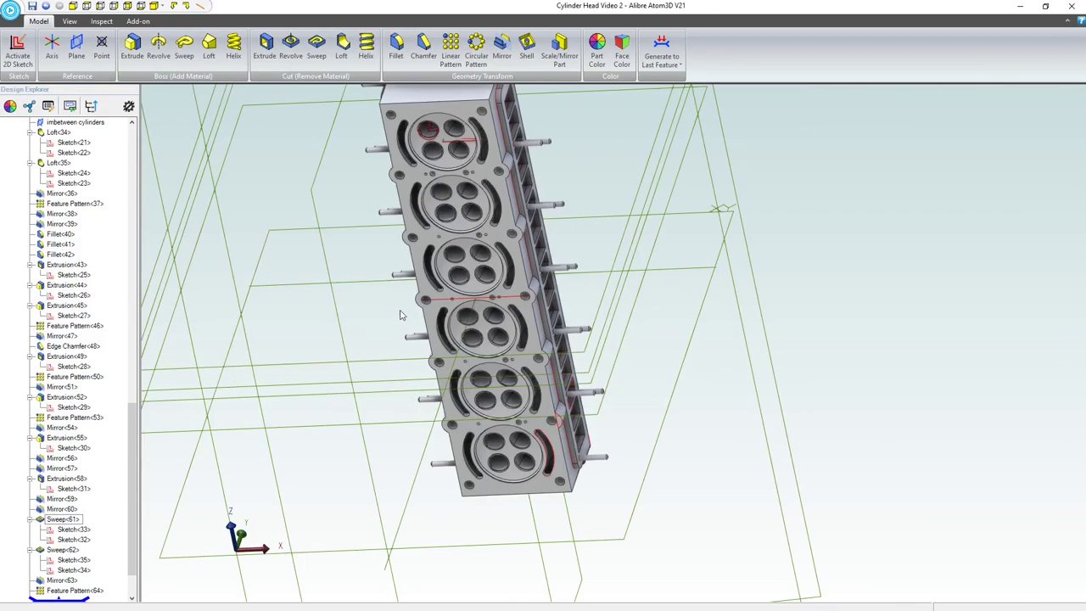
right_click(68, 591)
click(89, 534)
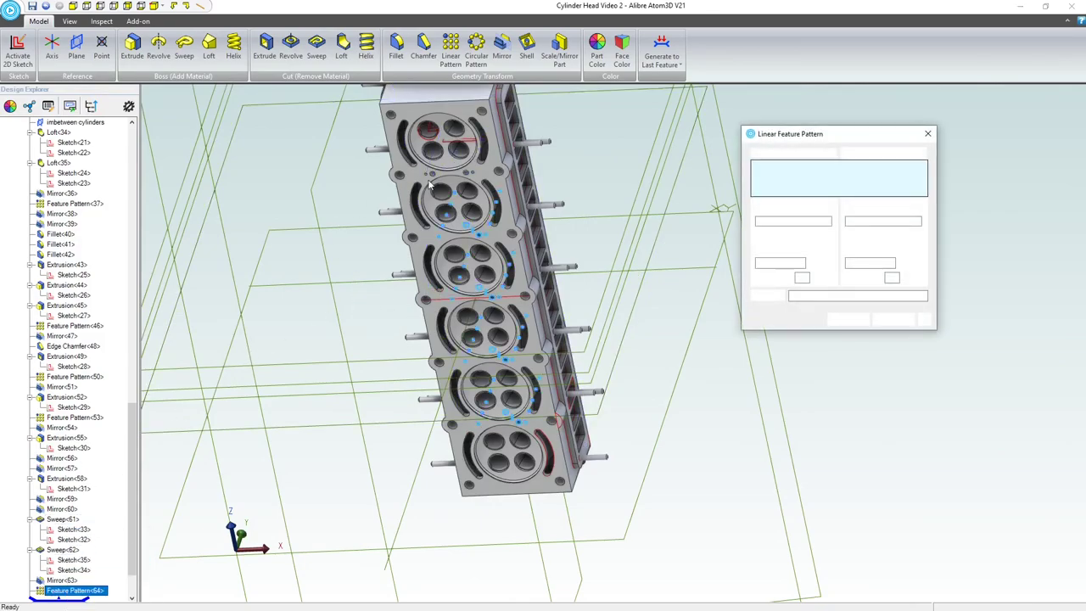
scroll(439, 176, up, 8)
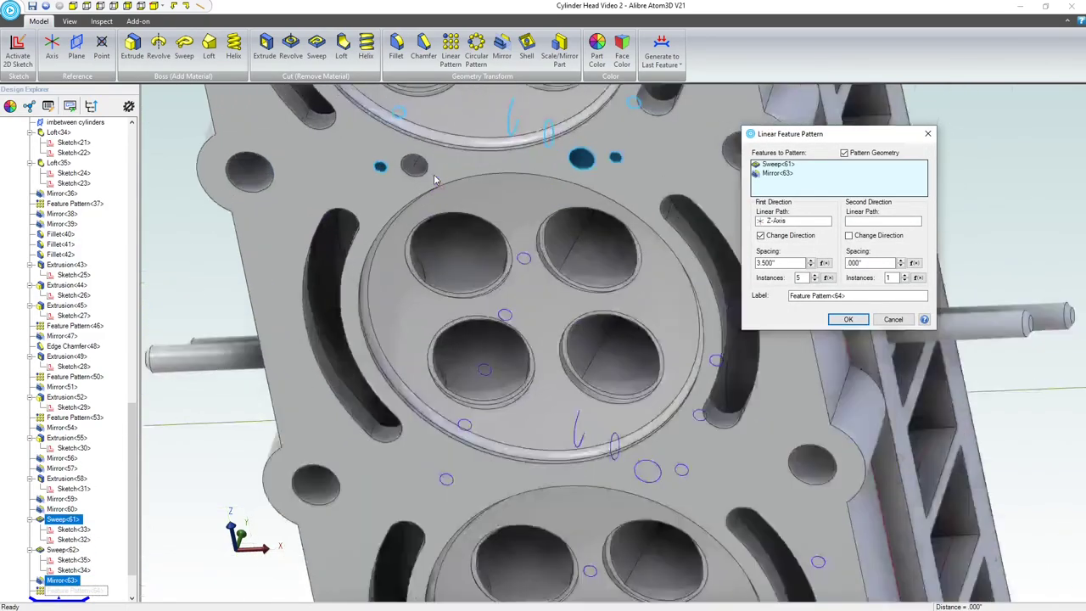
scroll(392, 172, down, 8)
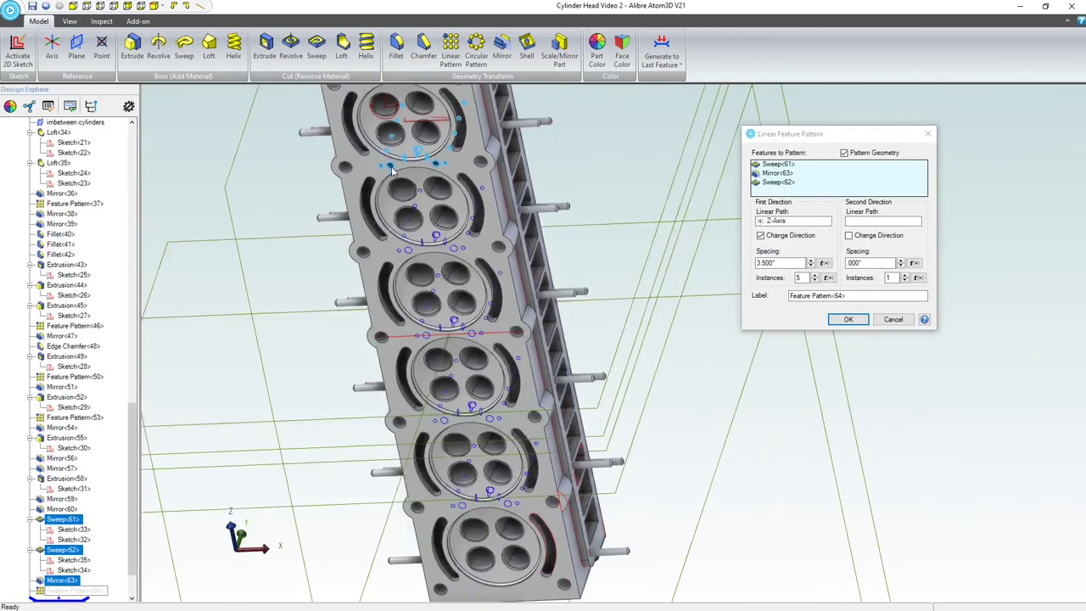
click(845, 320)
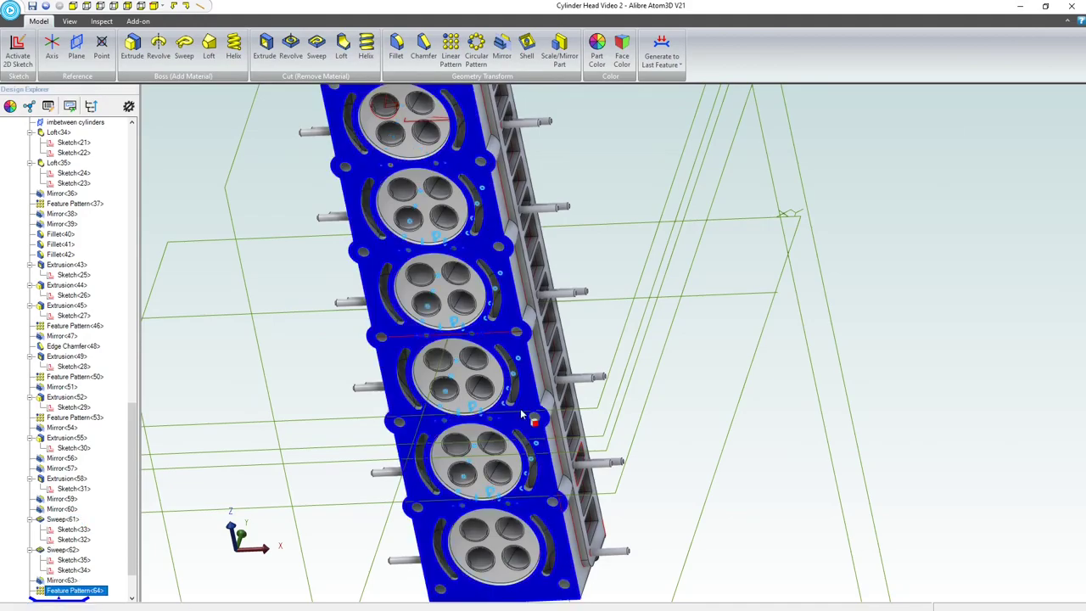
Step: Examine the patterned passage openings between all six cylinders on the bottom face of the head
scroll(573, 326, down, 3)
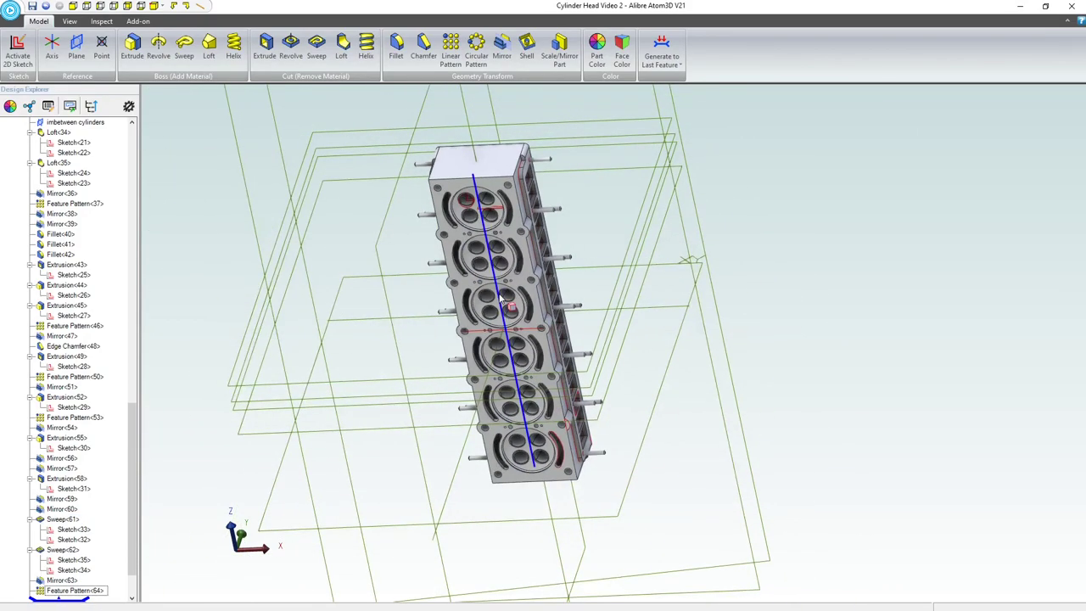
middle_drag(508, 301, 462, 271)
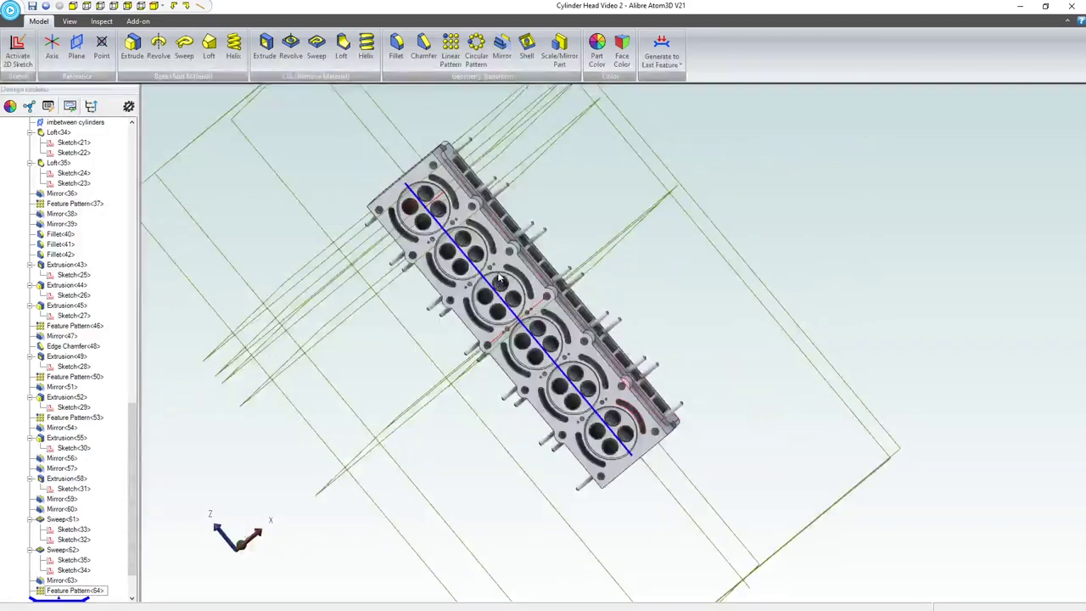
scroll(459, 268, up, 5)
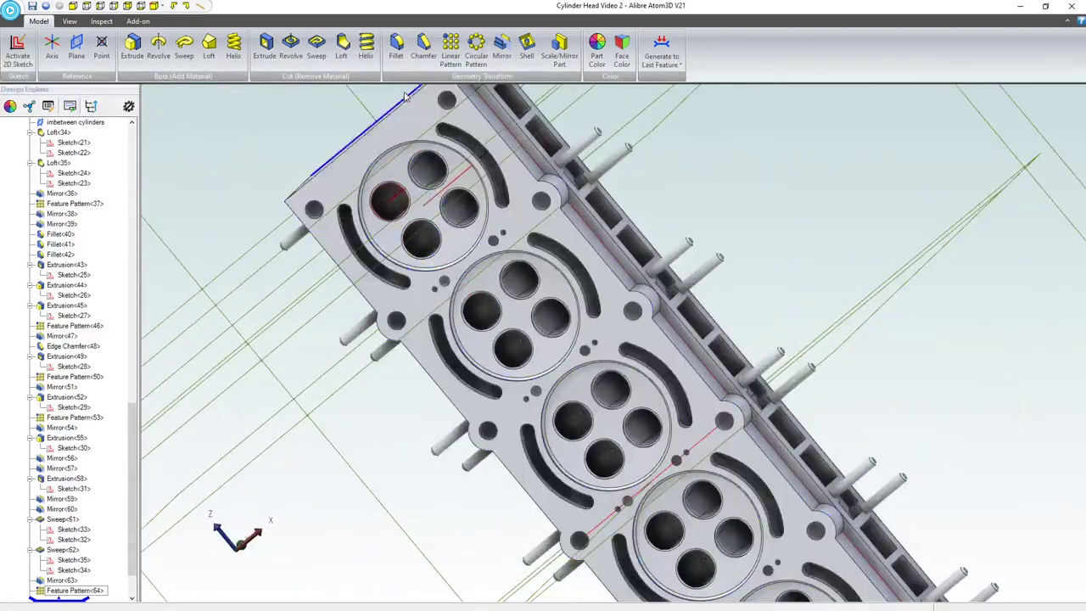
scroll(379, 140, down, 5)
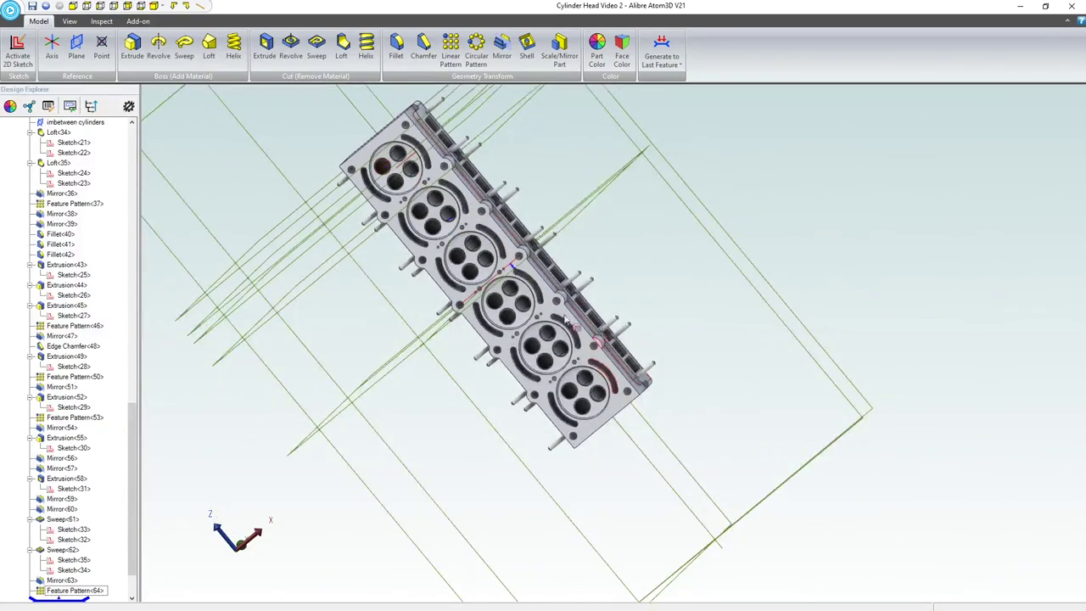
scroll(645, 350, up, 5)
scroll(645, 349, down, 6)
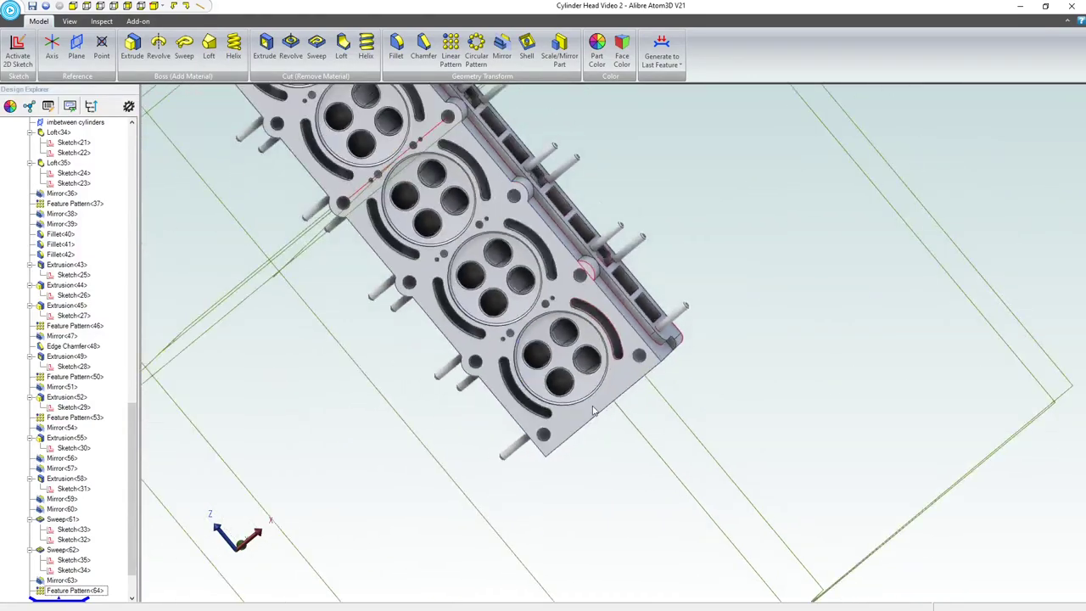
scroll(396, 129, up, 8)
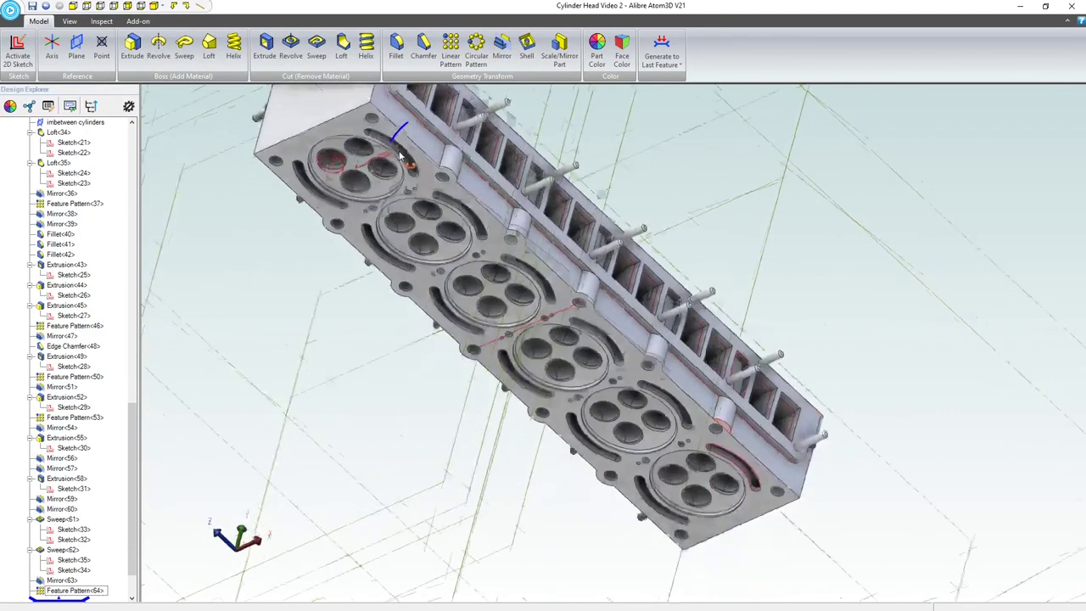
Step: Examine the upper side of the head, including the central valley, valve guides and cam supports along its full length
scroll(402, 136, down, 4)
middle_drag(402, 136, 388, 233)
scroll(388, 233, down, 4)
scroll(355, 128, up, 10)
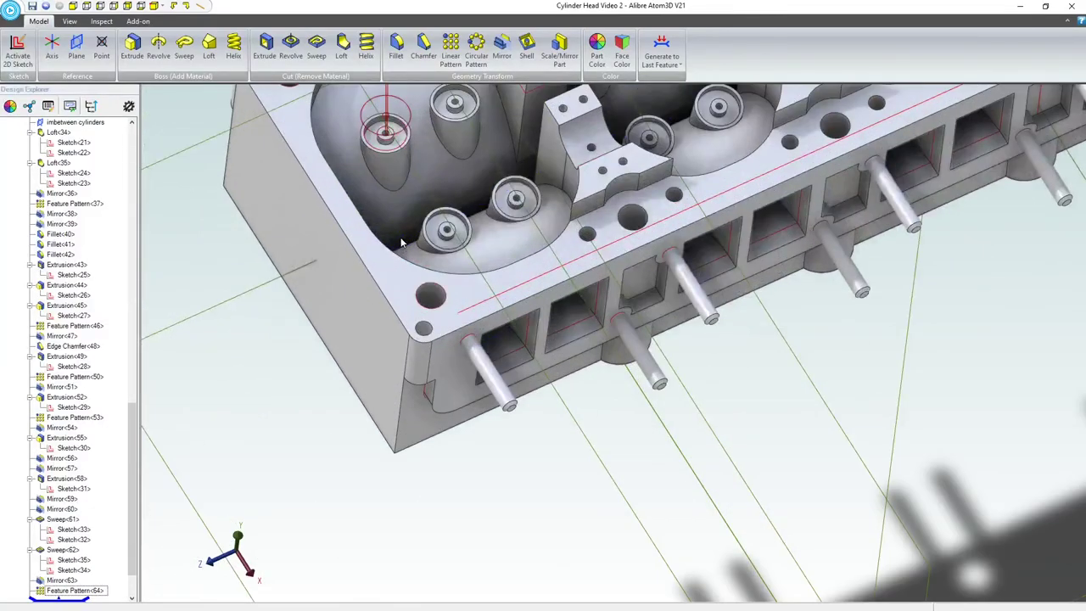
middle_drag(377, 240, 393, 256)
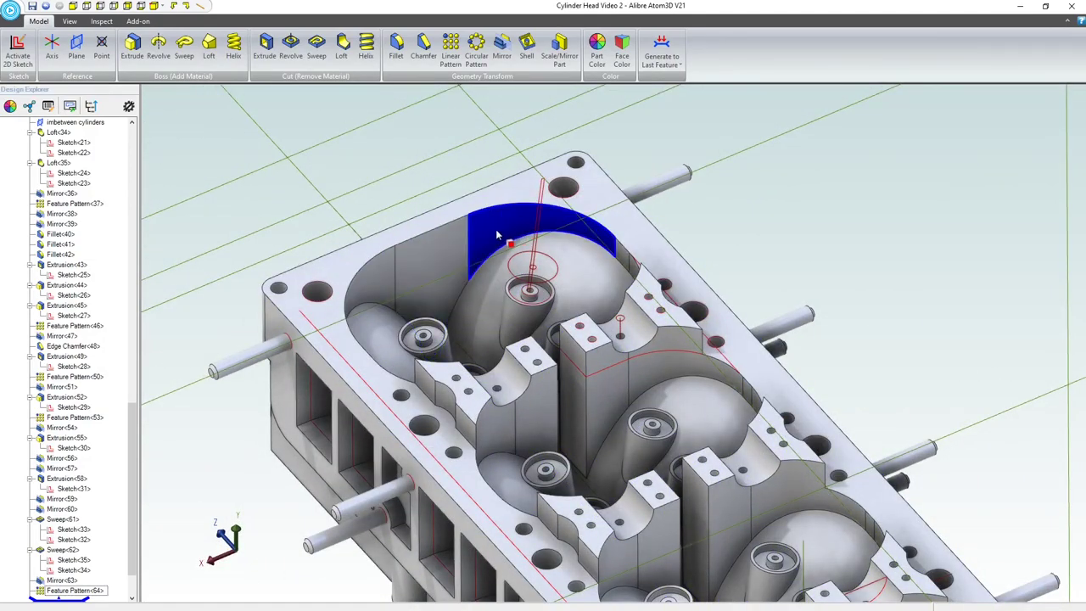
scroll(492, 233, down, 6)
scroll(879, 517, up, 2)
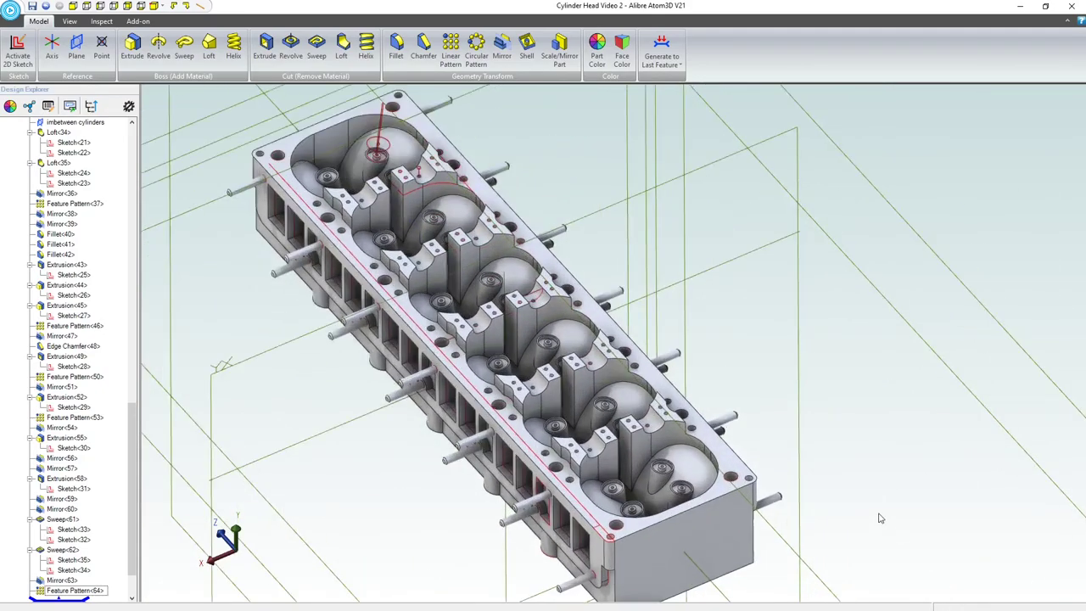
scroll(631, 507, up, 2)
scroll(678, 580, down, 2)
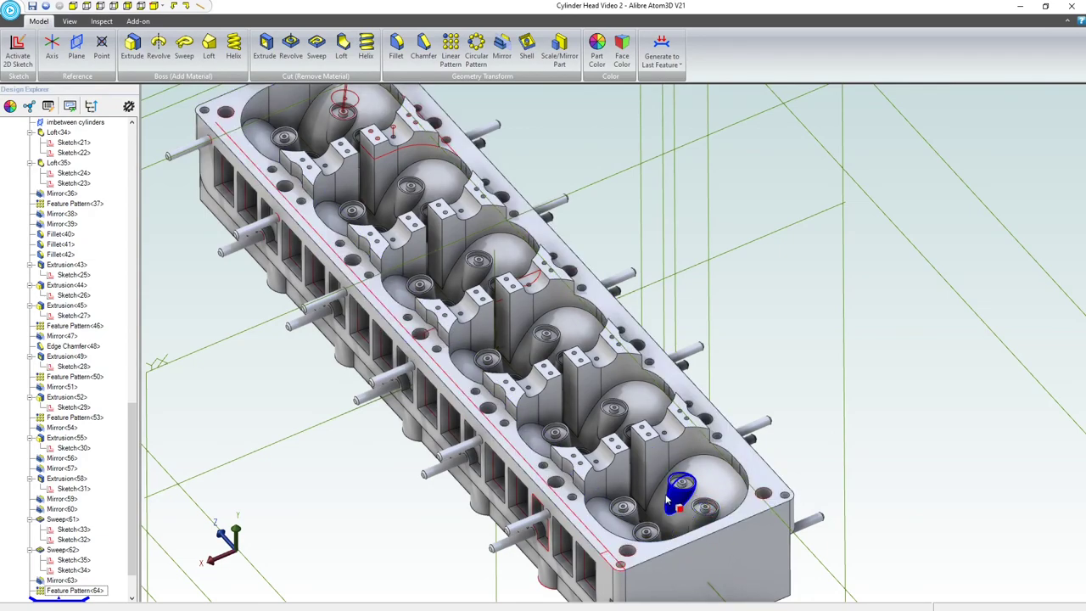
scroll(509, 339, down, 3)
scroll(493, 367, up, 2)
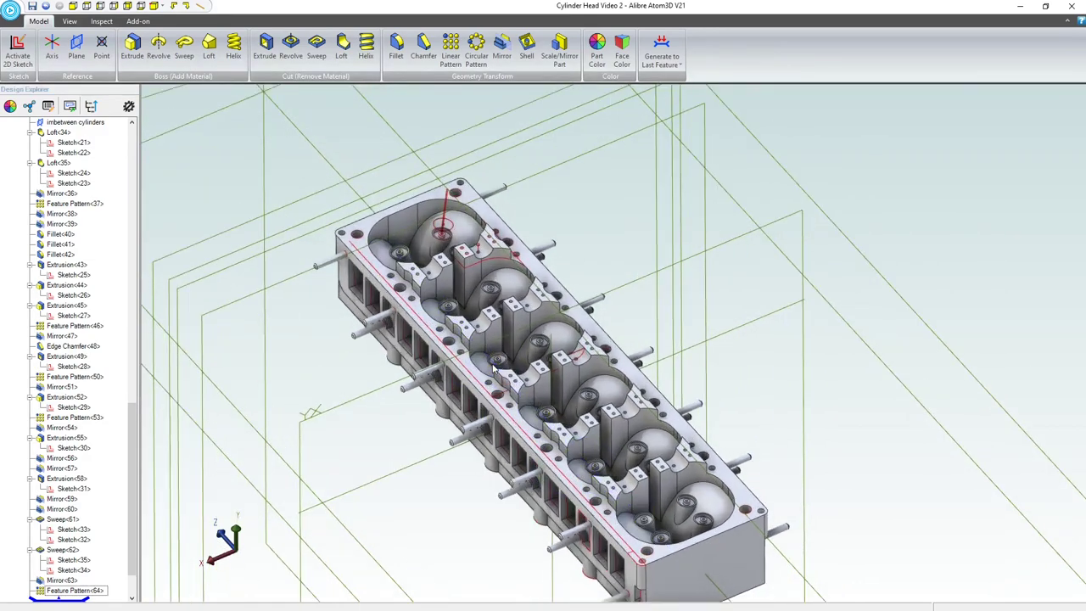
Step: Show the complete cylinder head in the standard isometric view
click(524, 257)
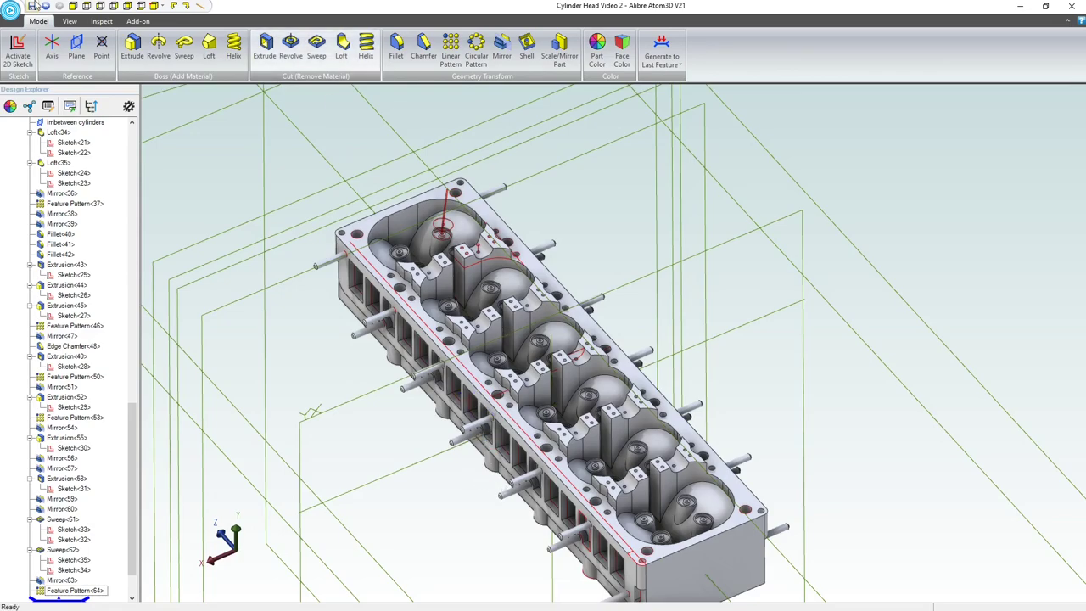
click(153, 6)
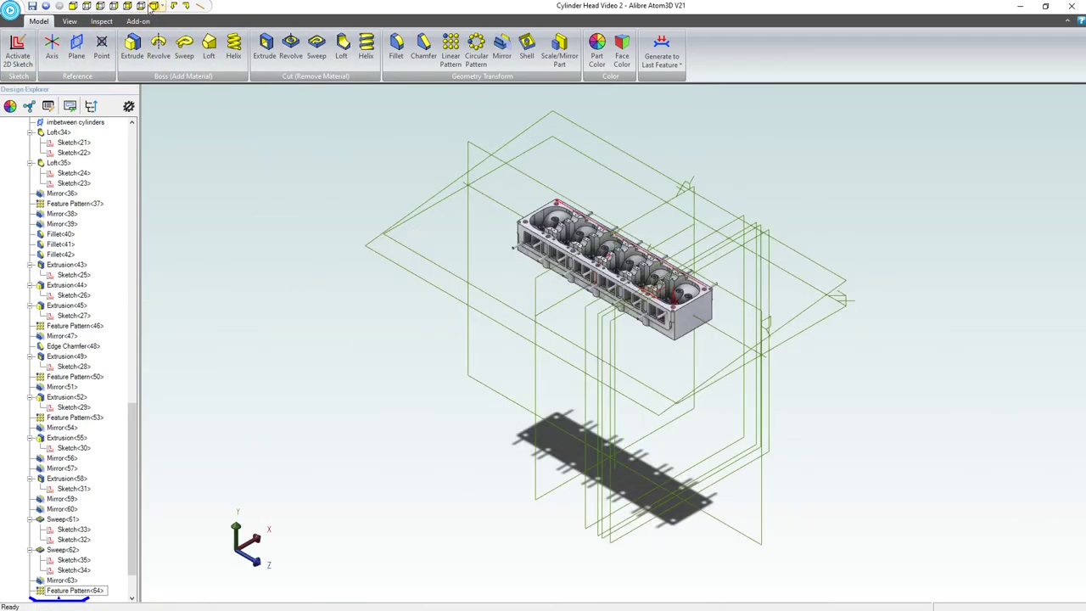